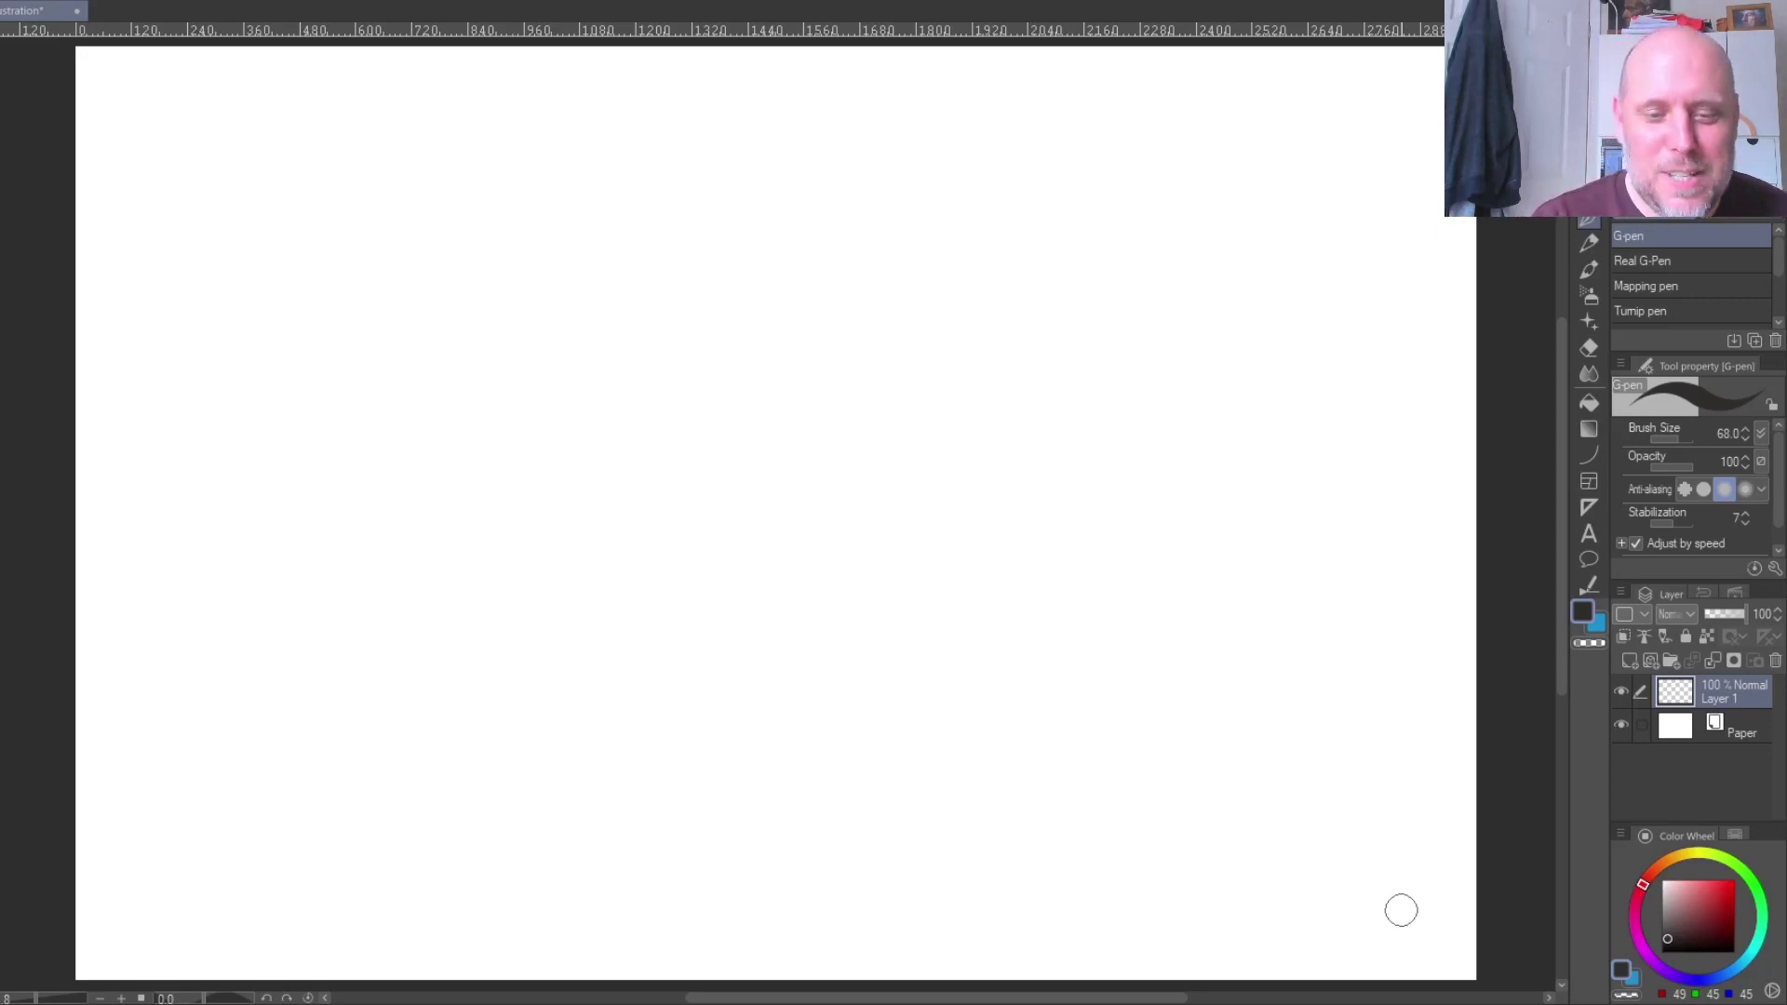
mouse_move(882, 427)
left_mouse_down()
mouse_move(806, 425)
mouse_move(761, 548)
mouse_move(937, 584)
mouse_move(1008, 457)
mouse_move(893, 400)
mouse_move(867, 429)
left_mouse_up()
mouse_move(814, 594)
left_mouse_down()
mouse_move(1011, 615)
mouse_move(1025, 574)
mouse_move(855, 624)
left_mouse_up()
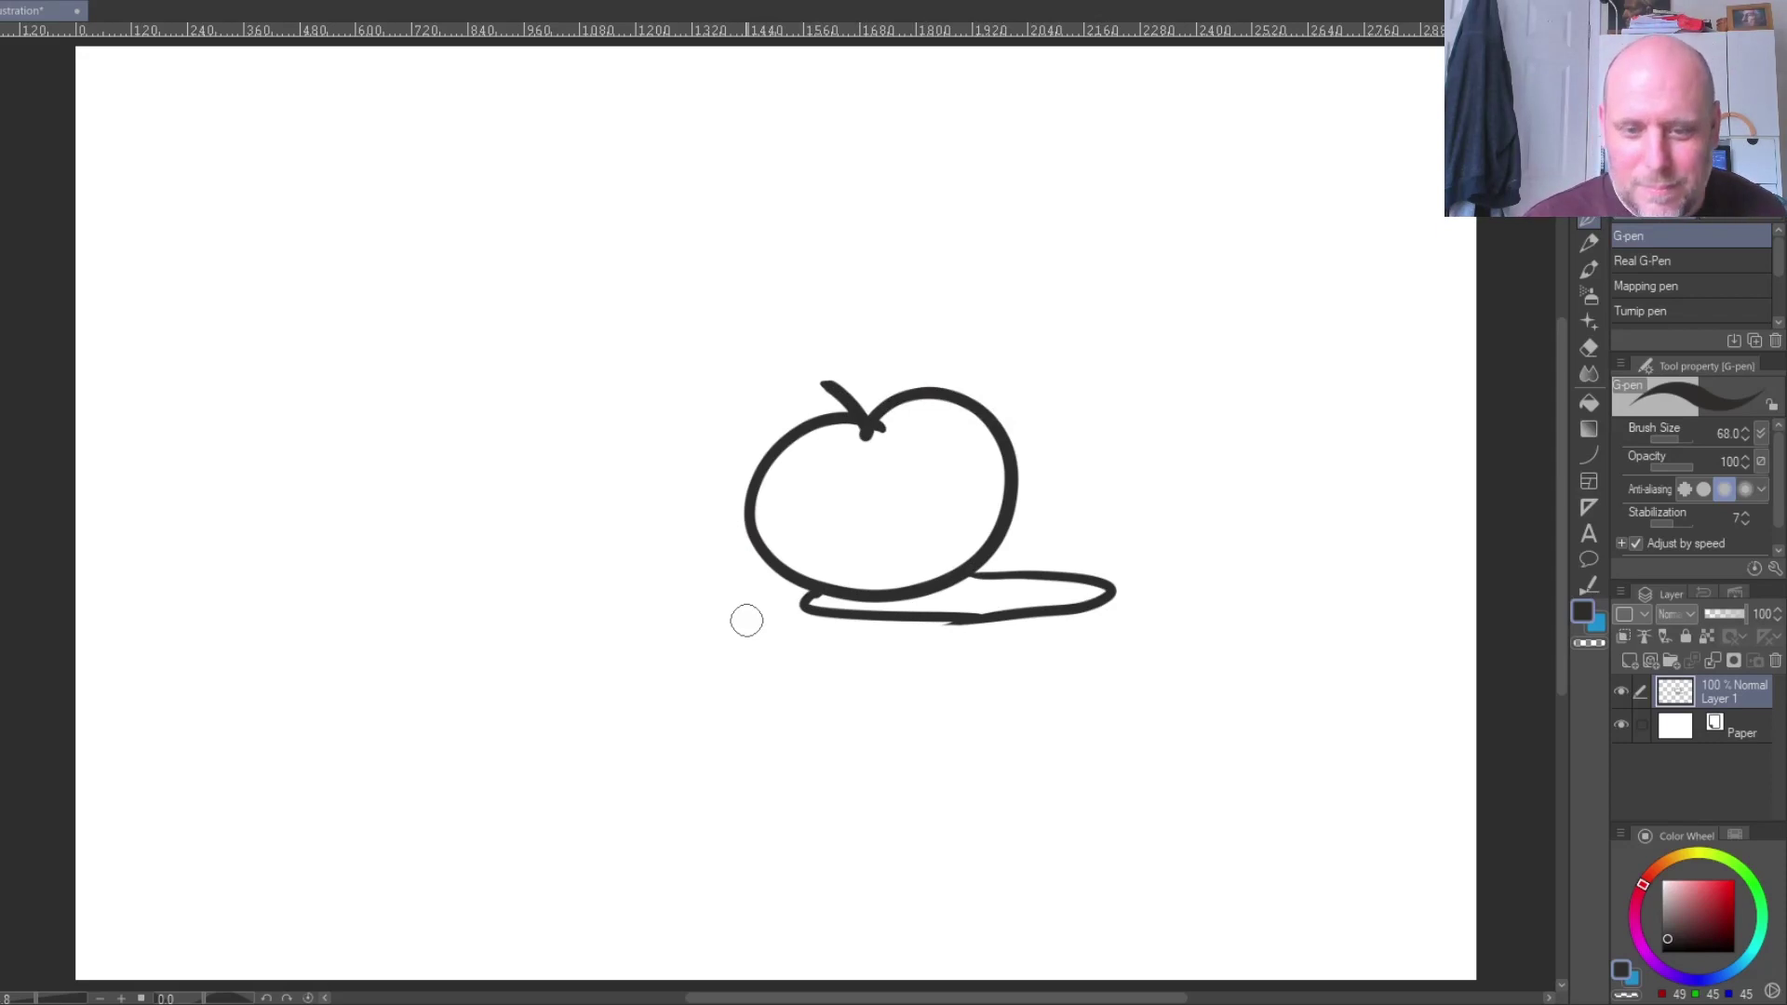
key("ctrl+z")
key("ctrl+z")
key("ctrl+z")
key("ctrl+z")
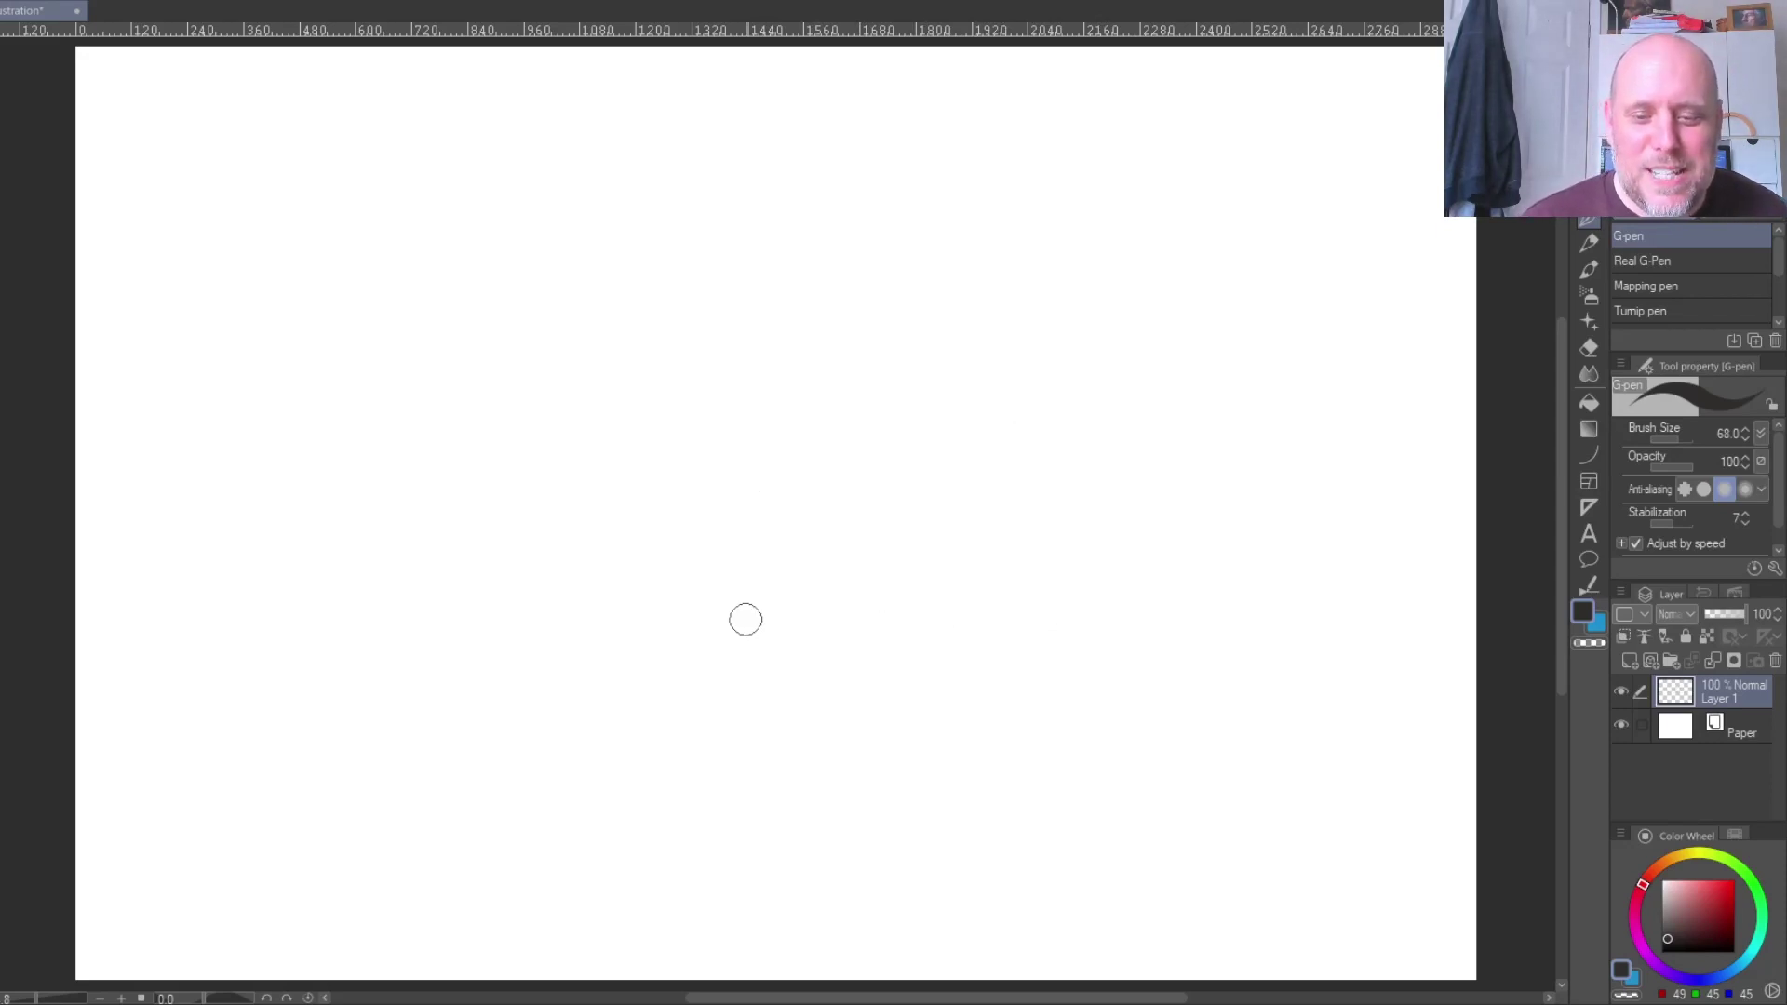
- Draw a large rectangular frame freehand across the upper middle of the canvas with the G-pen
left_click_drag(482, 186, 489, 649)
mouse_move(508, 186)
left_mouse_down()
mouse_move(1102, 165)
mouse_move(1162, 316)
mouse_move(1171, 656)
left_mouse_up()
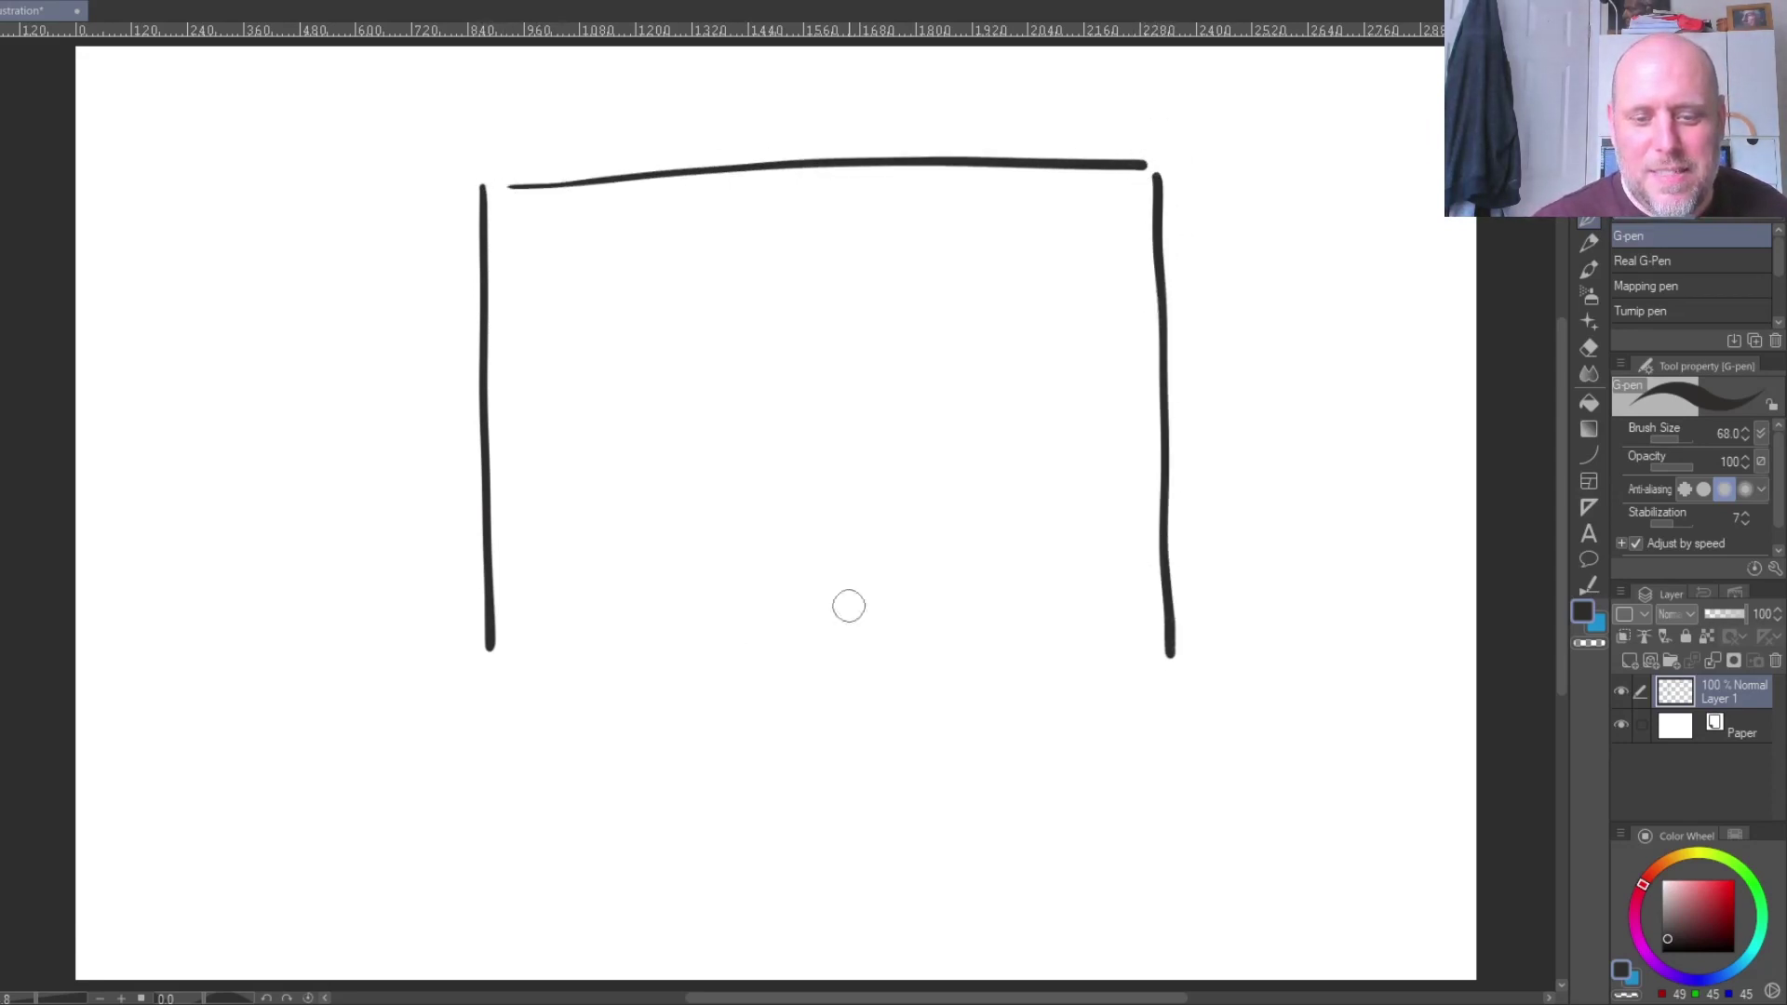
left_click_drag(491, 644, 1201, 651)
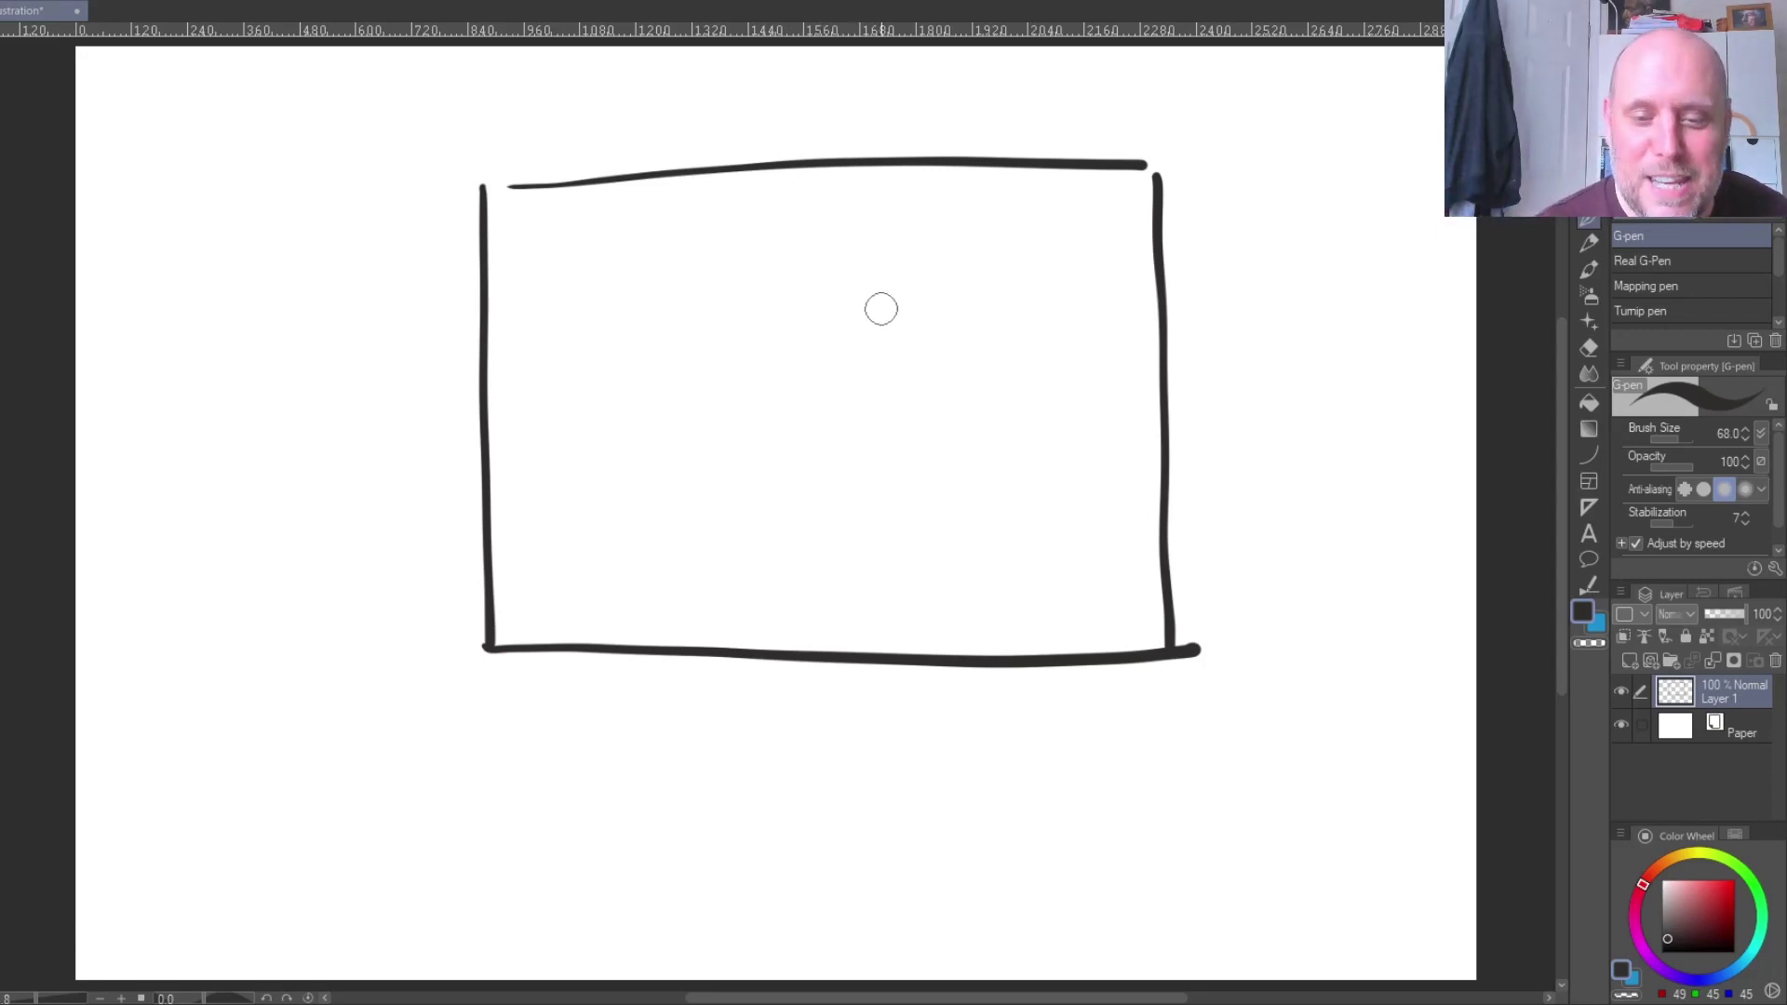
- Draw an apple with a stem at the centre of the frame, with a flat cast shadow outlined beneath it
mouse_move(864, 294)
left_mouse_down()
mouse_move(824, 323)
mouse_move(778, 310)
mouse_move(724, 373)
mouse_move(782, 487)
mouse_move(915, 449)
mouse_move(926, 329)
mouse_move(811, 319)
mouse_move(790, 291)
left_mouse_up()
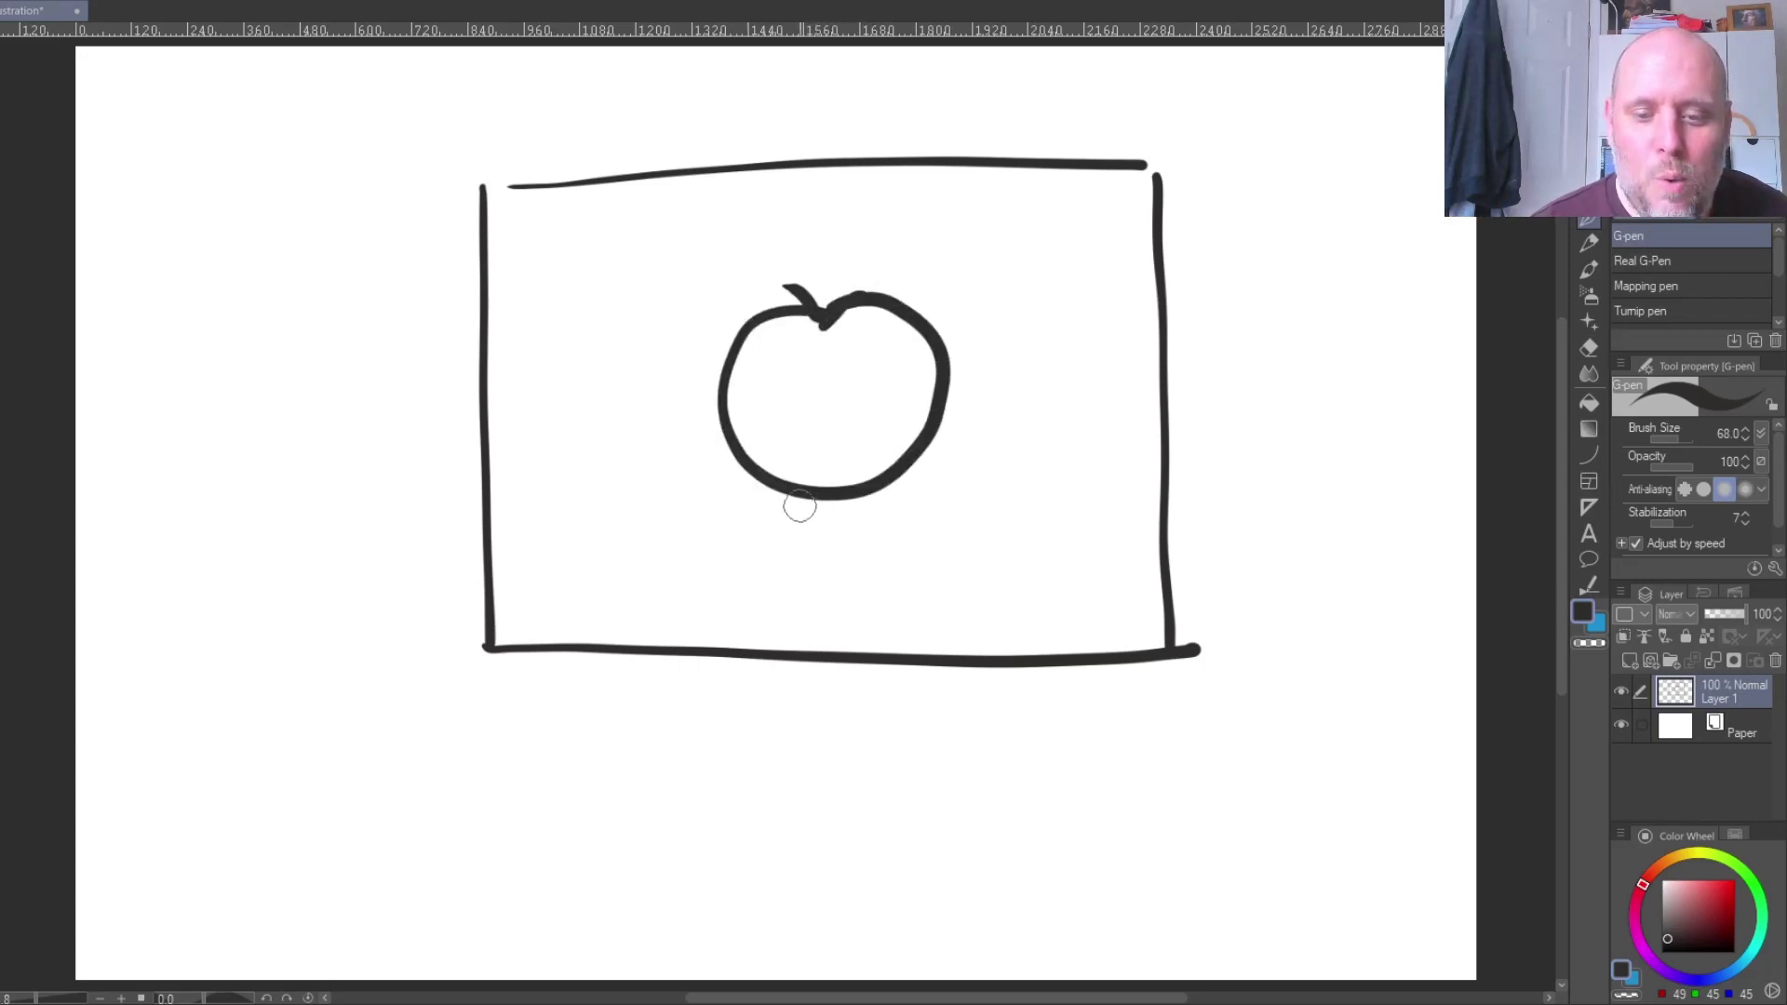
mouse_move(770, 494)
left_mouse_down()
mouse_move(764, 509)
mouse_move(1014, 514)
left_mouse_up()
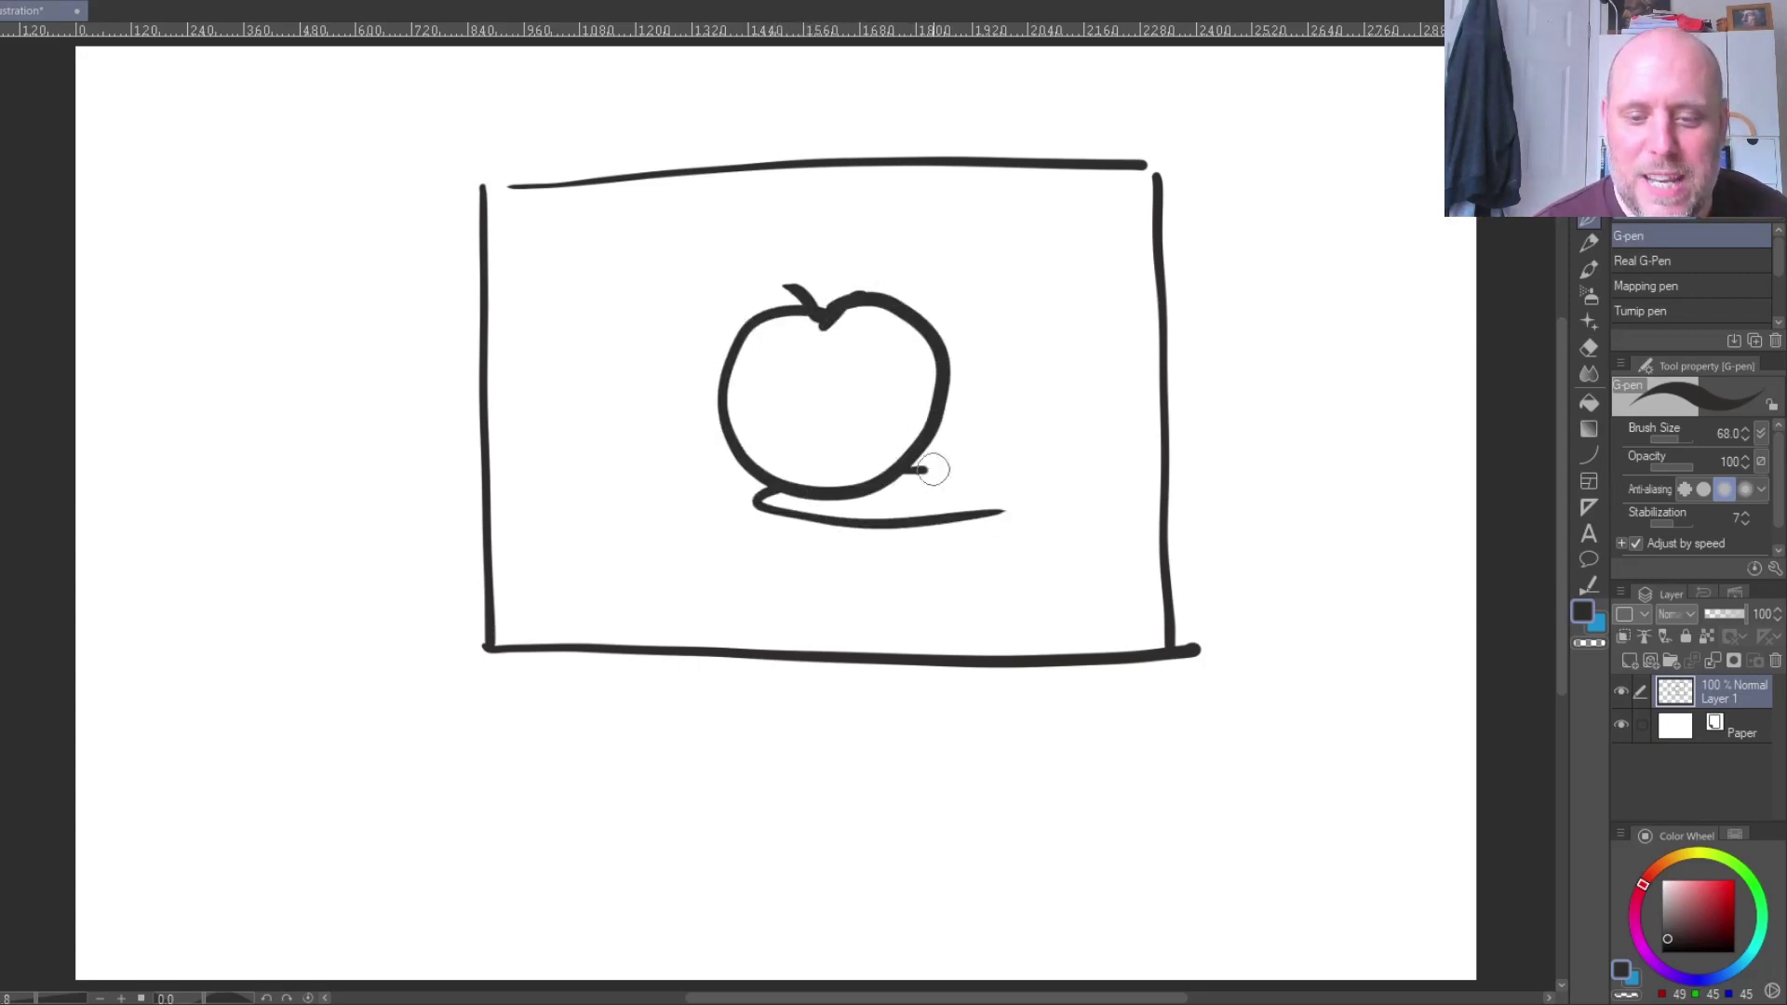
left_click_drag(912, 471, 959, 527)
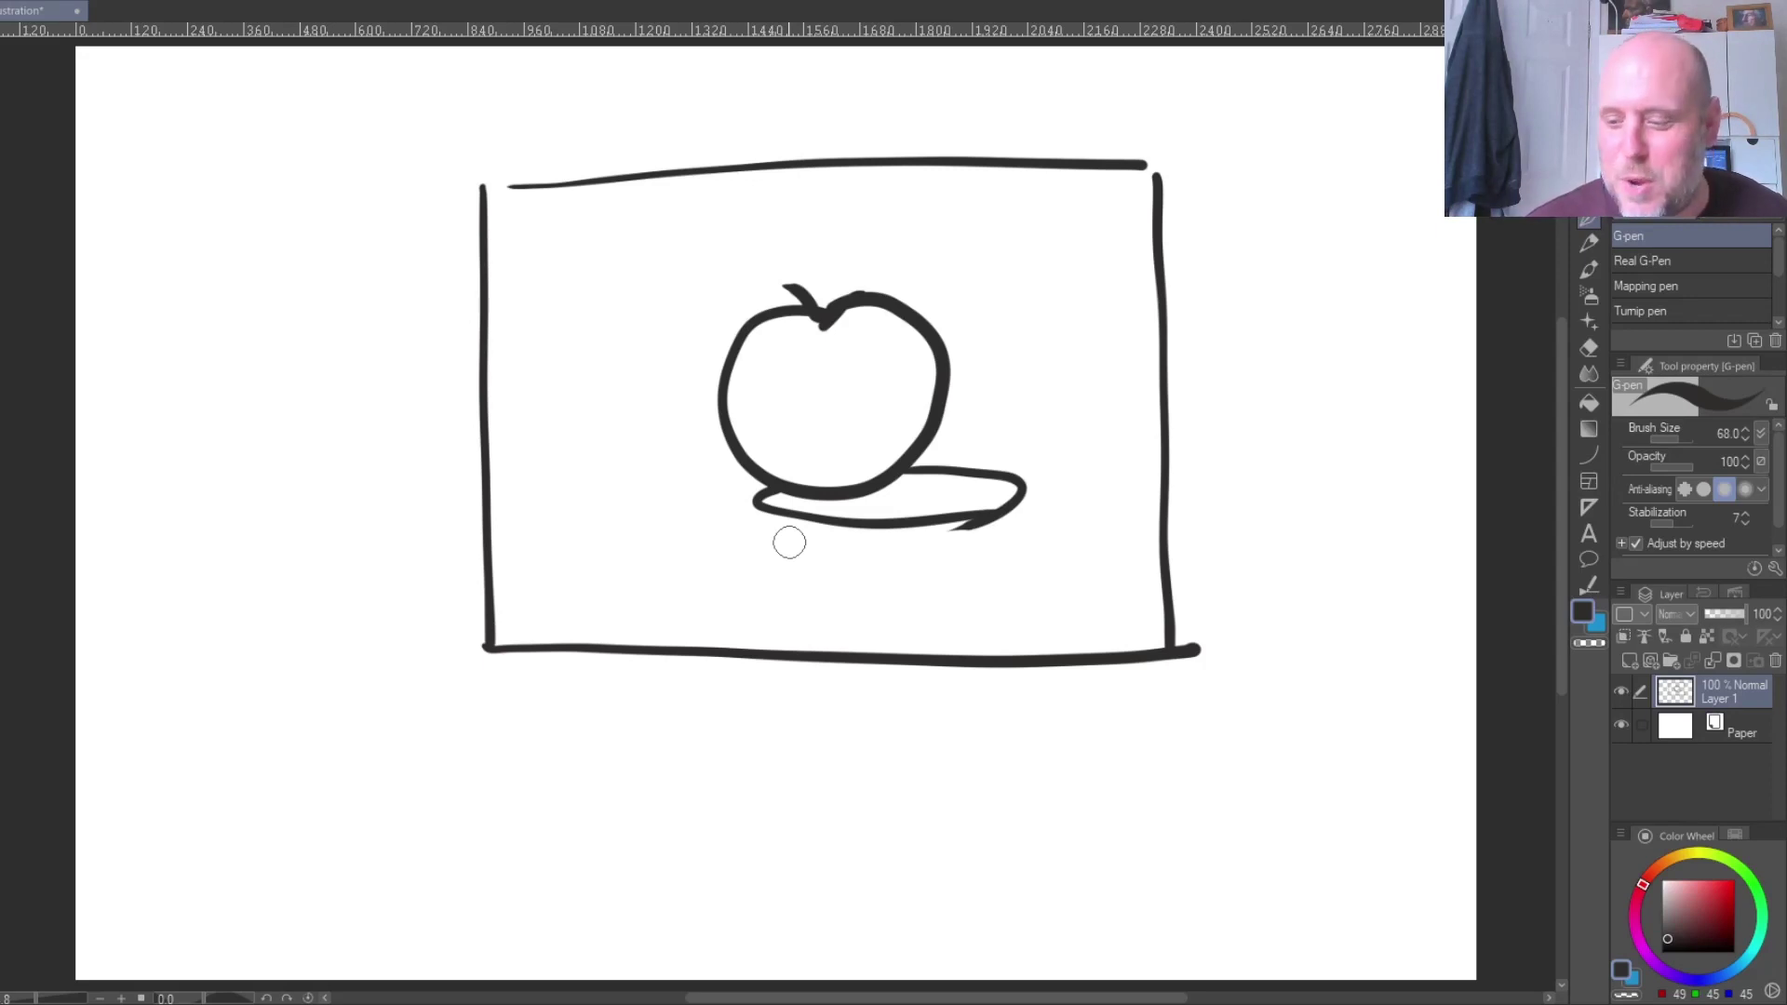
- Draw red (225, 78, 78) spacing lines between the apple and all four frame edges, with arrowheads on the horizontal ones
left_click(1713, 902)
left_click(1710, 890)
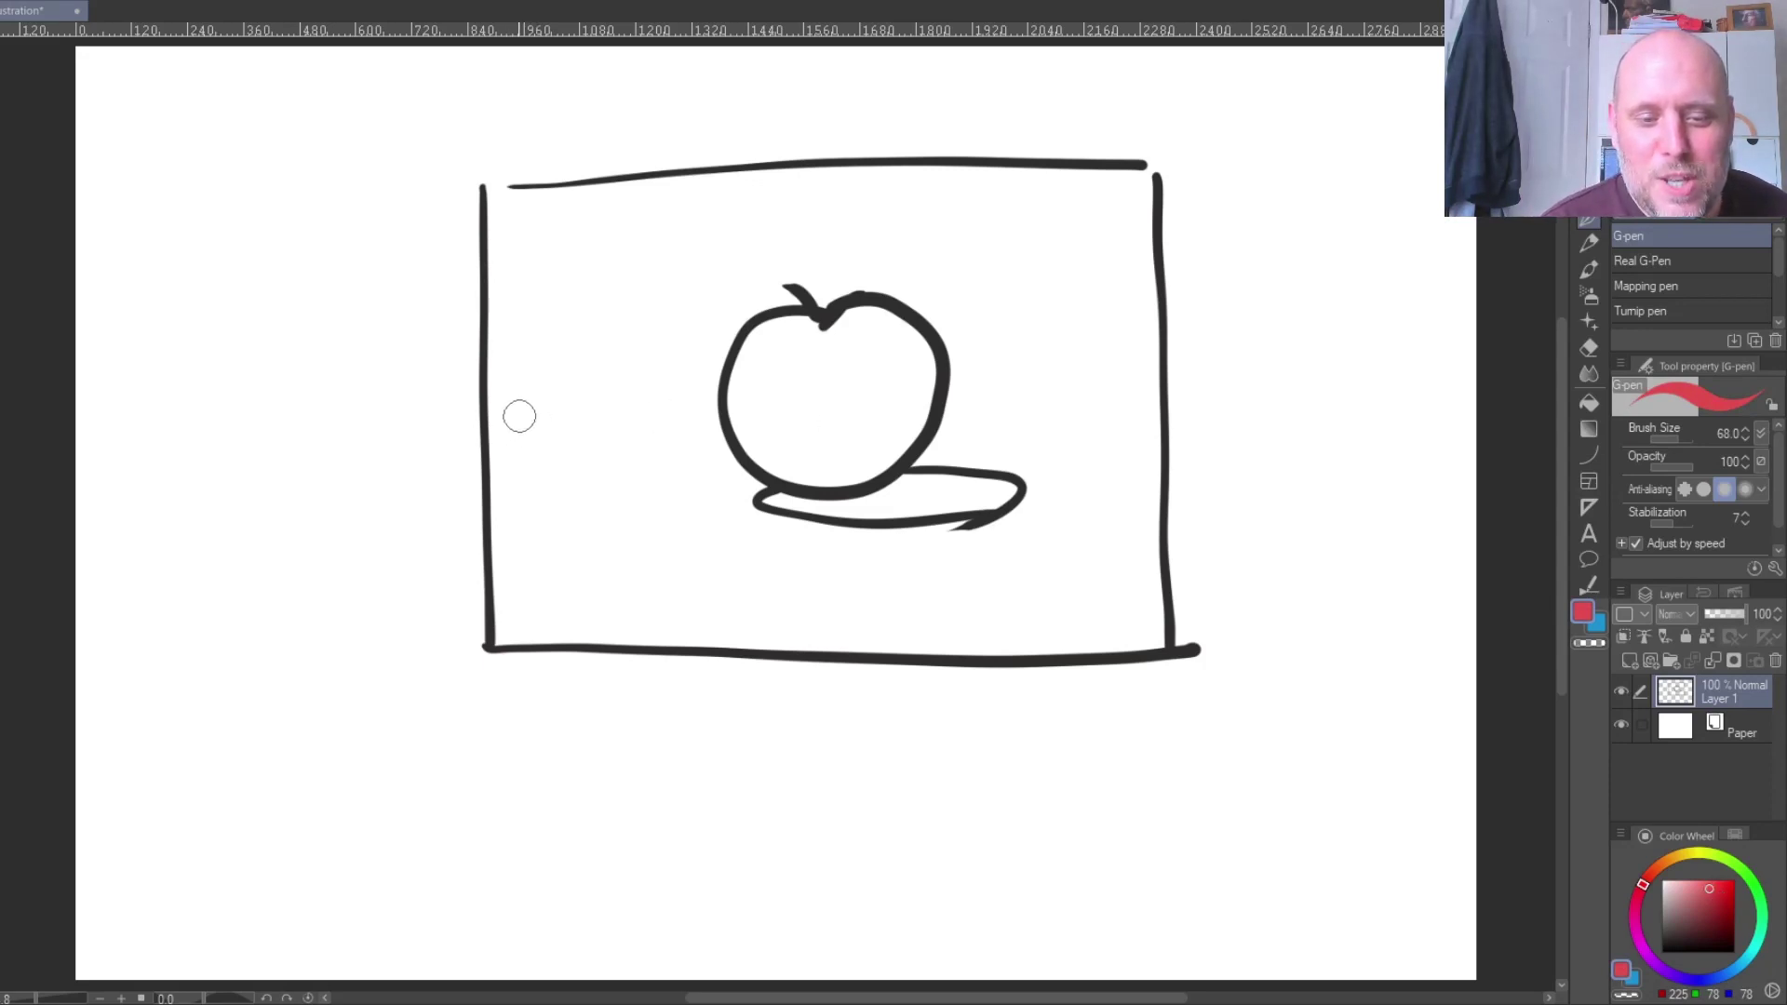
mouse_move(509, 401)
left_mouse_down()
mouse_move(498, 418)
mouse_move(681, 417)
left_mouse_up()
left_click_drag(964, 406, 1140, 410)
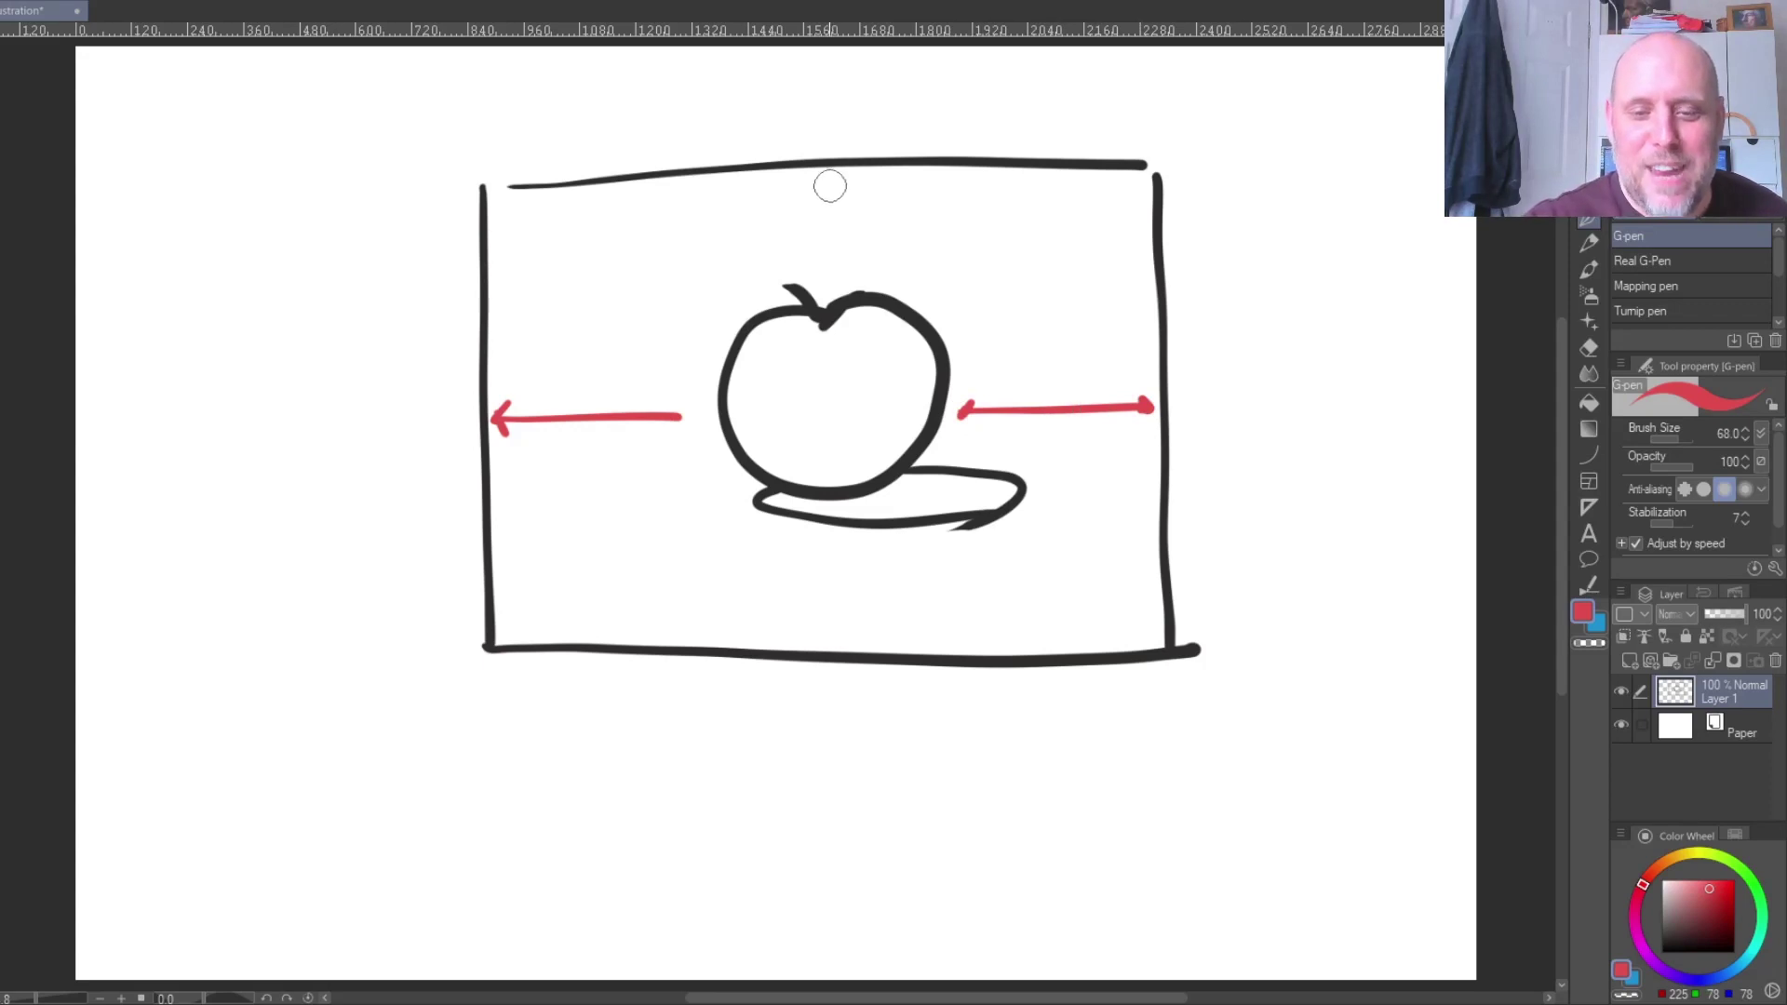
left_click_drag(844, 282, 837, 179)
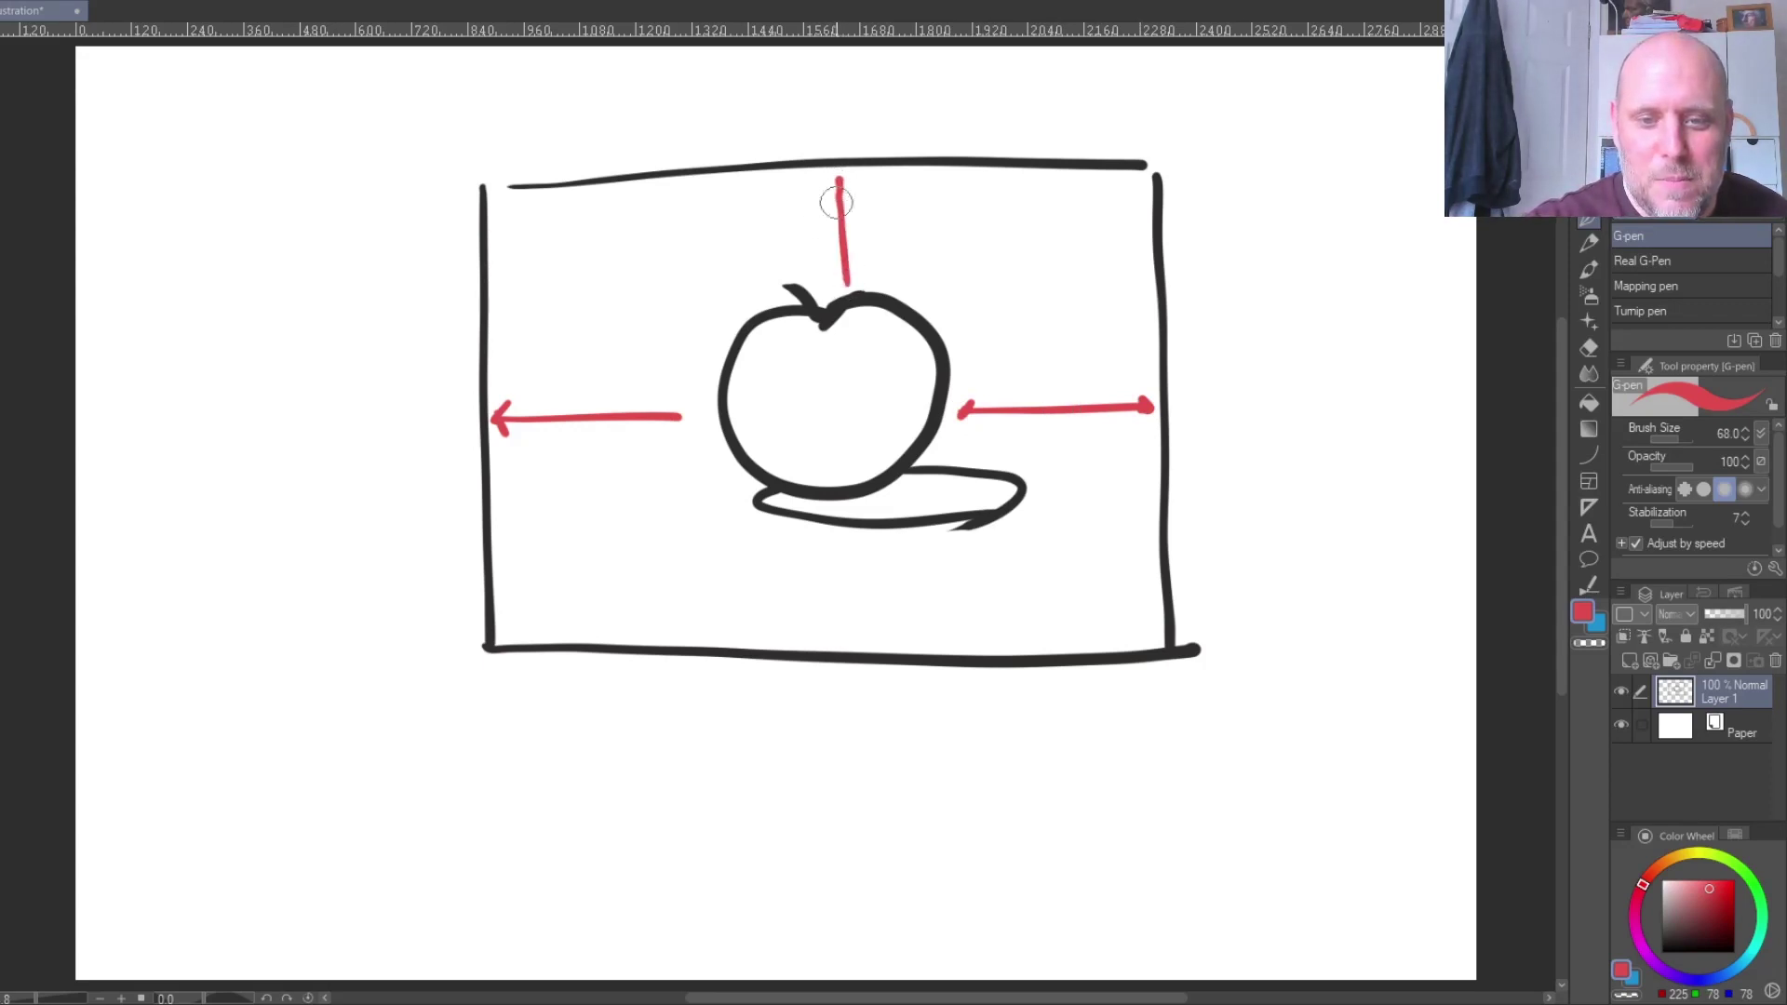
left_click(832, 534)
left_click_drag(833, 533, 834, 636)
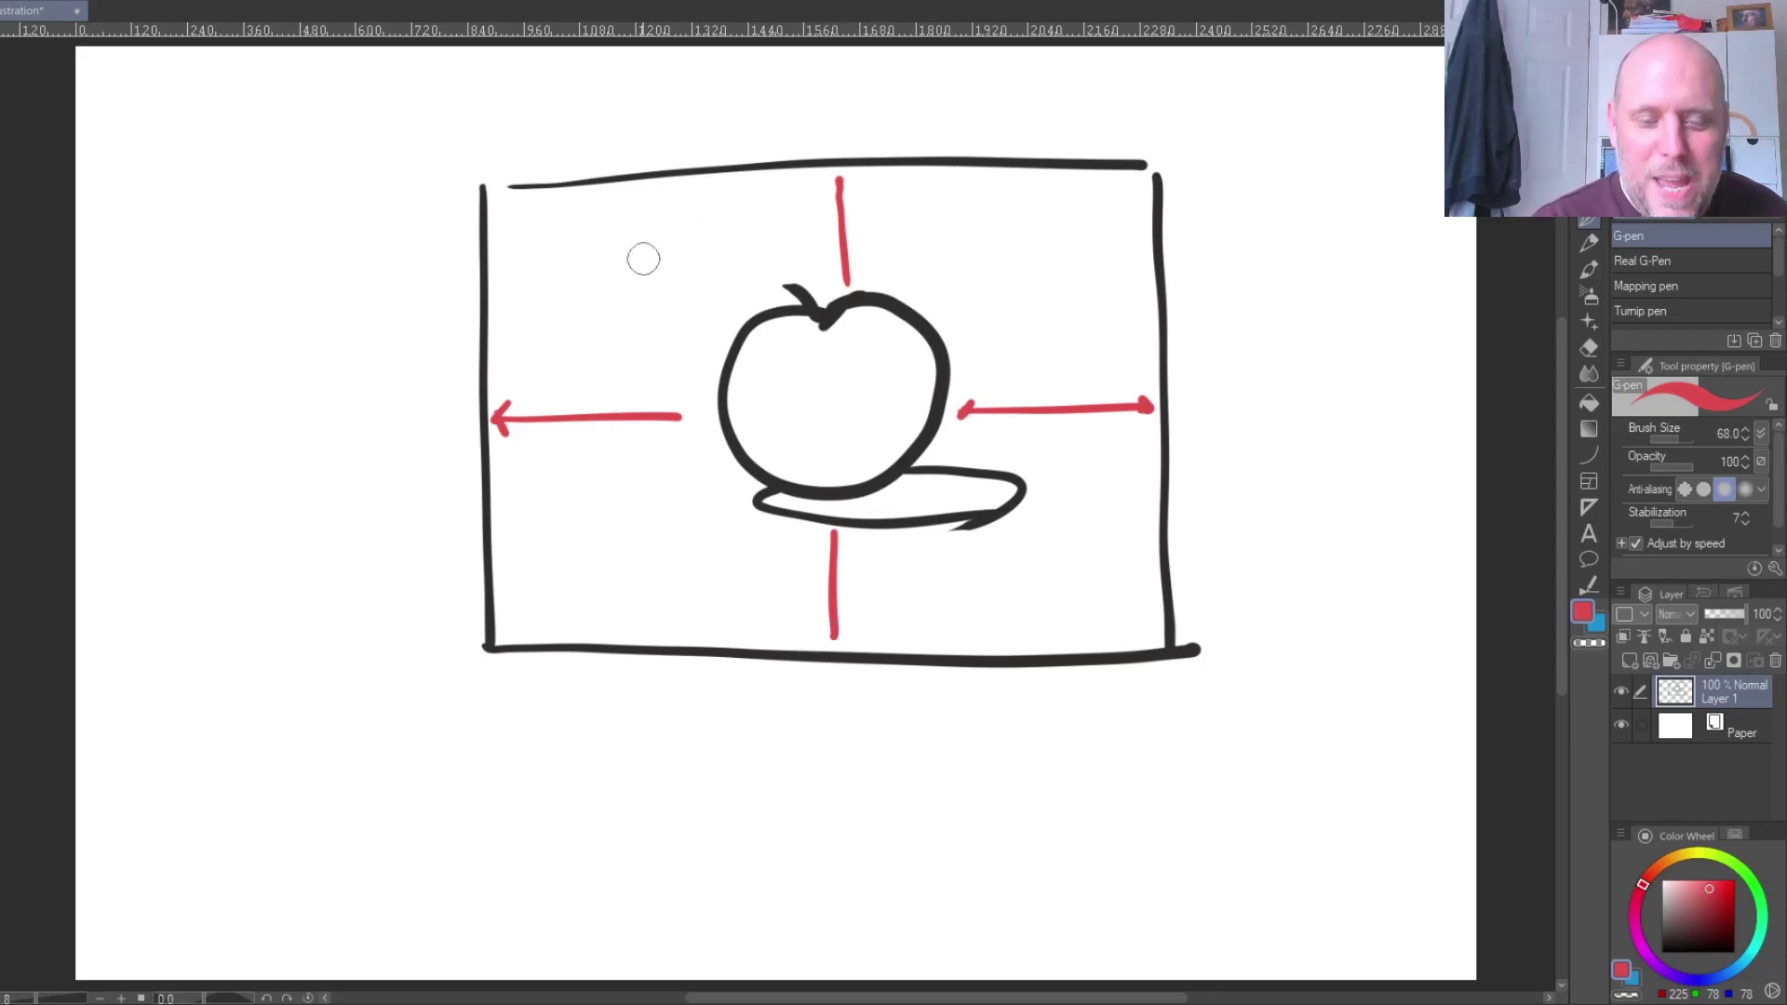
- Number the frame's four quadrants 1 to 4 in red, counterclockwise from the upper-left one
left_click_drag(620, 237, 625, 290)
mouse_move(603, 507)
left_mouse_down()
mouse_move(616, 554)
mouse_move(655, 551)
left_mouse_up()
left_click_drag(1033, 553, 1047, 600)
mouse_move(1003, 252)
left_mouse_down()
mouse_move(1001, 271)
mouse_move(1052, 279)
left_mouse_up()
left_click_drag(1038, 253, 1036, 305)
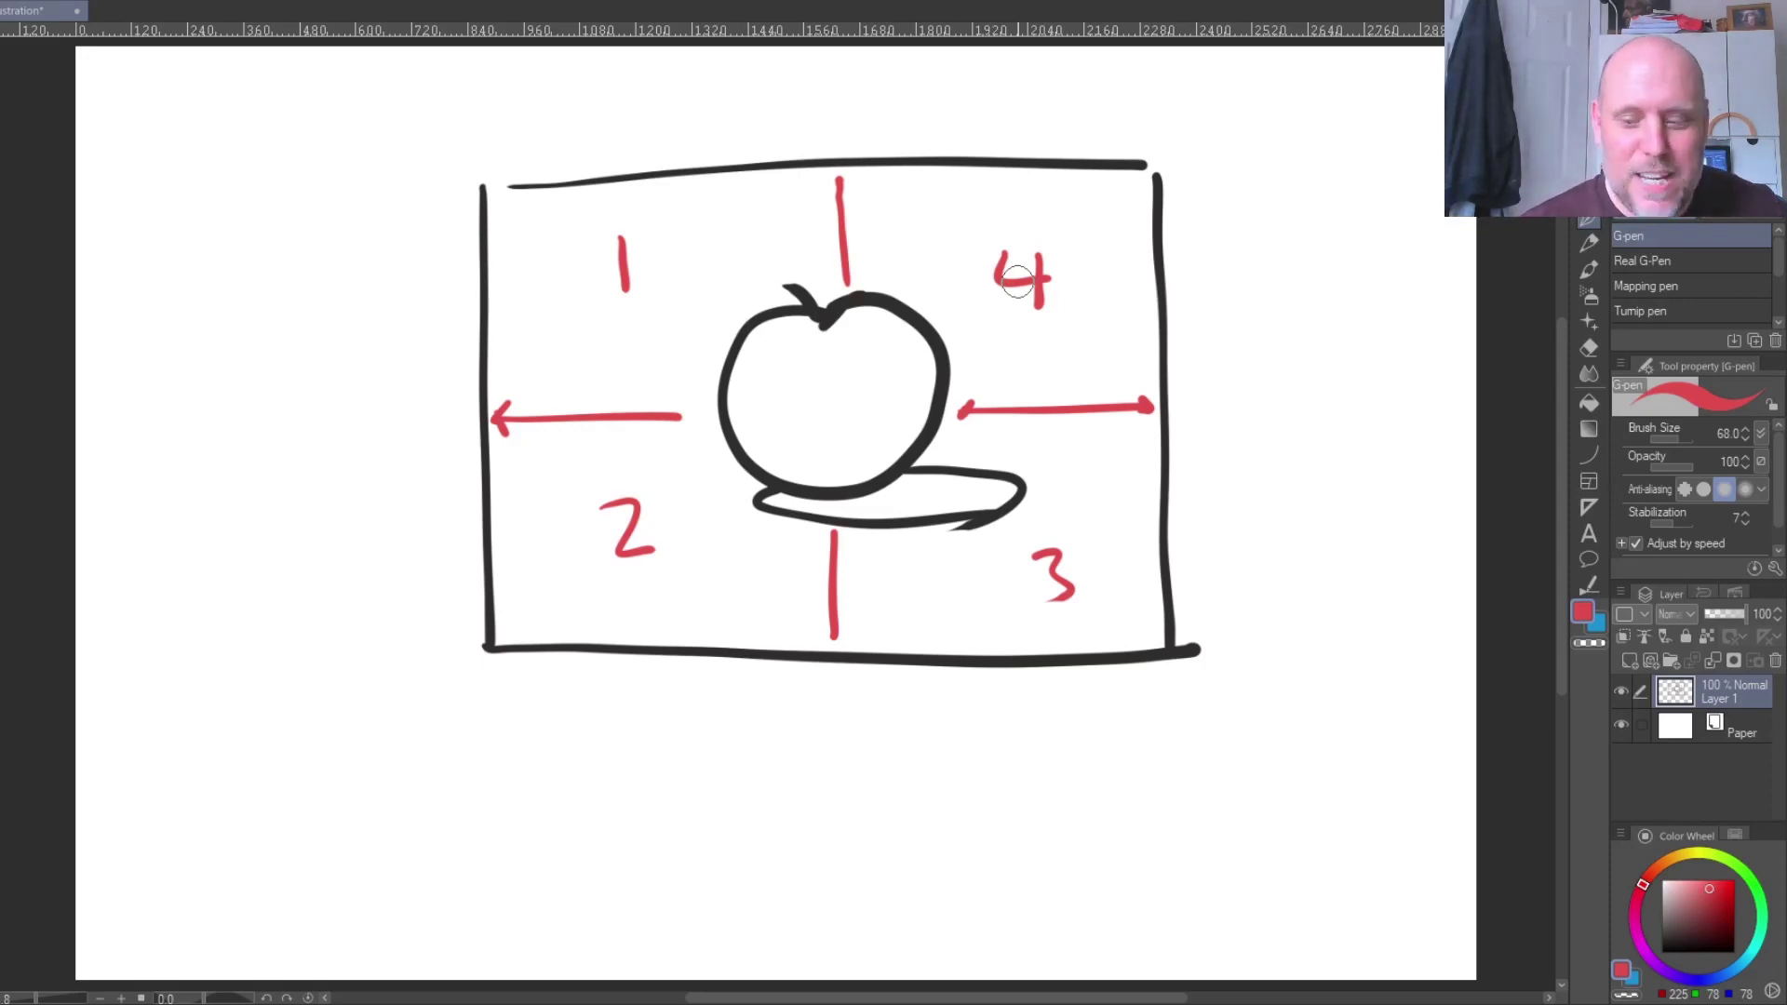
- Write VARIETY below the frame's left side and SIMILAR. below its right side in dark grey (63, 55, 55)
left_click(1672, 934)
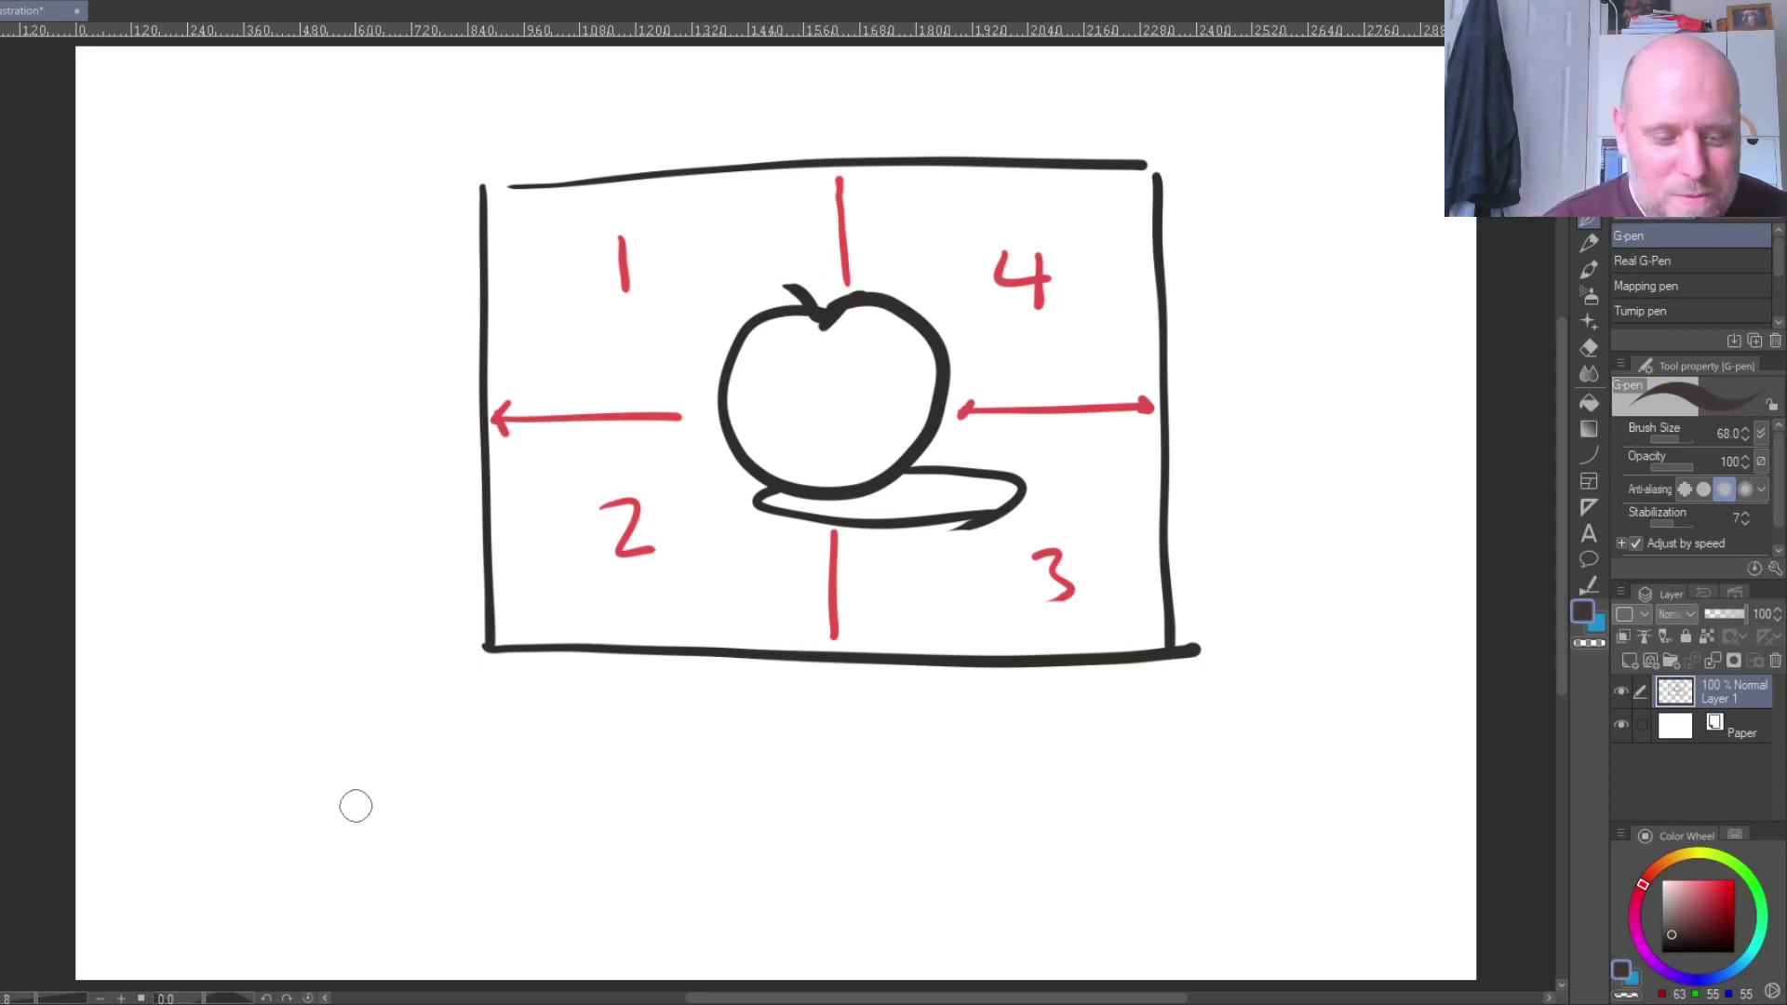
mouse_move(319, 780)
left_mouse_down()
mouse_move(359, 790)
mouse_move(365, 773)
left_mouse_up()
mouse_move(373, 791)
left_mouse_down()
mouse_move(406, 818)
mouse_move(420, 773)
mouse_move(455, 822)
mouse_move(491, 814)
mouse_move(497, 780)
mouse_move(533, 787)
mouse_move(482, 810)
mouse_move(592, 799)
left_mouse_up()
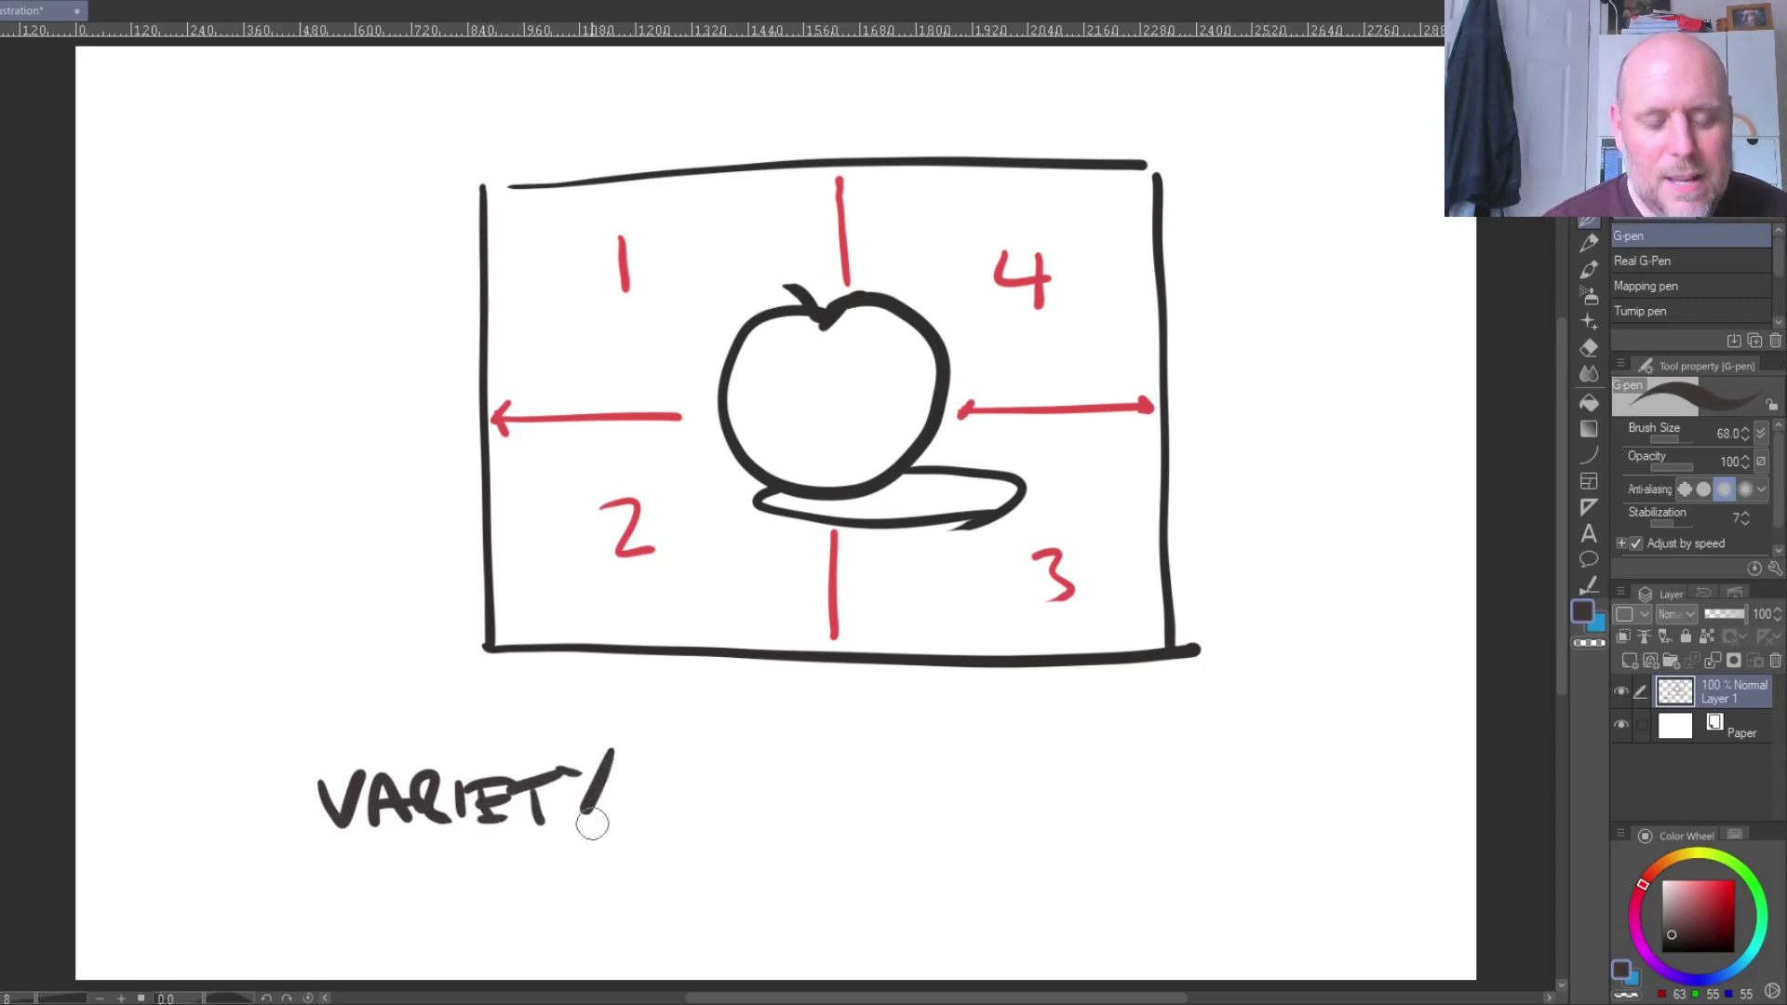
mouse_move(1140, 741)
left_mouse_down()
mouse_move(1091, 786)
mouse_move(1205, 754)
mouse_move(1239, 778)
mouse_move(1312, 747)
mouse_move(1335, 769)
mouse_move(1342, 742)
mouse_move(1401, 786)
left_mouse_up()
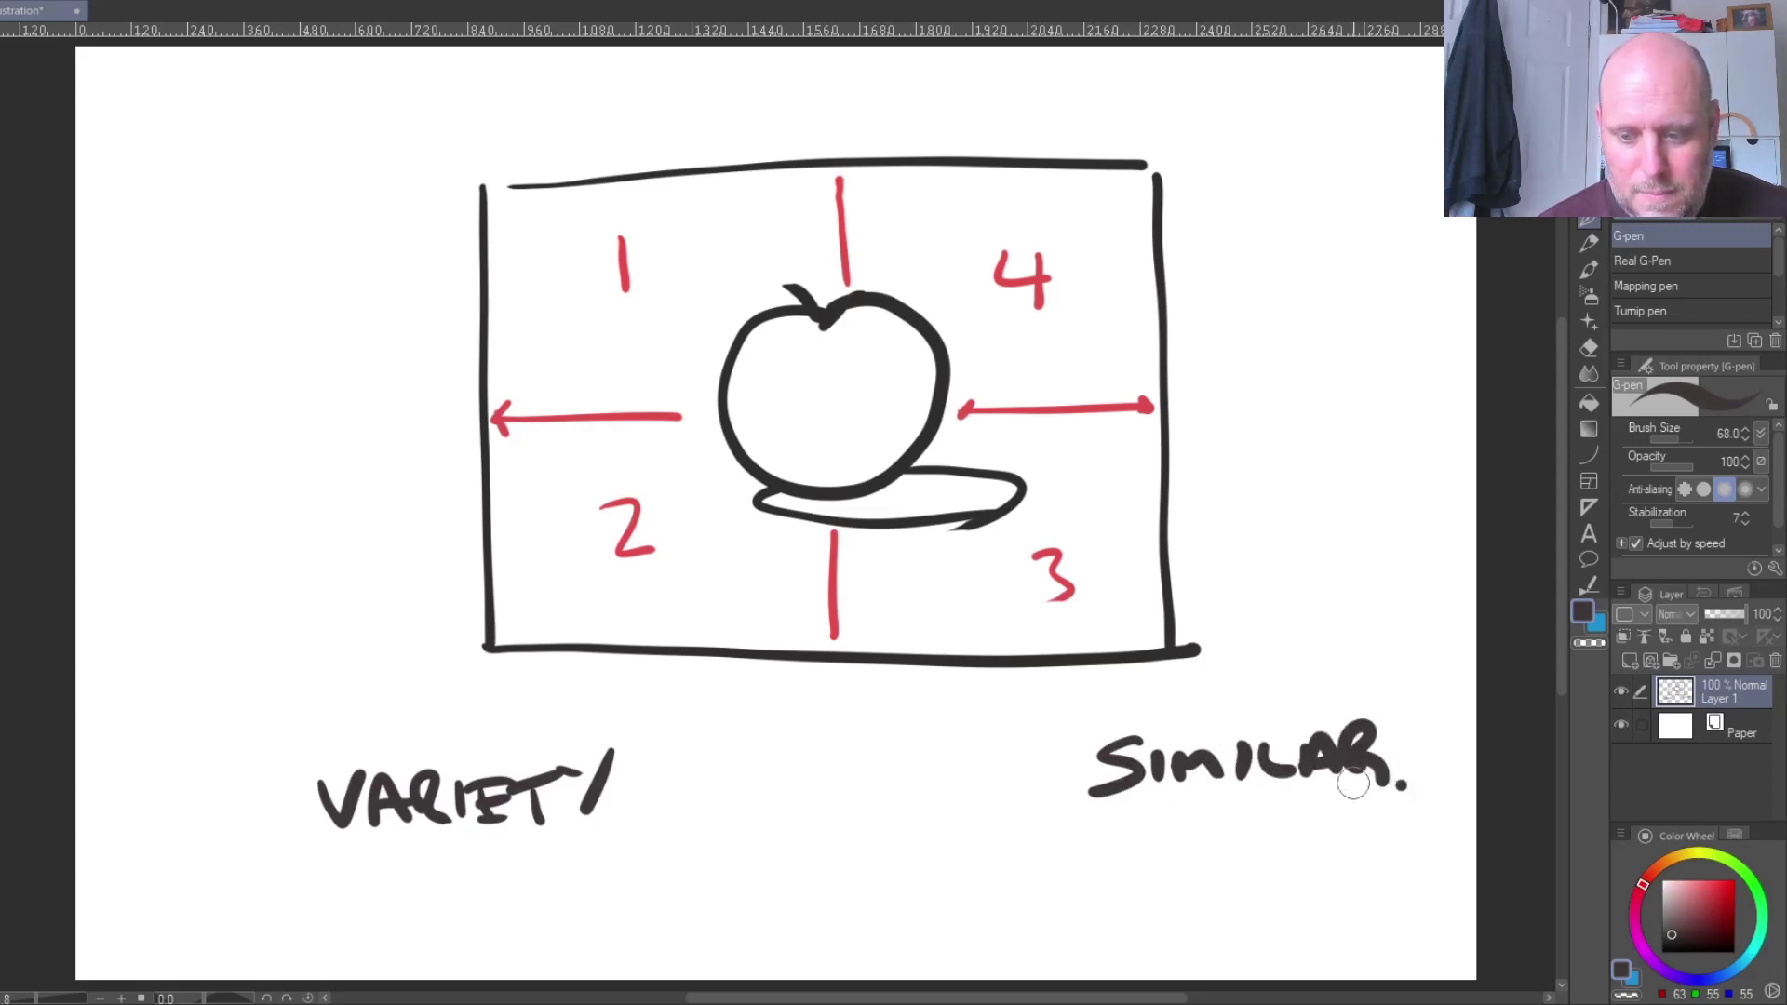
- Scatter irregular dots and short strokes of different shapes beneath the word VARIETY
left_click(406, 873)
mouse_move(357, 874)
left_mouse_down()
mouse_move(435, 852)
mouse_move(465, 900)
left_mouse_up()
mouse_move(476, 851)
left_mouse_down()
mouse_move(502, 875)
mouse_move(495, 931)
left_mouse_up()
left_click(524, 904)
mouse_move(543, 843)
left_mouse_down()
mouse_move(540, 870)
mouse_move(572, 870)
left_mouse_up()
left_click_drag(584, 889, 582, 917)
mouse_move(587, 846)
left_mouse_down()
mouse_move(590, 893)
mouse_move(544, 882)
mouse_move(553, 926)
left_mouse_up()
left_click(524, 904)
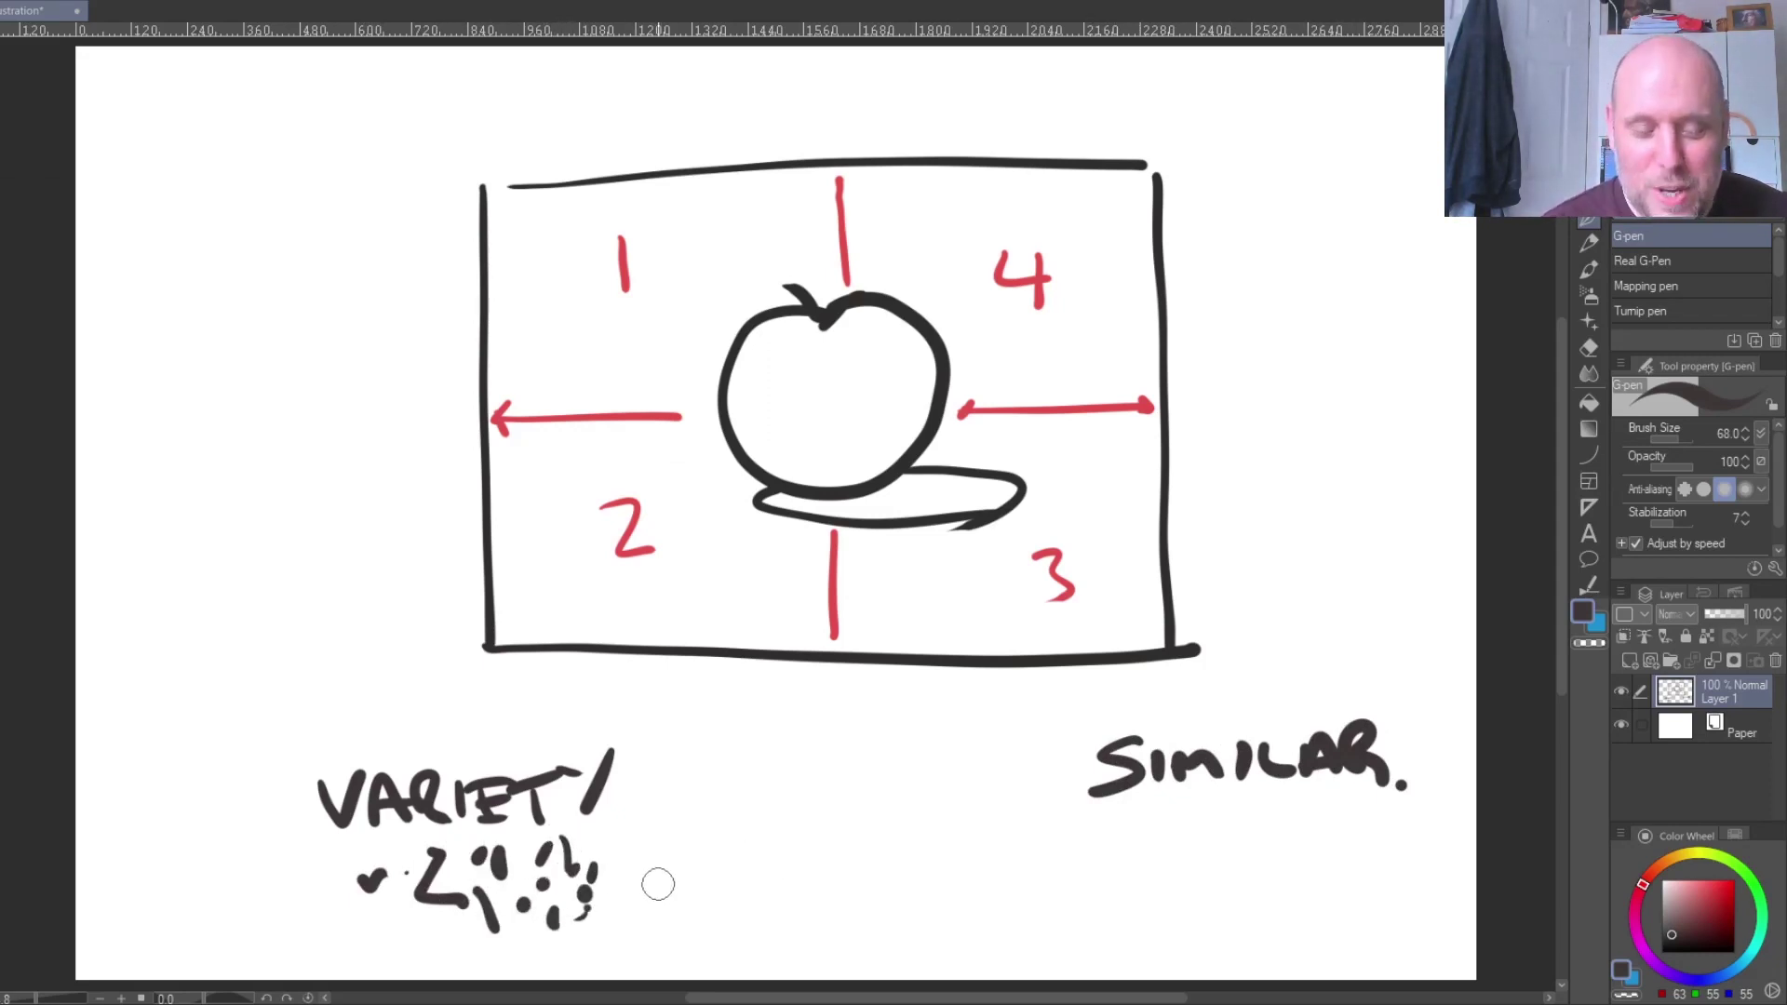
- Draw a horizontal line between the two words' sketches and four evenly spaced vertical strokes beneath SIMILAR
mouse_move(646, 844)
left_mouse_down()
mouse_move(1230, 842)
mouse_move(1233, 874)
left_mouse_up()
mouse_move(1282, 820)
left_mouse_down()
mouse_move(1285, 871)
mouse_move(1340, 875)
left_mouse_up()
left_click_drag(1402, 821, 1405, 875)
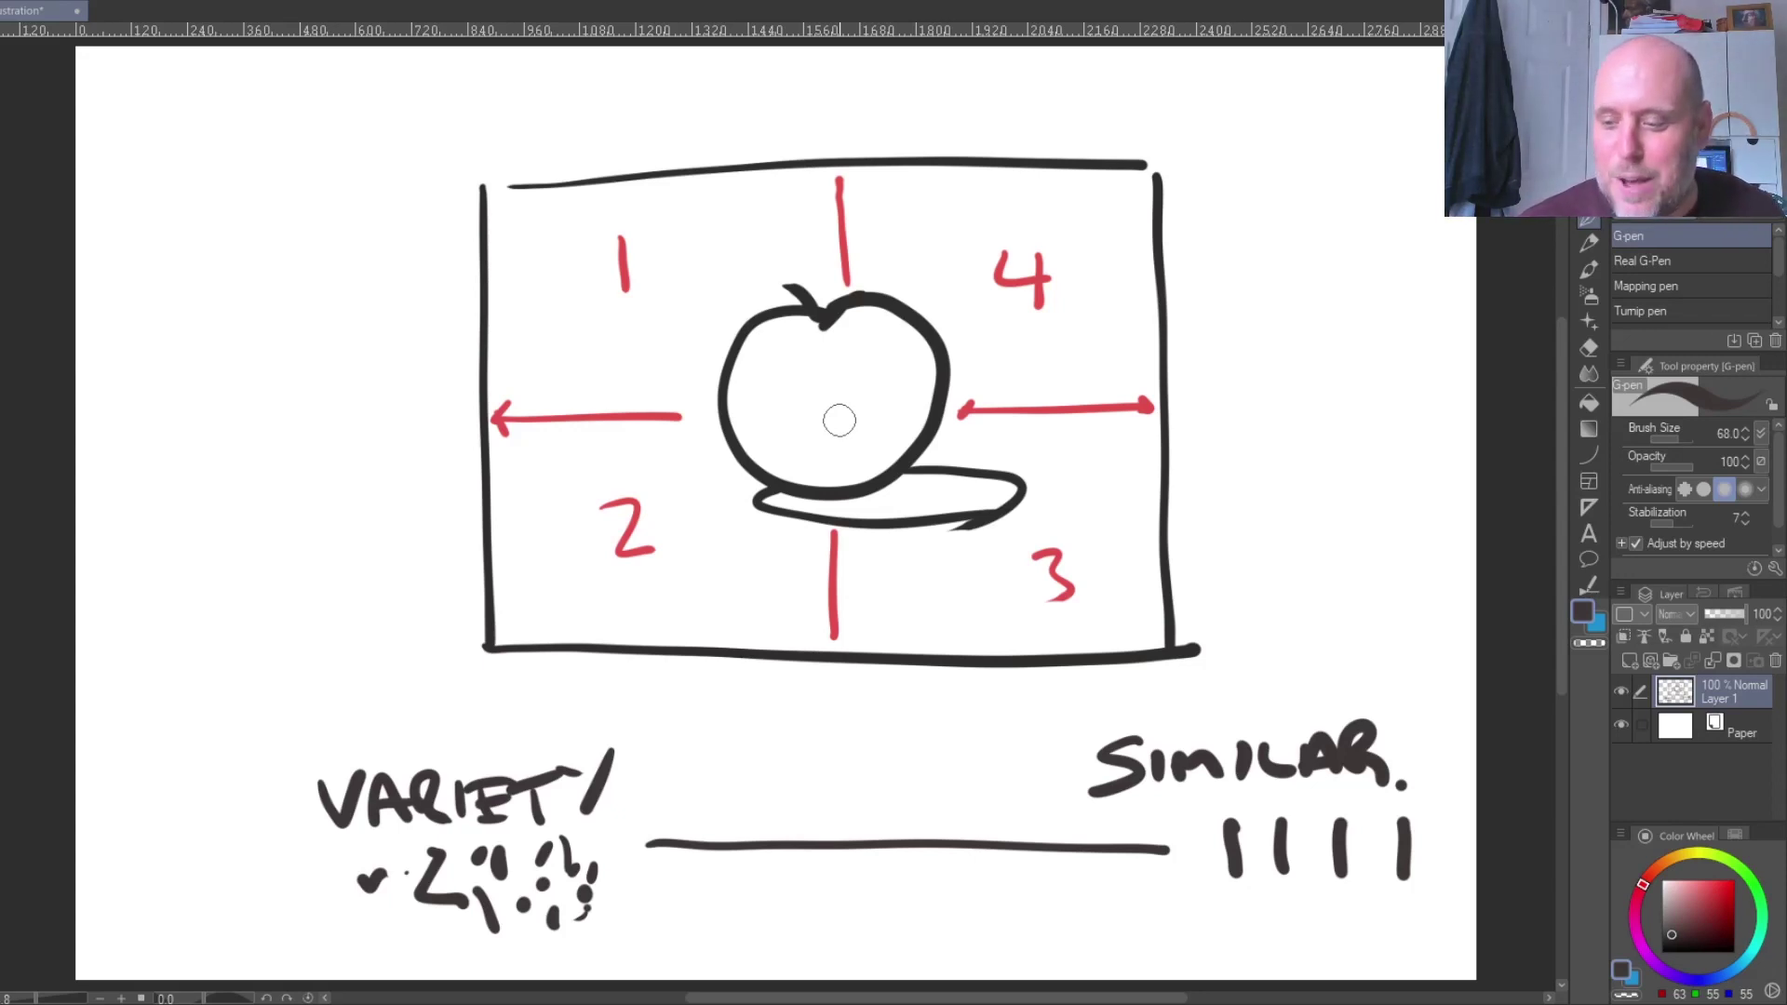
- Add a new raster layer, hide Layer 1, and draw a fresh rectangular frame on the blank canvas
left_click(1626, 660)
left_click(1619, 723)
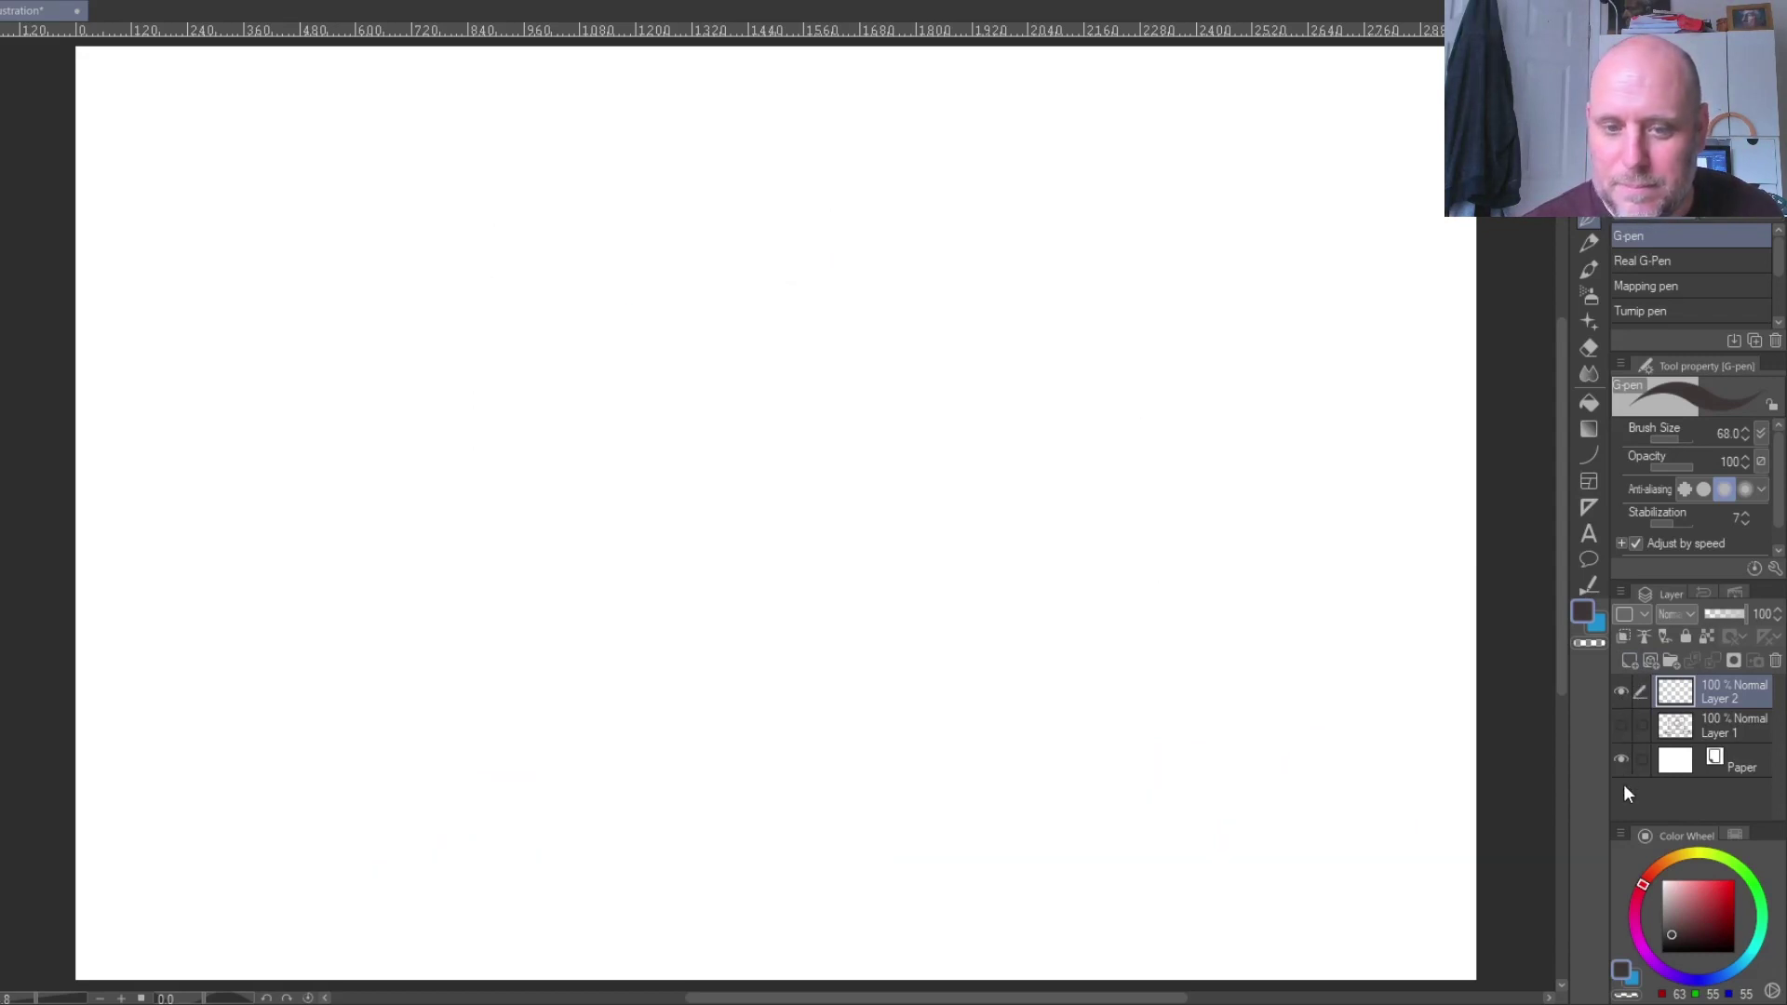
left_click_drag(403, 184, 408, 622)
mouse_move(404, 164)
left_mouse_down()
mouse_move(1108, 158)
mouse_move(1117, 618)
left_mouse_up()
left_click_drag(410, 617, 1154, 618)
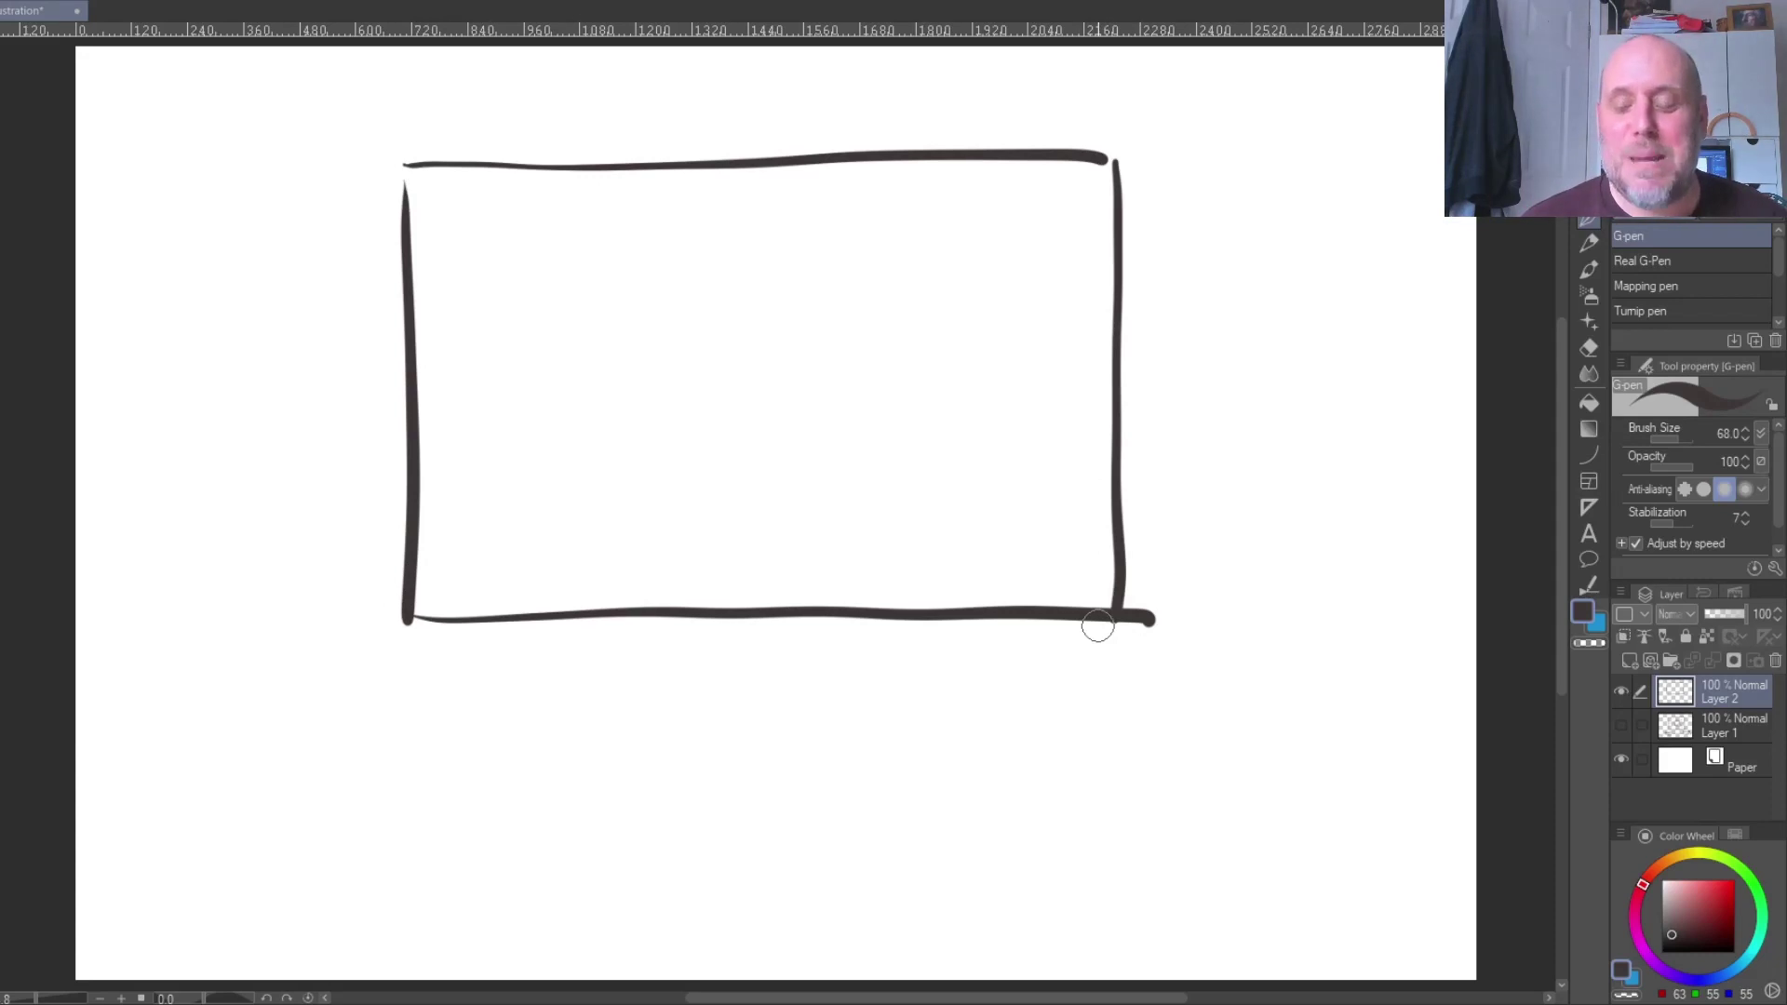
- Draw a smaller apple with a stem and cast shadow slightly right of the frame's centre in dark grey (52, 44, 44)
left_click(1688, 924)
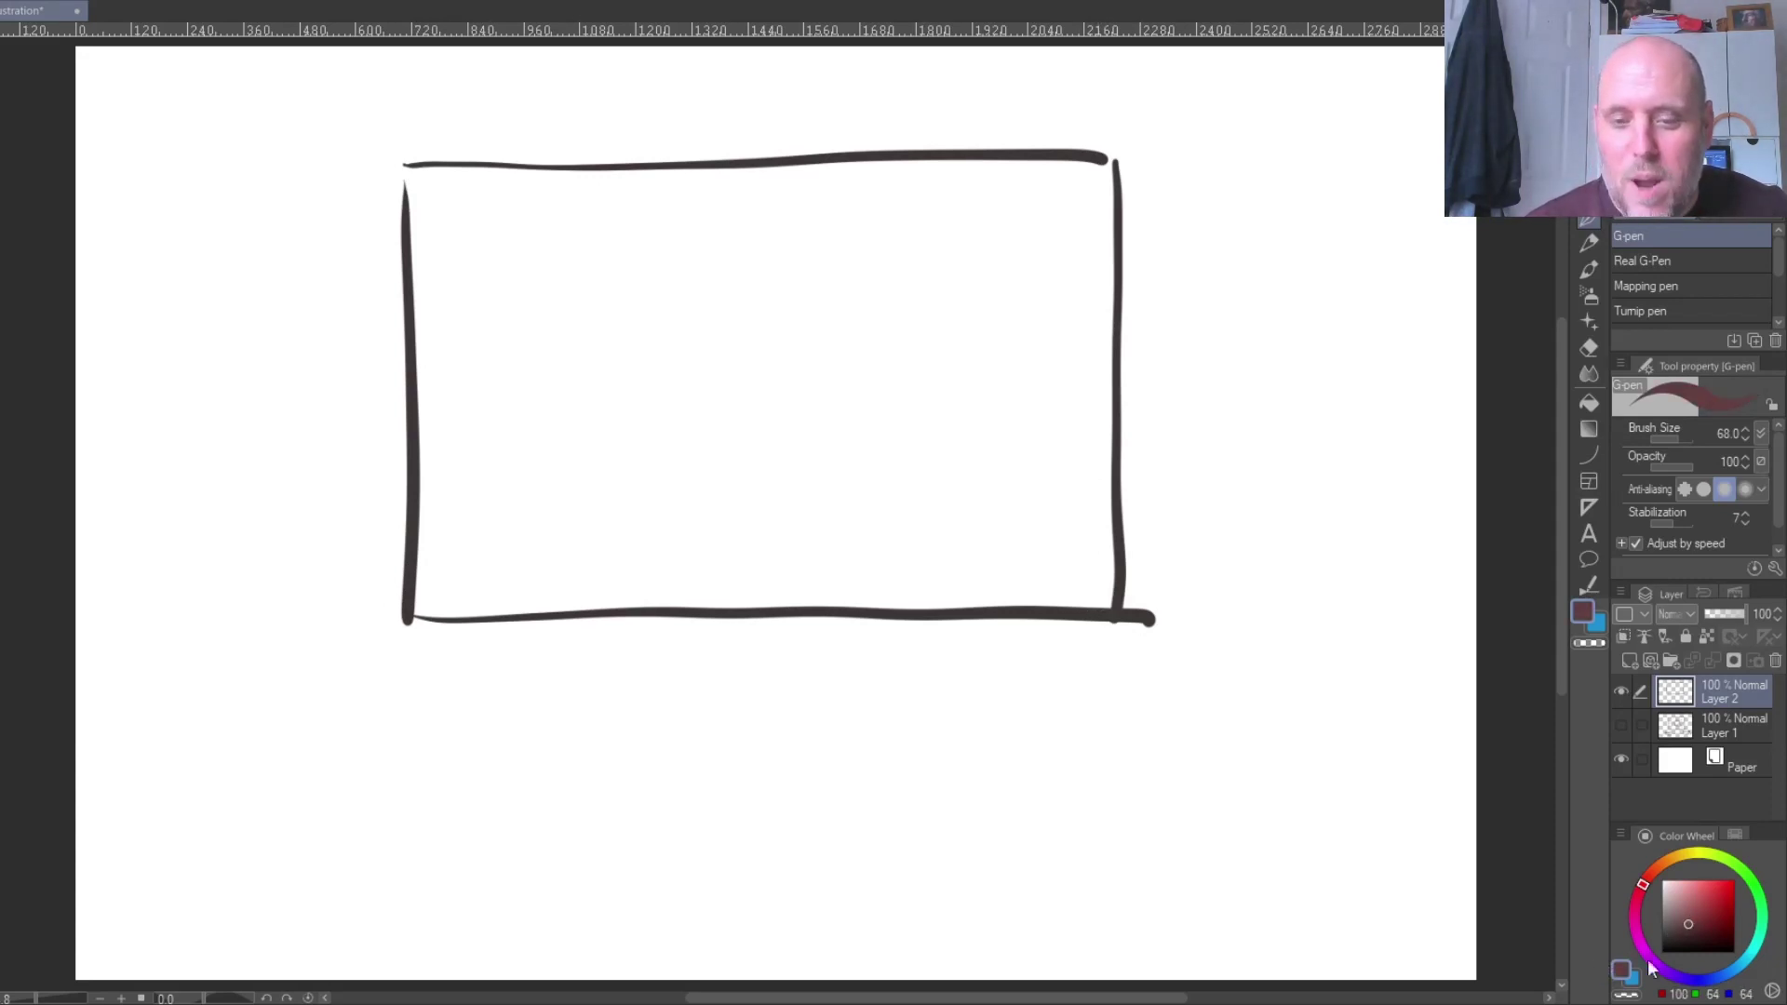
left_click(1673, 938)
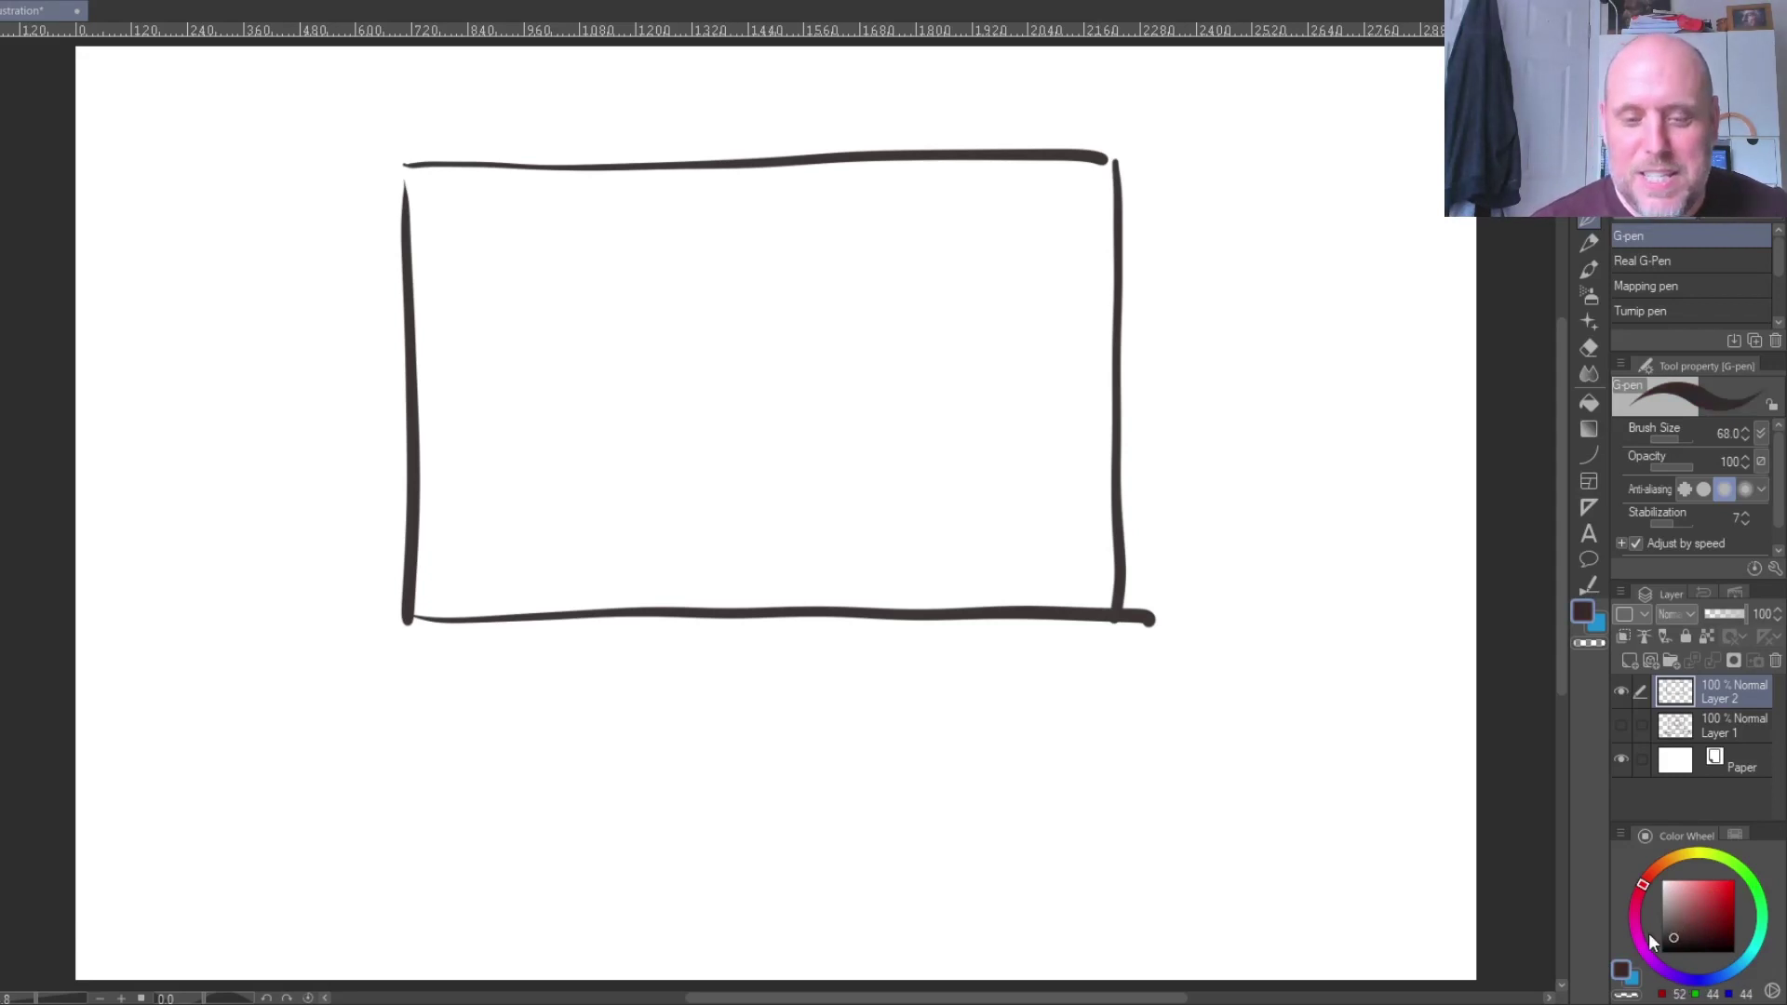
mouse_move(805, 371)
left_mouse_down()
mouse_move(725, 416)
mouse_move(795, 505)
mouse_move(893, 407)
mouse_move(819, 350)
mouse_move(804, 368)
mouse_move(817, 331)
left_mouse_up()
mouse_move(791, 502)
left_mouse_down()
mouse_move(913, 522)
mouse_move(984, 509)
left_mouse_up()
mouse_move(870, 487)
left_mouse_down()
mouse_move(993, 495)
mouse_move(968, 526)
left_mouse_up()
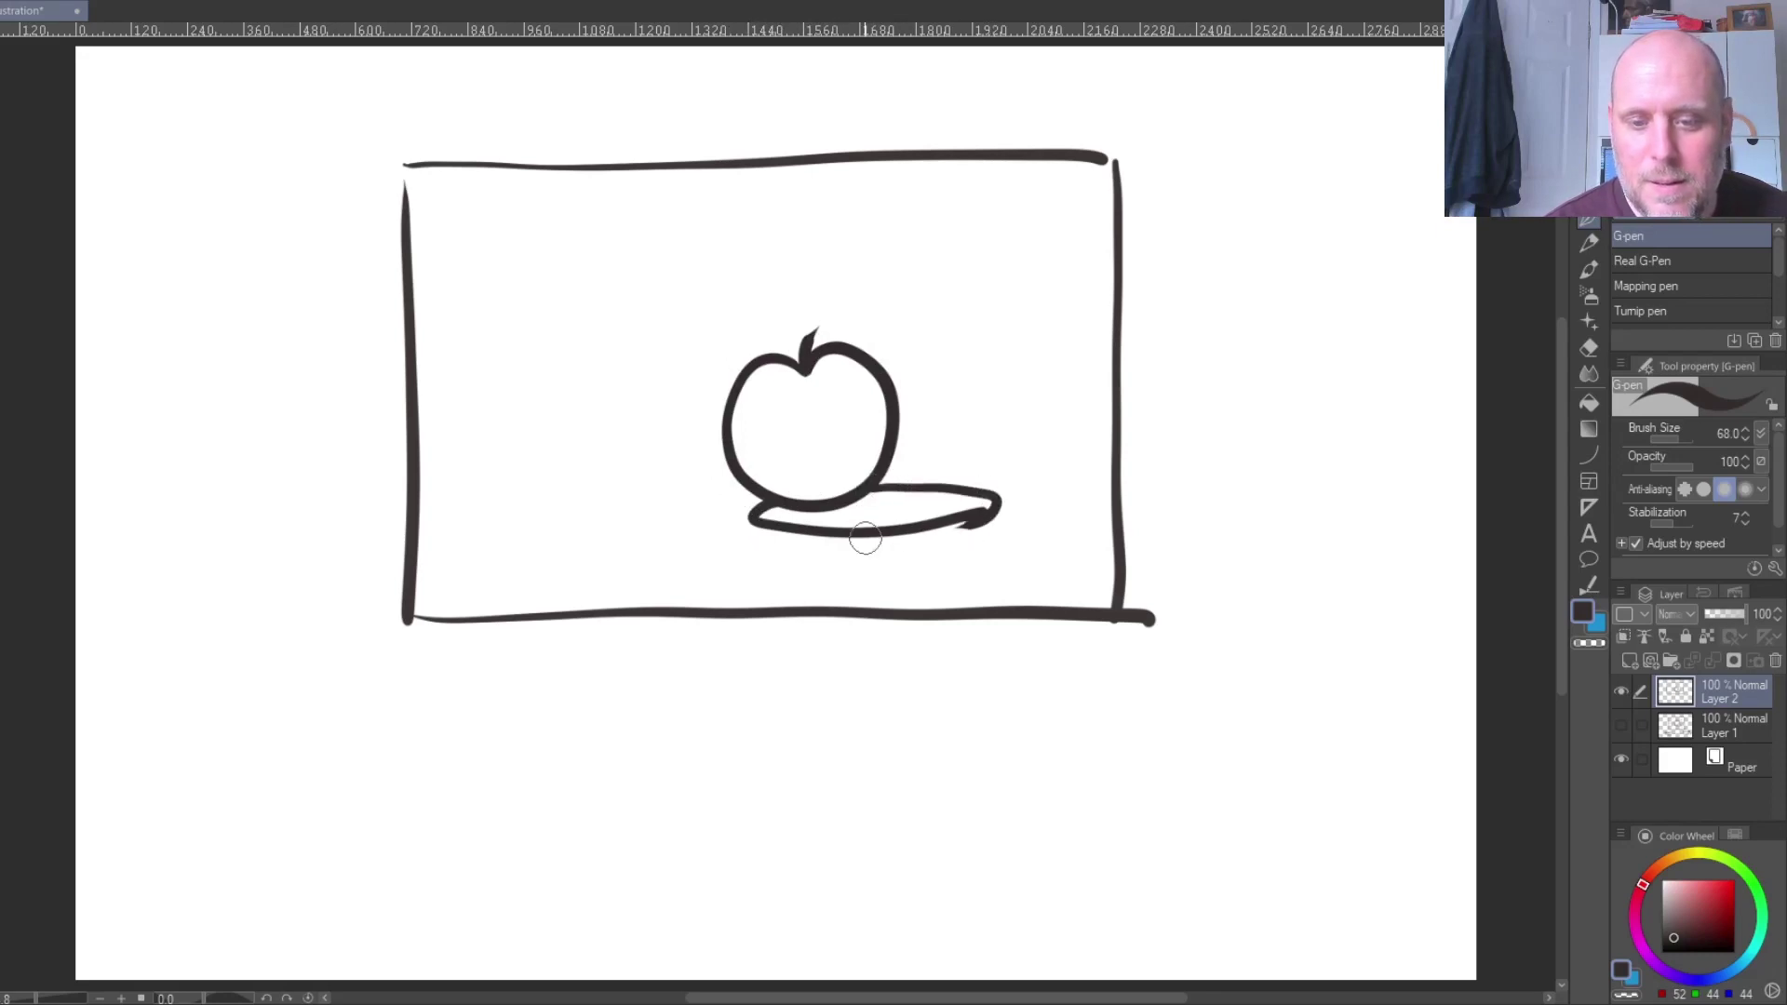
- Move the selected apple and shadow, on their own layer, into the frame's lower-right corner and clear the selection
key("k")
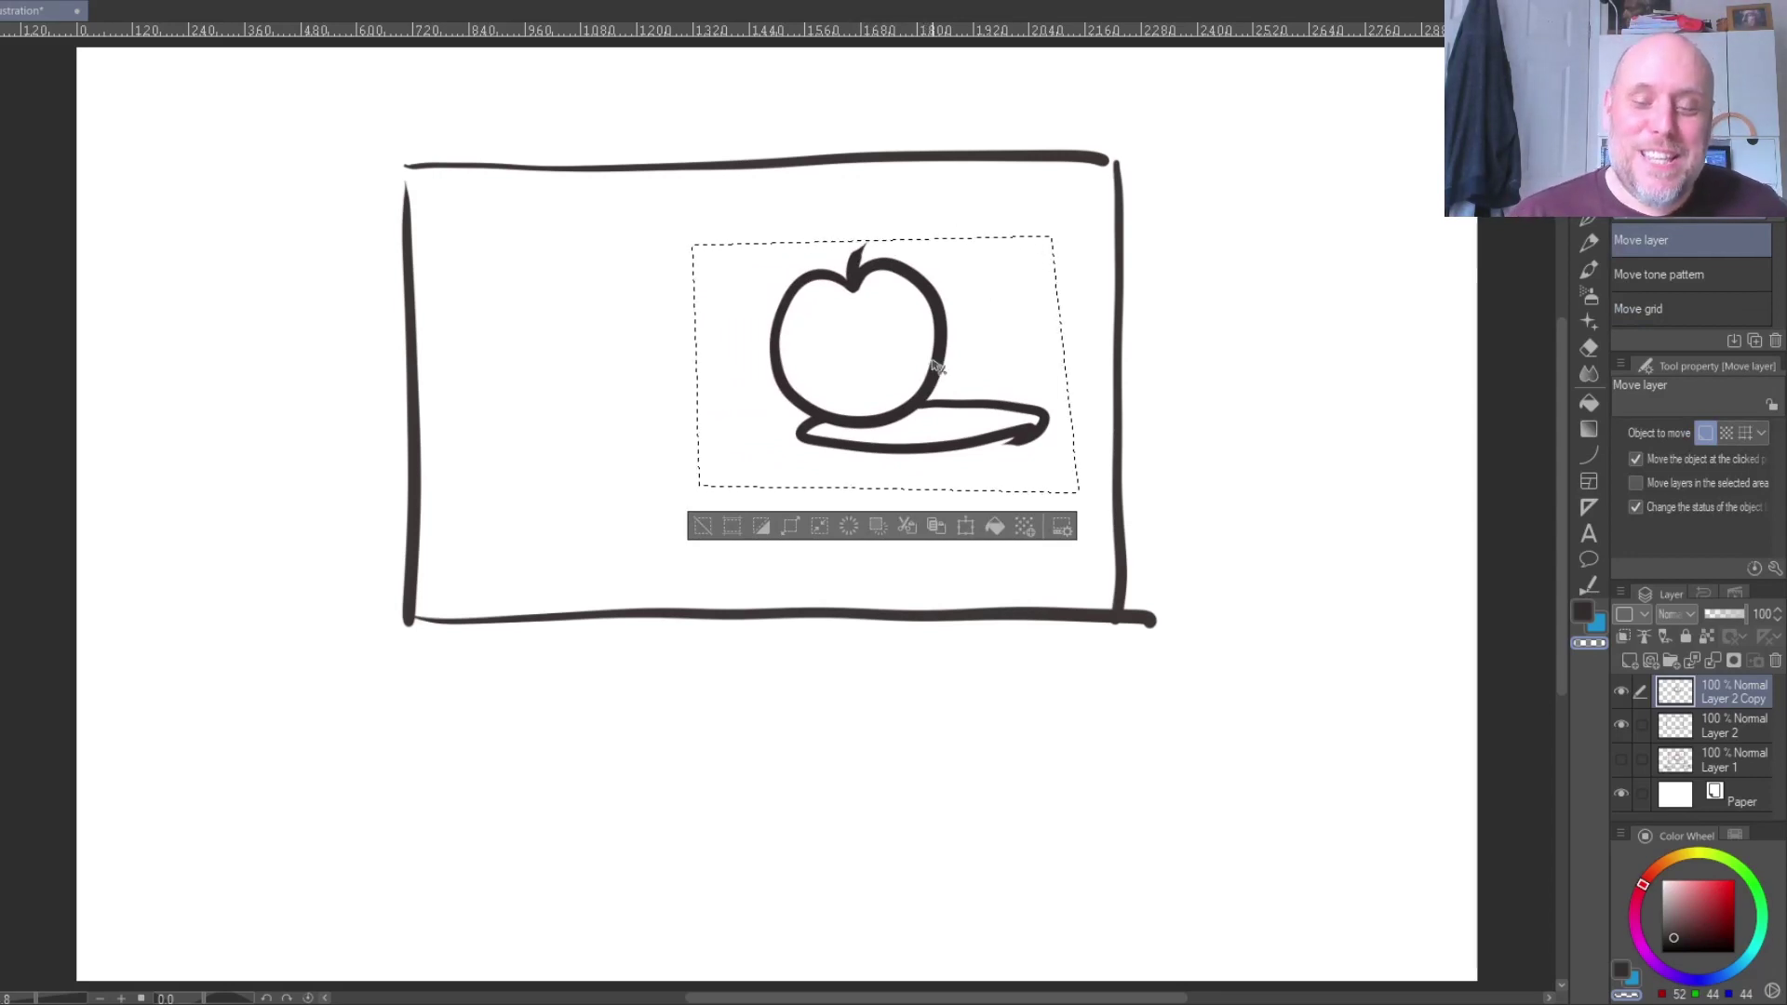
mouse_move(983, 410)
left_mouse_down()
mouse_move(755, 340)
mouse_move(622, 335)
mouse_move(646, 346)
mouse_move(610, 505)
mouse_move(626, 543)
mouse_move(997, 547)
mouse_move(1019, 328)
mouse_move(972, 399)
mouse_move(994, 555)
mouse_move(981, 547)
left_mouse_up()
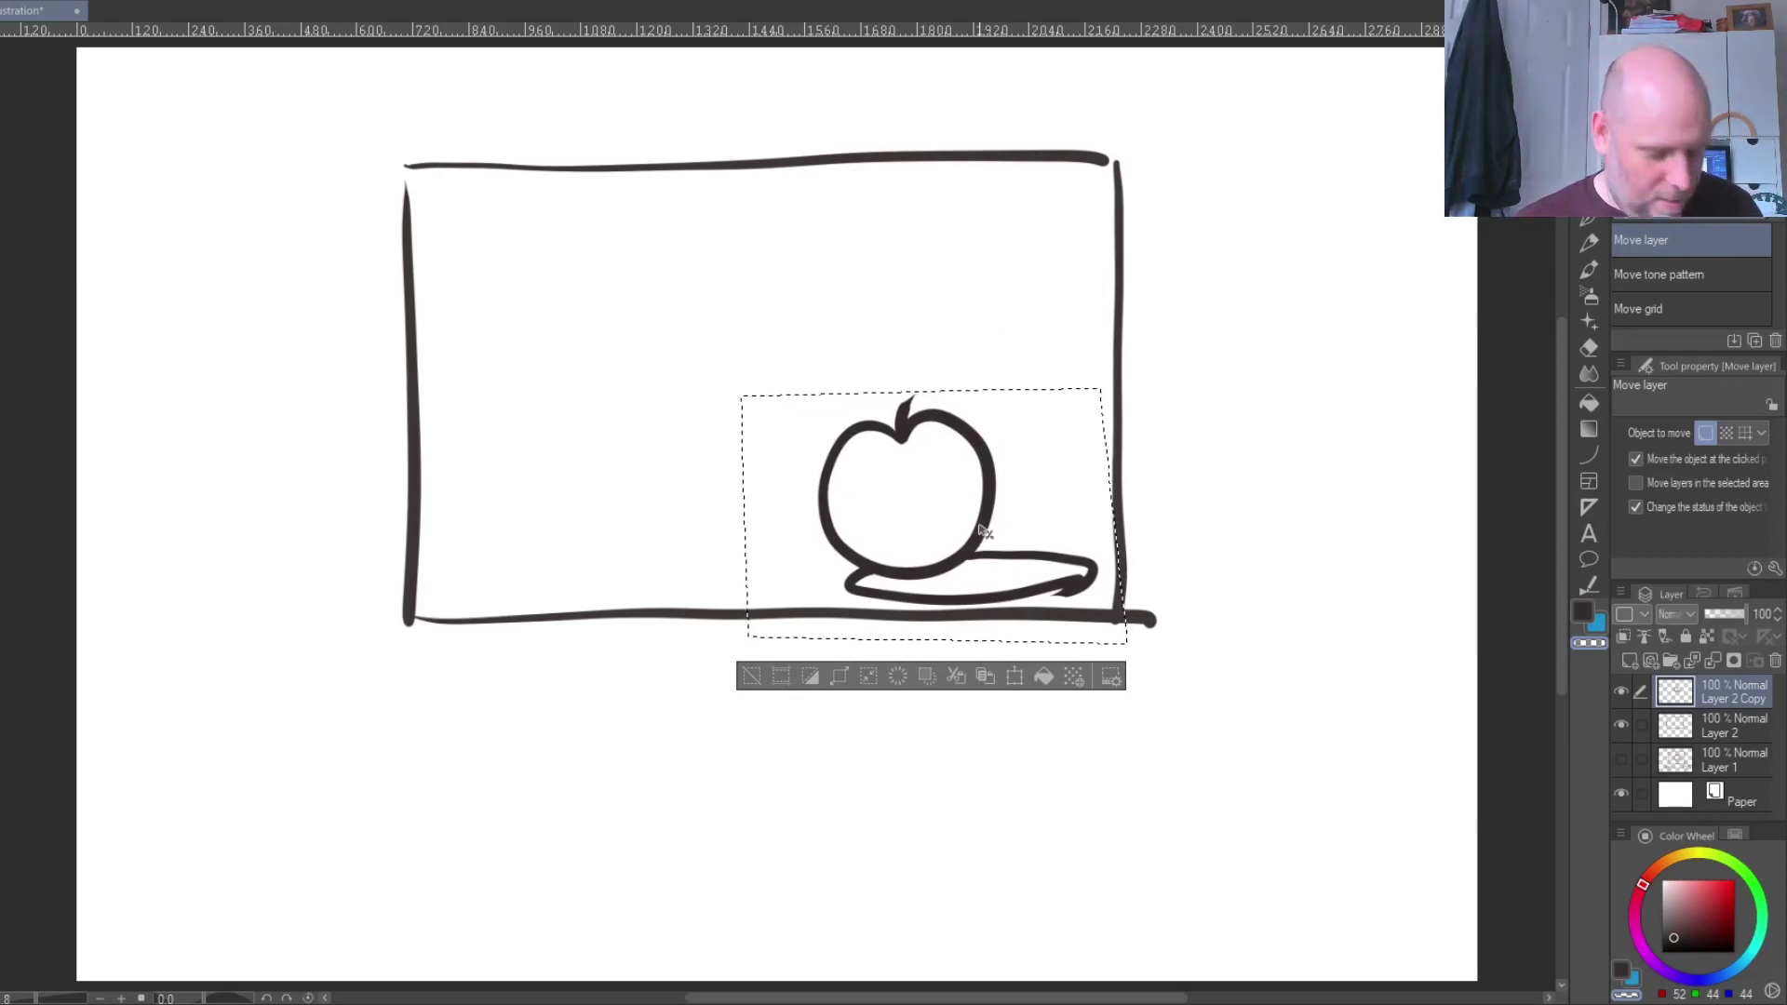
key("ctrl+d")
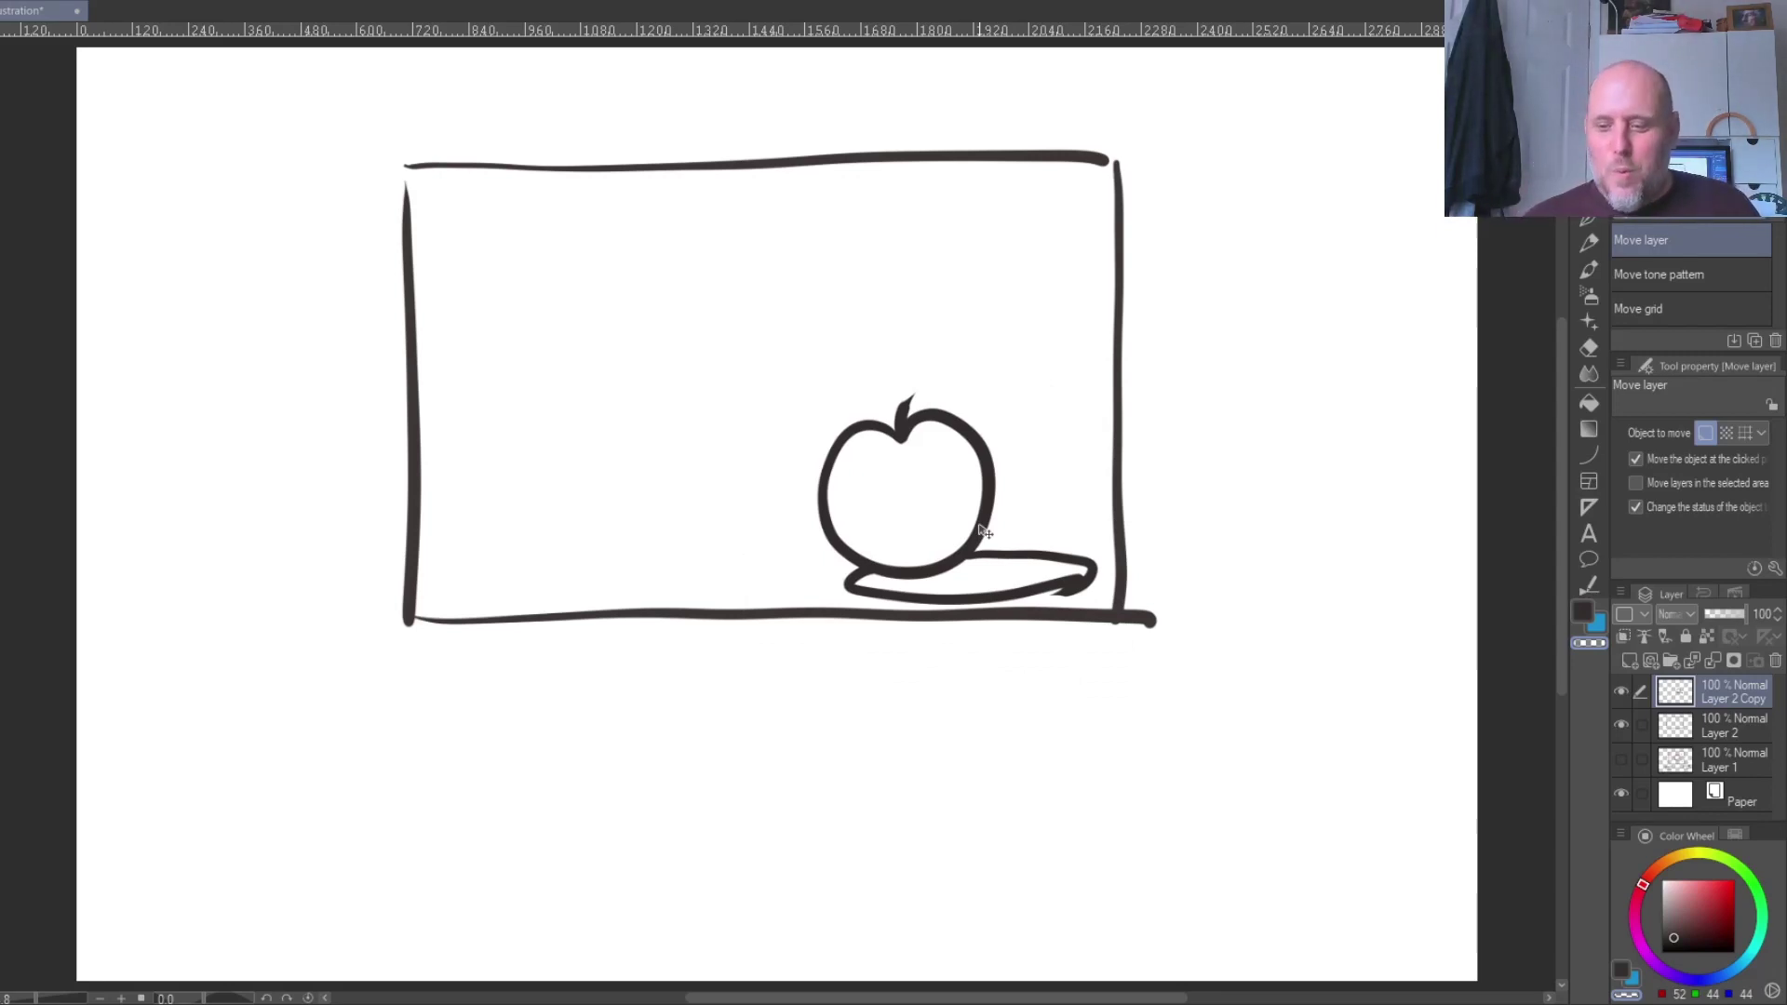
- Draw a short horizontal light pink (250, 159, 159) line between the apple and the frame's right edge
left_click(1719, 901)
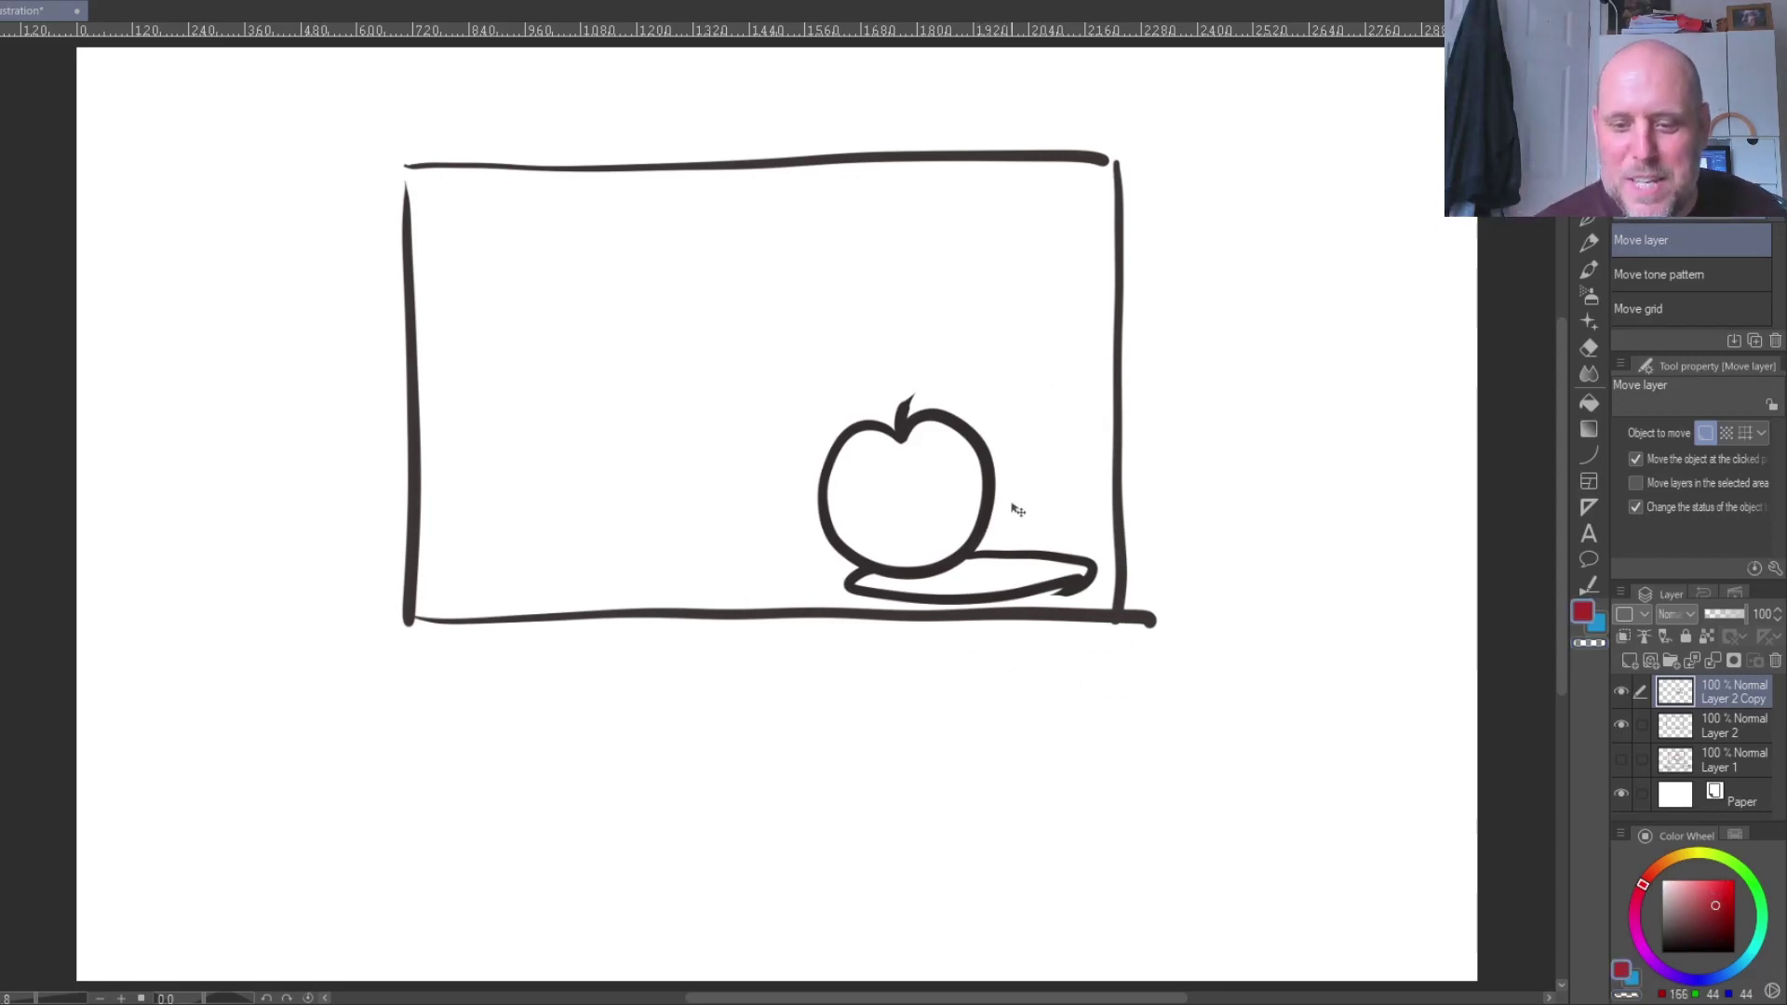
left_click_drag(1698, 881, 1693, 863)
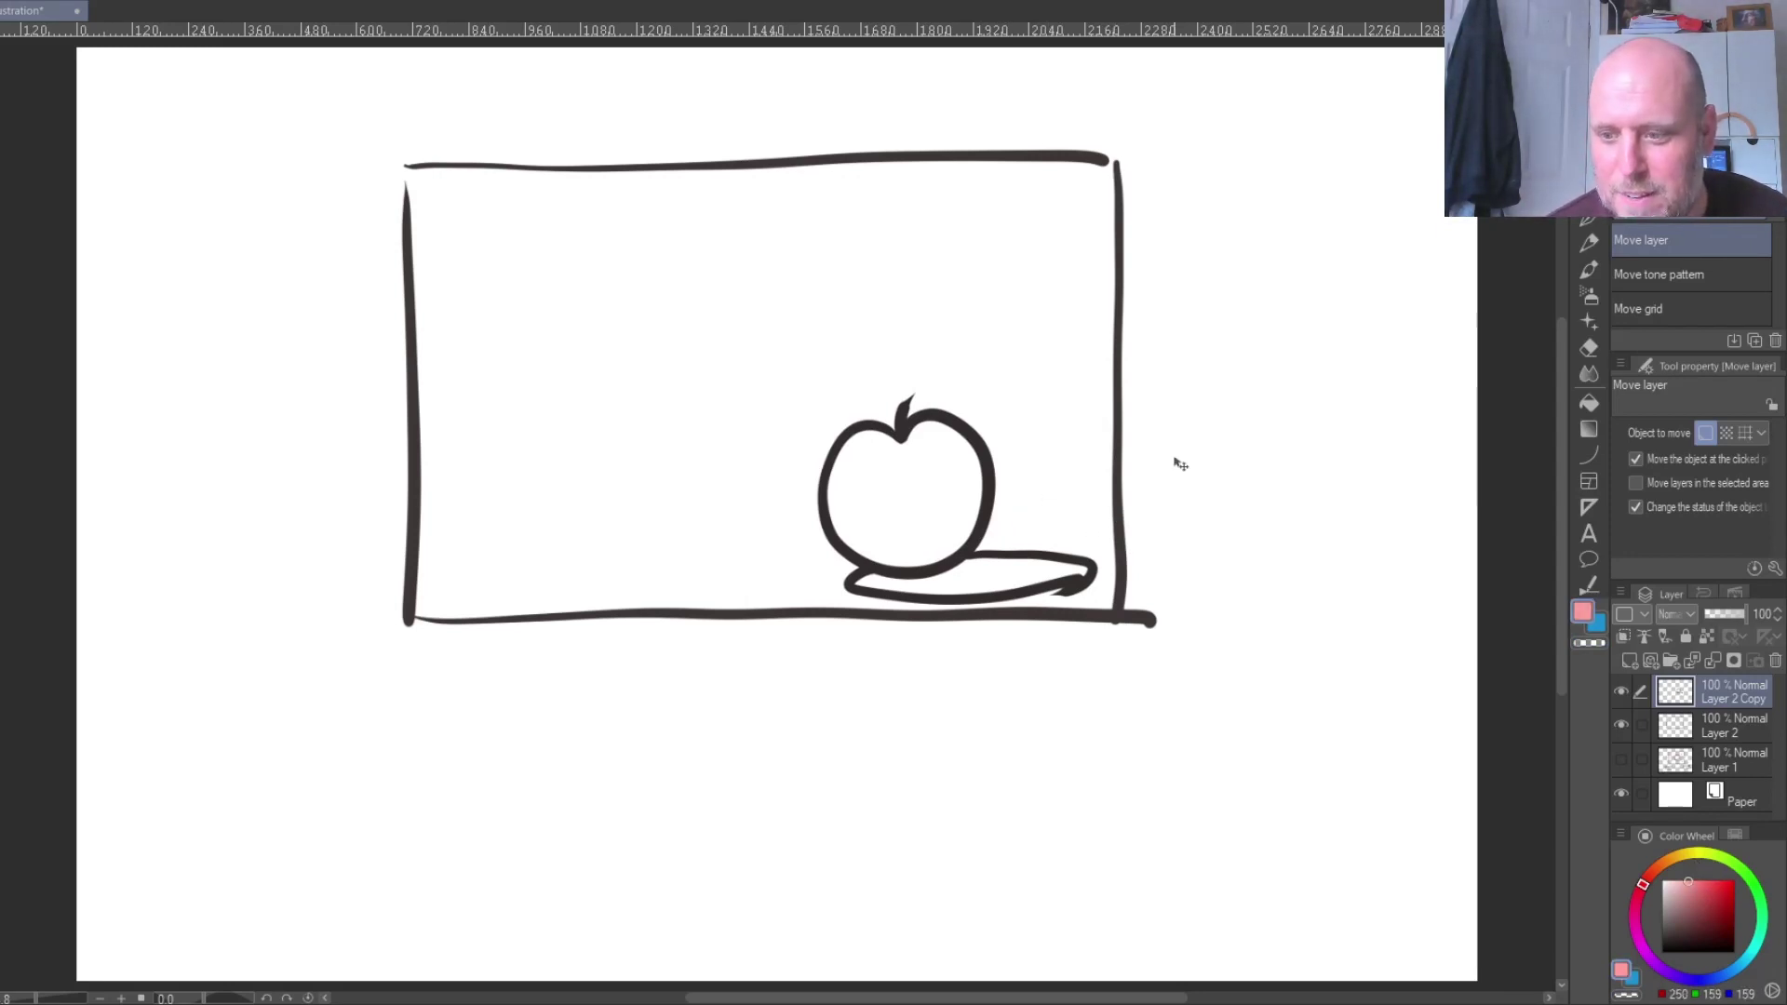
key("p")
left_click_drag(1007, 499, 1090, 497)
left_click_drag(443, 507, 811, 500)
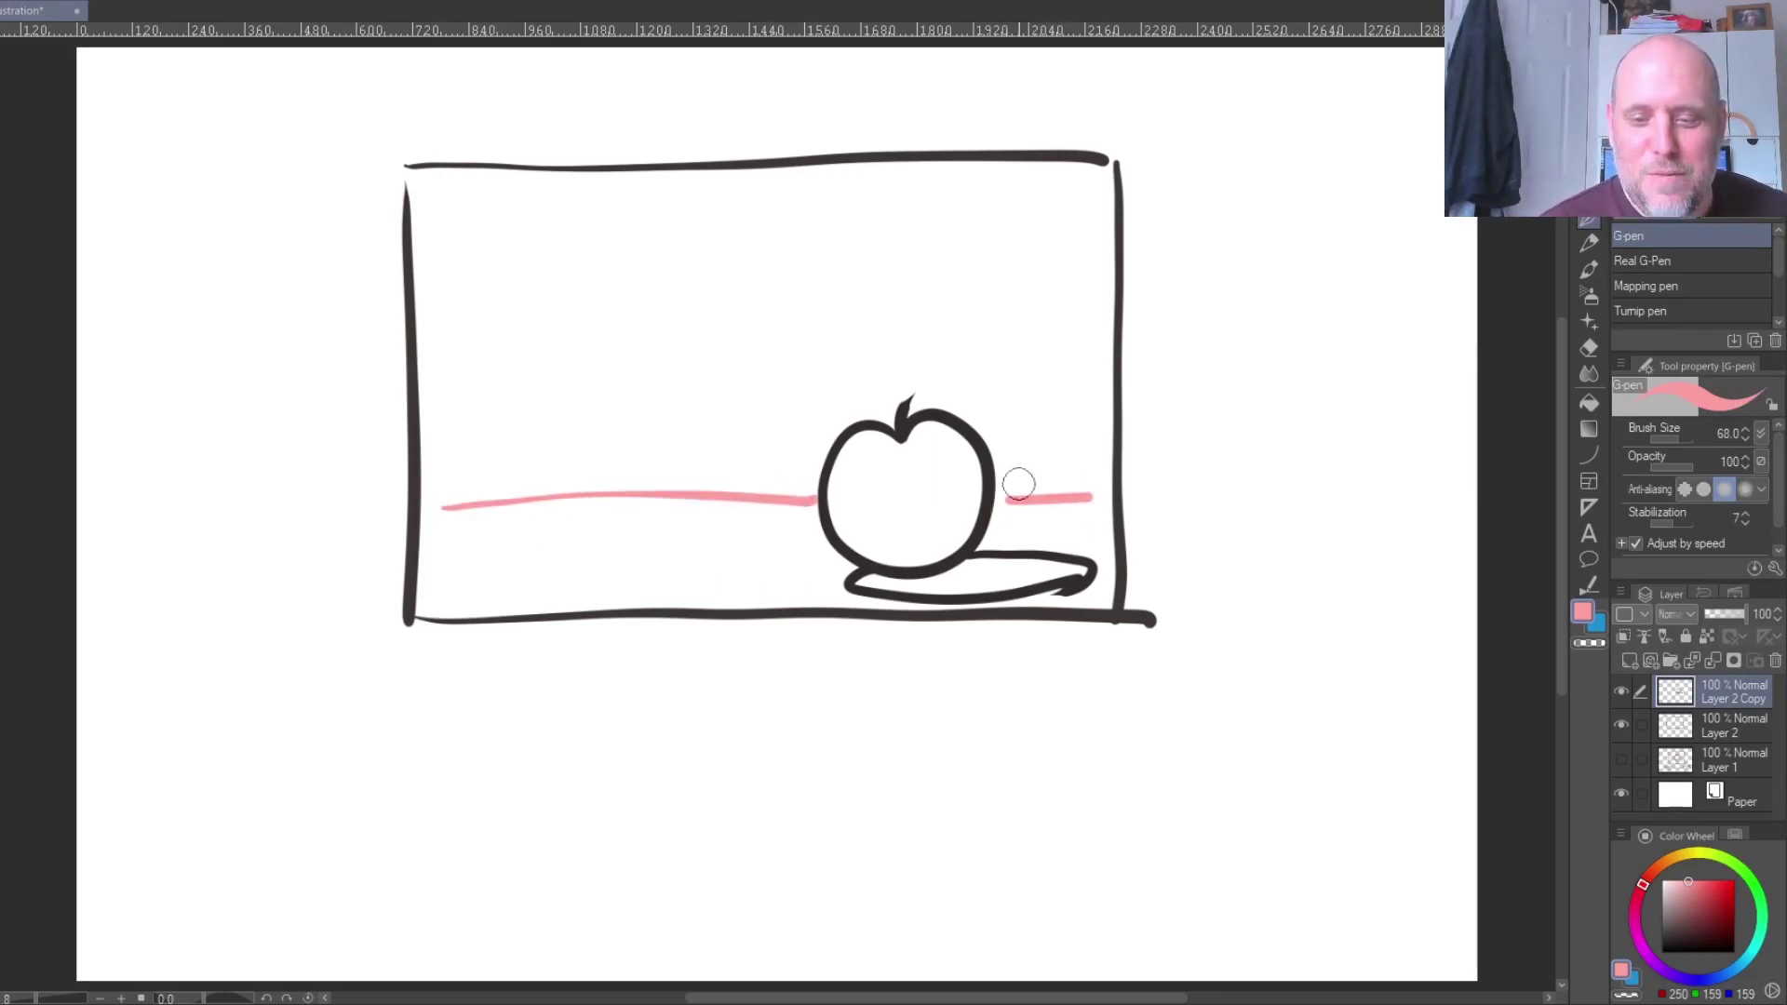
left_click_drag(895, 188, 899, 372)
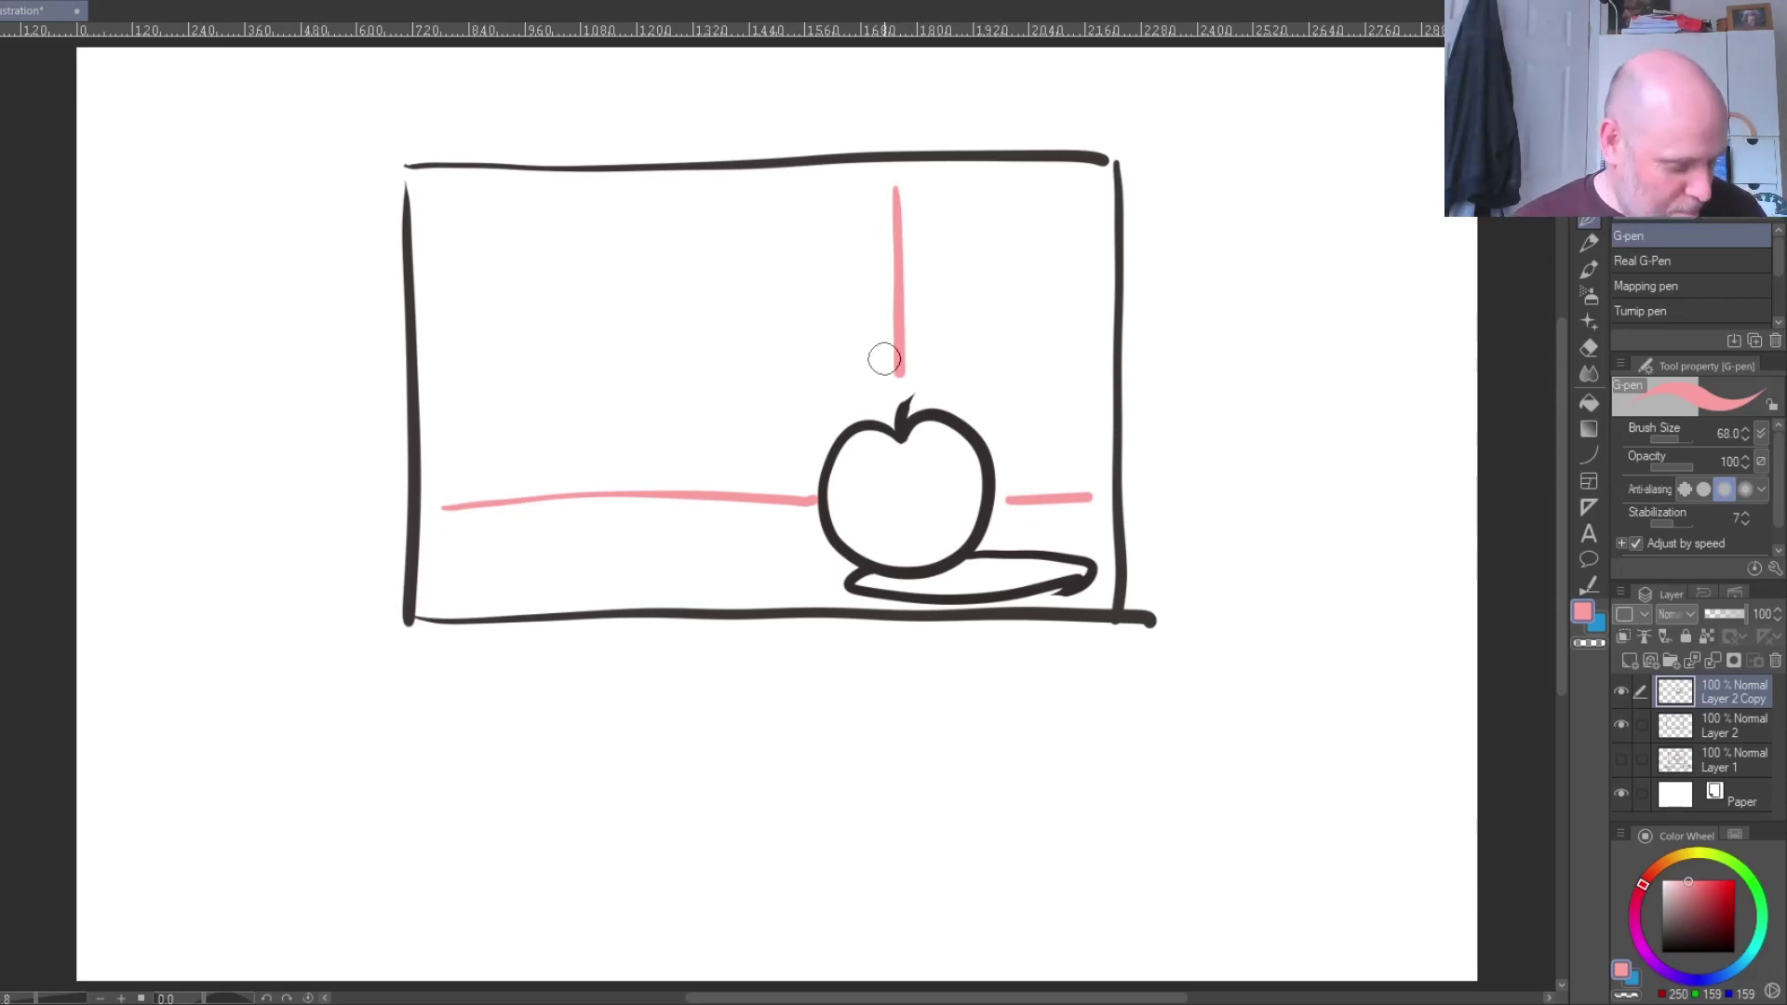
key("ctrl+z")
key("ctrl+z")
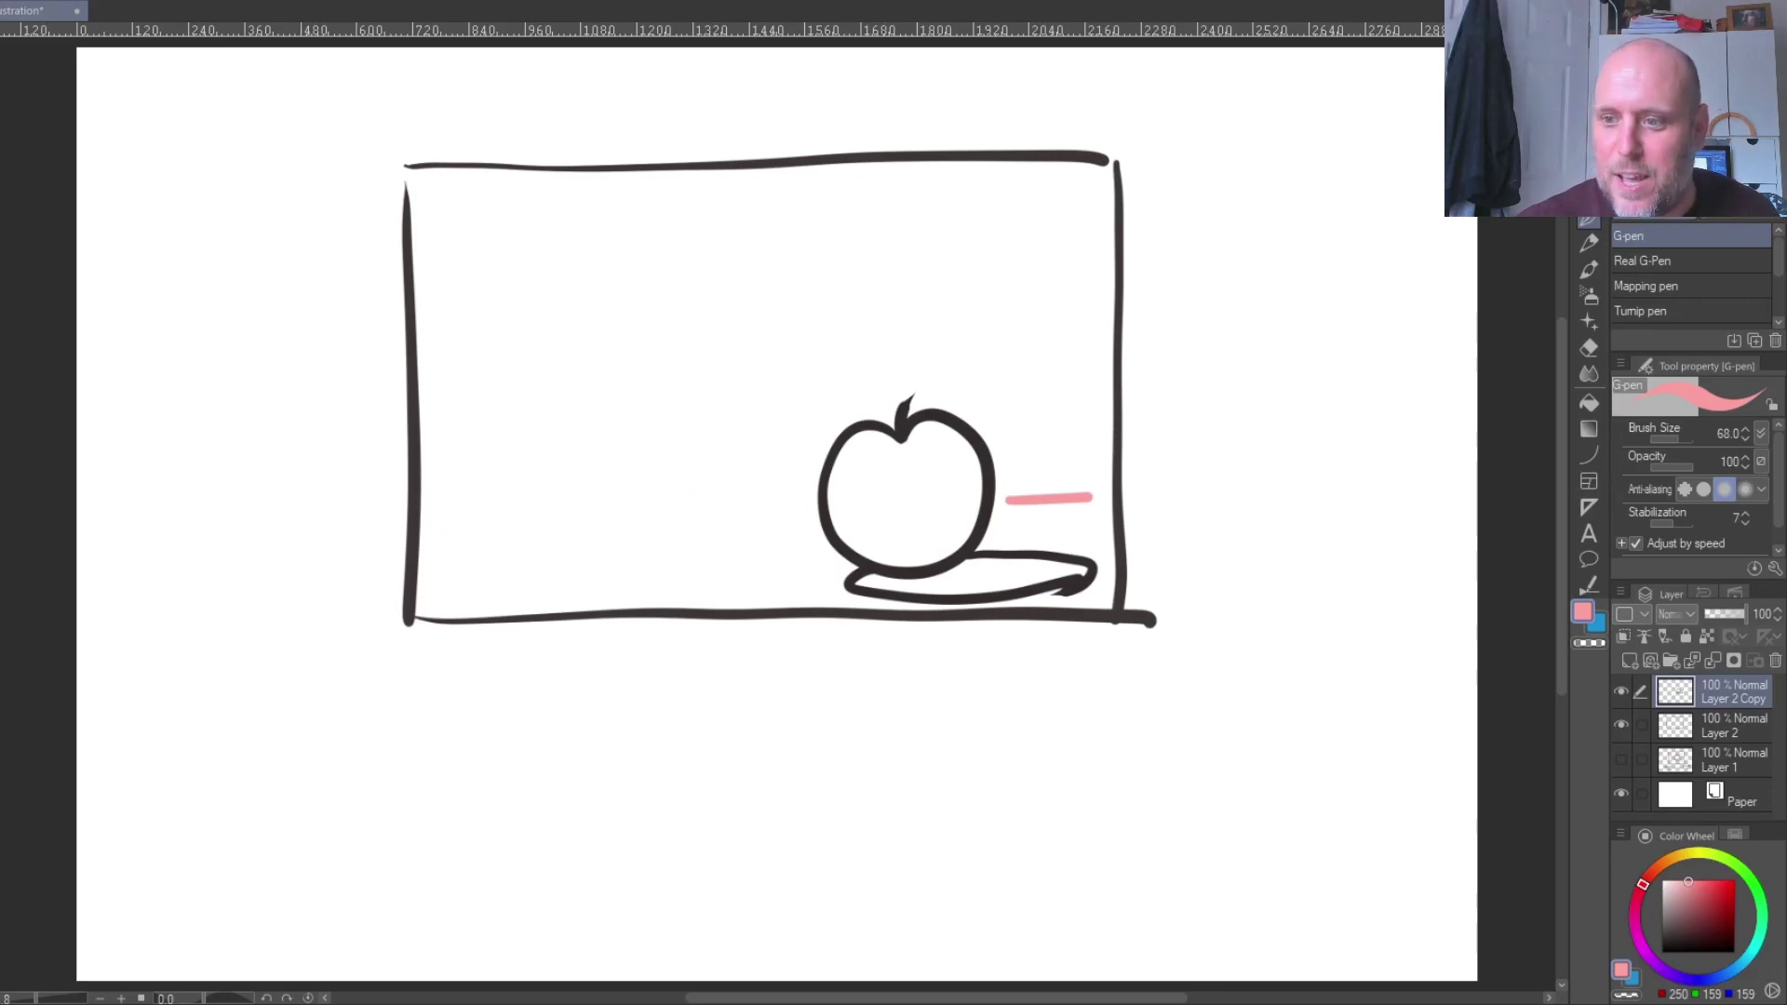
- Move the apple layer to the frame's lower-left corner and erase most of the pink line beside the apple
key("k")
mouse_move(838, 542)
left_mouse_down()
mouse_move(756, 517)
mouse_move(483, 530)
left_mouse_up()
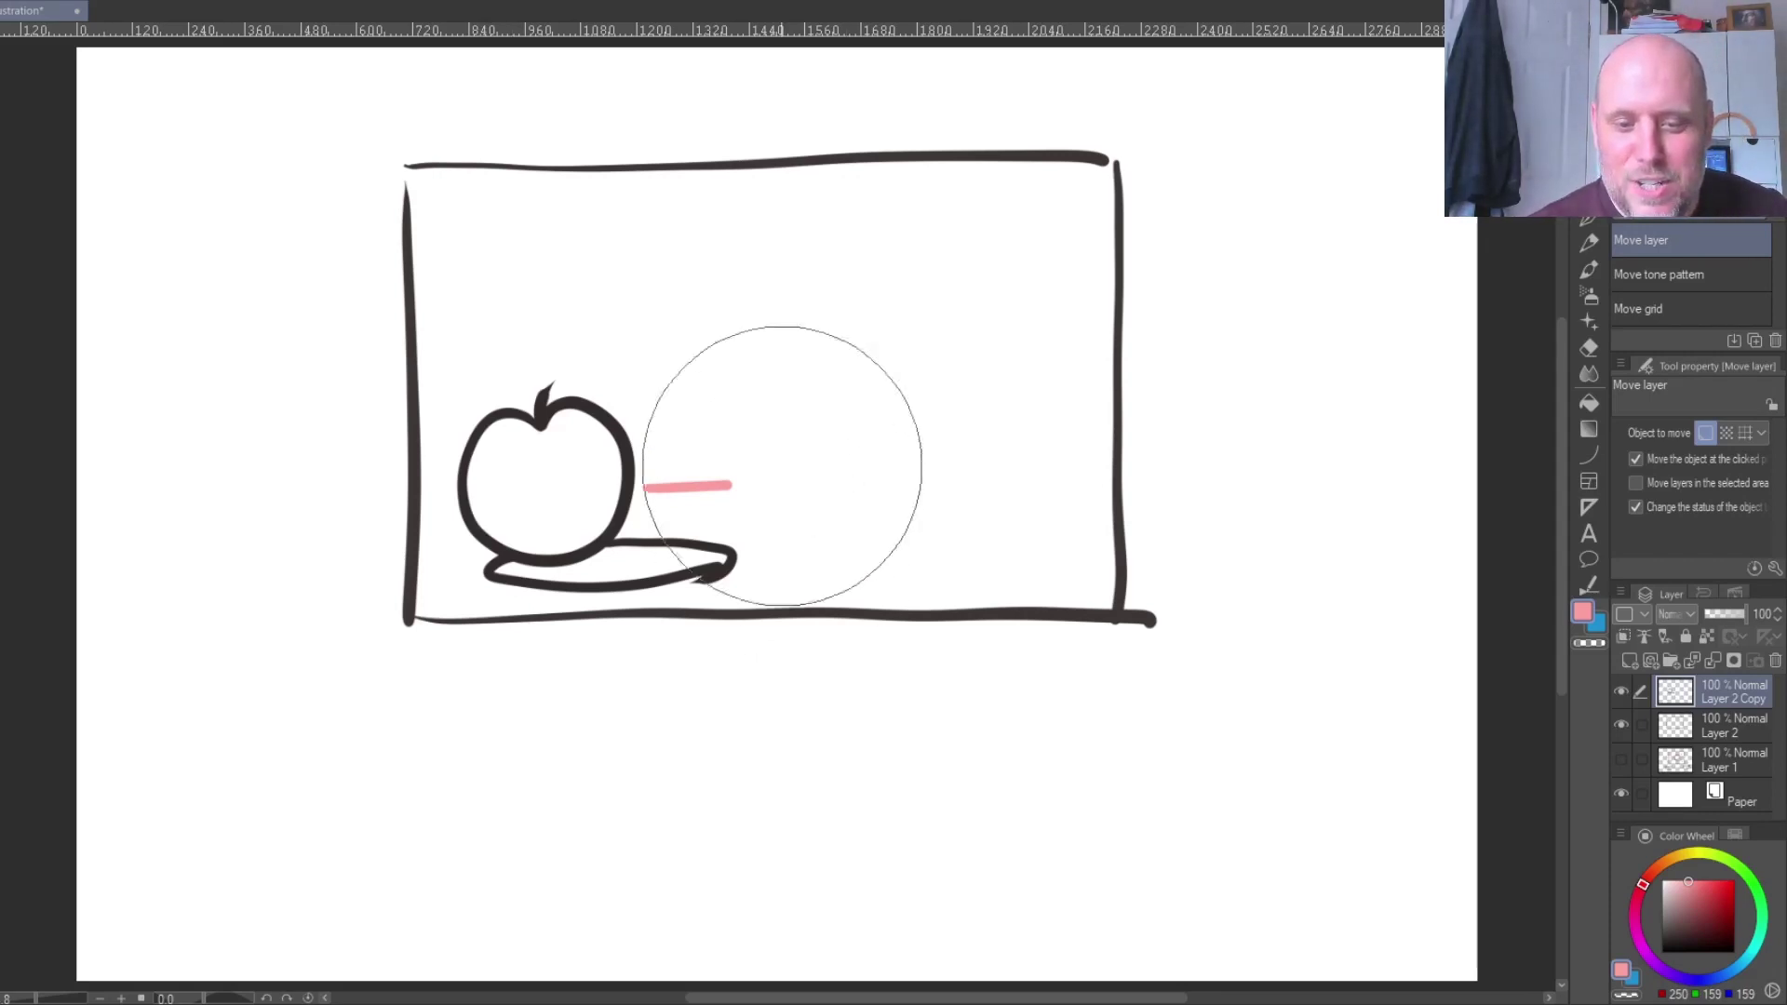
left_click_drag(762, 399, 782, 400)
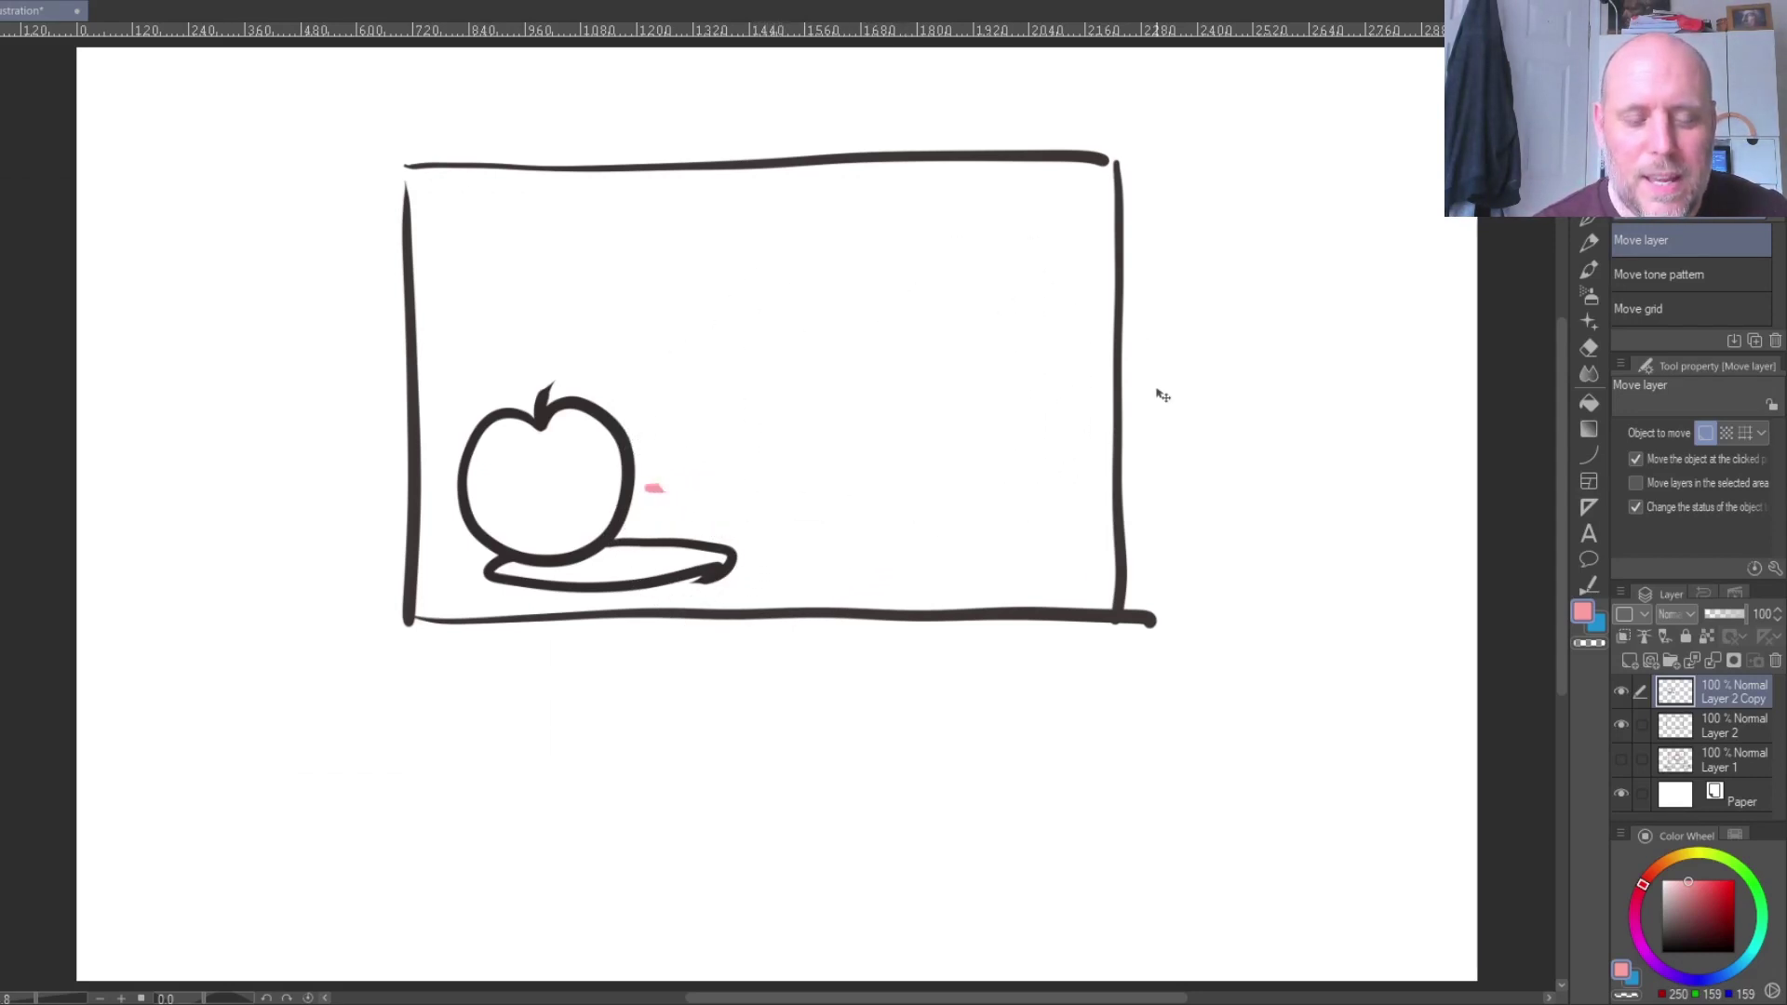
- Draw an arrow pointing at the frame's lower-left corner and a small circle inside the apple in muted brown (118, 94, 94)
left_click(1721, 913)
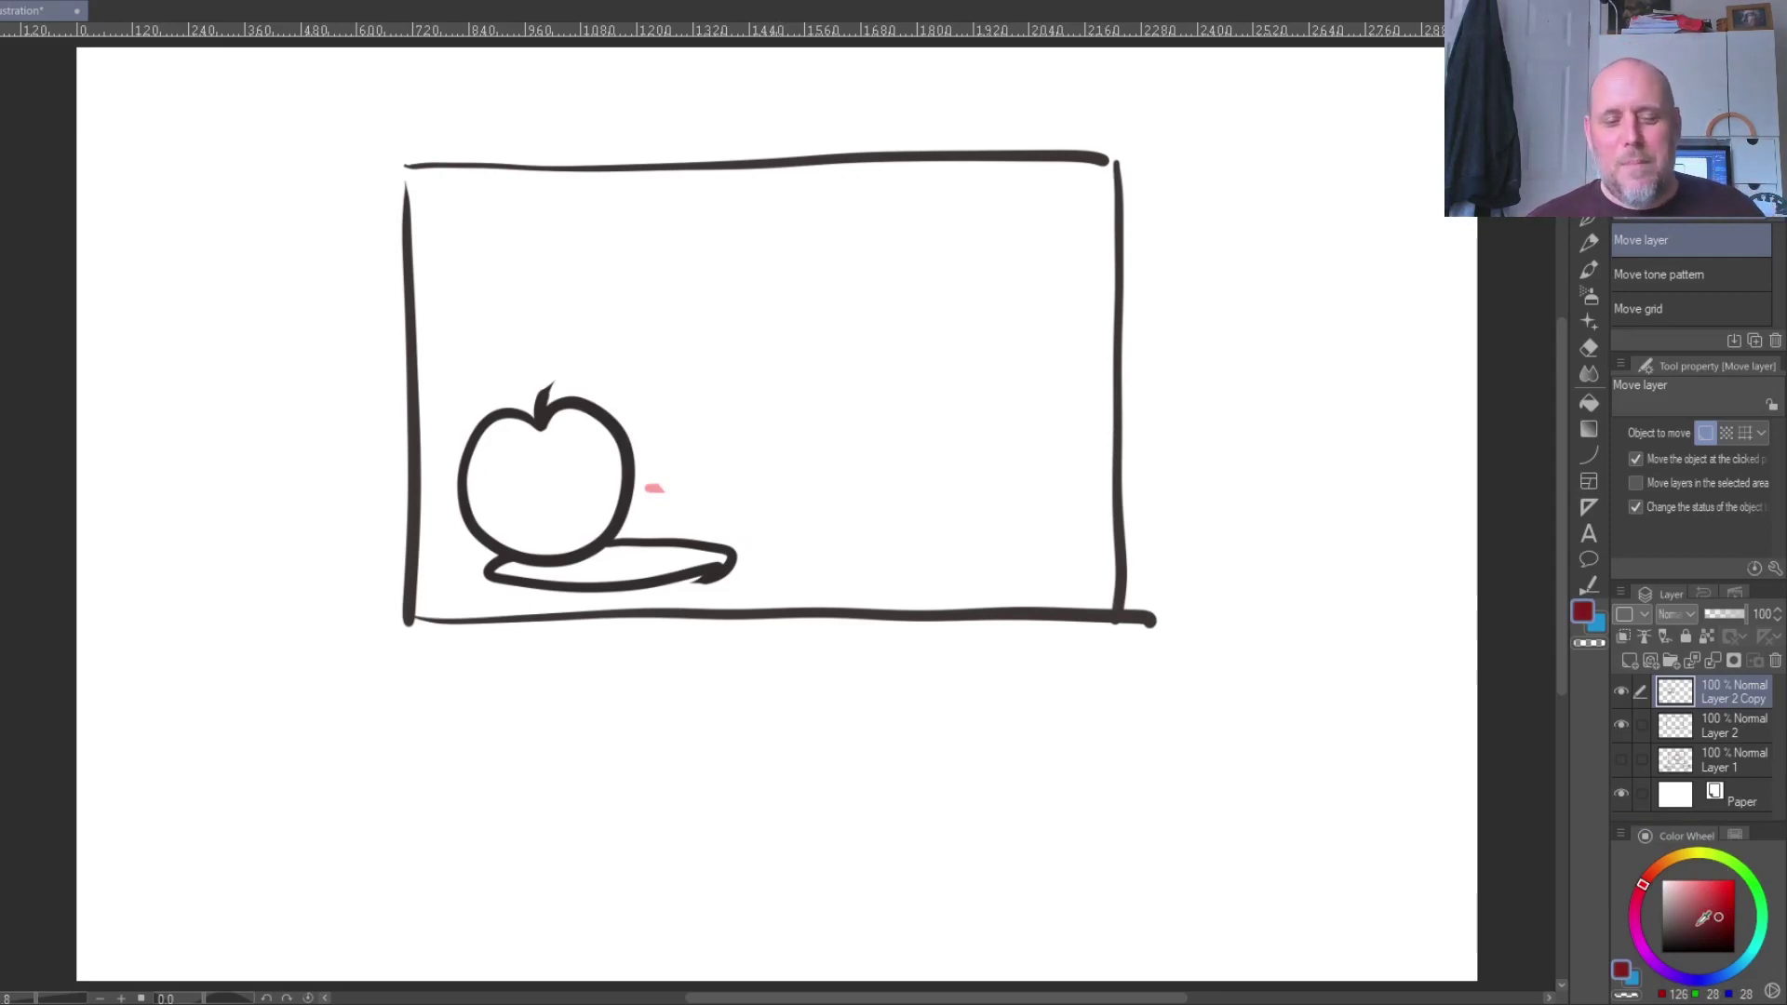
left_click(1674, 923)
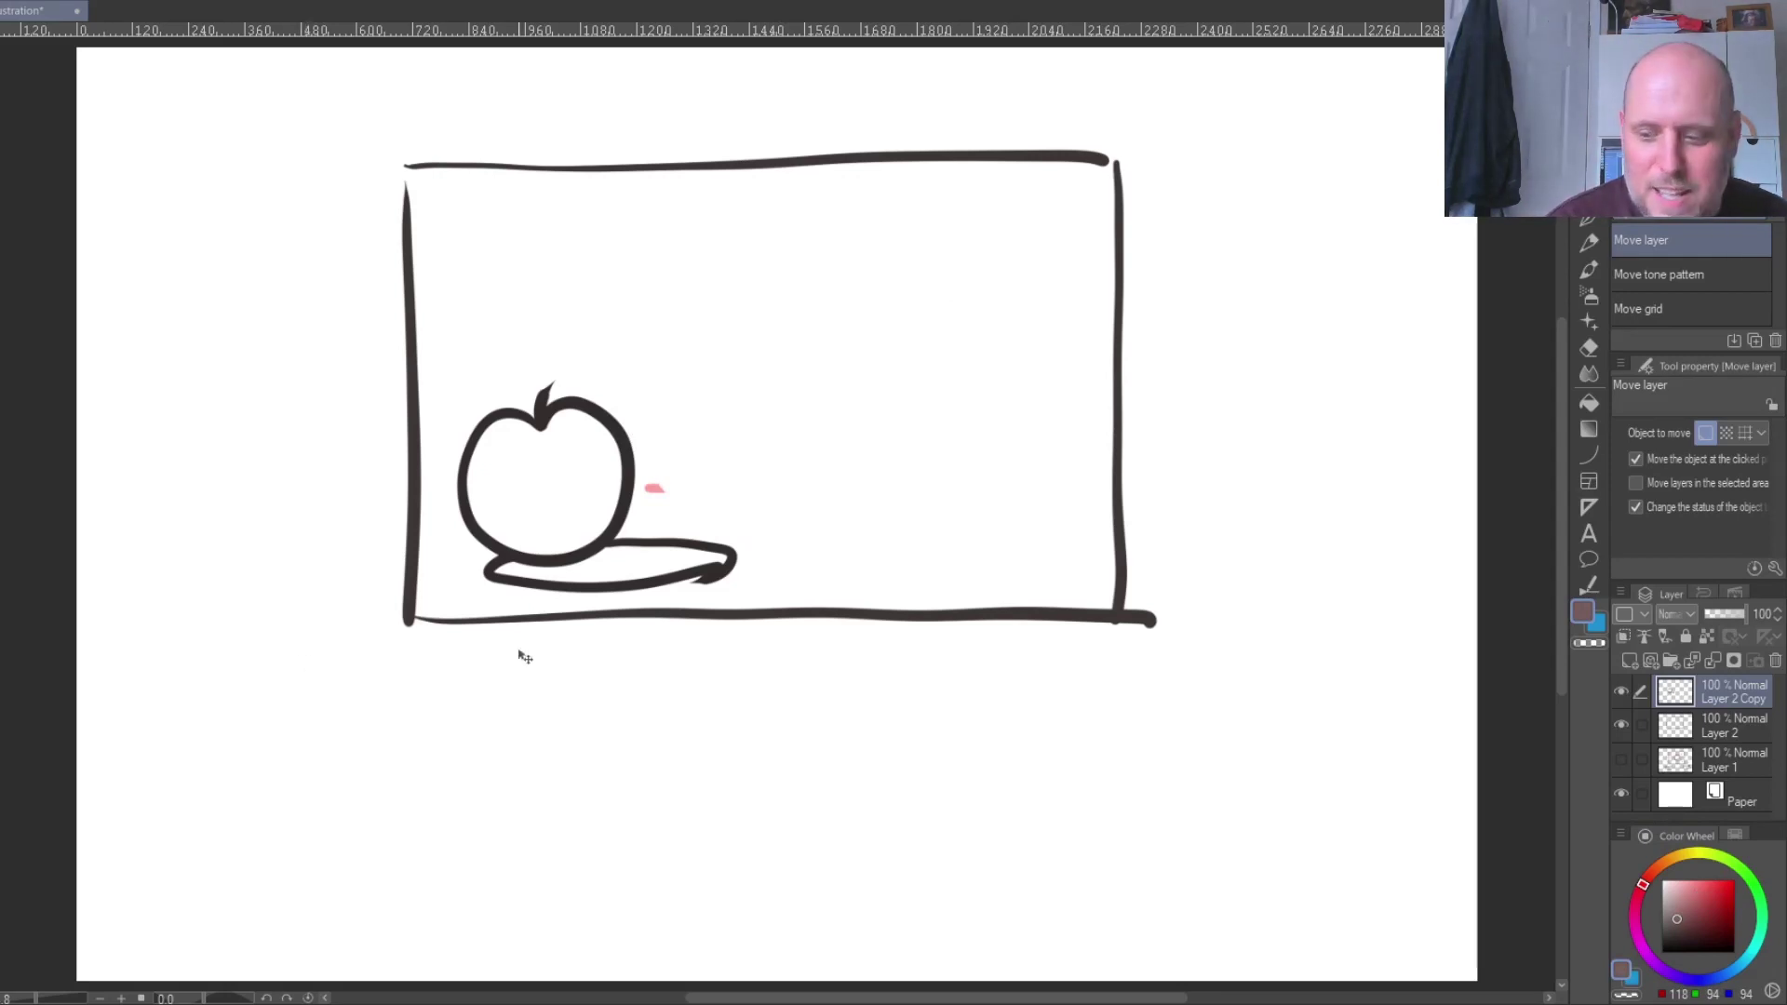
key("p")
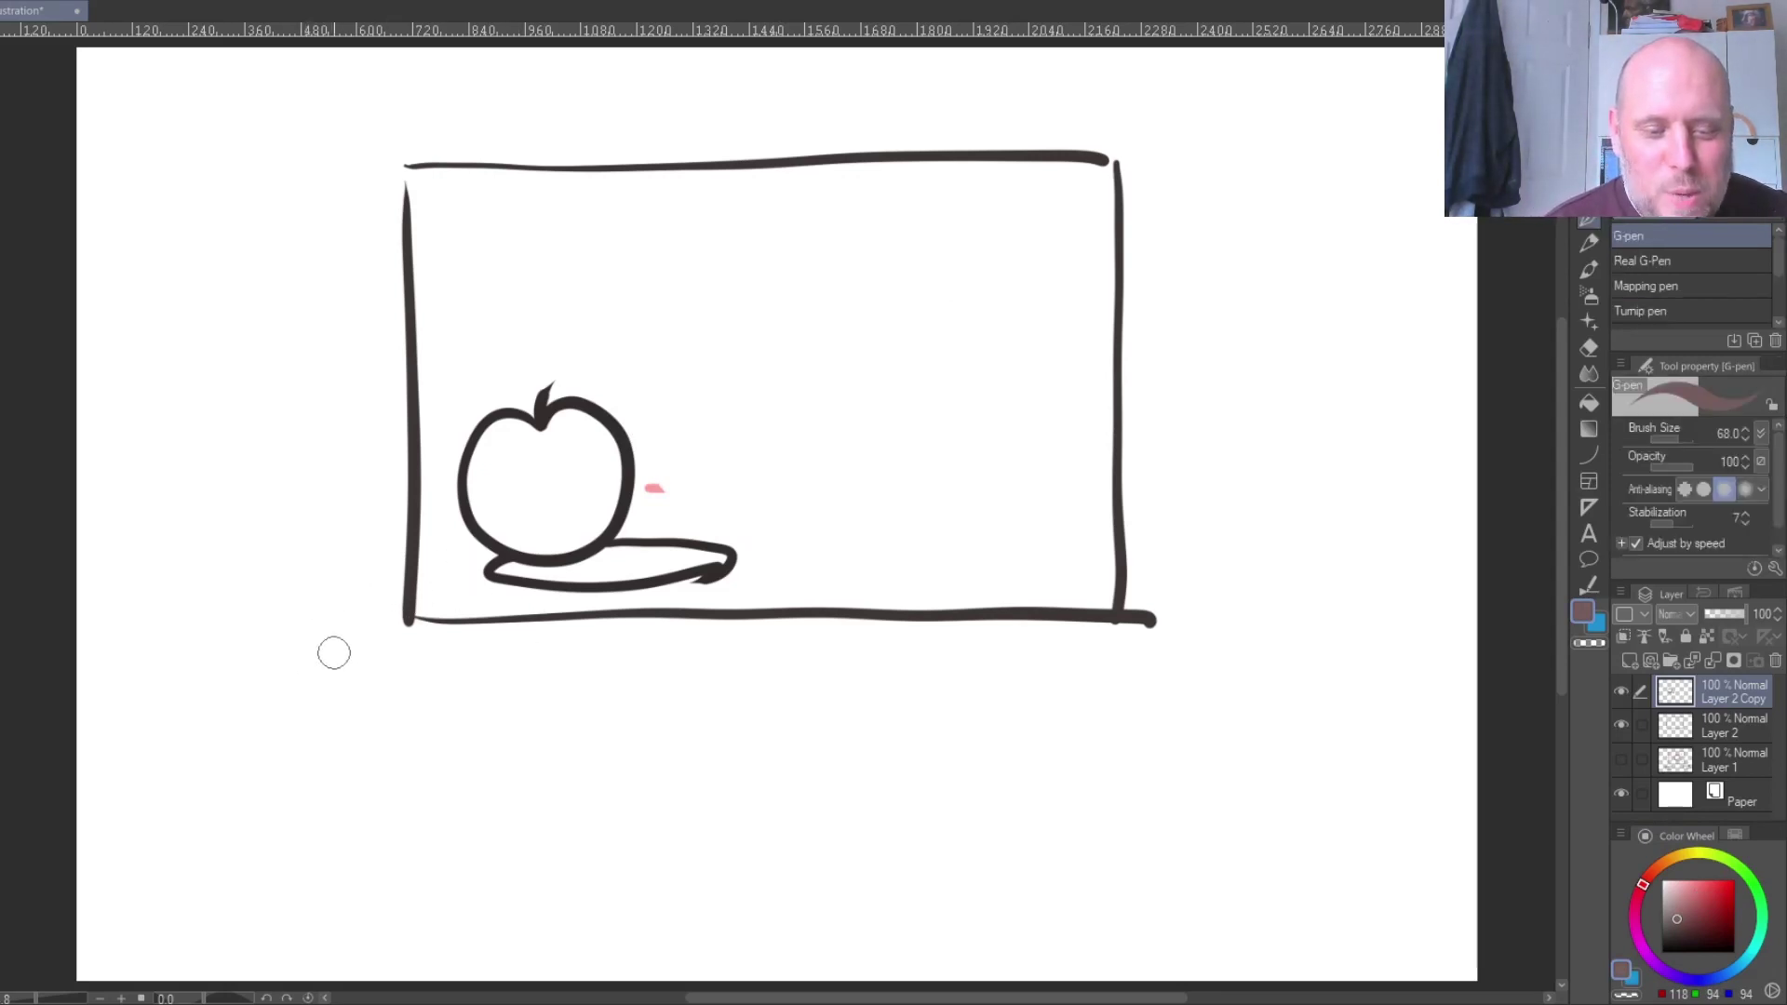
mouse_move(206, 756)
left_mouse_down()
mouse_move(386, 651)
mouse_move(327, 667)
mouse_move(351, 697)
mouse_move(374, 654)
left_mouse_up()
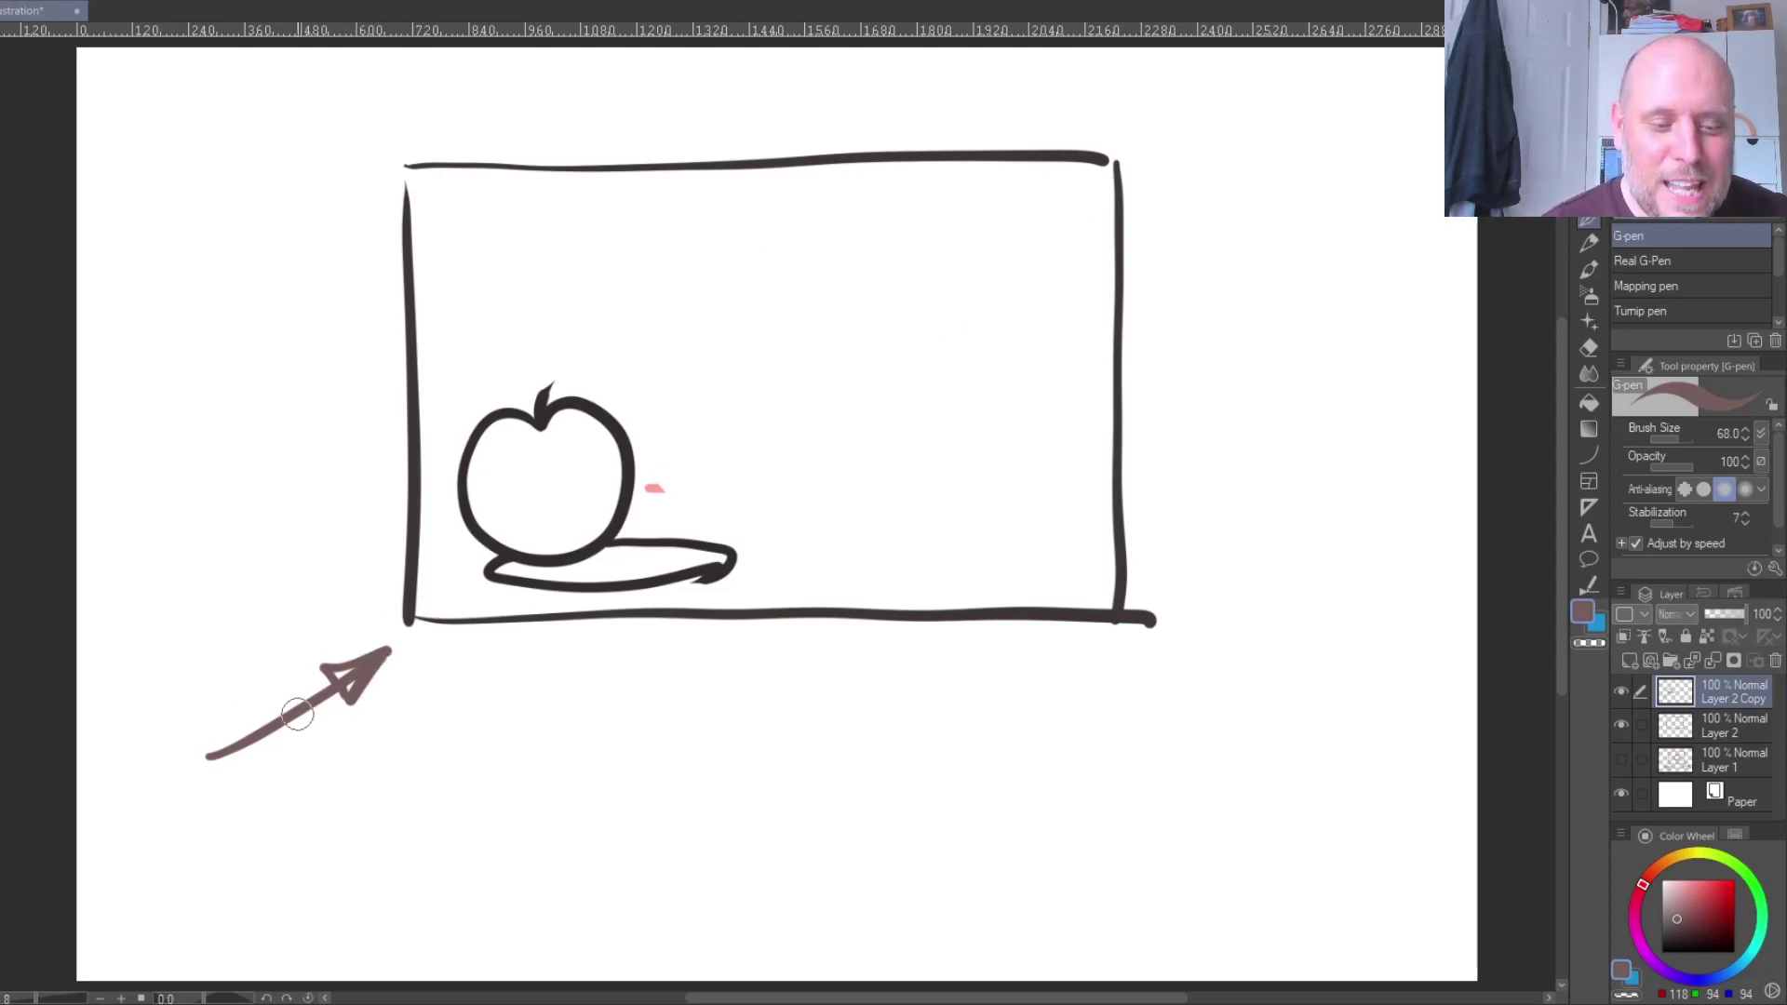
left_click_drag(547, 469, 550, 466)
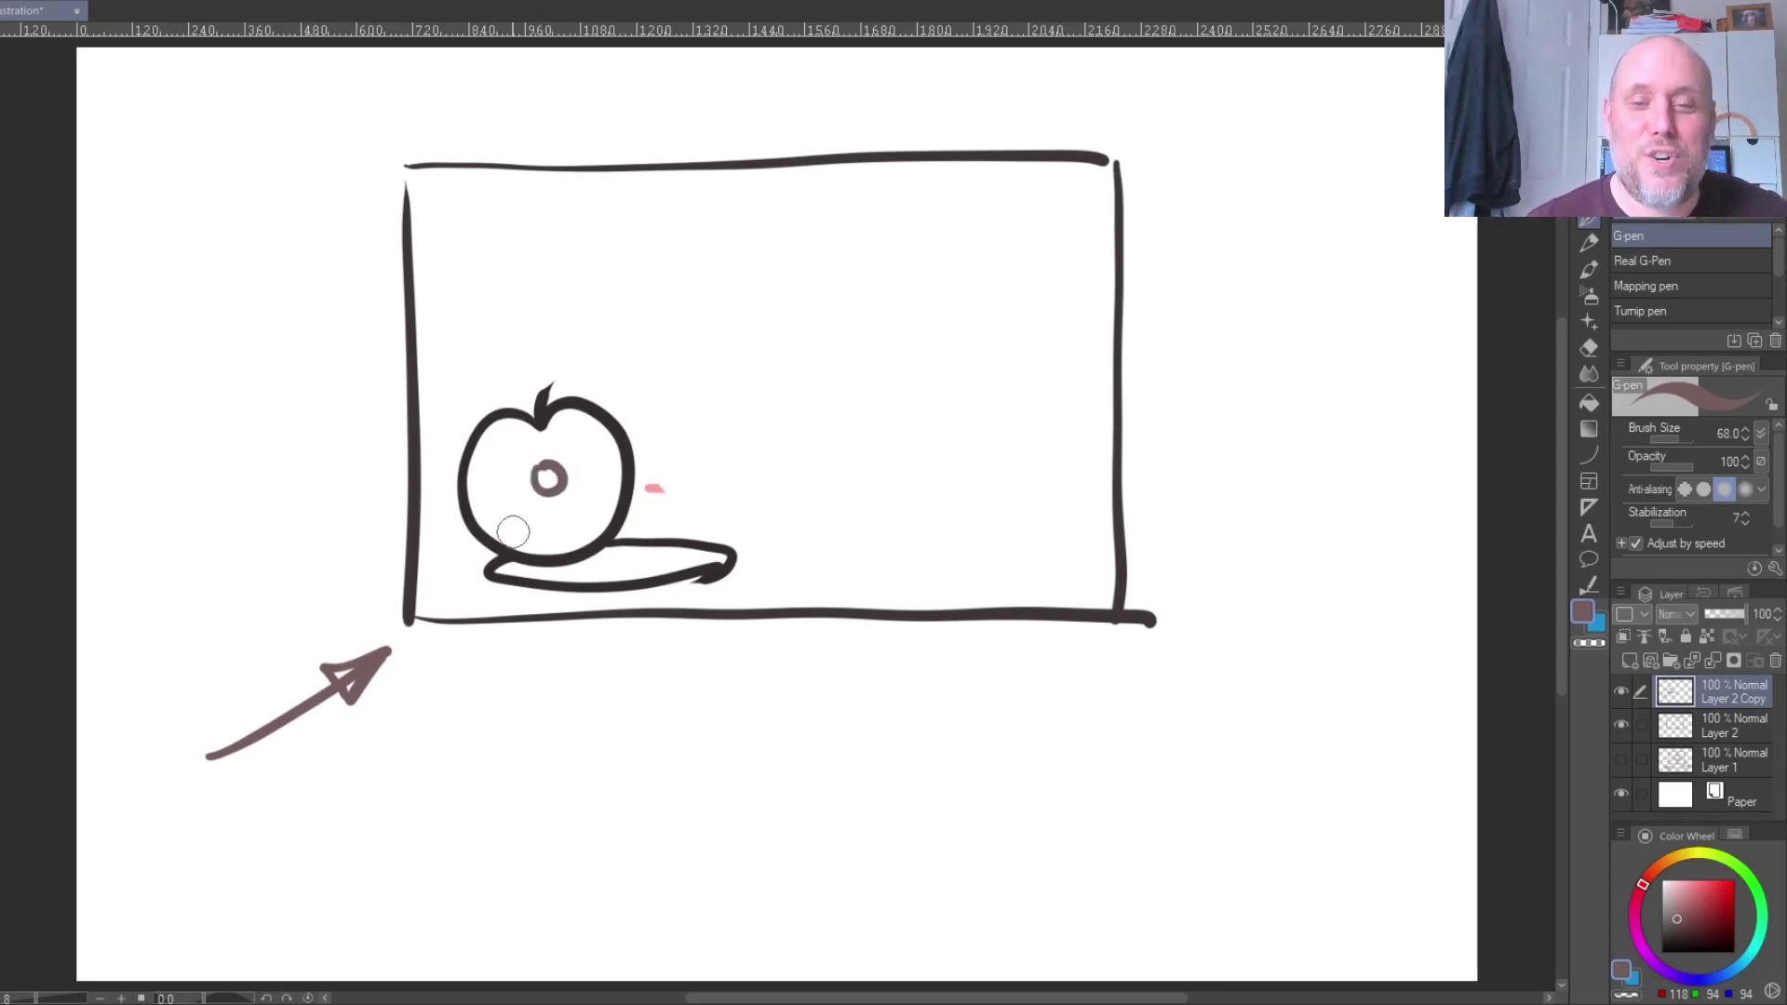
- Set the drawing colour to red (199, 87, 87) and undo the brown arrow and the circle inside the apple
left_click(1703, 896)
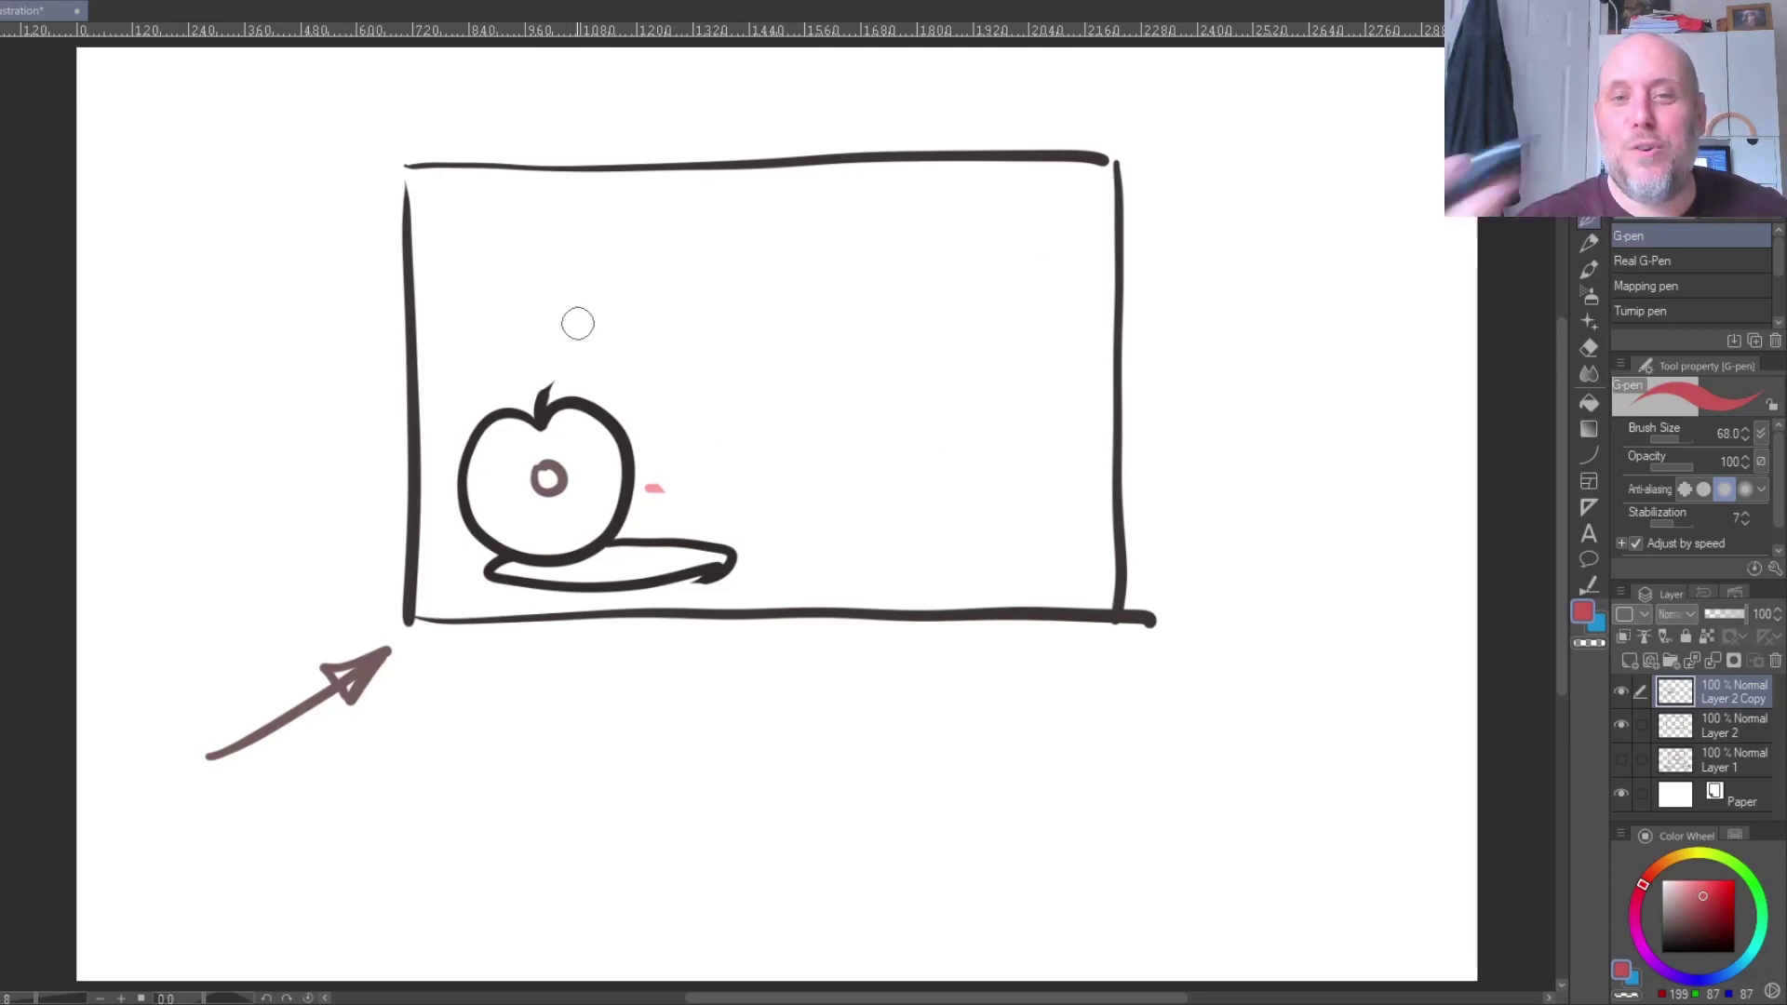
key("ctrl+z")
key("ctrl+z")
key("ctrl+z")
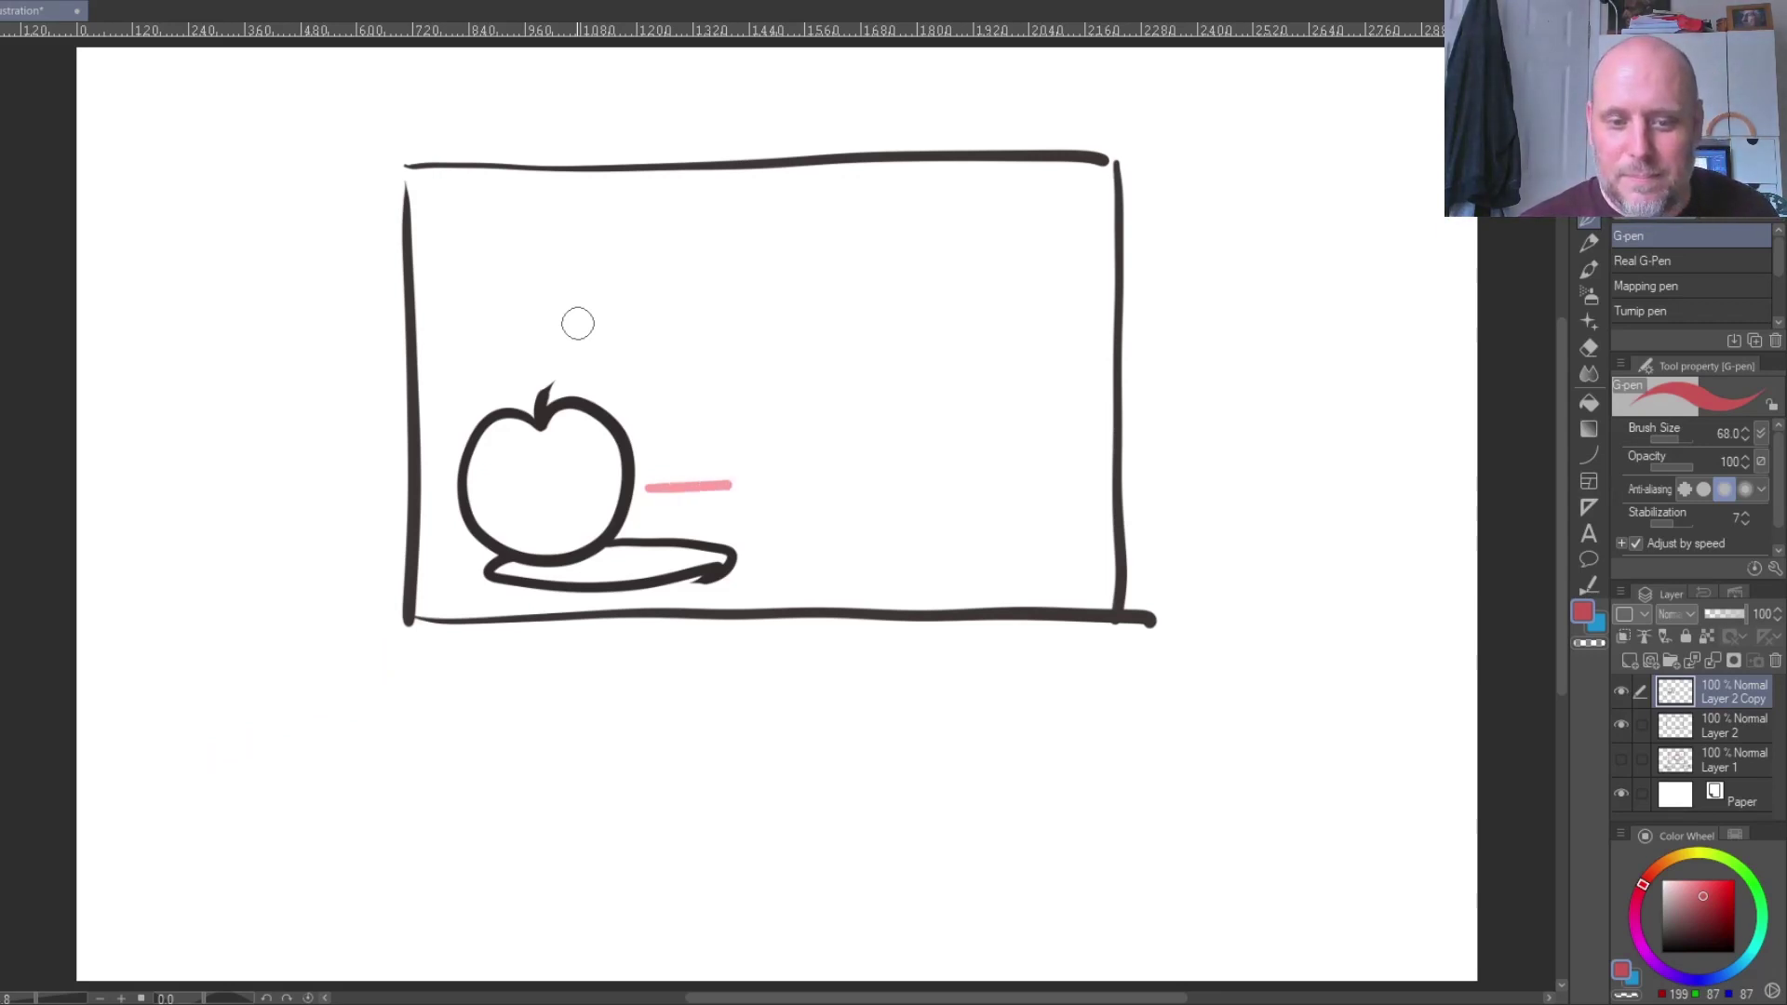
key("ctrl+z")
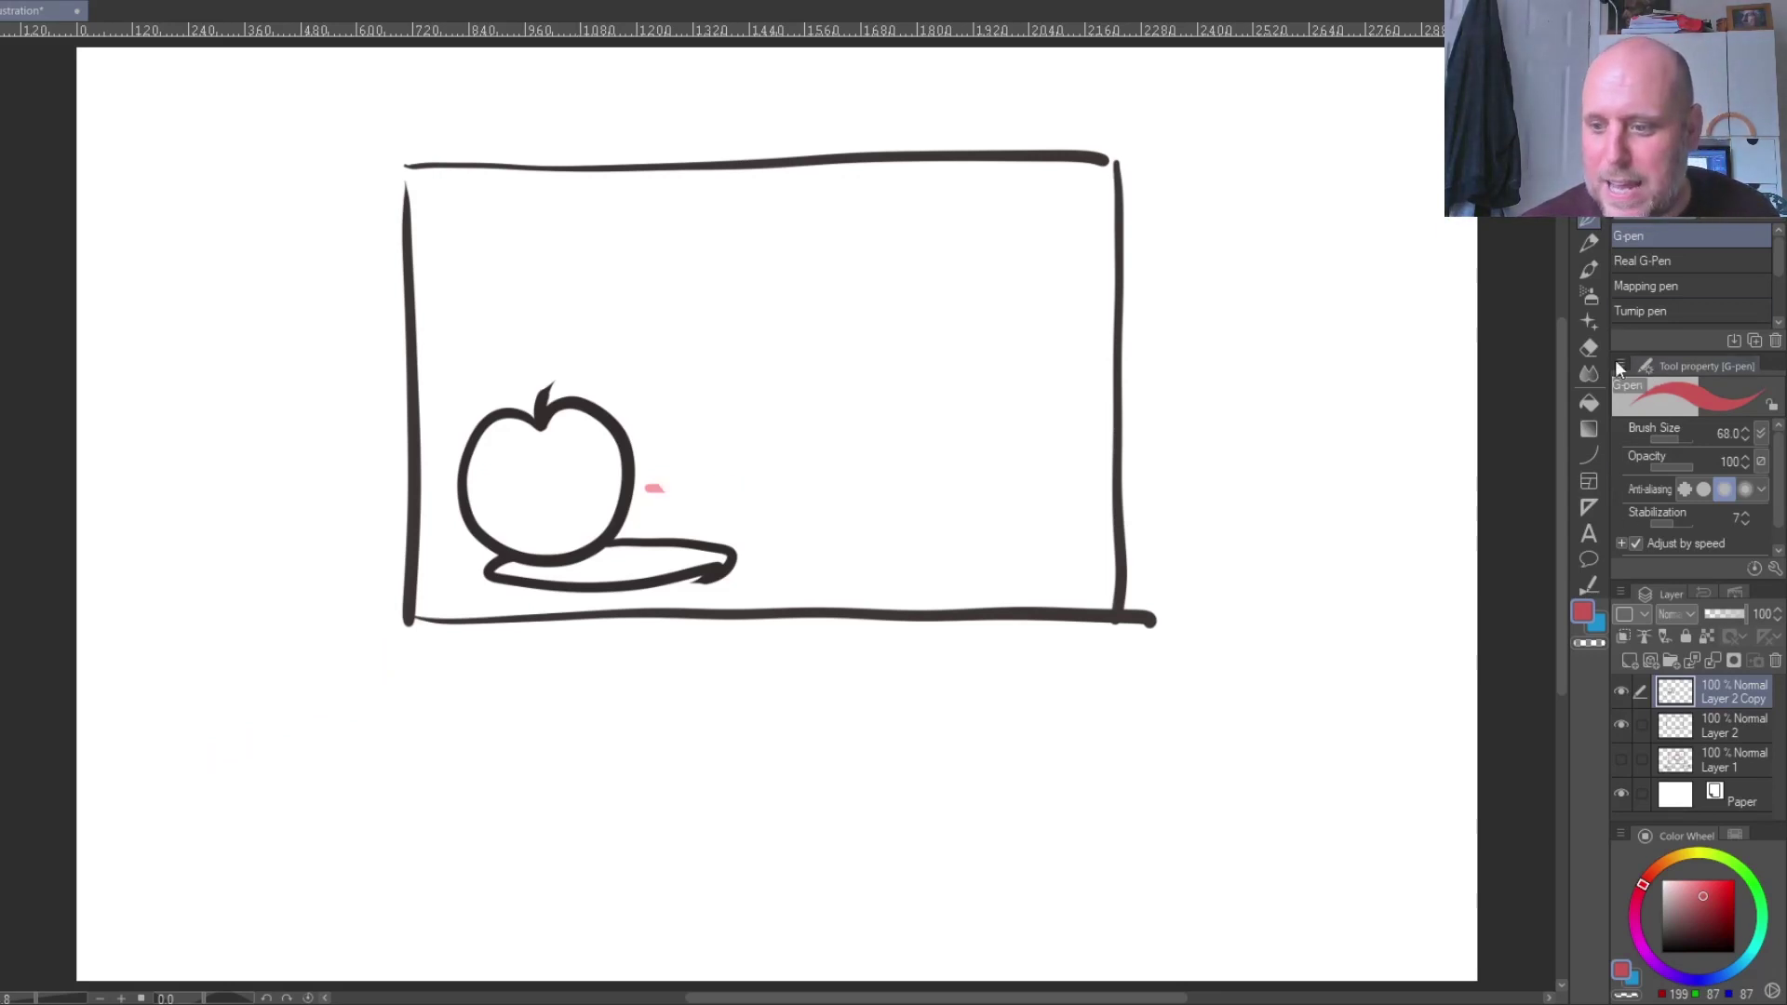
- Move the apple layer right of the frame's centre and draw a red arrow to it from the lower-left corner, plus a dot inside
left_click(1588, 140)
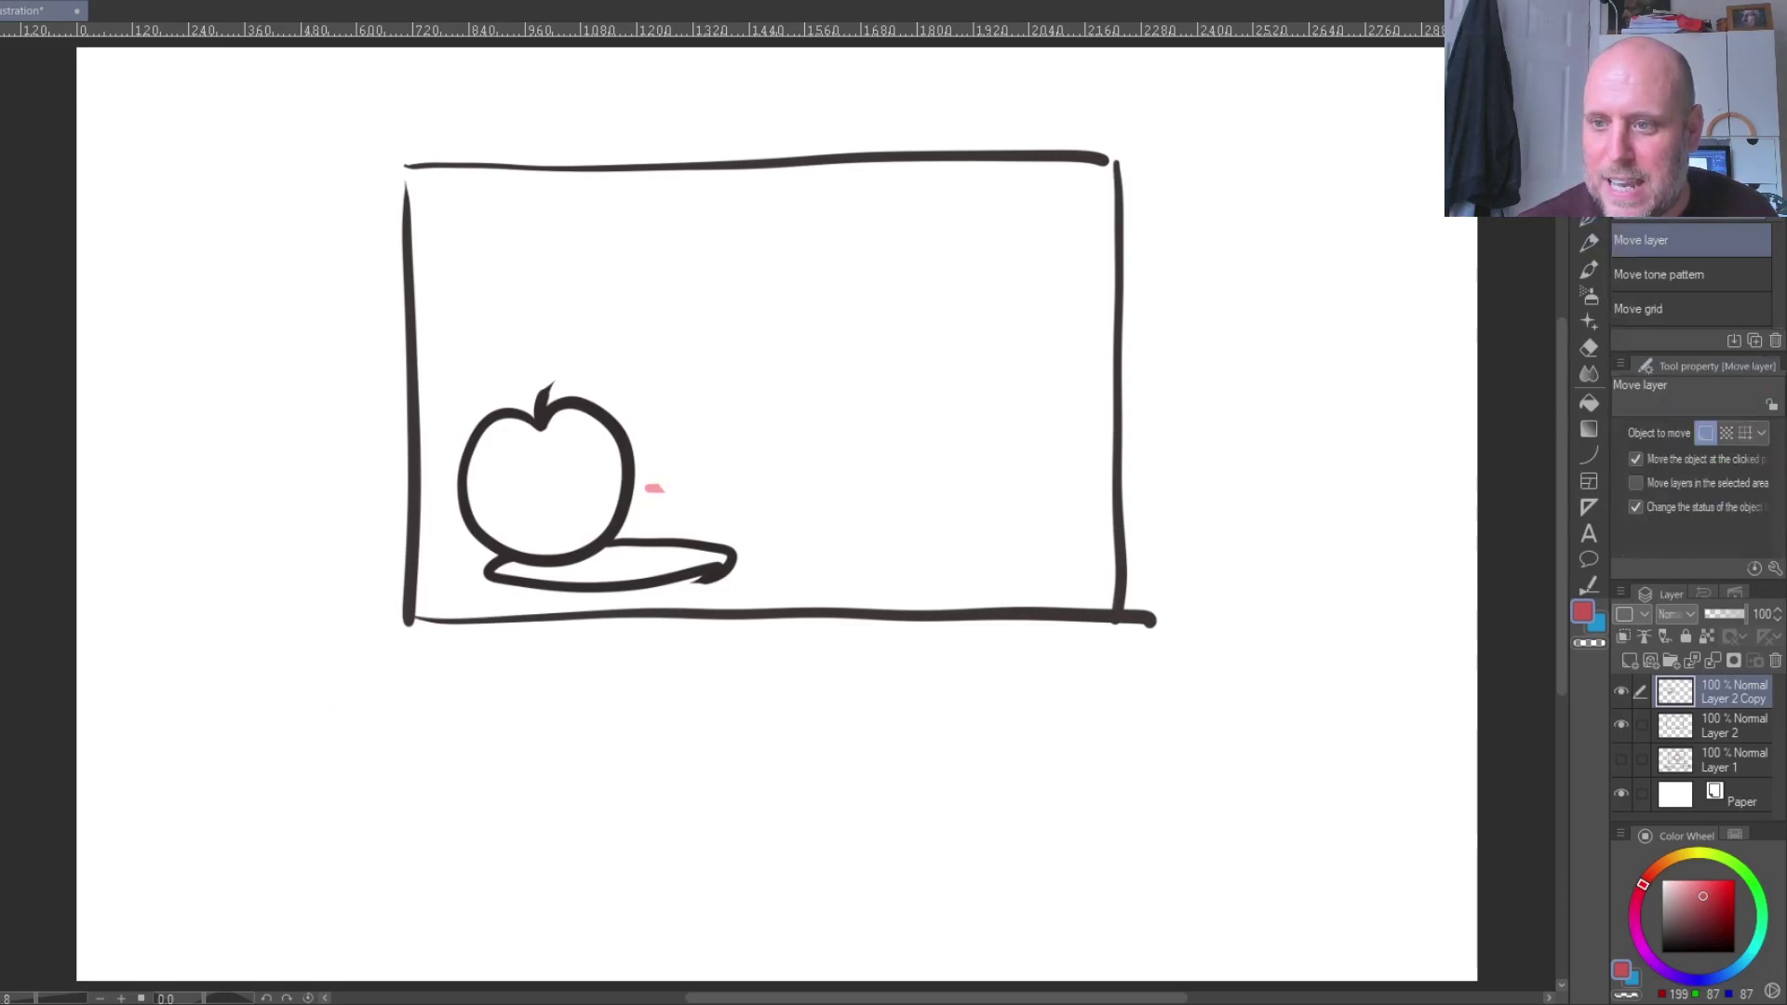
mouse_move(622, 521)
left_mouse_down()
mouse_move(646, 501)
mouse_move(979, 443)
mouse_move(966, 450)
left_mouse_up()
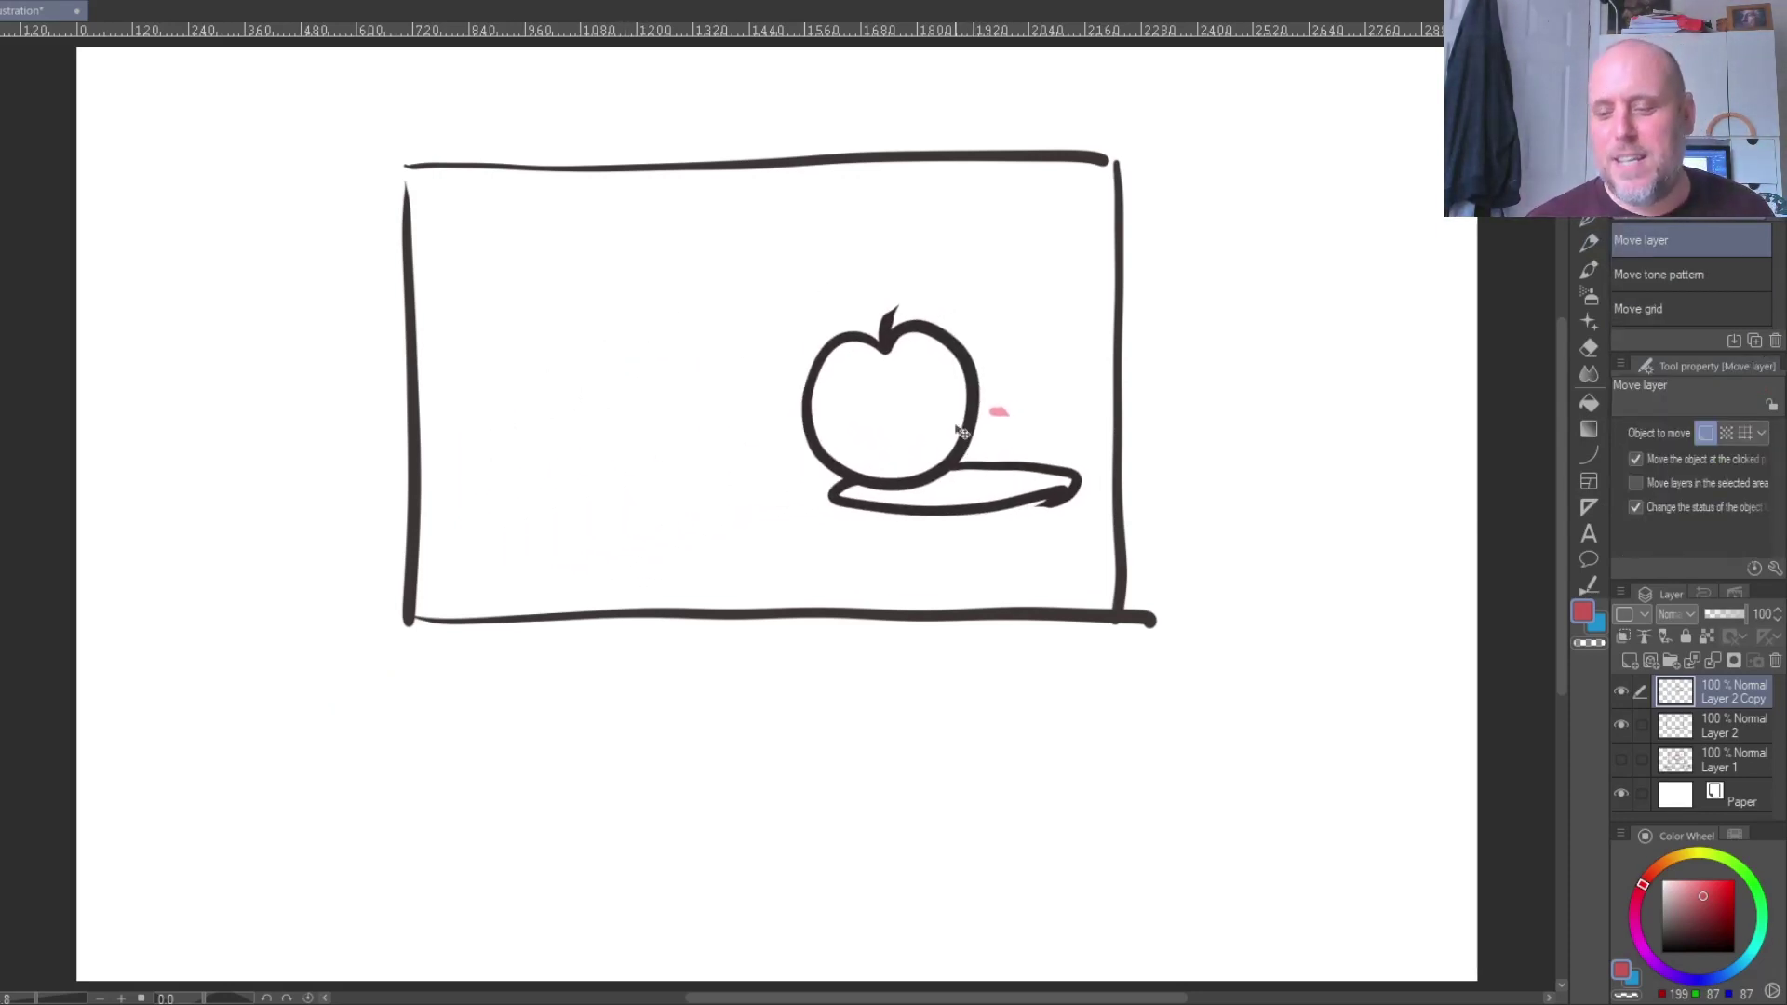
key("p")
mouse_move(468, 586)
left_mouse_down()
mouse_move(825, 479)
mouse_move(778, 474)
mouse_move(793, 493)
left_mouse_up()
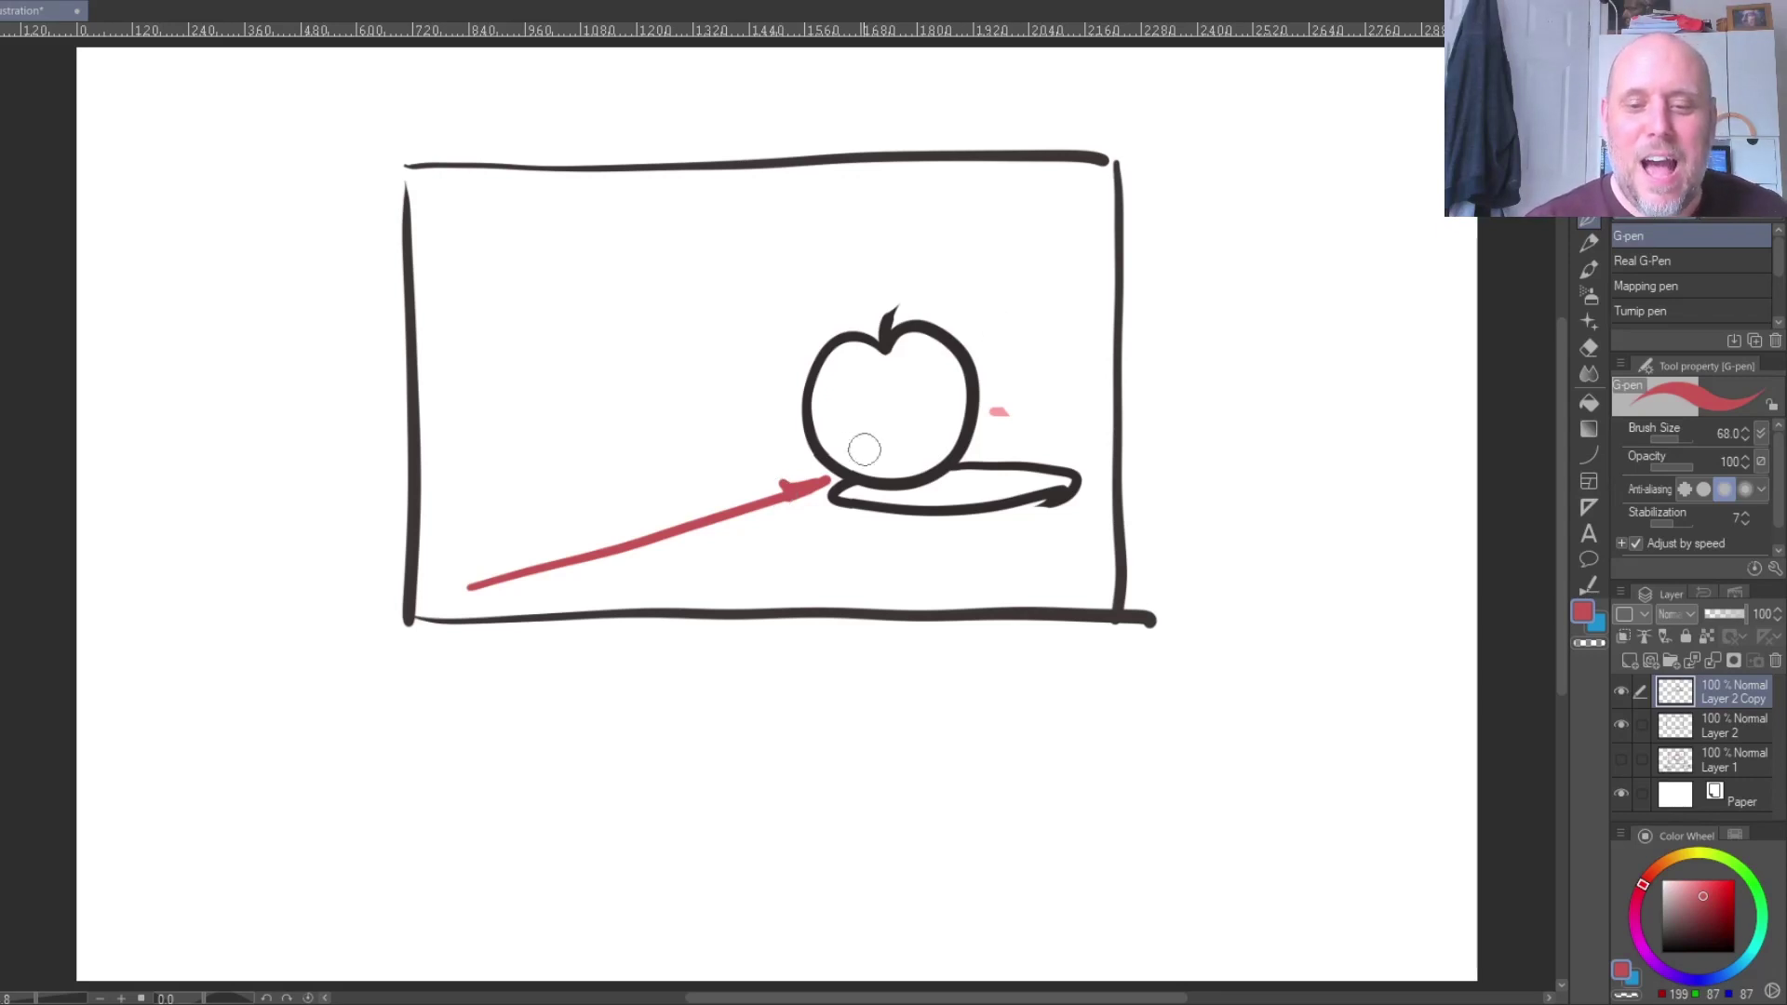
left_click(911, 383)
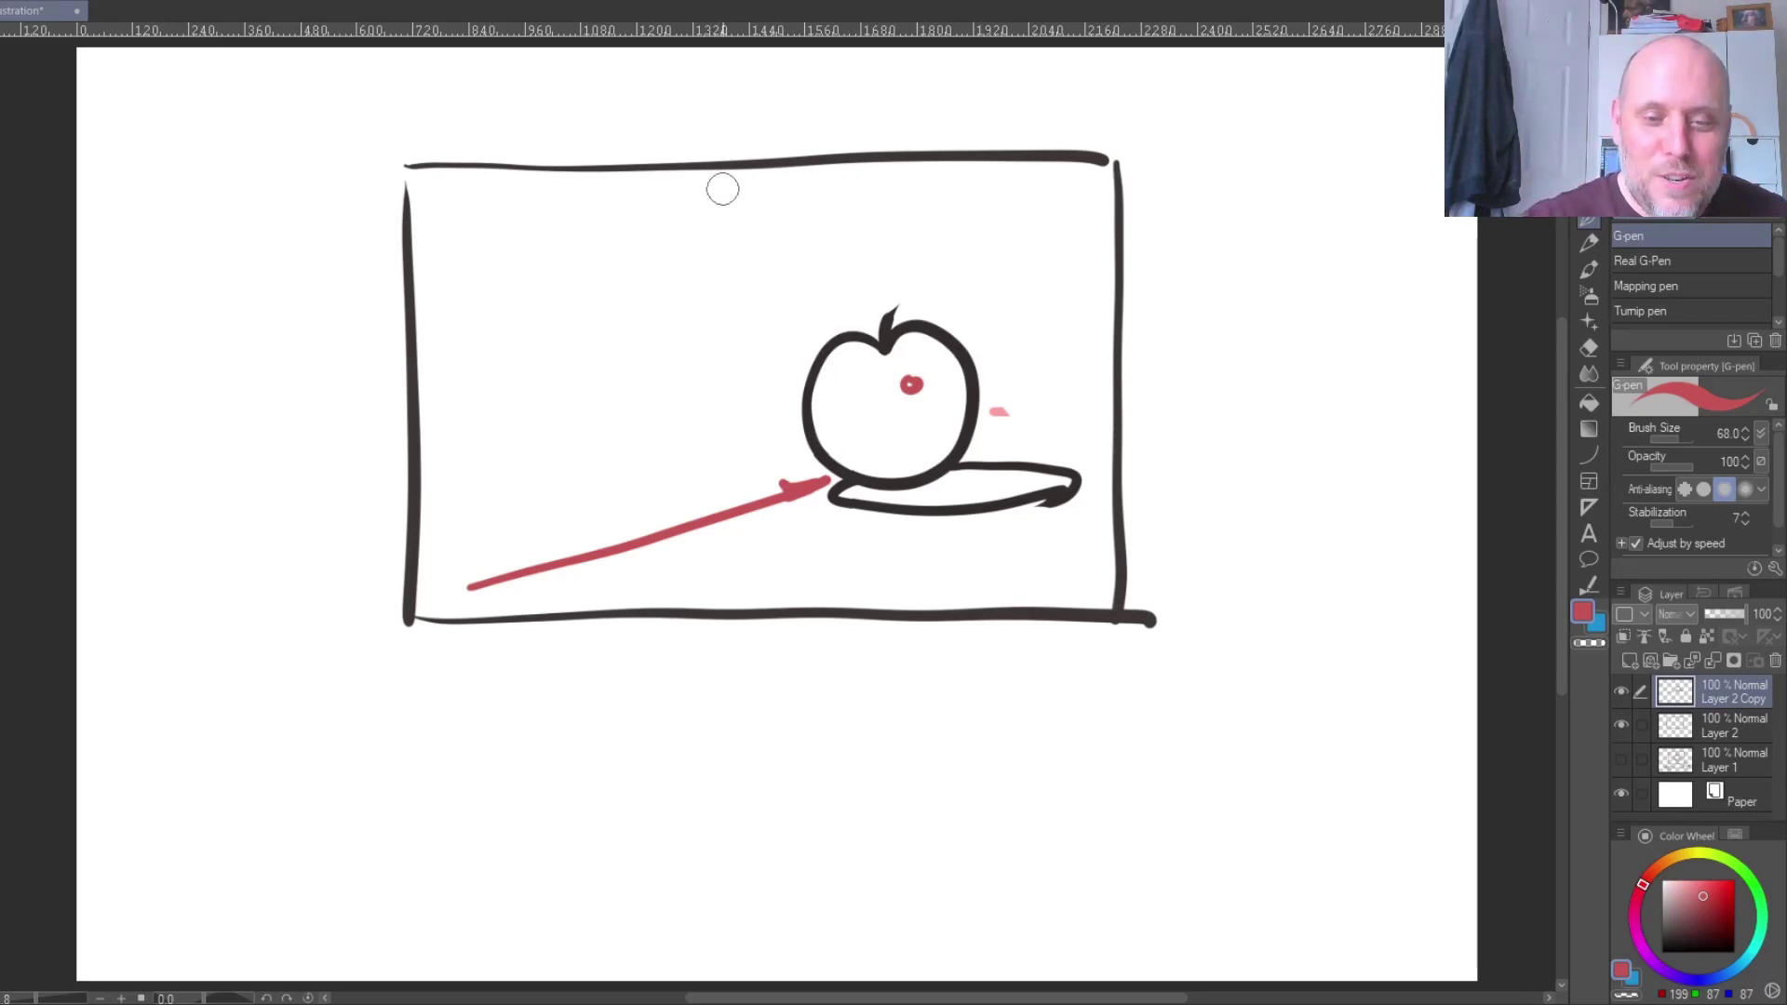
- Draw a red vertical line through the frame's middle, a large circle in the lower-left corner and a small oval near the upper middle
left_click_drag(730, 169, 715, 600)
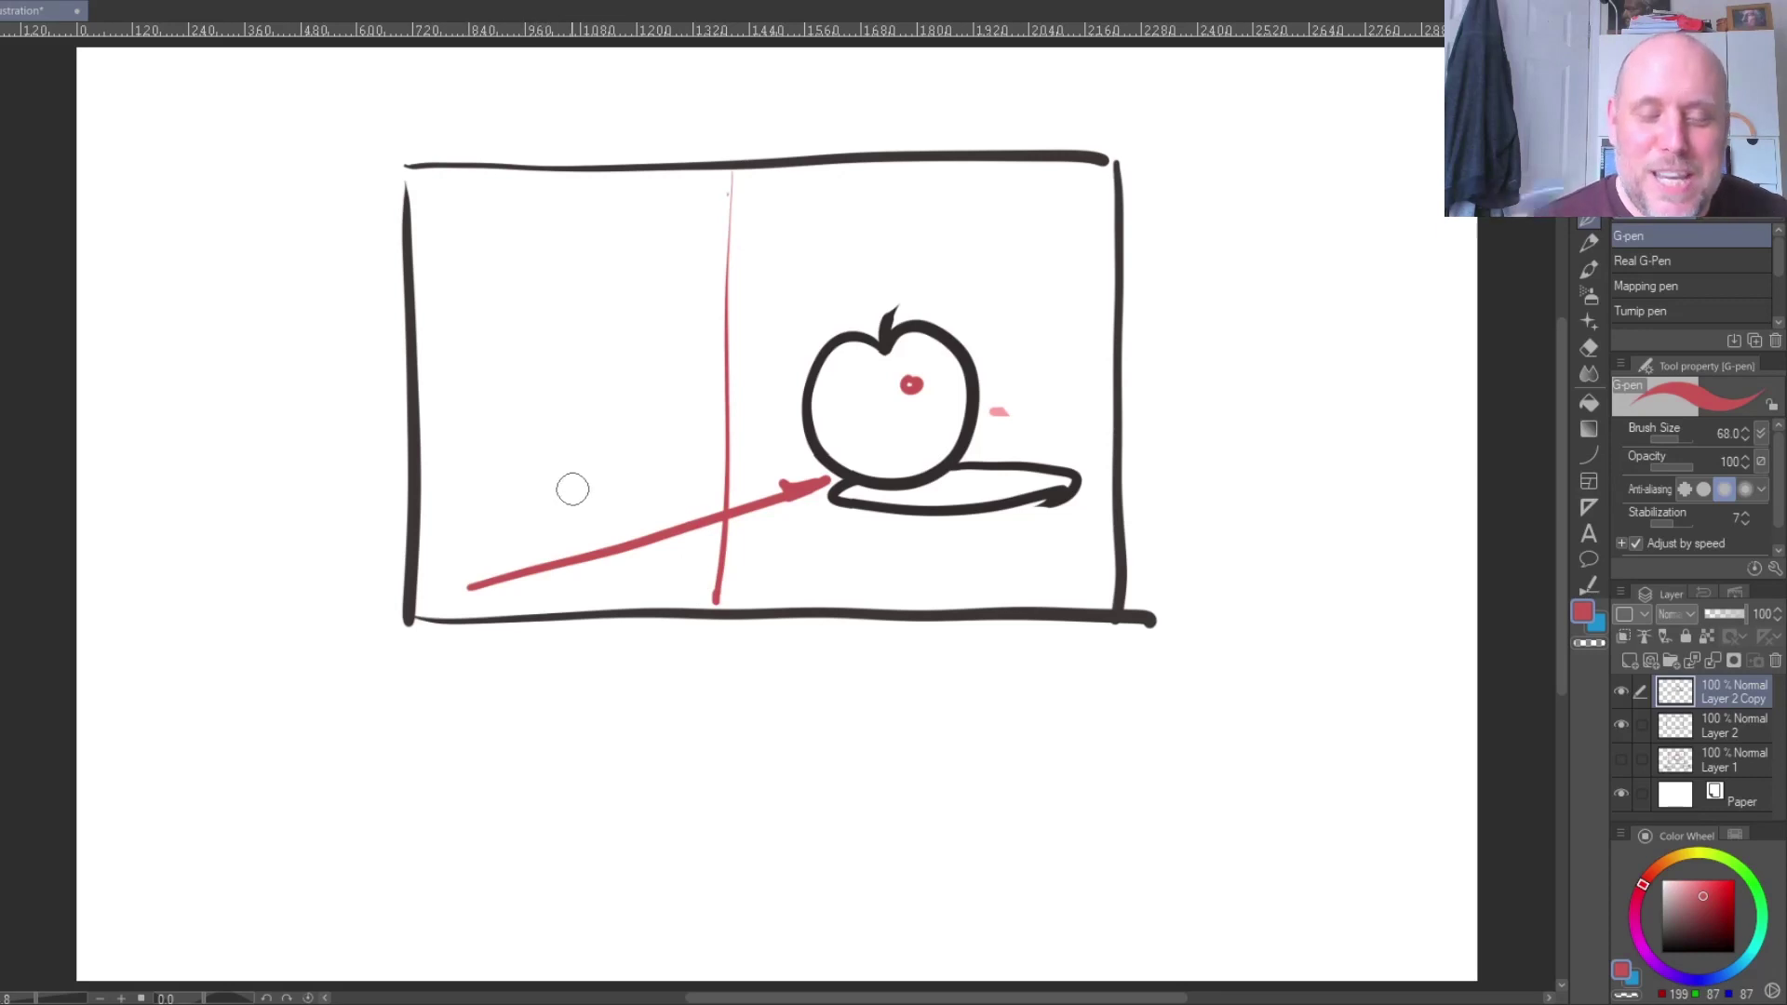
mouse_move(503, 463)
left_mouse_down()
mouse_move(555, 443)
mouse_move(493, 461)
left_mouse_up()
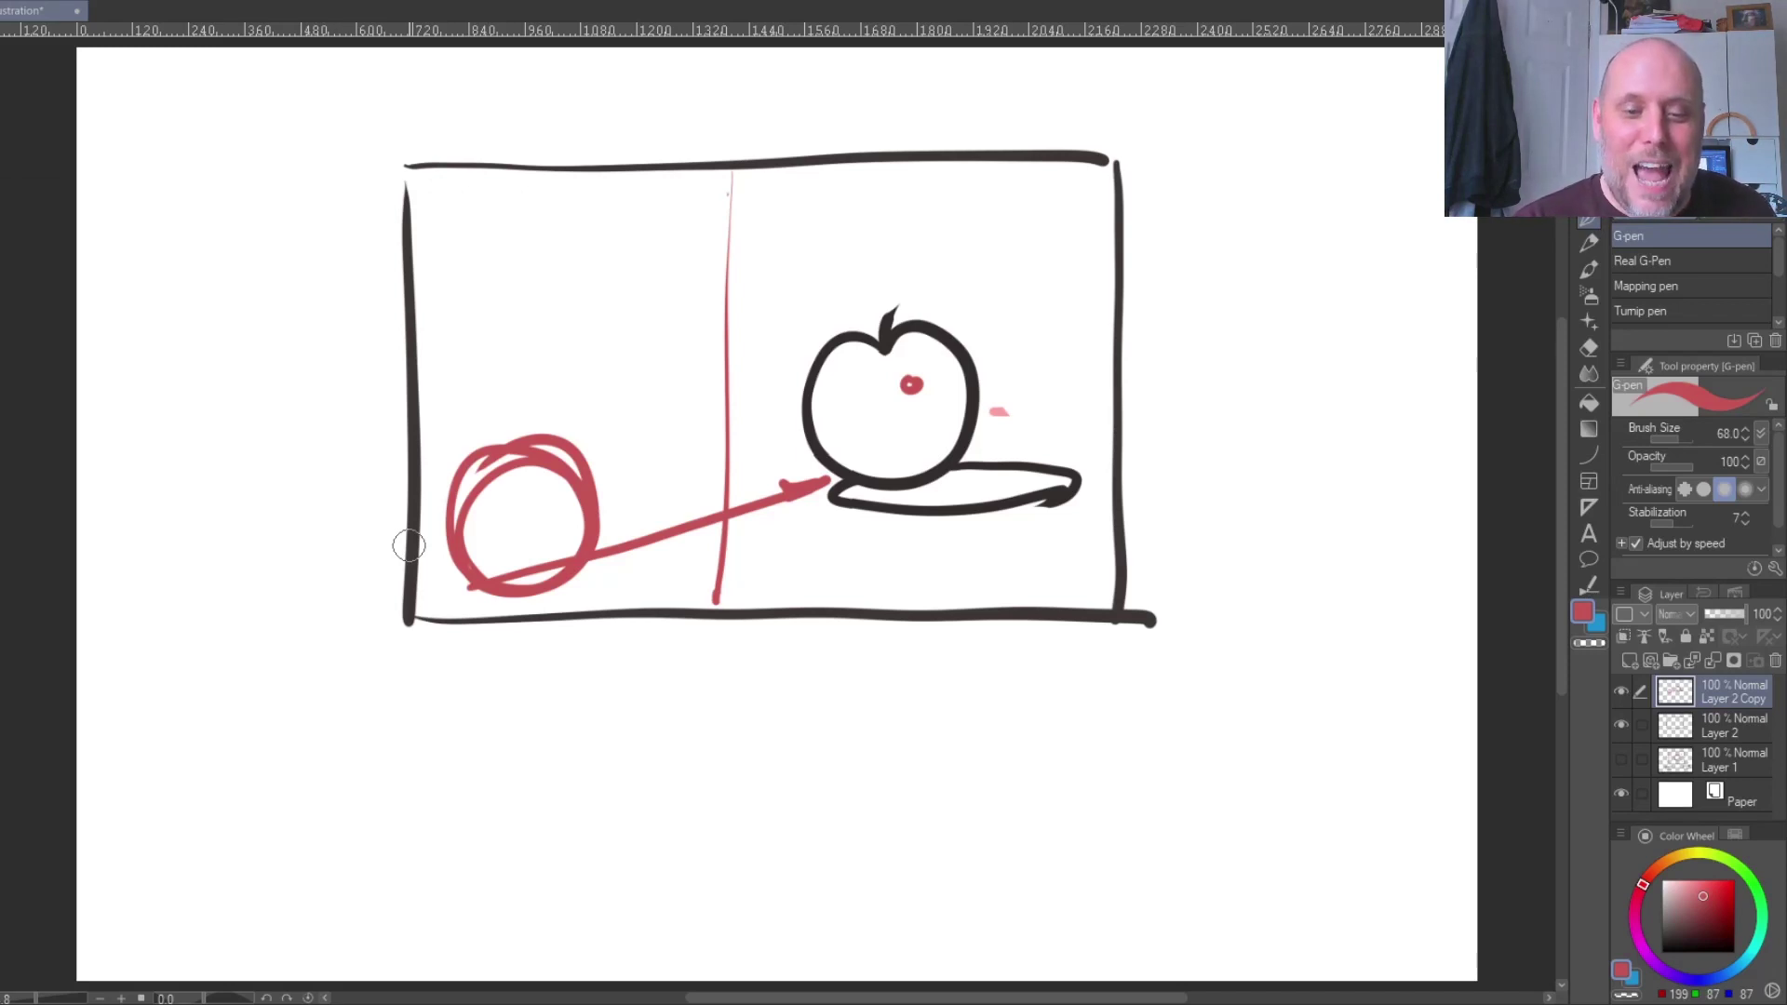
mouse_move(653, 245)
left_mouse_down()
mouse_move(664, 270)
mouse_move(656, 249)
left_mouse_up()
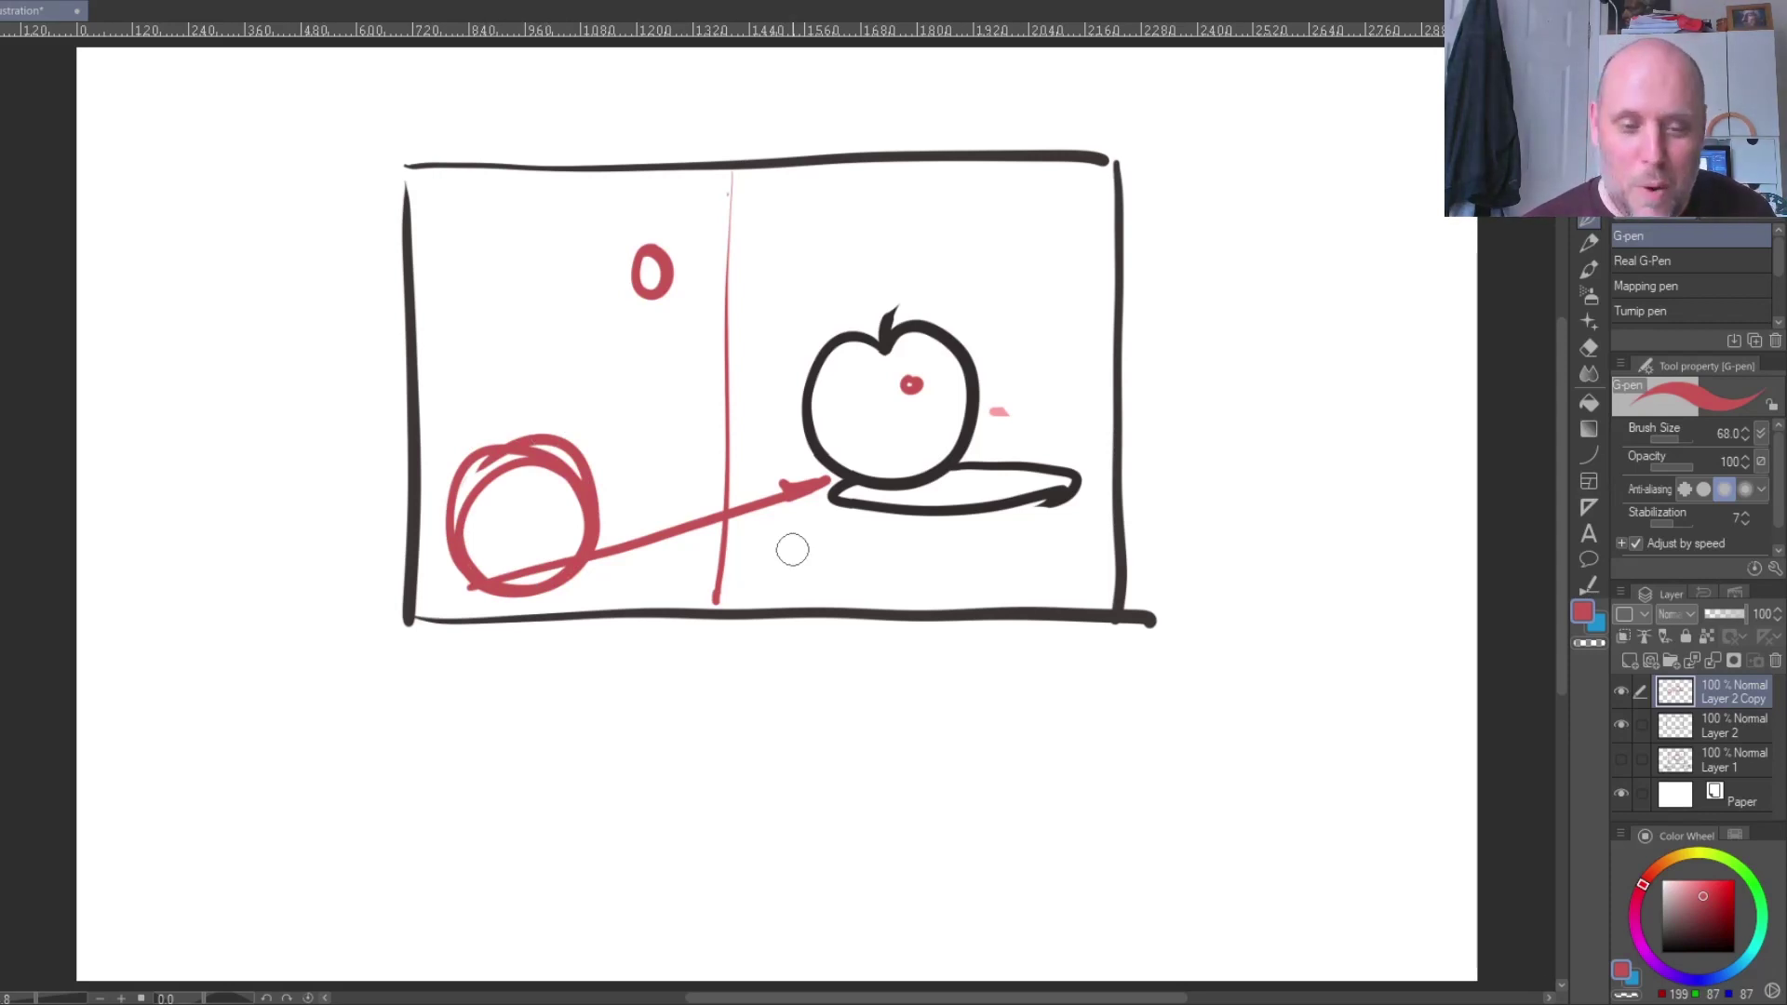
- Undo all the red annotation marks and the apple layer's move to the right of centre
key("ctrl+z")
key("ctrl+z")
key("ctrl+z")
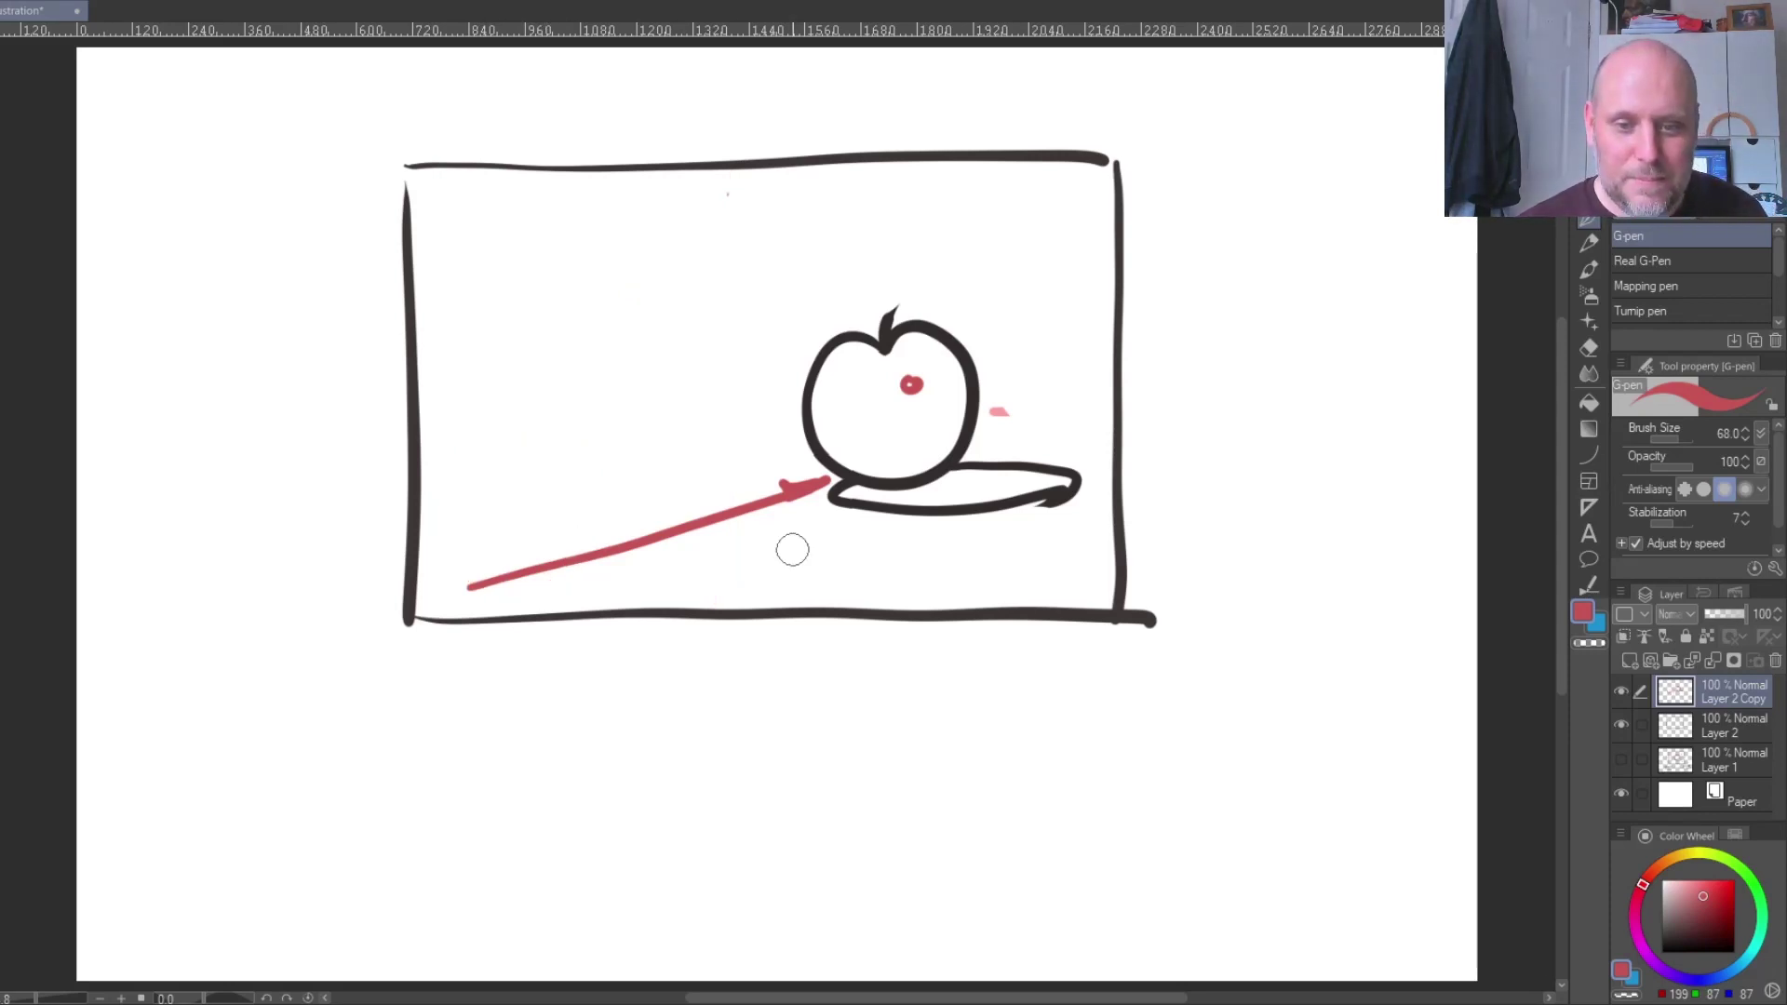
key("ctrl+z")
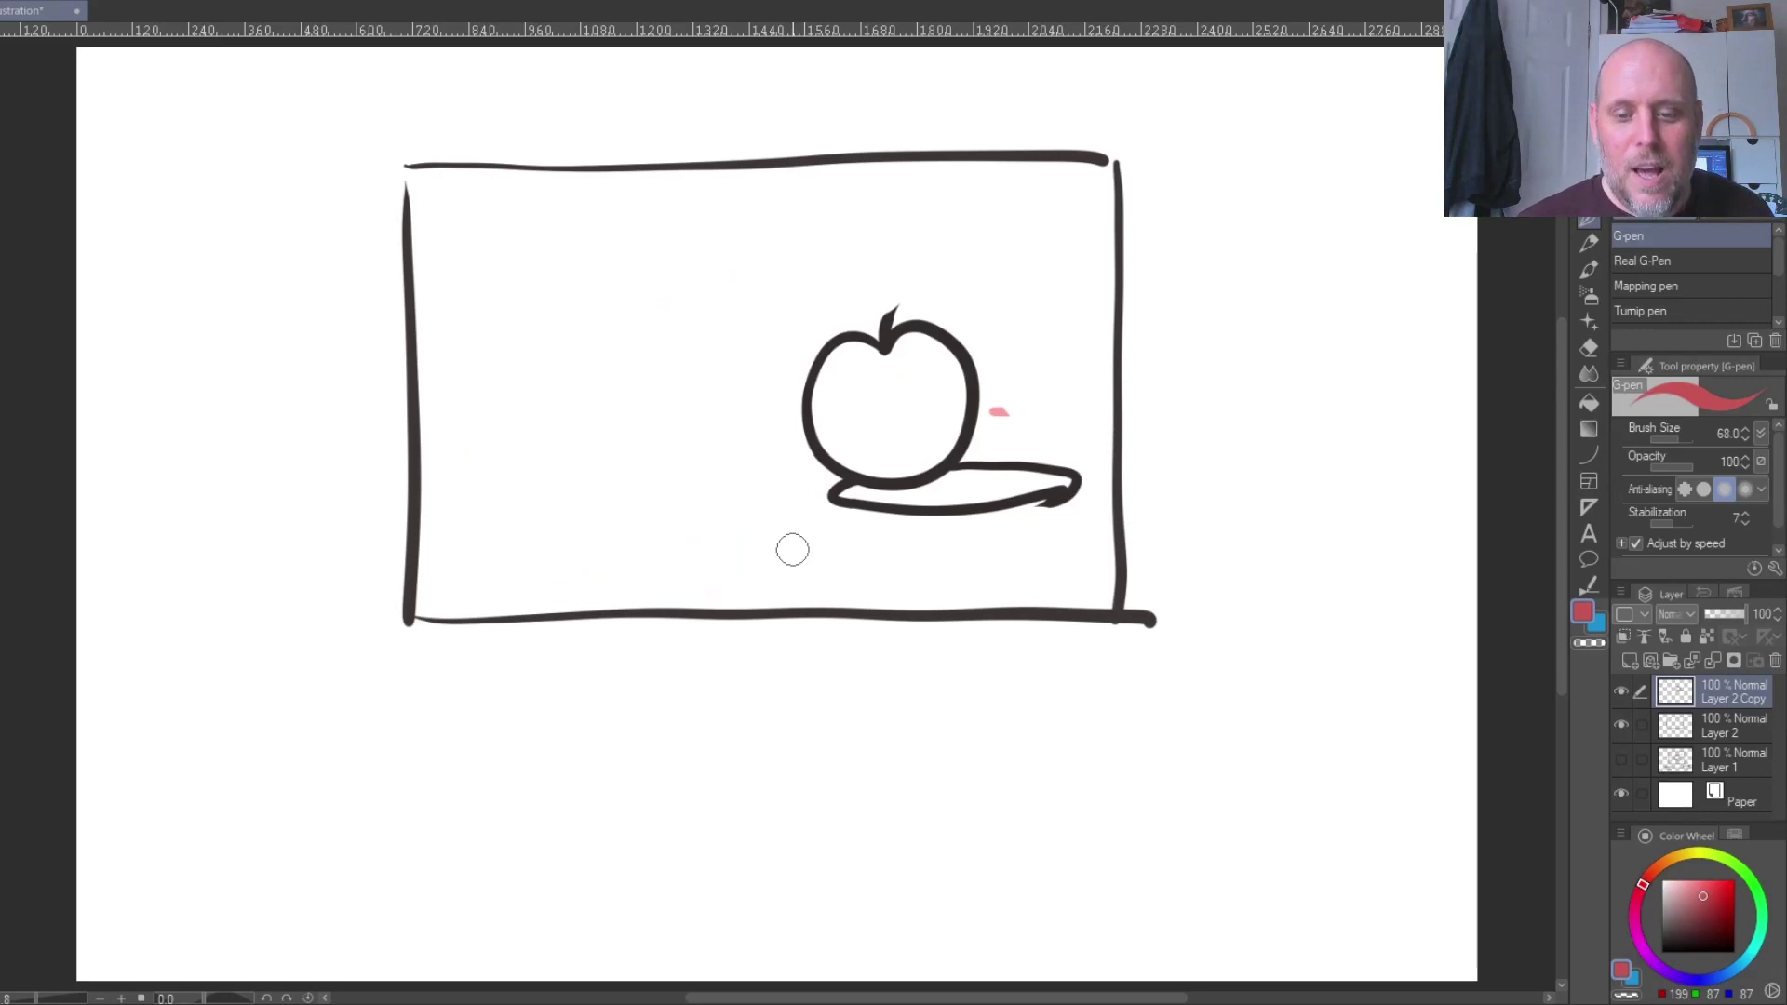
key("ctrl+z")
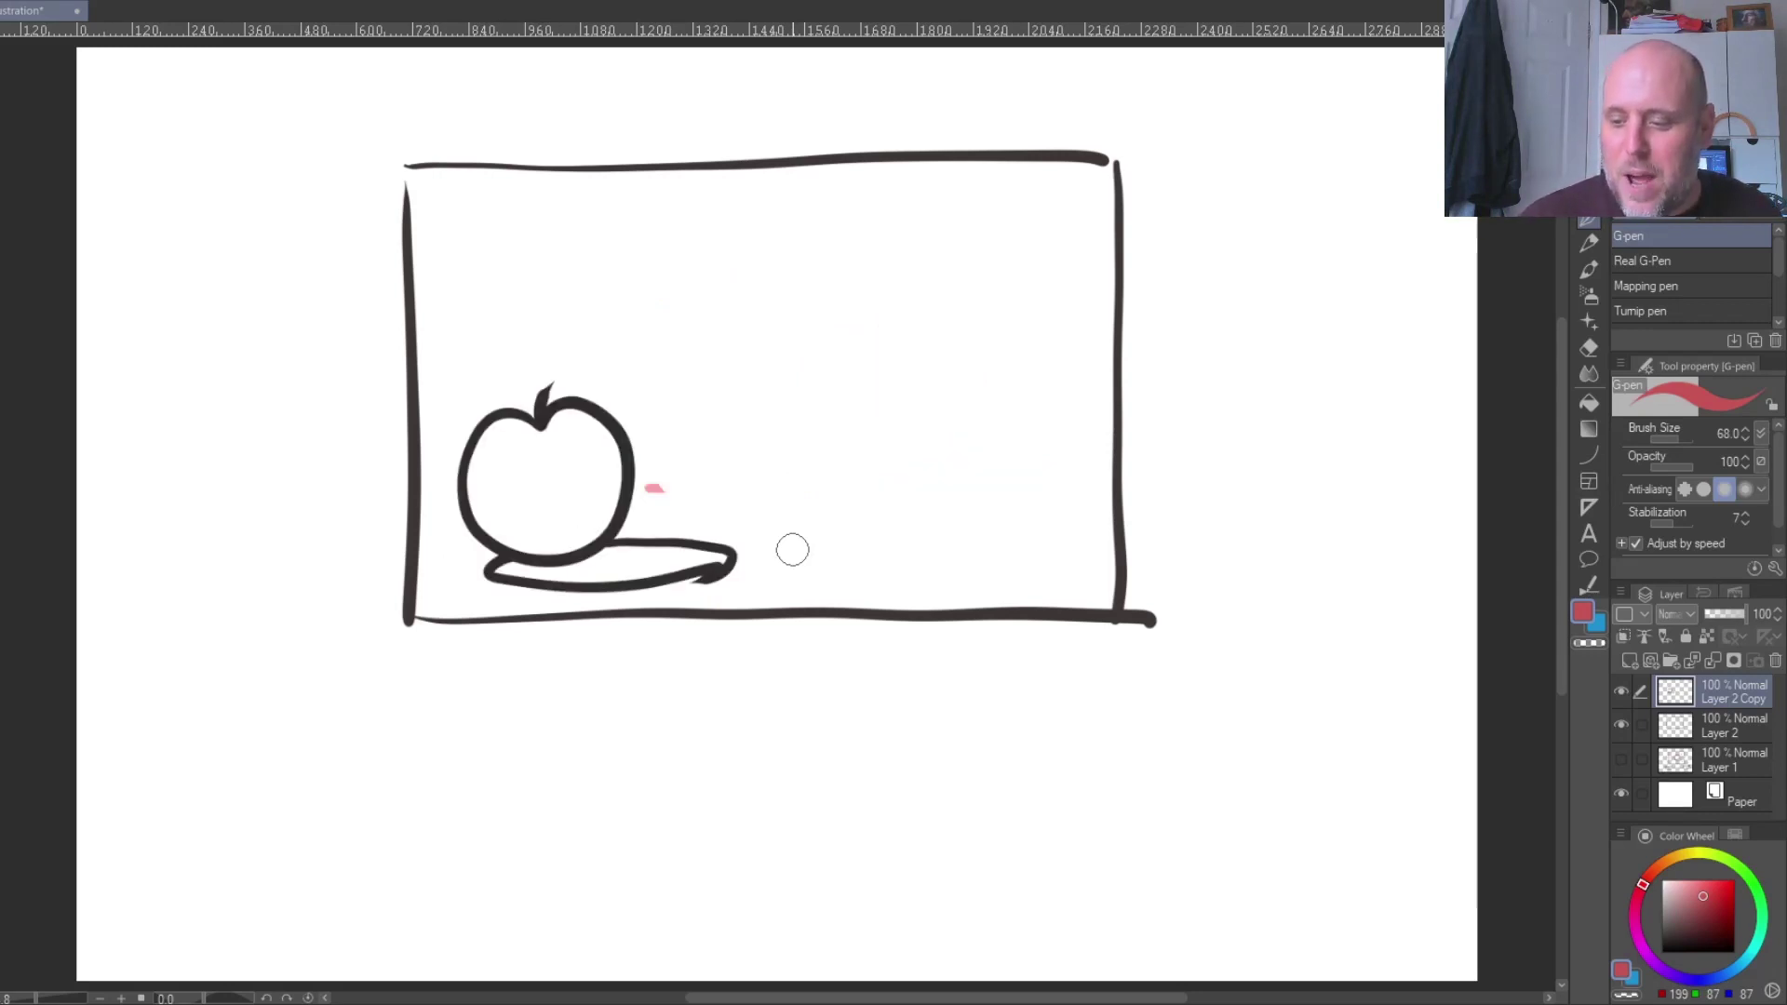
- Draw a pink (239, 128, 128) rule-of-thirds grid on a new layer, with two vertical and two horizontal lines across the frame
left_click(1697, 885)
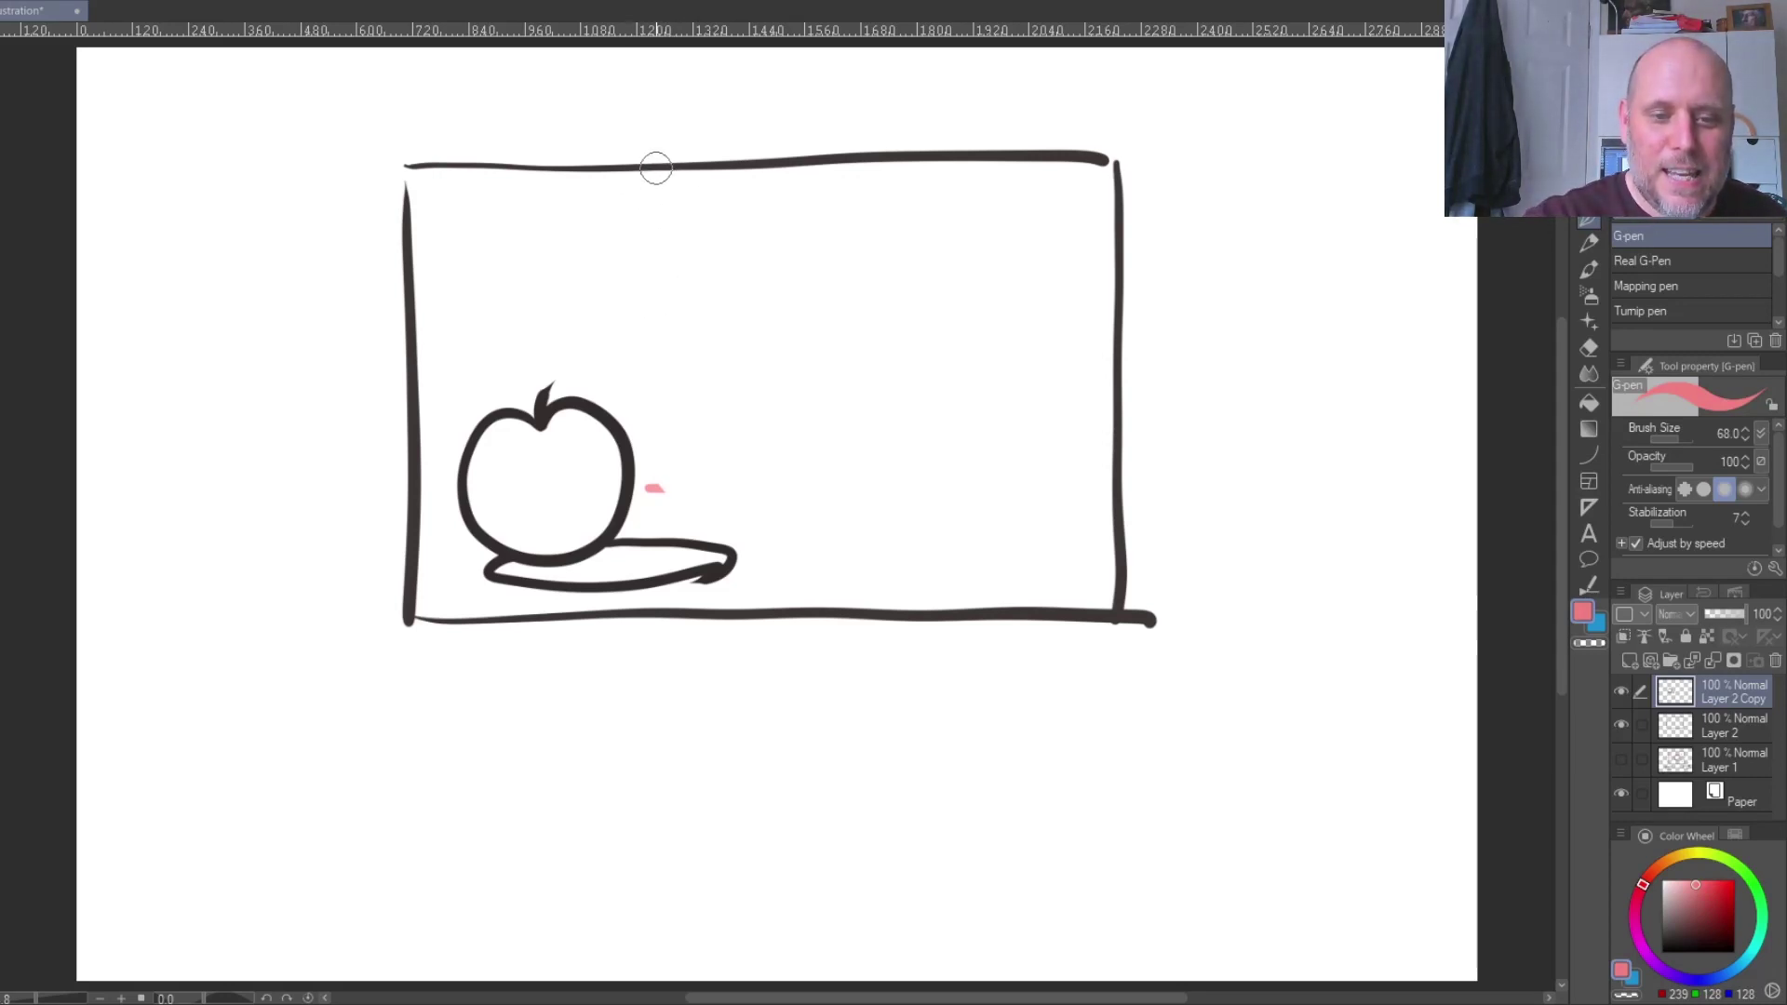
left_click_drag(647, 174, 649, 614)
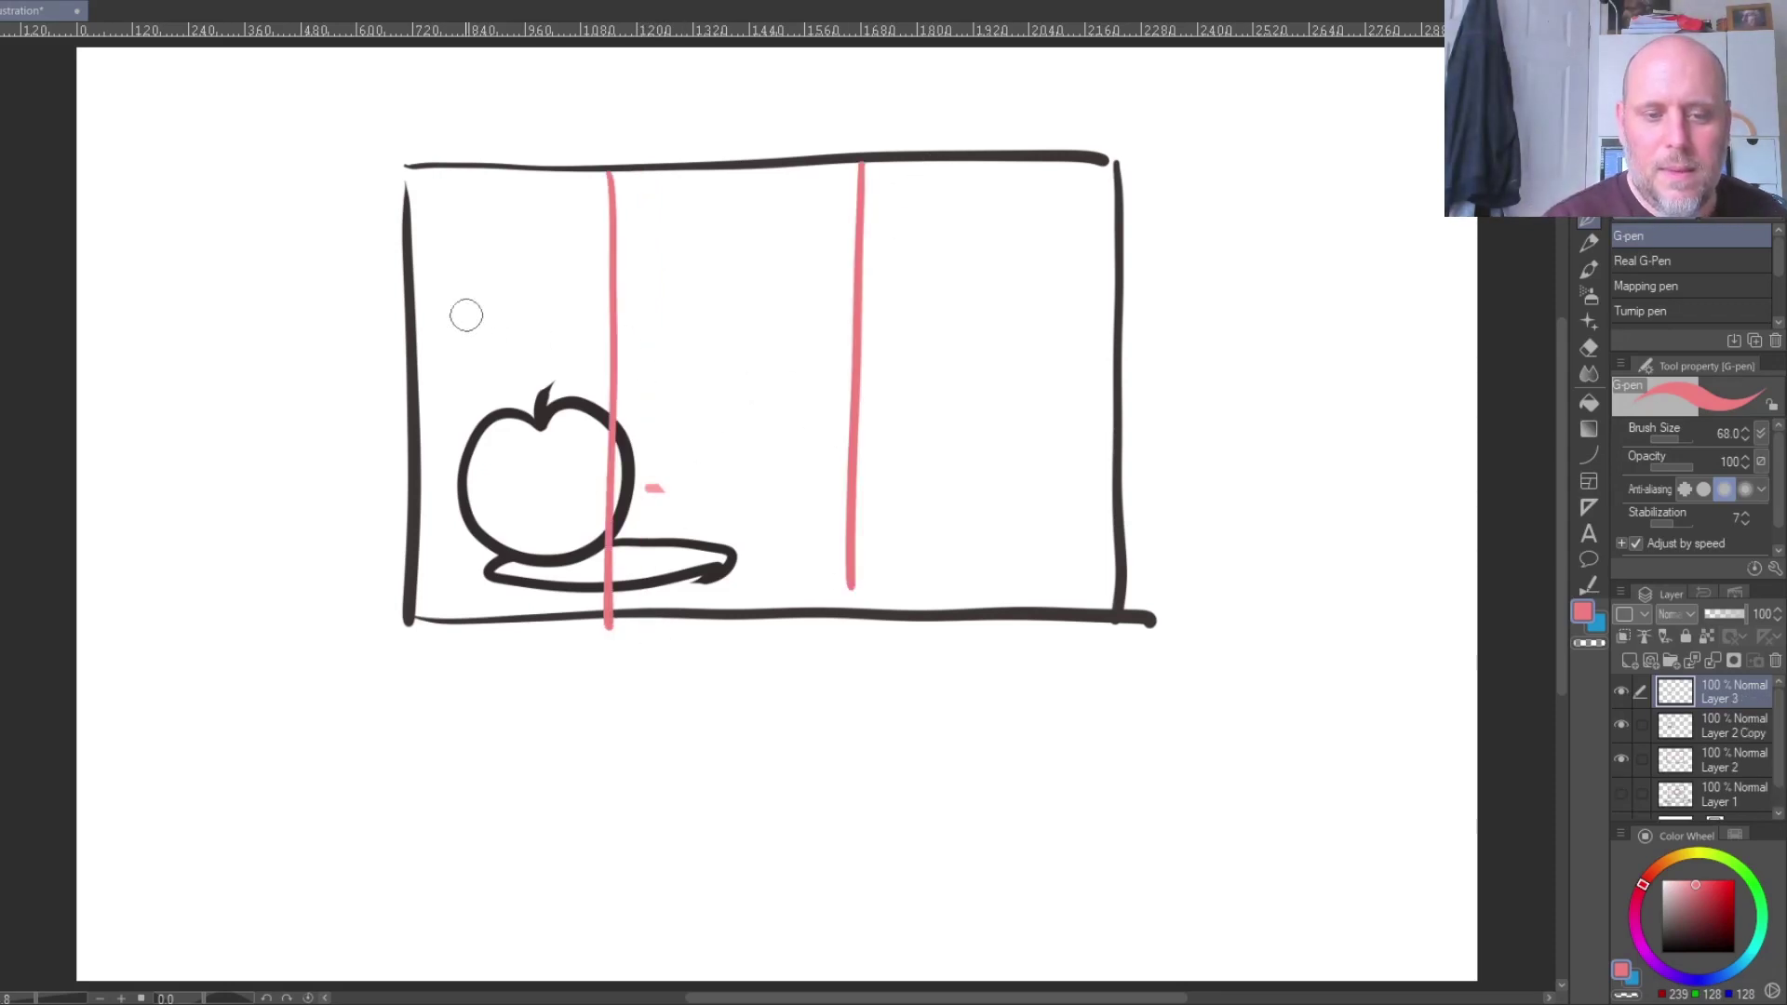
mouse_move(415, 332)
left_mouse_down()
mouse_move(913, 320)
mouse_move(1102, 339)
left_mouse_up()
left_click_drag(425, 480, 1134, 488)
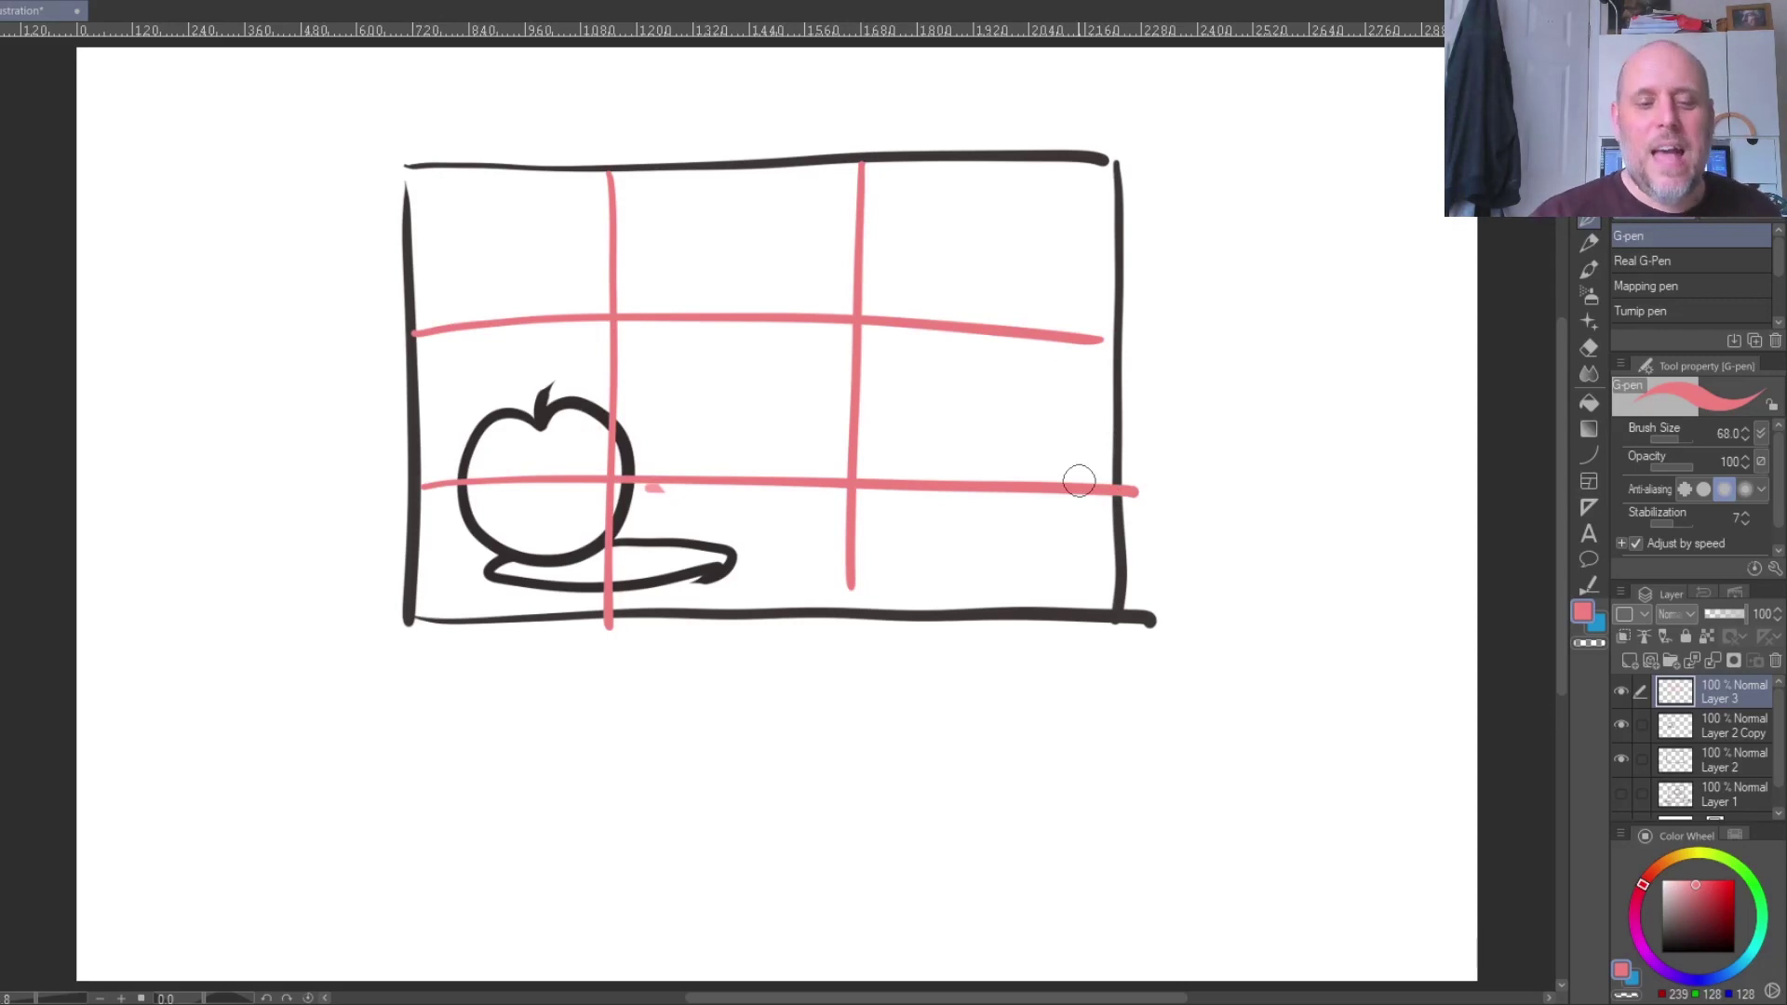
- Mark each of the four intersections of the rule-of-thirds grid with a pink cross
mouse_move(629, 307)
left_mouse_down()
mouse_move(596, 332)
mouse_move(638, 341)
mouse_move(614, 337)
left_mouse_up()
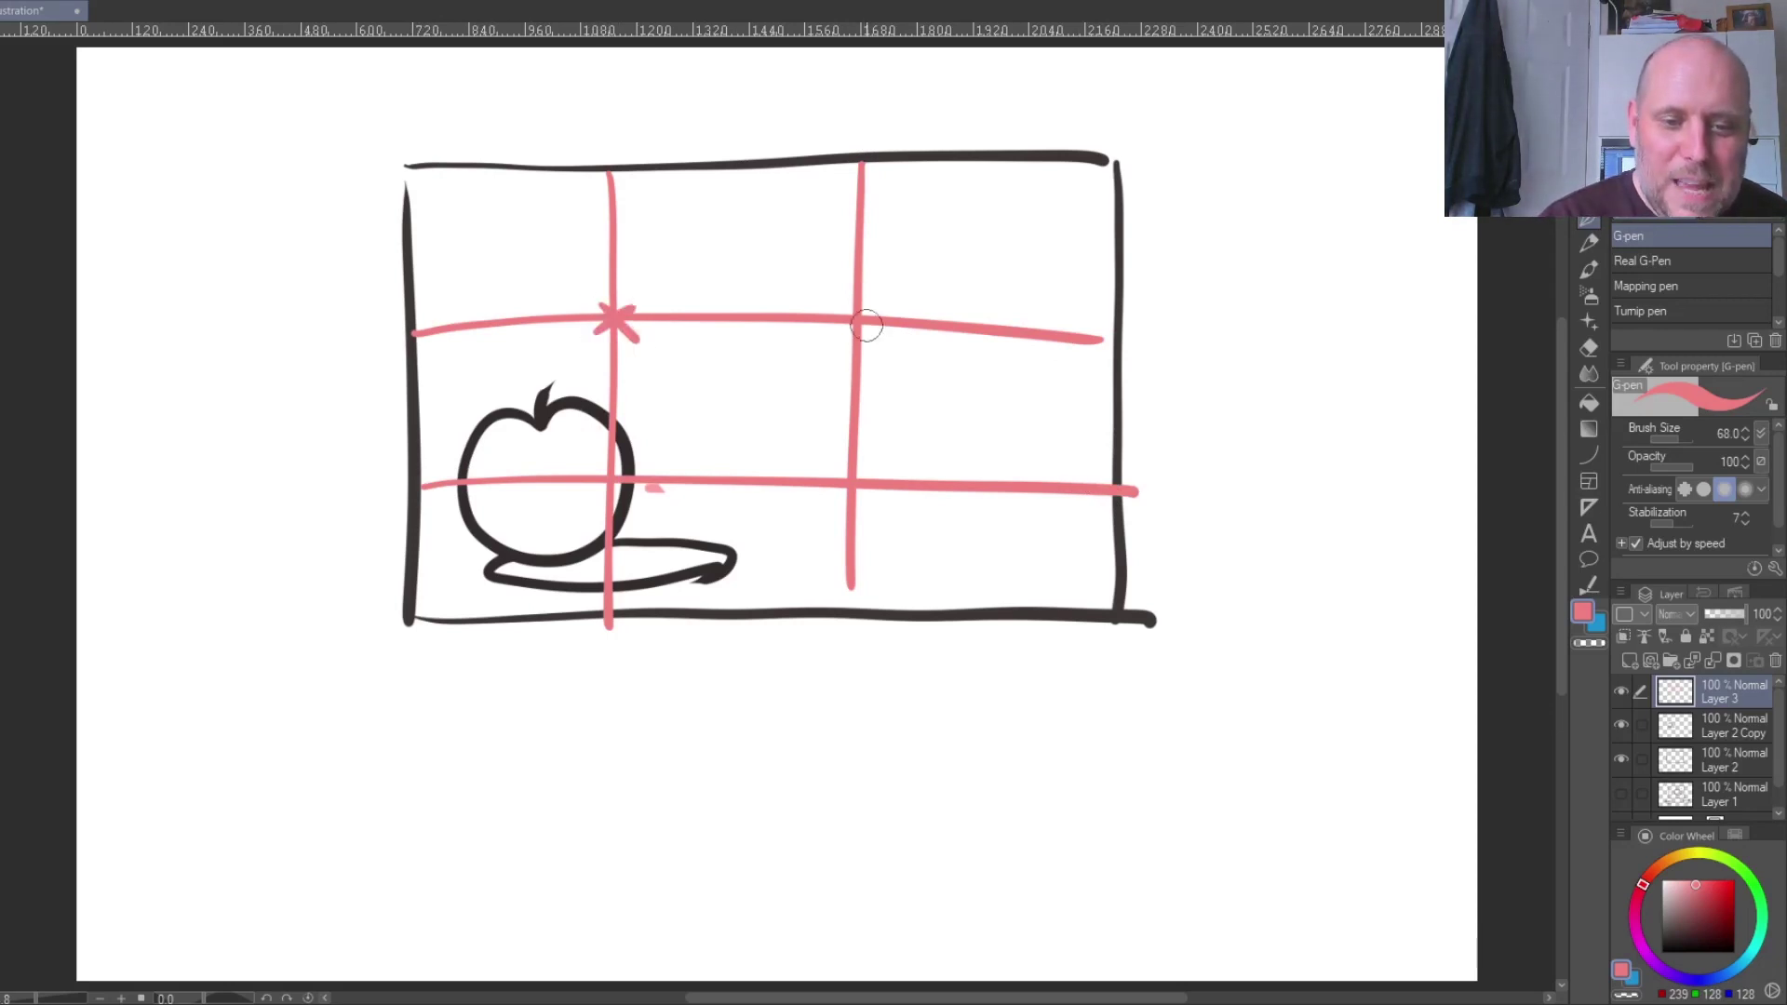
left_click_drag(842, 304, 831, 335)
left_click_drag(838, 322, 880, 300)
left_click_drag(837, 471, 862, 475)
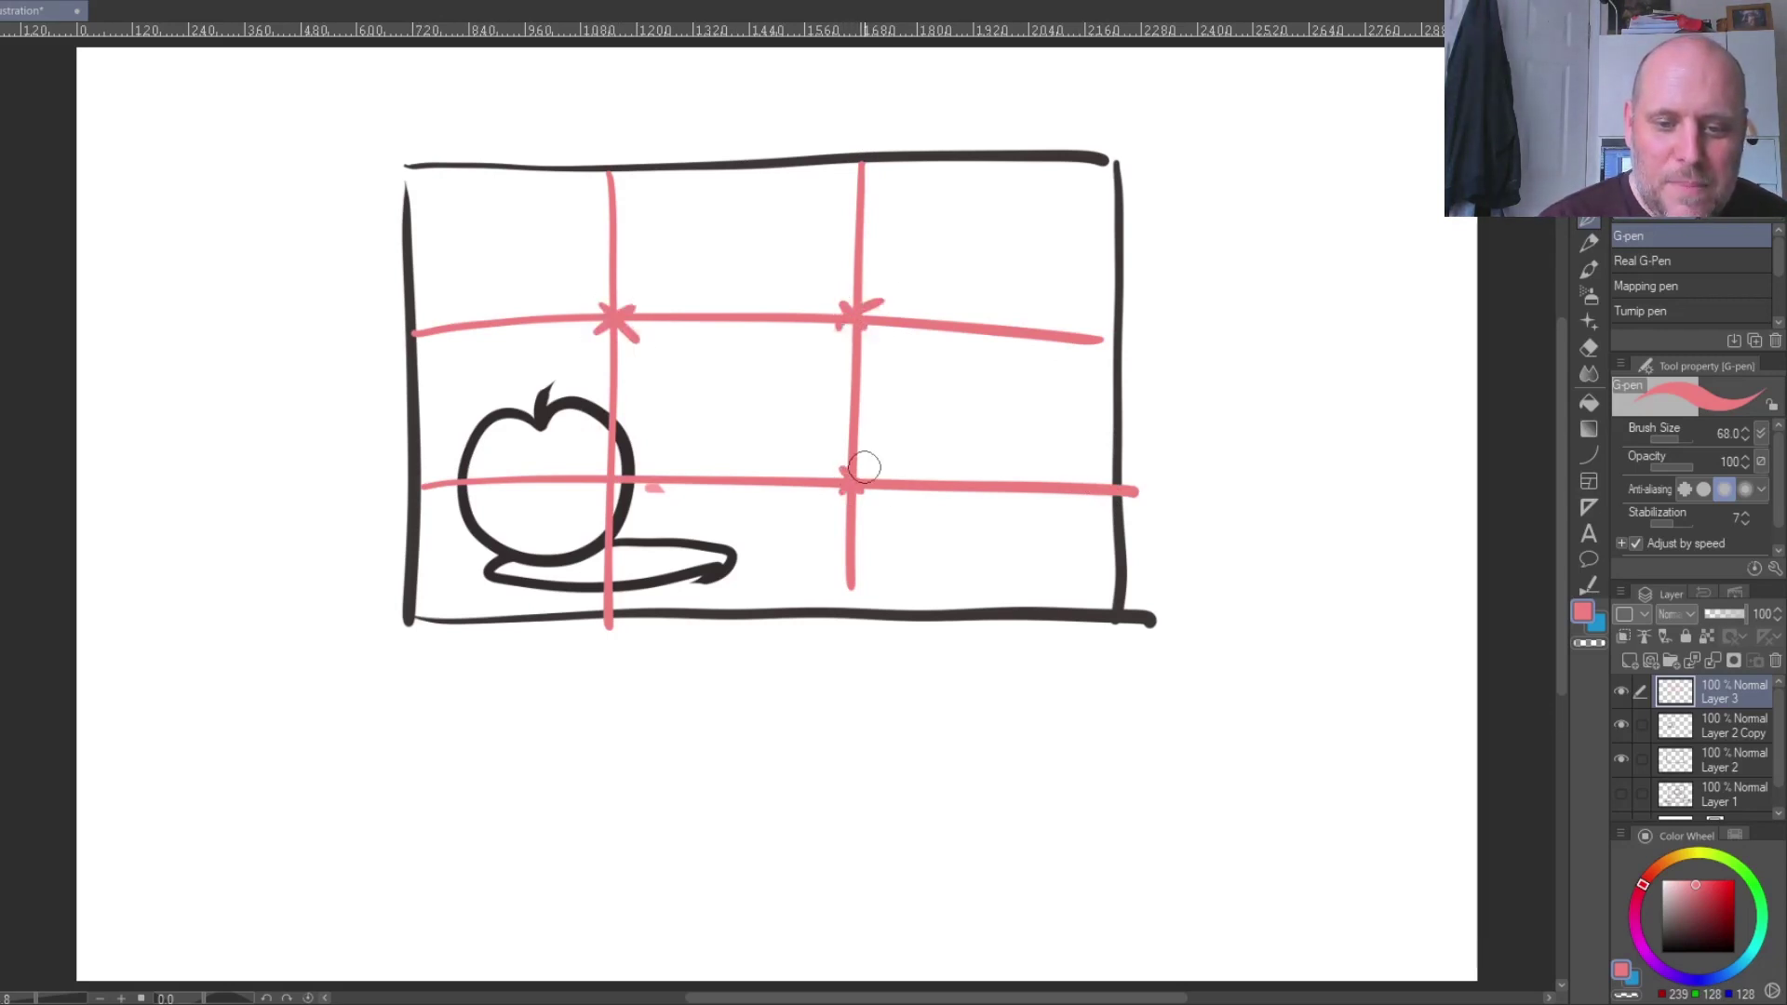
mouse_move(595, 465)
left_mouse_down()
mouse_move(619, 491)
mouse_move(596, 488)
left_mouse_up()
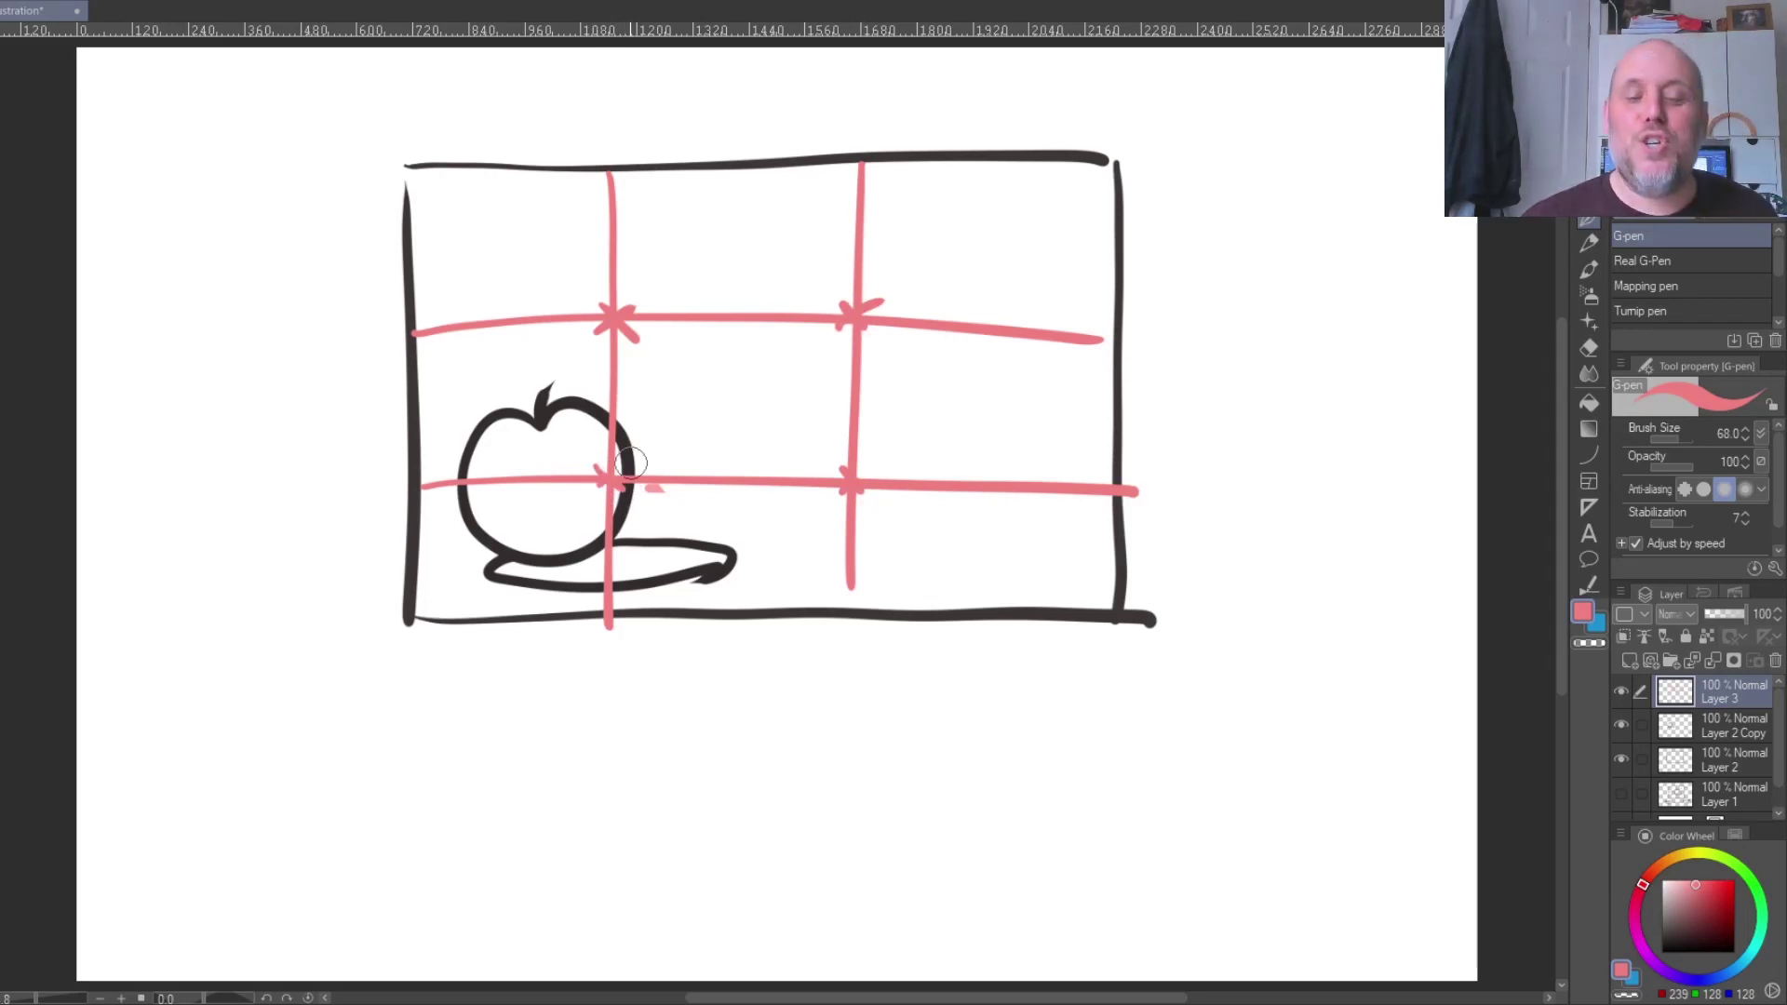
- Move the apple layer onto the grid's lower-left intersection and lower the grid layer's opacity to 40%
left_click(1680, 726)
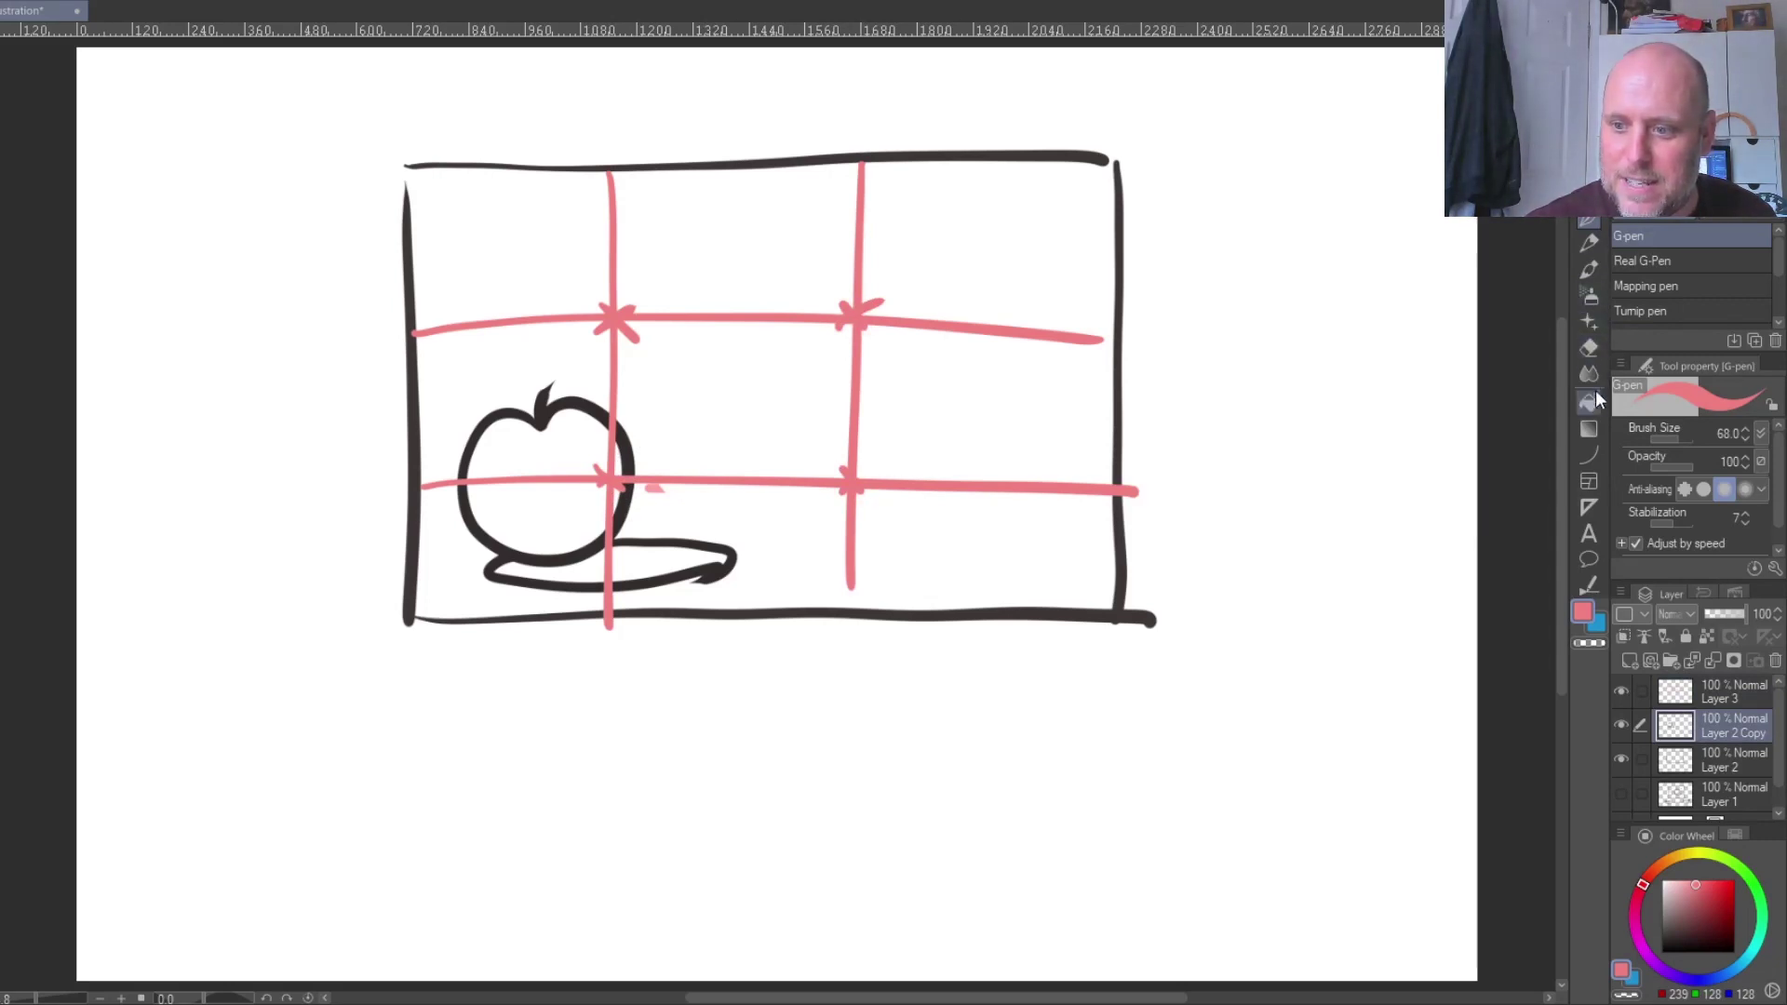
key("k")
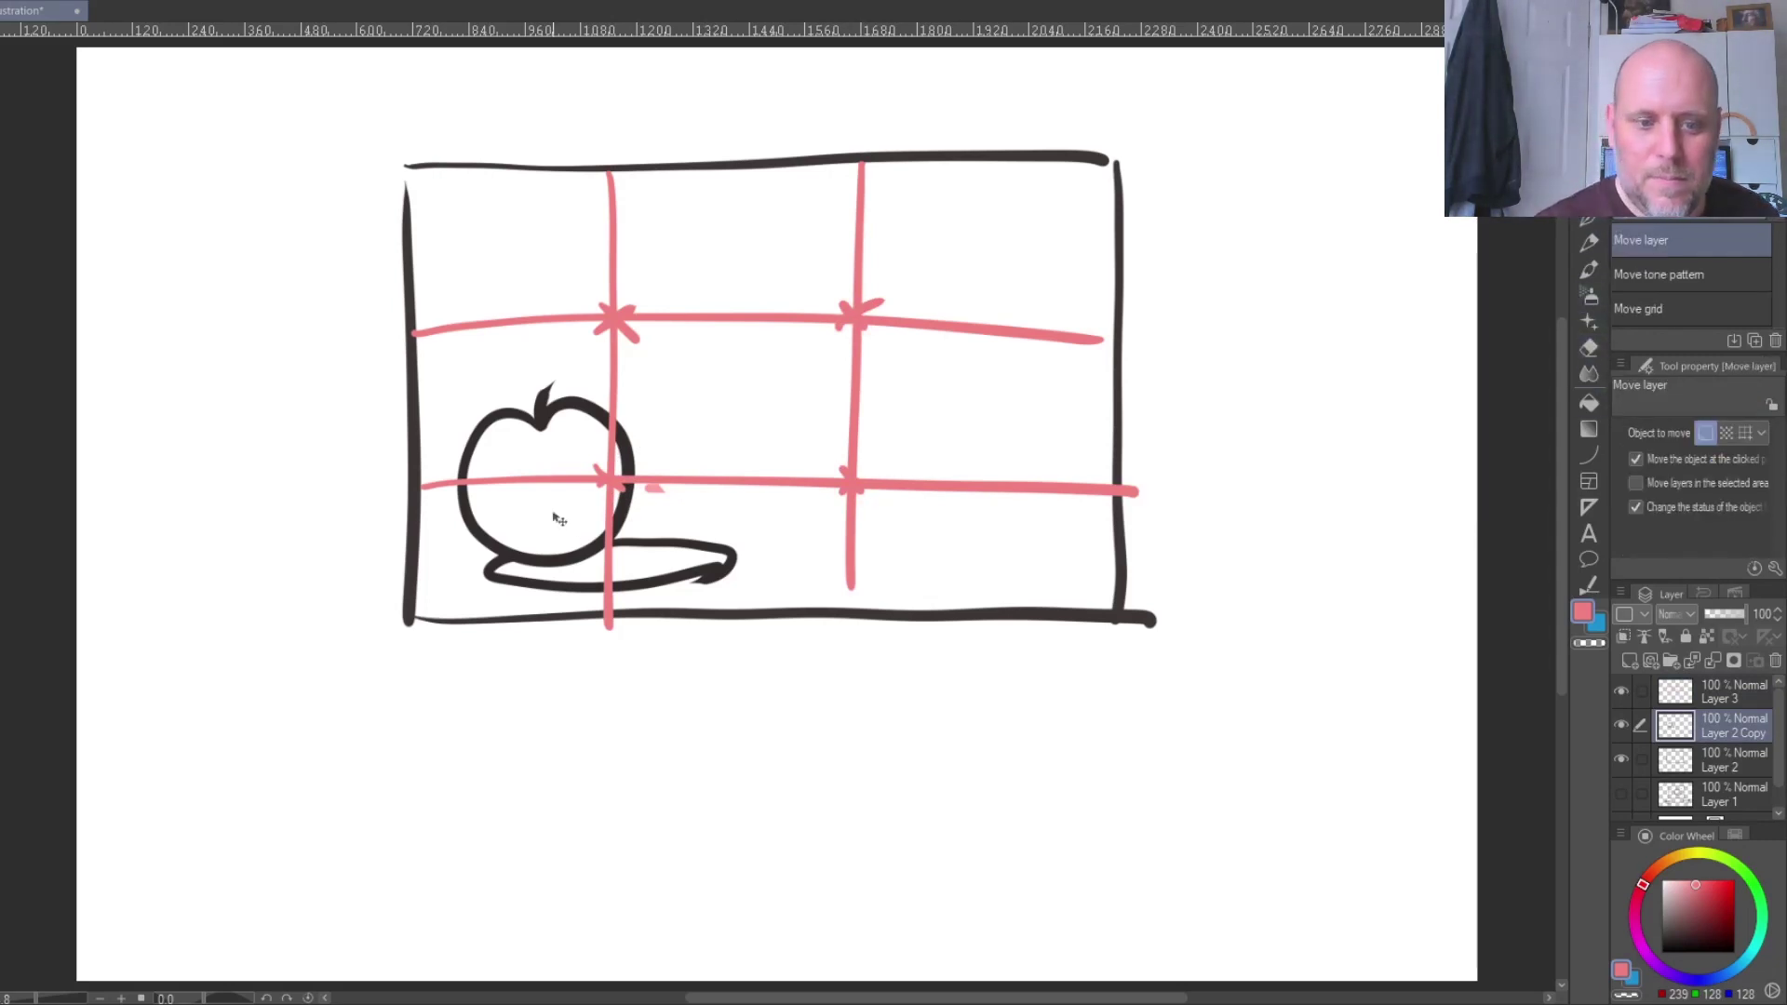
mouse_move(498, 547)
left_mouse_down()
mouse_move(587, 538)
mouse_move(556, 521)
left_mouse_up()
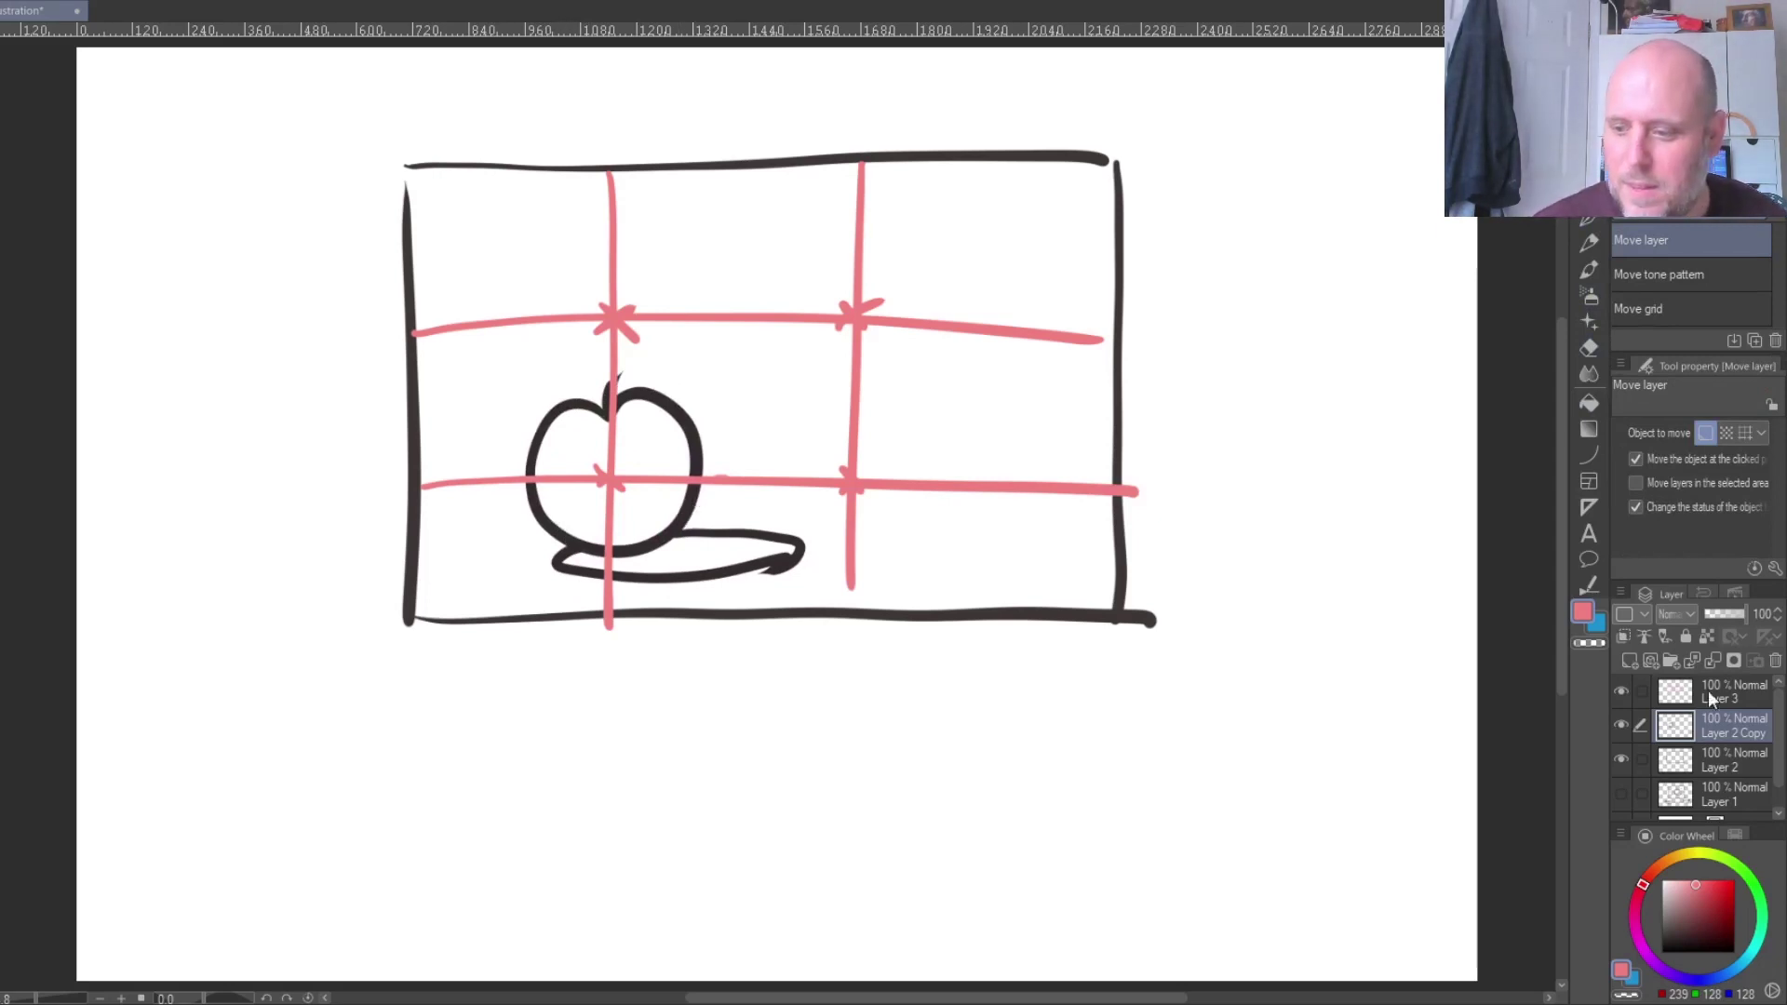
left_click(1664, 694)
left_click_drag(1743, 622, 1706, 626)
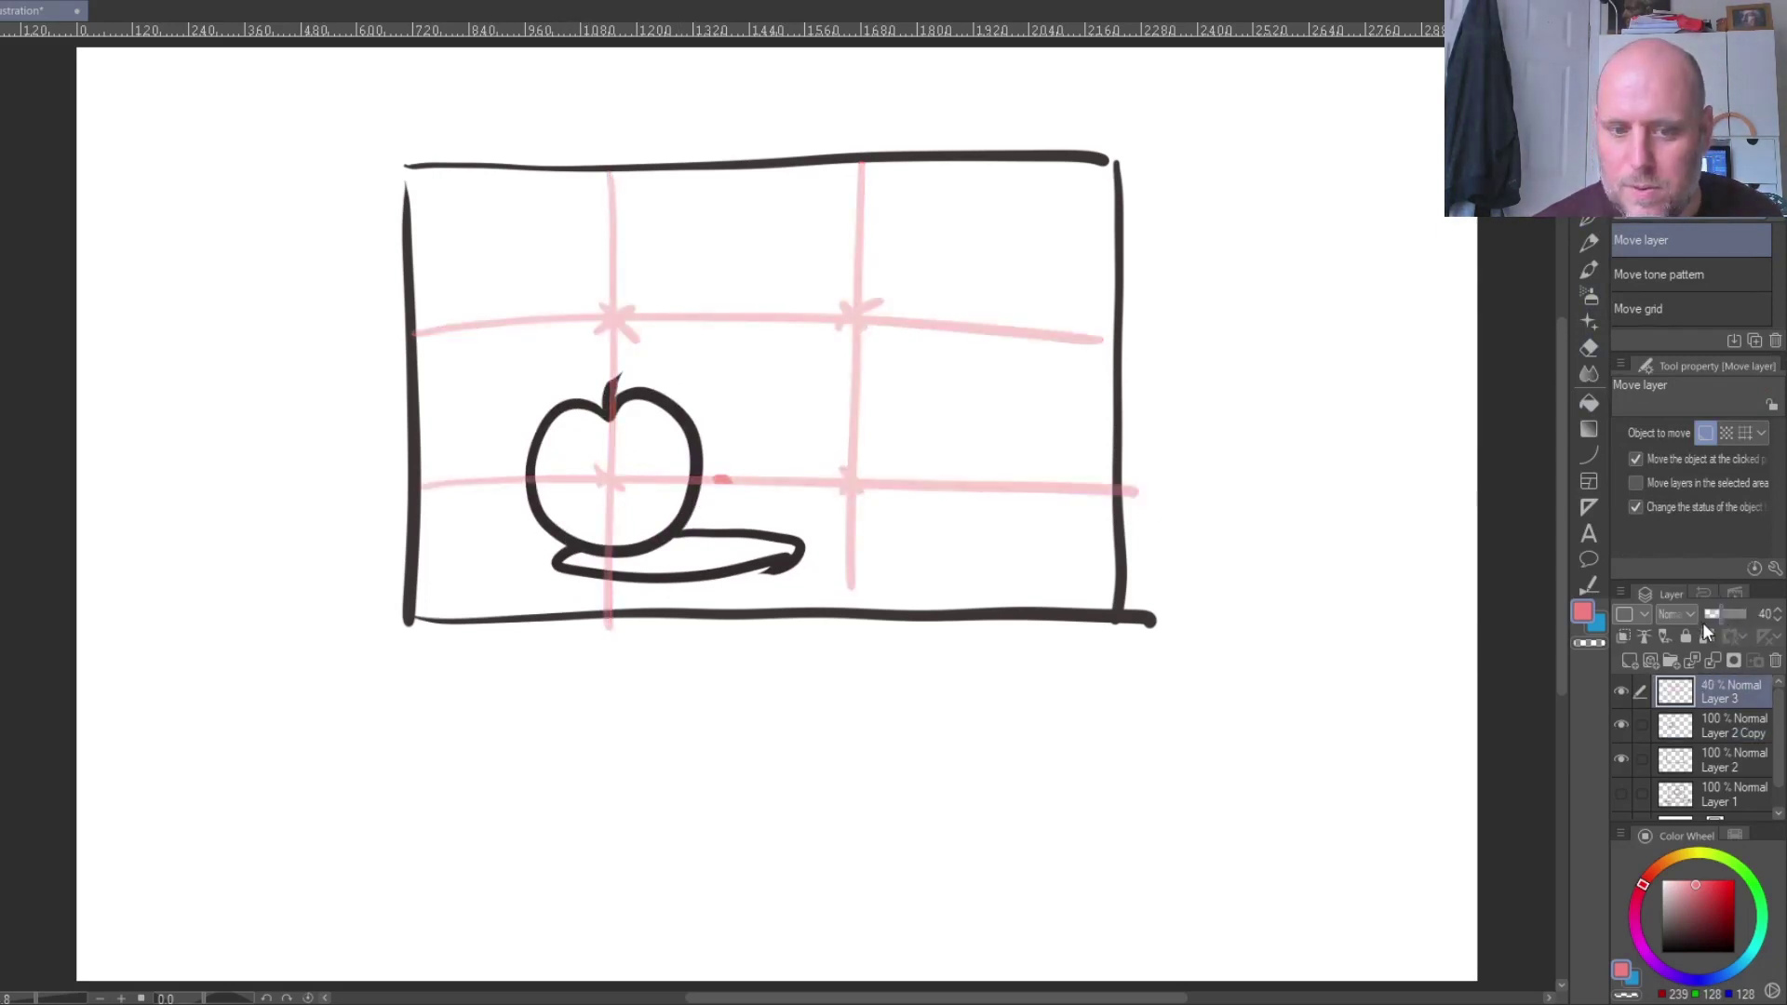
- Move the apple layer to the grid's lower-right intersection, on to the upper-left intersection, and finally to the central cell
left_click(1663, 725)
left_click_drag(677, 538, 917, 536)
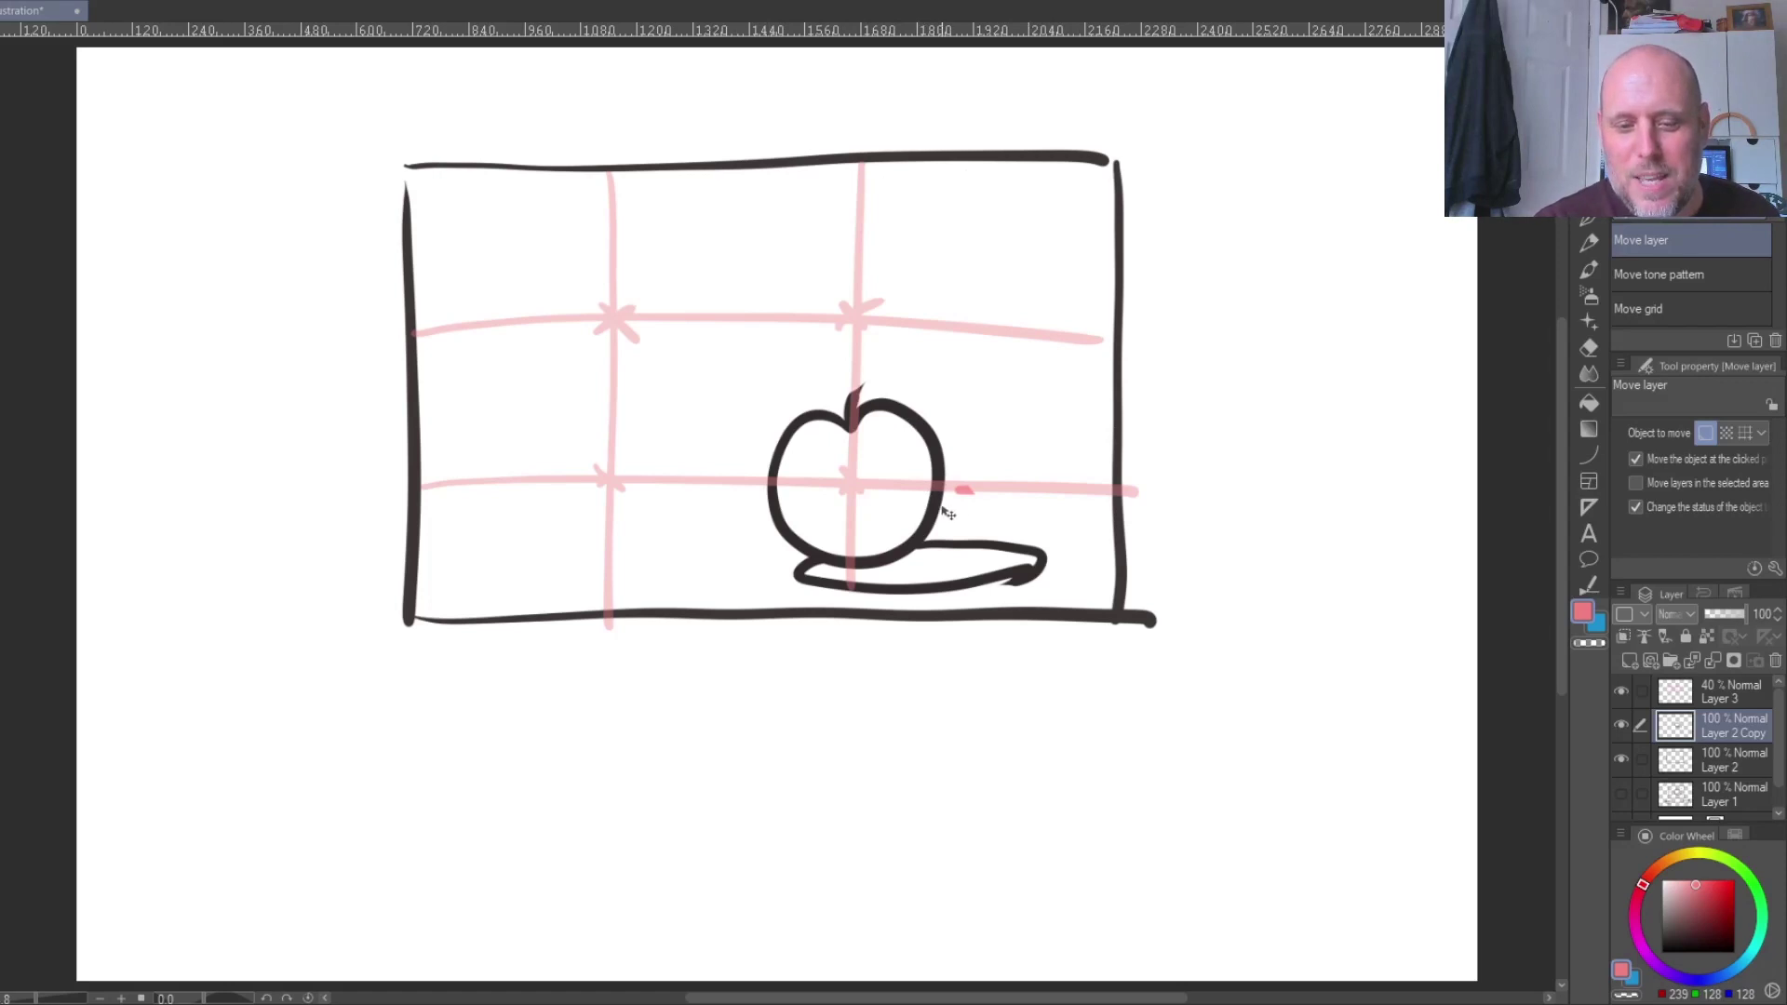
mouse_move(930, 526)
left_mouse_down()
mouse_move(932, 370)
mouse_move(680, 365)
left_mouse_up()
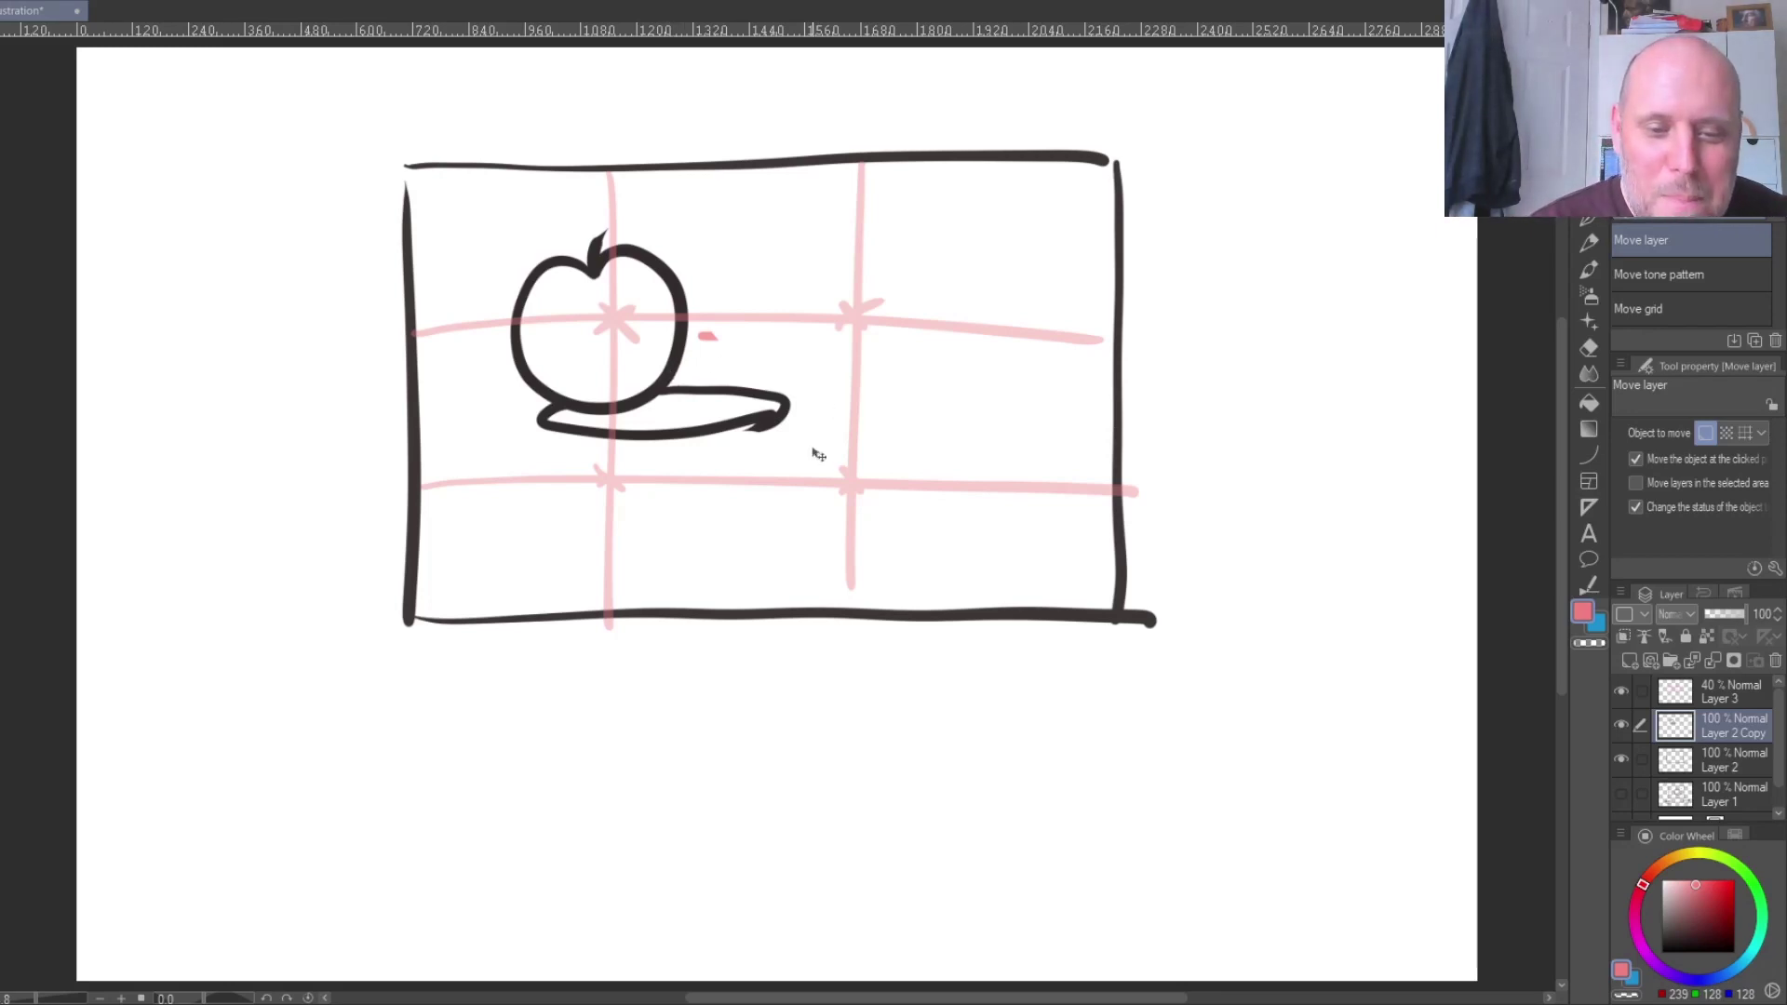
left_click_drag(672, 375, 805, 439)
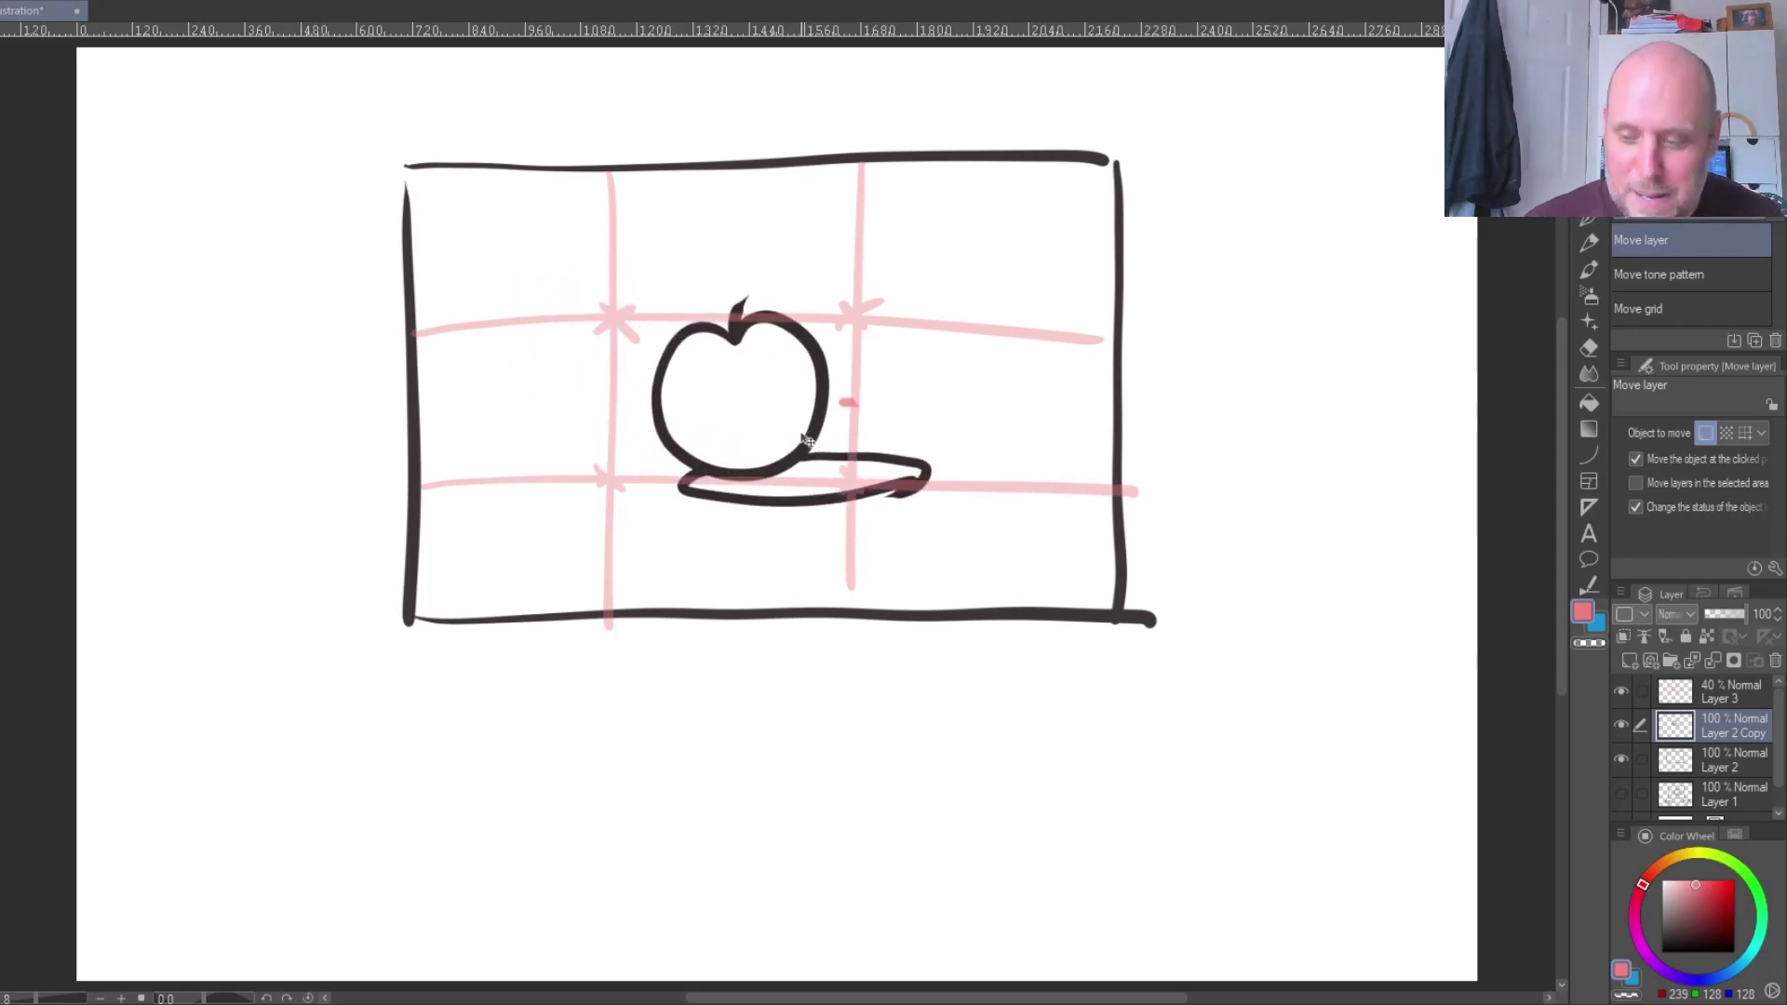
- Hide the grid, apple and frame layers and add new empty layers, leaving one on top for drawing
left_click(1621, 719)
left_click(1620, 703)
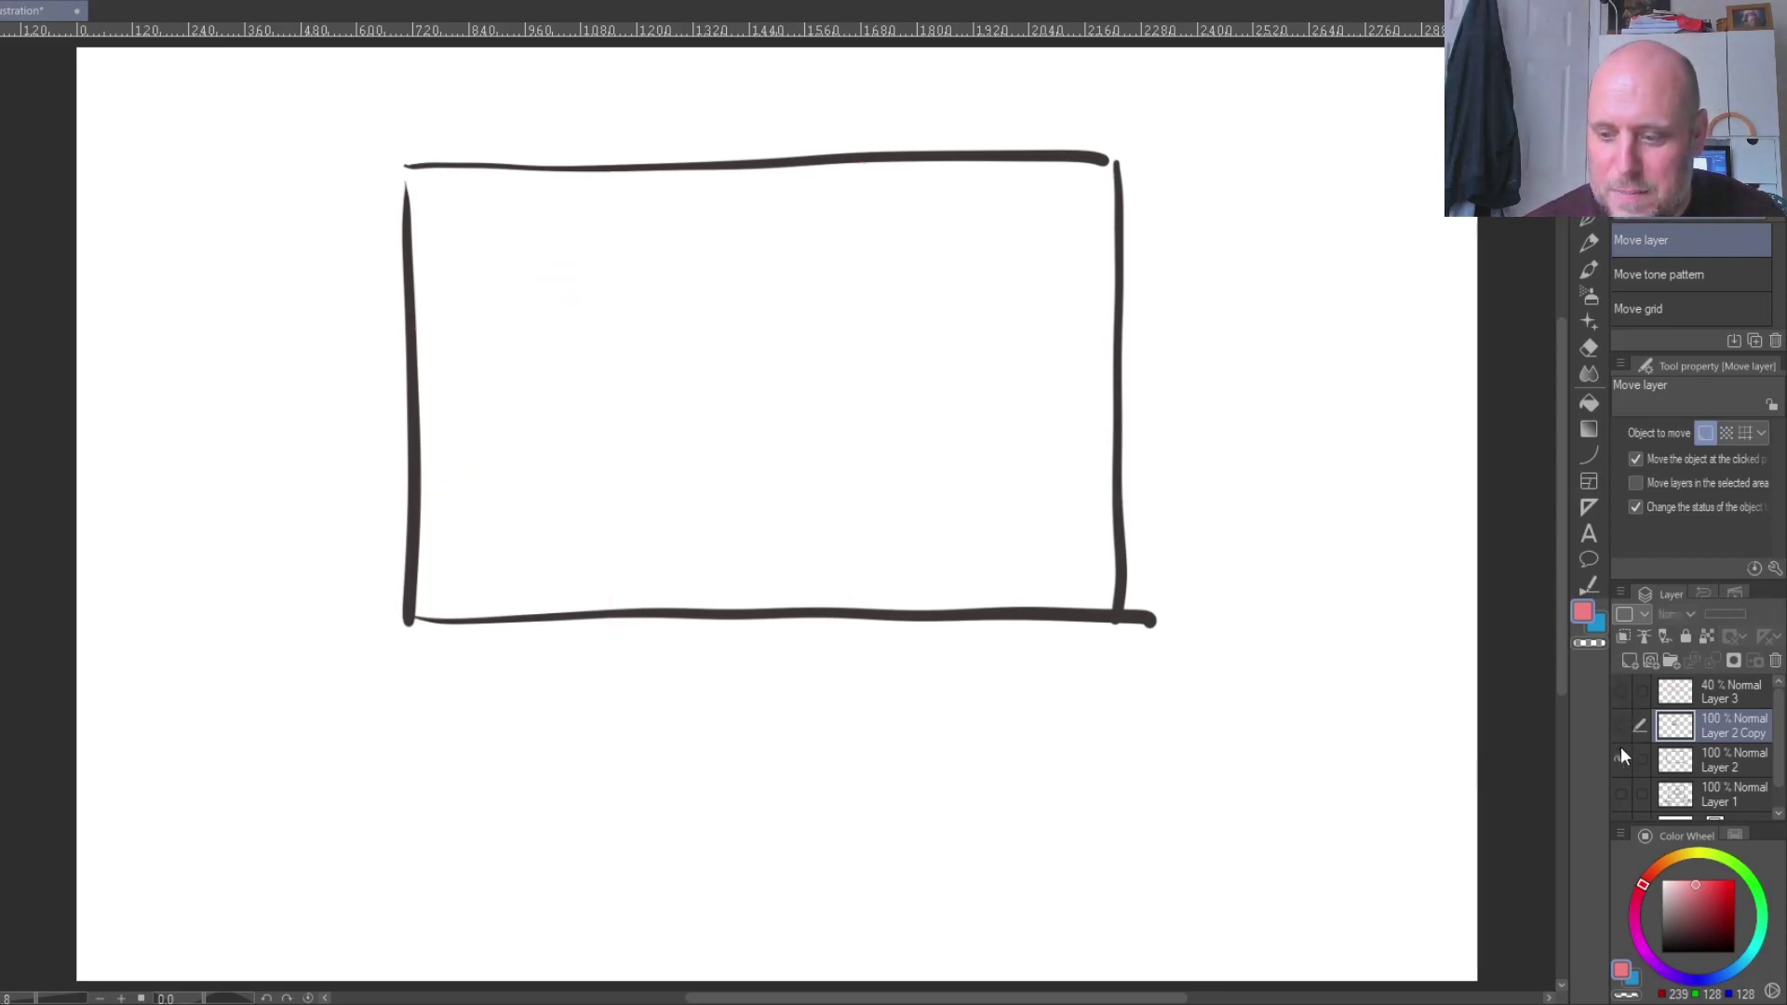
left_click(1621, 756)
left_click(1628, 660)
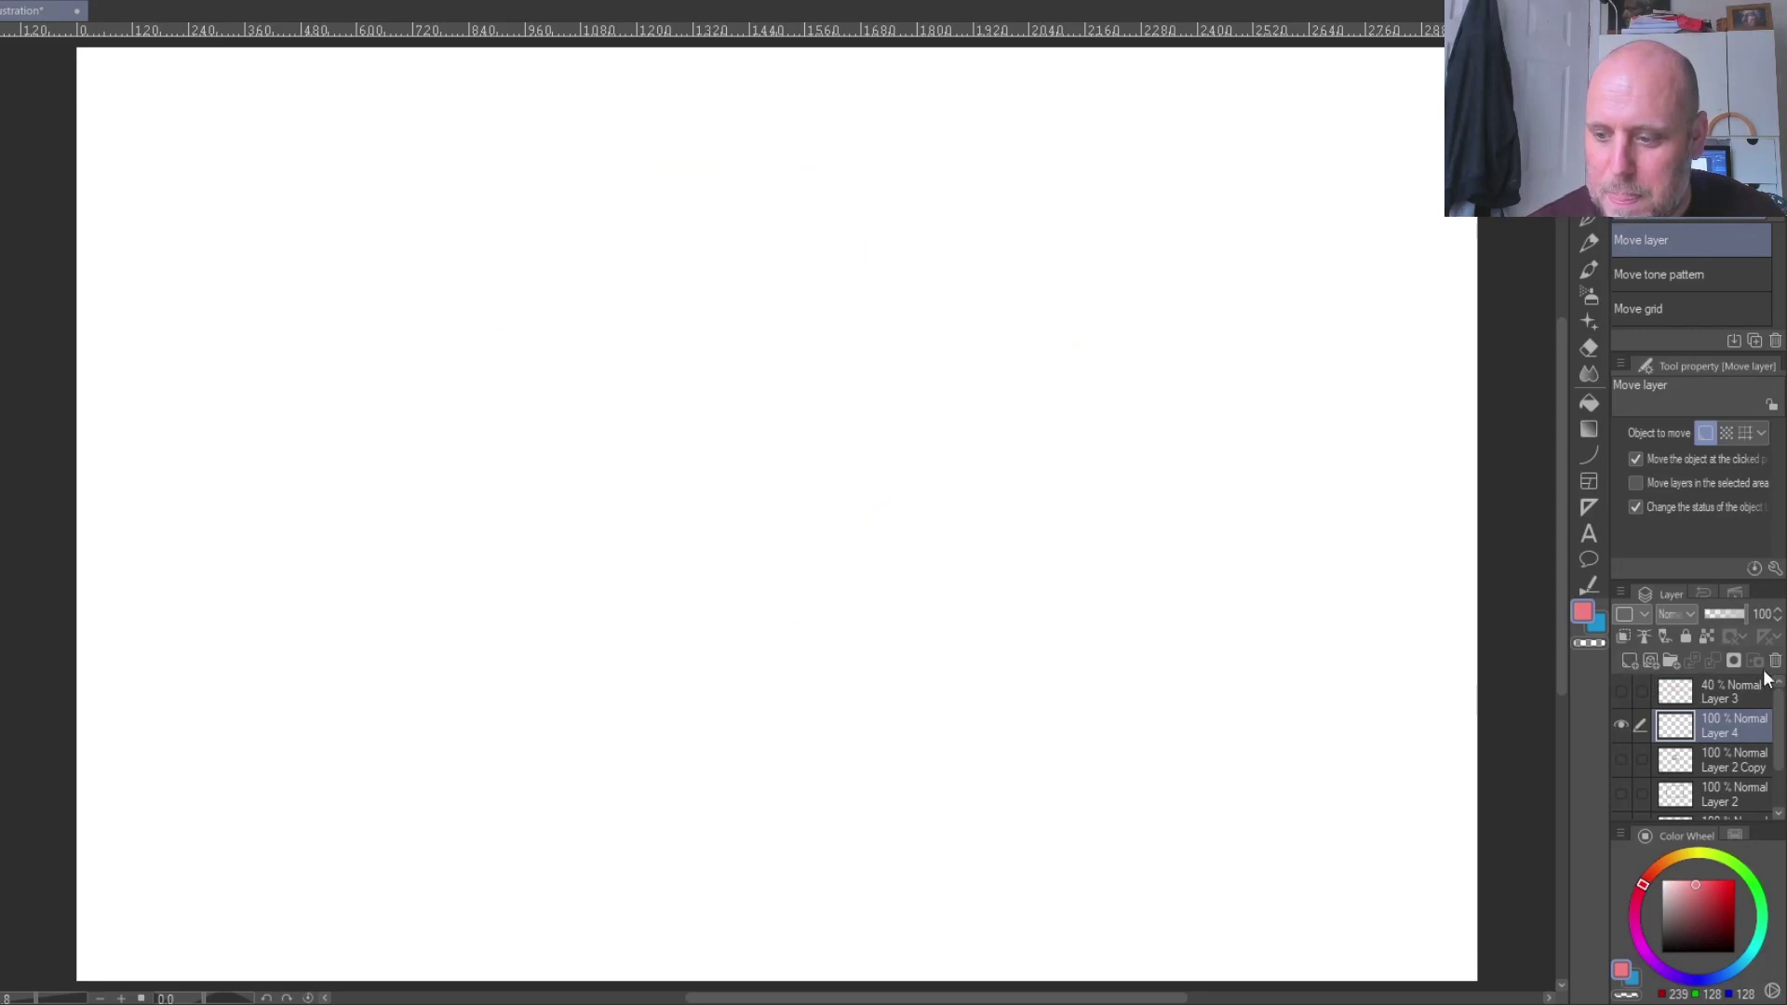
key("ctrl+shift+n")
key("p")
left_click_drag(344, 242, 350, 358)
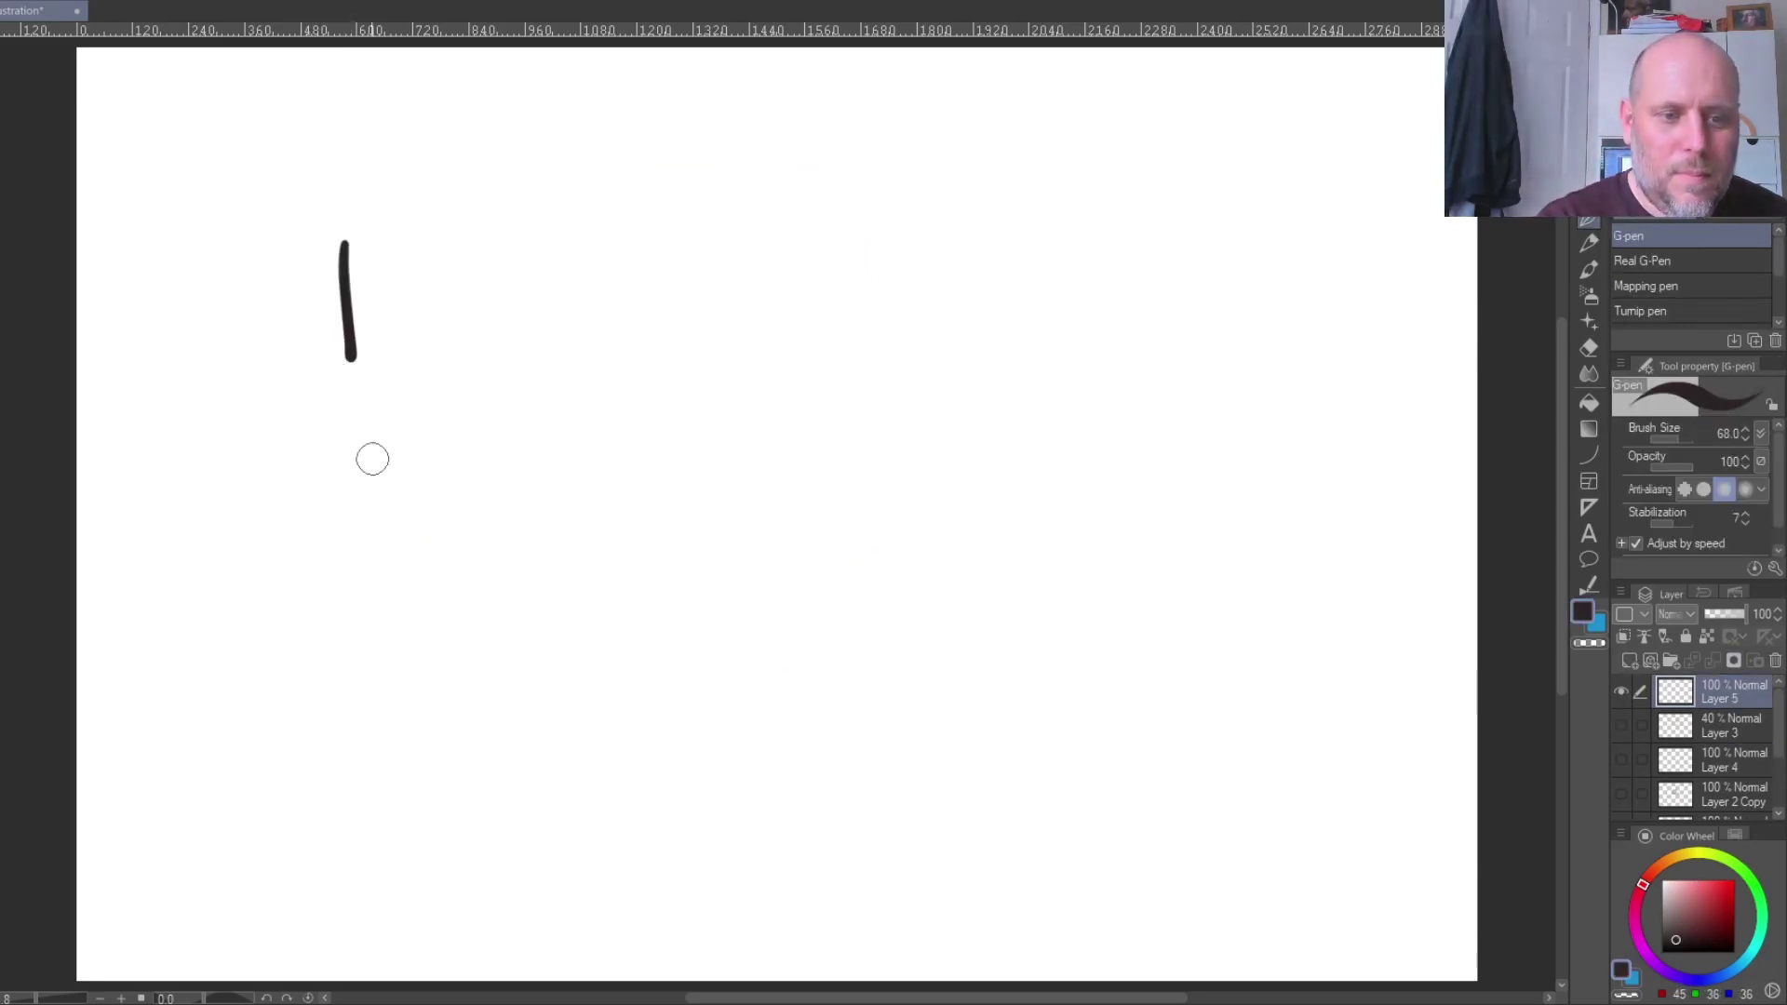
key("ctrl+z")
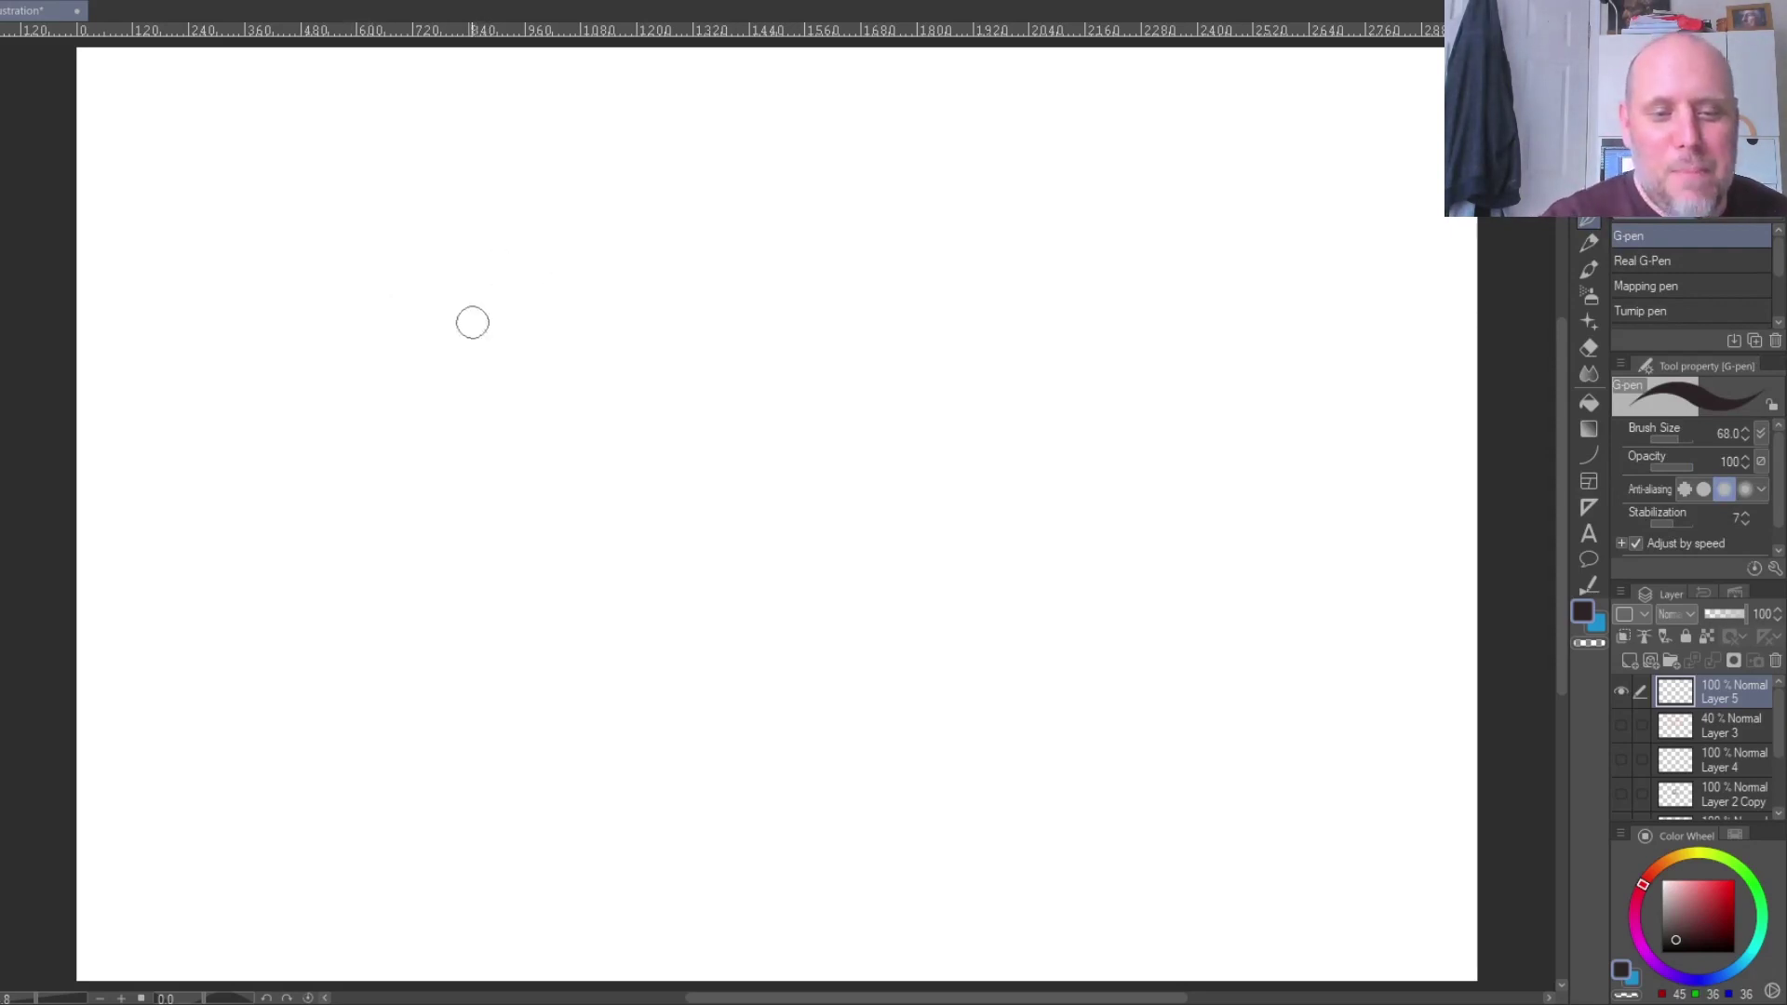
- Draw a large rectangular frame with the G-pen across the upper middle of the canvas
left_click_drag(432, 205, 443, 646)
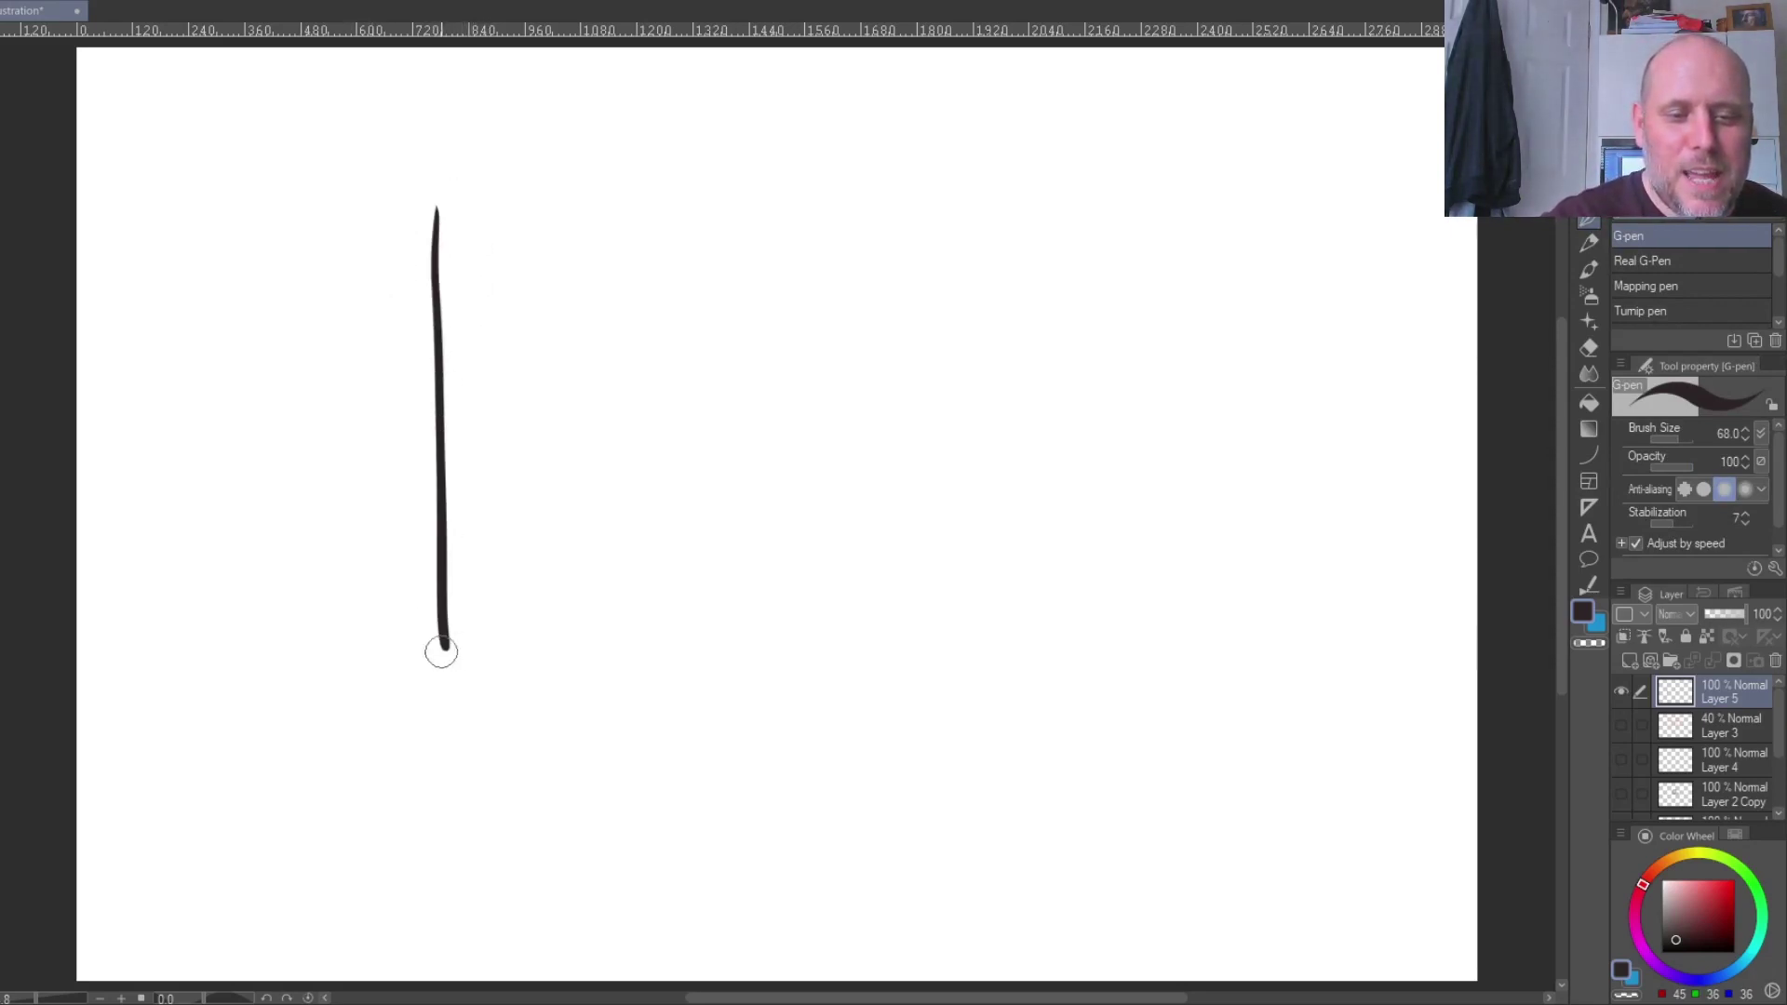
mouse_move(437, 211)
left_mouse_down()
mouse_move(634, 184)
mouse_move(1108, 179)
mouse_move(1120, 670)
left_mouse_up()
mouse_move(435, 639)
left_mouse_down()
mouse_move(1037, 646)
mouse_move(1146, 629)
mouse_move(1175, 654)
left_mouse_up()
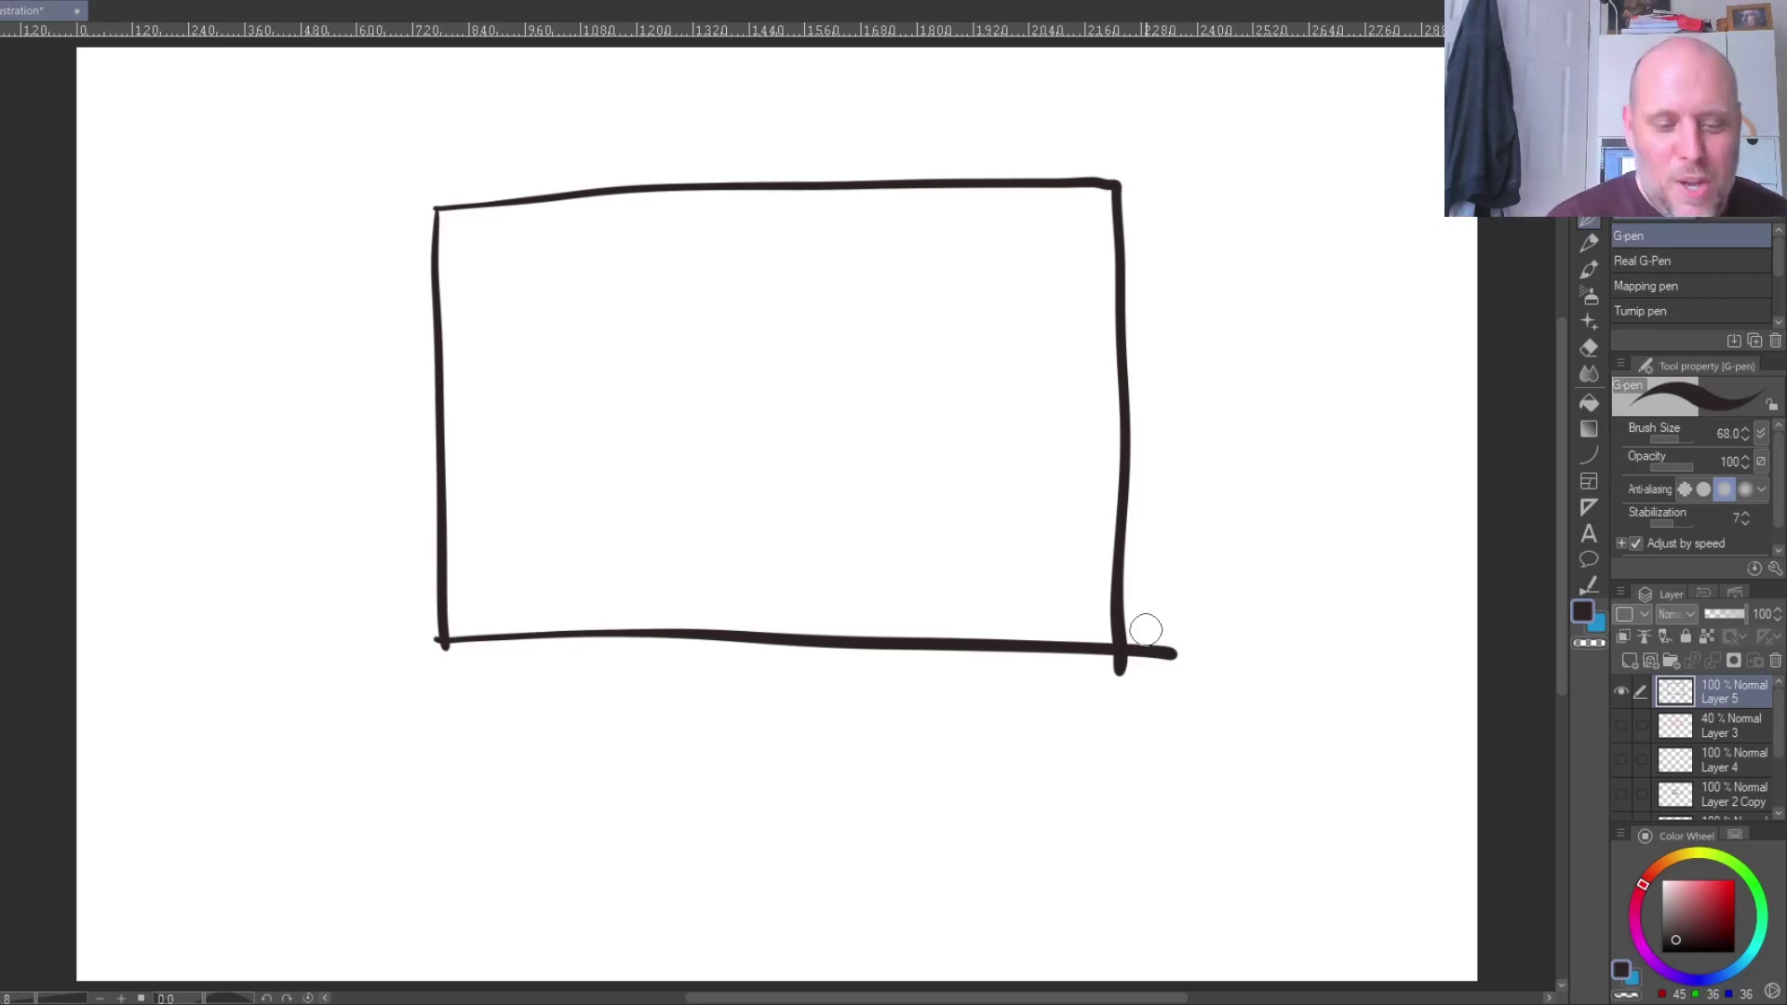
- Handwrite the label "1. CLOSE UP." below the frame
left_click_drag(278, 672, 281, 735)
left_click(319, 736)
mouse_move(385, 700)
left_mouse_down()
mouse_move(407, 744)
mouse_move(450, 739)
mouse_move(471, 704)
mouse_move(506, 712)
mouse_move(517, 747)
left_mouse_up()
mouse_move(572, 698)
left_mouse_down()
mouse_move(710, 734)
mouse_move(774, 717)
left_mouse_up()
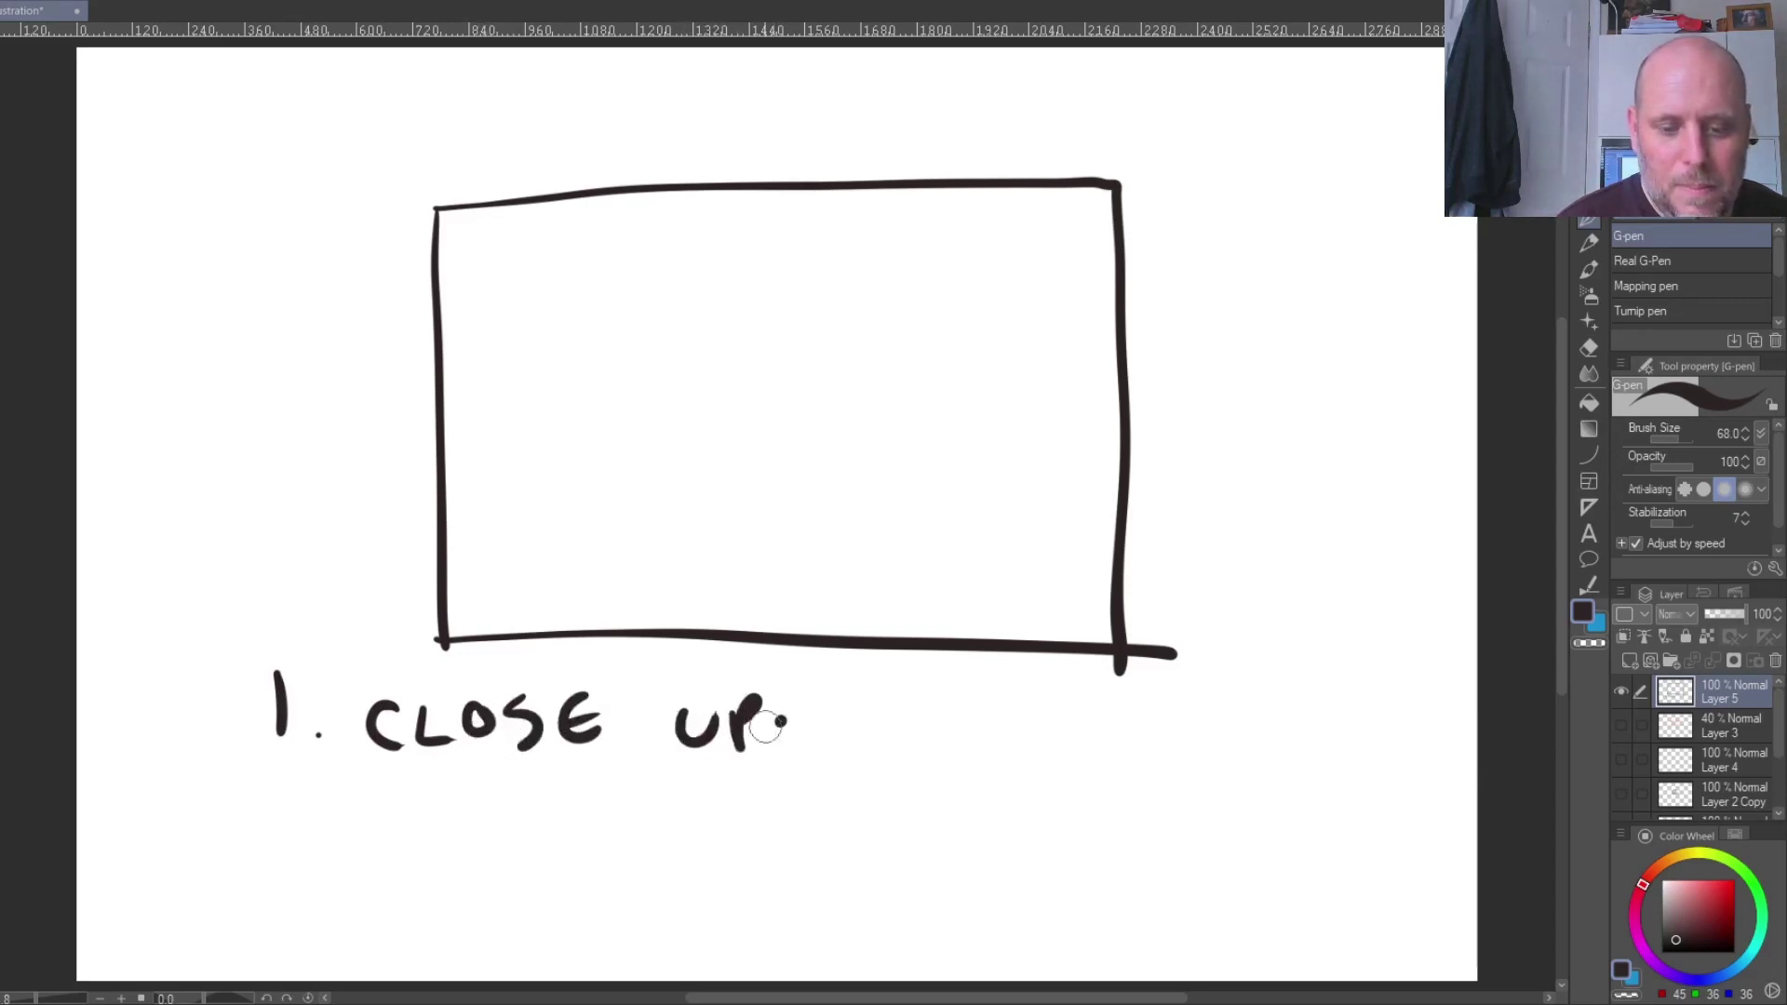
- Try a close-up apple with a curved stem, cropped by the frame's lower-right corner, and undo it
mouse_move(680, 624)
left_mouse_down()
mouse_move(640, 469)
mouse_move(718, 388)
mouse_move(787, 358)
mouse_move(807, 372)
mouse_move(774, 291)
mouse_move(715, 288)
mouse_move(732, 252)
mouse_move(789, 268)
mouse_move(820, 305)
mouse_move(833, 390)
mouse_move(808, 406)
mouse_move(869, 394)
mouse_move(875, 334)
mouse_move(1010, 309)
mouse_move(1123, 396)
mouse_move(1113, 466)
left_mouse_up()
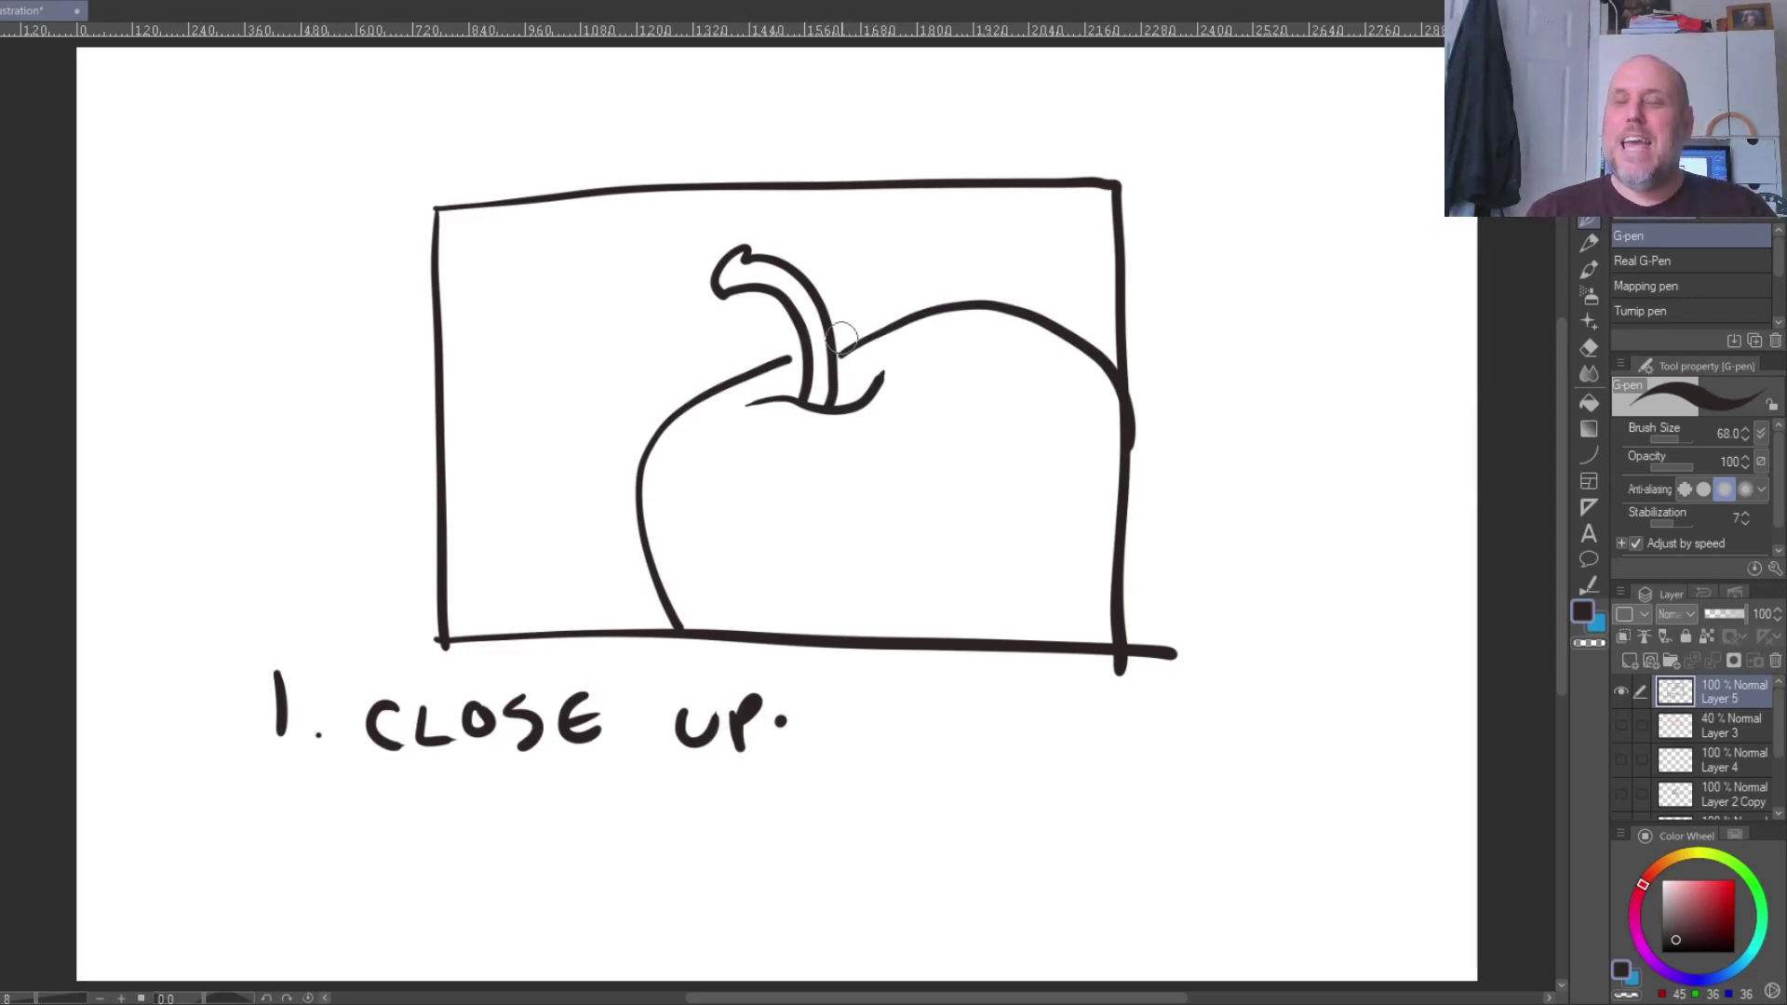
key("ctrl+z")
key("ctrl+z")
key("ctrl+z")
key("ctrl+z")
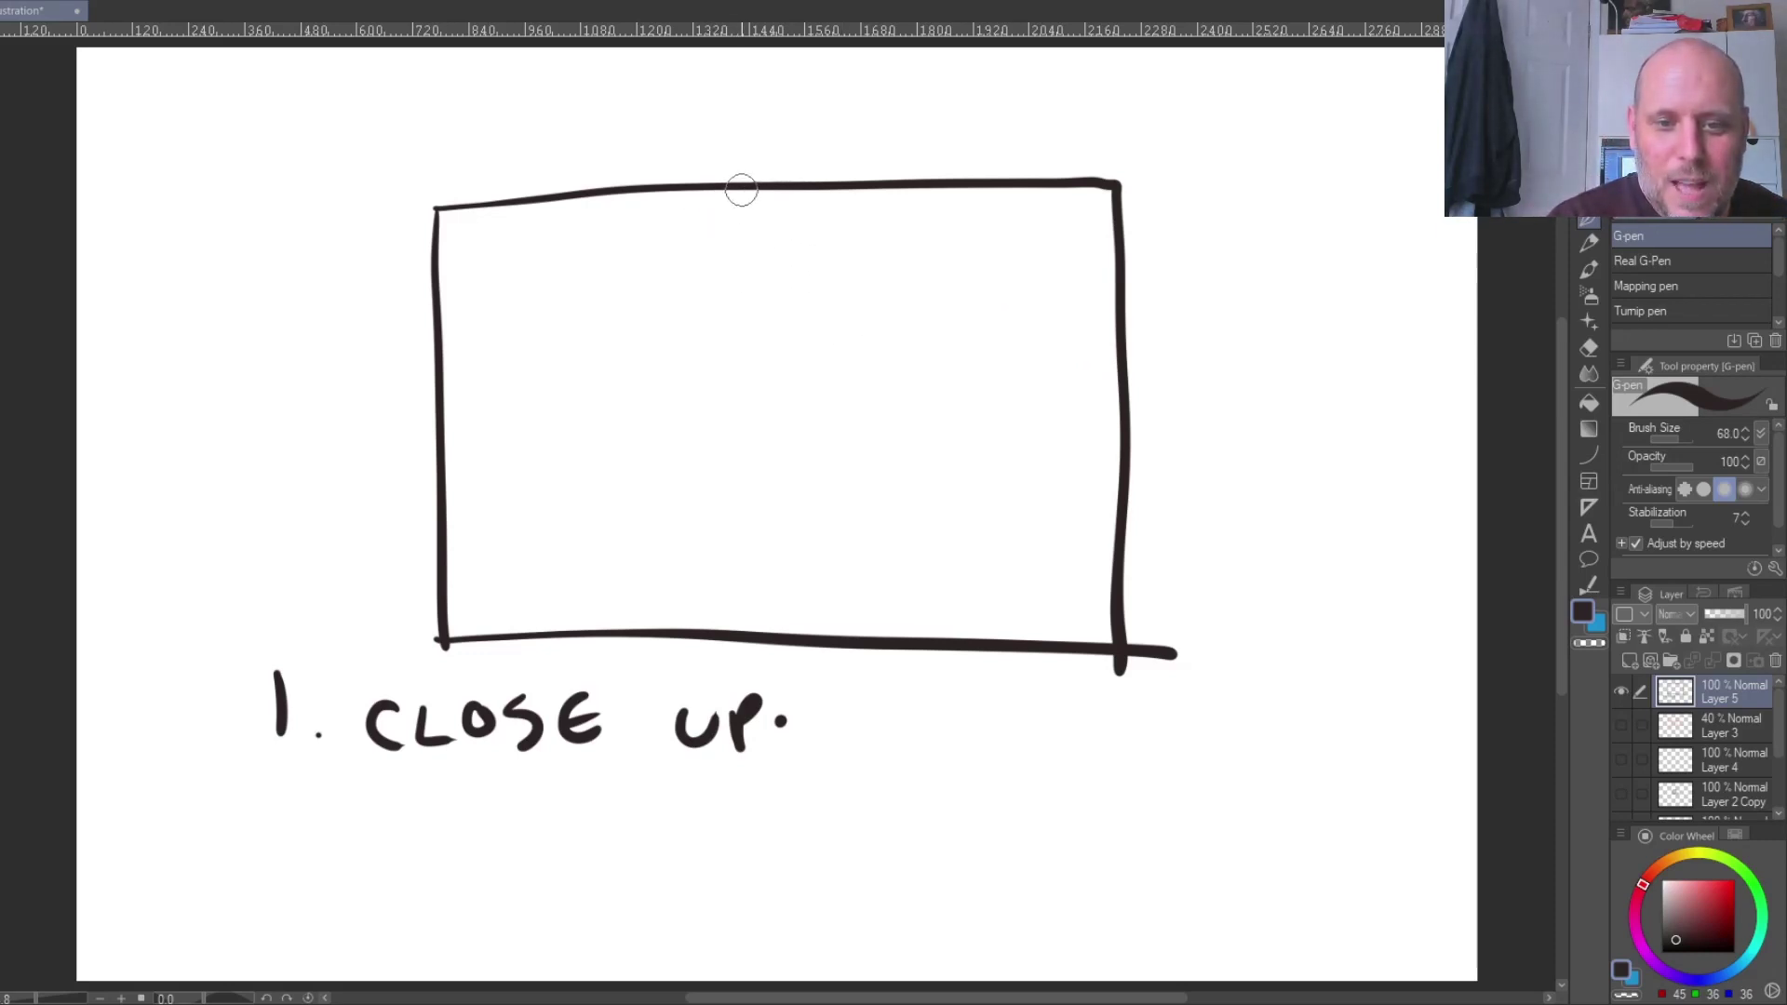
- Sketch a close-up face cropped by the frame's upper edge, with eyes, nose, ears, neck and a hint of a mouth
mouse_move(720, 191)
left_mouse_down()
mouse_move(686, 279)
mouse_move(933, 558)
mouse_move(1016, 196)
left_mouse_up()
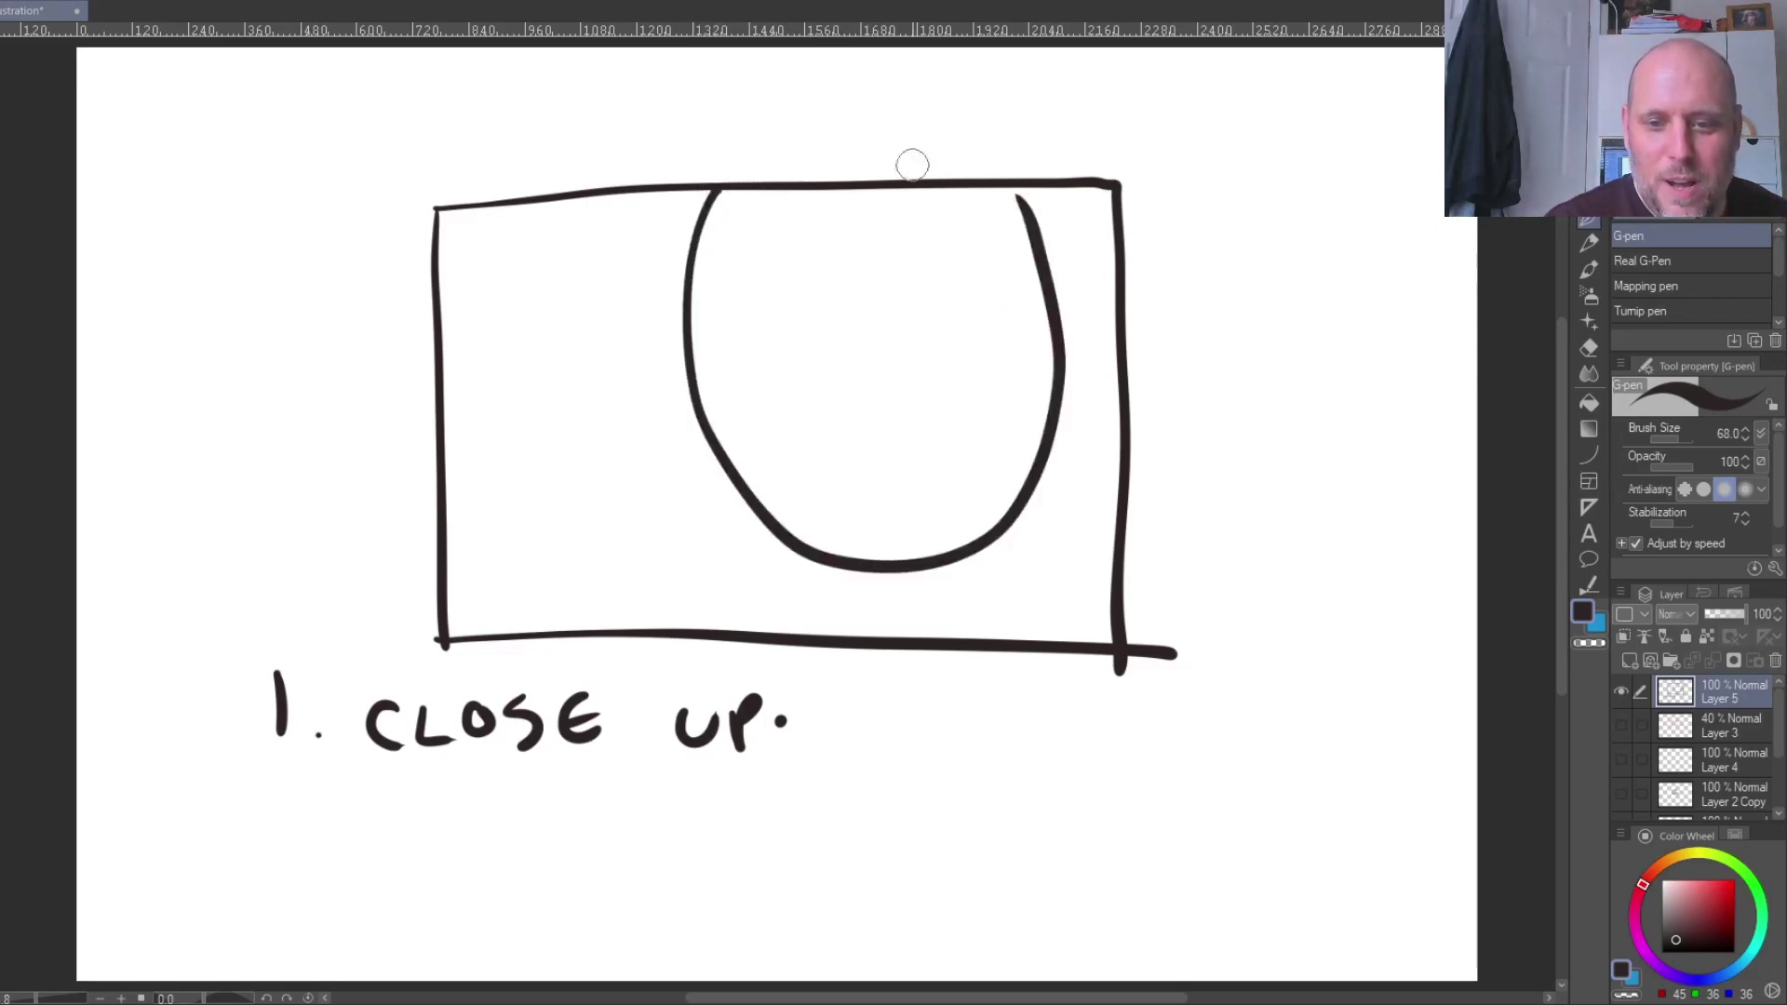
left_click_drag(745, 249, 912, 361)
mouse_move(921, 230)
left_mouse_down()
mouse_move(975, 221)
mouse_move(994, 240)
left_mouse_up()
mouse_move(987, 261)
left_mouse_down()
mouse_move(958, 260)
mouse_move(988, 270)
left_mouse_up()
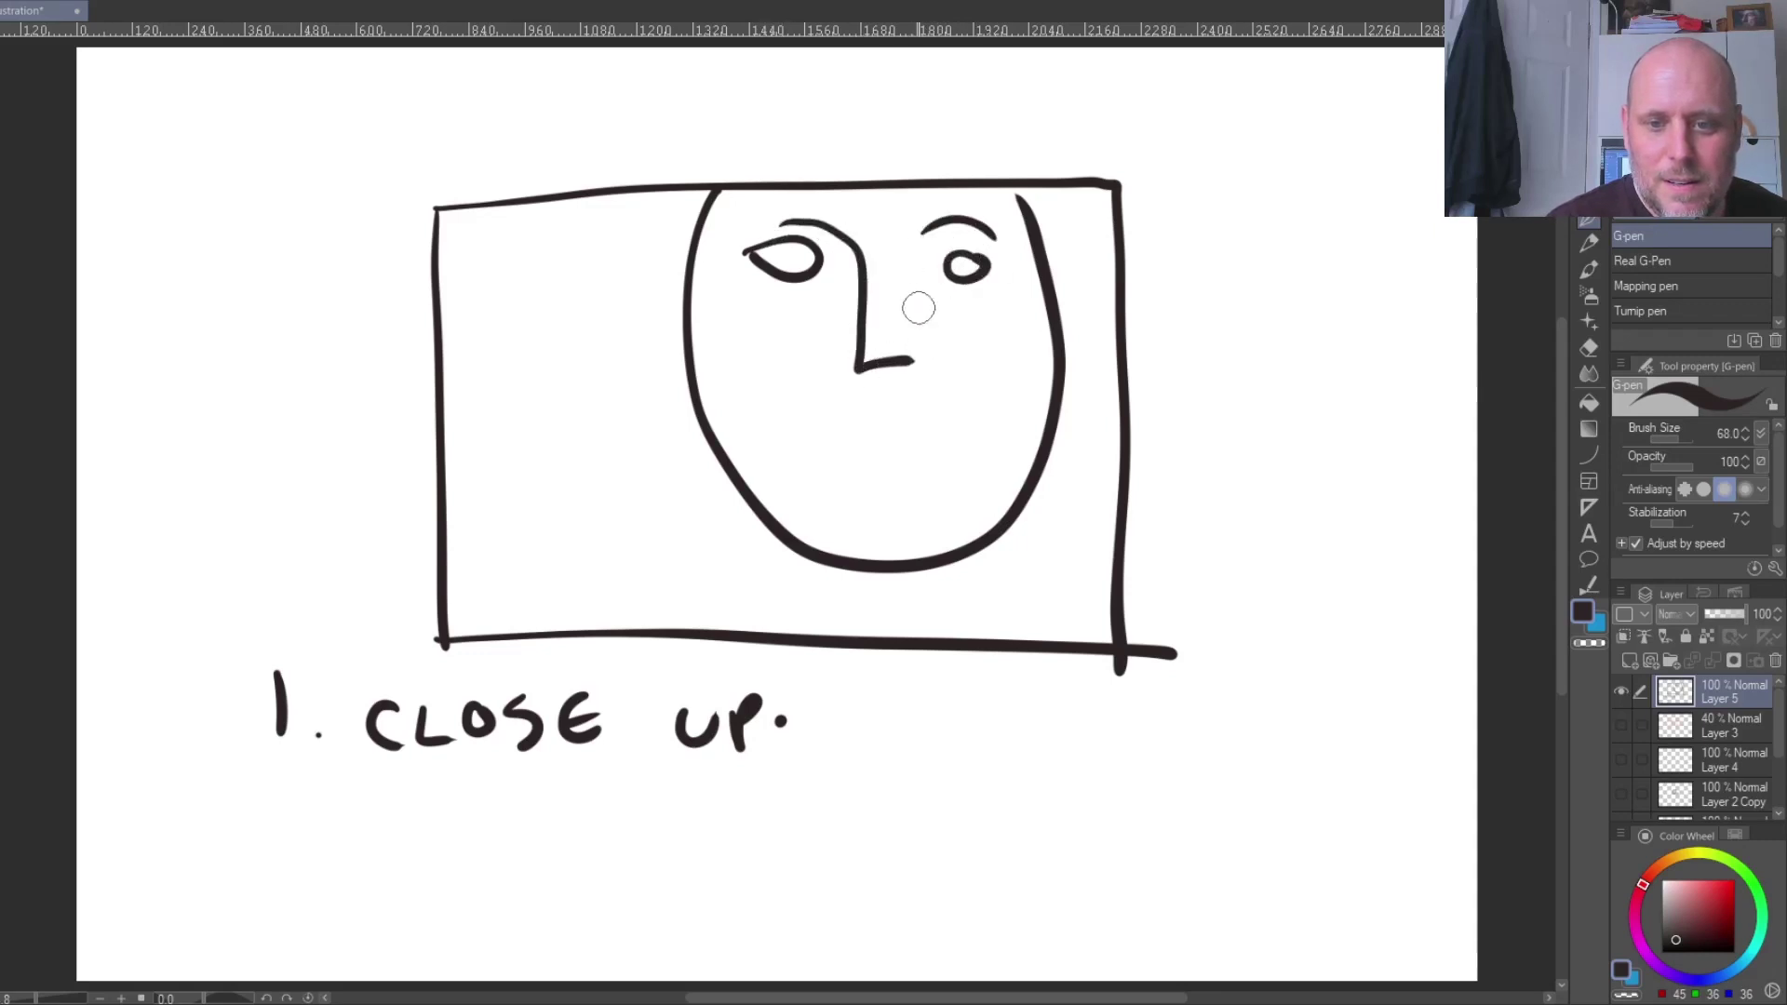
left_click_drag(682, 322, 700, 418)
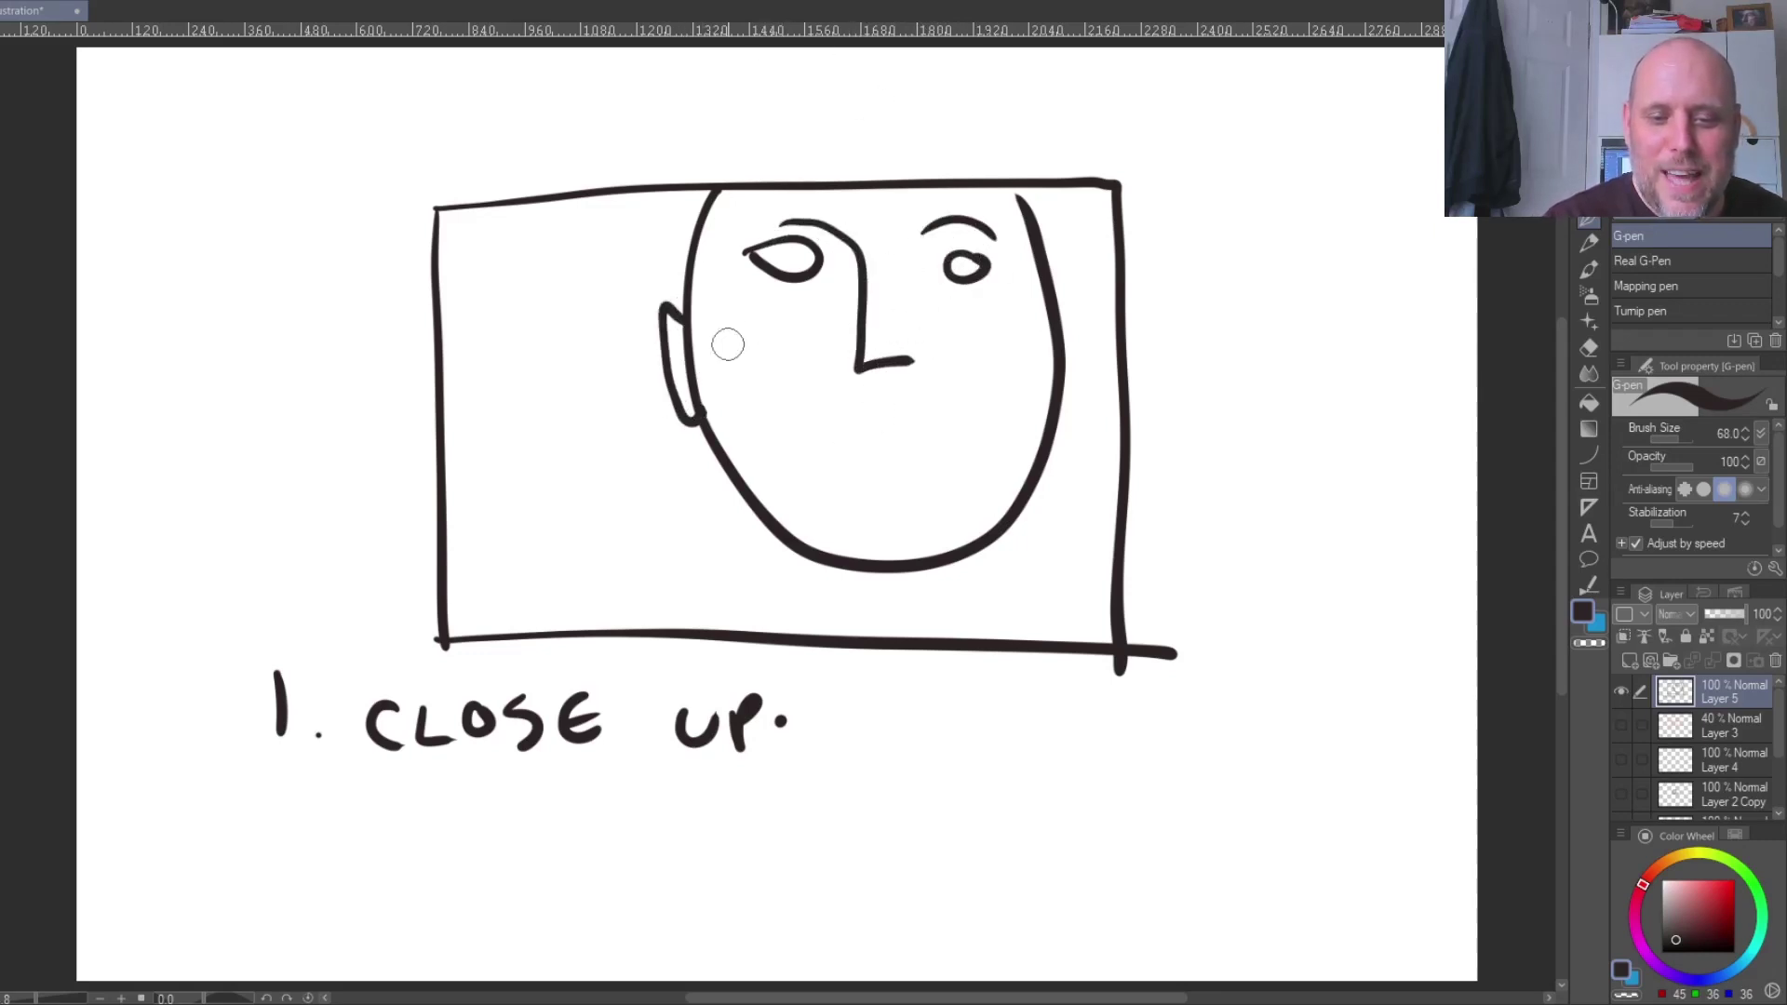
left_click_drag(1056, 300, 1063, 386)
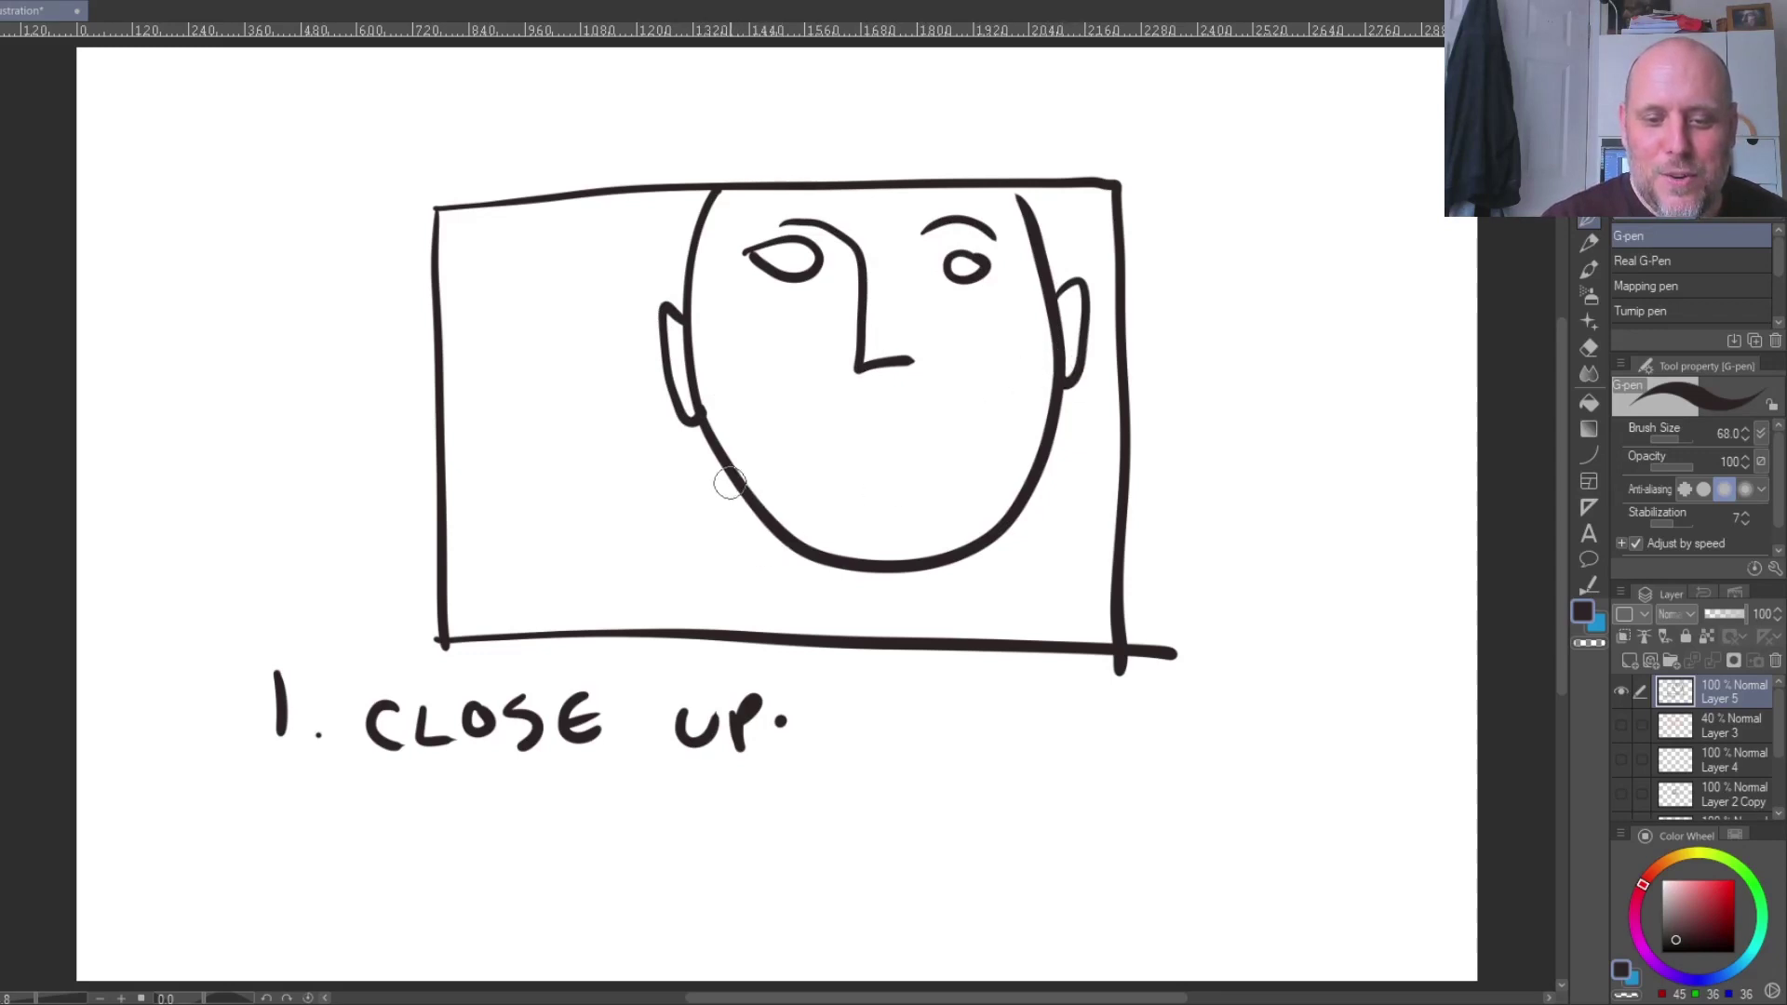
left_click_drag(729, 482, 814, 657)
left_click_drag(1020, 521, 984, 625)
left_click_drag(847, 446, 862, 442)
left_click_drag(918, 443, 936, 438)
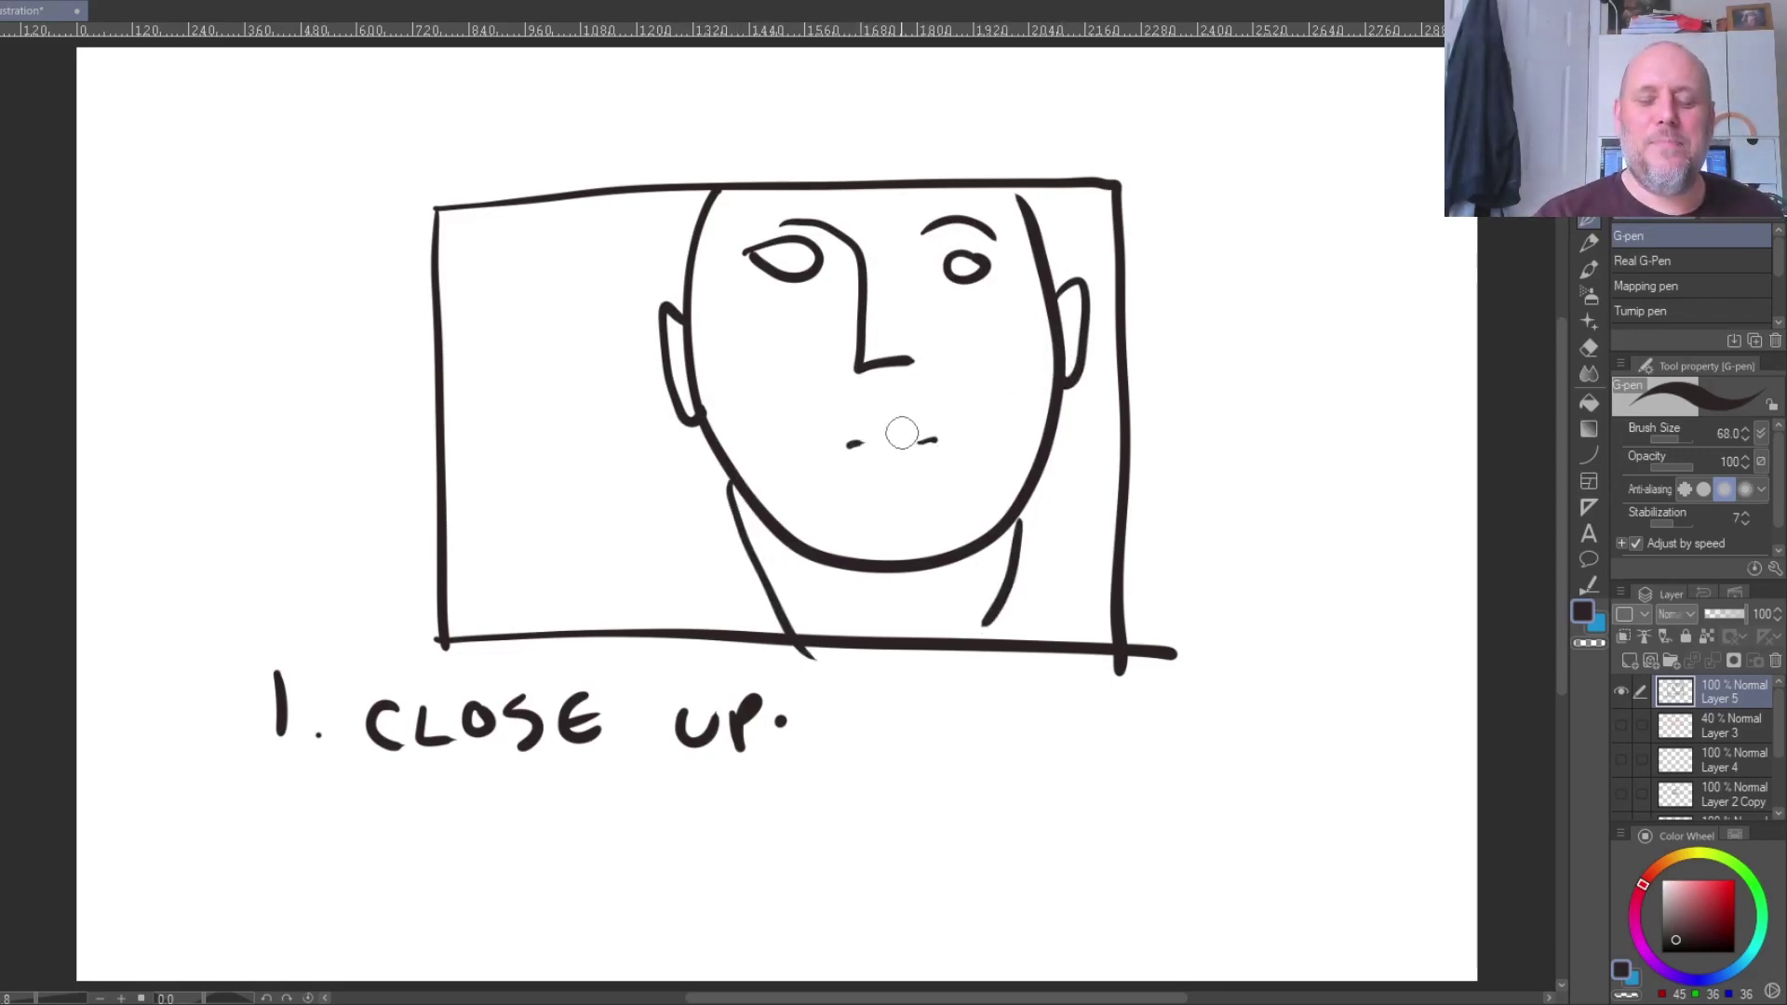
- Undo all strokes of the face sketch, keeping the frame and label
key("ctrl+z")
key("ctrl+z")
key("ctrl+z")
key("ctrl+z")
key("ctrl+z")
key("ctrl+z")
key("ctrl+z")
key("ctrl+z")
key("ctrl+z")
key("ctrl+z")
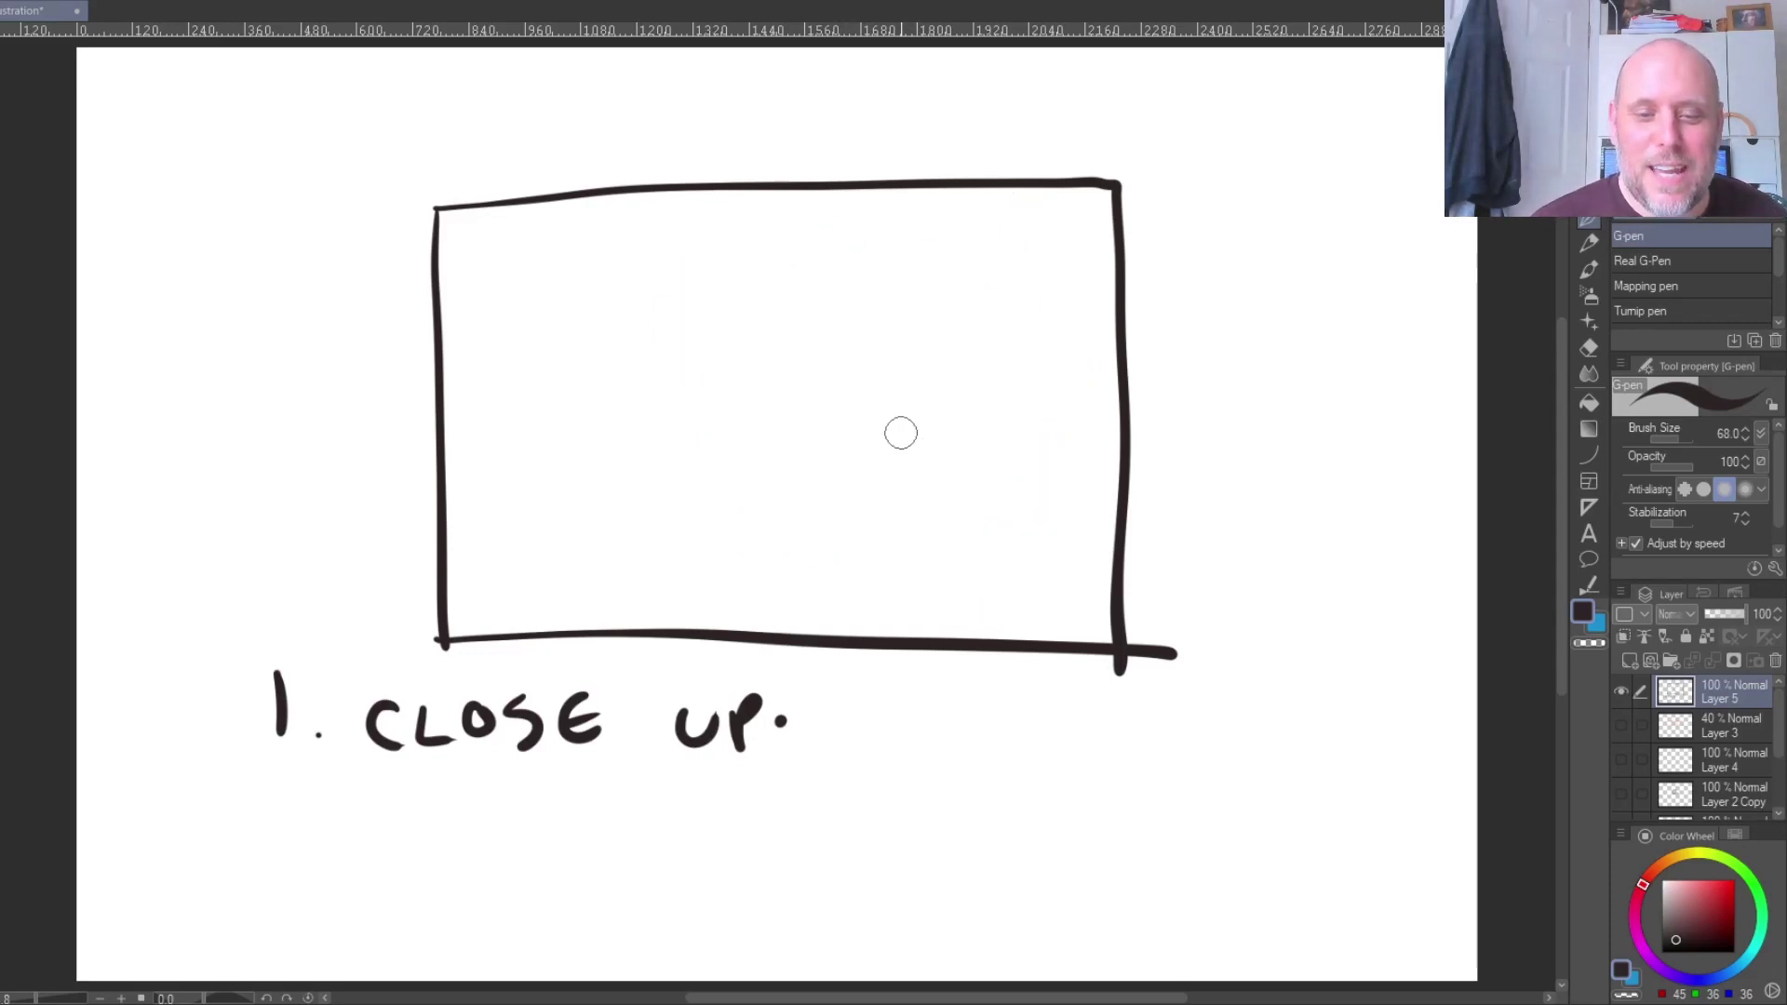
- Try a central oval and overlapping round shapes cropped by the frame's edges, undoing each trial
mouse_move(818, 347)
left_mouse_down()
mouse_move(686, 467)
mouse_move(749, 343)
left_mouse_up()
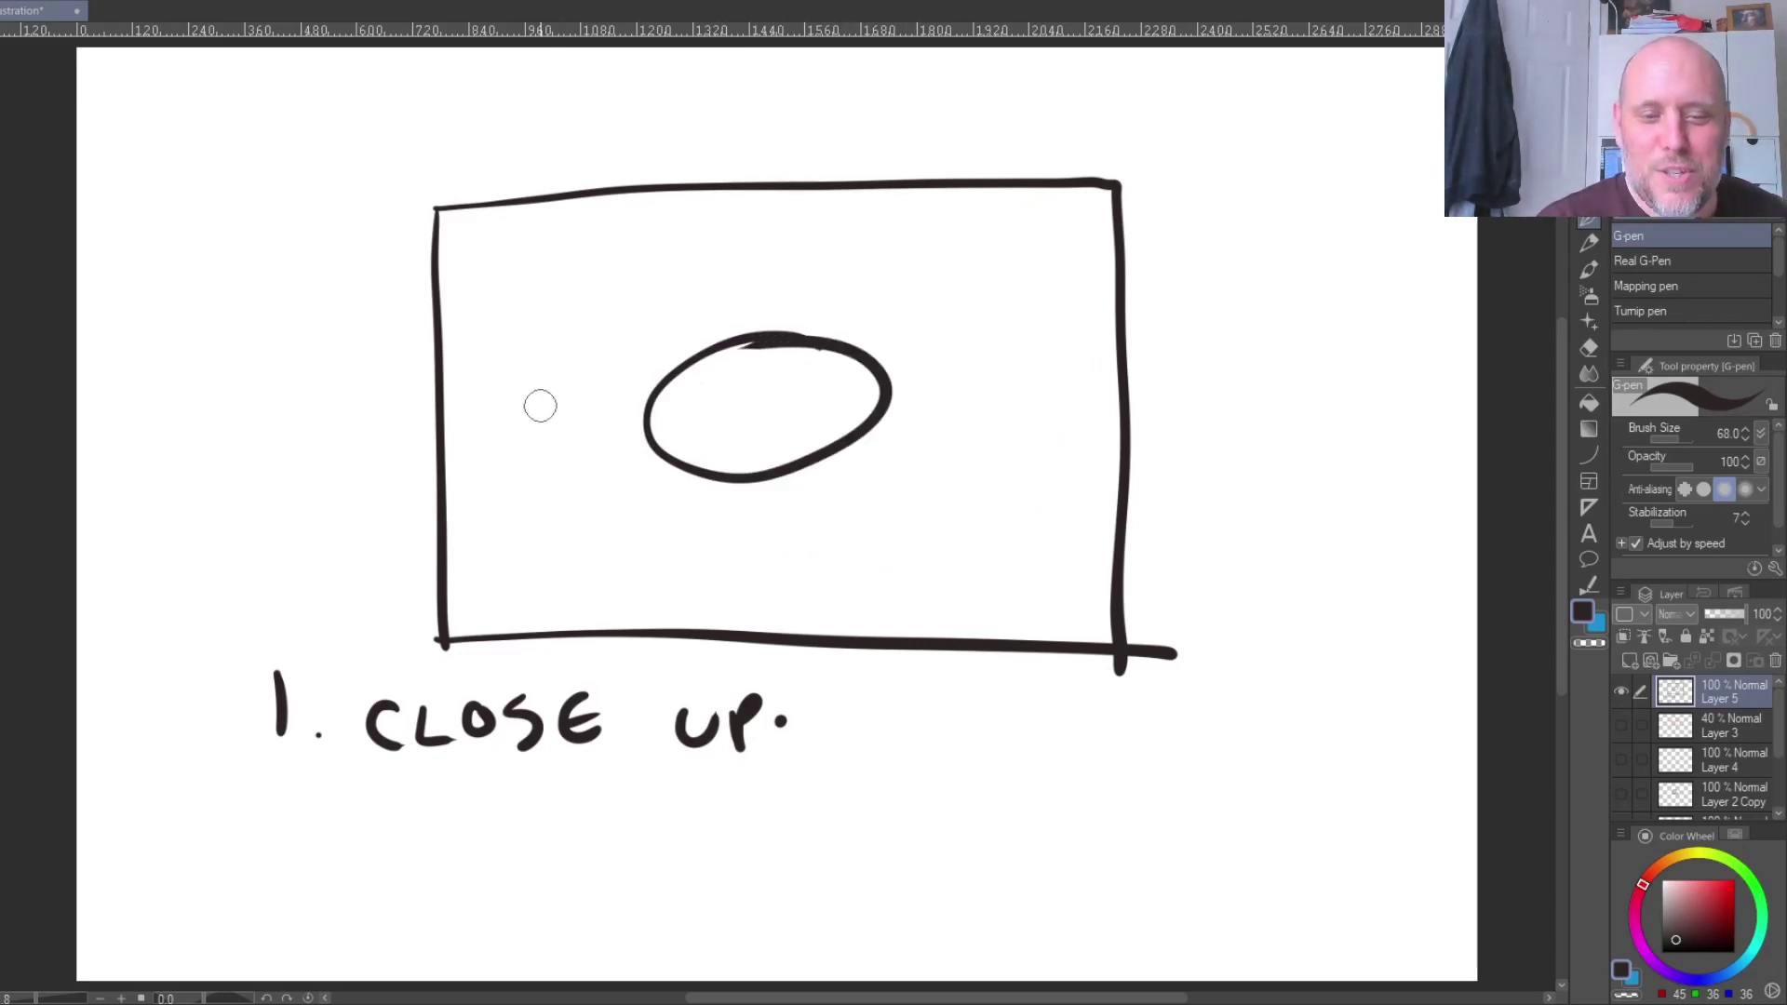
key("ctrl+z")
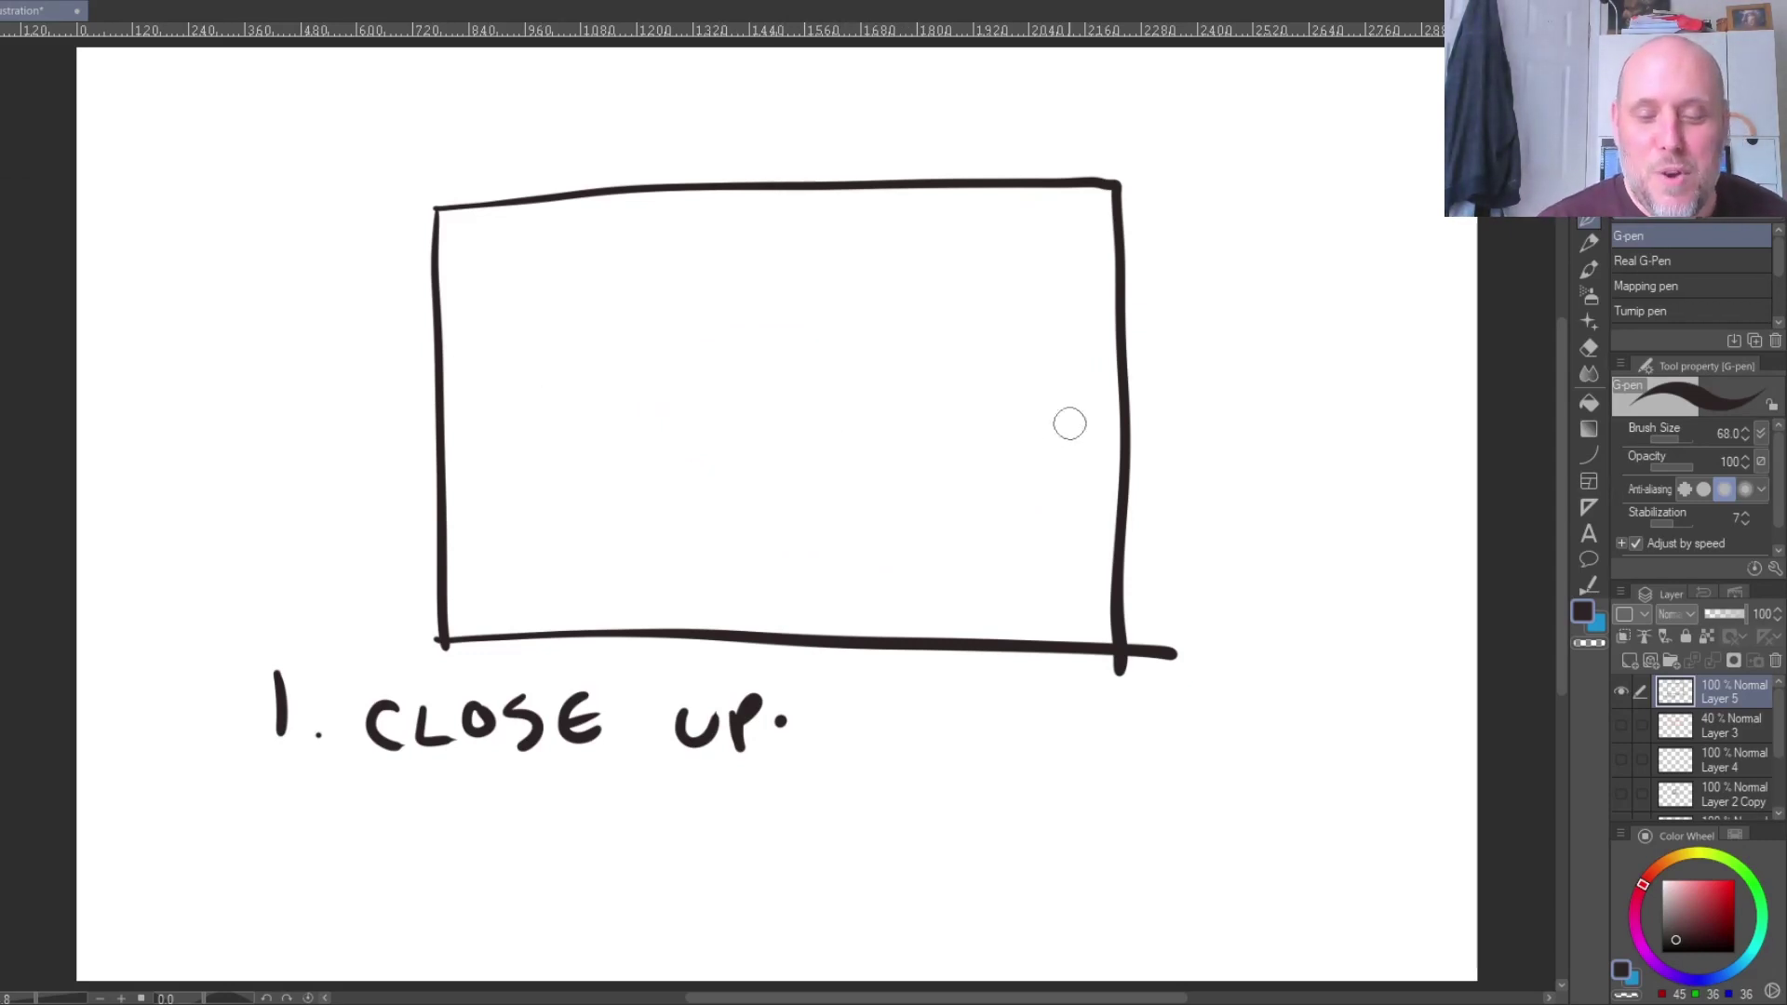
mouse_move(1118, 482)
left_mouse_down()
mouse_move(893, 399)
mouse_move(802, 639)
left_mouse_up()
mouse_move(918, 385)
left_mouse_down()
mouse_move(813, 280)
mouse_move(666, 506)
mouse_move(790, 508)
left_mouse_up()
mouse_move(621, 387)
left_mouse_down()
mouse_move(684, 544)
mouse_move(817, 549)
left_mouse_up()
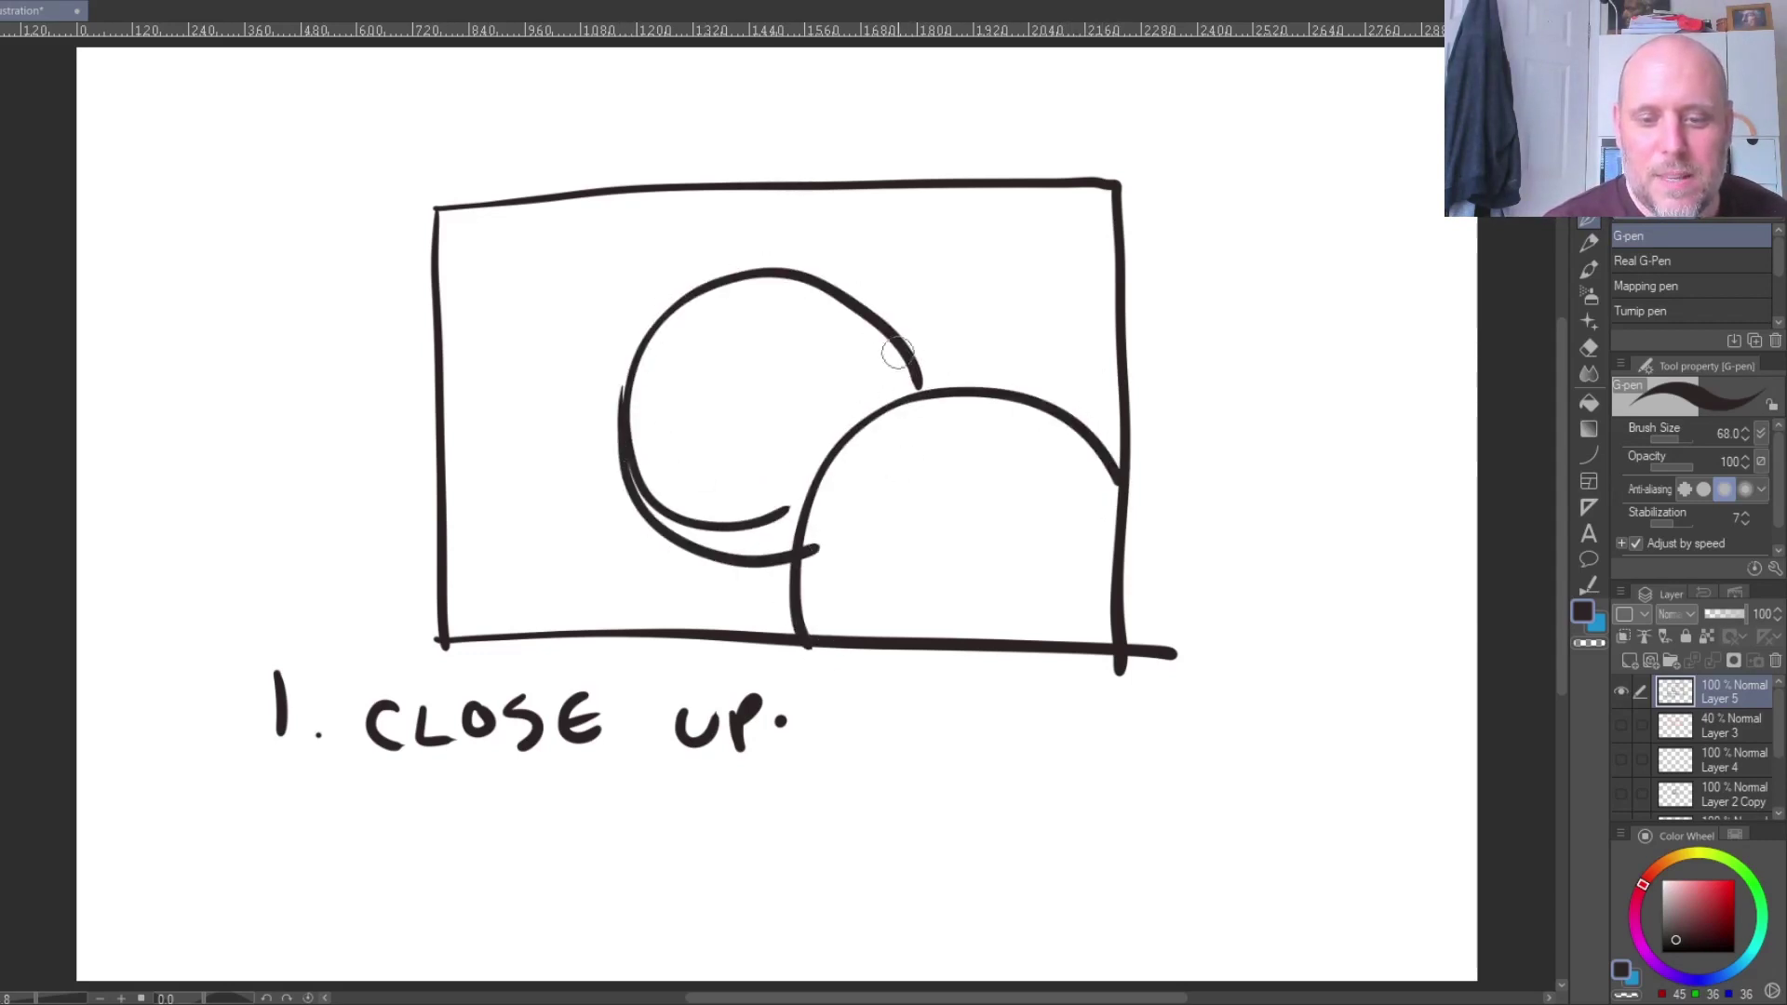
left_click_drag(868, 321, 865, 436)
mouse_move(441, 287)
left_mouse_down()
mouse_move(536, 330)
mouse_move(444, 430)
left_mouse_up()
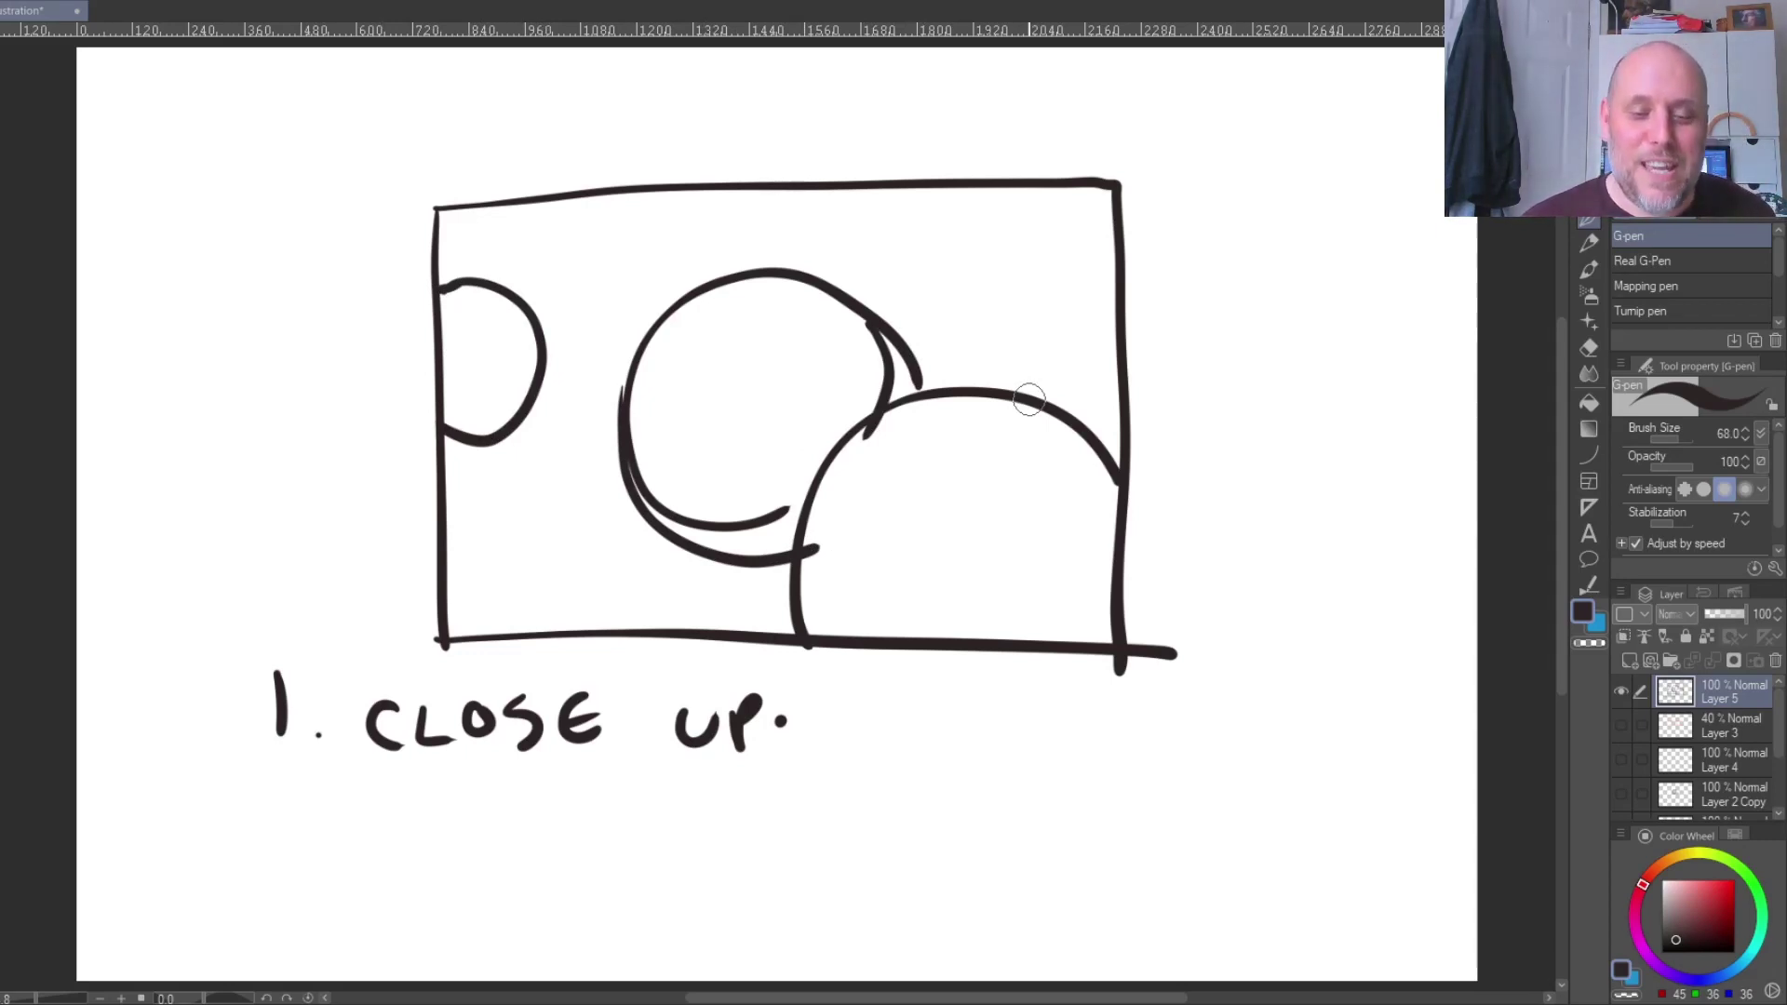
key("ctrl+z")
key("ctrl+z")
key("ctrl+z")
key("ctrl+z")
key("ctrl+z")
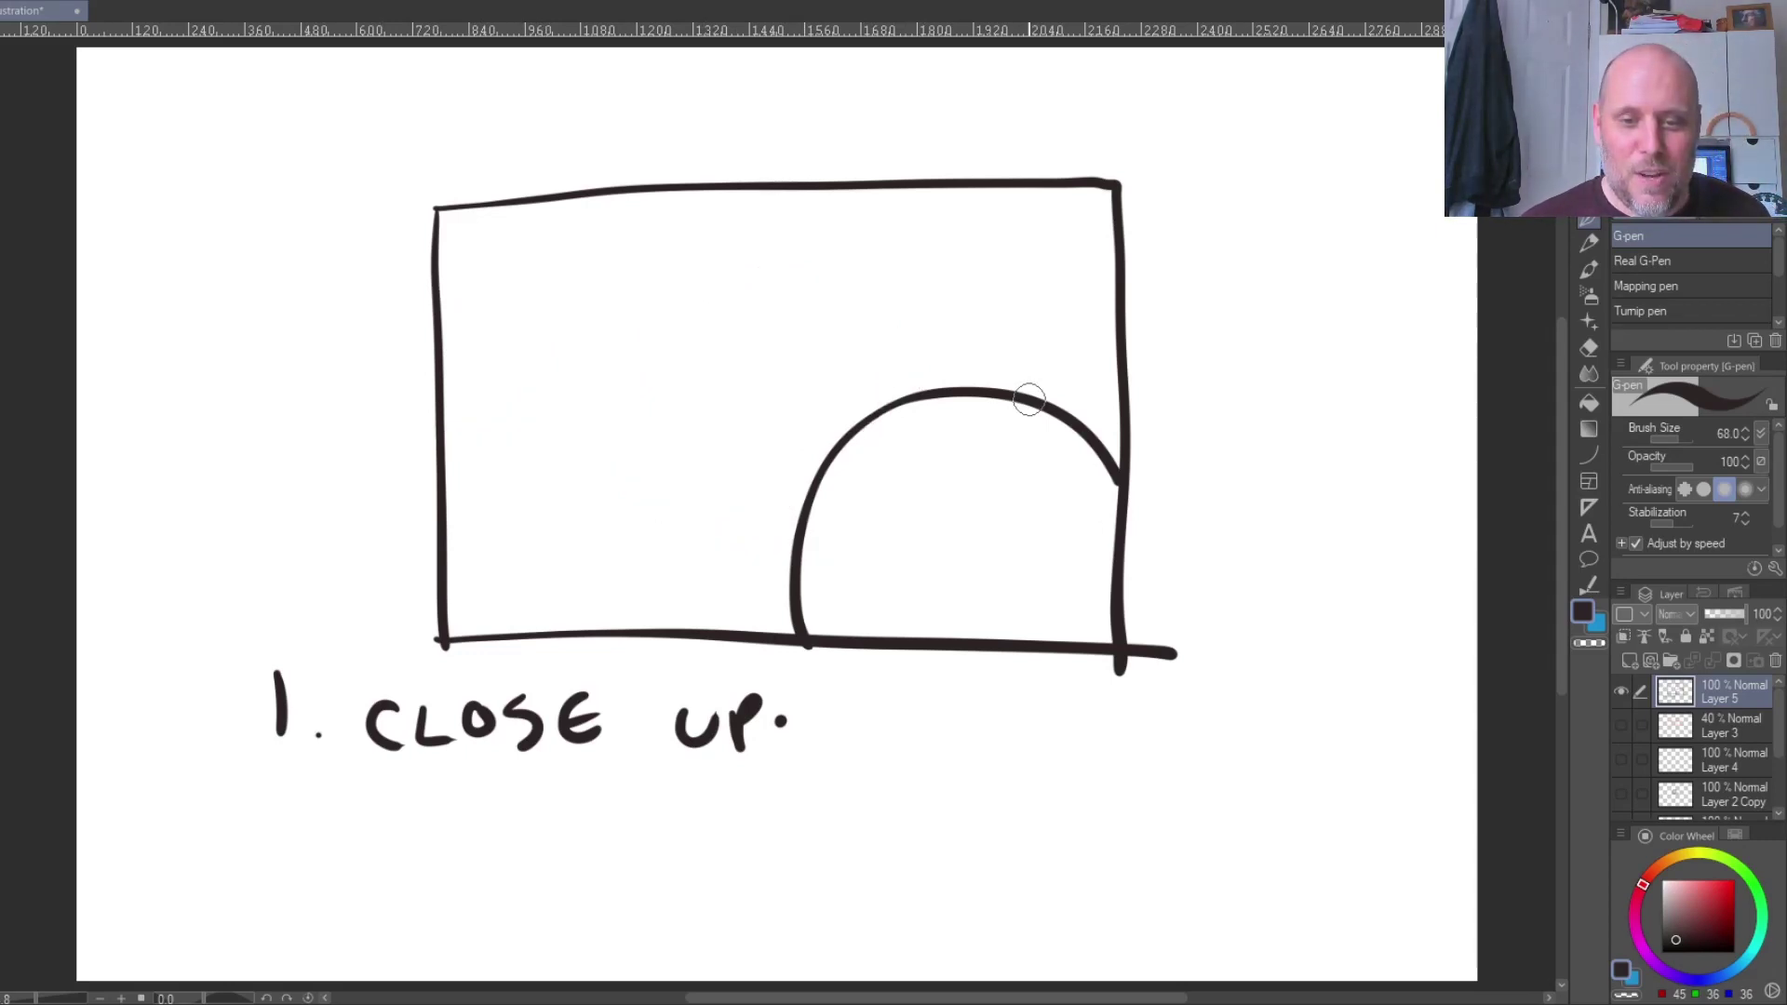
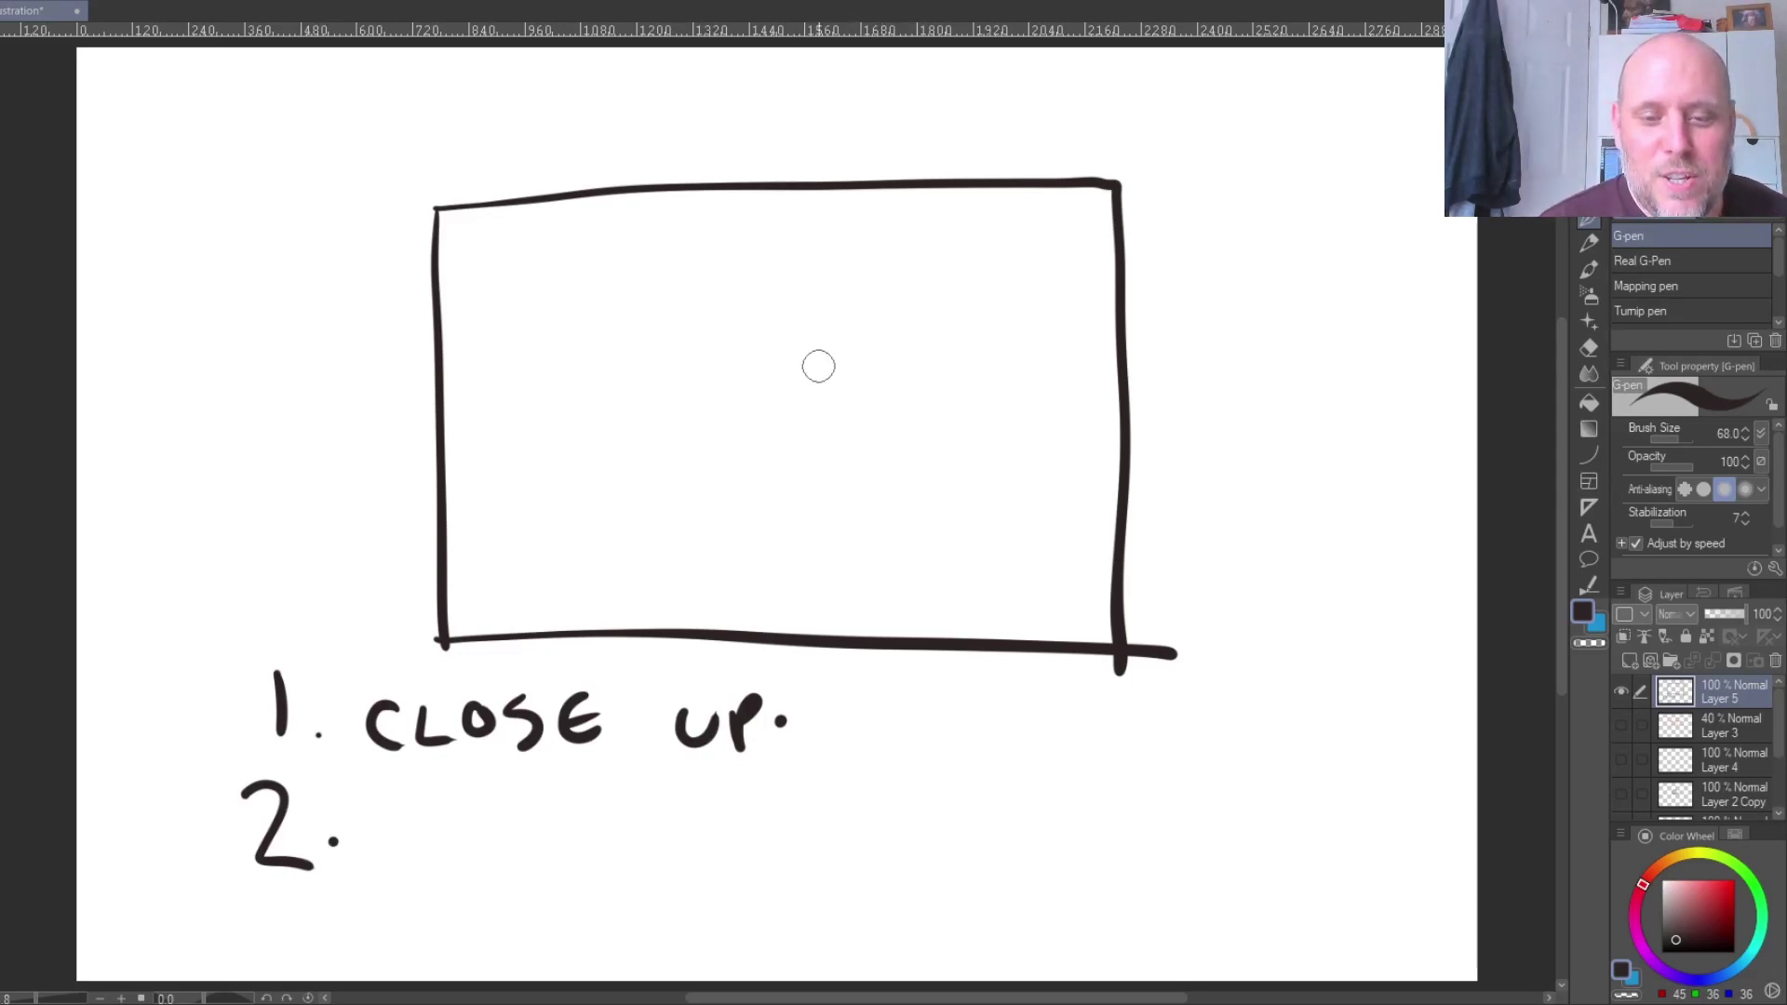
- Sketch a whole apple right of the frame's centre, with a cast shadow on the ground and a thin highlight line
mouse_move(845, 326)
left_mouse_down()
mouse_move(745, 366)
mouse_move(824, 534)
mouse_move(987, 429)
mouse_move(920, 285)
mouse_move(847, 324)
left_mouse_up()
mouse_move(829, 537)
left_mouse_down()
mouse_move(839, 575)
mouse_move(1112, 554)
left_mouse_up()
mouse_move(960, 510)
left_mouse_down()
mouse_move(1027, 505)
mouse_move(1109, 540)
left_mouse_up()
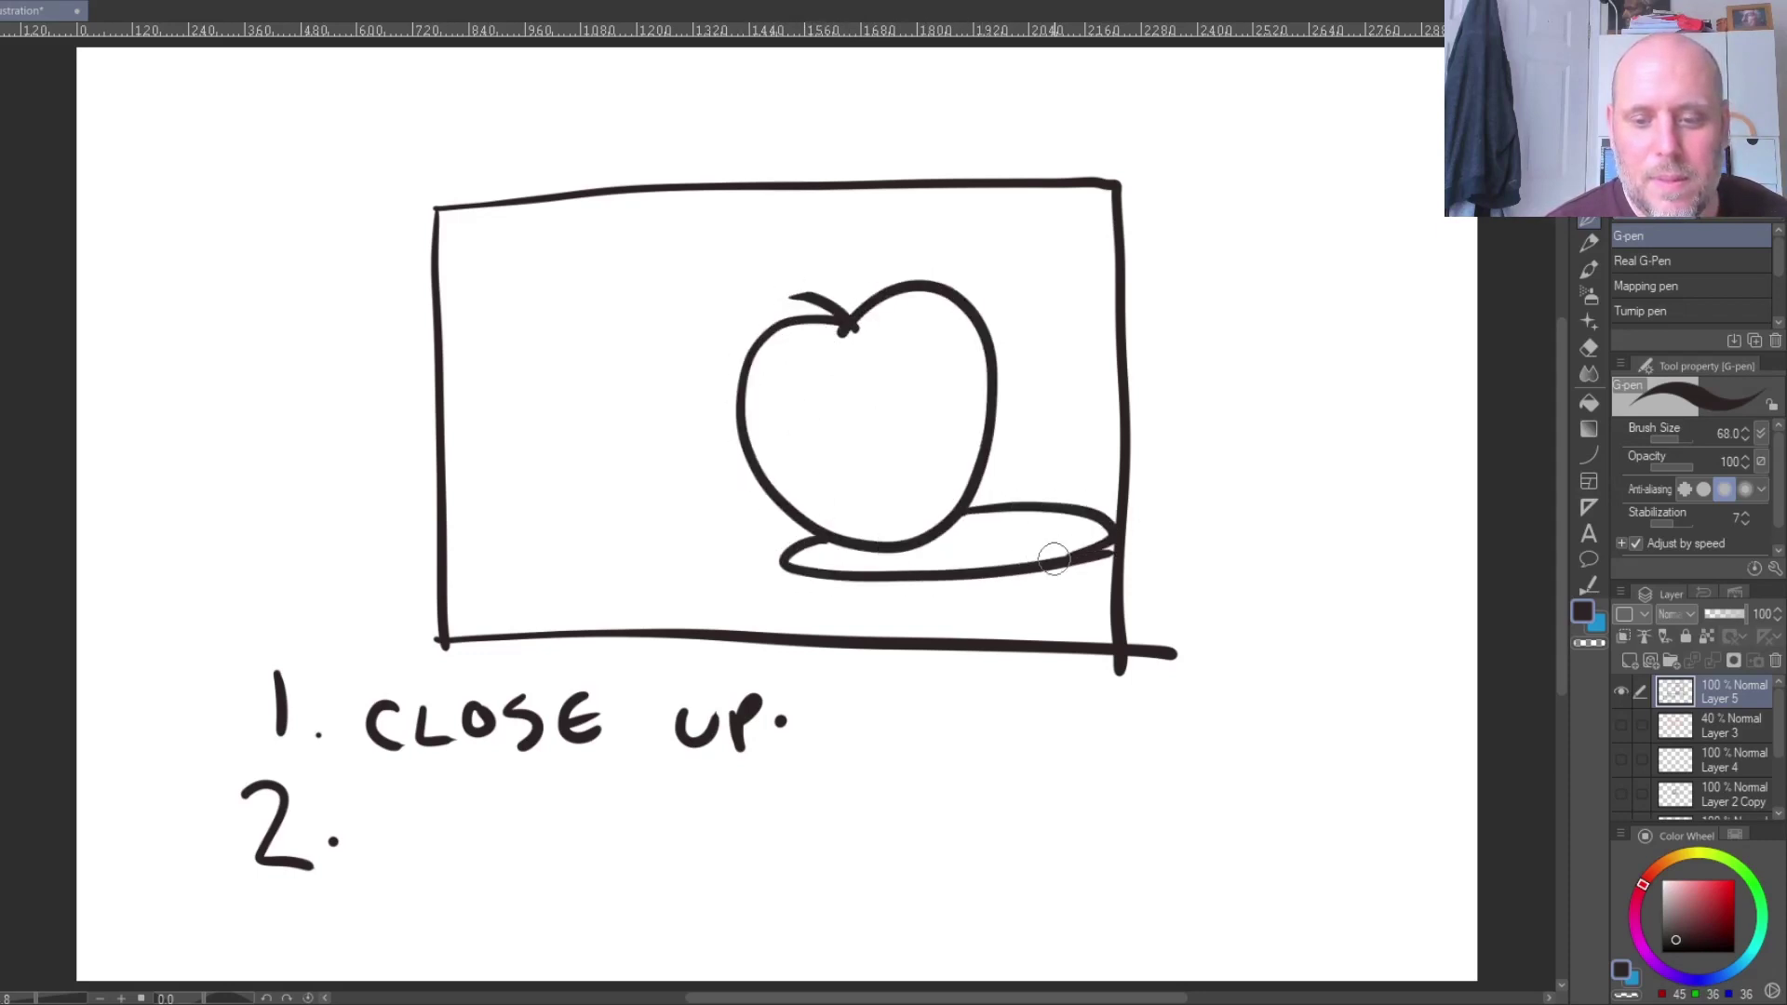
mouse_move(924, 314)
left_mouse_down()
mouse_move(954, 433)
mouse_move(933, 479)
left_mouse_up()
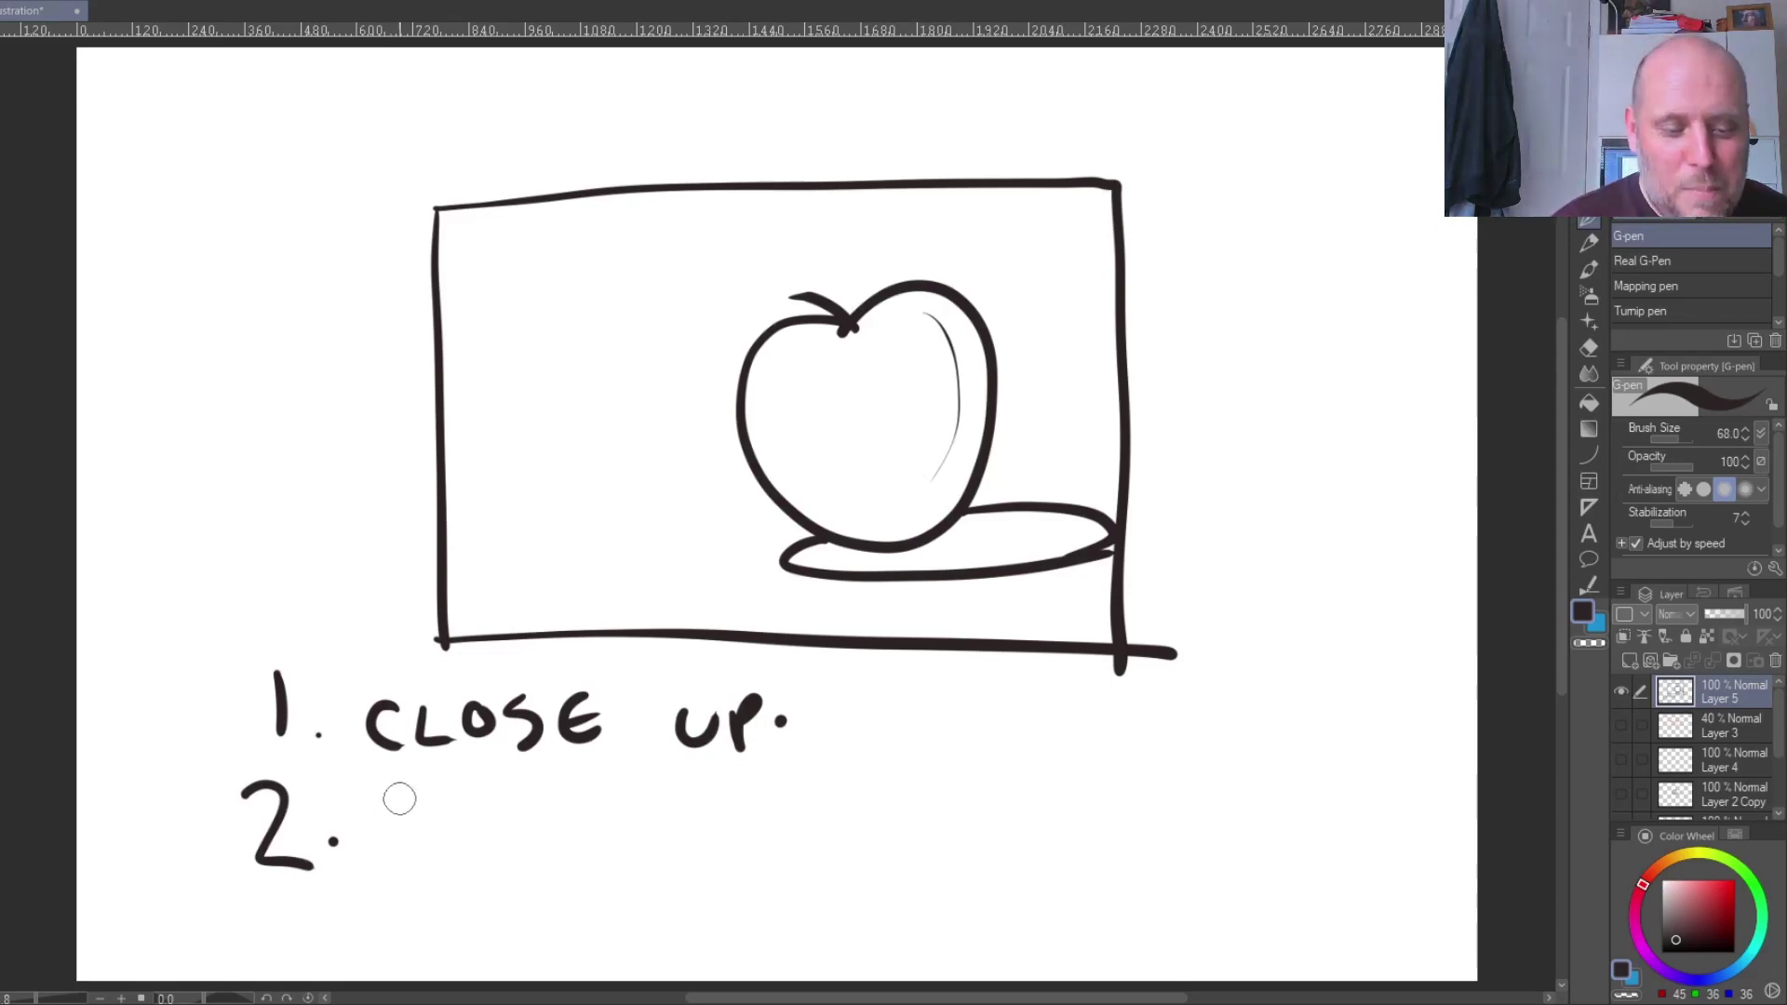
- Handwrite "STUDY" after the number 2 below the first label, redrawing the letter Y
mouse_move(409, 793)
left_mouse_down()
mouse_move(377, 808)
mouse_move(374, 852)
mouse_move(456, 800)
left_mouse_up()
mouse_move(437, 802)
left_mouse_down()
mouse_move(508, 831)
mouse_move(511, 801)
mouse_move(522, 838)
mouse_move(563, 824)
left_mouse_up()
left_click_drag(600, 791, 566, 837)
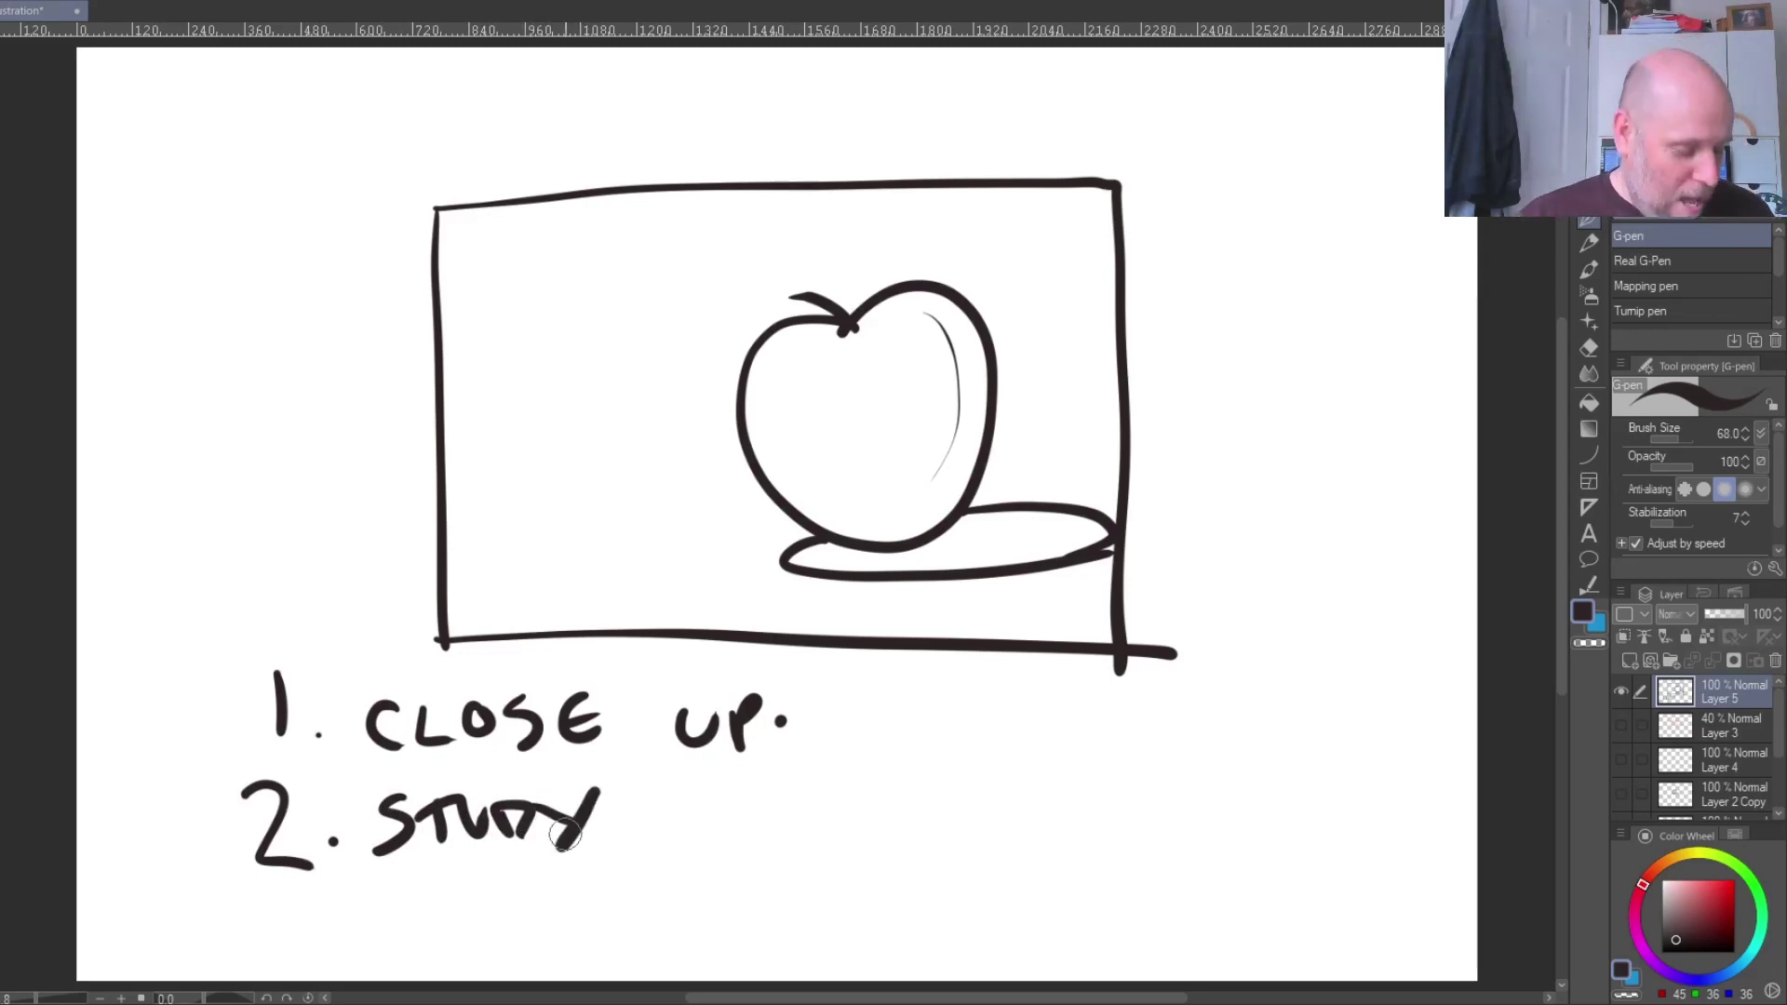
key("ctrl+z")
key("ctrl+z")
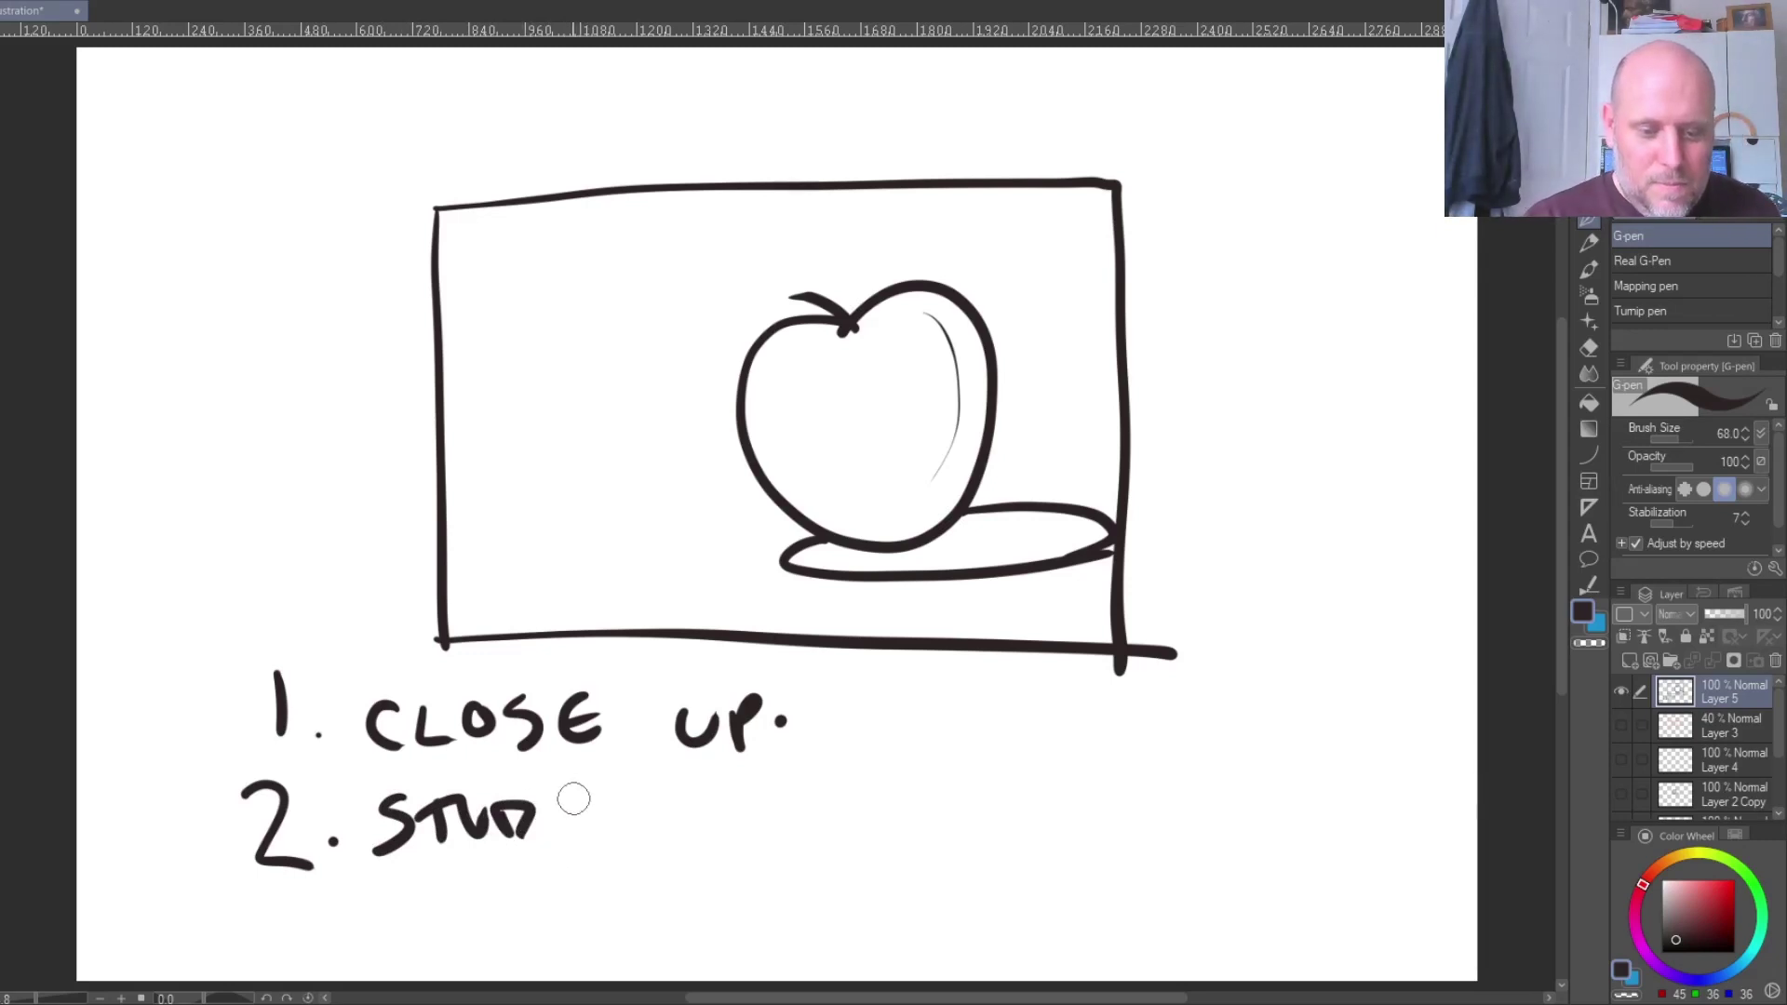
left_click_drag(541, 804, 566, 828)
left_click_drag(591, 797, 565, 862)
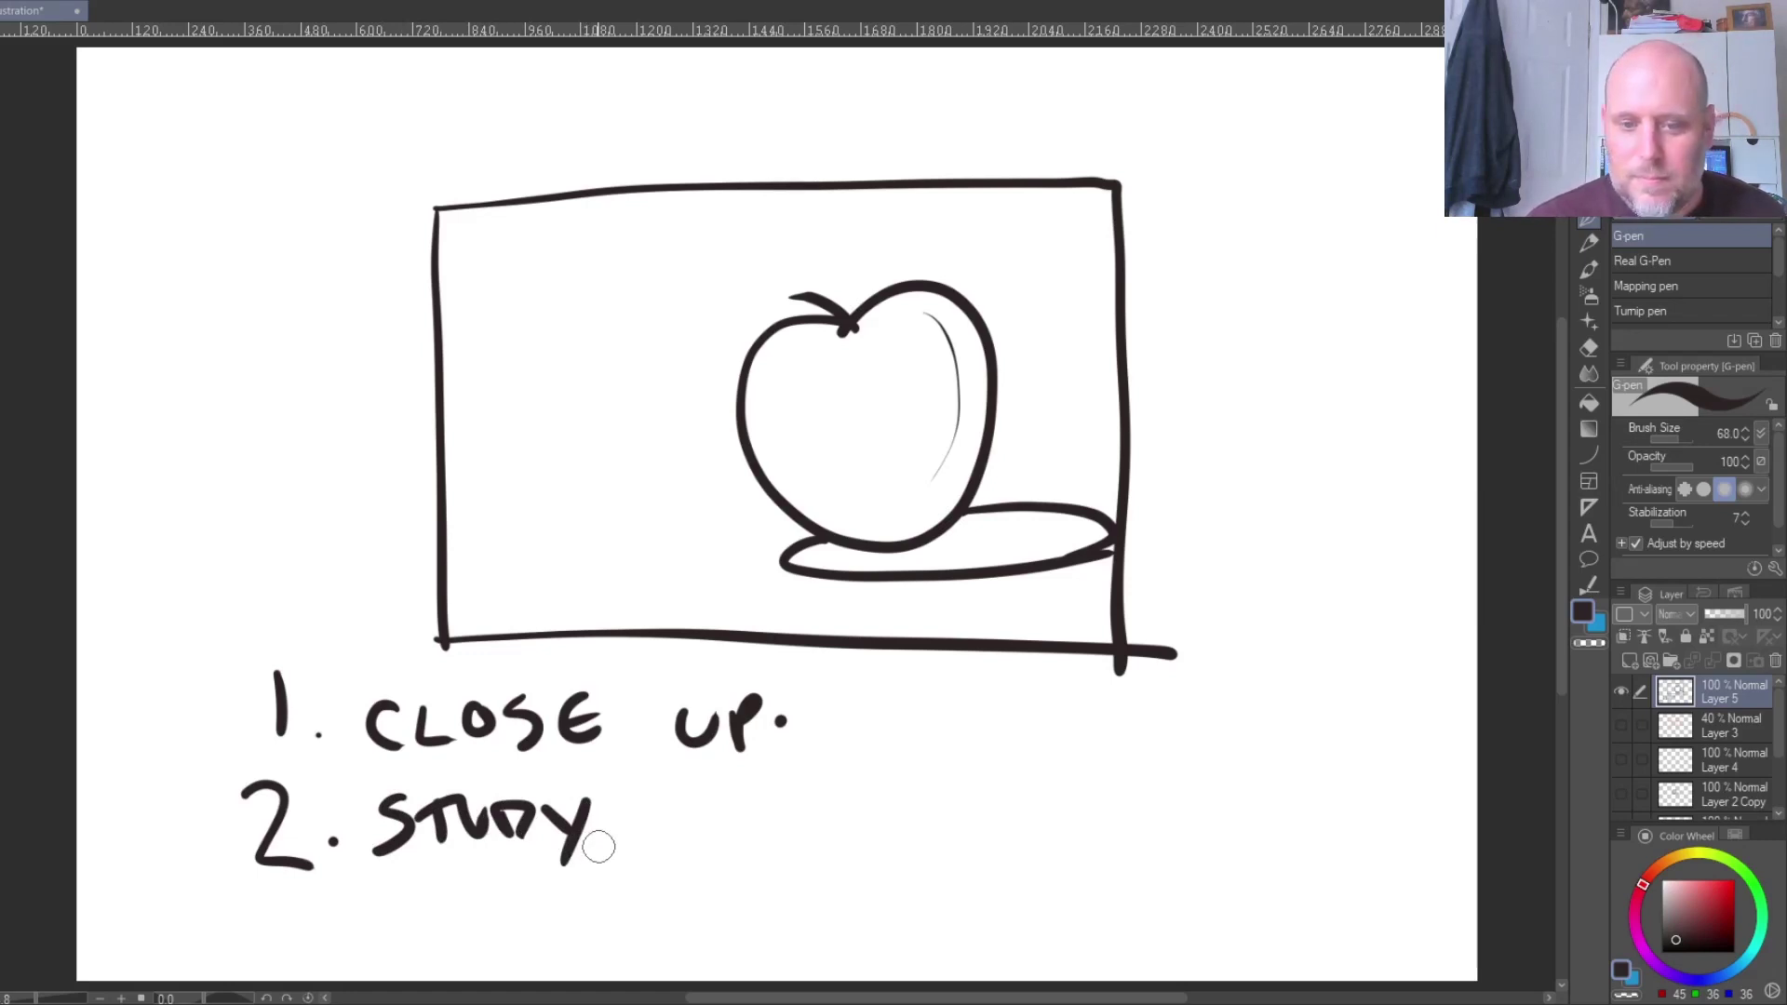
- Erase the large apple and sketch a wide oval table on two legs with a small apple on it
mouse_move(818, 319)
left_mouse_down()
mouse_move(837, 339)
mouse_move(822, 483)
mouse_move(954, 481)
left_mouse_up()
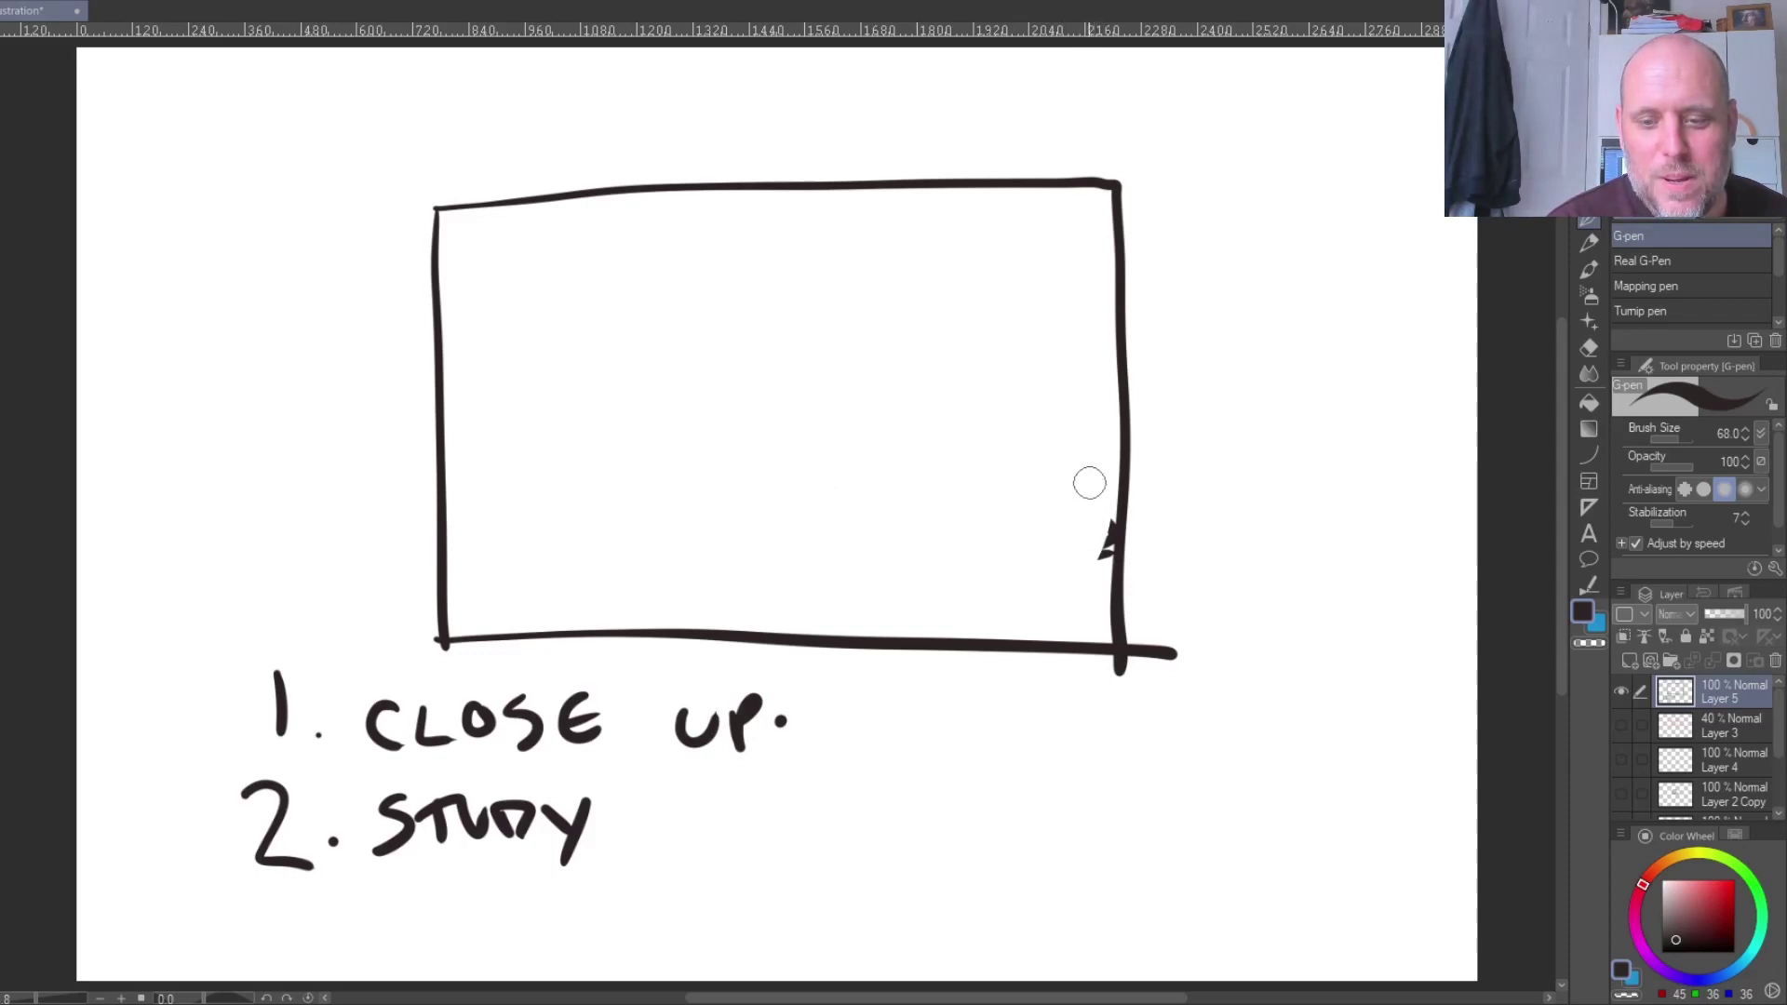
mouse_move(1090, 480)
left_mouse_down()
mouse_move(742, 458)
mouse_move(710, 555)
mouse_move(1115, 524)
left_mouse_up()
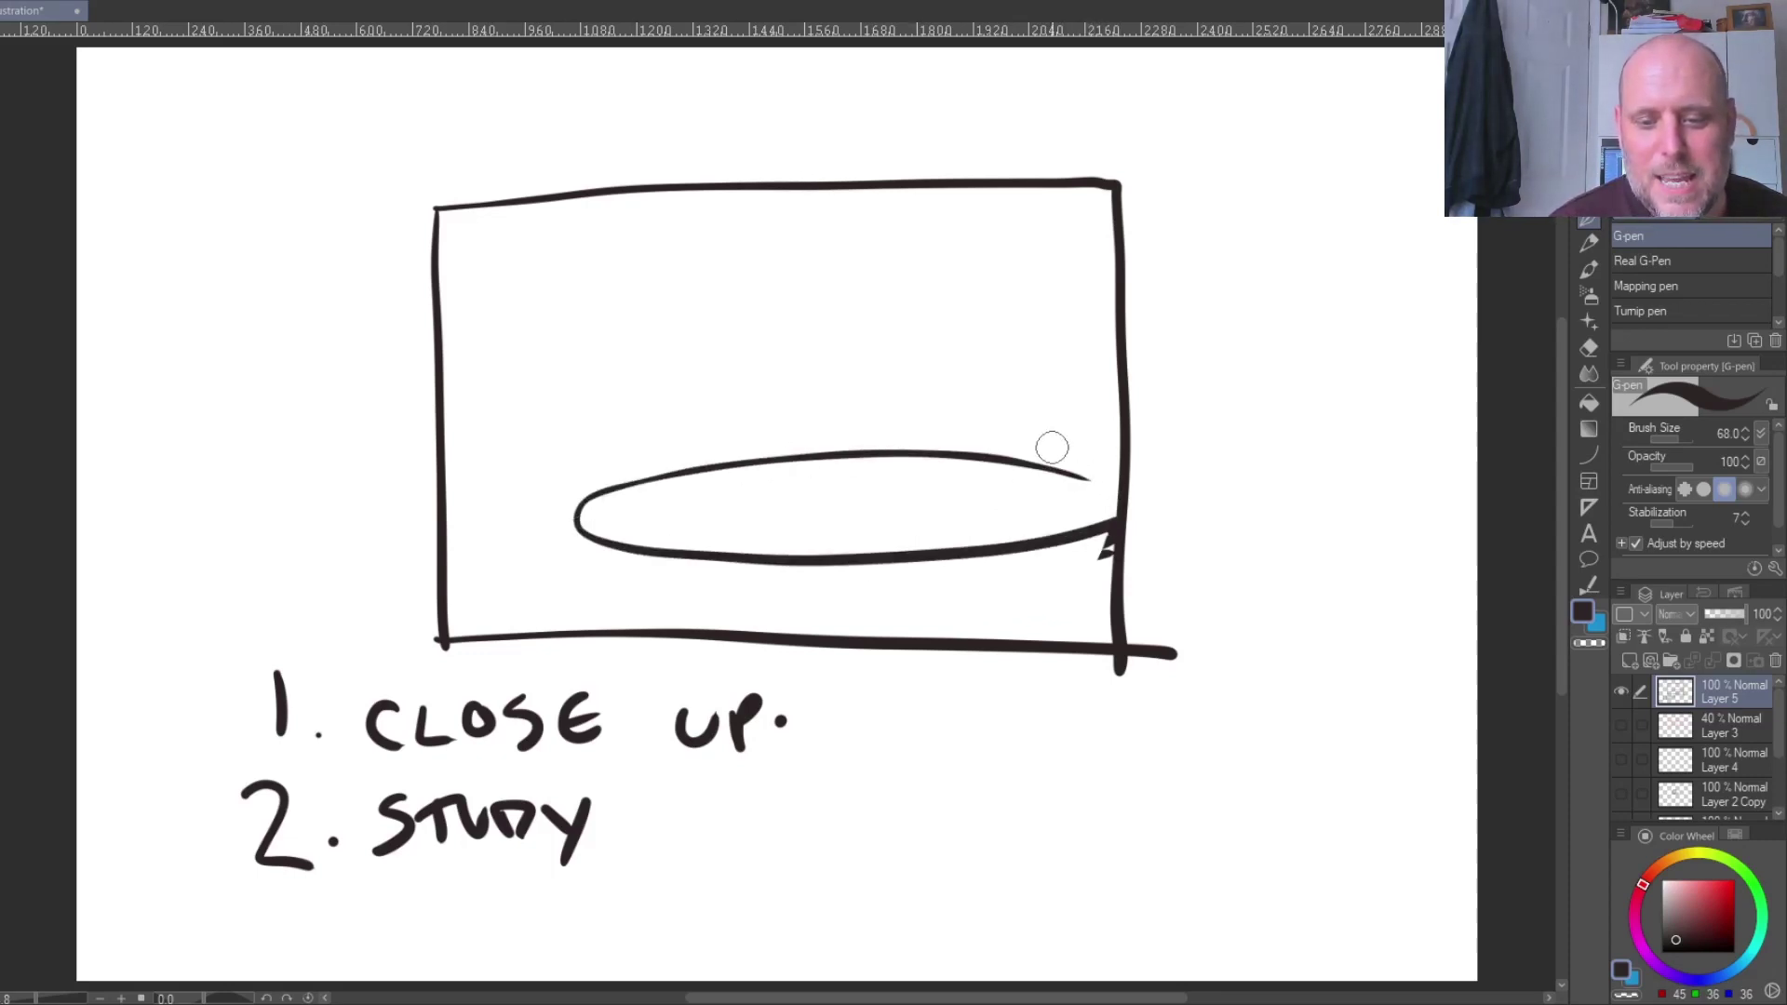
mouse_move(927, 517)
left_mouse_down()
mouse_move(905, 478)
mouse_move(964, 481)
mouse_move(936, 520)
mouse_move(978, 517)
mouse_move(924, 458)
left_mouse_up()
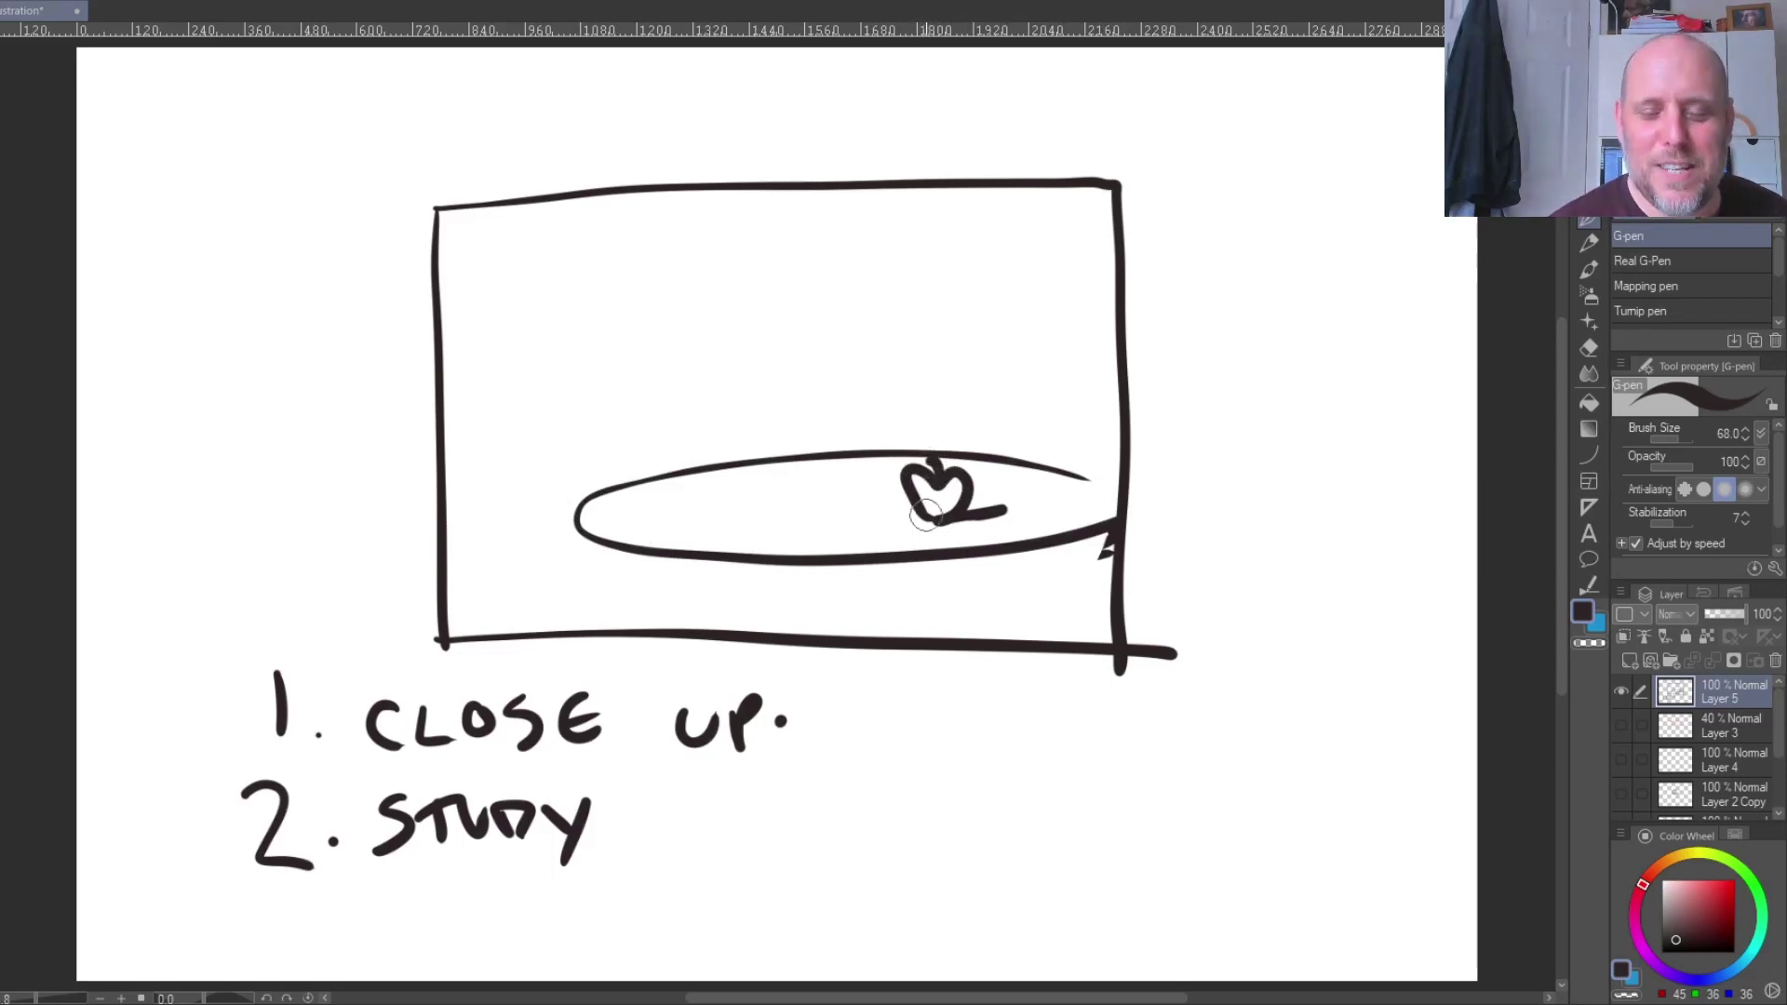
left_click_drag(731, 561, 725, 625)
left_click_drag(1009, 560, 1005, 637)
- Add a four-pane window and a picture on the wall, a chair by the table, and the tabletop's thickness line
mouse_move(680, 235)
left_mouse_down()
mouse_move(598, 229)
mouse_move(568, 454)
mouse_move(701, 280)
mouse_move(684, 235)
mouse_move(638, 448)
left_mouse_up()
left_click_drag(547, 352, 709, 318)
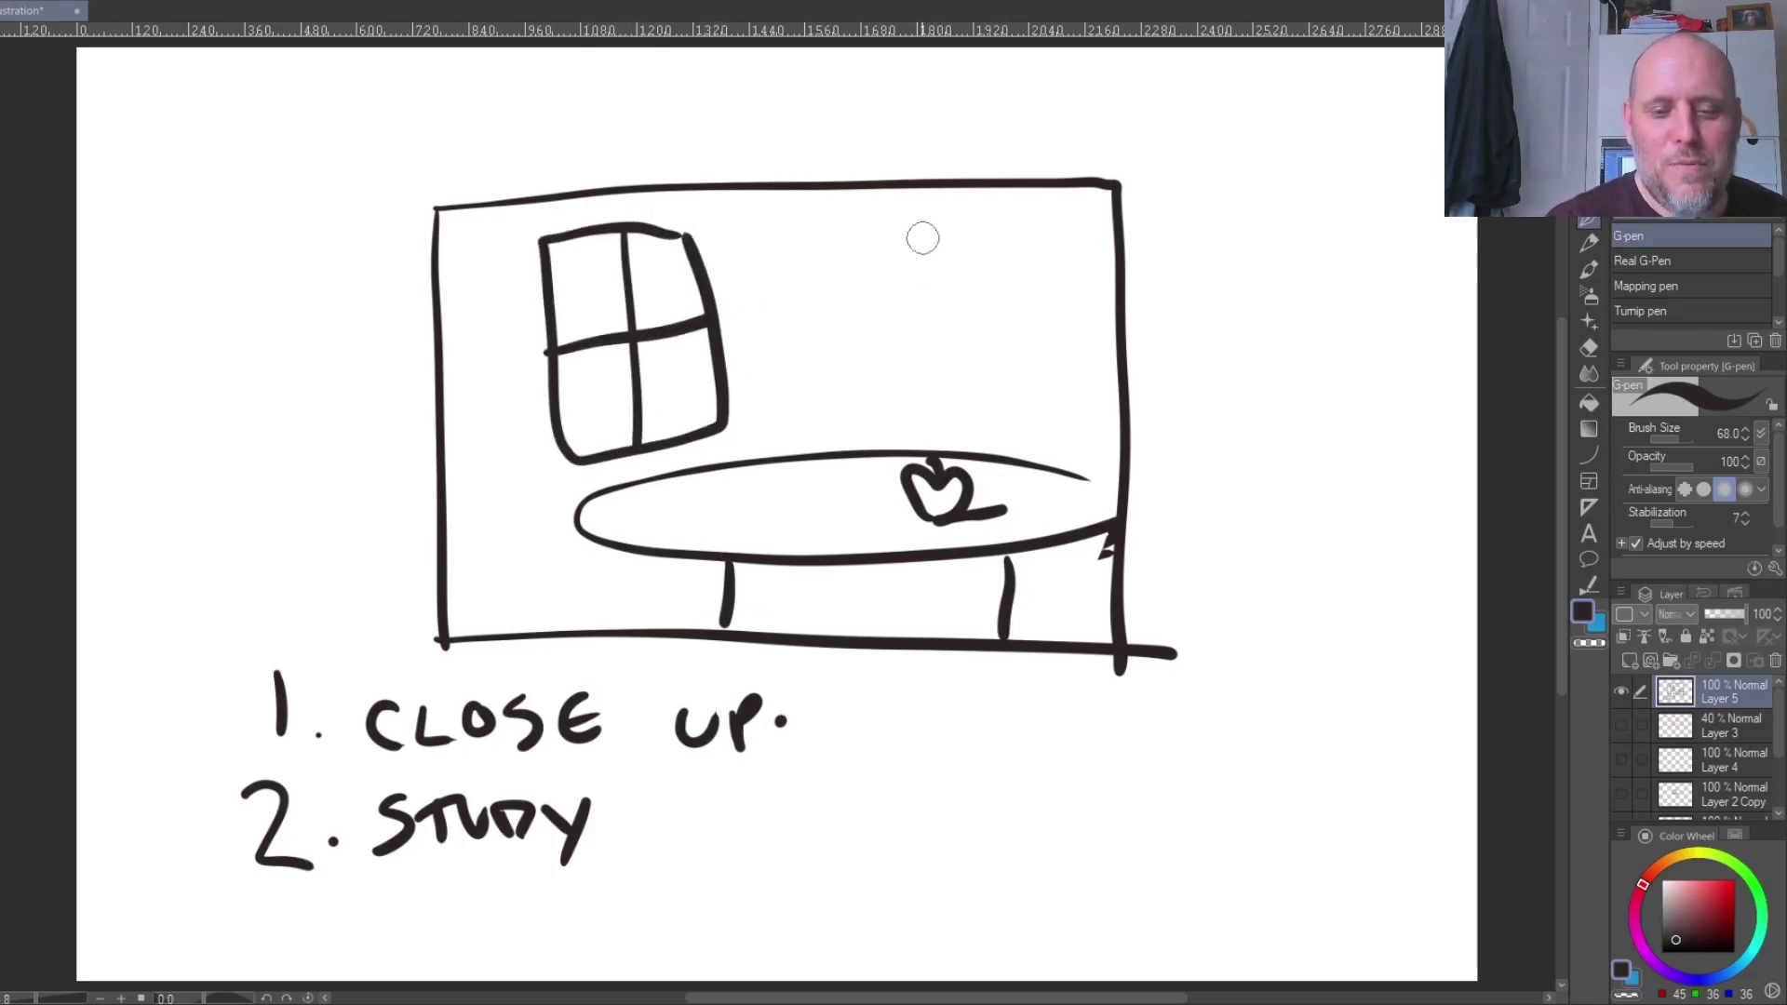
mouse_move(896, 248)
left_mouse_down()
mouse_move(825, 348)
mouse_move(904, 356)
mouse_move(899, 247)
left_mouse_up()
mouse_move(1022, 456)
left_mouse_down()
mouse_move(1015, 380)
mouse_move(1073, 377)
mouse_move(1104, 416)
mouse_move(1100, 489)
left_mouse_up()
mouse_move(967, 566)
left_mouse_down()
mouse_move(966, 600)
mouse_move(1107, 557)
mouse_move(931, 633)
left_mouse_up()
left_click_drag(1081, 612, 1076, 638)
mouse_move(559, 509)
left_mouse_down()
mouse_move(654, 575)
mouse_move(1049, 556)
left_mouse_up()
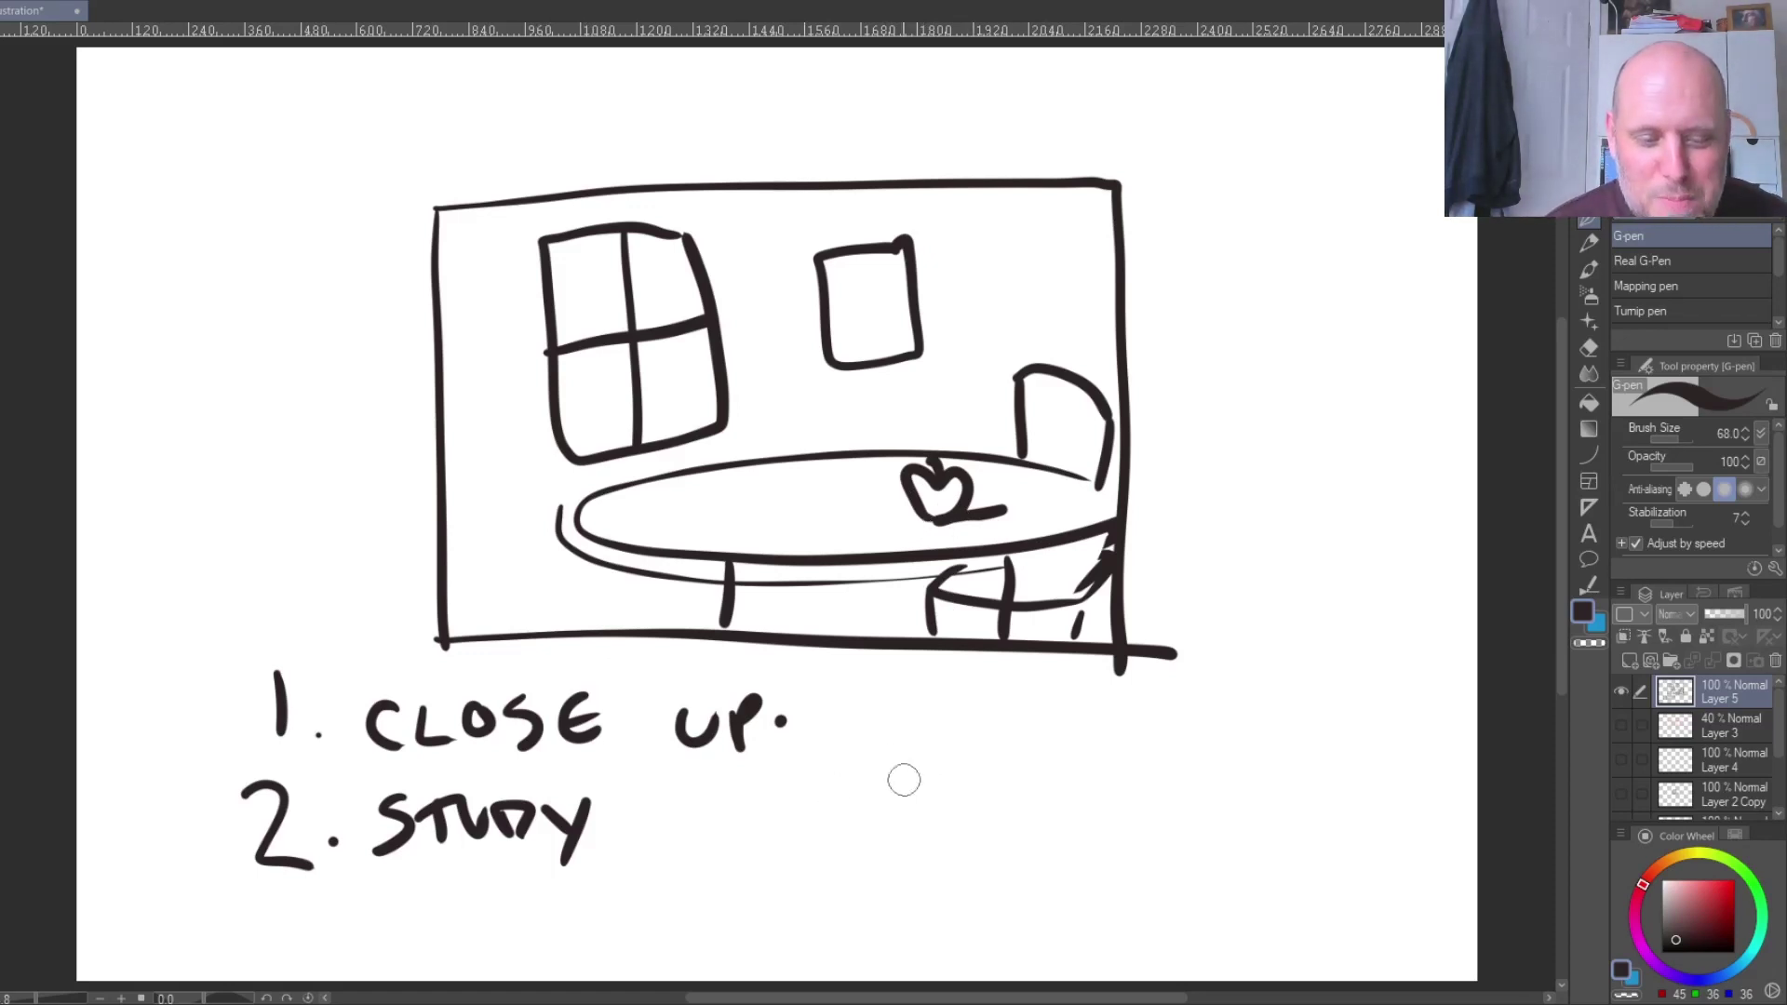
- Handwrite a third numbered label below the frame, beside the first two labels
mouse_move(805, 781)
left_mouse_down()
mouse_move(865, 834)
mouse_move(821, 856)
left_mouse_up()
left_click(907, 831)
left_click_drag(921, 777, 1025, 834)
mouse_move(1065, 802)
left_mouse_down()
mouse_move(1047, 820)
mouse_move(1070, 808)
left_mouse_up()
left_click_drag(1114, 777, 1199, 780)
mouse_move(1070, 842)
left_mouse_down()
mouse_move(1085, 877)
mouse_move(1134, 838)
mouse_move(1183, 873)
left_mouse_up()
mouse_move(1153, 826)
left_mouse_down()
mouse_move(1176, 855)
mouse_move(1220, 818)
left_mouse_up()
left_click(1220, 839)
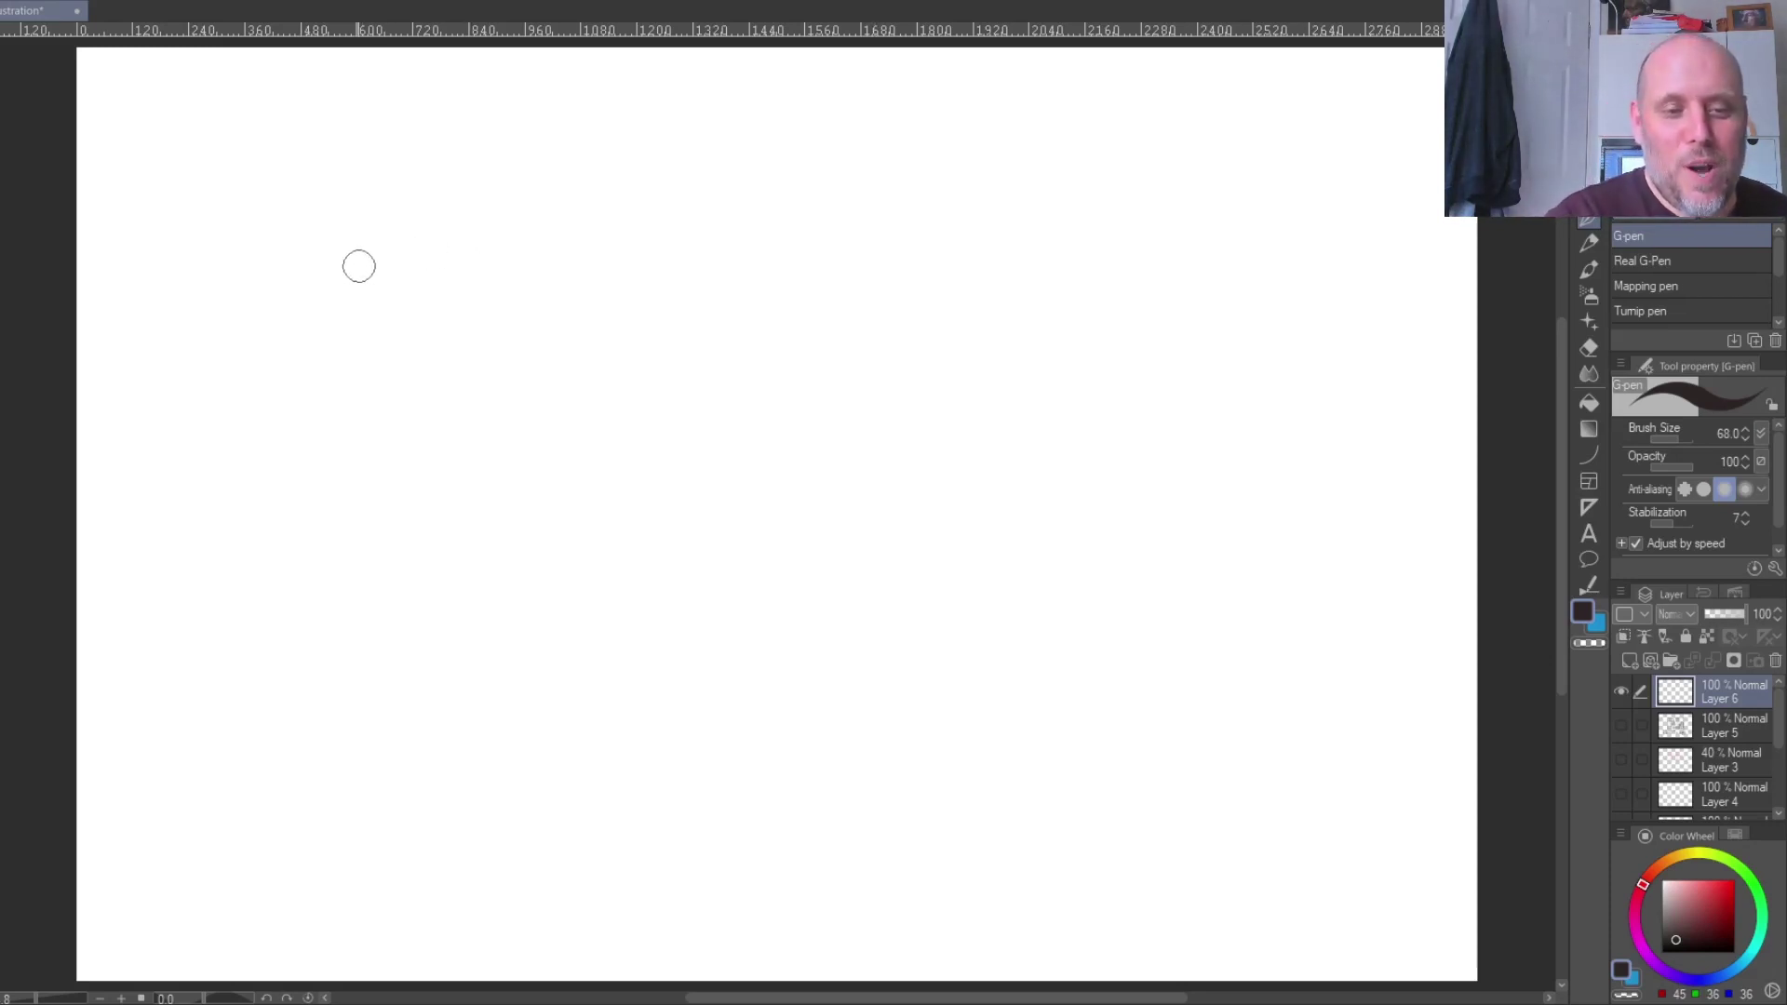
- Draw three empty frames side by side on the new layer: a wide landscape, a near-square and a tall portrait
mouse_move(239, 151)
left_mouse_down()
mouse_move(251, 386)
mouse_move(316, 142)
mouse_move(688, 141)
mouse_move(717, 423)
left_mouse_up()
left_click_drag(250, 416, 719, 412)
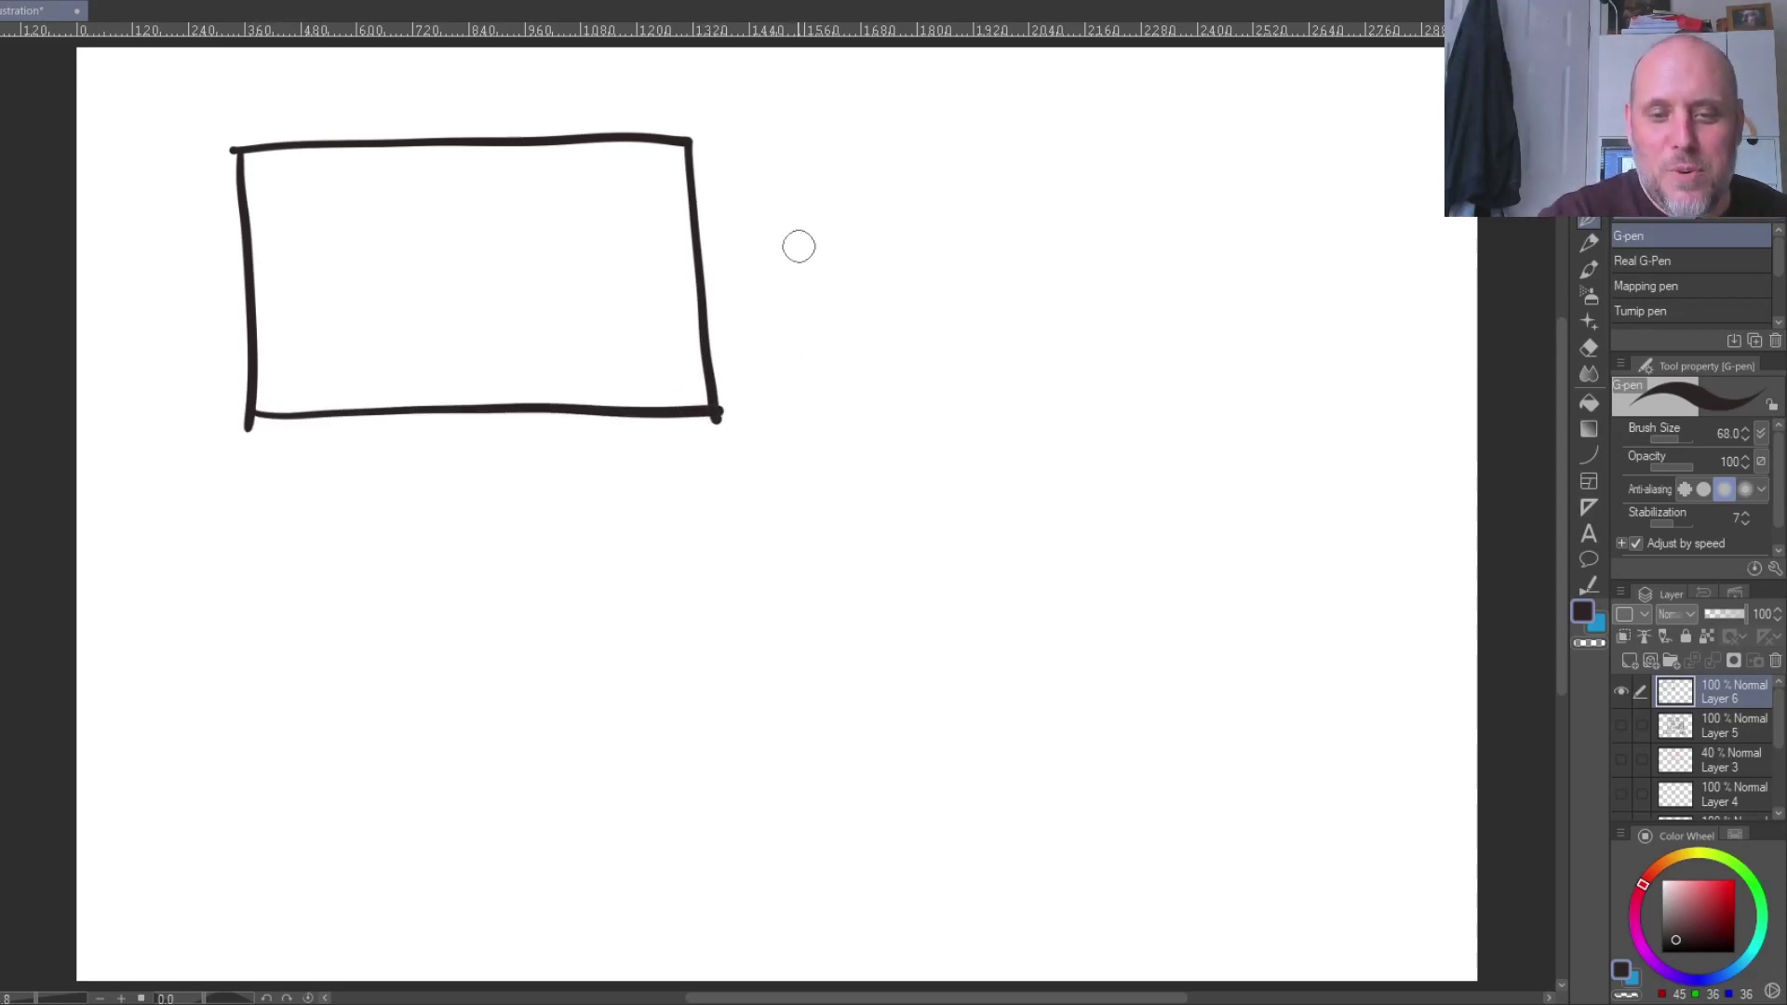
left_click_drag(794, 130, 817, 399)
mouse_move(792, 133)
left_mouse_down()
mouse_move(1109, 131)
mouse_move(1126, 420)
left_mouse_up()
left_click_drag(826, 404, 1098, 406)
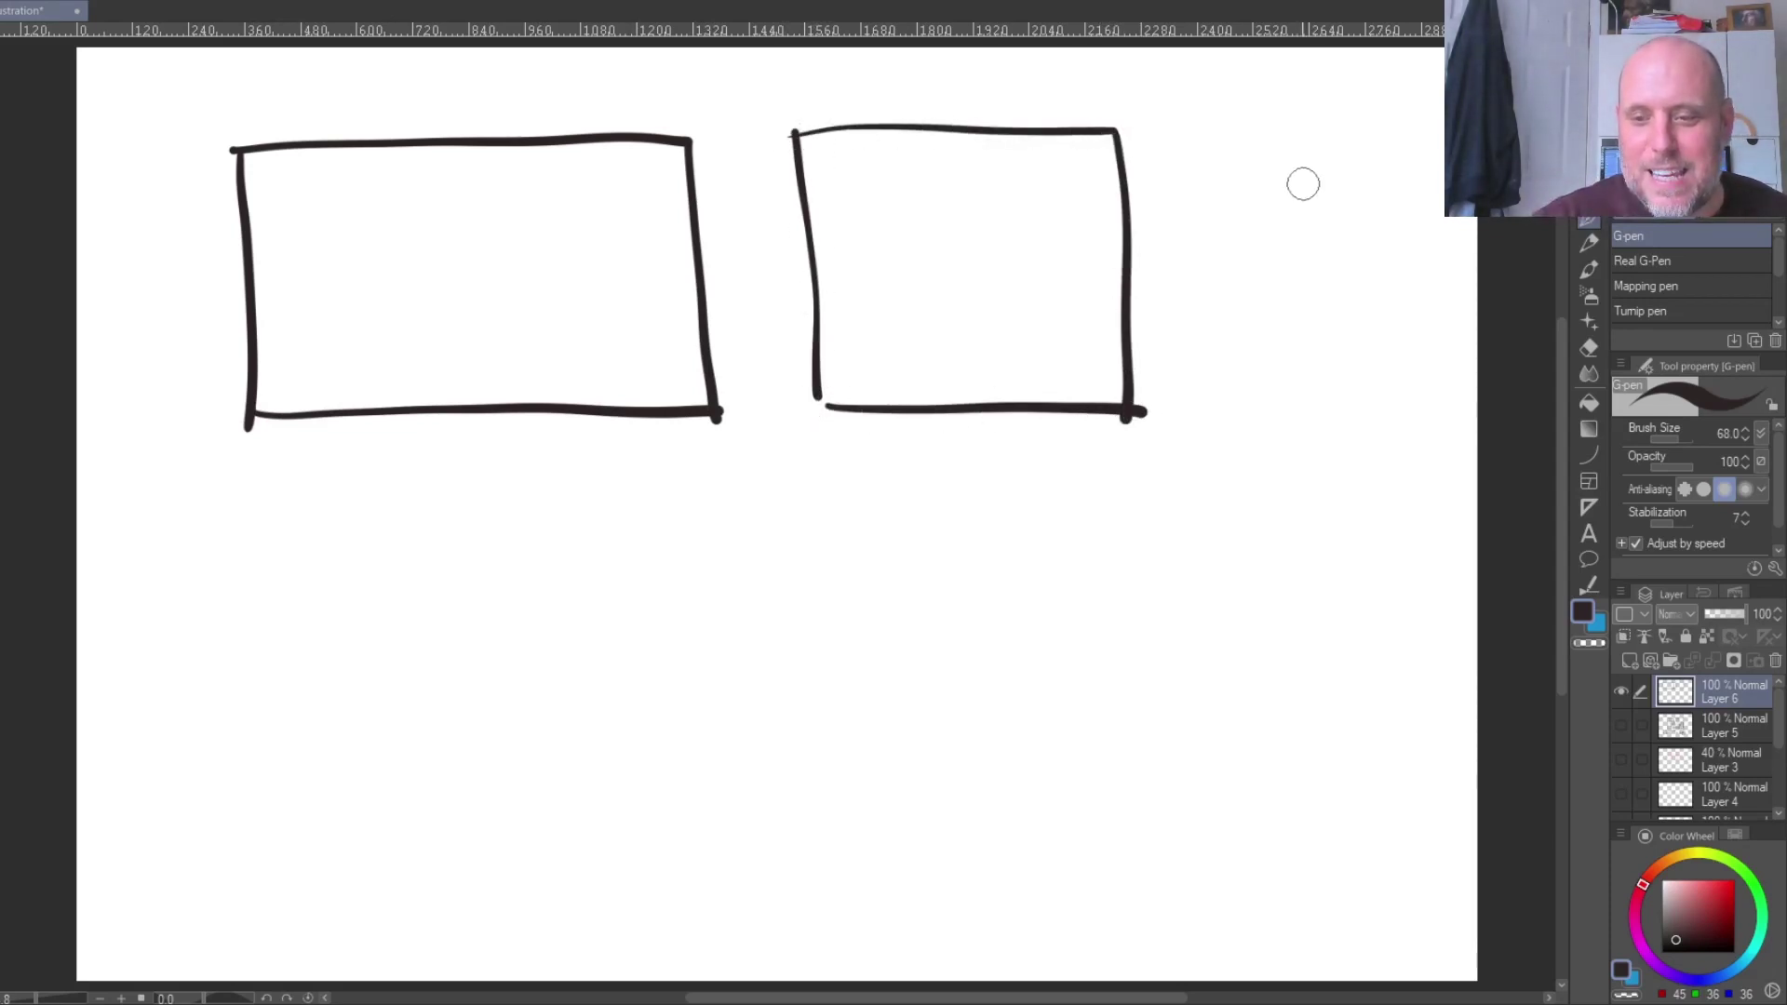
mouse_move(1388, 135)
left_mouse_down()
mouse_move(1178, 137)
mouse_move(1166, 462)
mouse_move(1180, 554)
mouse_move(1414, 563)
left_mouse_up()
left_click_drag(1405, 140, 1417, 558)
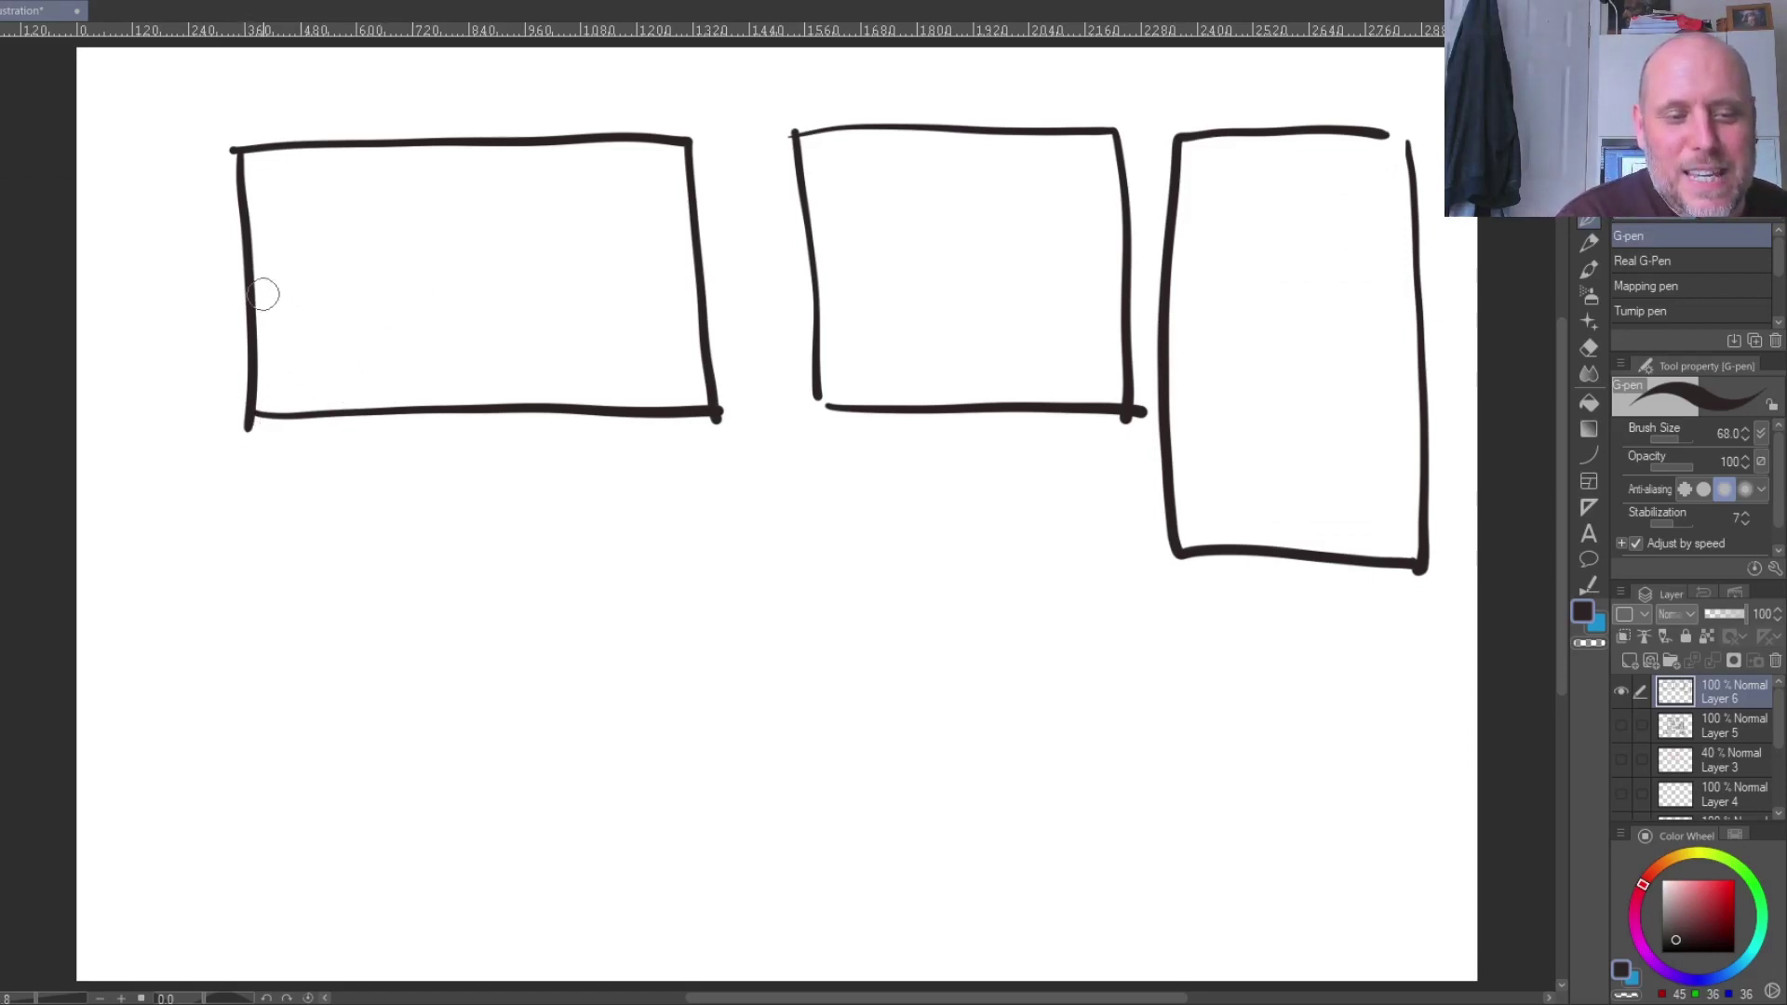
- Sketch a horizon line with loose horizontal ground strokes across the lower part of the landscape frame
mouse_move(257, 329)
left_mouse_down()
mouse_move(631, 321)
mouse_move(662, 329)
mouse_move(497, 349)
mouse_move(698, 357)
left_mouse_up()
left_click_drag(584, 380, 540, 384)
left_click_drag(317, 405, 465, 391)
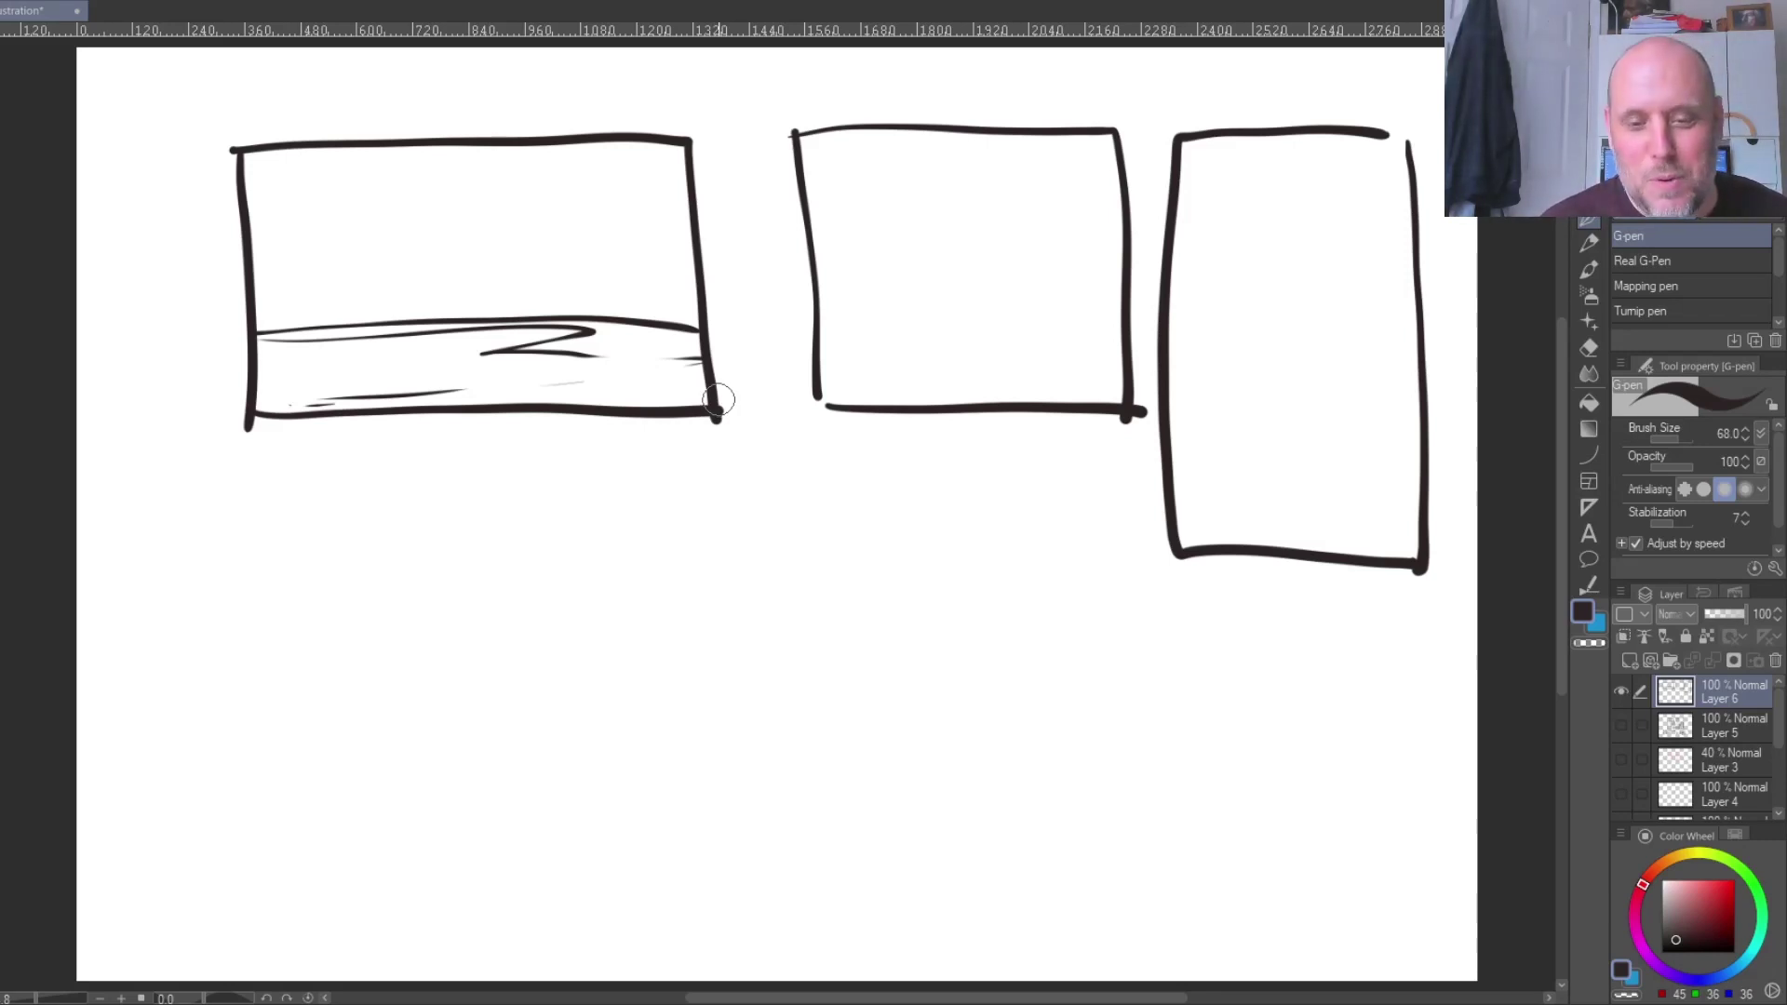
- Reinforce the near-square frame's sides and top edge, and start vertical background strokes in the tall portrait frame
left_click_drag(797, 139, 812, 405)
left_click_drag(1112, 131, 1120, 410)
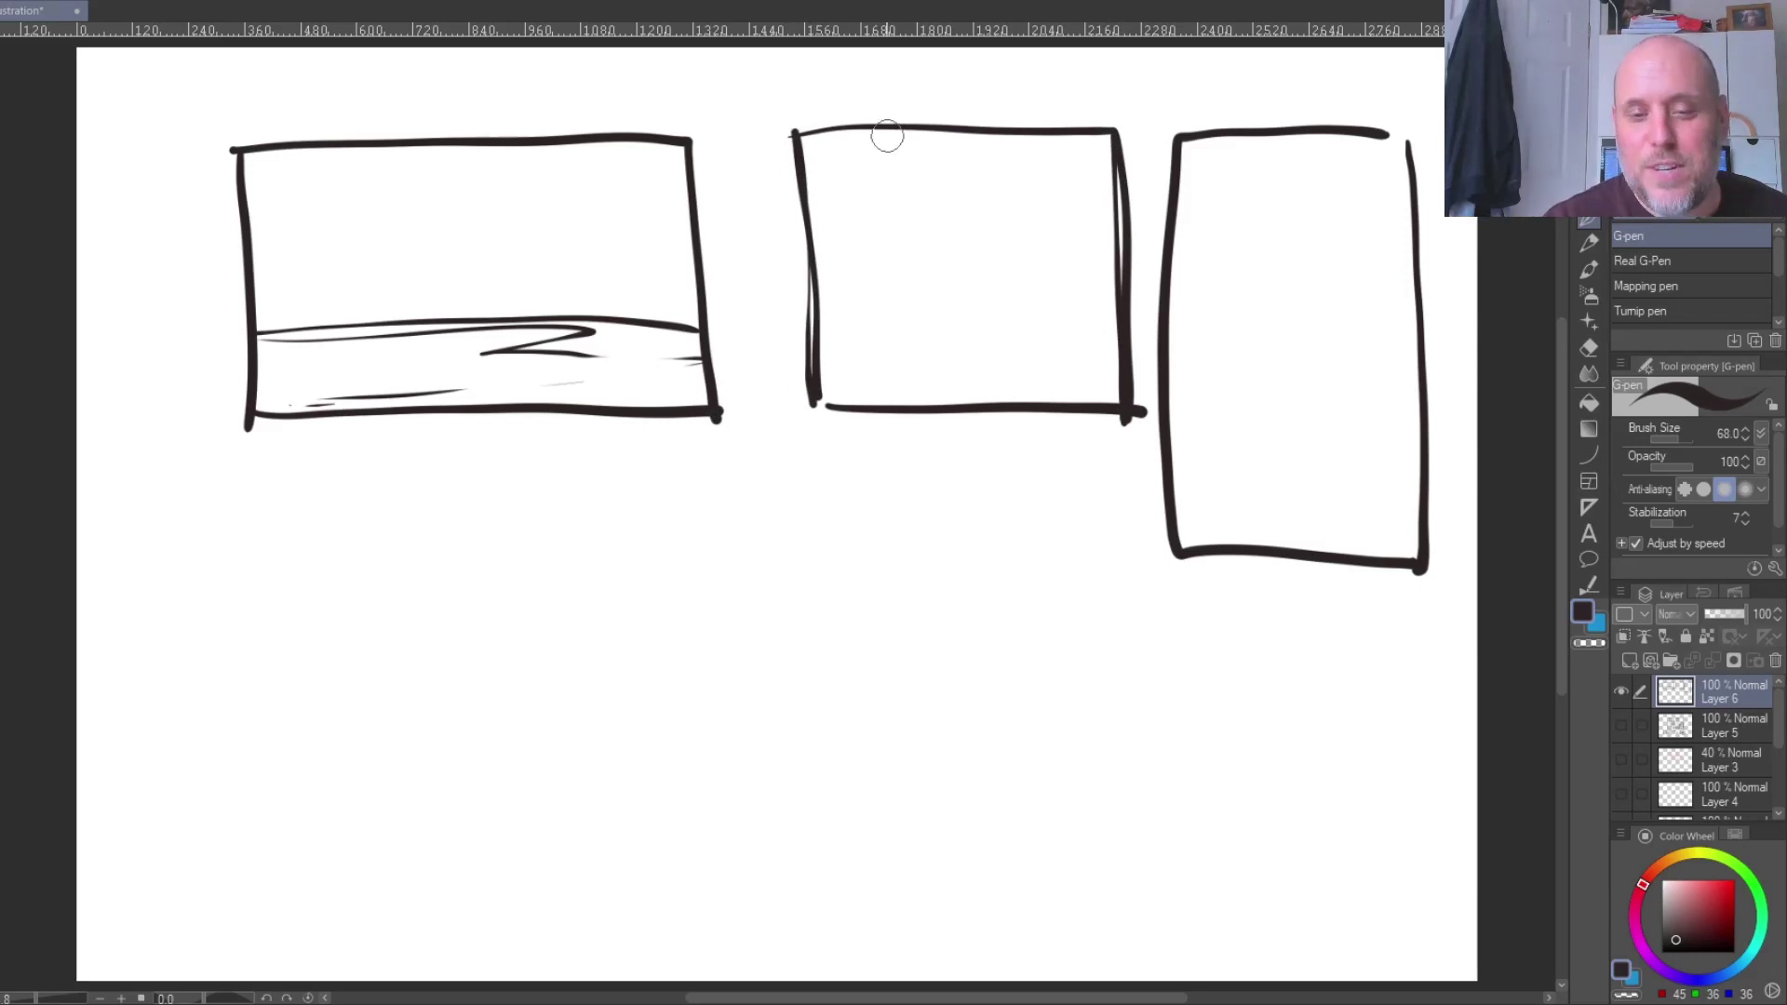
left_click_drag(787, 132, 1110, 138)
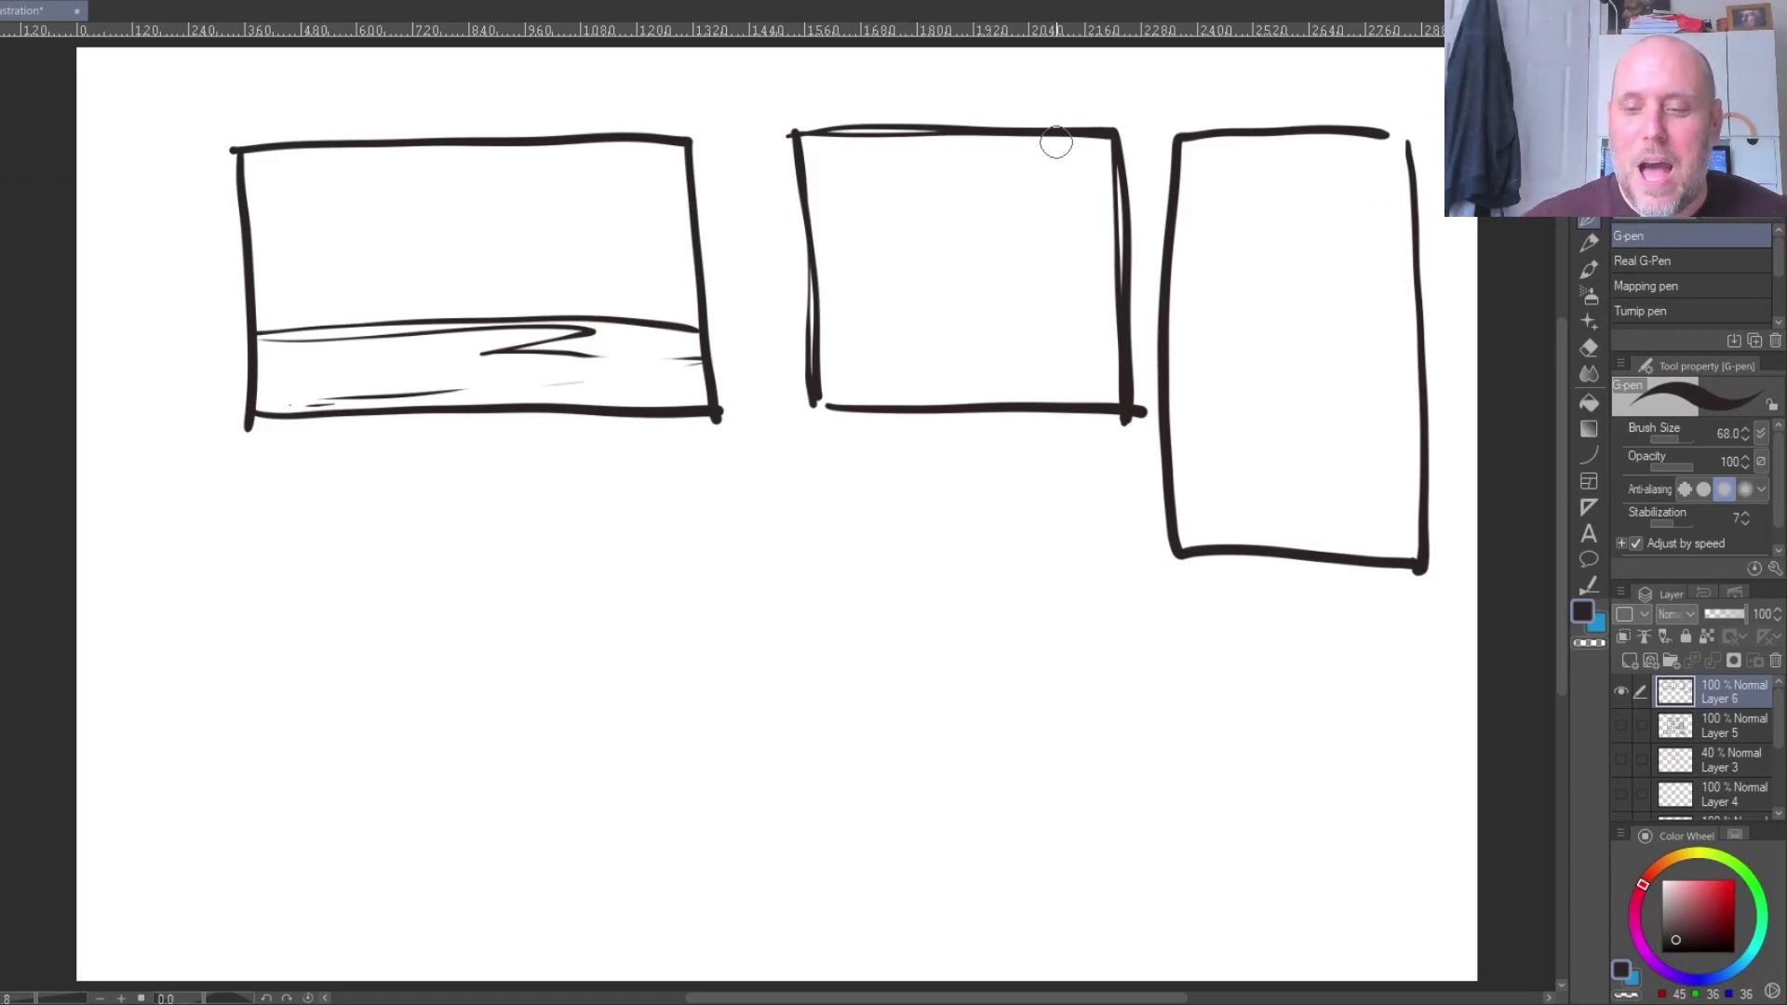
left_click_drag(1198, 135, 1204, 467)
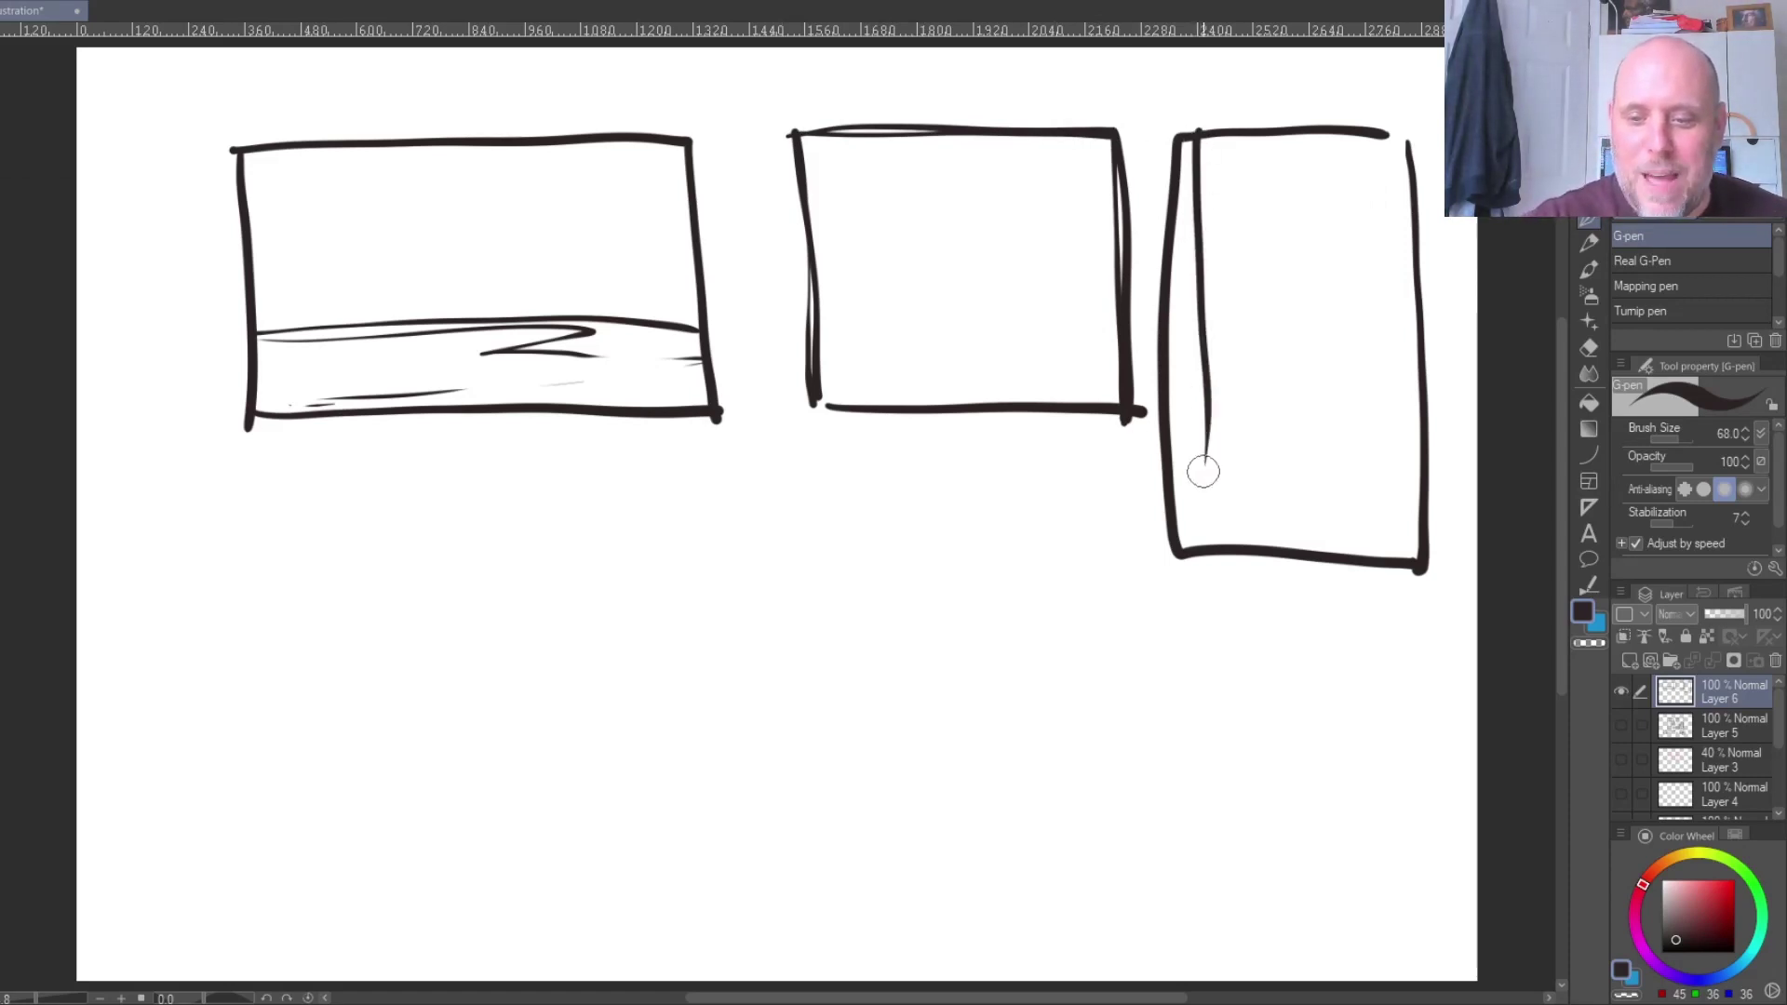
left_click_drag(1323, 129, 1325, 154)
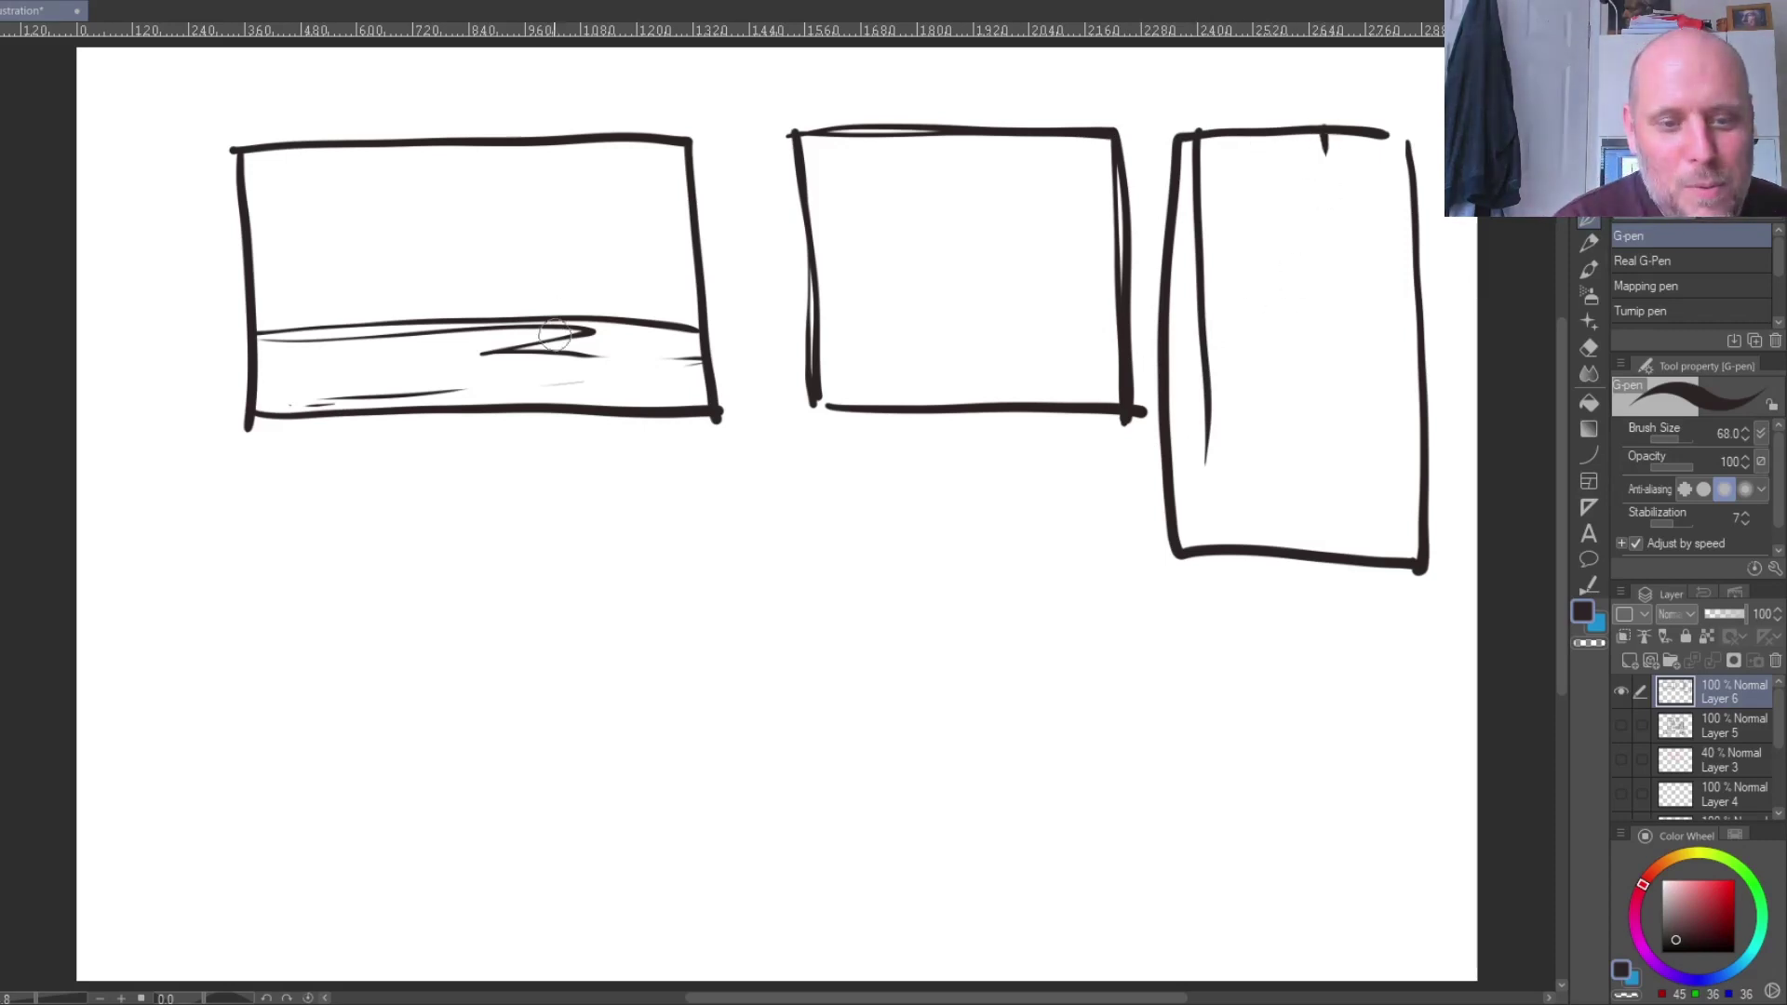
- Sketch a small apple with a stem on a plate, right of centre in the landscape frame
mouse_move(451, 335)
left_mouse_down()
mouse_move(353, 367)
mouse_move(587, 339)
mouse_move(372, 359)
mouse_move(632, 365)
left_mouse_up()
mouse_move(598, 304)
left_mouse_down()
mouse_move(548, 248)
mouse_move(589, 231)
left_mouse_up()
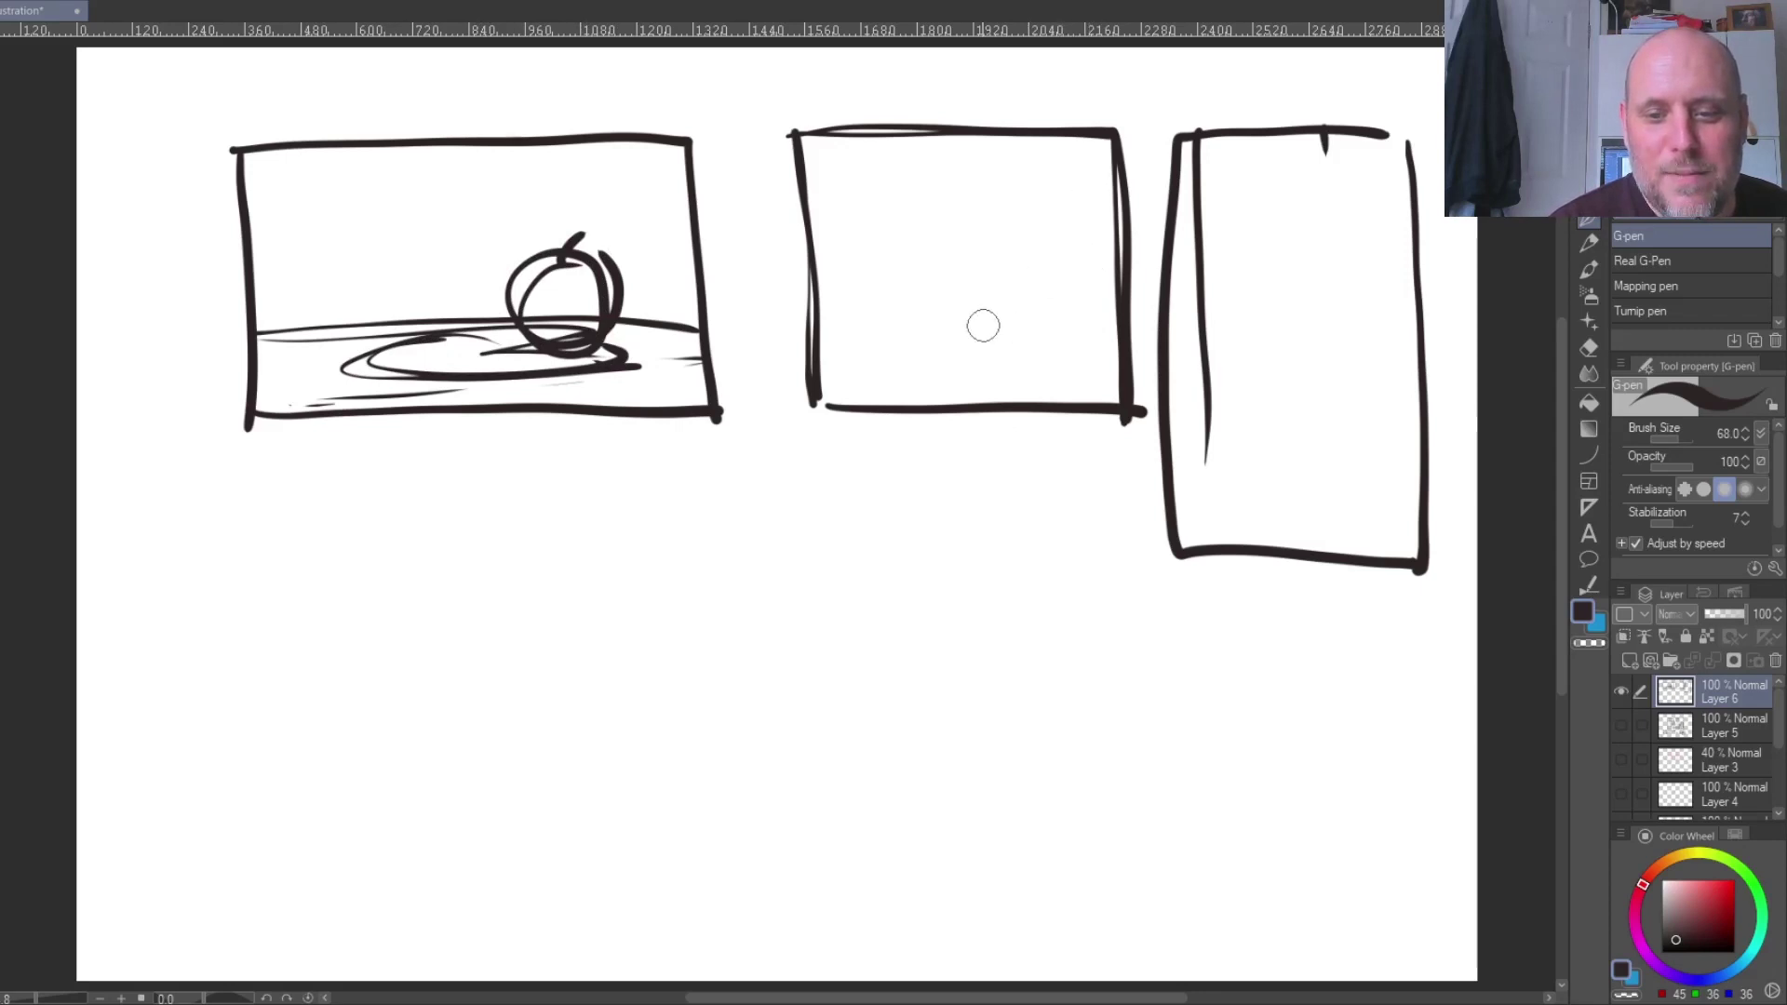
- Draw a large close-up apple with a stem and contour strokes, filling the near-square frame
mouse_move(1093, 192)
left_mouse_down()
mouse_move(865, 271)
mouse_move(1005, 402)
left_mouse_up()
mouse_move(1029, 210)
left_mouse_down()
mouse_move(941, 268)
mouse_move(974, 223)
mouse_move(973, 251)
mouse_move(908, 180)
mouse_move(880, 177)
mouse_move(915, 161)
mouse_move(986, 265)
left_mouse_up()
left_click_drag(1084, 177, 1116, 246)
left_click_drag(1077, 244, 1087, 237)
mouse_move(1058, 354)
left_mouse_down()
mouse_move(991, 377)
mouse_move(1068, 387)
left_mouse_up()
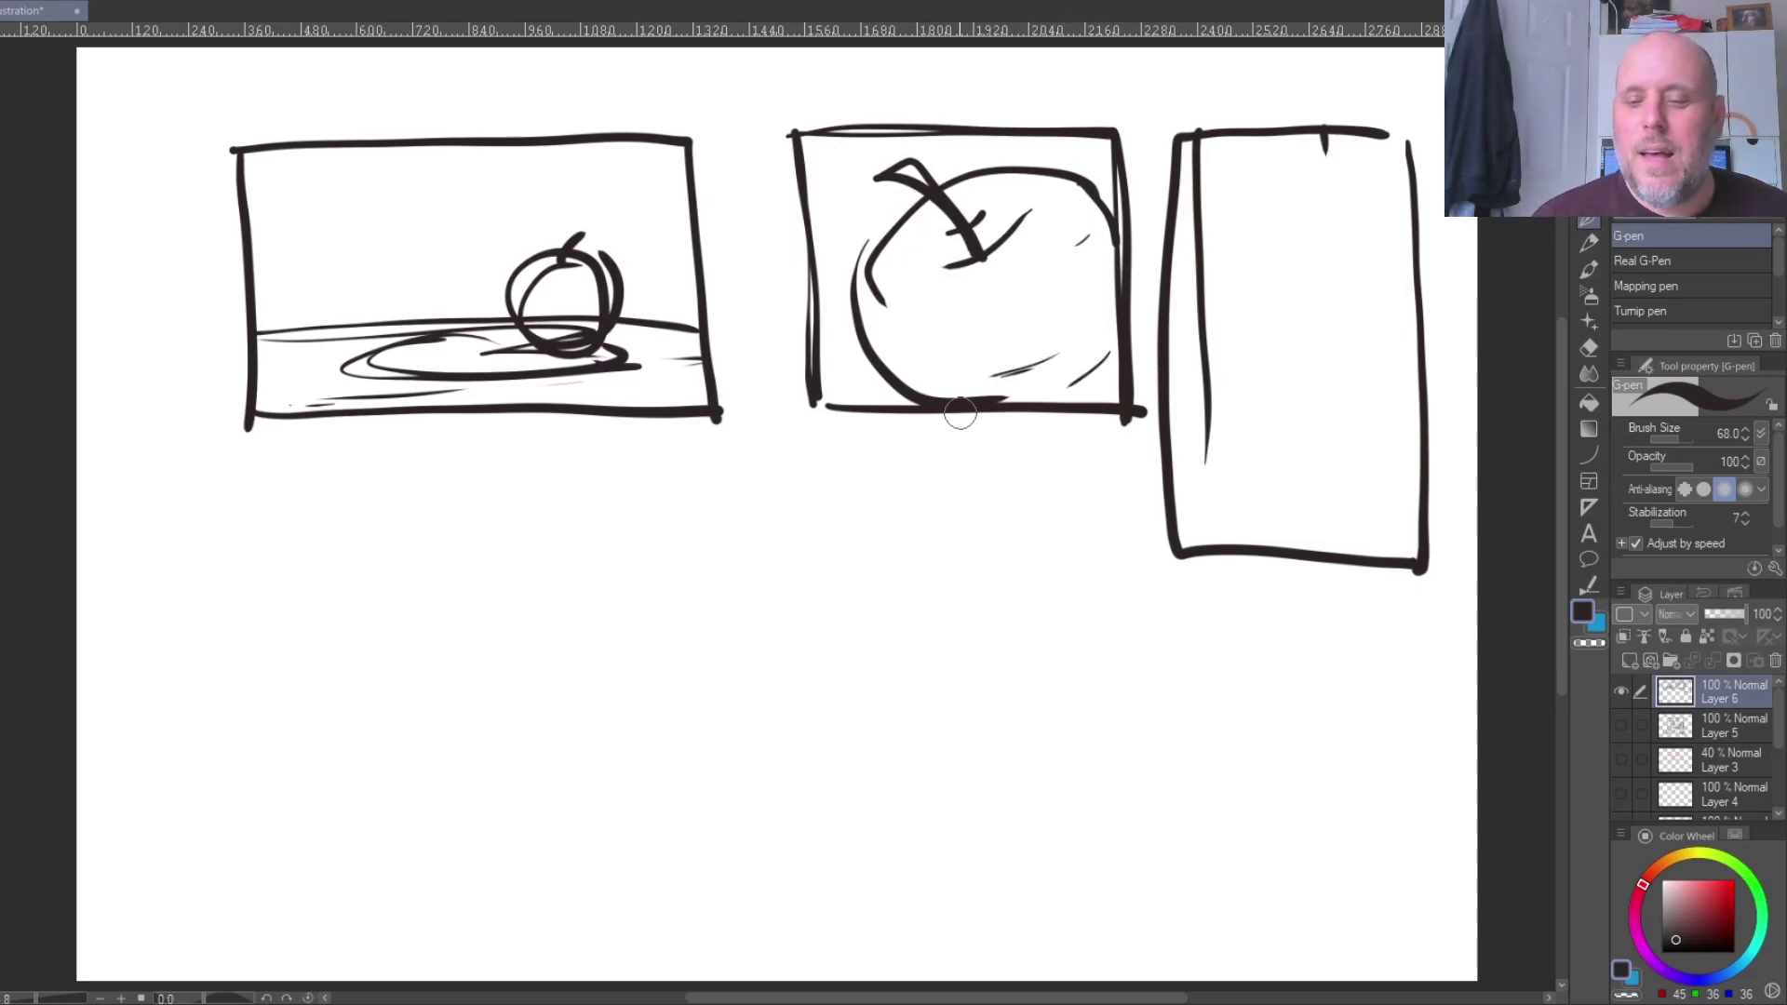
- Add long vertical strokes to the portrait frame and a tiny apple on a plate near its lower edge
left_click_drag(1265, 125, 1282, 368)
left_click_drag(1331, 131, 1342, 433)
mouse_move(1364, 158)
left_mouse_down()
mouse_move(1361, 461)
mouse_move(1228, 505)
mouse_move(1377, 514)
mouse_move(1252, 502)
mouse_move(1363, 470)
mouse_move(1324, 506)
mouse_move(1336, 462)
left_mouse_up()
left_click(1174, 510)
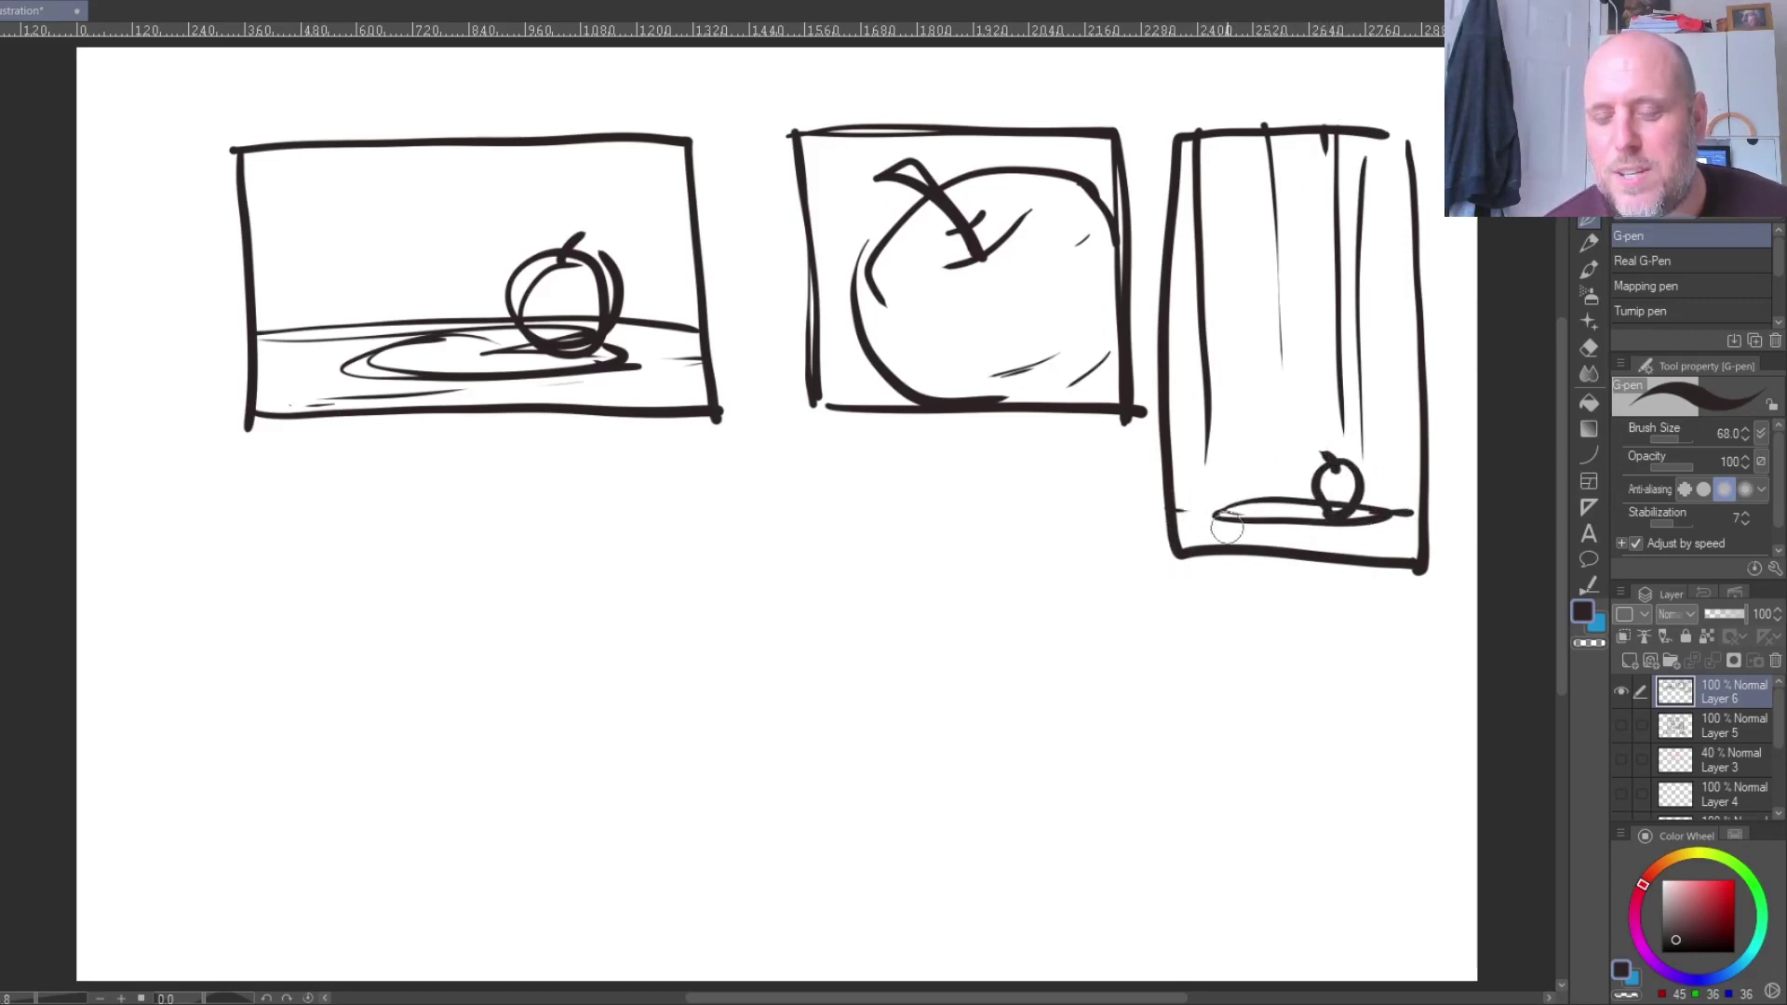
mouse_move(1226, 511)
left_mouse_down()
mouse_move(1390, 498)
mouse_move(1220, 512)
mouse_move(1346, 544)
mouse_move(1186, 531)
left_mouse_up()
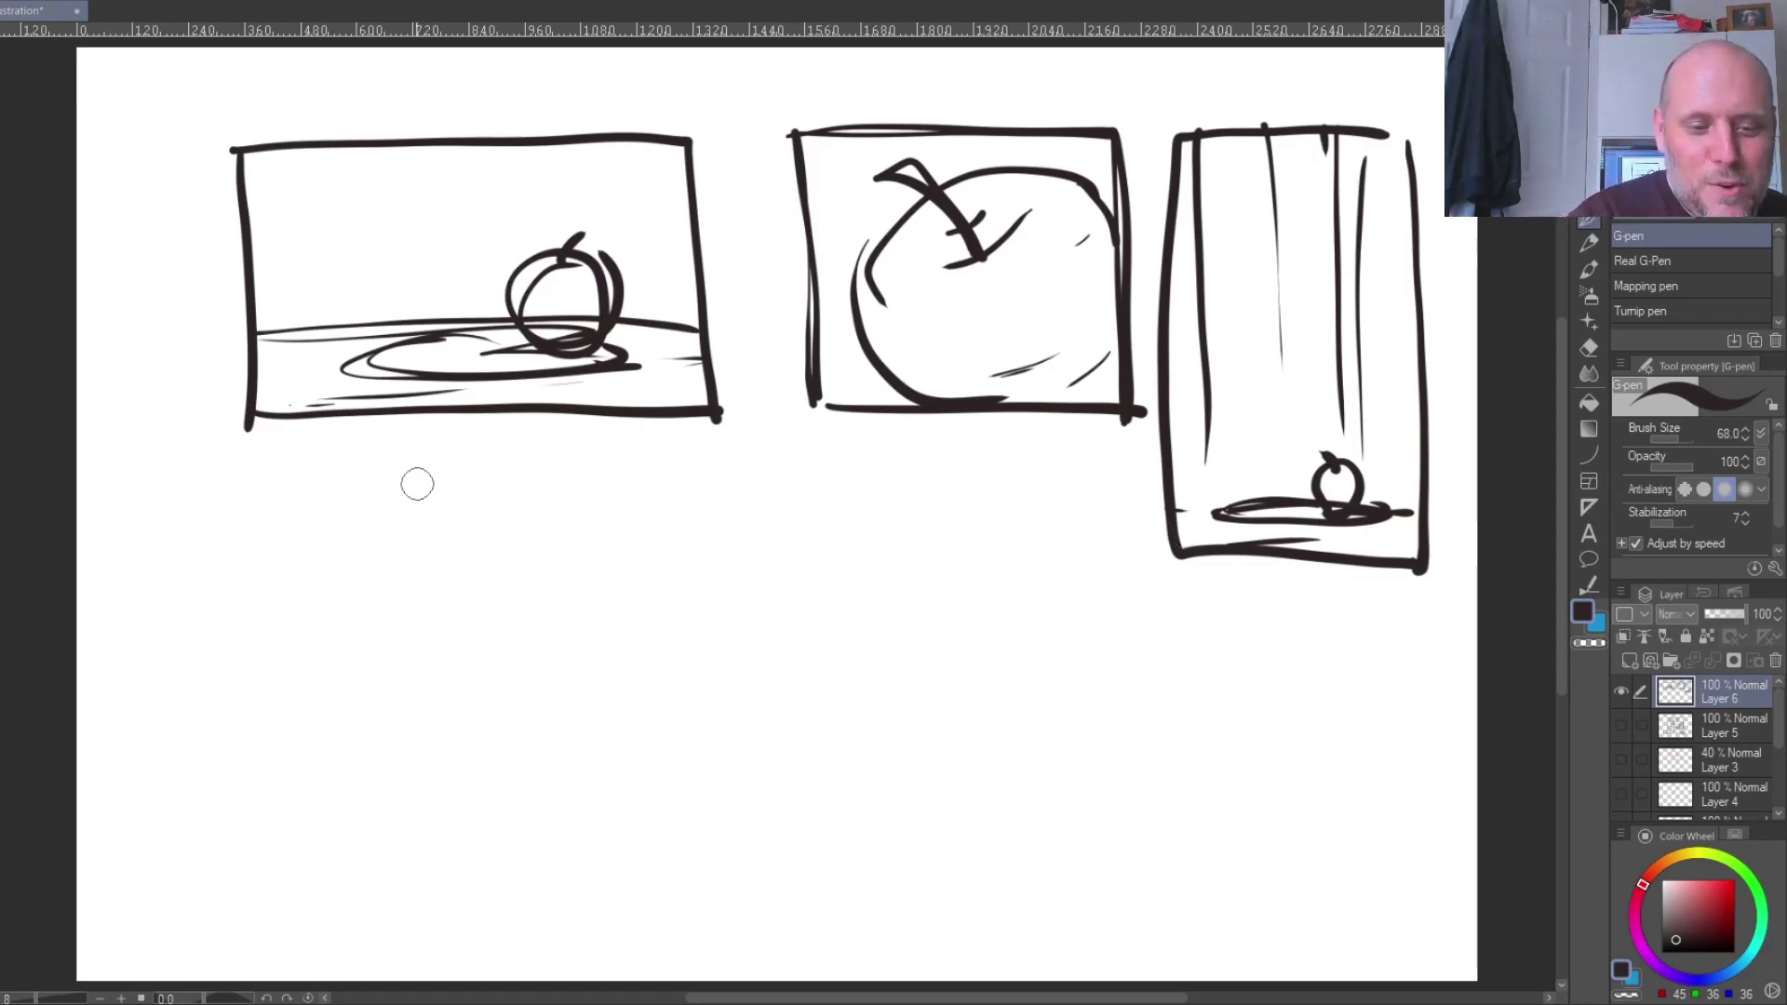
- Draw a wide, shallow rectangular frame below the landscape and near-square frames
left_click_drag(415, 483, 416, 649)
left_click_drag(415, 486, 909, 490)
left_click_drag(421, 652, 902, 636)
left_click_drag(841, 478, 843, 665)
left_click_drag(847, 549, 853, 640)
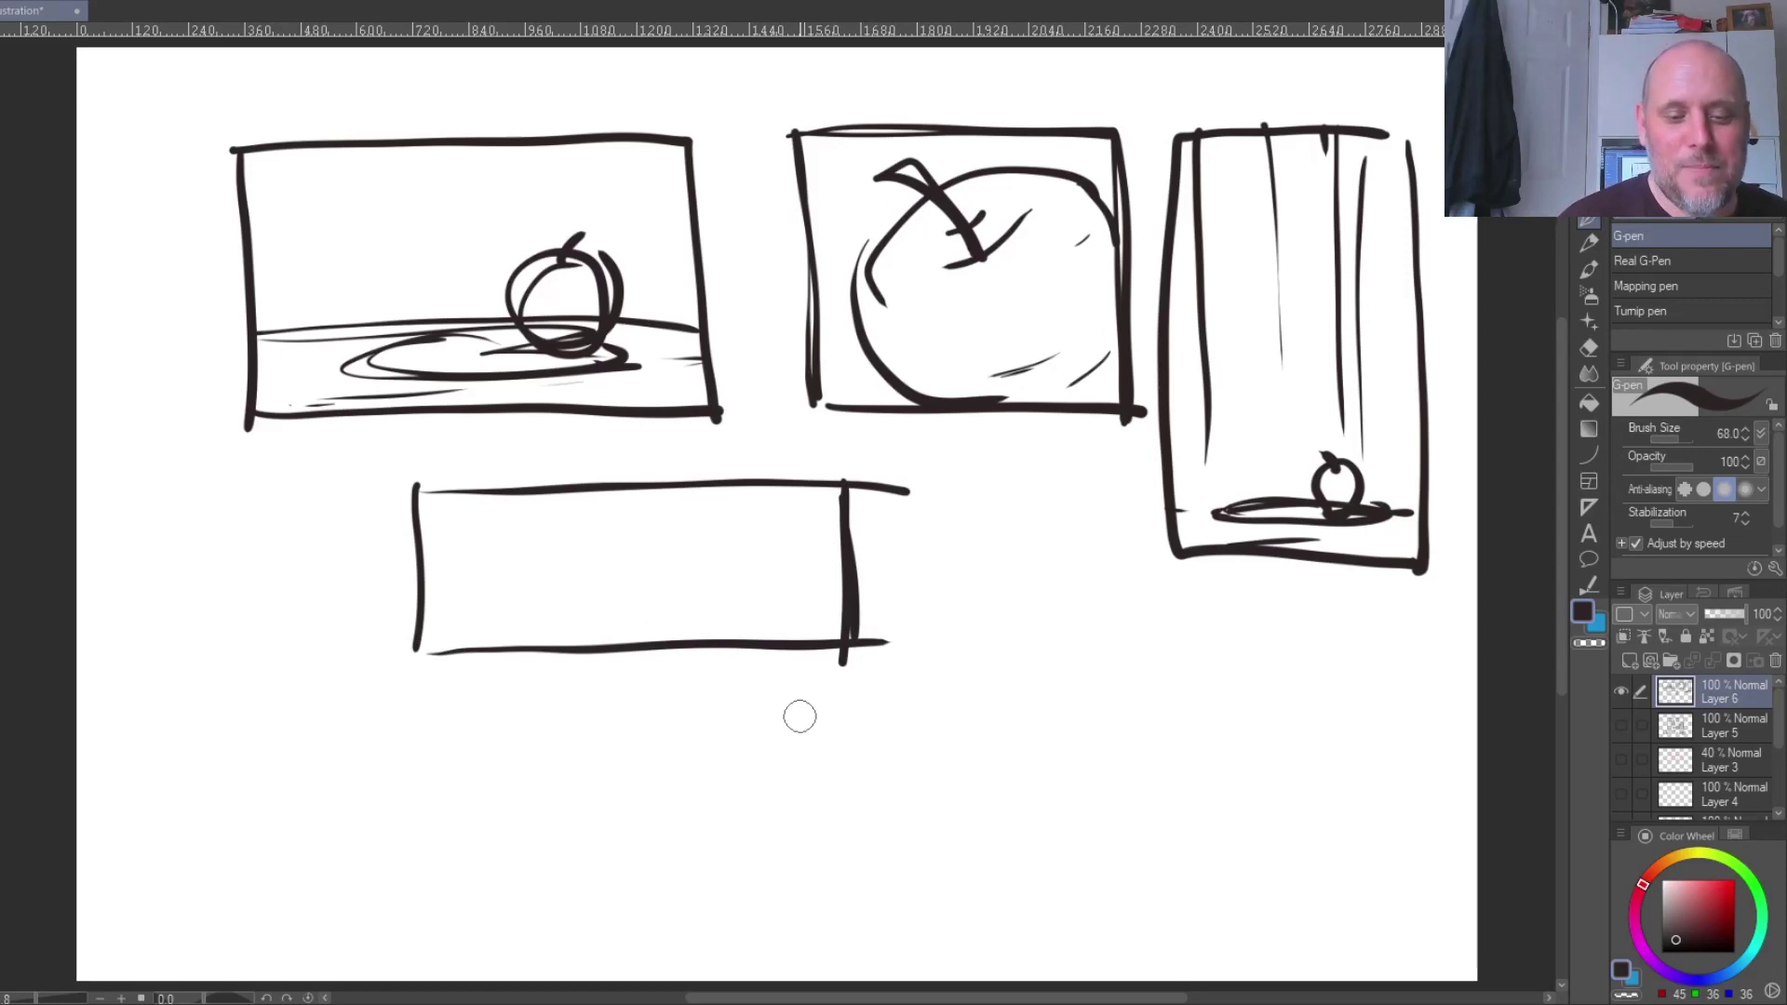
- Draw an apple with a stem in the shallow frame, right of centre and cropped by the lower edge
left_click_drag(637, 491, 637, 656)
key("ctrl+z")
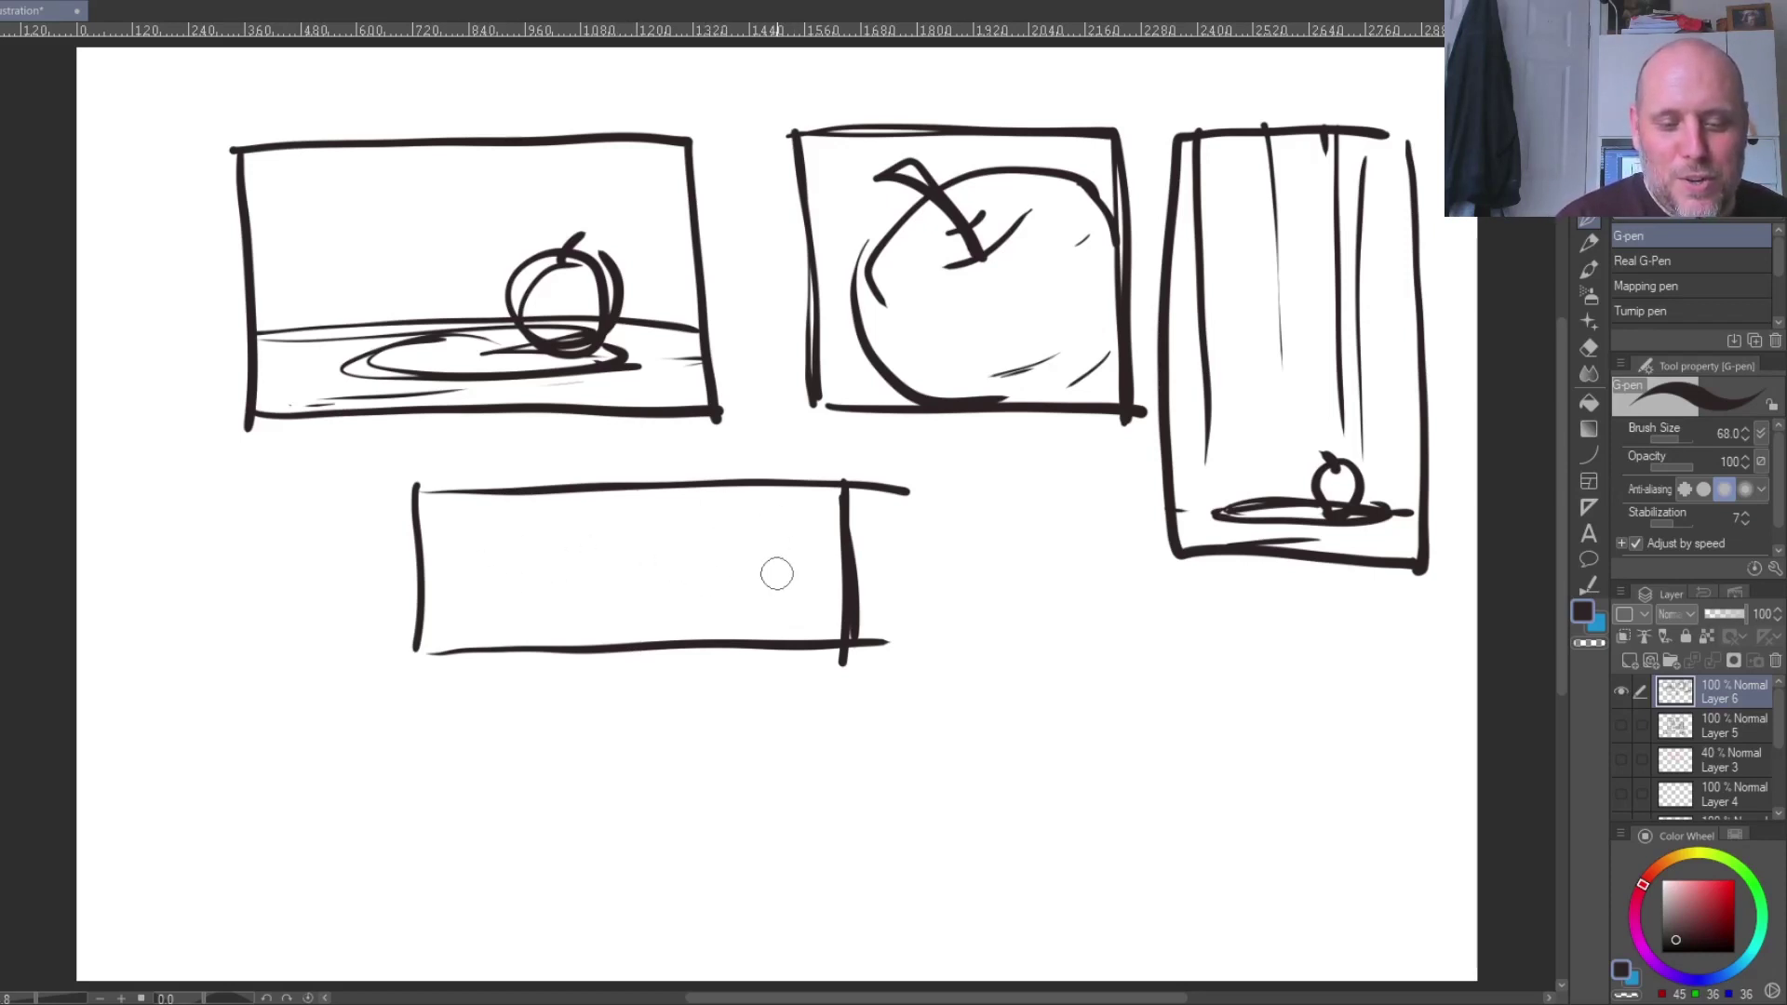
mouse_move(682, 639)
left_mouse_down()
mouse_move(745, 554)
mouse_move(690, 579)
mouse_move(754, 555)
mouse_move(791, 640)
left_mouse_up()
mouse_move(724, 569)
left_mouse_down()
mouse_move(700, 545)
mouse_move(713, 527)
mouse_move(793, 637)
mouse_move(677, 640)
left_mouse_up()
left_click(709, 581)
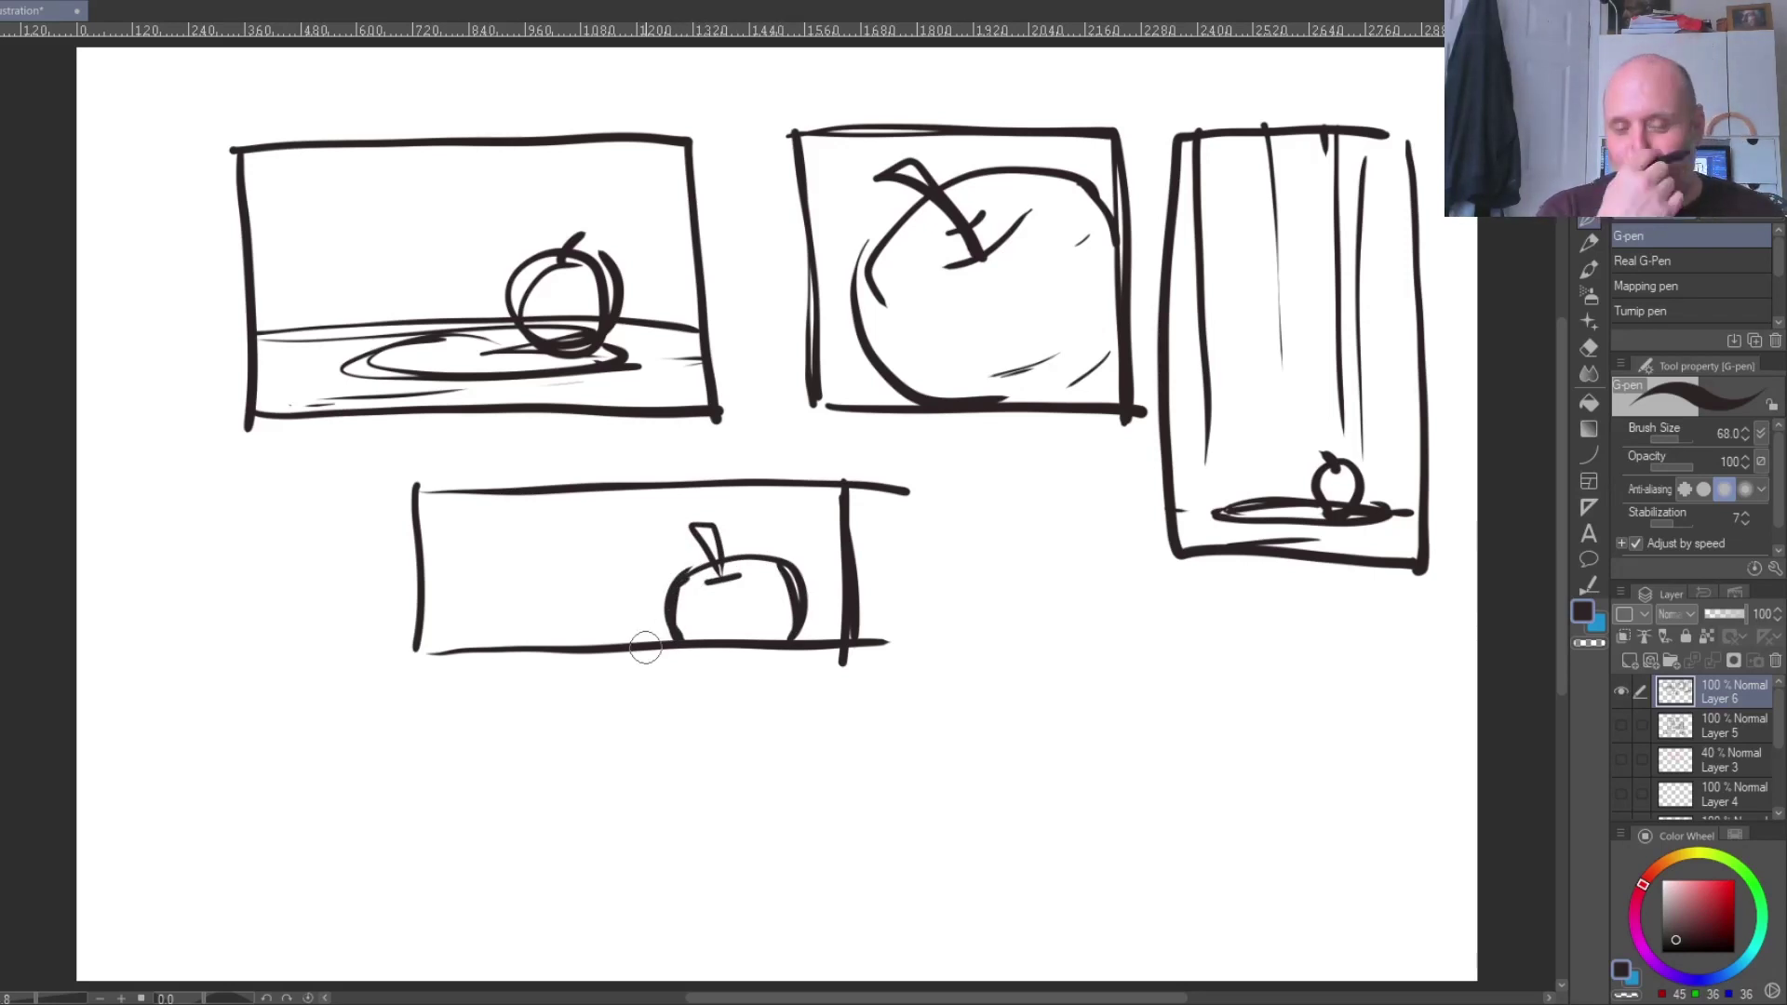
- Draw a circular frame below the portrait frame, with a curved table edge and an apple with a shadow inside
mouse_move(1154, 602)
left_mouse_down()
mouse_move(1023, 655)
mouse_move(1048, 887)
mouse_move(1293, 825)
mouse_move(1144, 600)
left_mouse_up()
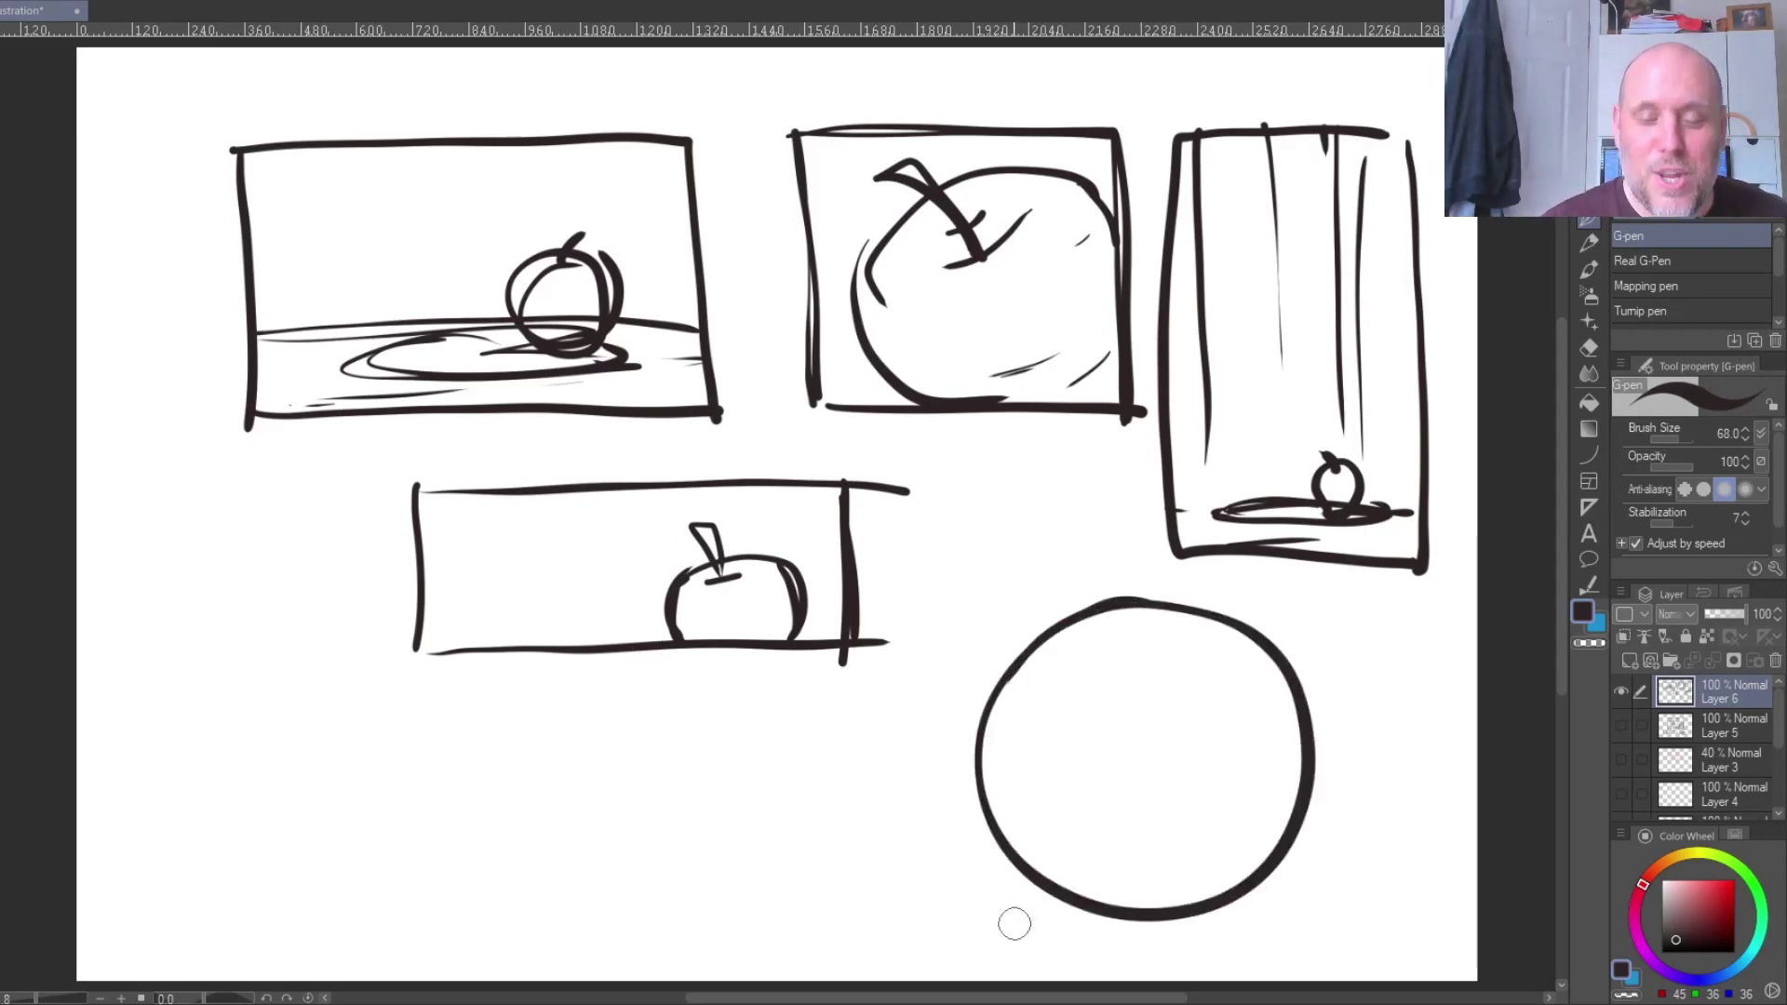
mouse_move(1008, 842)
left_mouse_down()
mouse_move(1154, 852)
mouse_move(1296, 799)
left_mouse_up()
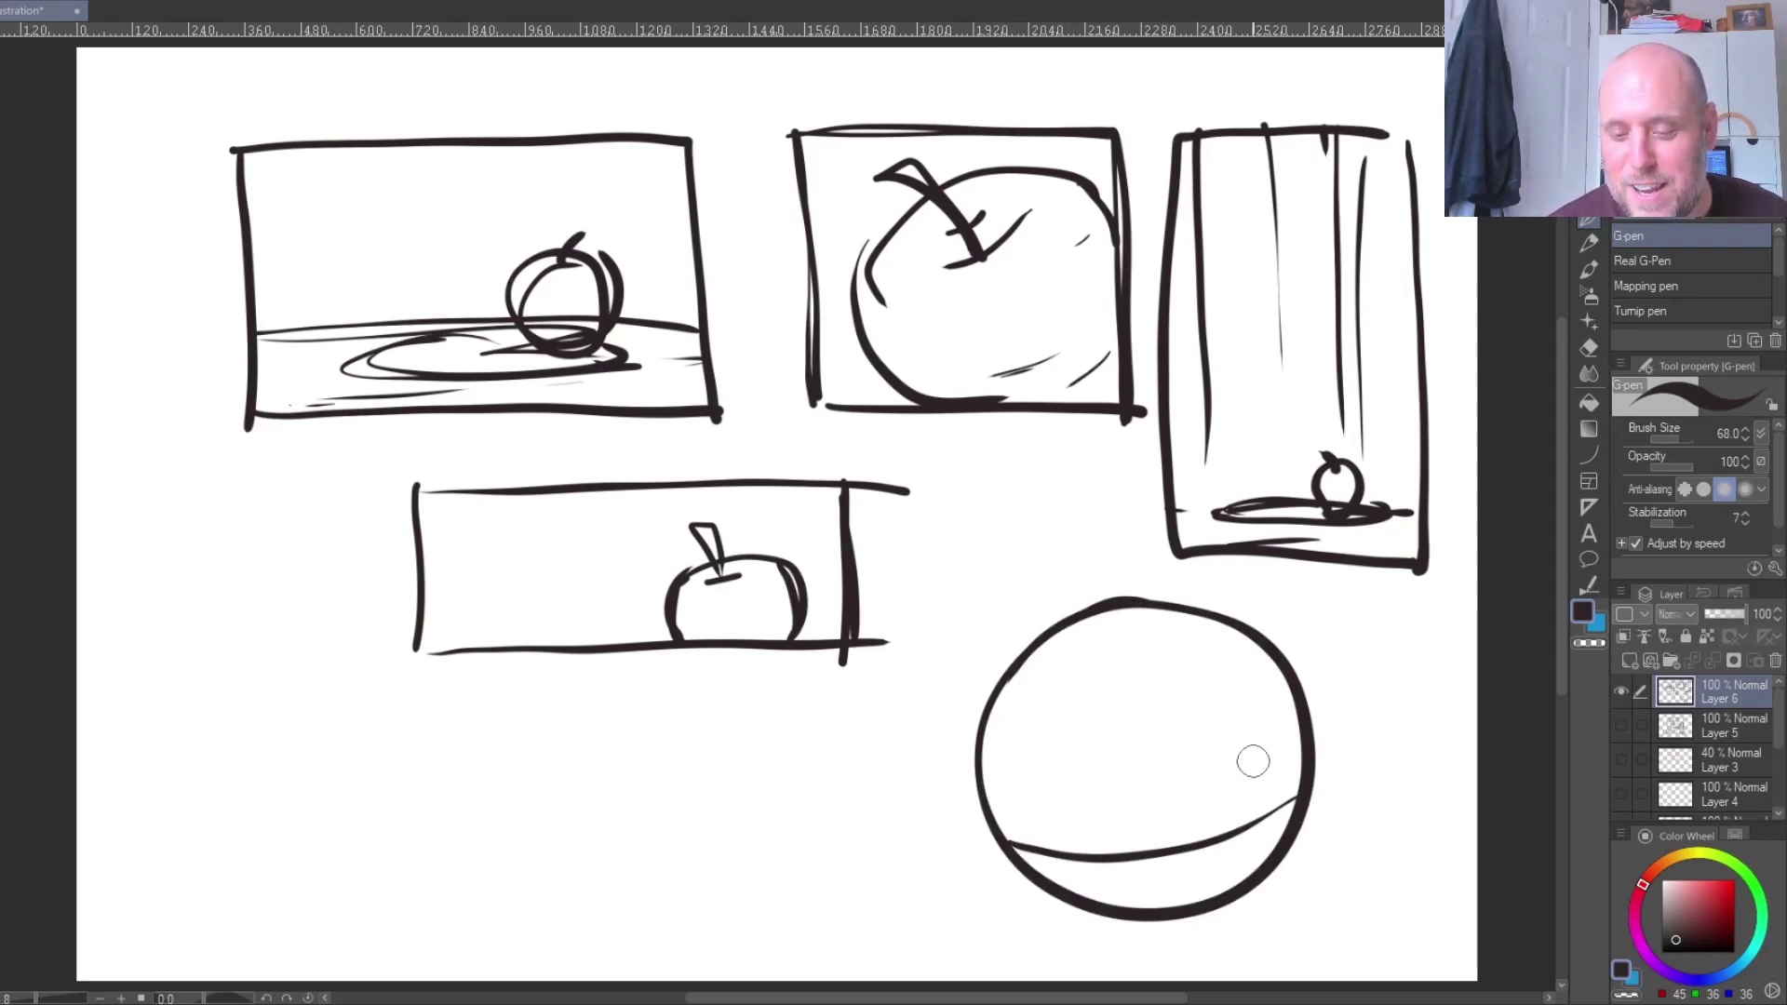
mouse_move(1202, 797)
left_mouse_down()
mouse_move(1228, 683)
mouse_move(1263, 698)
mouse_move(1247, 791)
mouse_move(1182, 791)
mouse_move(1252, 786)
left_mouse_up()
mouse_move(1210, 703)
left_mouse_down()
mouse_move(1230, 691)
mouse_move(1200, 668)
left_mouse_up()
left_click_drag(1184, 789, 1291, 777)
- Add horizontal background lines on both sides of the apple in the circular frame and shade the apple's side
left_click_drag(982, 756, 1132, 735)
left_click_drag(1273, 743, 1301, 740)
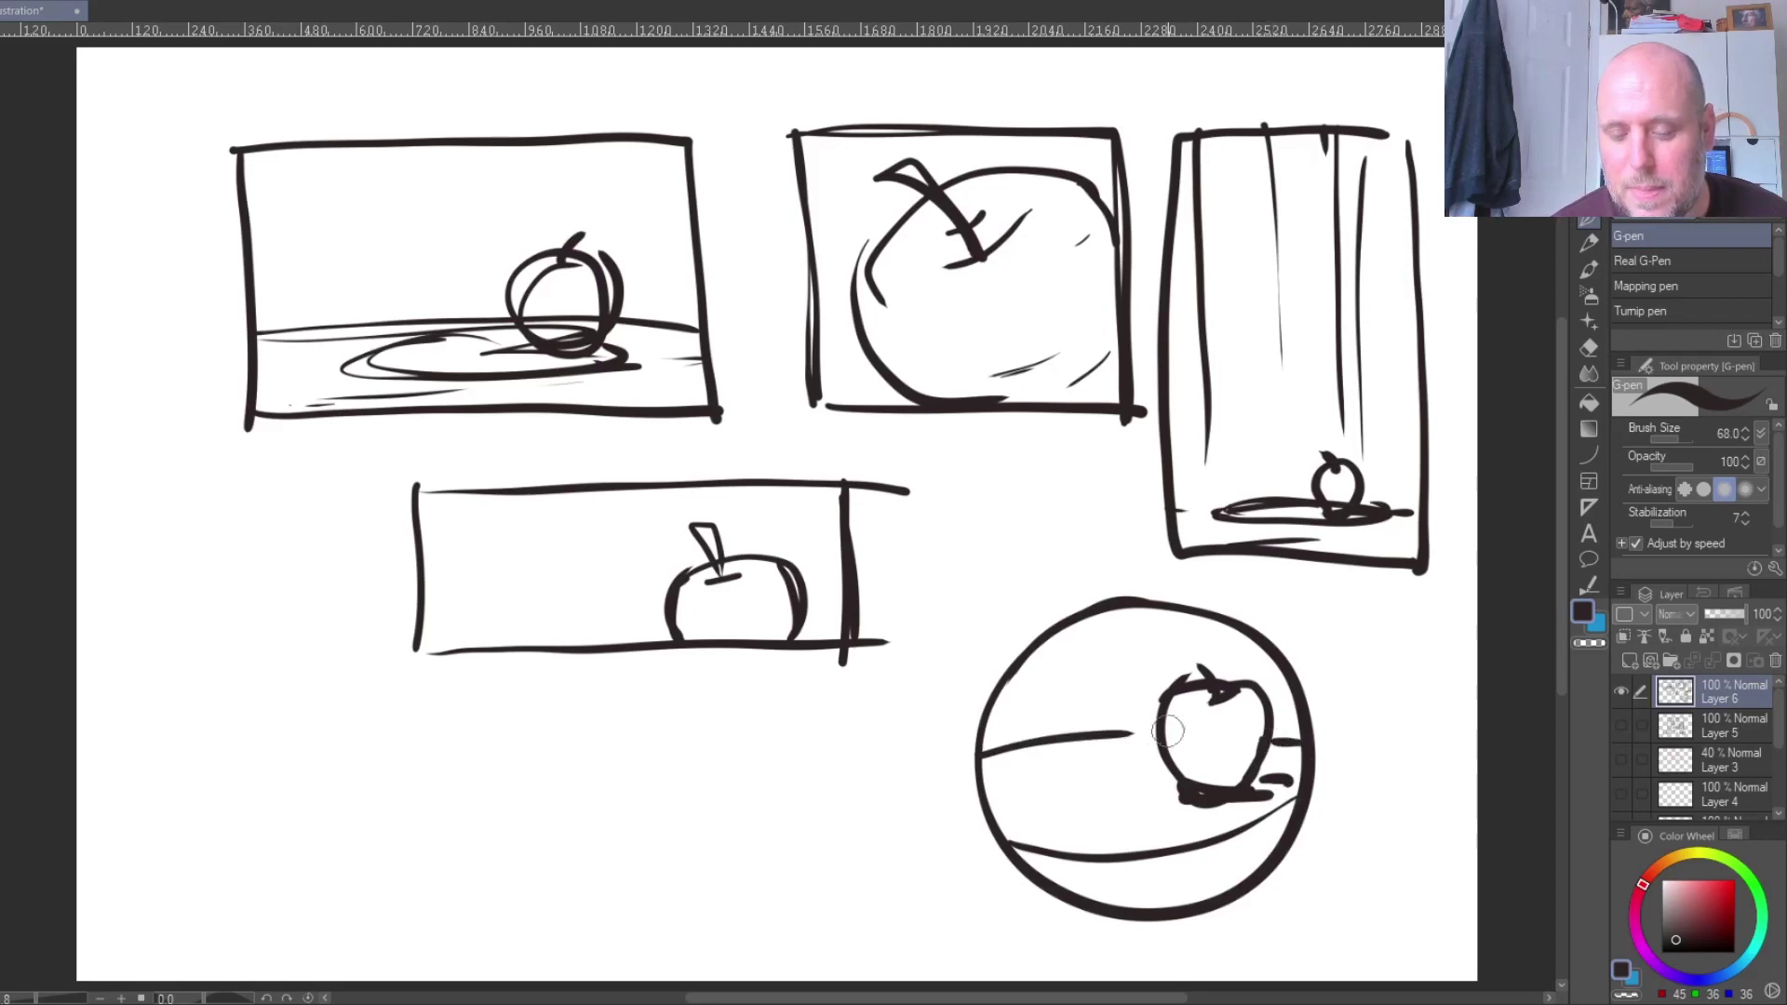
left_click_drag(986, 725, 1094, 716)
mouse_move(1273, 722)
left_mouse_down()
mouse_move(1299, 718)
mouse_move(1191, 789)
mouse_move(1260, 730)
left_mouse_up()
mouse_move(1196, 784)
left_mouse_down()
mouse_move(1264, 737)
mouse_move(1221, 765)
left_mouse_up()
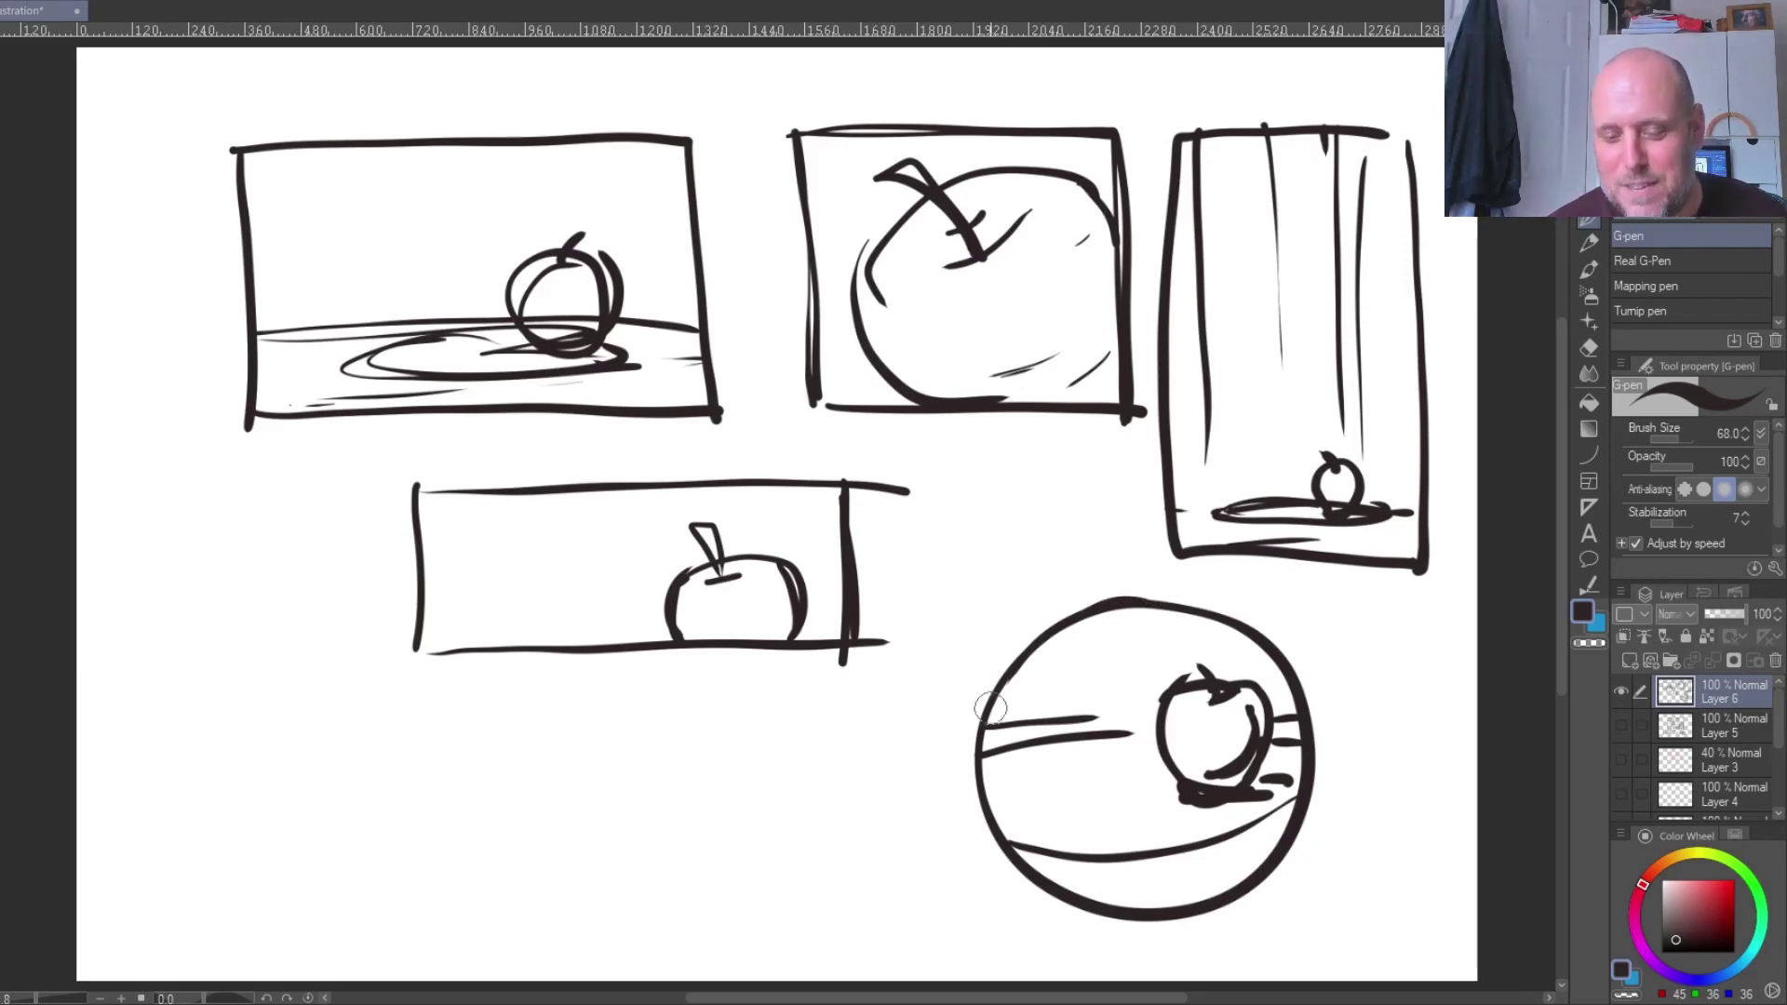
left_click_drag(992, 712, 1042, 707)
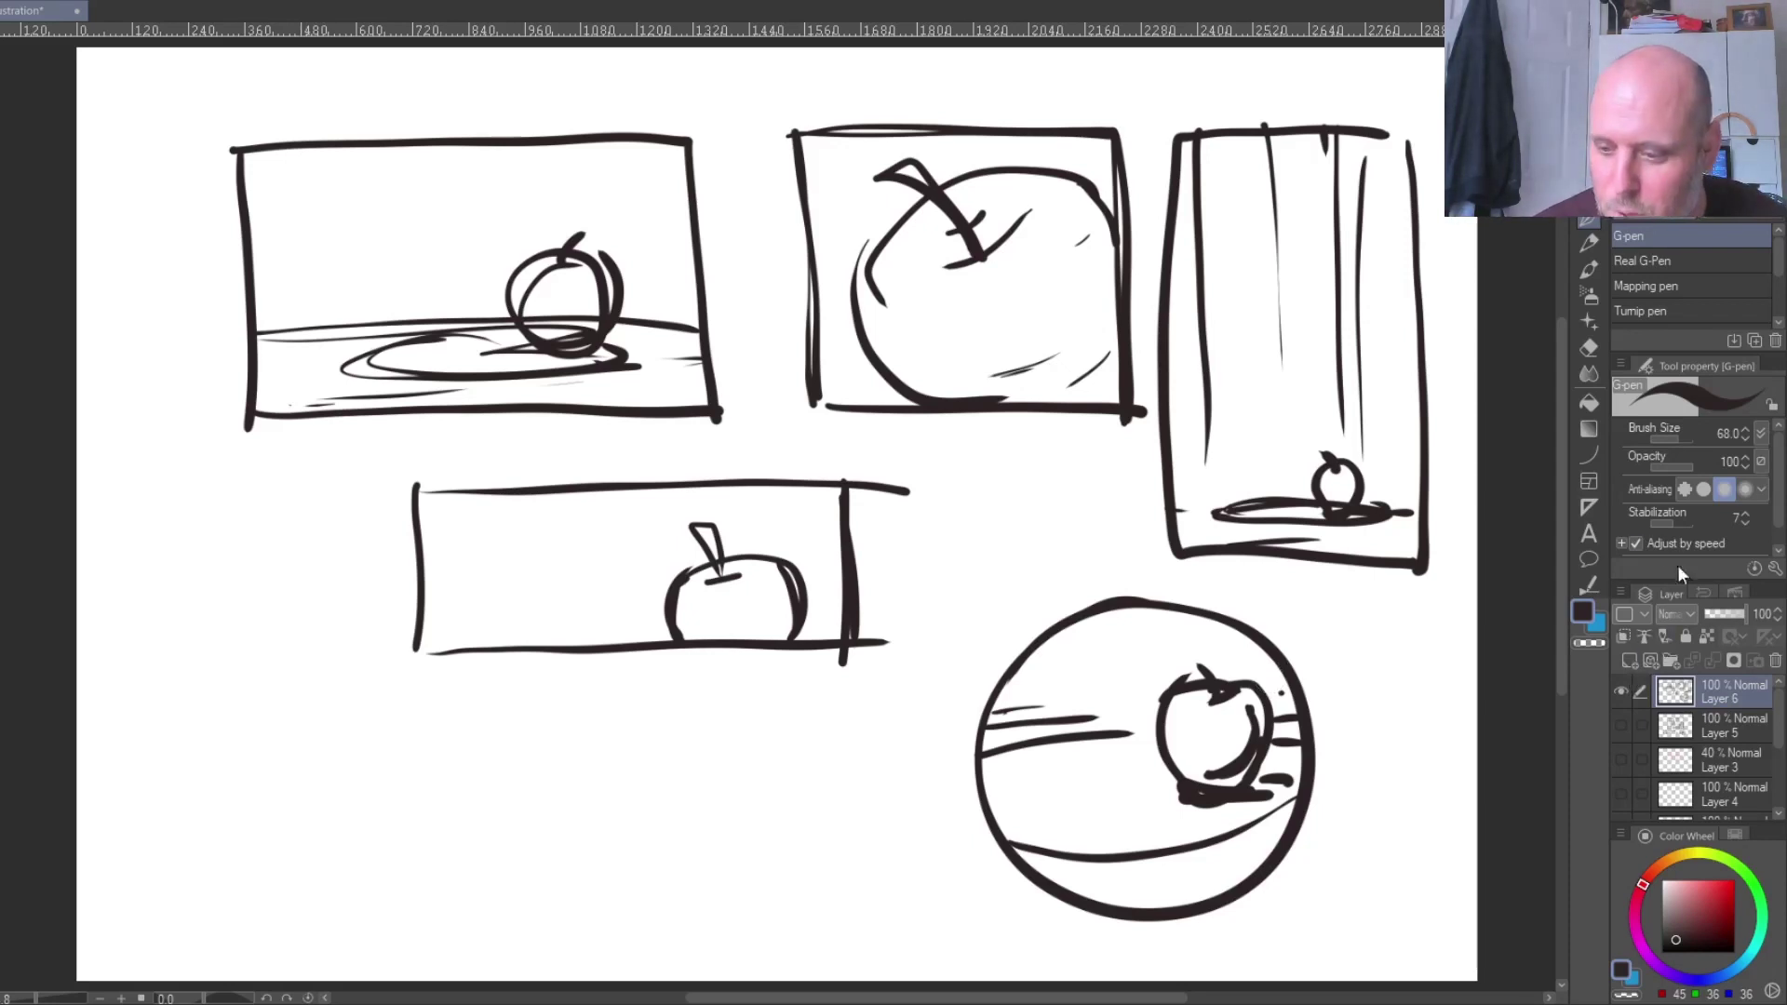
- Add a new layer above Layer 6 and hide Layer 6 for a blank canvas
left_click(1629, 660)
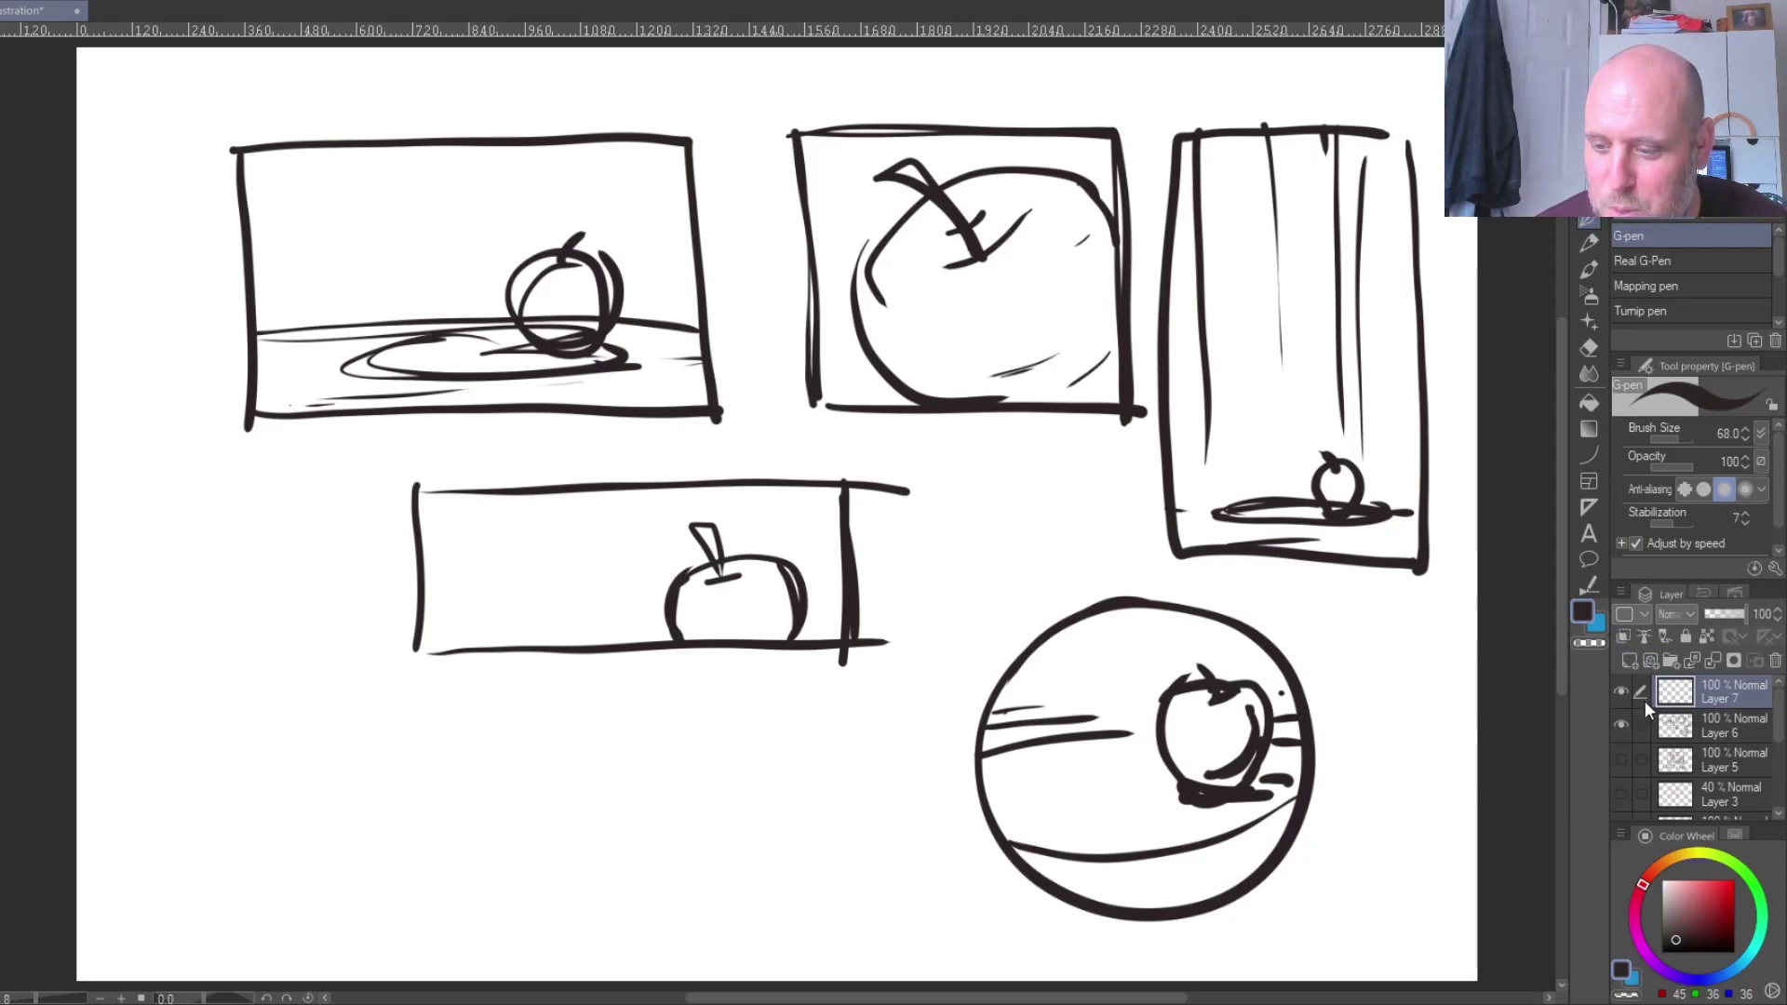
left_click(1622, 725)
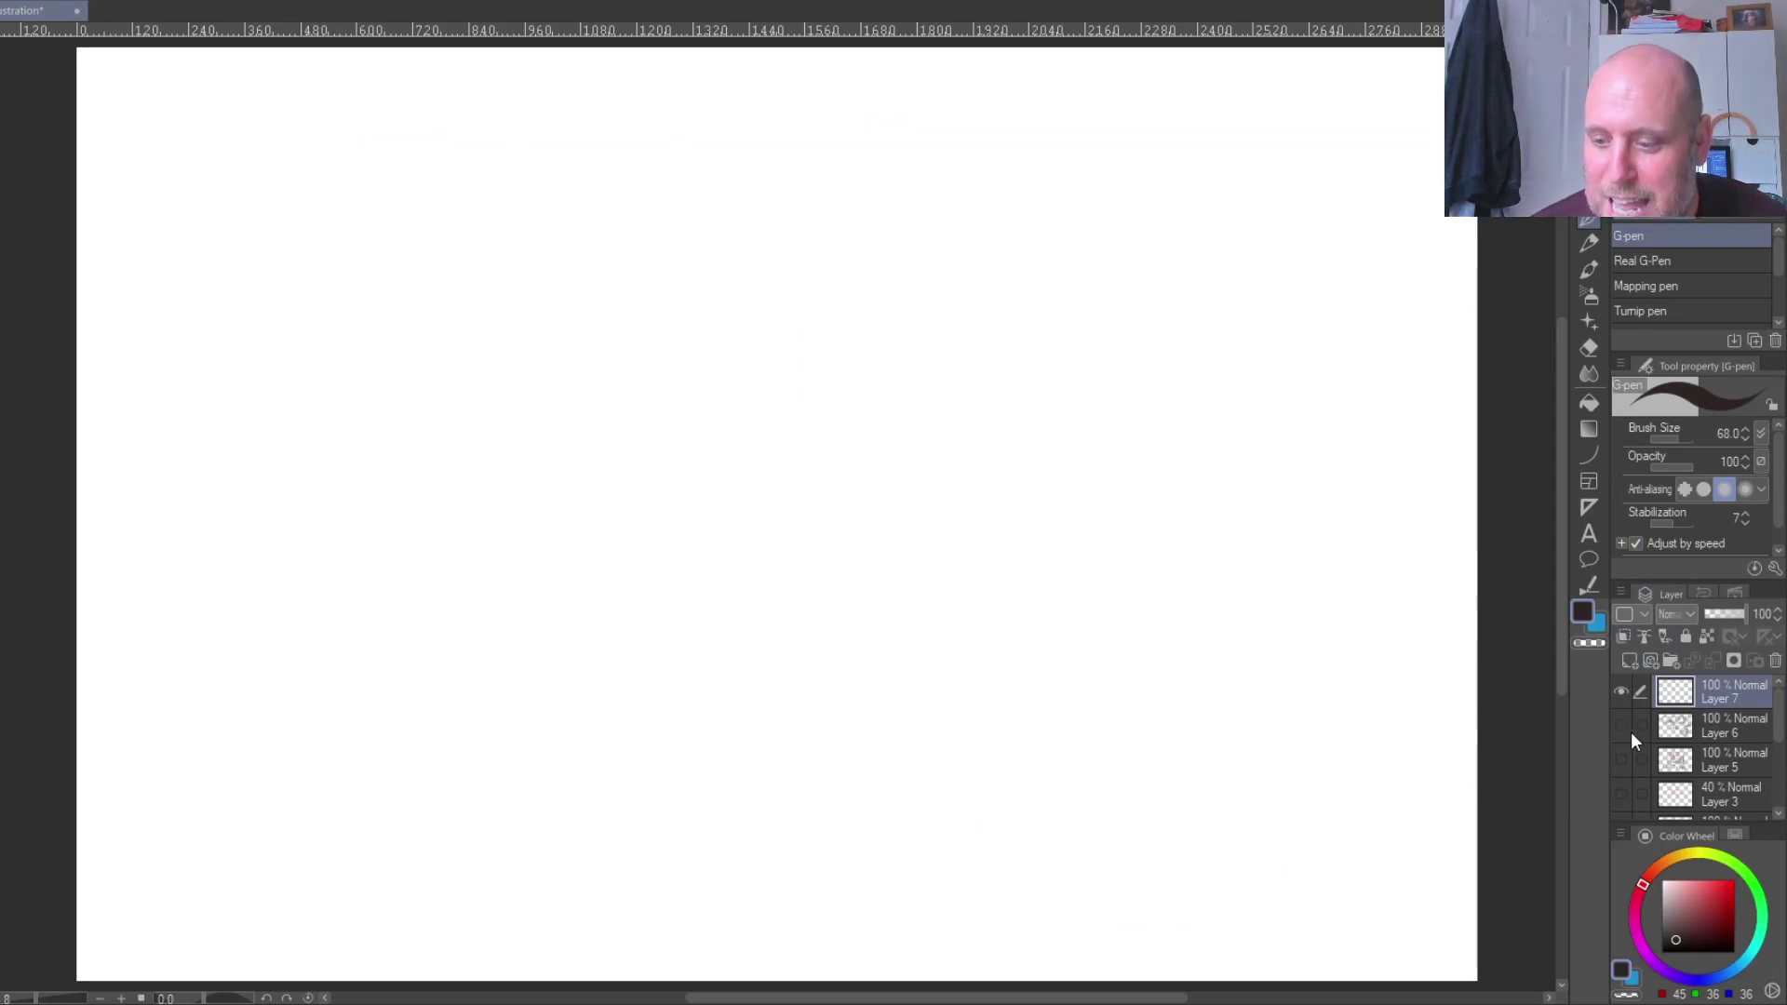
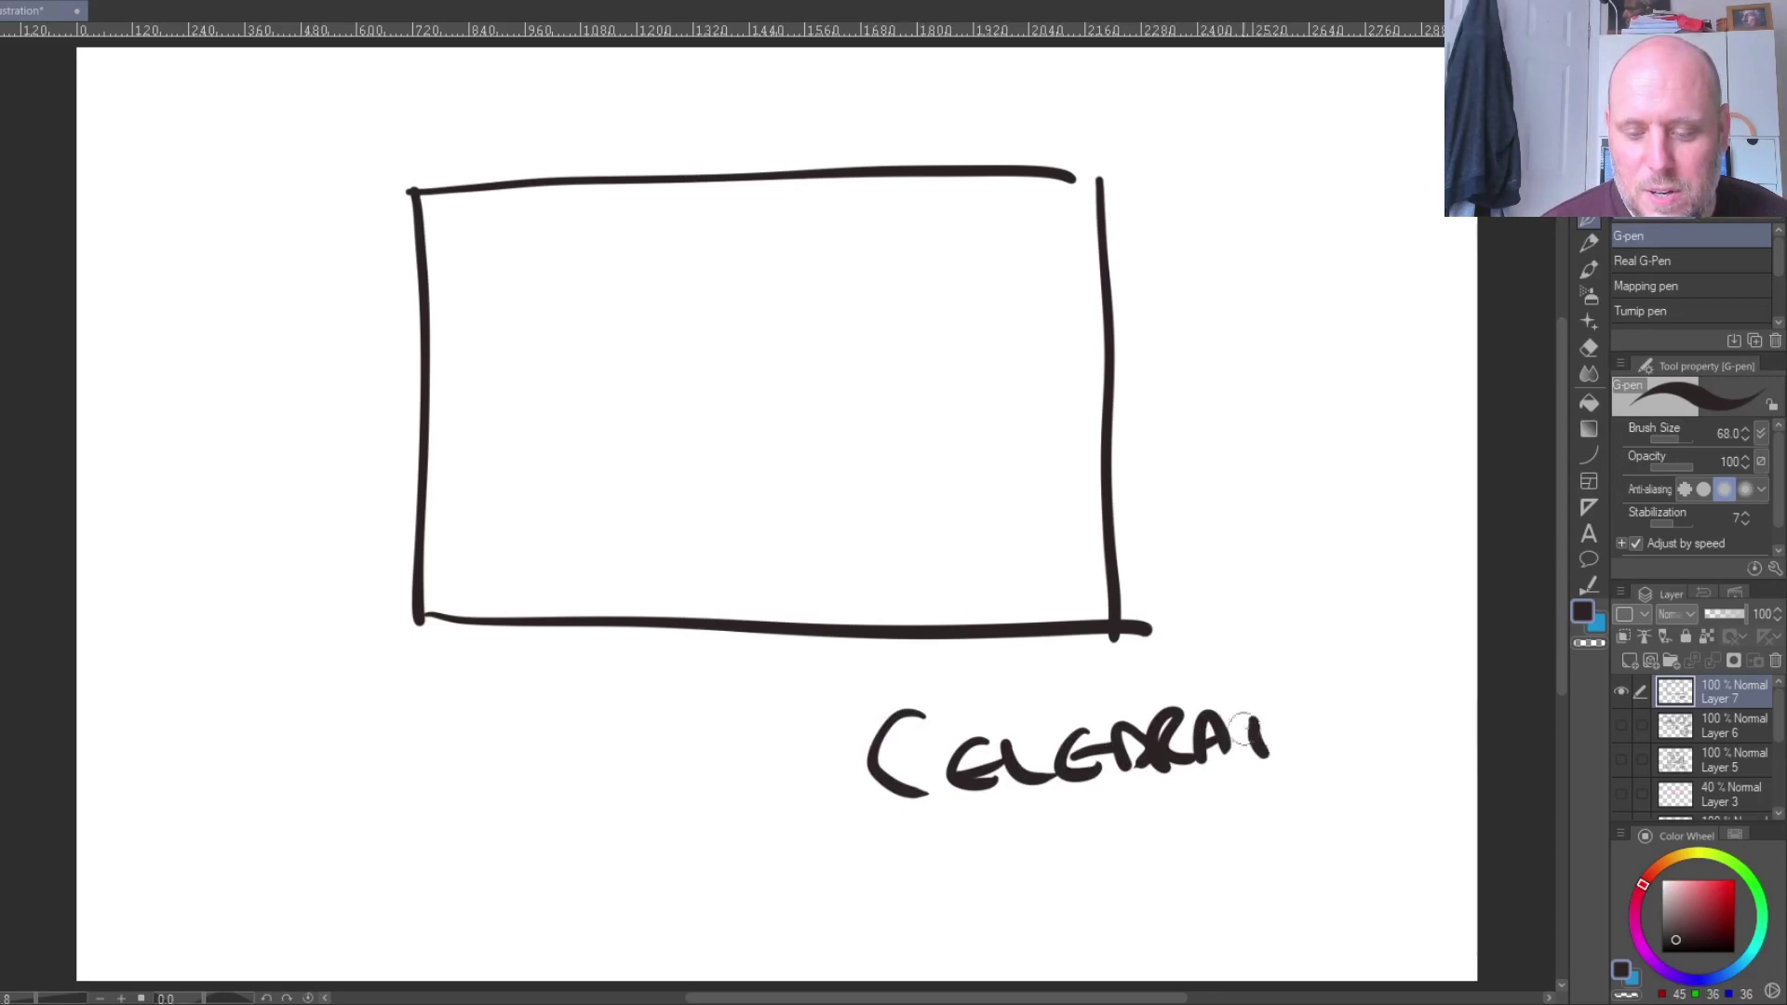
- Finish the handwritten word CELEBRATION below the new frame with a full stop and an underline
left_click(1418, 738)
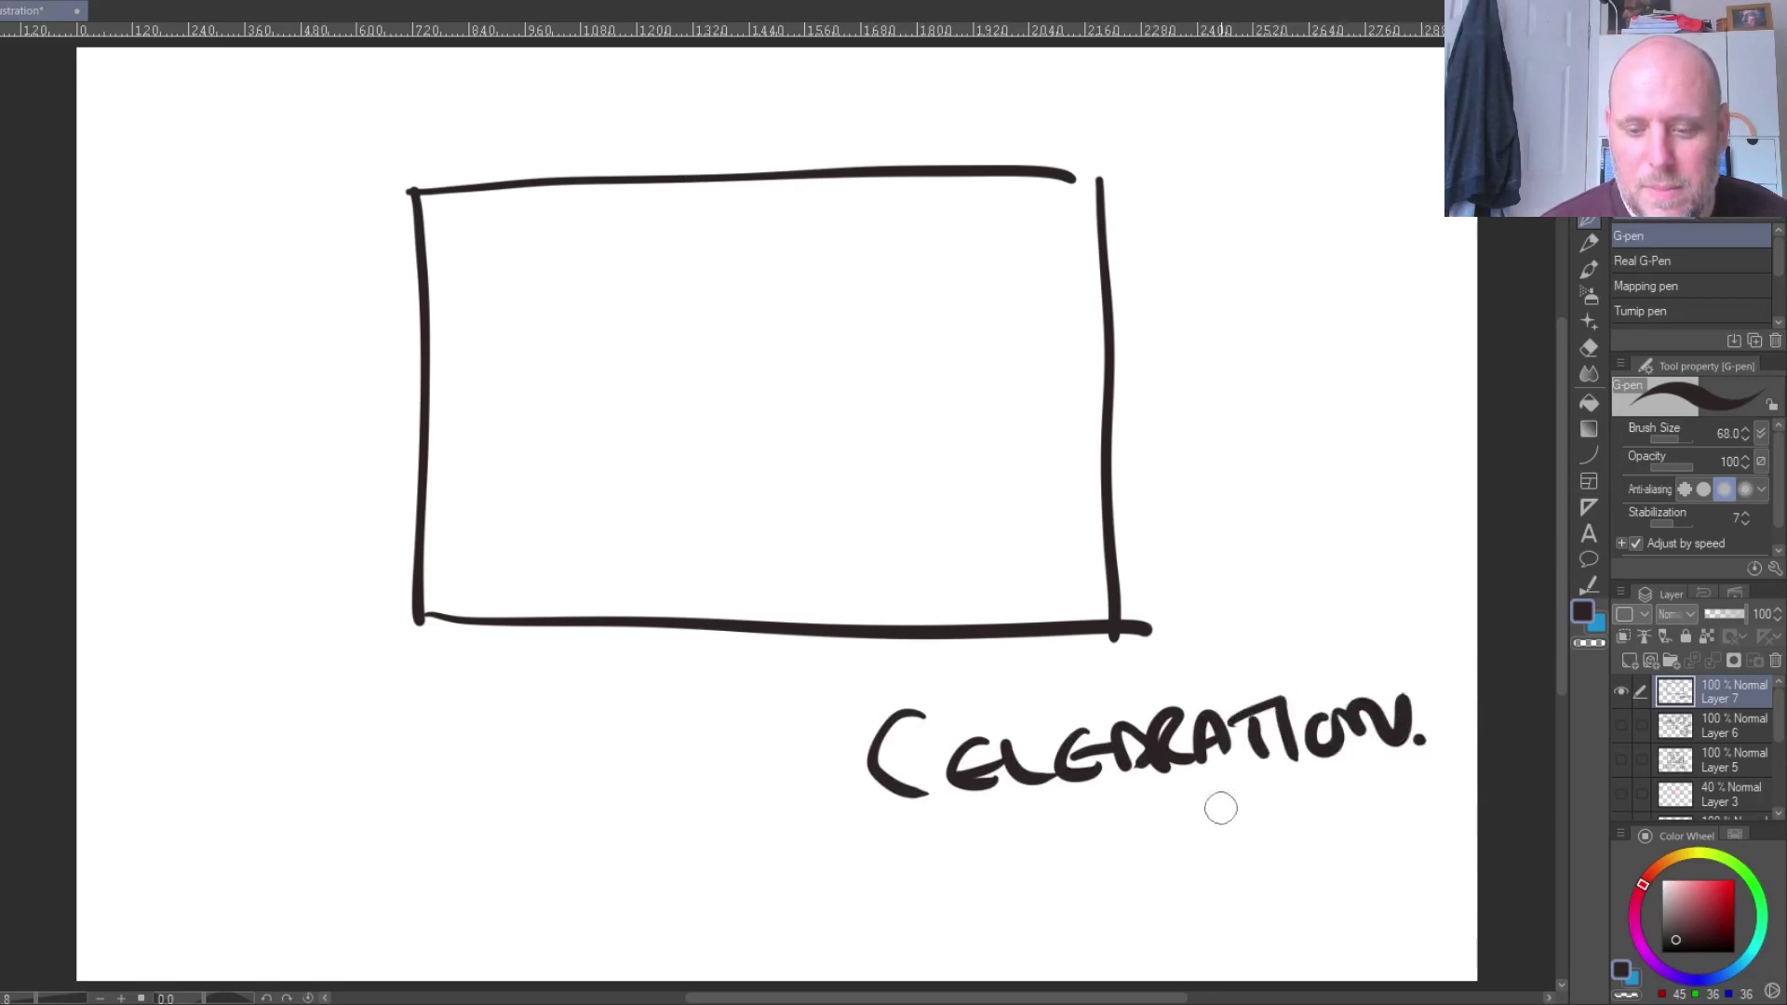
left_click_drag(994, 841, 1333, 802)
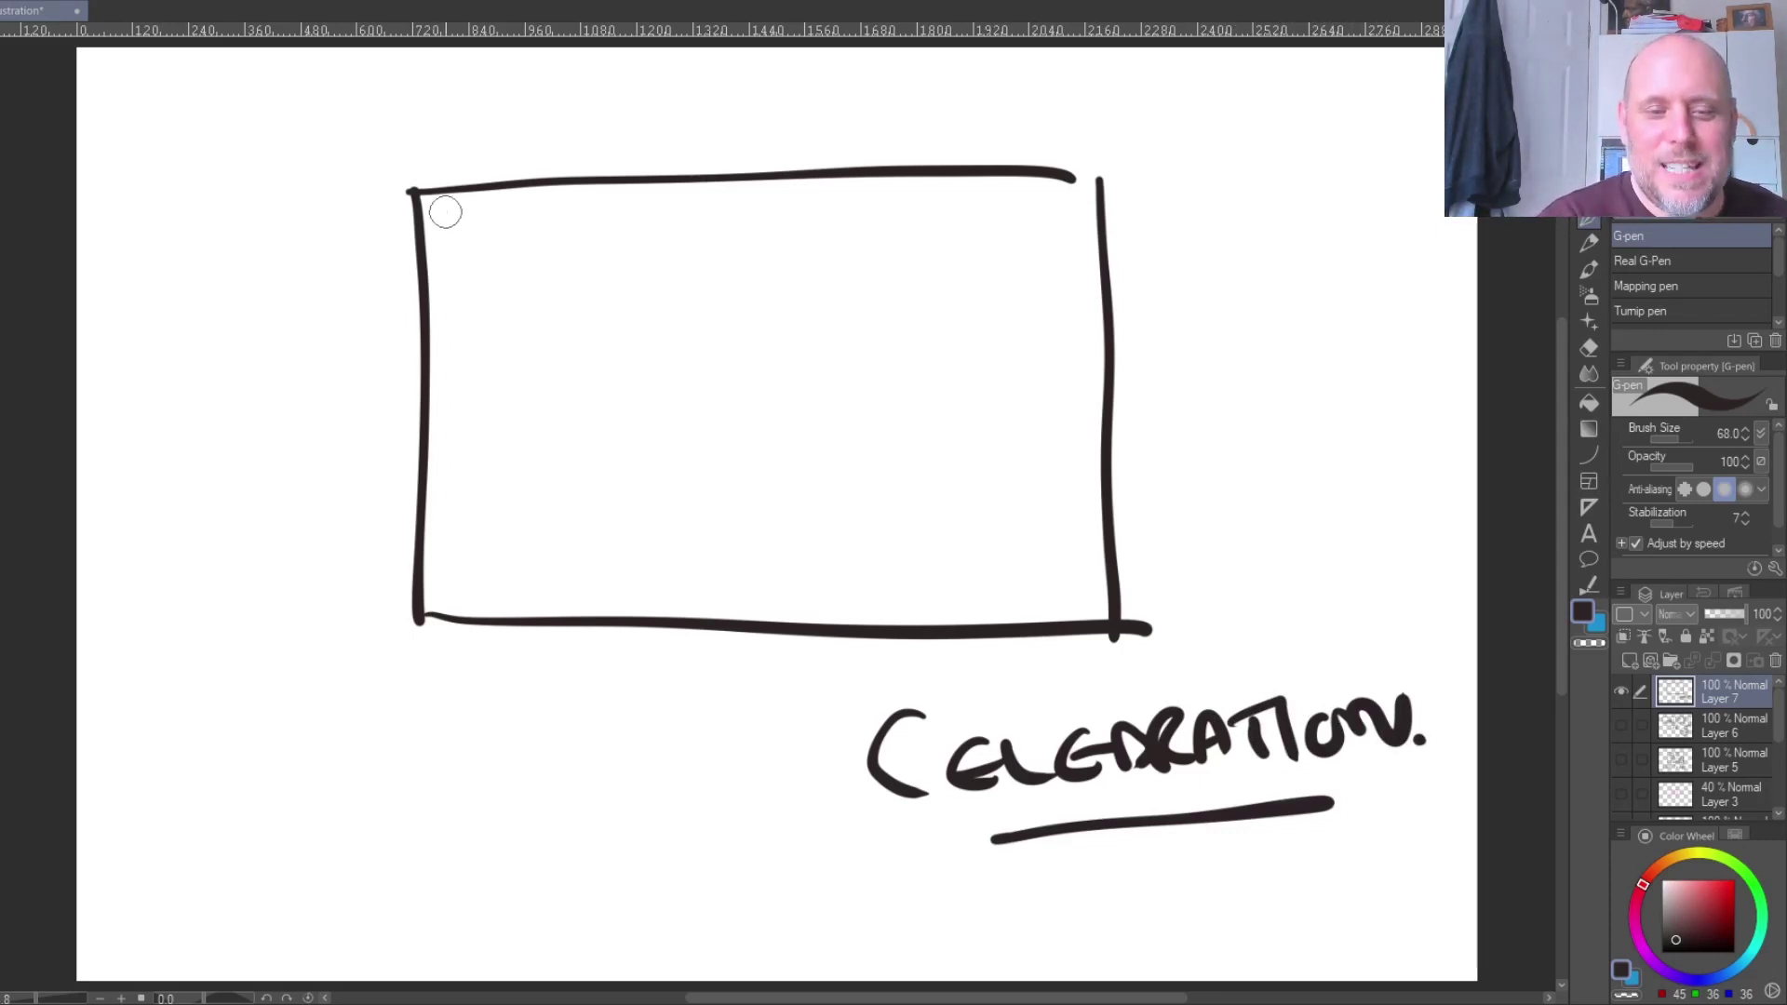
- Draw four diagonal strokes inside the frame, leading from its corners towards the centre
left_click_drag(447, 212, 618, 298)
left_click_drag(1070, 183, 903, 307)
left_click_drag(525, 617, 656, 476)
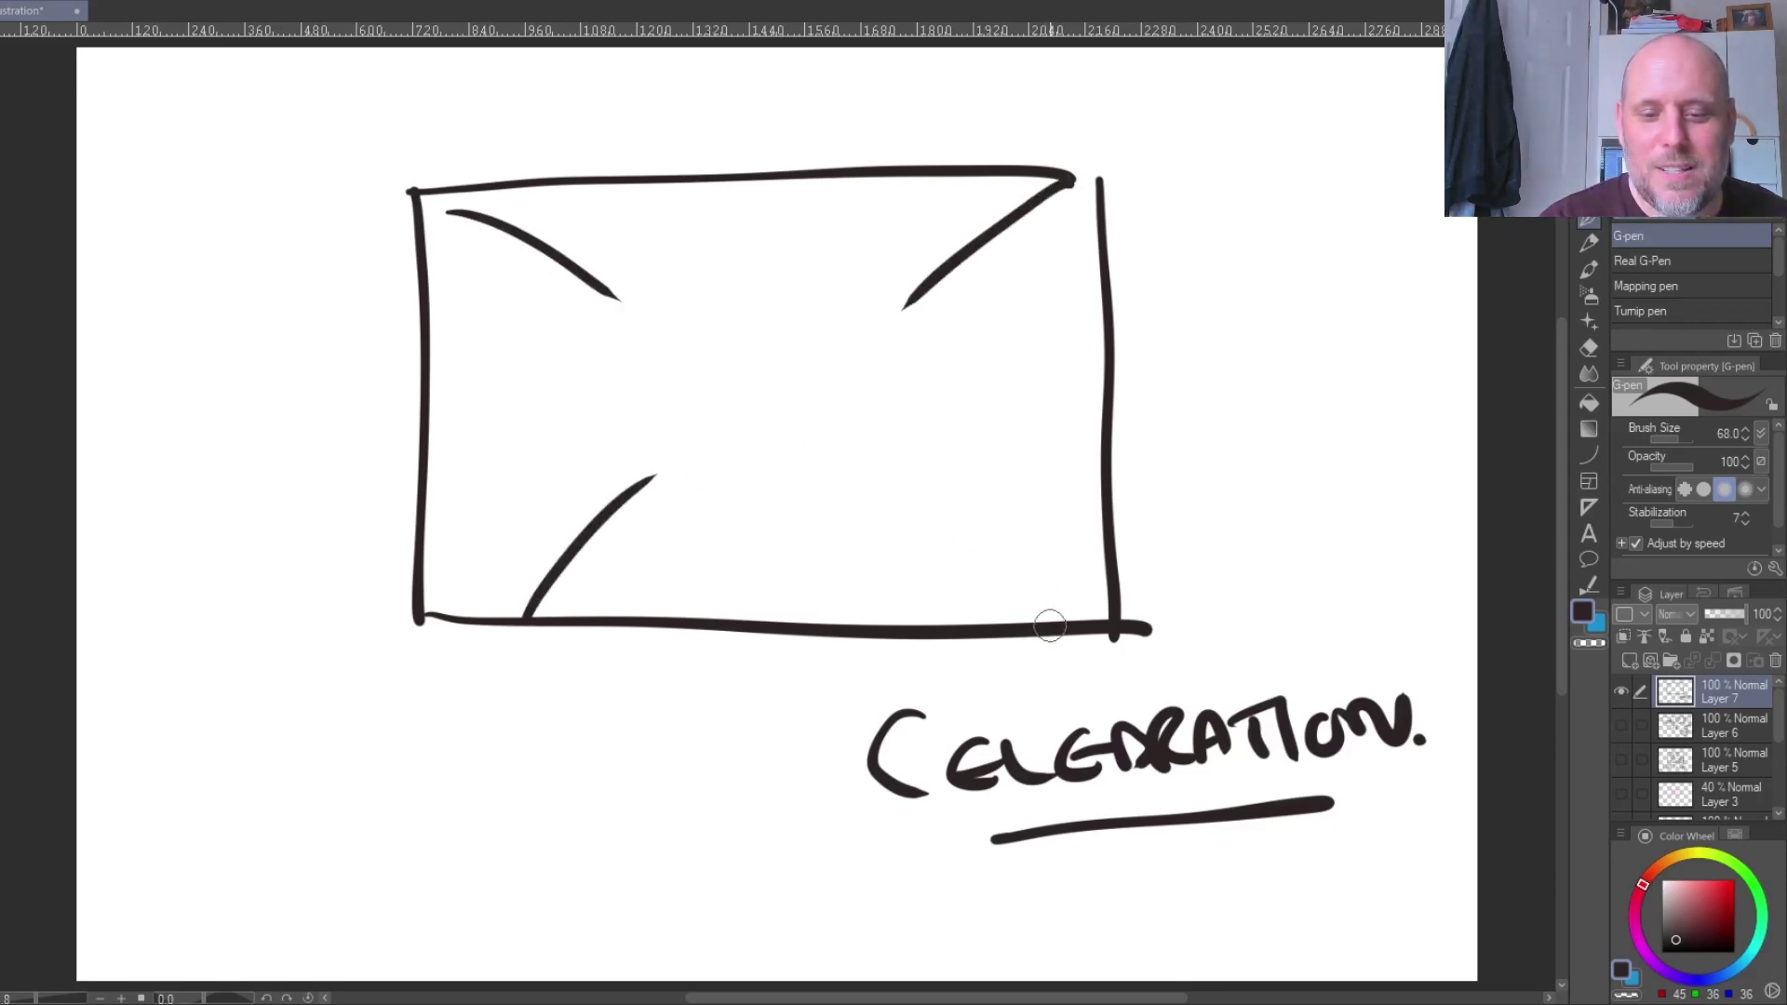
left_click_drag(1042, 622, 959, 532)
- Fill the frame with energetic curved strokes, two large spirals and a small hooked mark
left_click_drag(444, 454, 593, 419)
mouse_move(1016, 284)
left_mouse_down()
mouse_move(829, 307)
mouse_move(924, 316)
mouse_move(935, 359)
left_mouse_up()
left_click_drag(635, 462, 511, 317)
left_click(527, 449)
left_click_drag(667, 205, 716, 282)
mouse_move(858, 482)
left_mouse_down()
mouse_move(850, 583)
mouse_move(821, 565)
left_mouse_up()
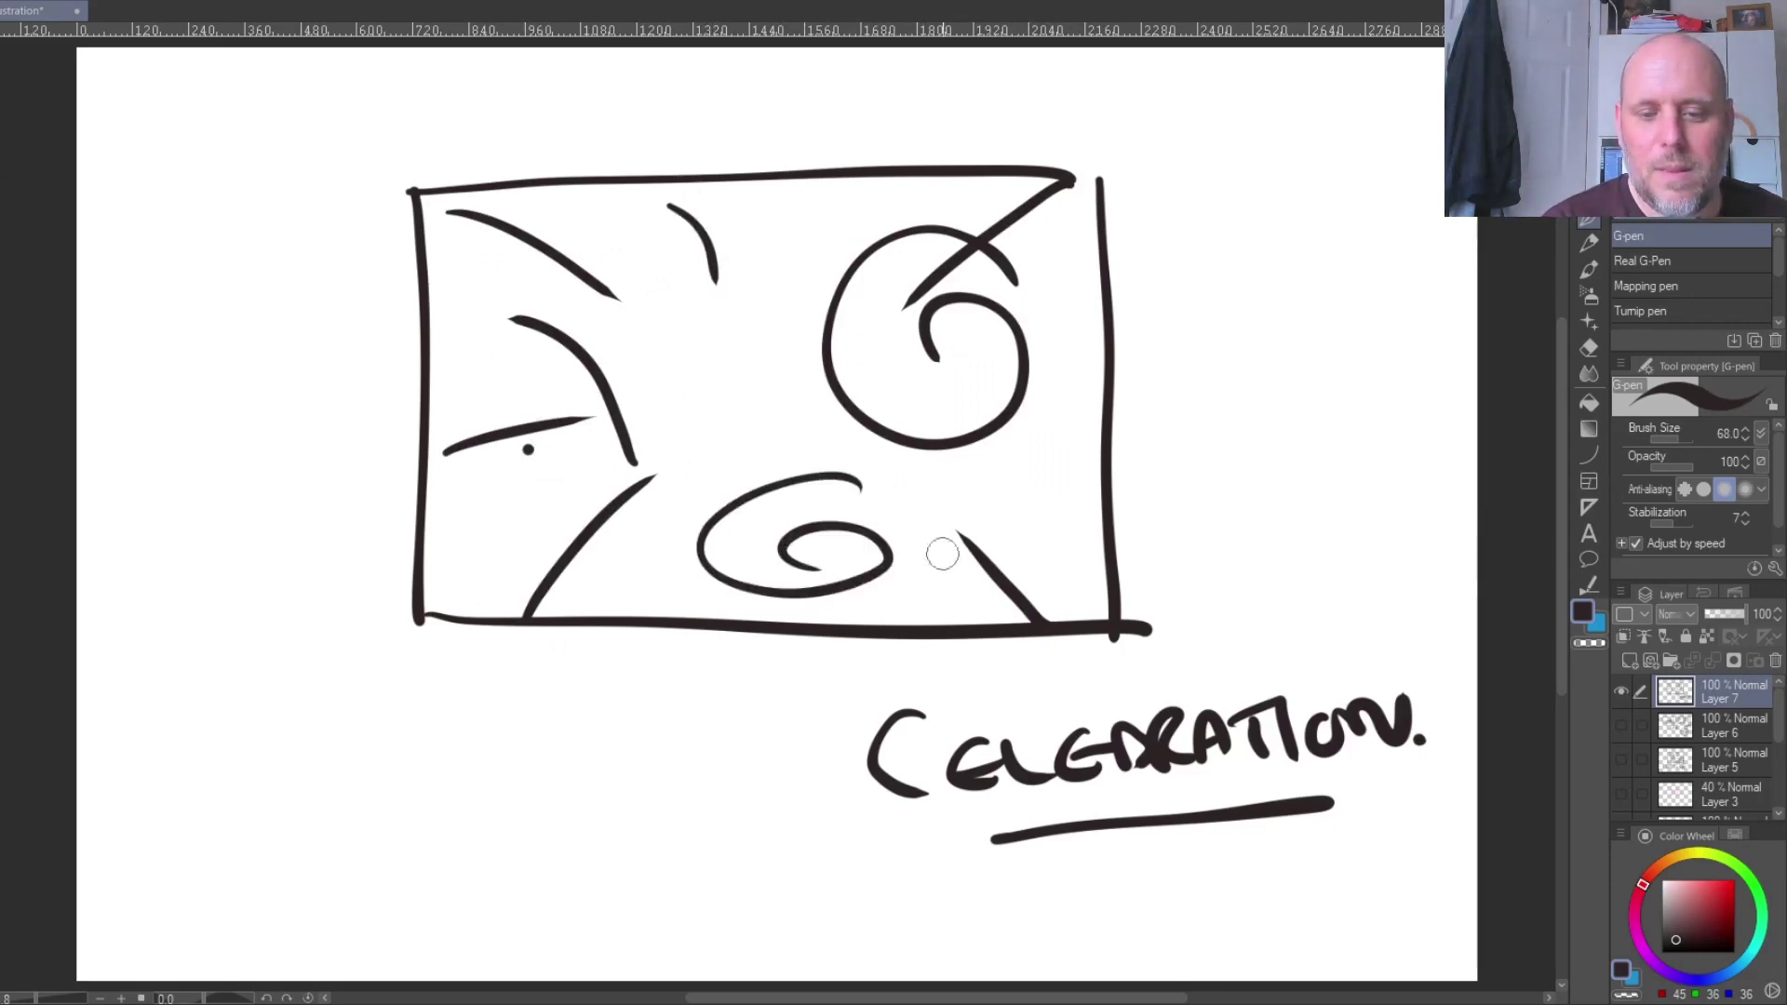
mouse_move(921, 594)
left_mouse_down()
mouse_move(1001, 523)
mouse_move(1057, 528)
left_mouse_up()
left_click_drag(752, 319, 809, 182)
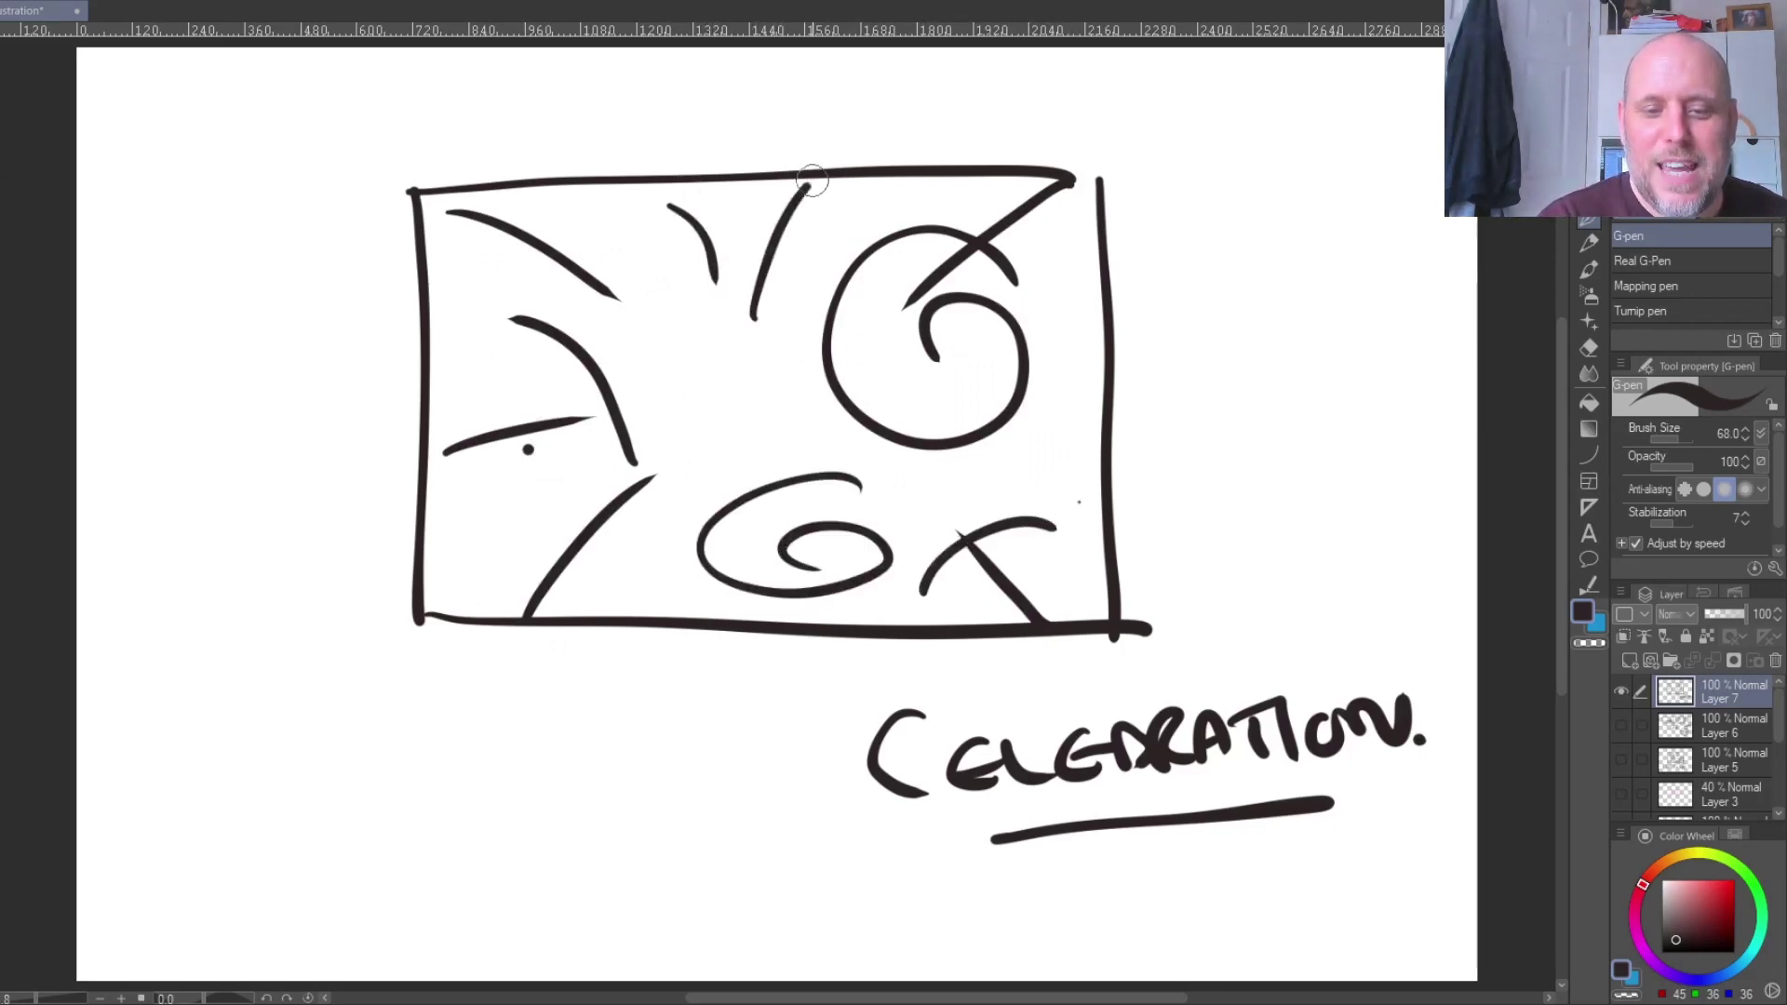
left_click_drag(597, 184, 563, 222)
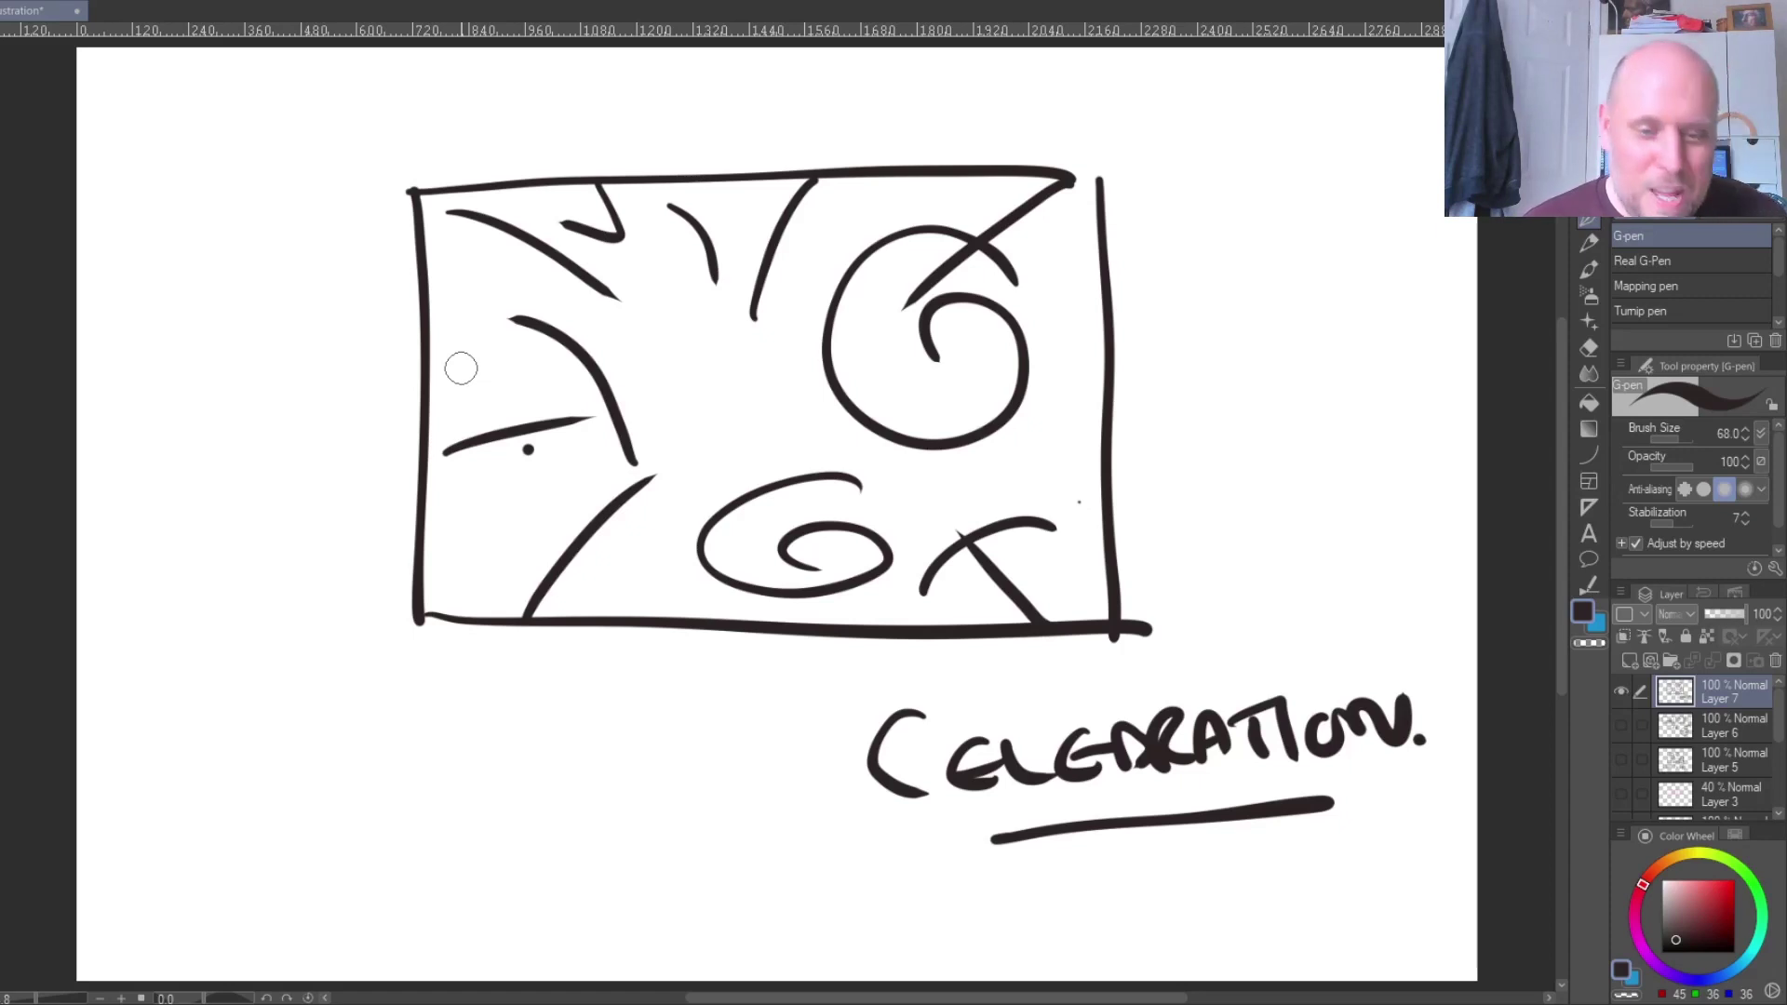
- Retrace the upper, lower and middle strokes on the frame's left side to emphasise their direction
left_click_drag(455, 205, 610, 302)
left_click_drag(511, 616, 631, 505)
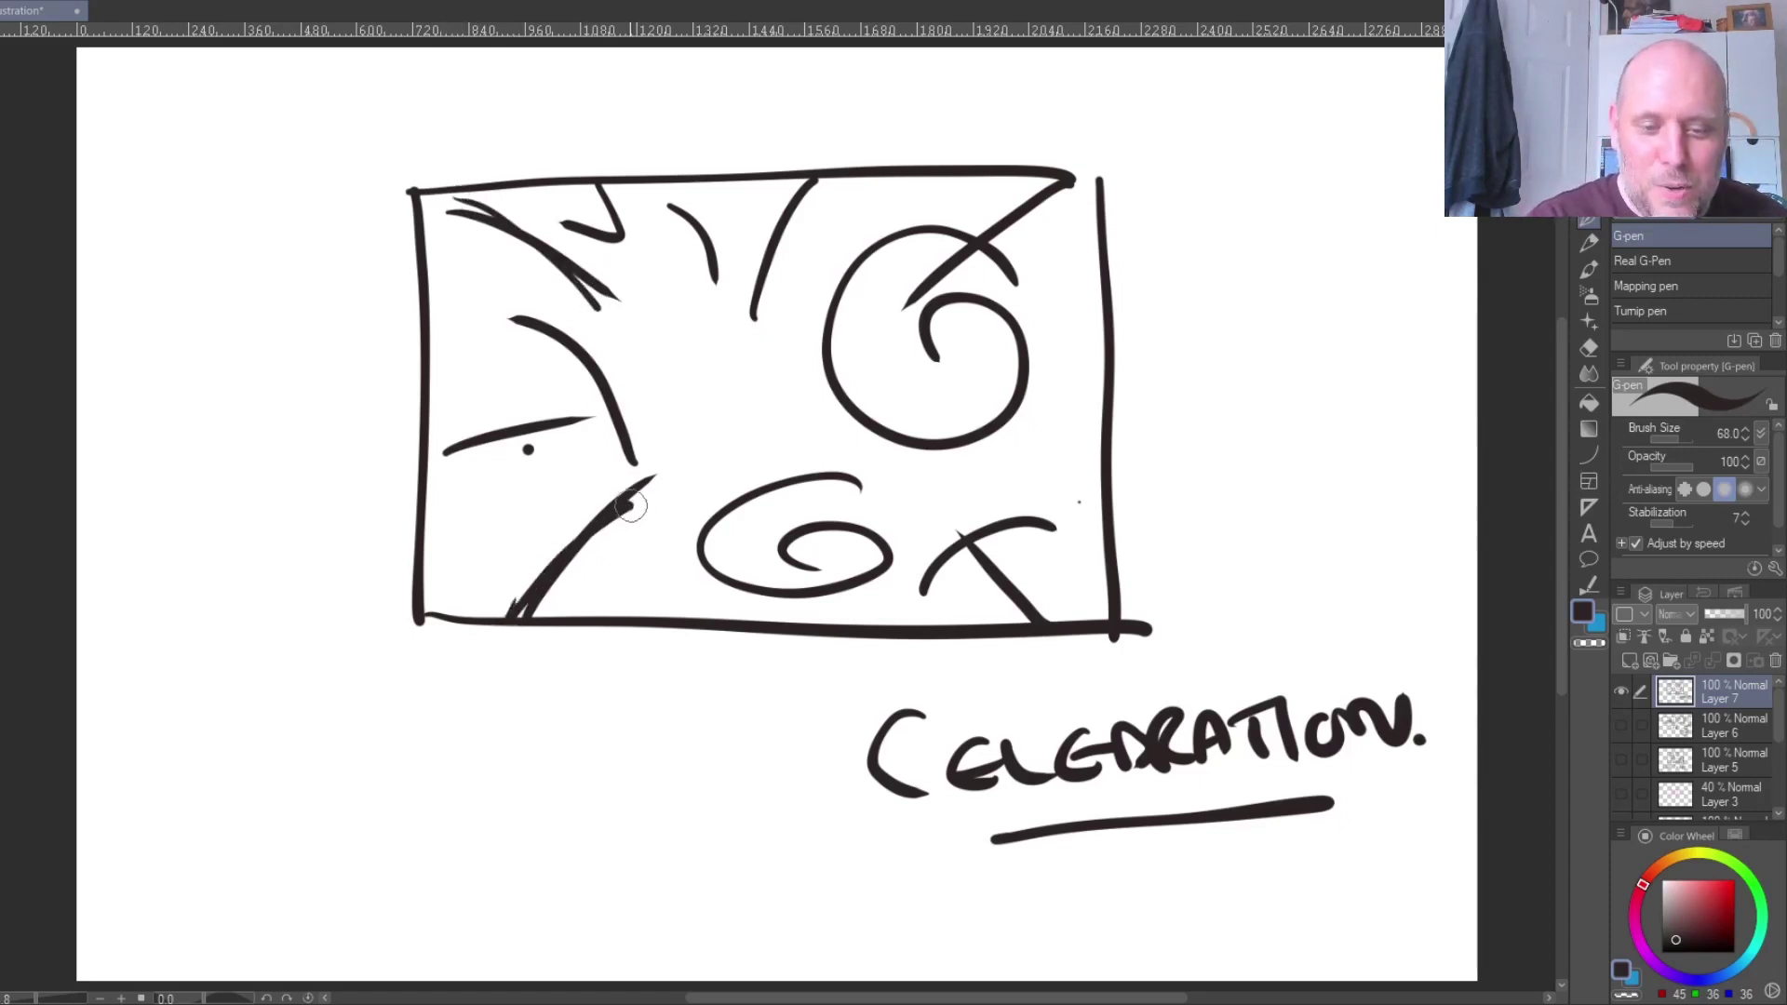
left_click_drag(503, 434, 587, 418)
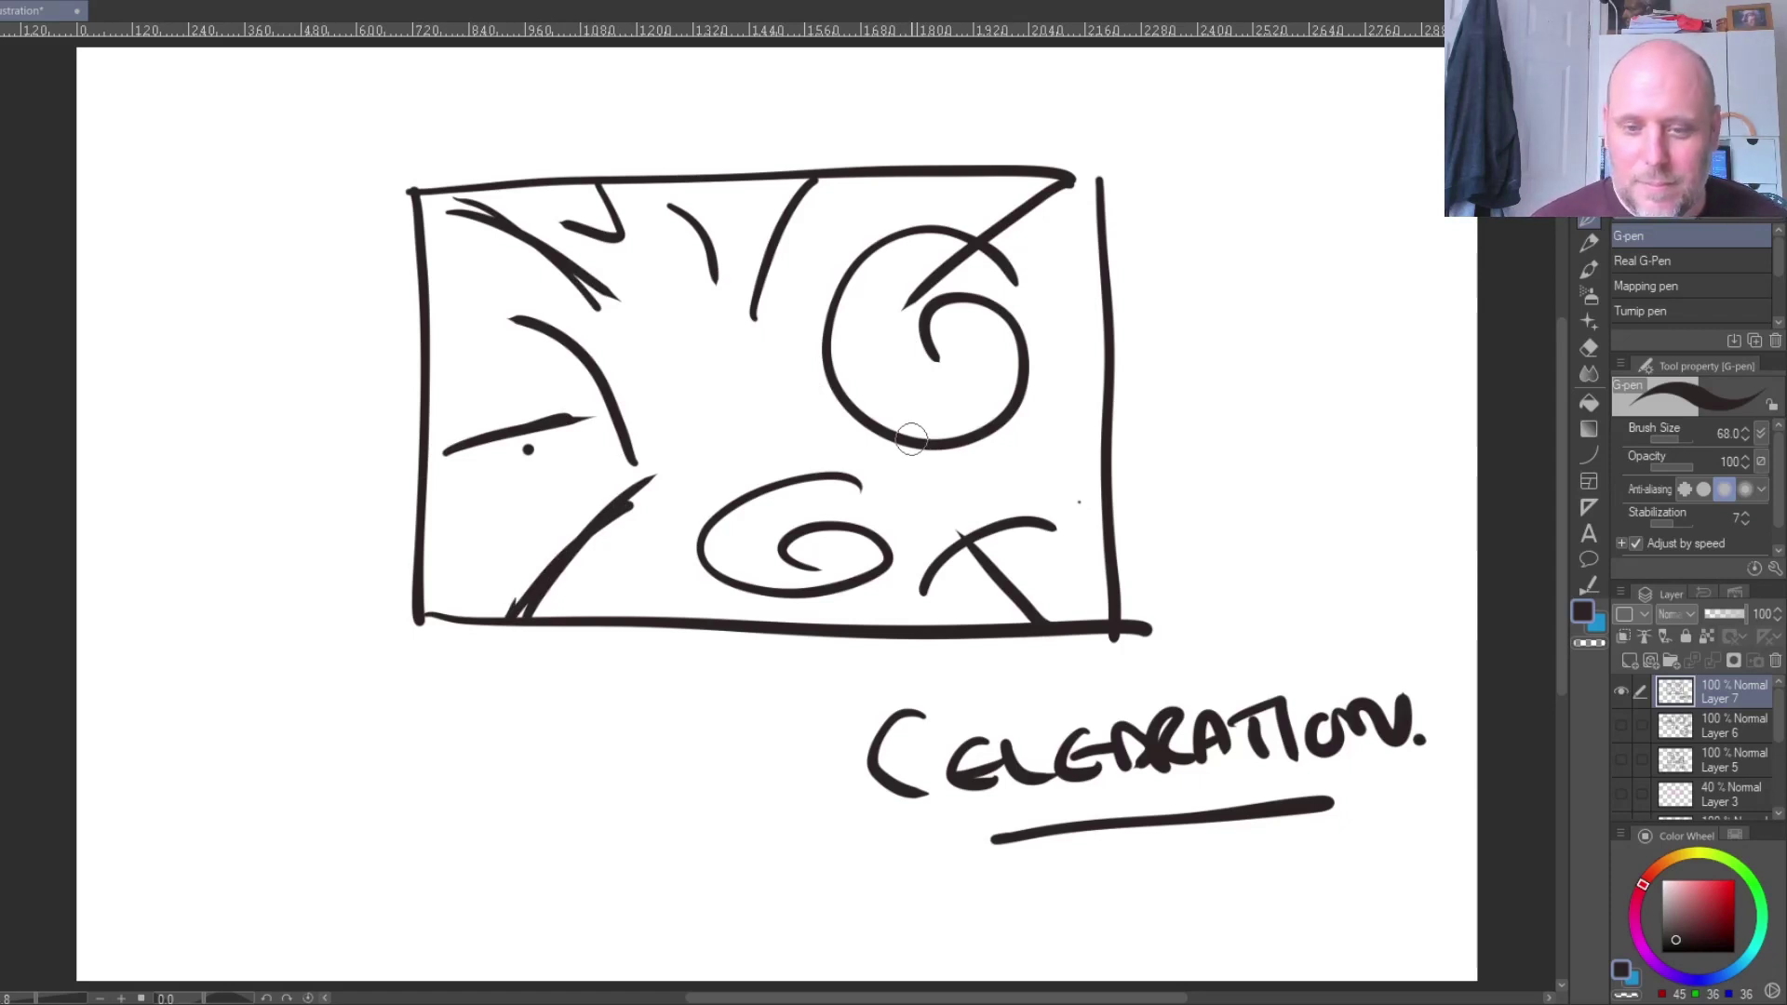
- Erase all the abstract strokes inside the frame and redraw the frame's top and bottom edges
mouse_move(885, 372)
left_mouse_down()
mouse_move(857, 409)
mouse_move(775, 334)
mouse_move(580, 299)
mouse_move(557, 347)
mouse_move(561, 492)
mouse_move(970, 499)
mouse_move(973, 259)
left_mouse_up()
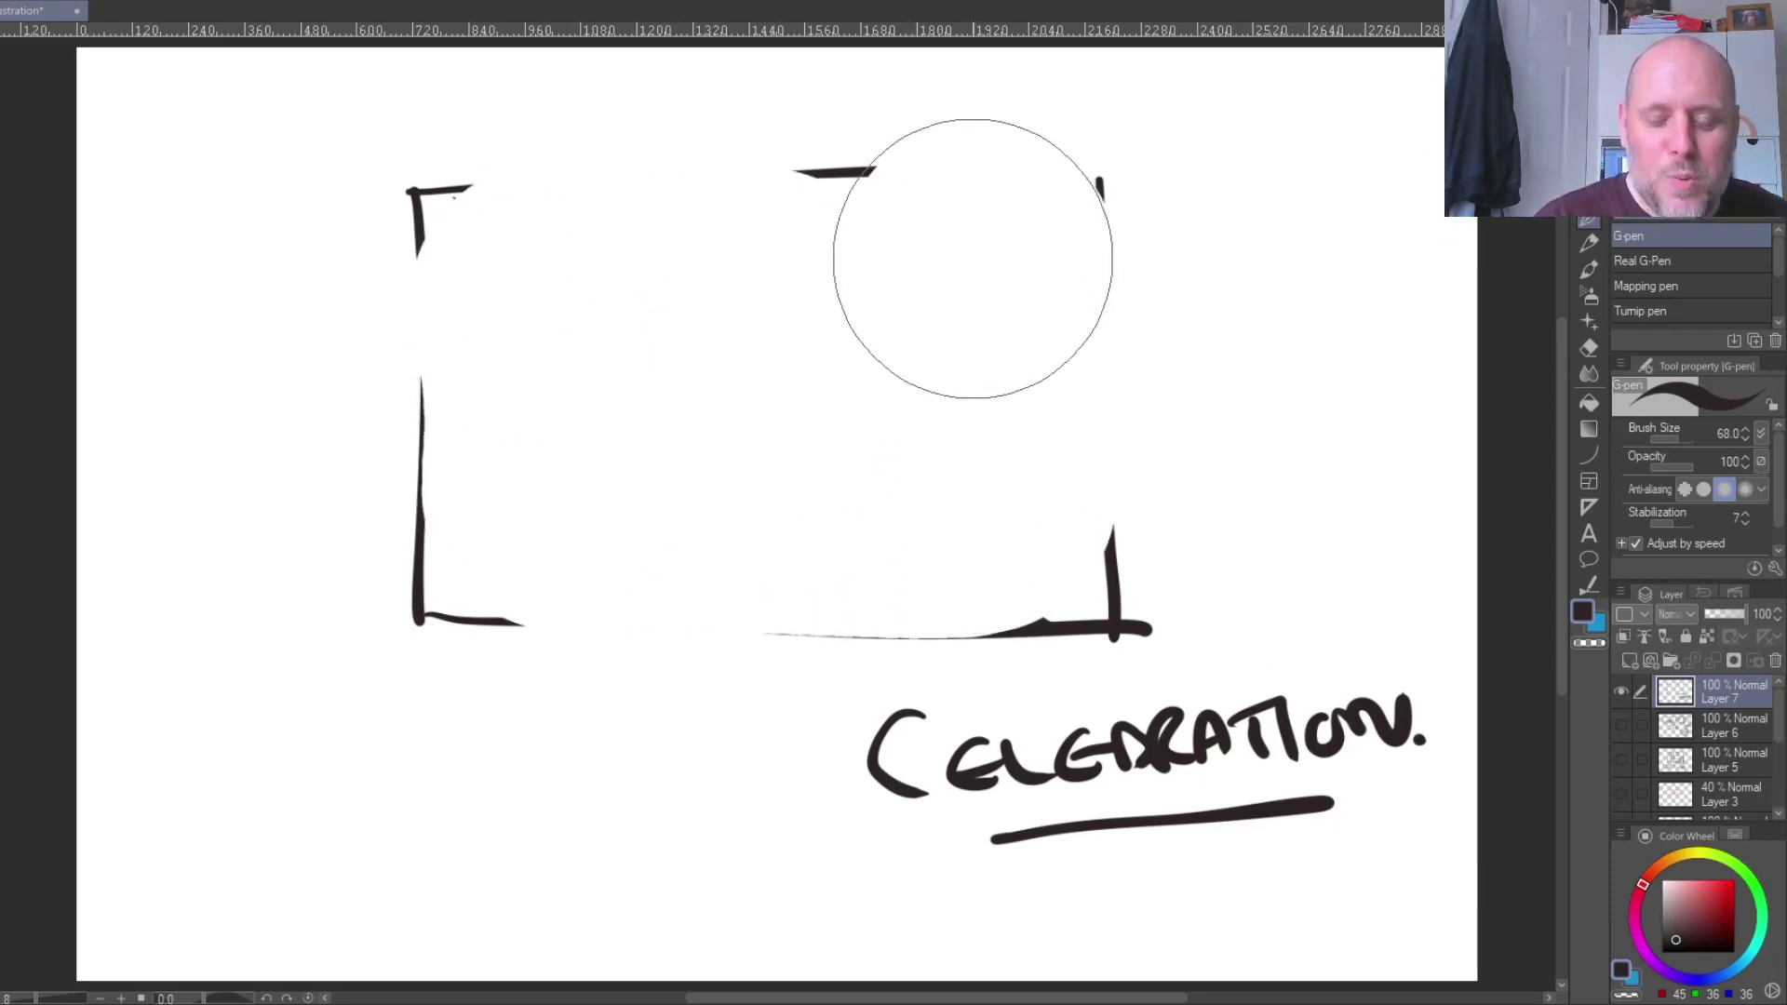
left_click_drag(455, 189, 993, 166)
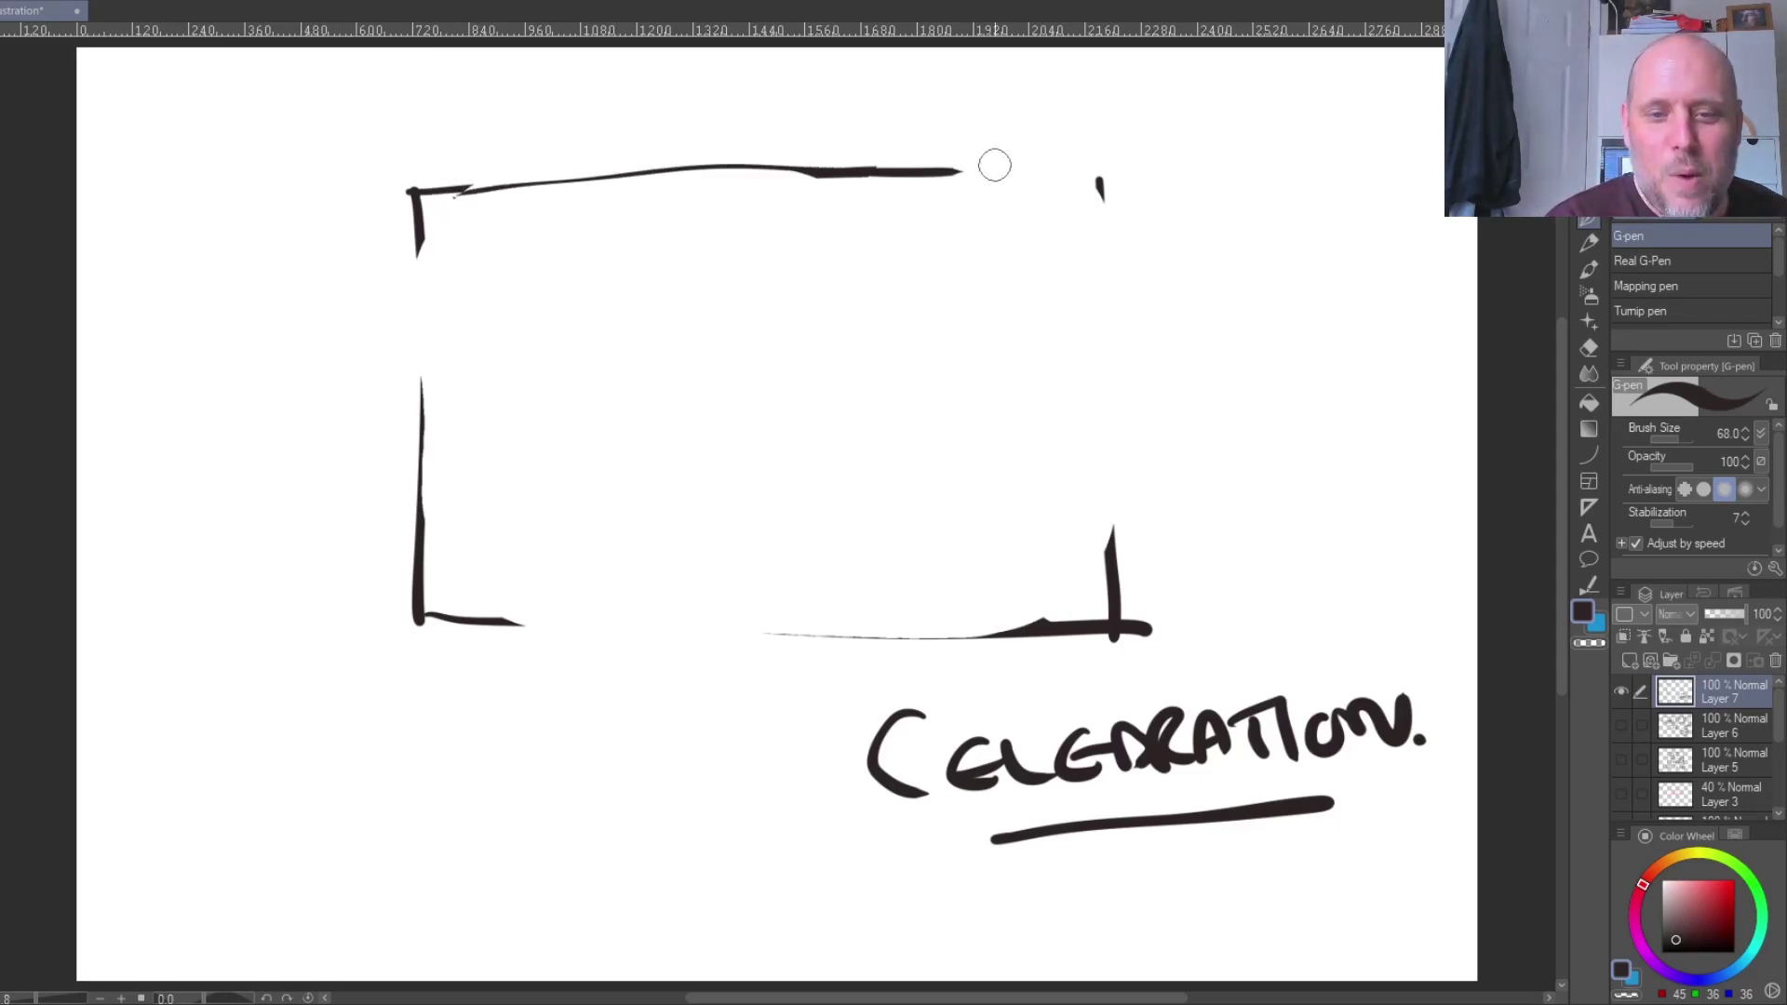
left_click_drag(502, 619, 1085, 644)
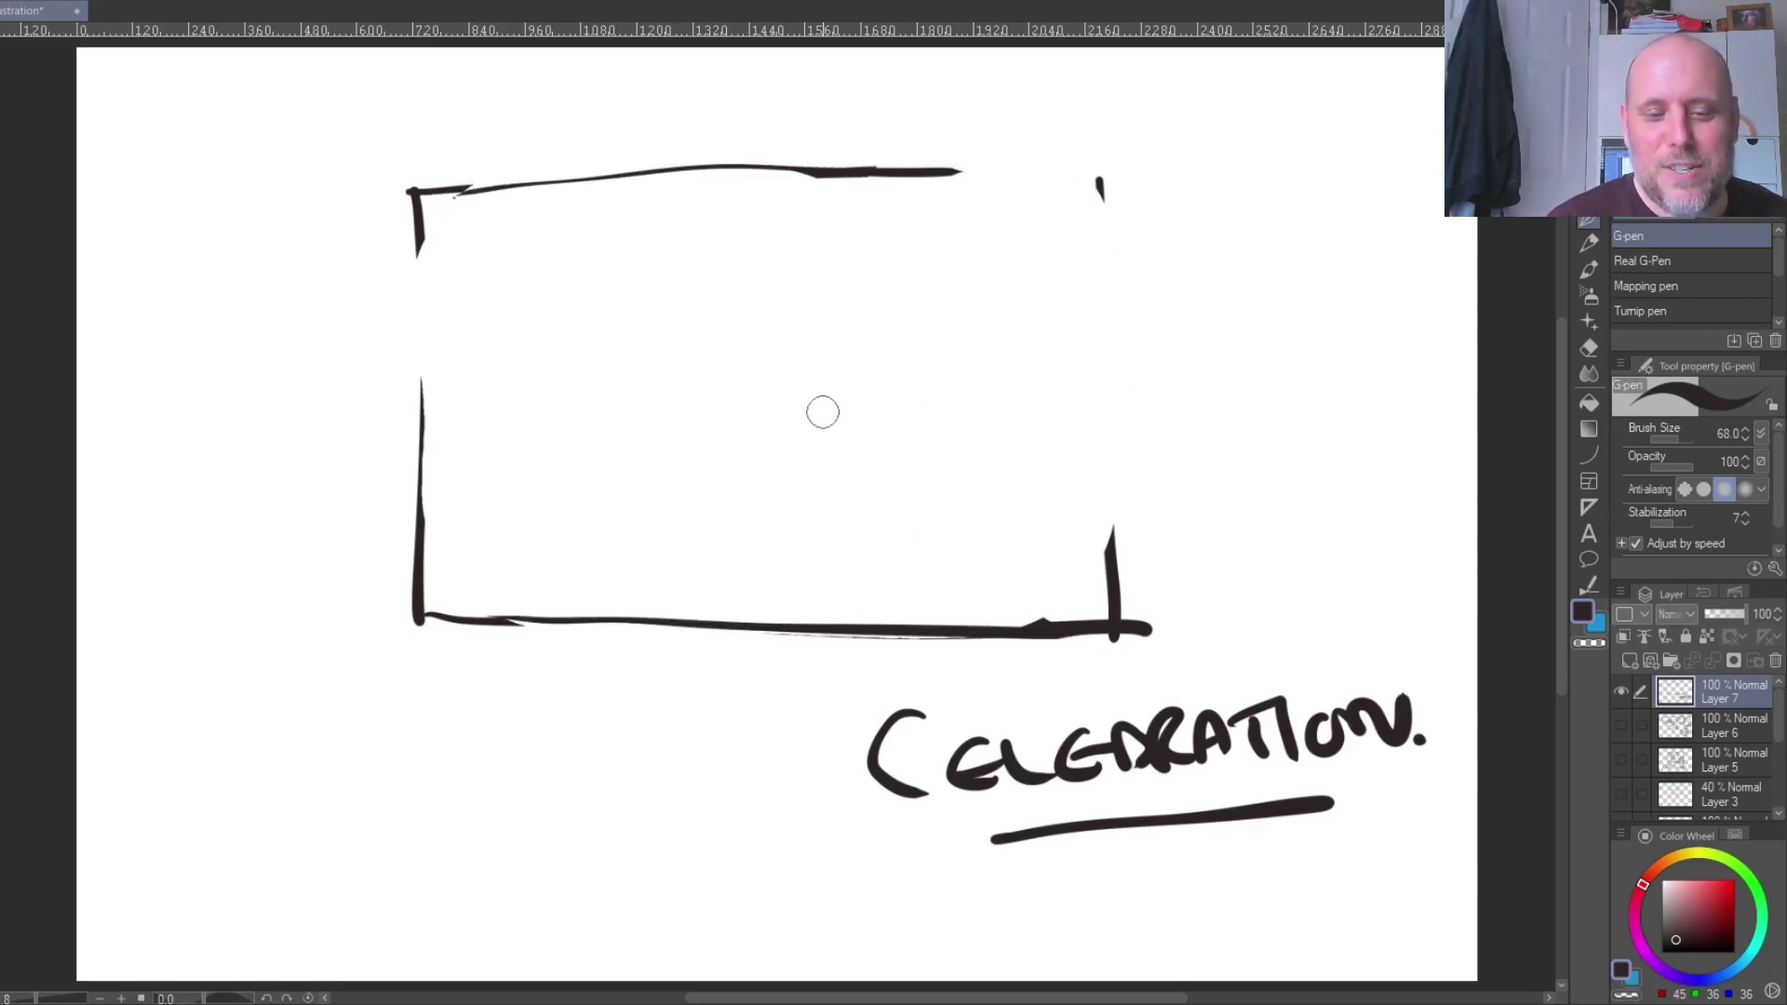
- Draw a large apple right of centre in the frame, with overlapping ellipses and curves around its base
mouse_move(861, 375)
left_mouse_down()
mouse_move(768, 394)
mouse_move(892, 556)
mouse_move(948, 353)
mouse_move(859, 378)
mouse_move(836, 318)
left_mouse_up()
mouse_move(810, 550)
left_mouse_down()
mouse_move(898, 584)
mouse_move(1018, 542)
mouse_move(968, 592)
left_mouse_up()
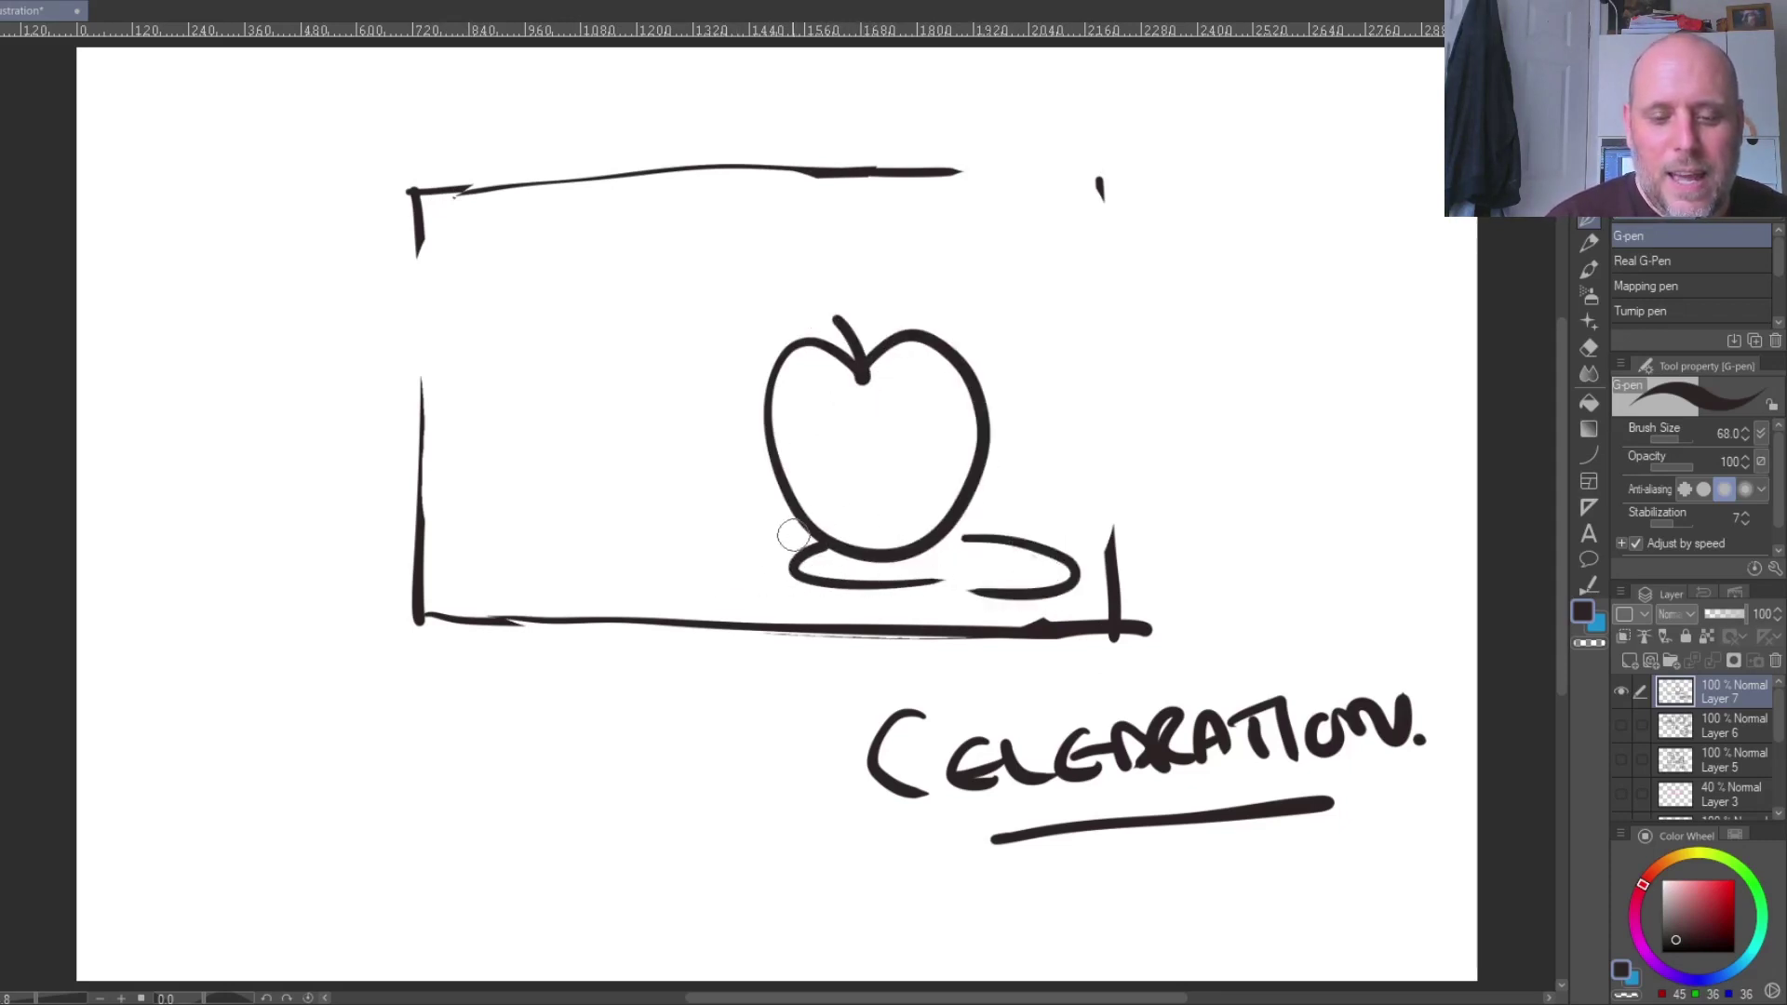
mouse_move(791, 525)
left_mouse_down()
mouse_move(550, 560)
mouse_move(789, 596)
left_mouse_up()
mouse_move(740, 538)
left_mouse_down()
mouse_move(651, 585)
mouse_move(781, 597)
left_mouse_up()
left_click_drag(603, 601, 549, 588)
mouse_move(428, 565)
left_mouse_down()
mouse_move(577, 511)
mouse_move(721, 508)
left_mouse_up()
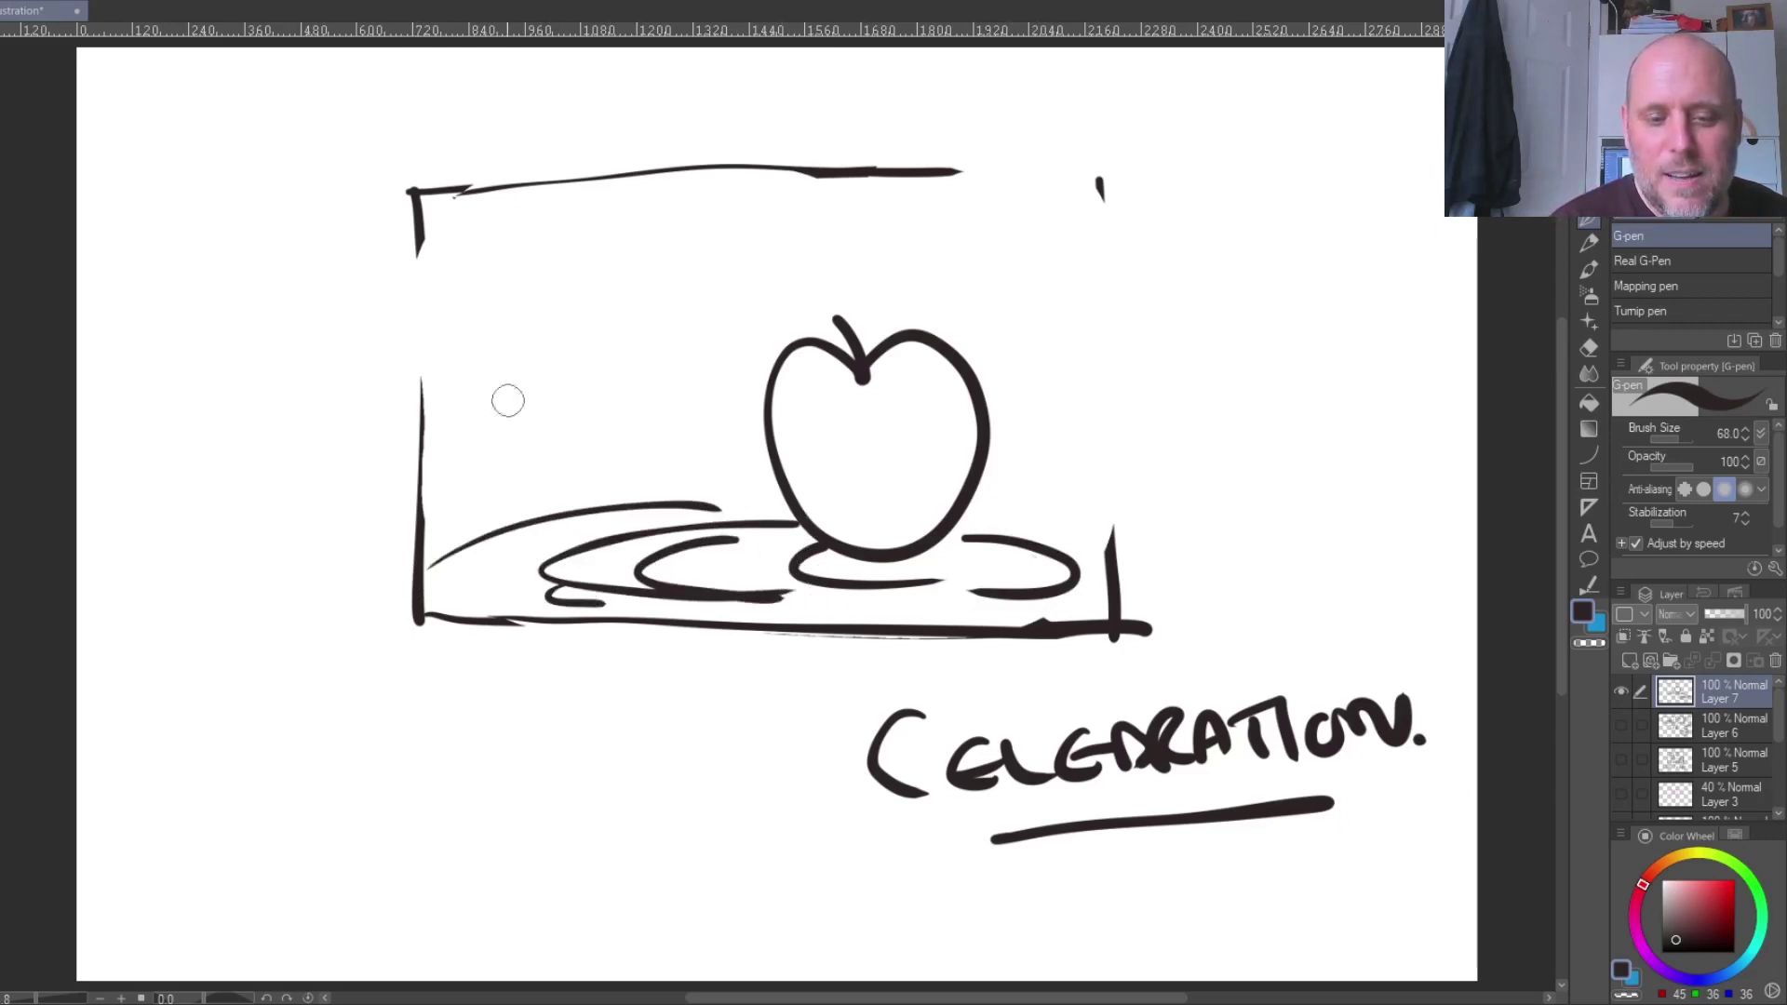
- Add sweeping curved strokes on both sides of the apple that lead the eye towards it
left_click_drag(482, 436, 758, 437)
mouse_move(564, 228)
left_mouse_down()
mouse_move(736, 451)
mouse_move(756, 454)
left_mouse_up()
mouse_move(602, 183)
left_mouse_down()
mouse_move(645, 364)
mouse_move(748, 421)
mouse_move(740, 457)
left_mouse_up()
left_click_drag(1074, 377, 986, 479)
left_click_drag(714, 485, 526, 470)
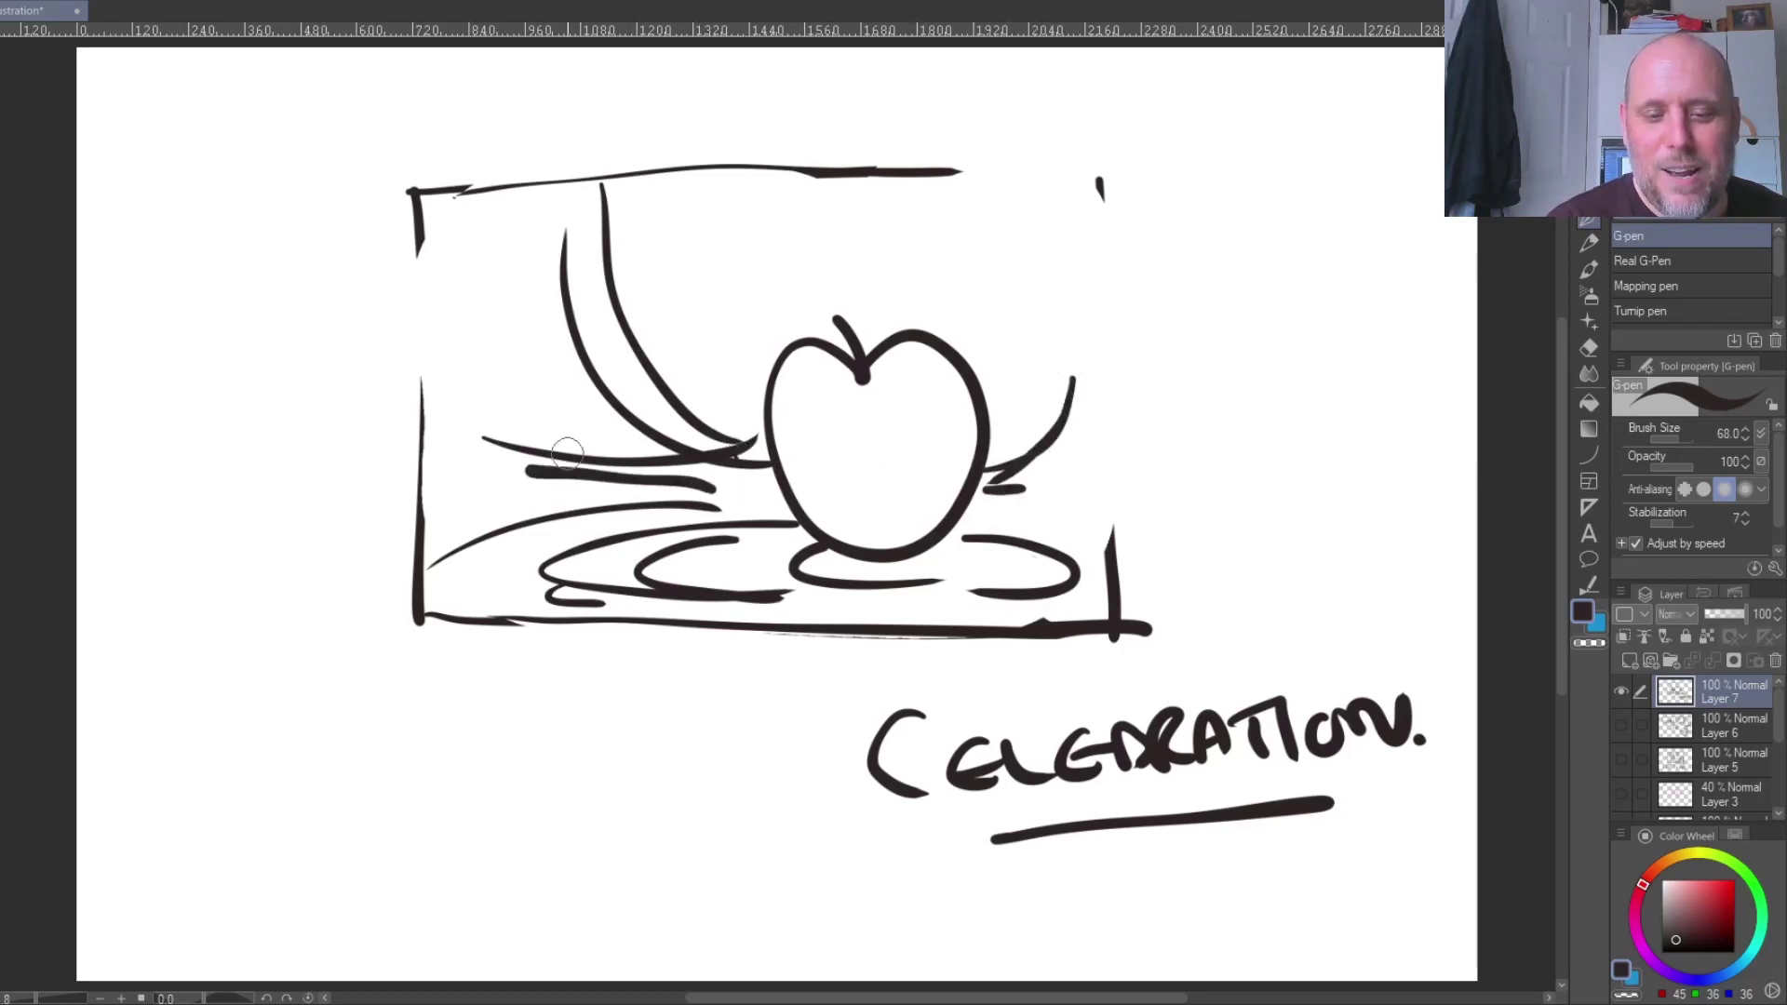
- Sketch a second fruit with a stem and leafy strokes behind the apple, plus small dots beside it
mouse_move(700, 384)
left_mouse_down()
mouse_move(779, 263)
mouse_move(791, 306)
mouse_move(727, 267)
mouse_move(684, 194)
left_mouse_up()
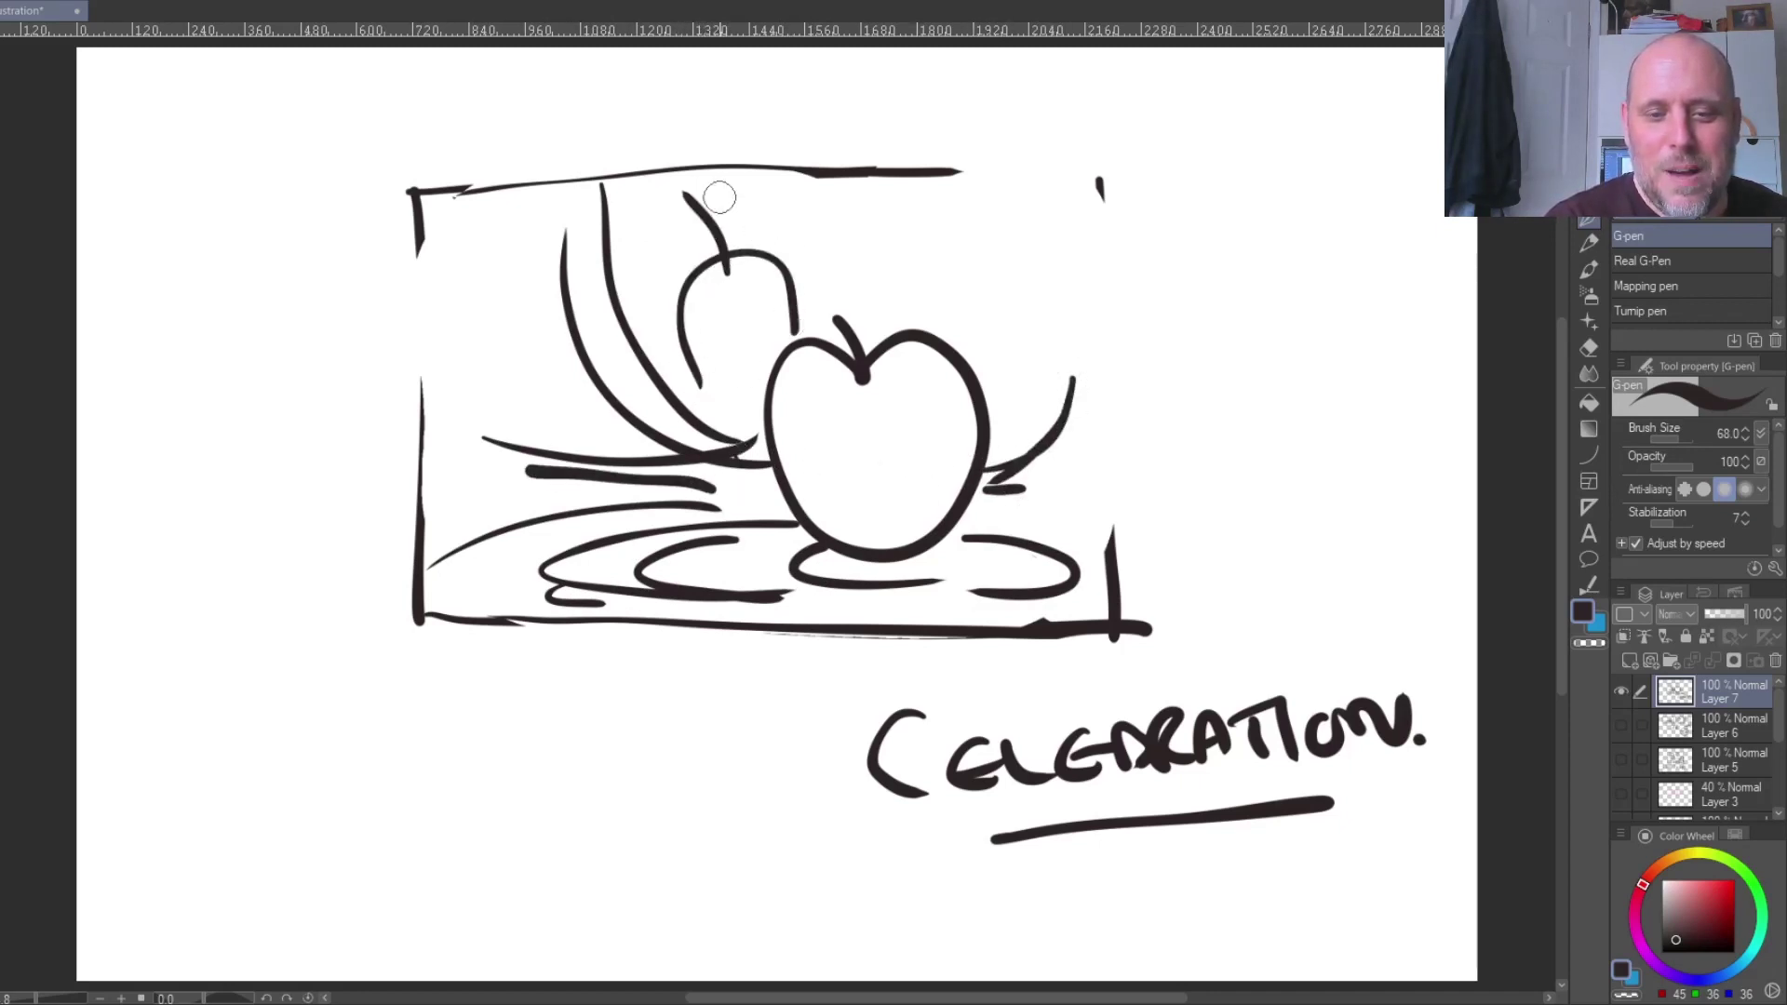
mouse_move(744, 284)
left_mouse_down()
mouse_move(786, 160)
mouse_move(825, 207)
mouse_move(879, 196)
left_mouse_up()
left_click(957, 228)
left_click(944, 249)
- Add more short curved accent strokes around the apple on both sides of the frame
left_click_drag(1031, 428, 1005, 300)
left_click_drag(998, 203, 1012, 225)
left_click_drag(479, 456, 521, 544)
mouse_move(634, 352)
left_mouse_down()
mouse_move(612, 456)
mouse_move(644, 531)
left_mouse_up()
left_click_drag(1067, 400, 1040, 527)
- Redraw the frame's missing upper-right corner and the erased part of its right edge
mouse_move(1014, 187)
left_mouse_down()
mouse_move(1116, 187)
mouse_move(1121, 261)
left_mouse_up()
left_click_drag(1116, 433, 1123, 578)
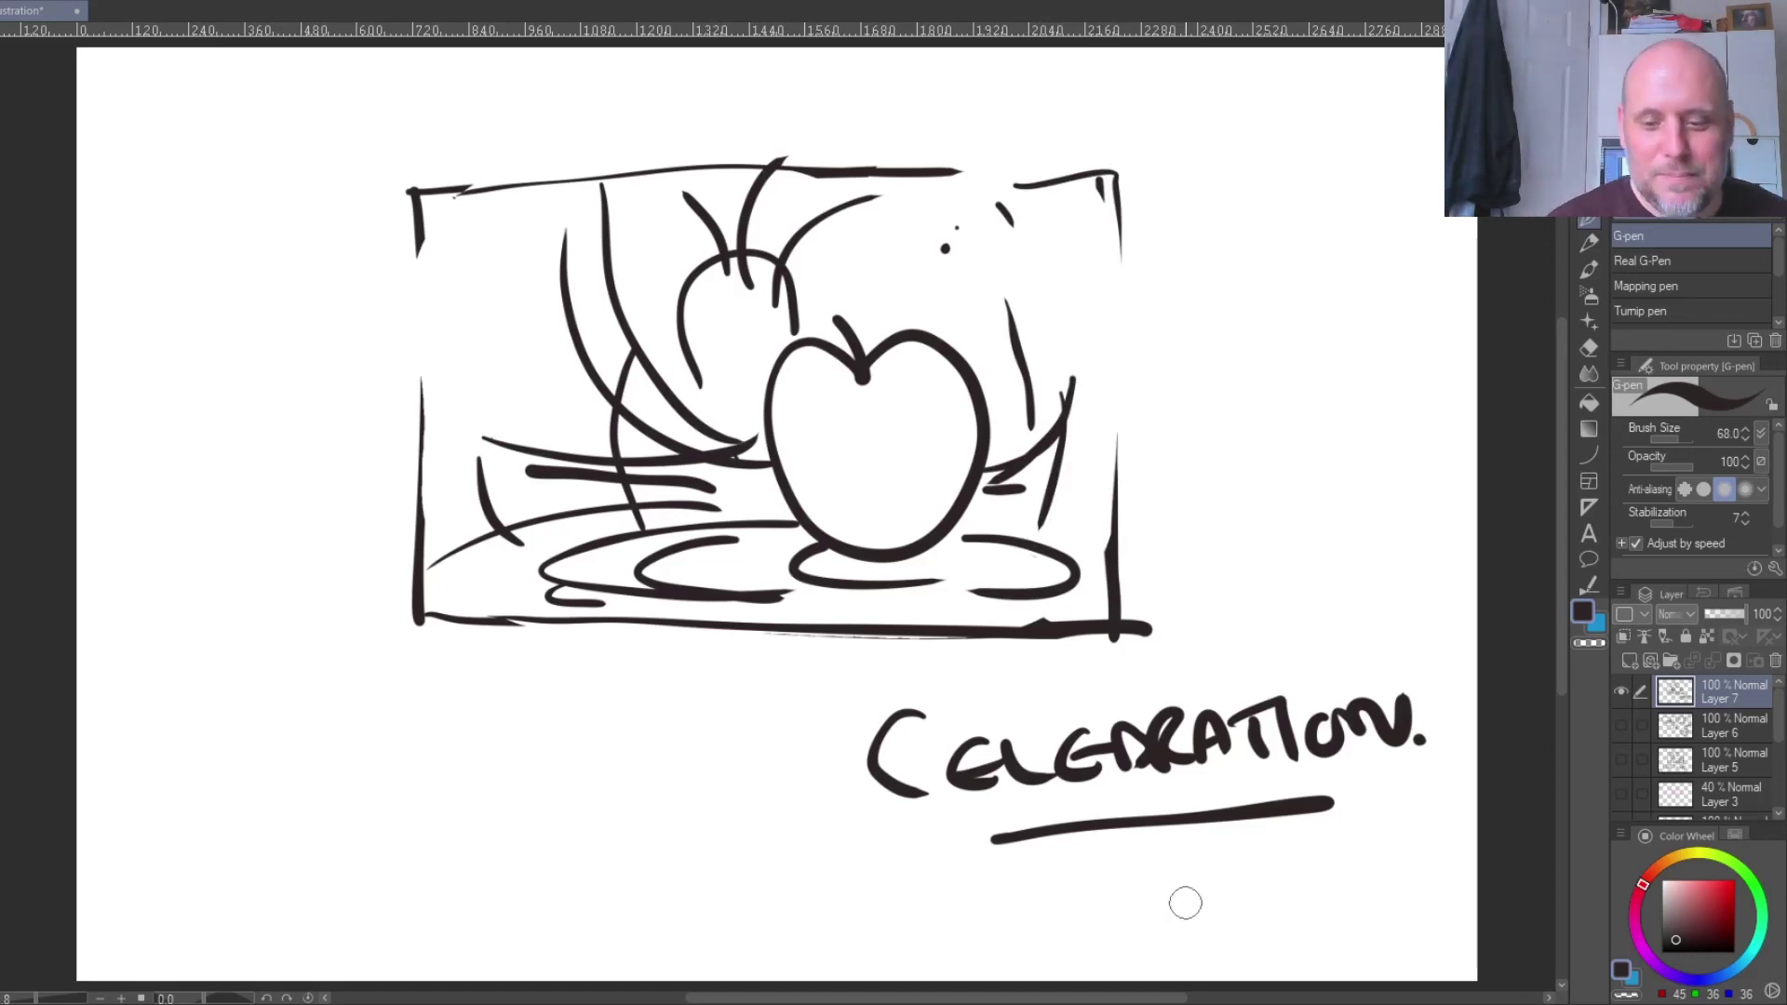
- Erase the apple, second fruit and curved strokes inside the frame, keeping the frame's corners
key("e")
mouse_move(912, 437)
left_mouse_down()
mouse_move(578, 431)
mouse_move(657, 503)
mouse_move(953, 511)
mouse_move(980, 399)
mouse_move(913, 304)
mouse_move(611, 311)
left_mouse_up()
key("p")
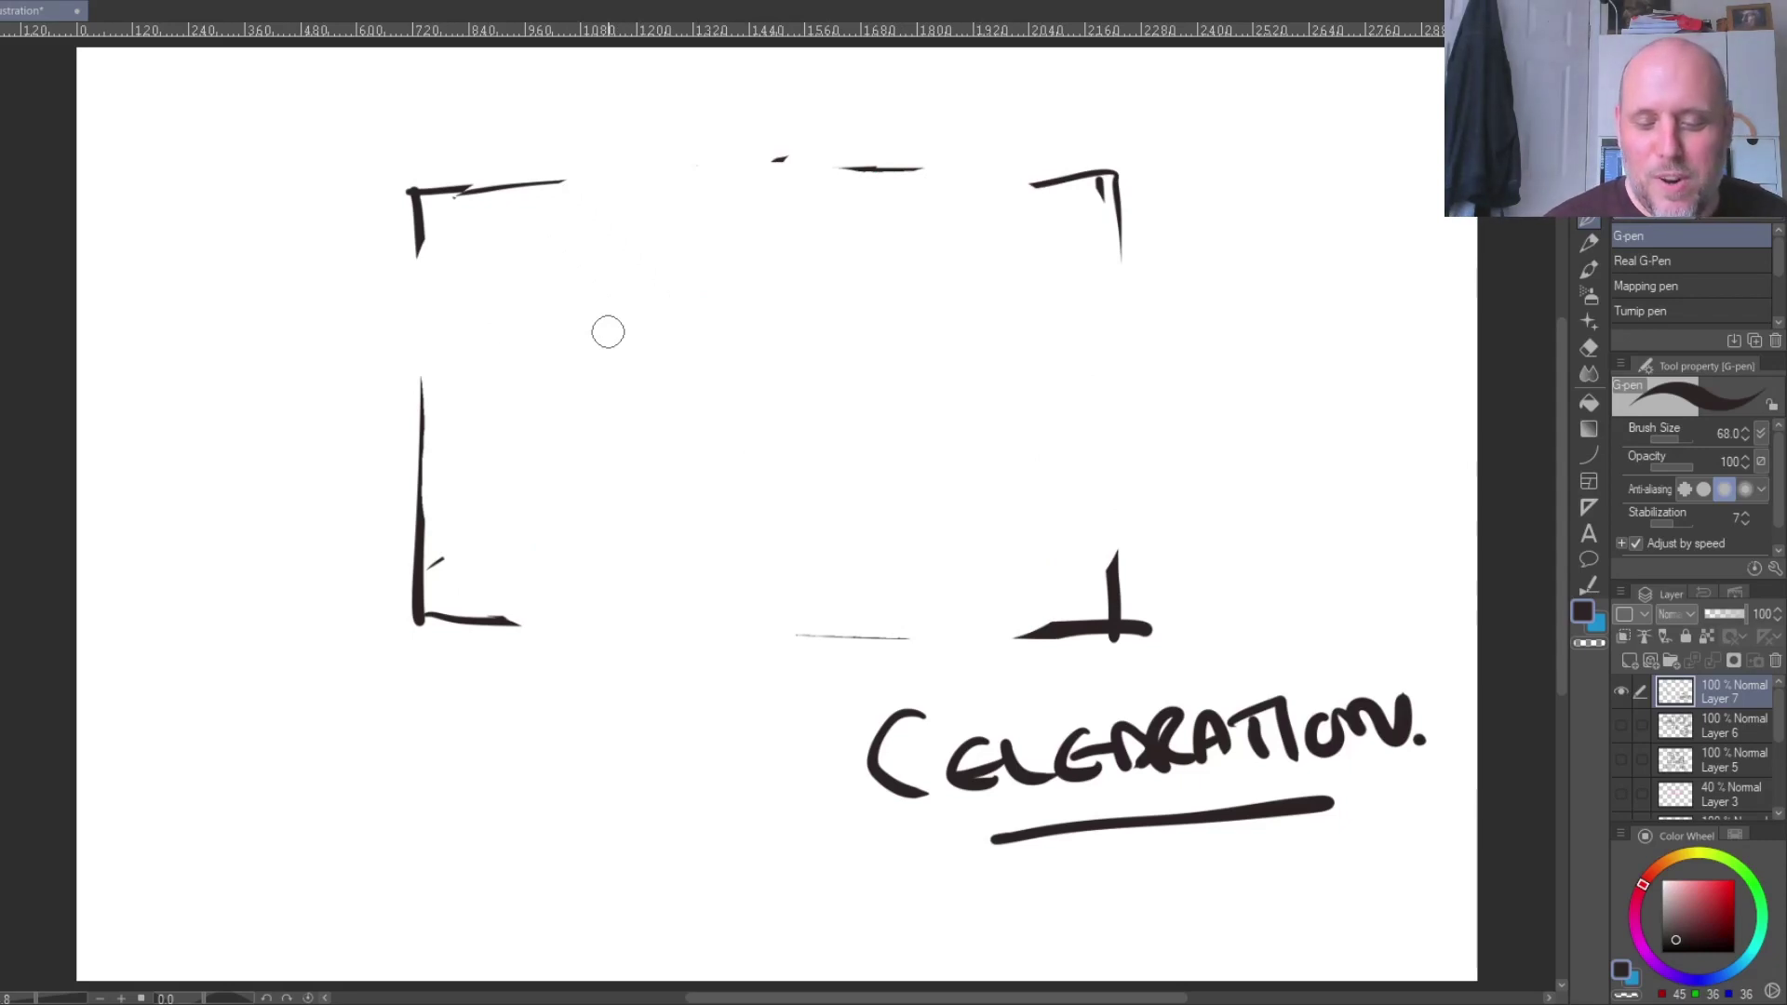
- Replace the handwritten caption below the frame with the word MEDITATION
key("e")
left_click_drag(1376, 757, 966, 797)
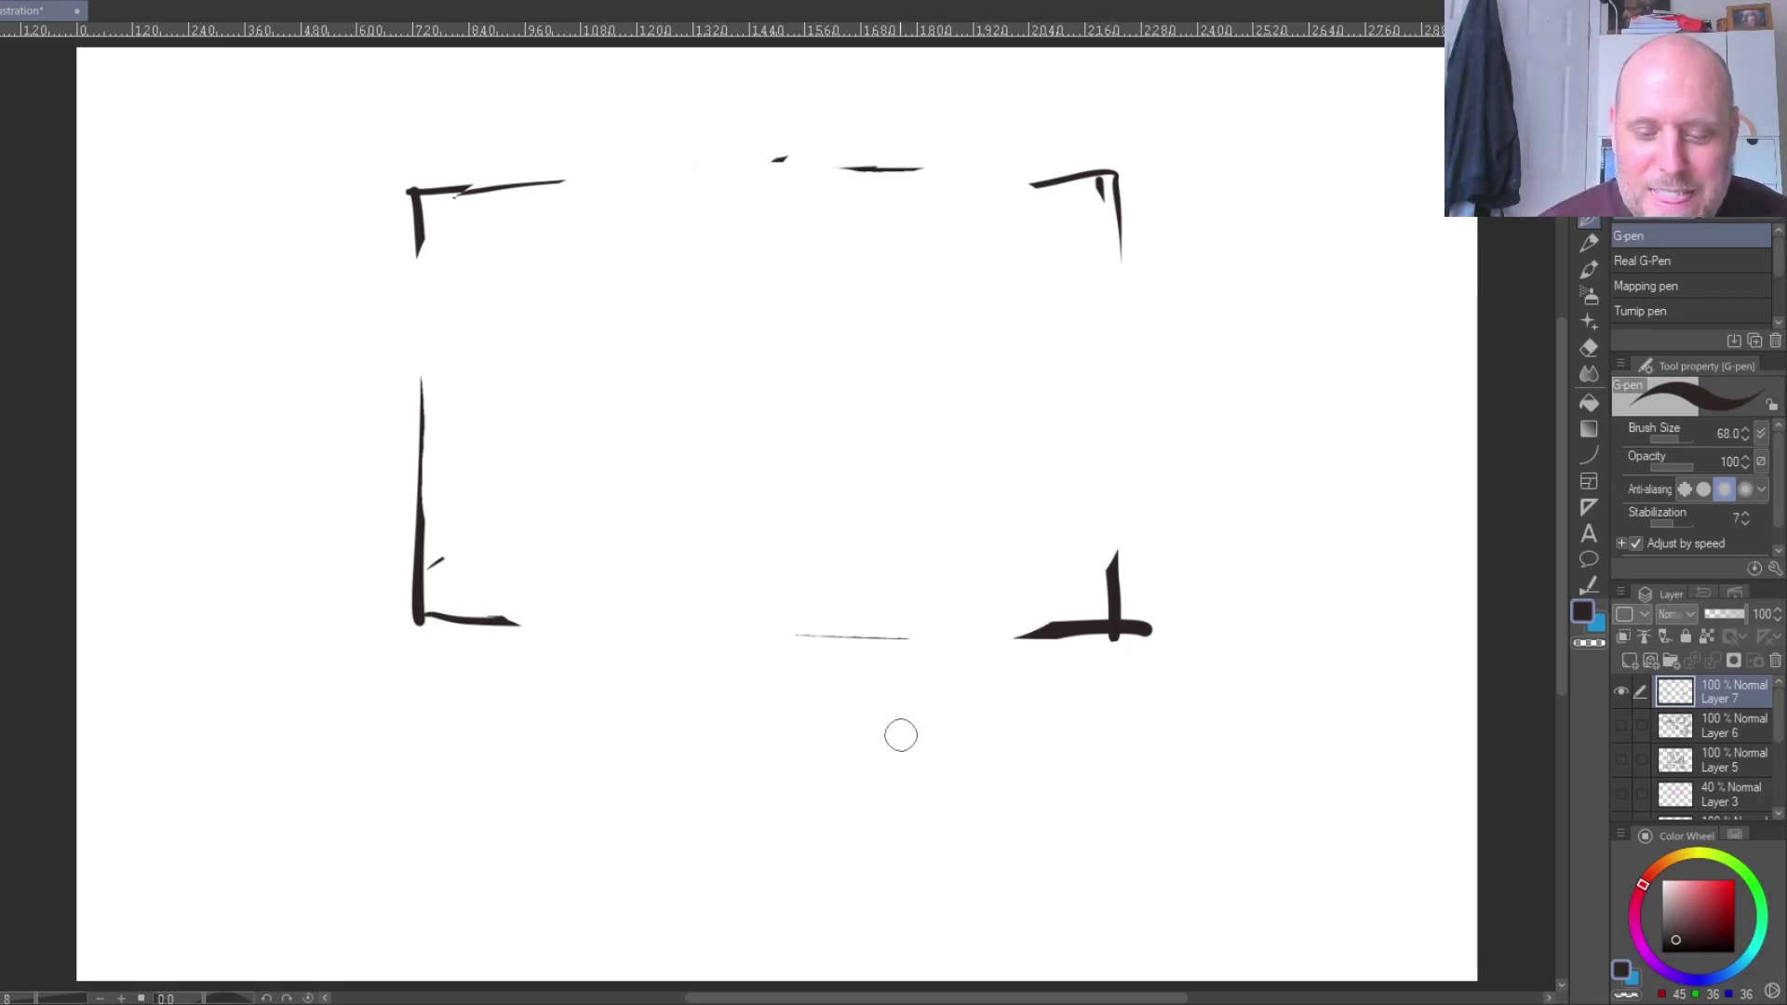
mouse_move(887, 759)
left_mouse_down()
mouse_move(881, 807)
mouse_move(898, 746)
mouse_move(945, 799)
mouse_move(1012, 786)
mouse_move(1064, 744)
mouse_move(1087, 781)
mouse_move(1124, 773)
mouse_move(1099, 753)
mouse_move(1166, 772)
mouse_move(1225, 739)
mouse_move(1205, 738)
mouse_move(1337, 752)
mouse_move(1392, 706)
left_mouse_up()
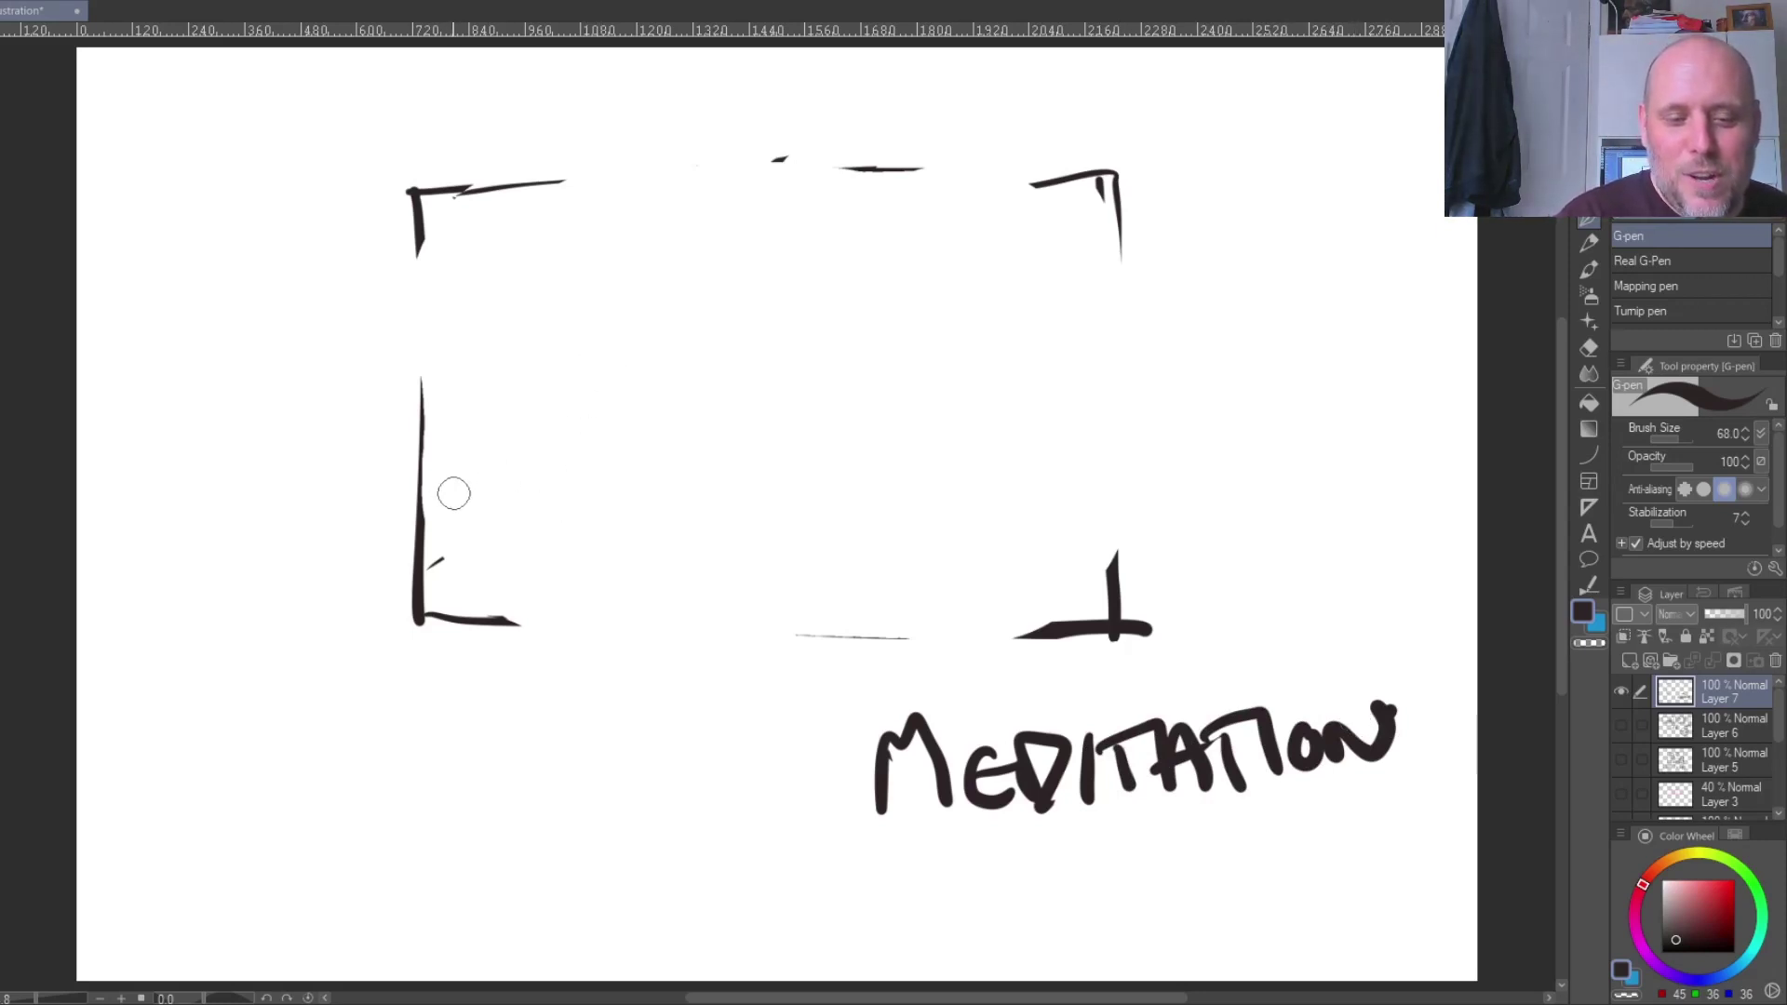
- Draw a horizontal line across the frame's lower part and cross it with straight vertical lines of varied heights
left_click_drag(429, 491, 1116, 503)
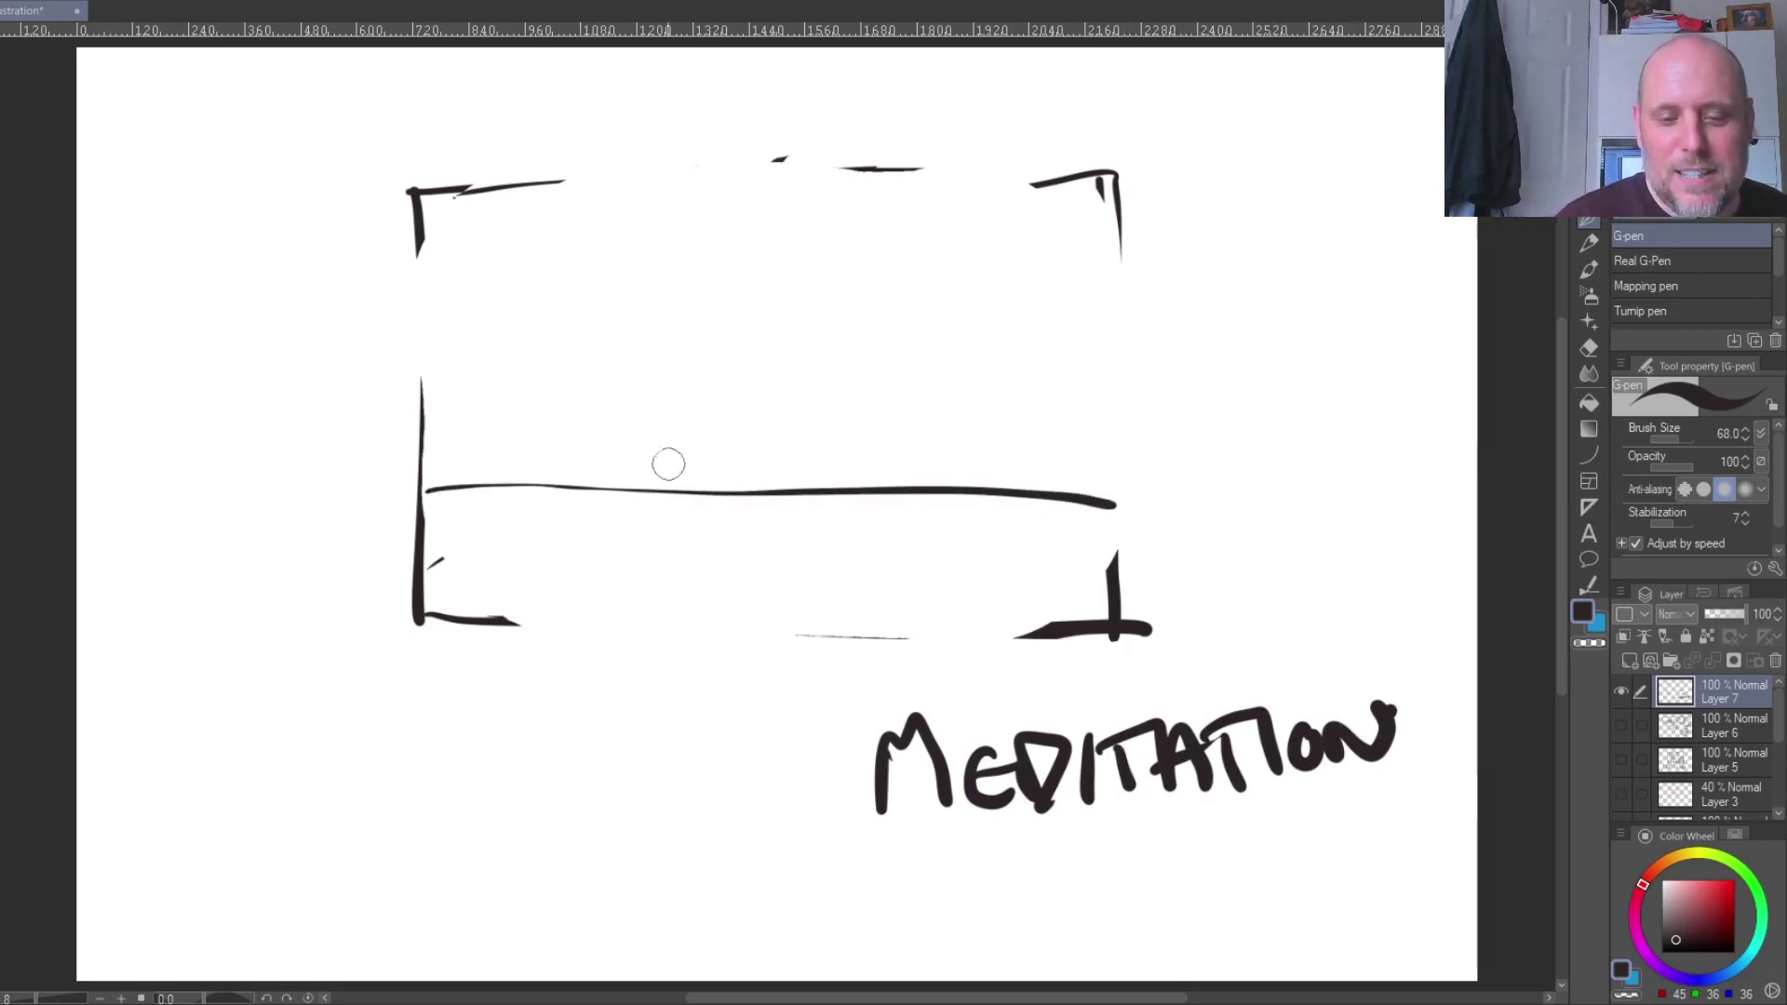
left_click_drag(613, 376, 615, 524)
left_click_drag(665, 279, 674, 569)
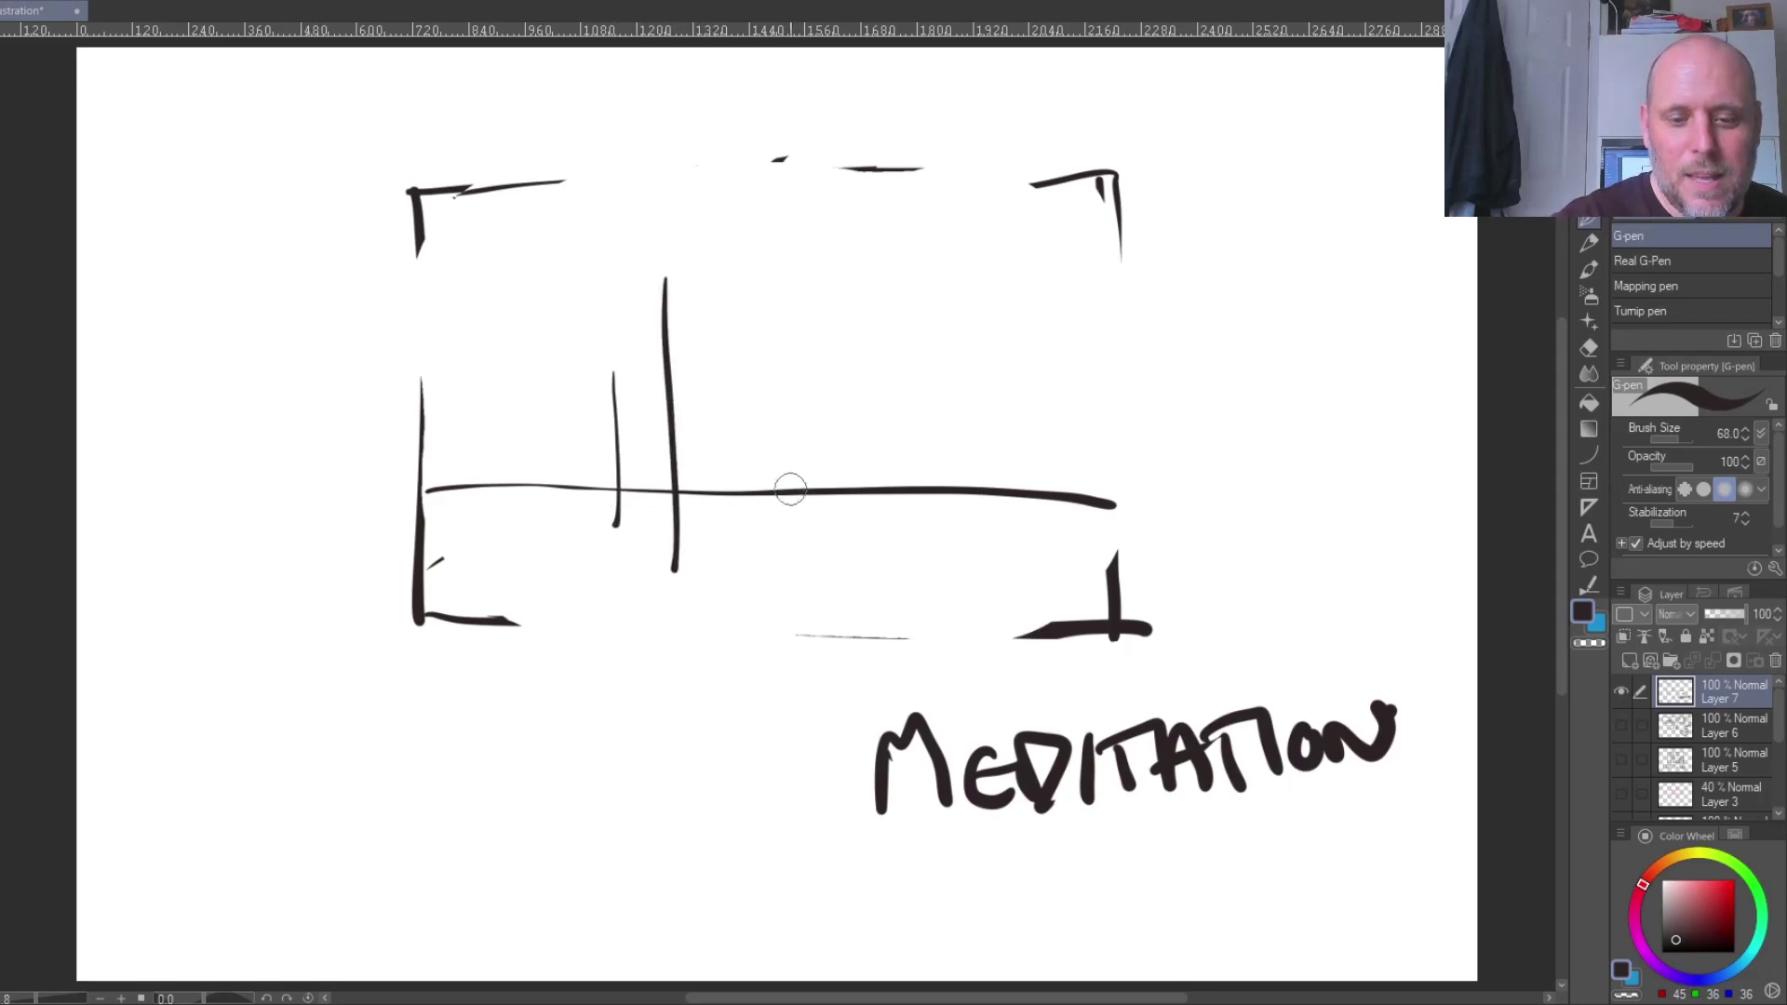
mouse_move(788, 531)
left_mouse_down()
mouse_move(787, 383)
mouse_move(757, 366)
mouse_move(865, 540)
left_mouse_up()
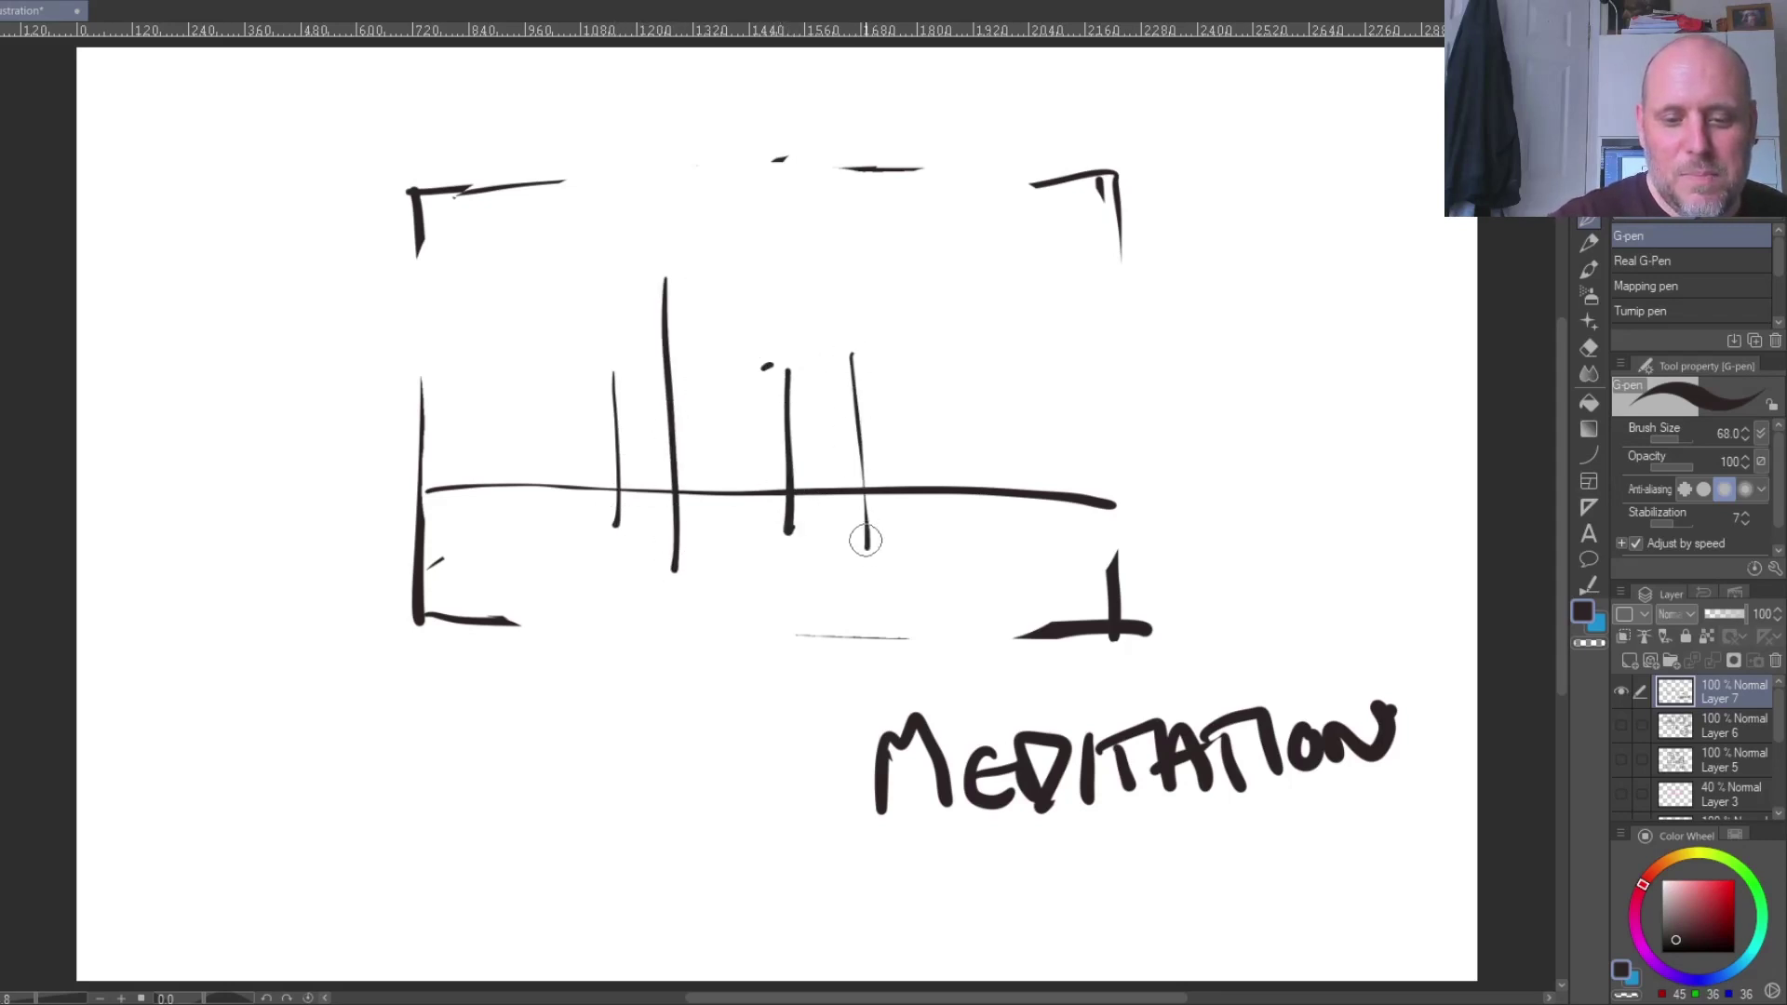
mouse_move(869, 359)
left_mouse_down()
mouse_move(861, 521)
mouse_move(882, 530)
left_mouse_up()
- Add small squares and more vertical lines along the horizontal line, and erase the whole line arrangement from the frame
left_click_drag(944, 419, 946, 523)
mouse_move(945, 442)
left_mouse_down()
mouse_move(1029, 443)
mouse_move(973, 511)
left_mouse_up()
mouse_move(614, 438)
left_mouse_down()
mouse_move(546, 434)
mouse_move(603, 508)
left_mouse_up()
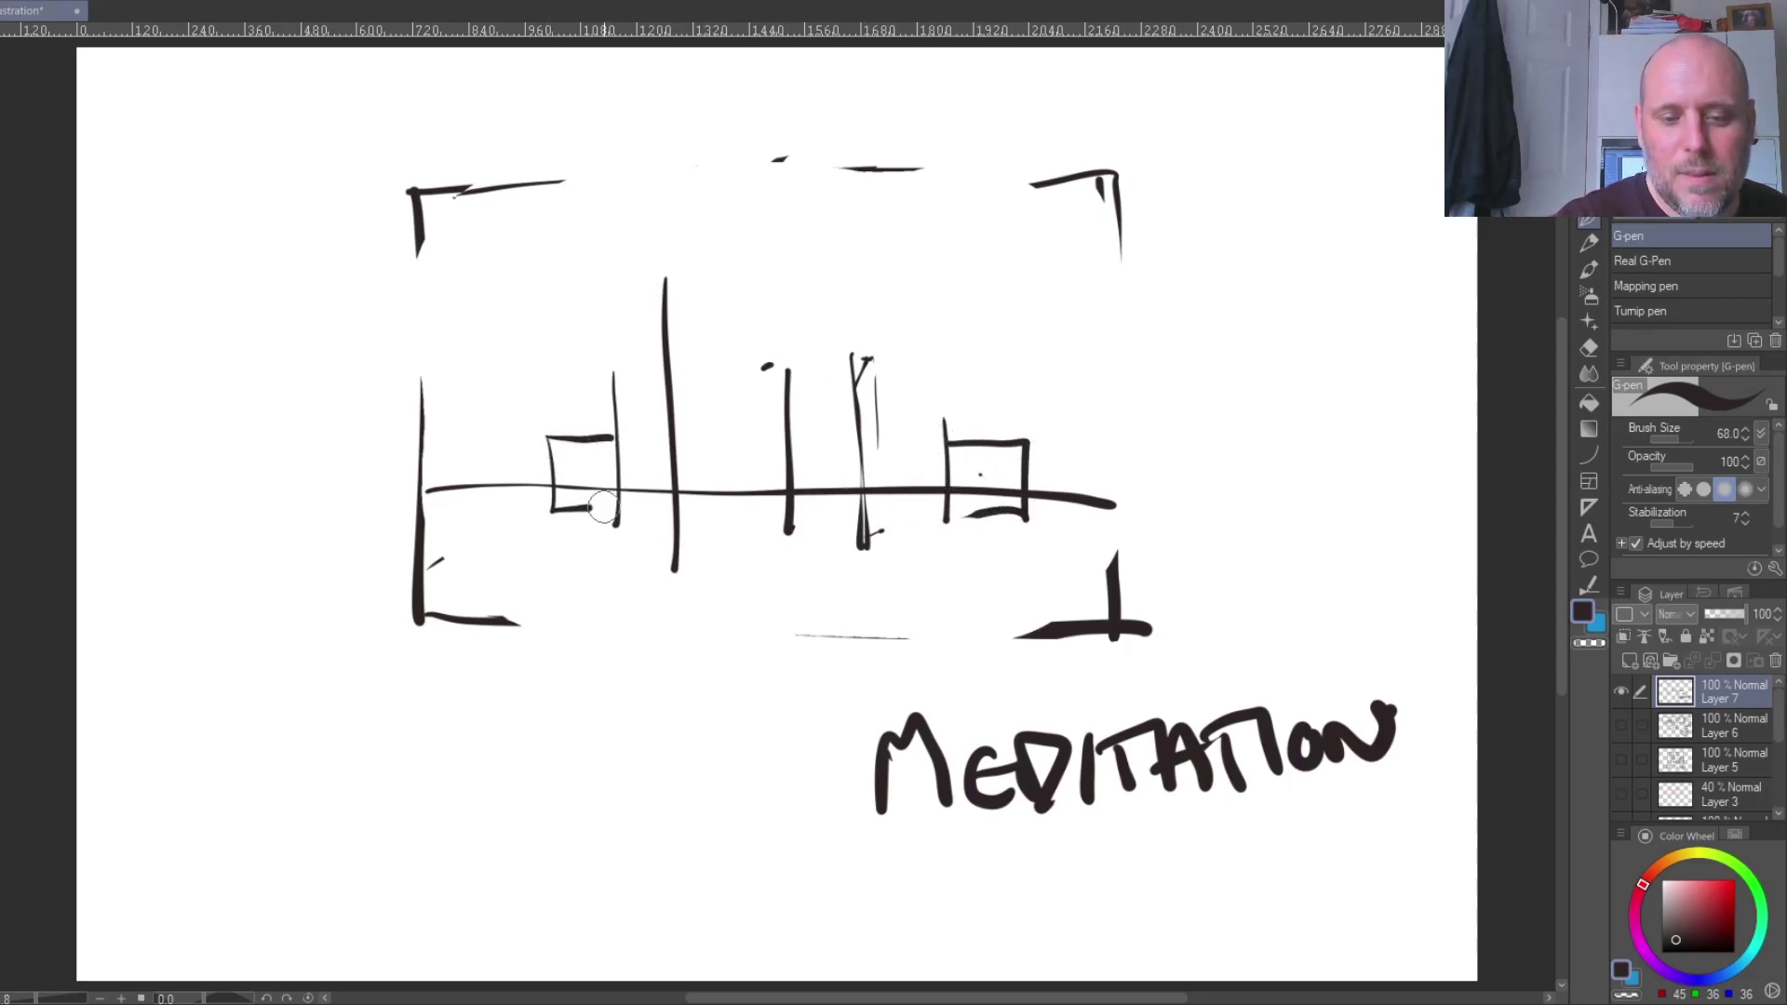
left_click_drag(591, 398, 592, 411)
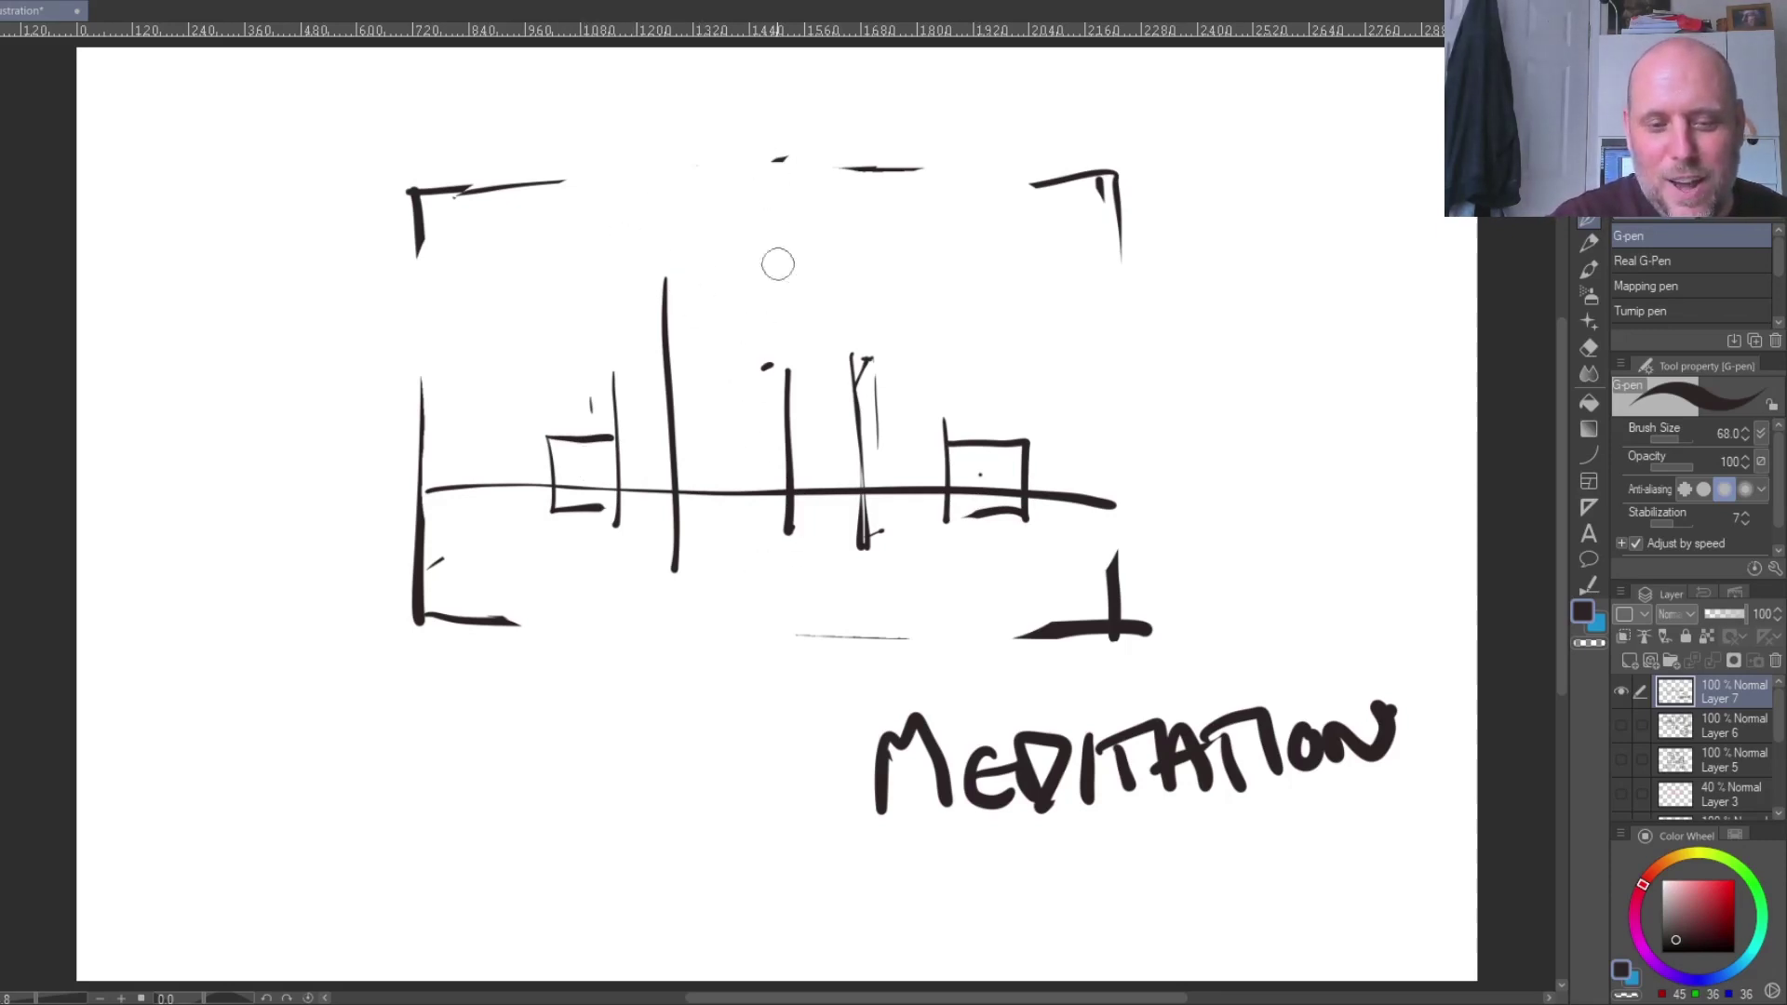
left_click_drag(522, 389, 527, 521)
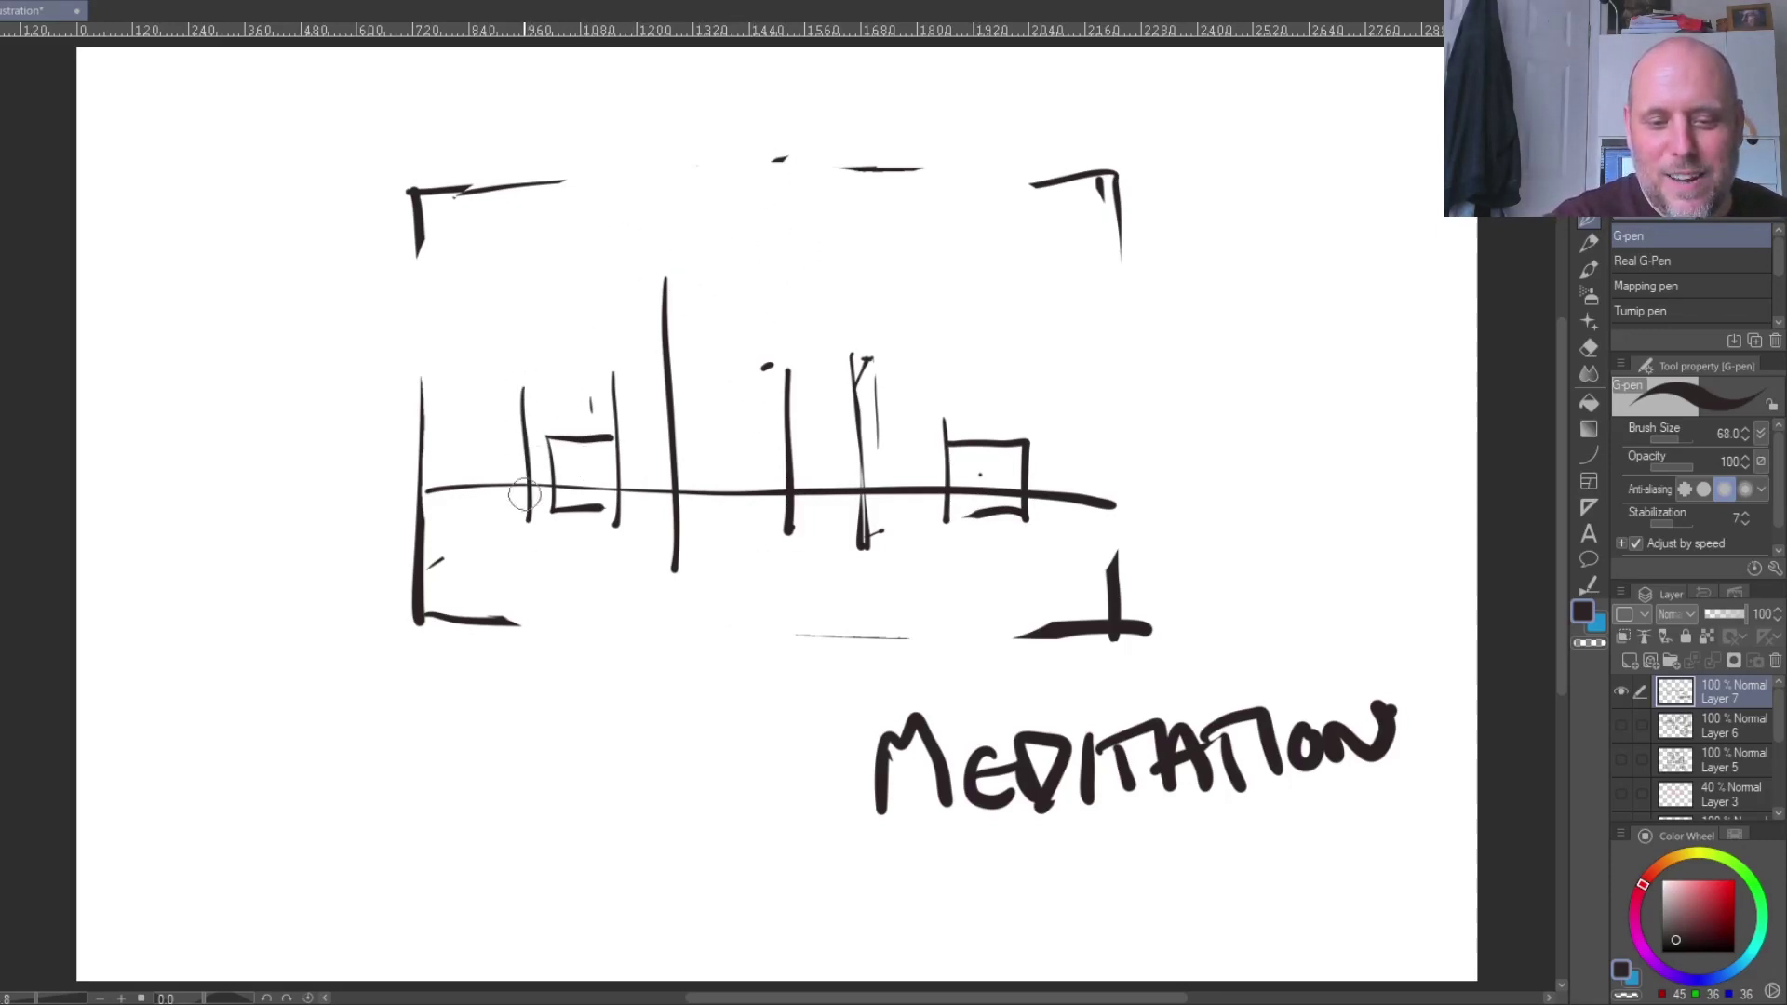
left_click_drag(969, 296, 970, 486)
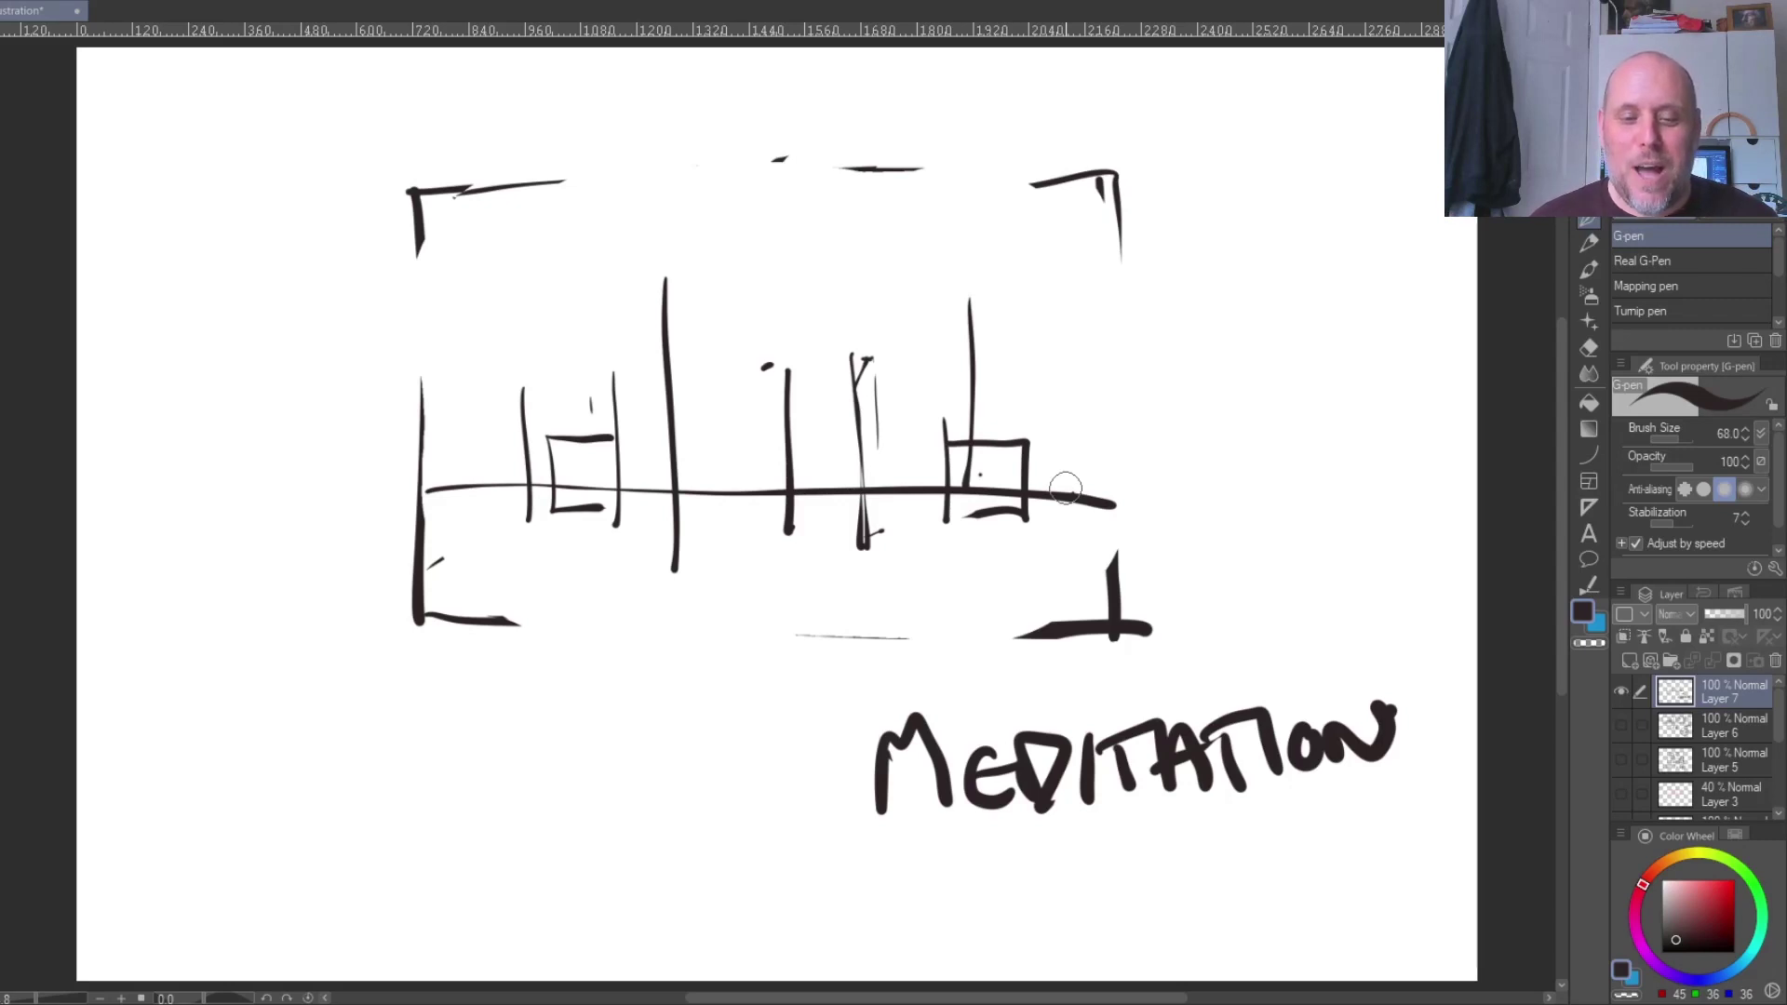
mouse_move(1065, 488)
left_mouse_down()
mouse_move(977, 491)
mouse_move(945, 427)
mouse_move(678, 402)
mouse_move(590, 450)
mouse_move(931, 435)
left_mouse_up()
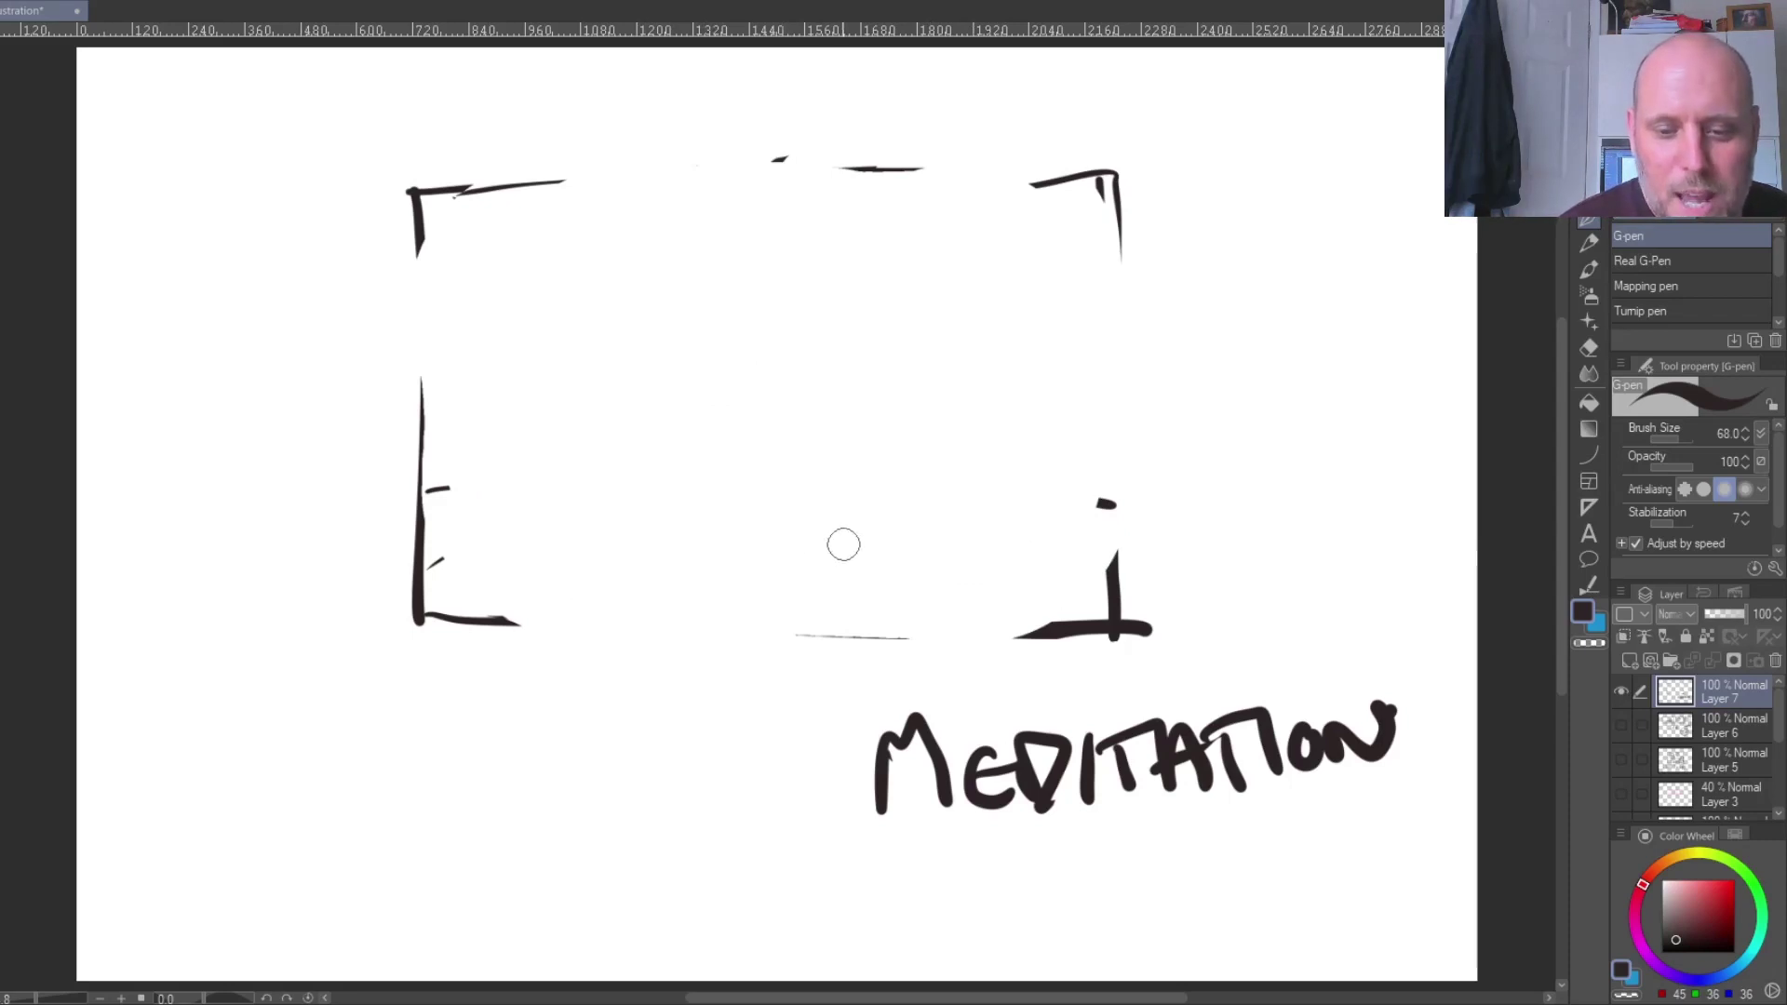
- Draw a squarish apple with a short stem, a flat cast shadow and a horizon line behind it
mouse_move(833, 549)
left_mouse_down()
mouse_move(798, 431)
mouse_move(849, 411)
mouse_move(930, 410)
mouse_move(953, 493)
mouse_move(885, 562)
mouse_move(818, 551)
mouse_move(979, 565)
mouse_move(968, 537)
mouse_move(1002, 527)
mouse_move(964, 549)
left_mouse_up()
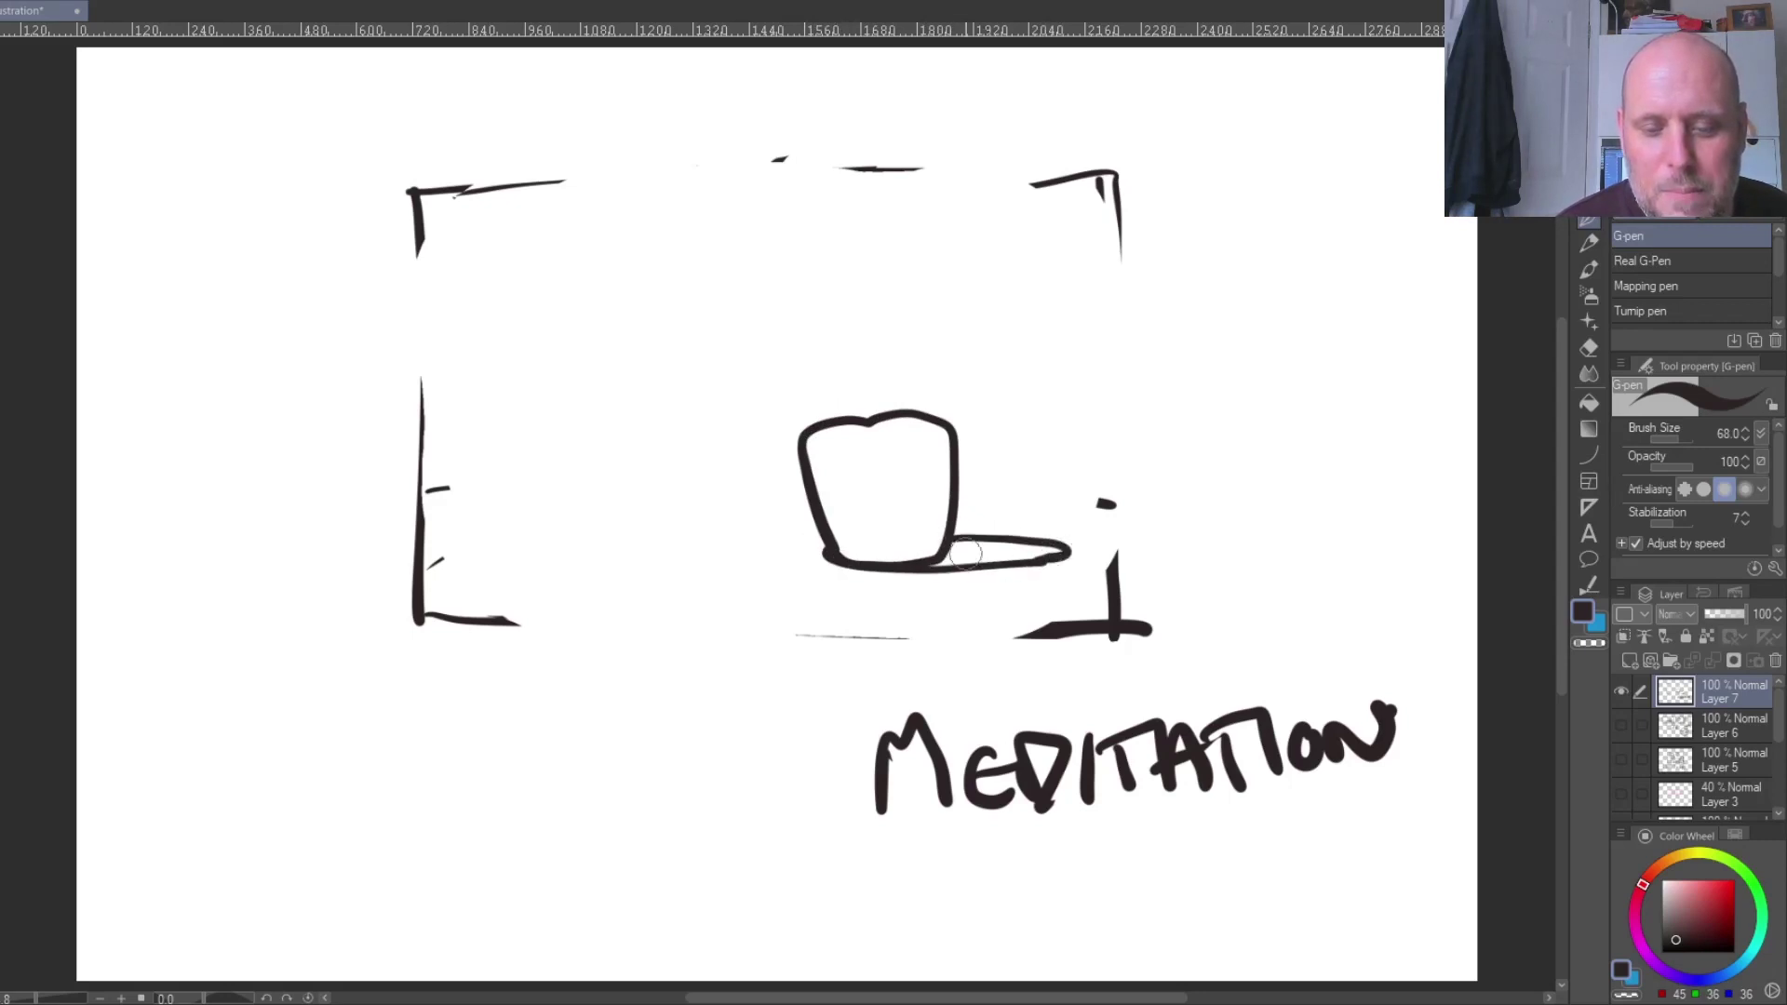
left_click_drag(440, 532, 808, 510)
left_click_drag(964, 509, 1121, 506)
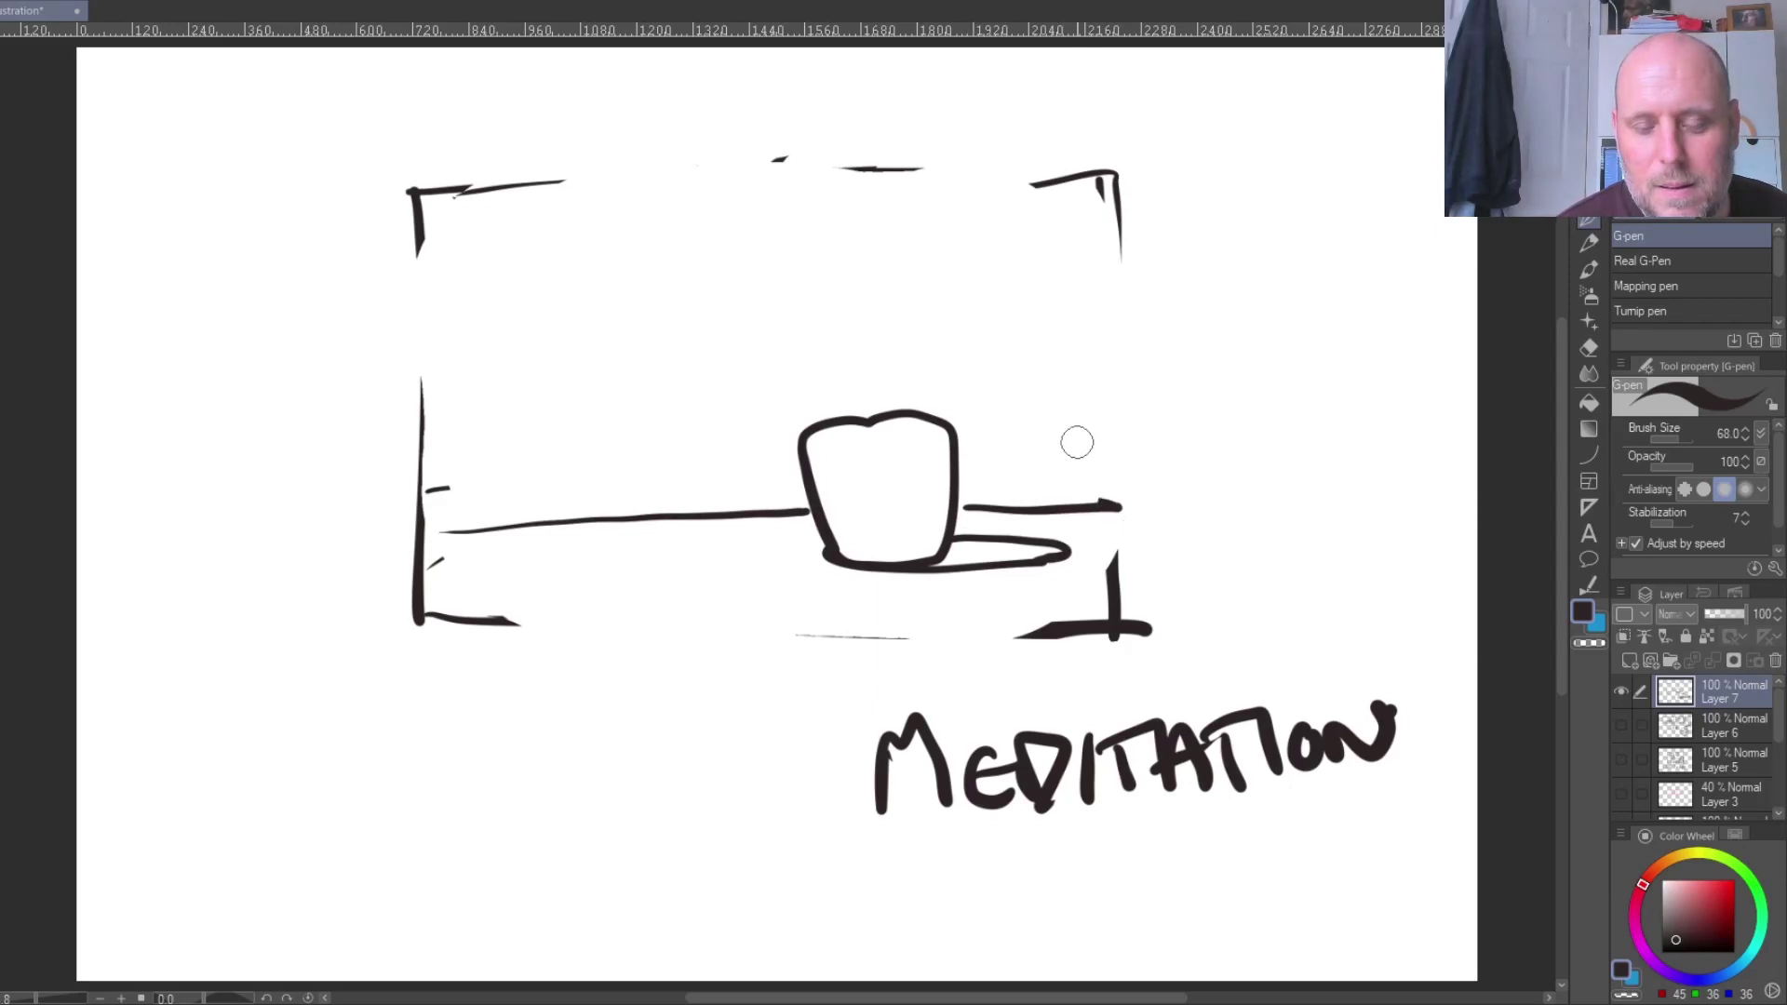
left_click_drag(867, 419, 864, 406)
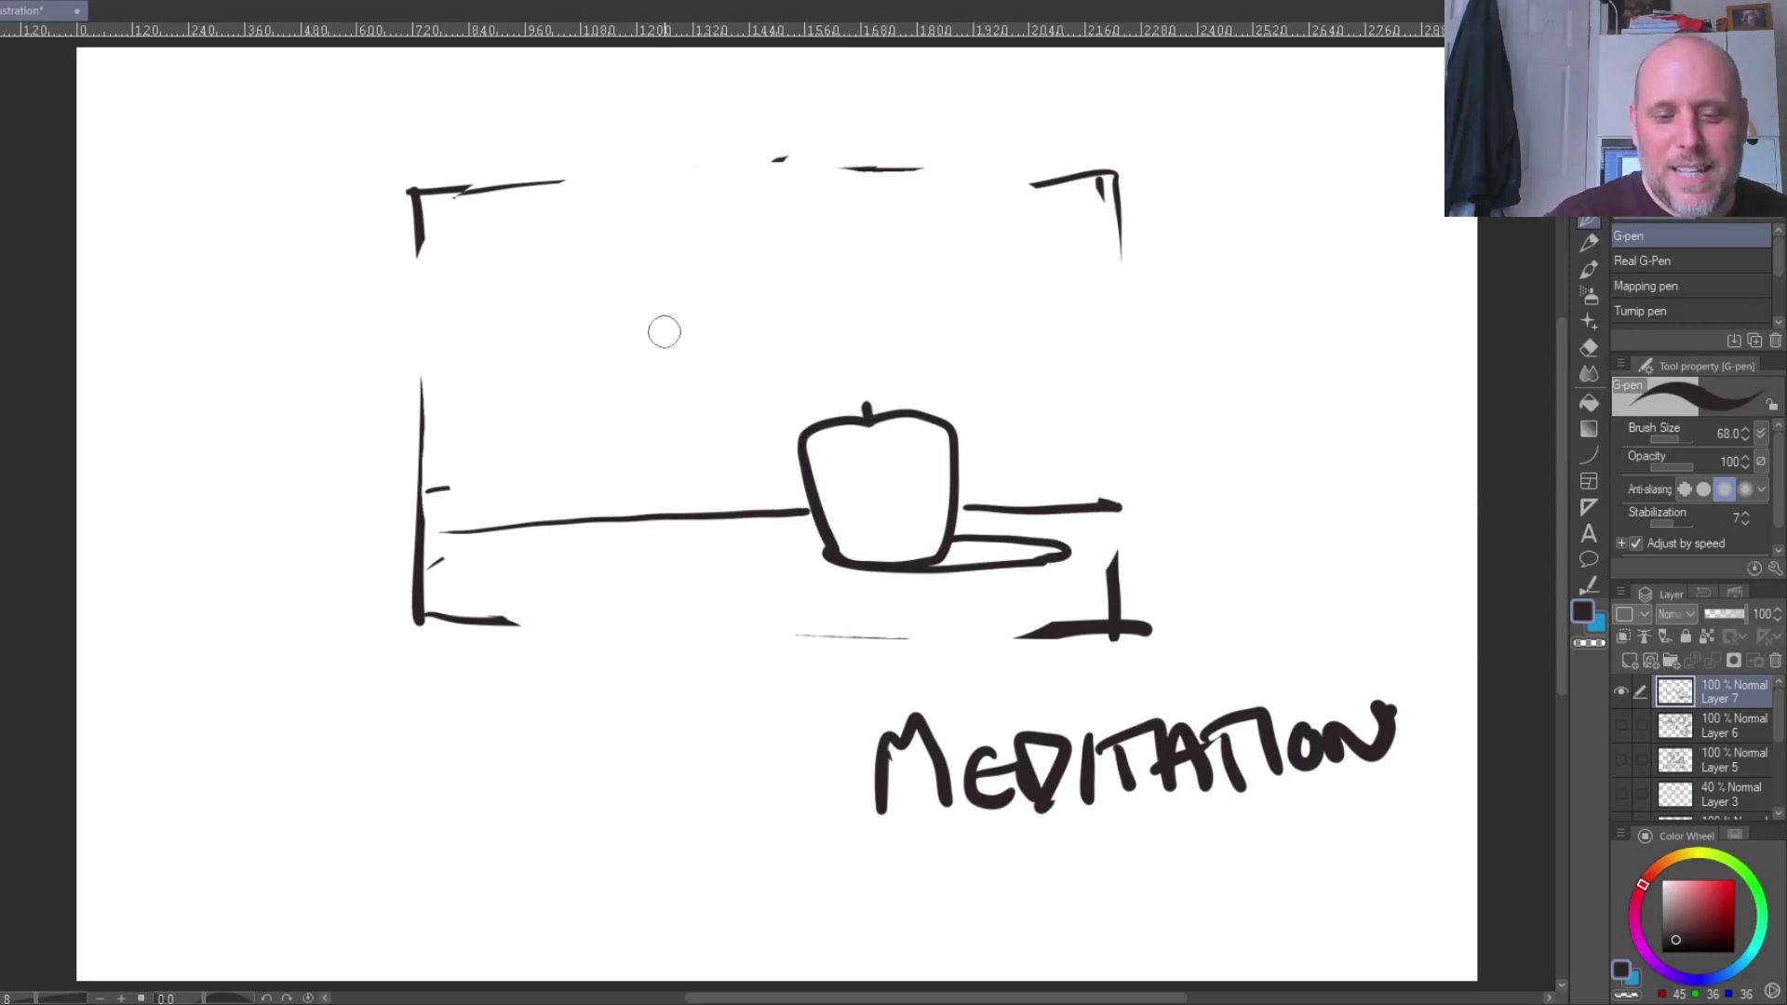
- Draw a tall capped bottle and a shorter rectangular one to the left of the apple
mouse_move(641, 517)
left_mouse_down()
mouse_move(642, 304)
mouse_move(717, 291)
mouse_move(737, 521)
mouse_move(682, 539)
mouse_move(634, 457)
mouse_move(667, 253)
mouse_move(684, 298)
left_mouse_up()
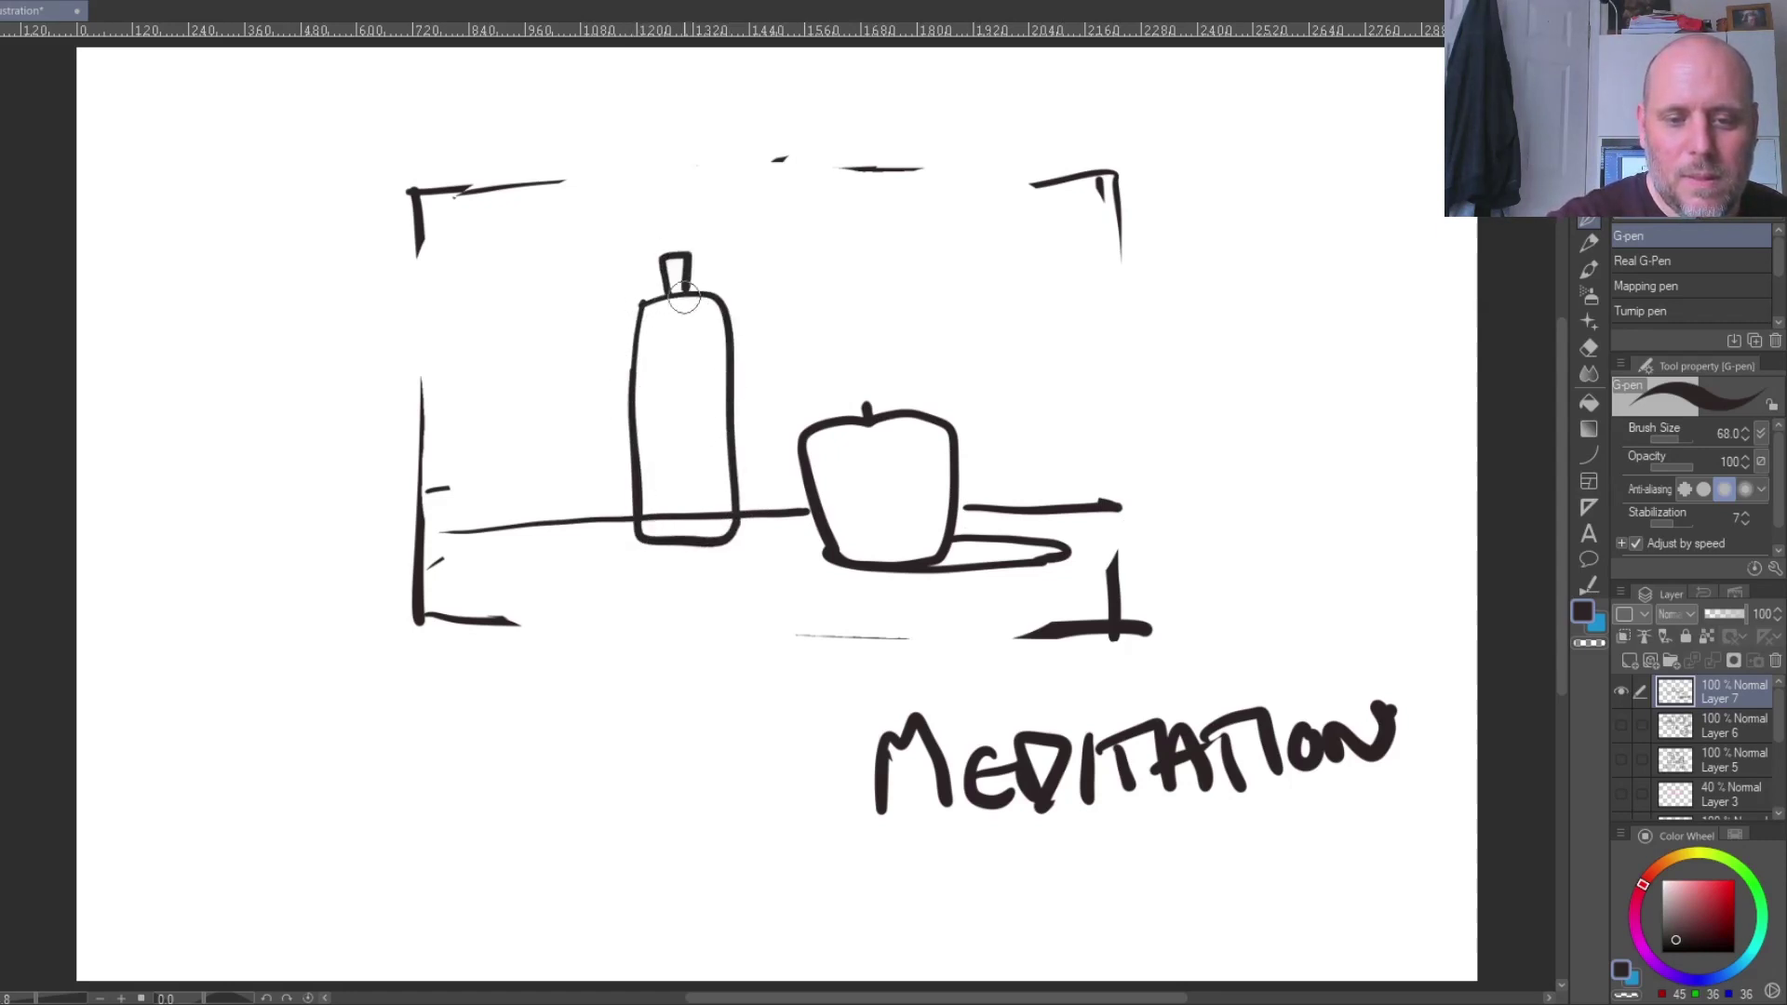
mouse_move(607, 535)
left_mouse_down()
mouse_move(603, 405)
mouse_move(514, 402)
mouse_move(518, 535)
mouse_move(611, 534)
left_mouse_up()
mouse_move(556, 409)
left_mouse_down()
mouse_move(548, 391)
mouse_move(565, 407)
left_mouse_up()
- Add small low blocks along the horizon on both sides of the apple and redraw the frame's right edge
mouse_move(757, 517)
left_mouse_down()
mouse_move(772, 498)
mouse_move(808, 510)
left_mouse_up()
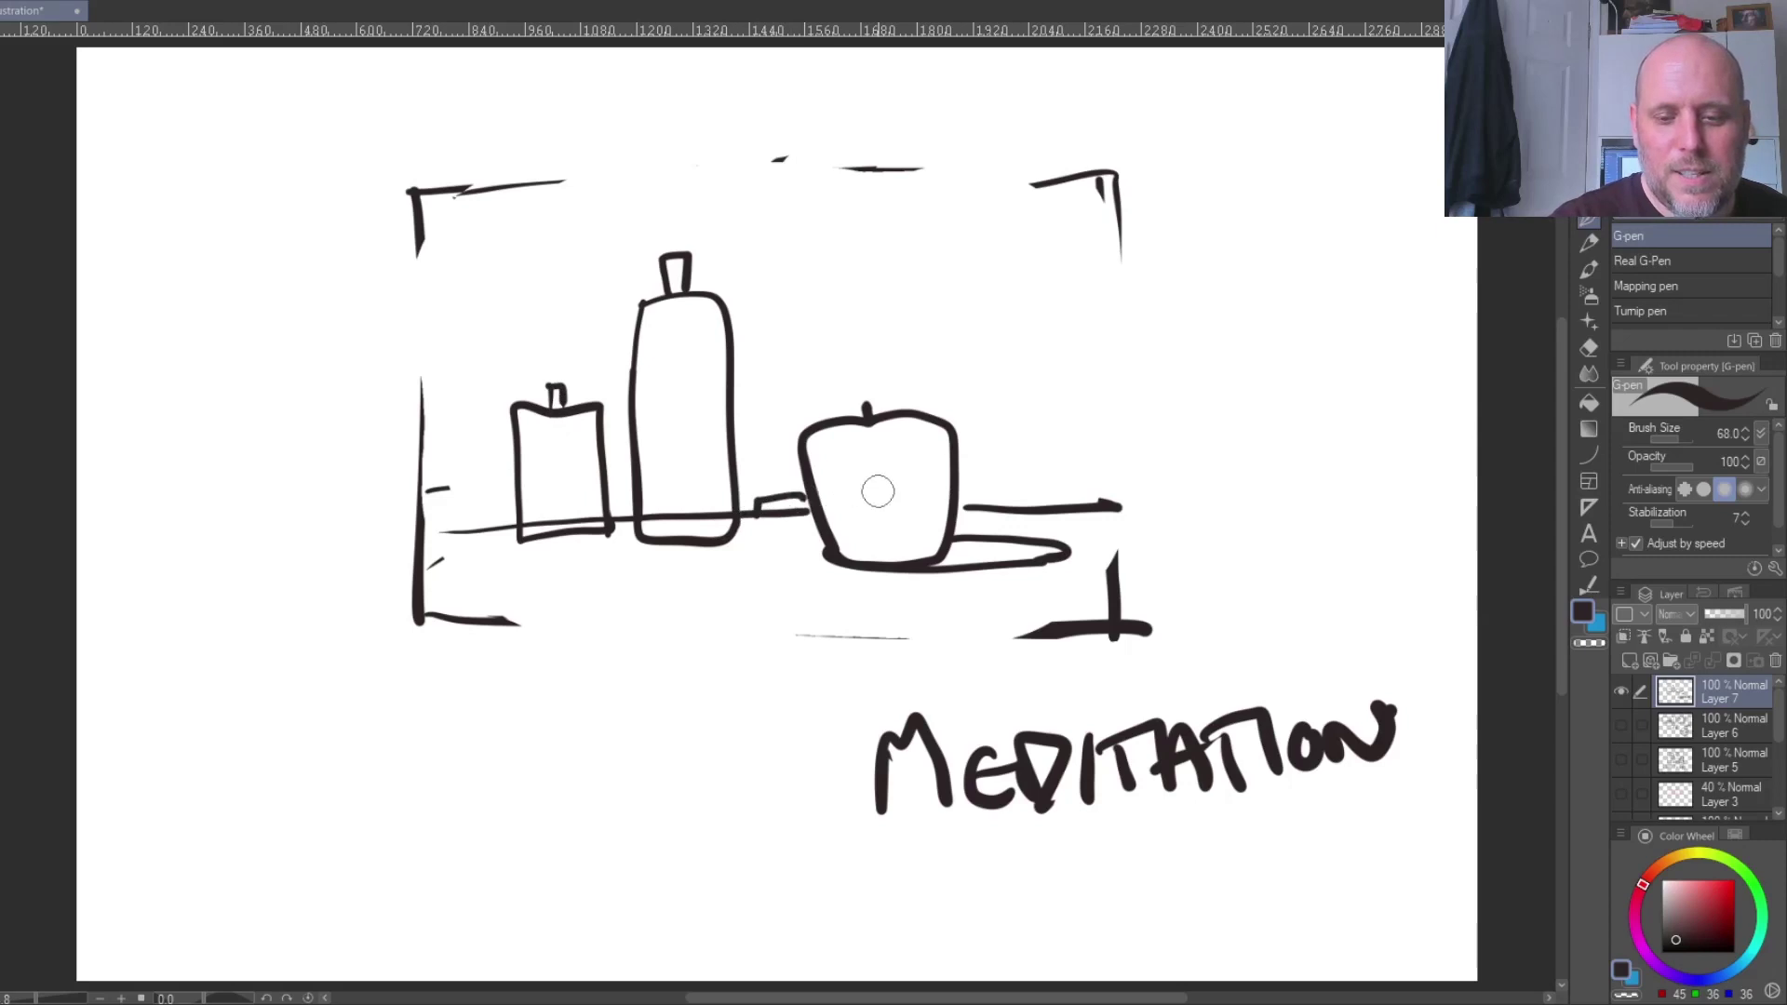
mouse_move(976, 503)
left_mouse_down()
mouse_move(1026, 503)
mouse_move(1029, 466)
mouse_move(1080, 508)
left_mouse_up()
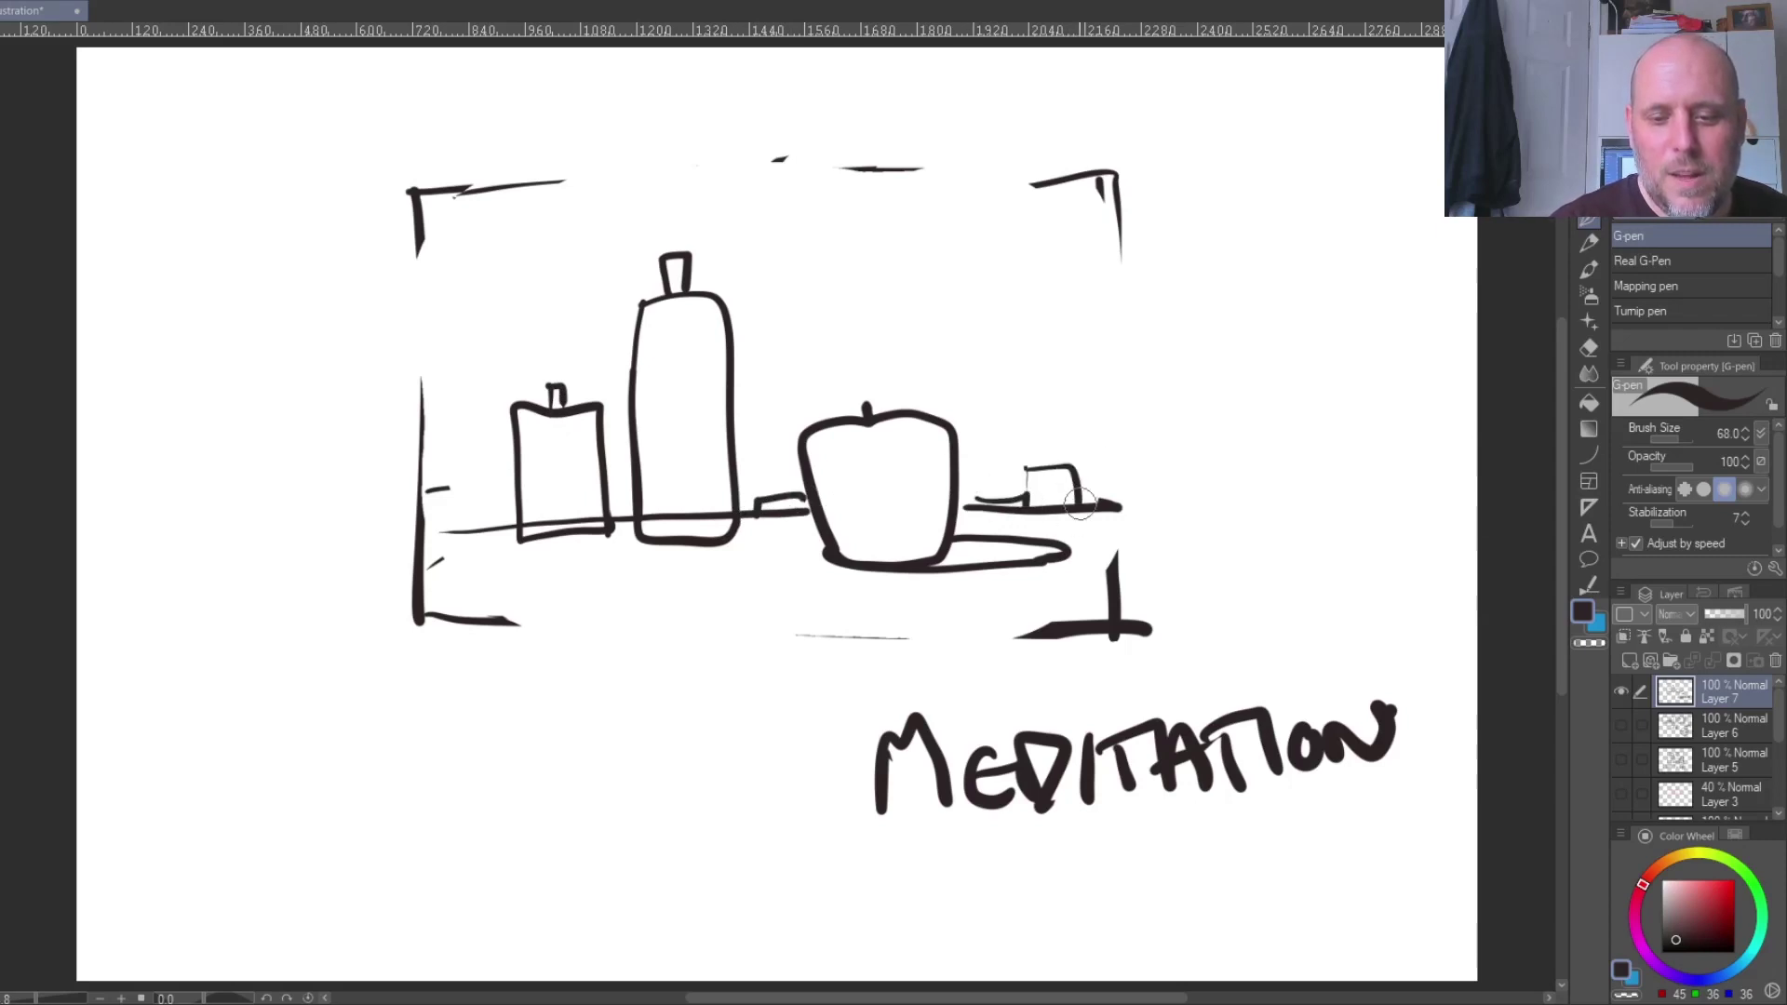
left_click_drag(1113, 210, 1131, 618)
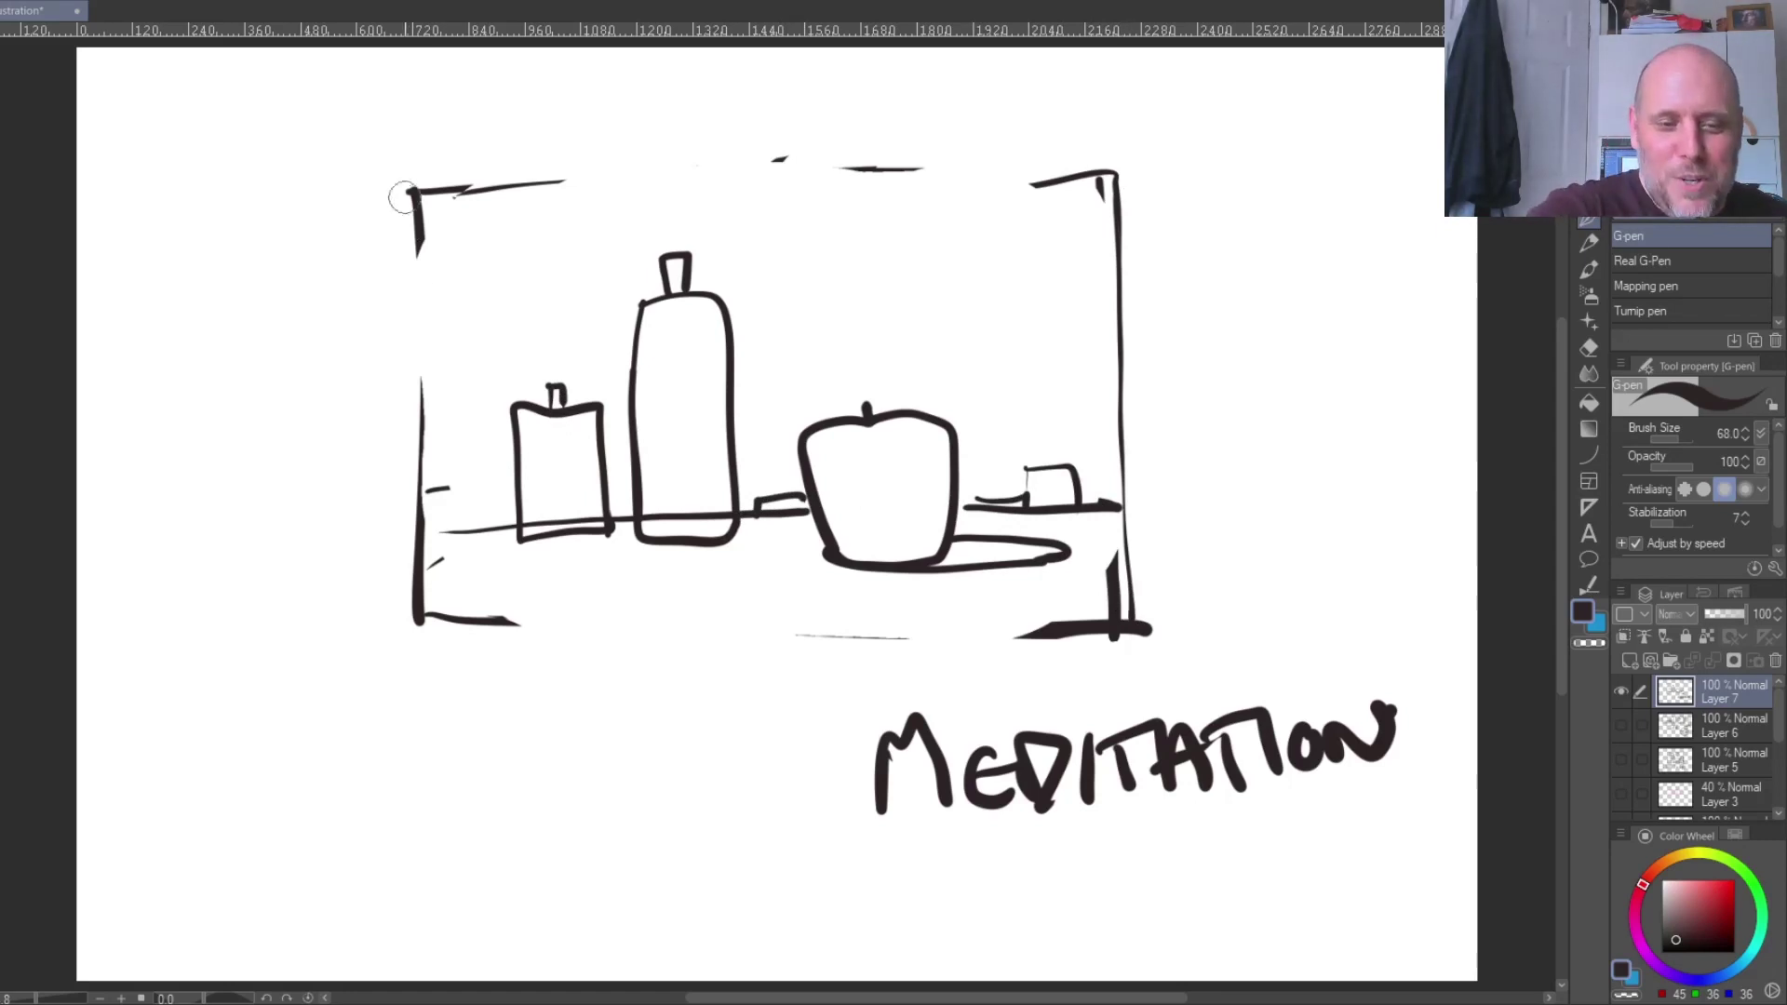
- Add curved strokes running from the frame's upper-left corner to the tall bottle, plus short curves near both side edges
left_click_drag(454, 197, 640, 402)
left_click_drag(518, 217, 630, 358)
left_click_drag(538, 272, 596, 346)
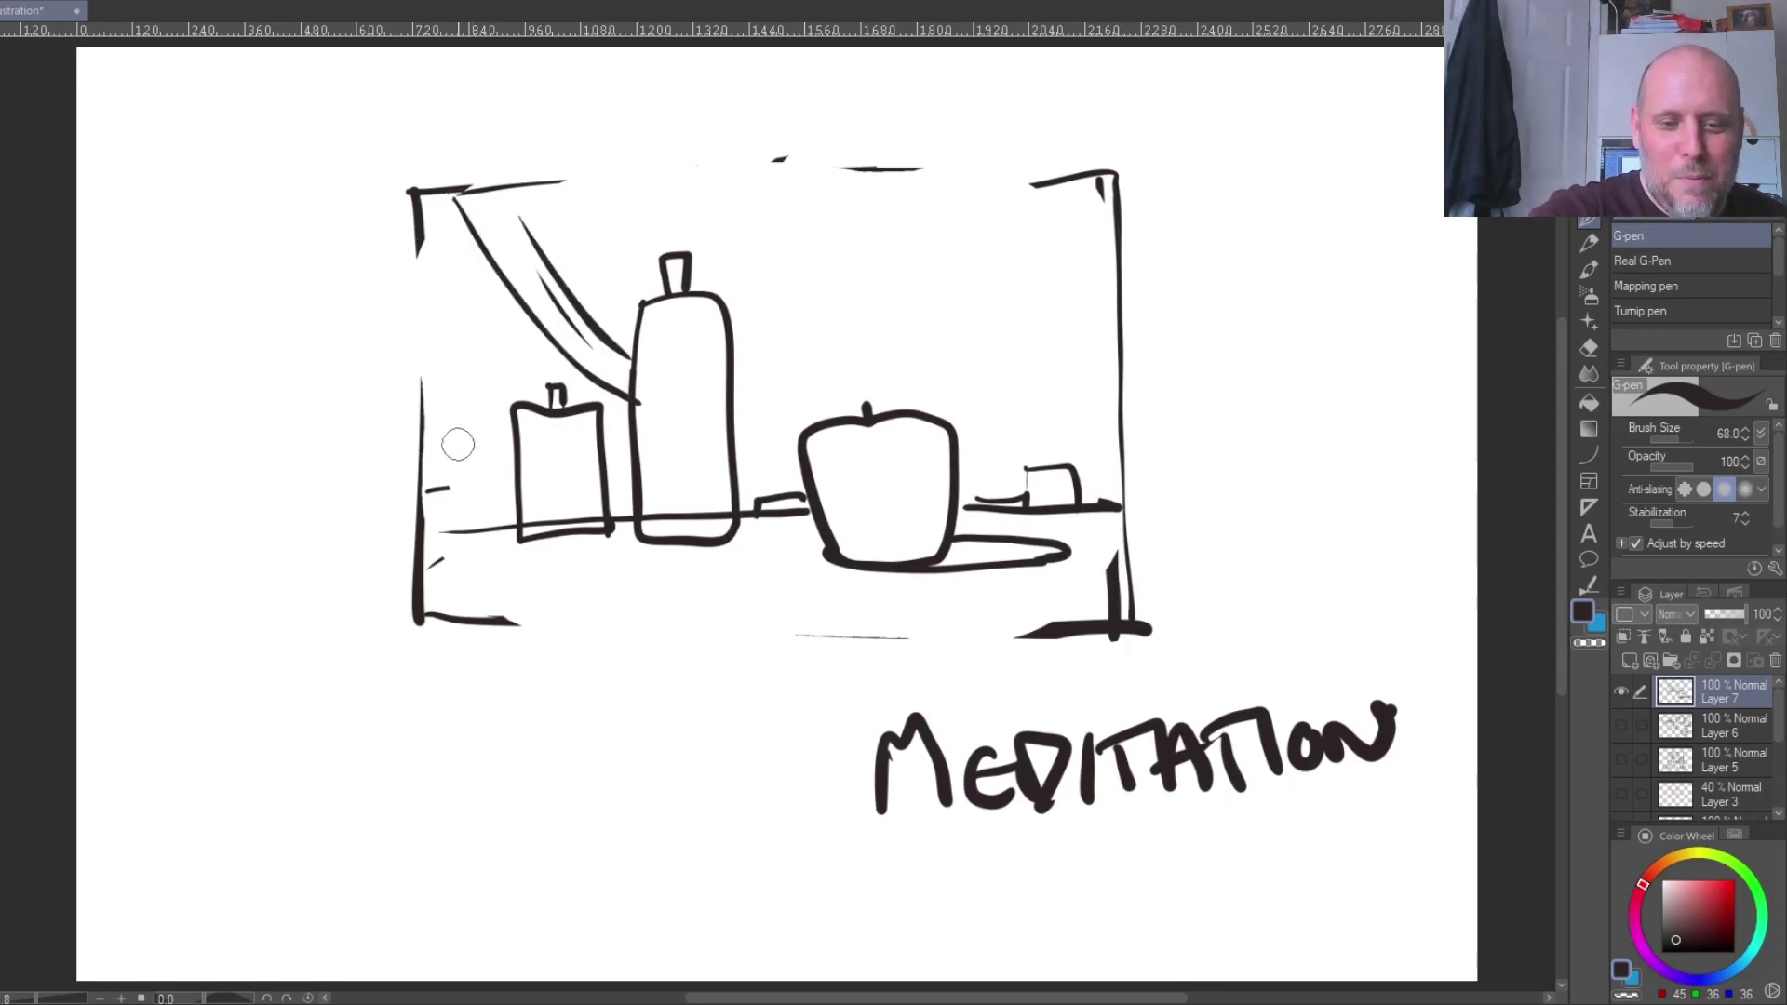
left_click_drag(463, 453, 509, 476)
mouse_move(1041, 437)
left_mouse_down()
mouse_move(1129, 387)
mouse_move(1026, 460)
mouse_move(1103, 480)
left_mouse_up()
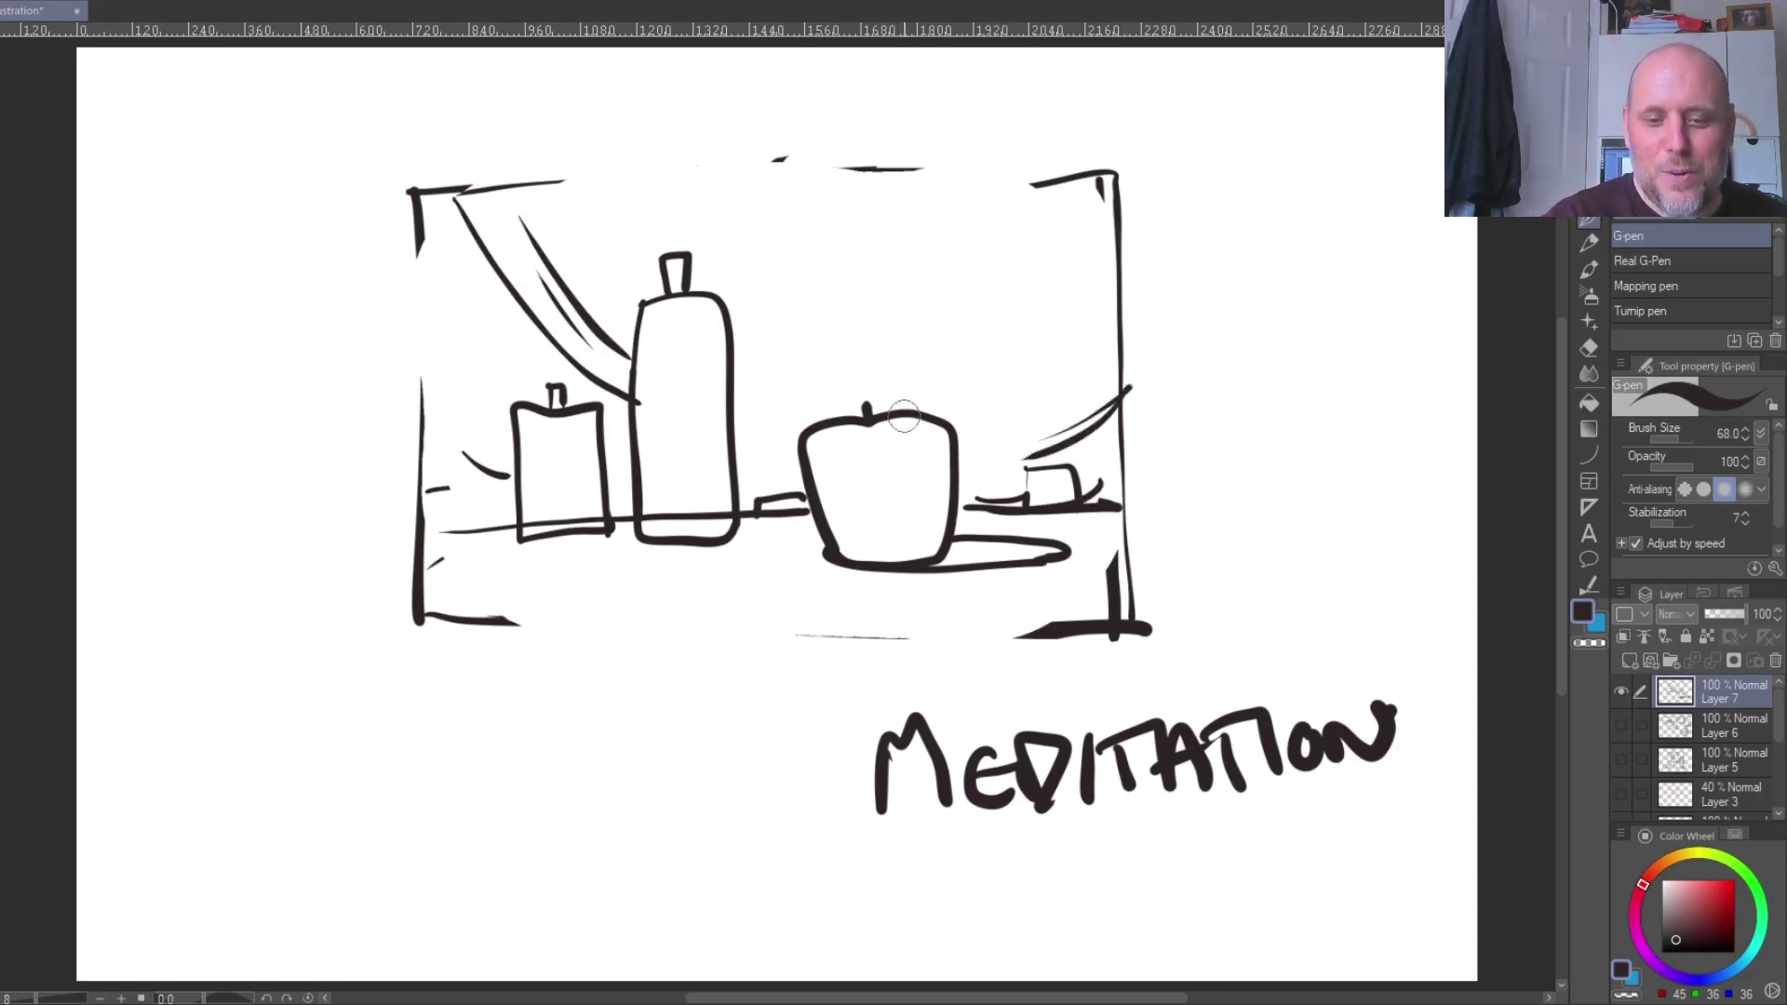
- Add curved accents above the tall bottle, right of the apple and across the foreground, and underline the word MEDITATION
mouse_move(668, 249)
left_mouse_down()
mouse_move(842, 179)
mouse_move(676, 157)
left_mouse_up()
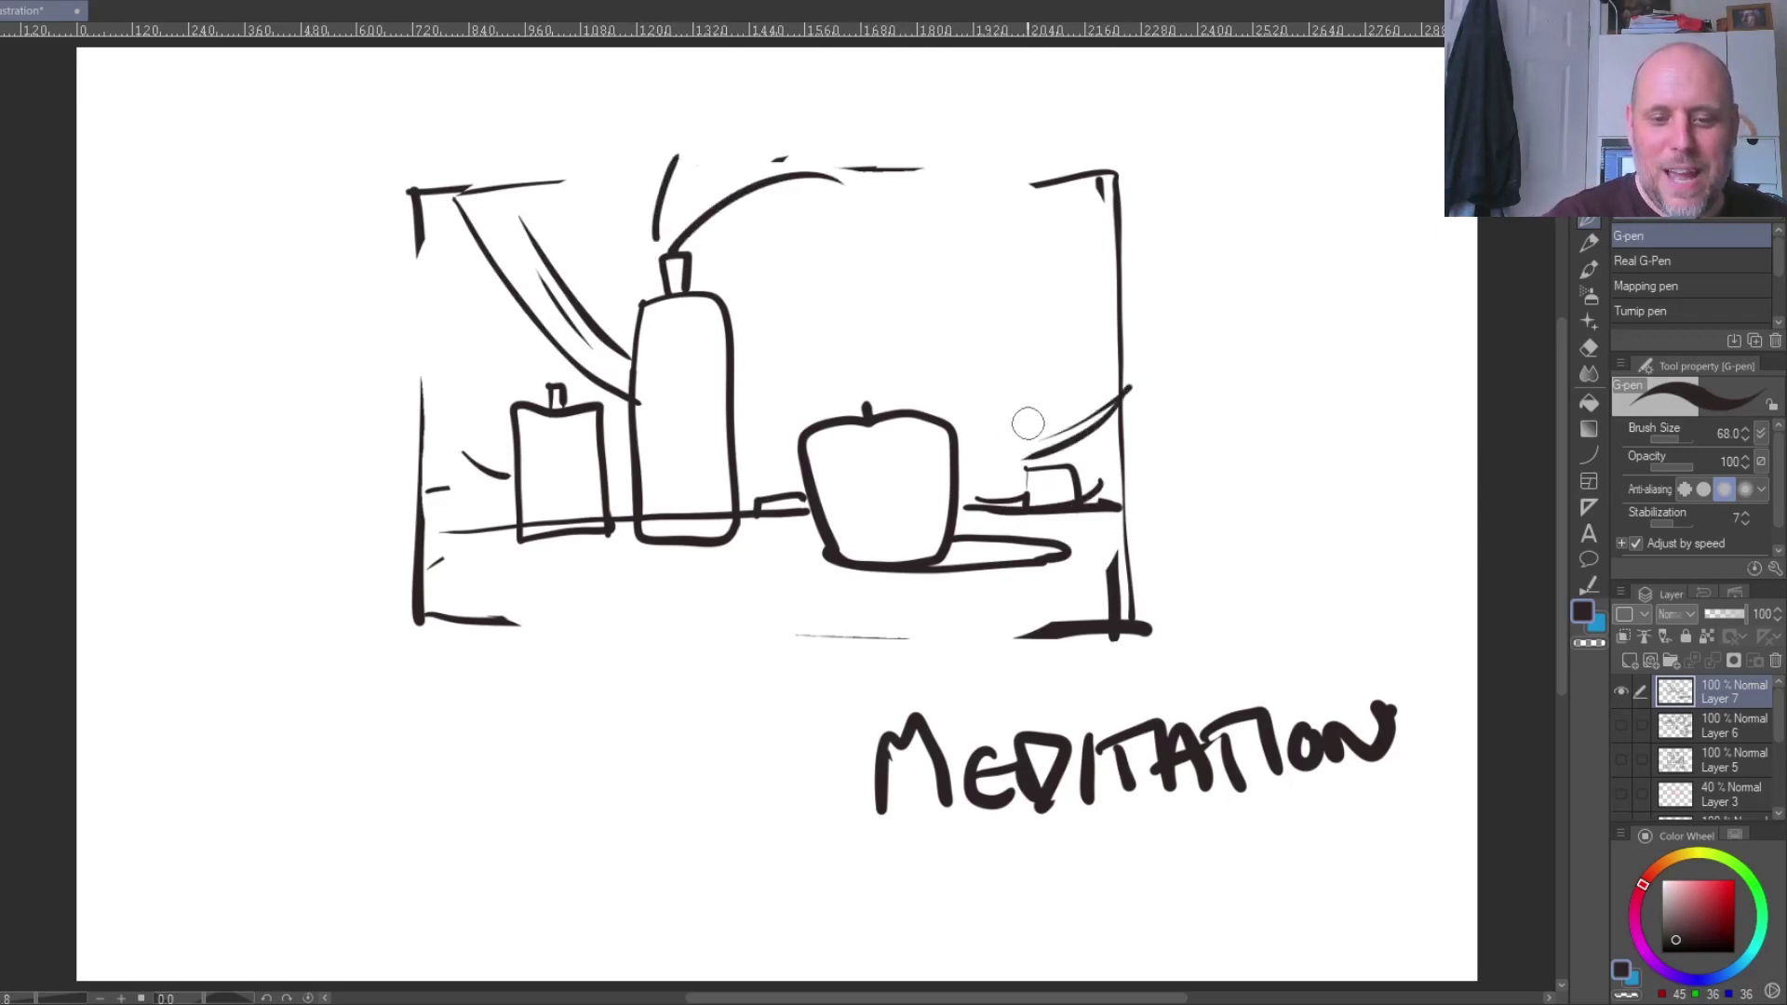
left_click_drag(1026, 414, 988, 316)
left_click_drag(1001, 306, 1012, 316)
left_click_drag(574, 642, 791, 529)
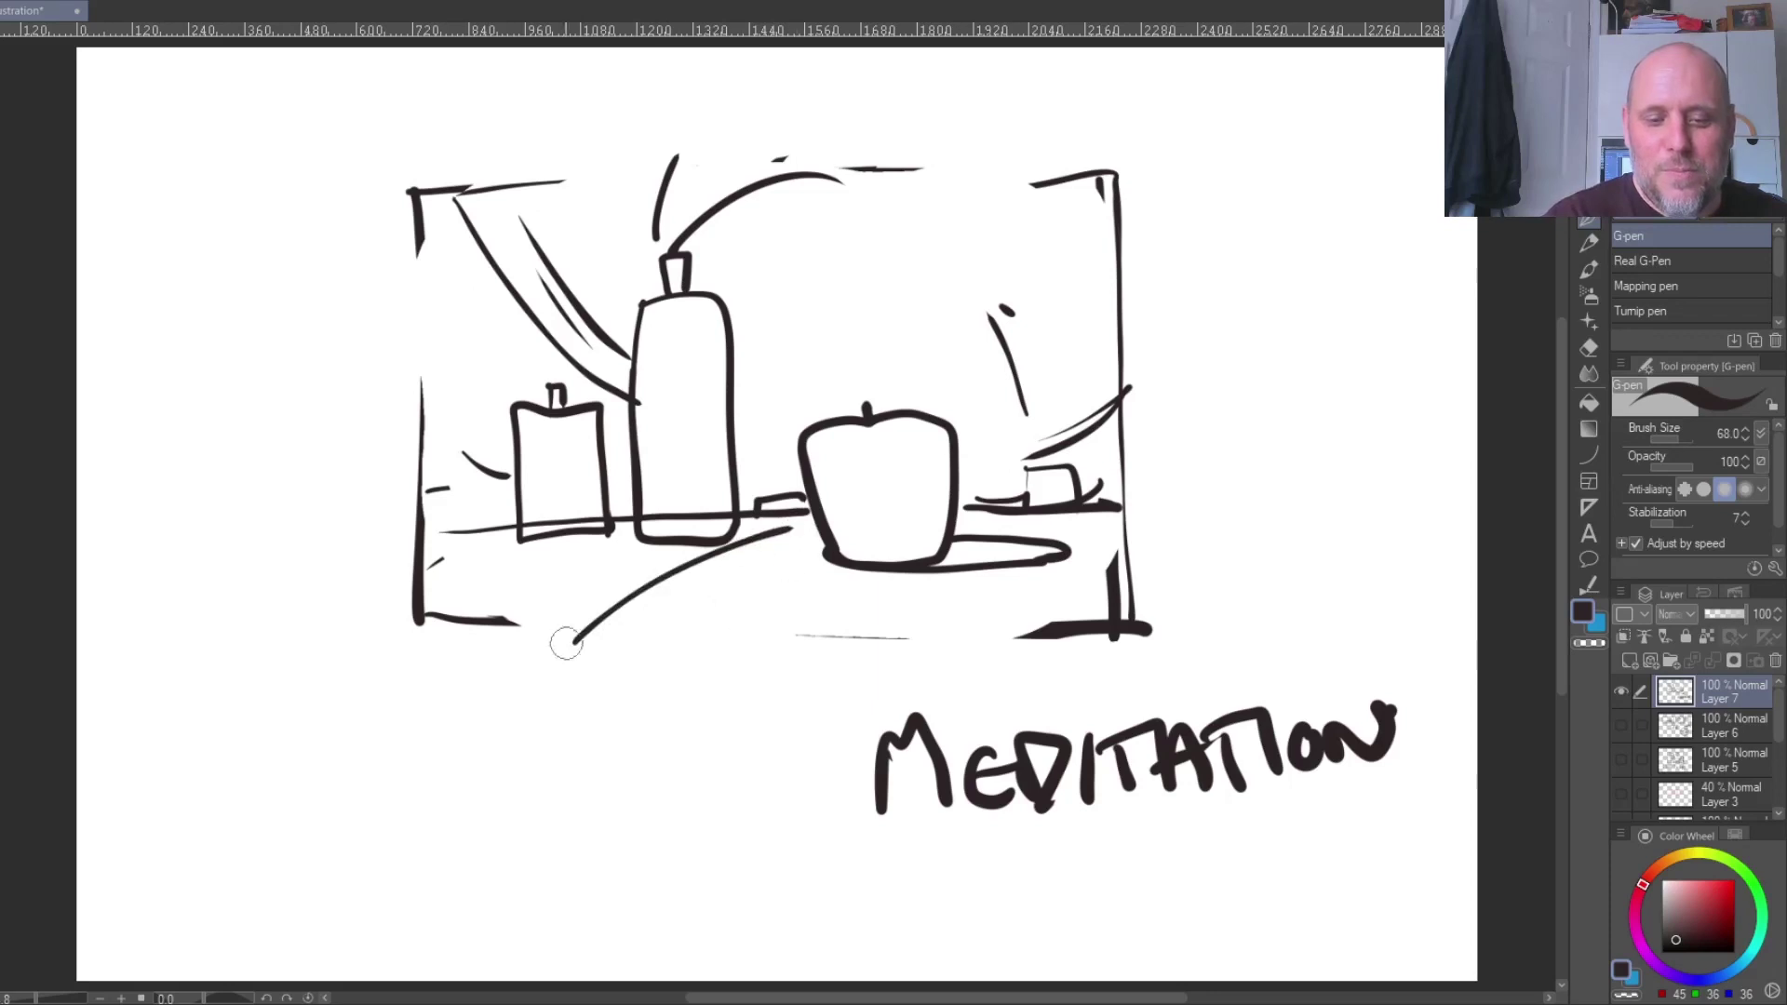
left_click_drag(470, 614, 591, 560)
left_click_drag(921, 619, 956, 638)
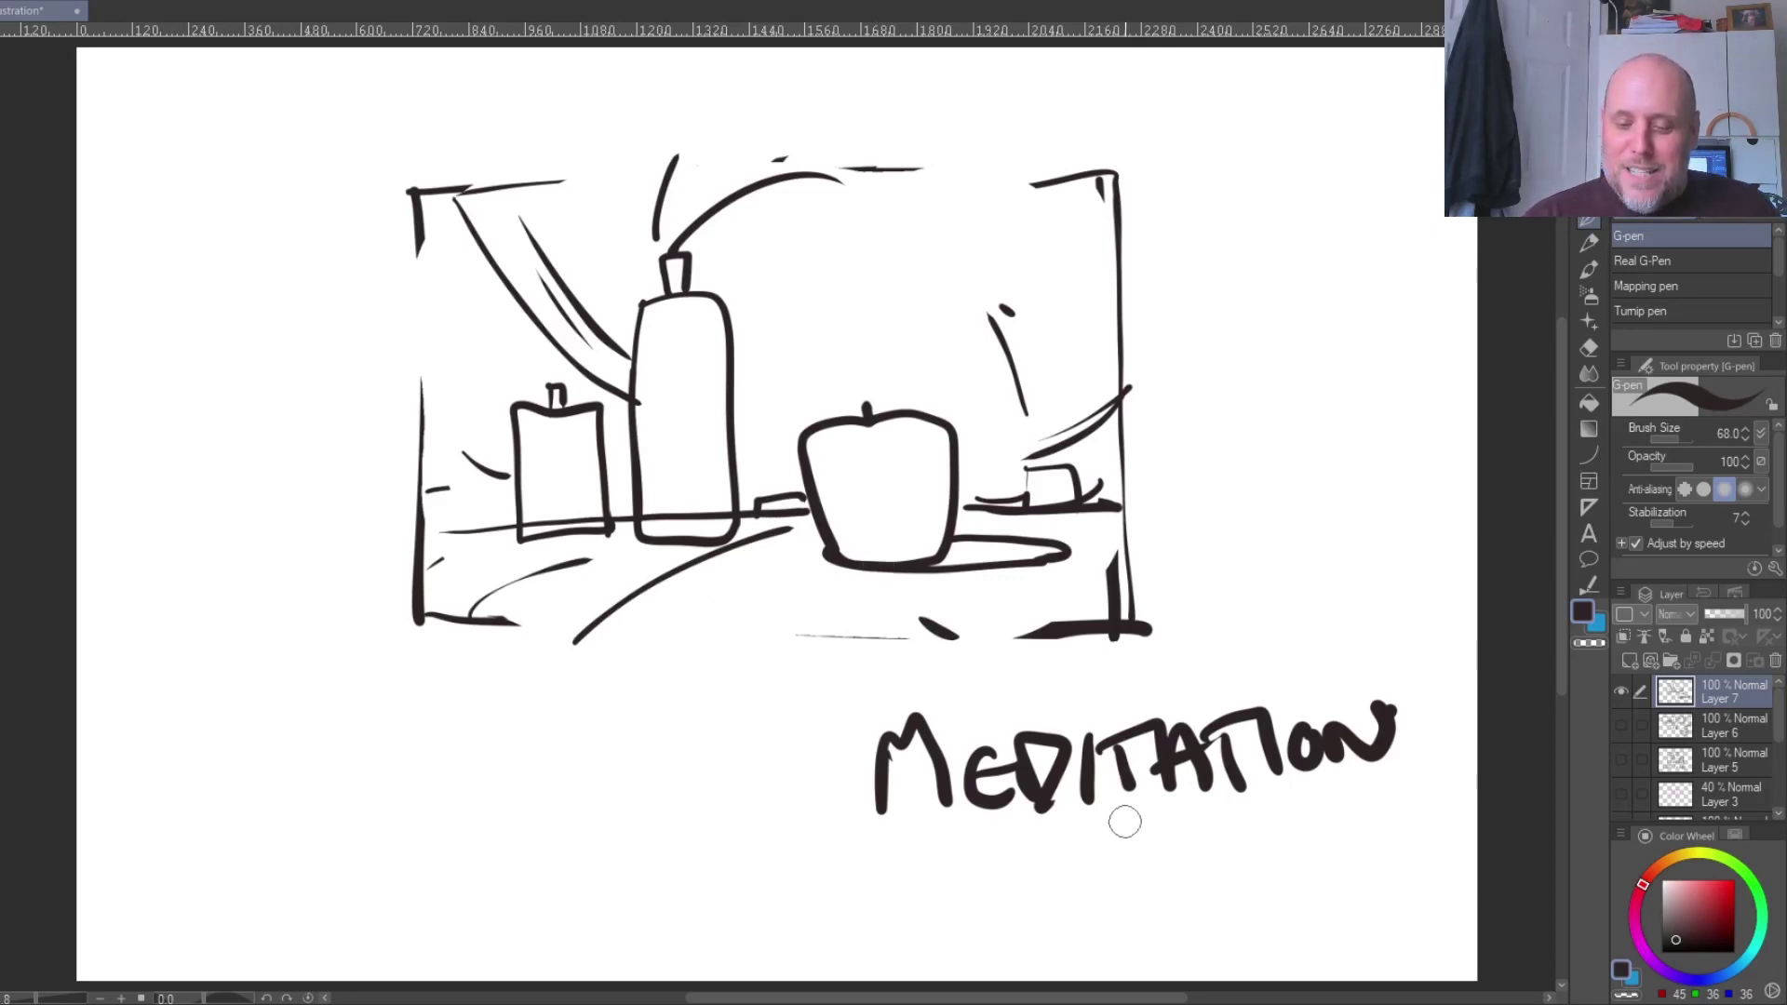
left_click_drag(1093, 826, 1317, 816)
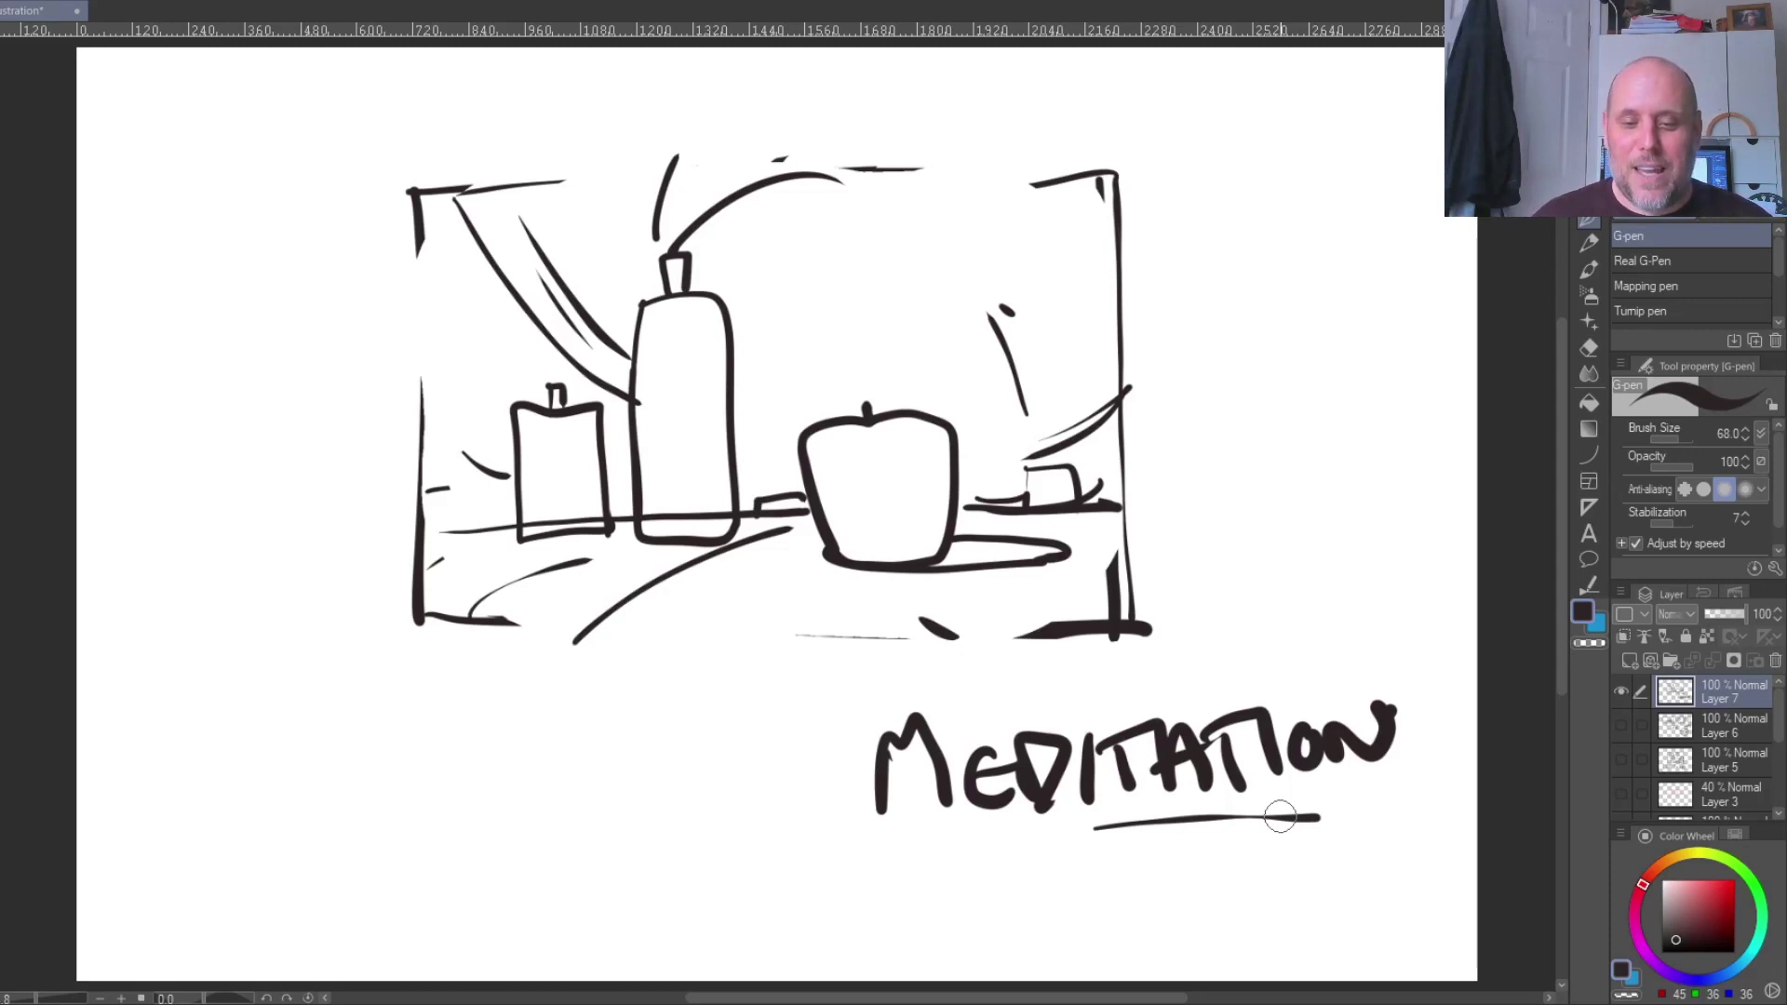
- Clear the whole drawing from the layer and set the drawing colour to dark grey, RGB 78, 70, 70
mouse_move(1356, 757)
left_mouse_down()
mouse_move(941, 772)
mouse_move(1091, 480)
mouse_move(1057, 273)
mouse_move(898, 577)
mouse_move(874, 306)
mouse_move(764, 355)
mouse_move(639, 466)
mouse_move(599, 244)
mouse_move(481, 514)
mouse_move(432, 213)
left_mouse_up()
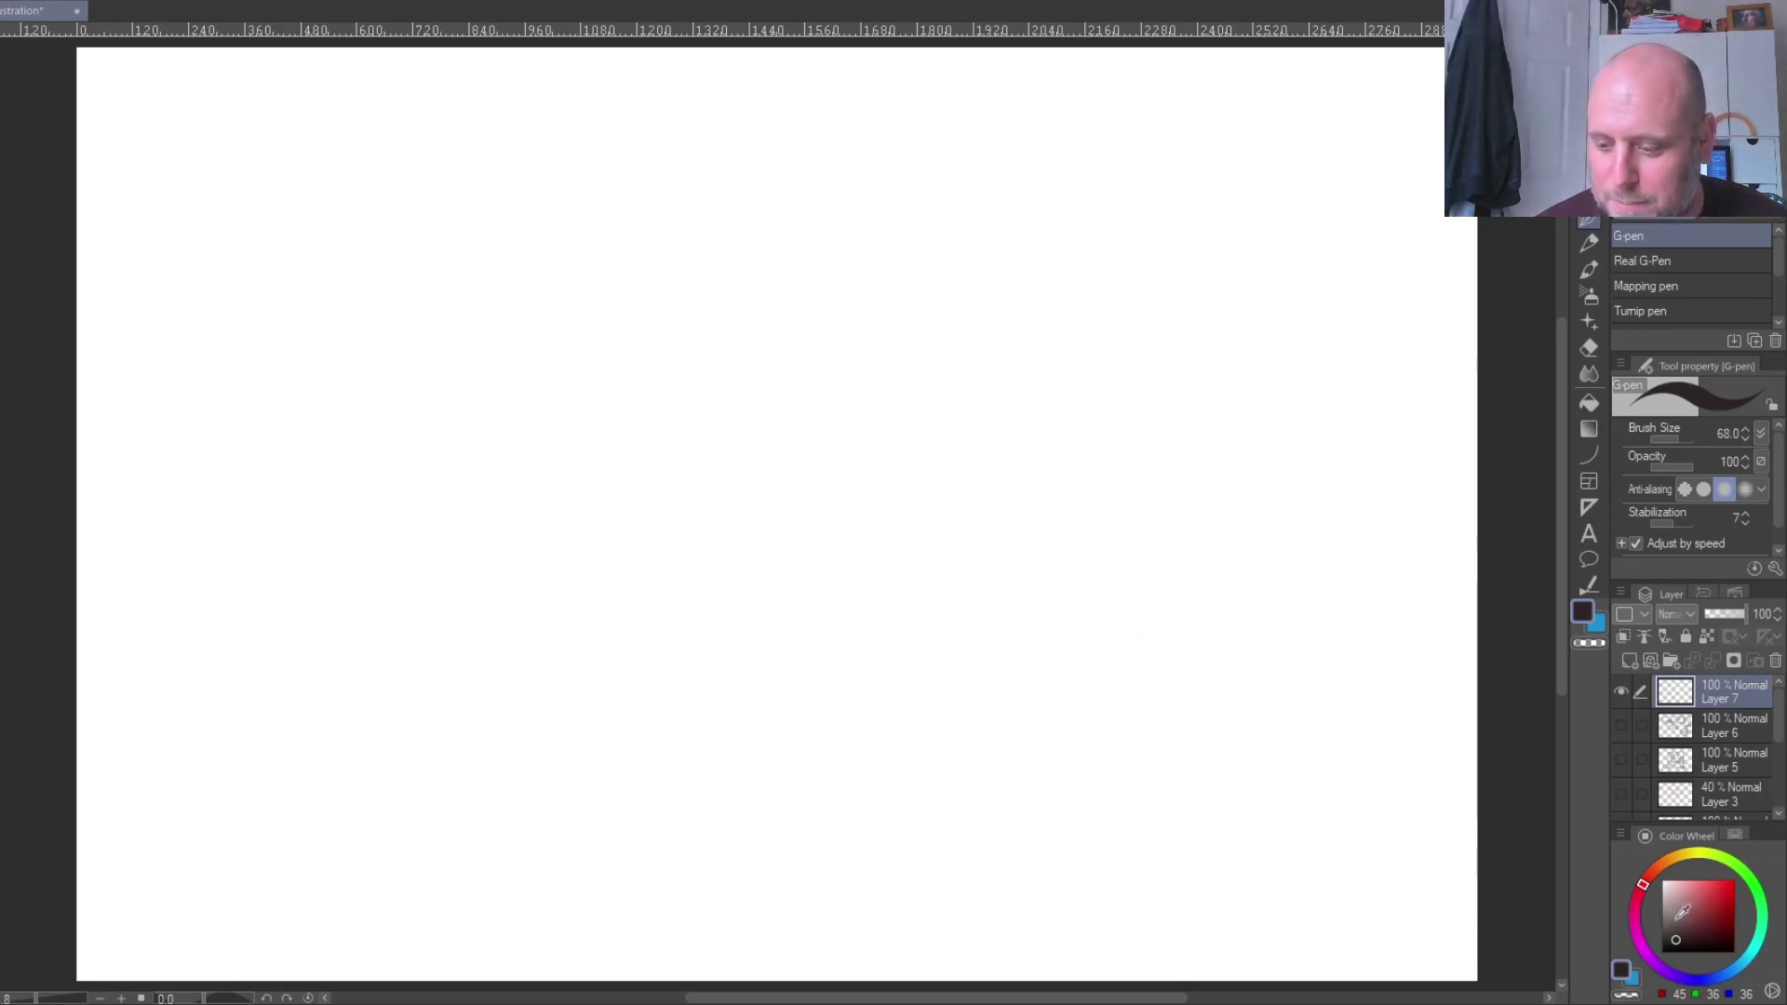
left_click(1668, 918)
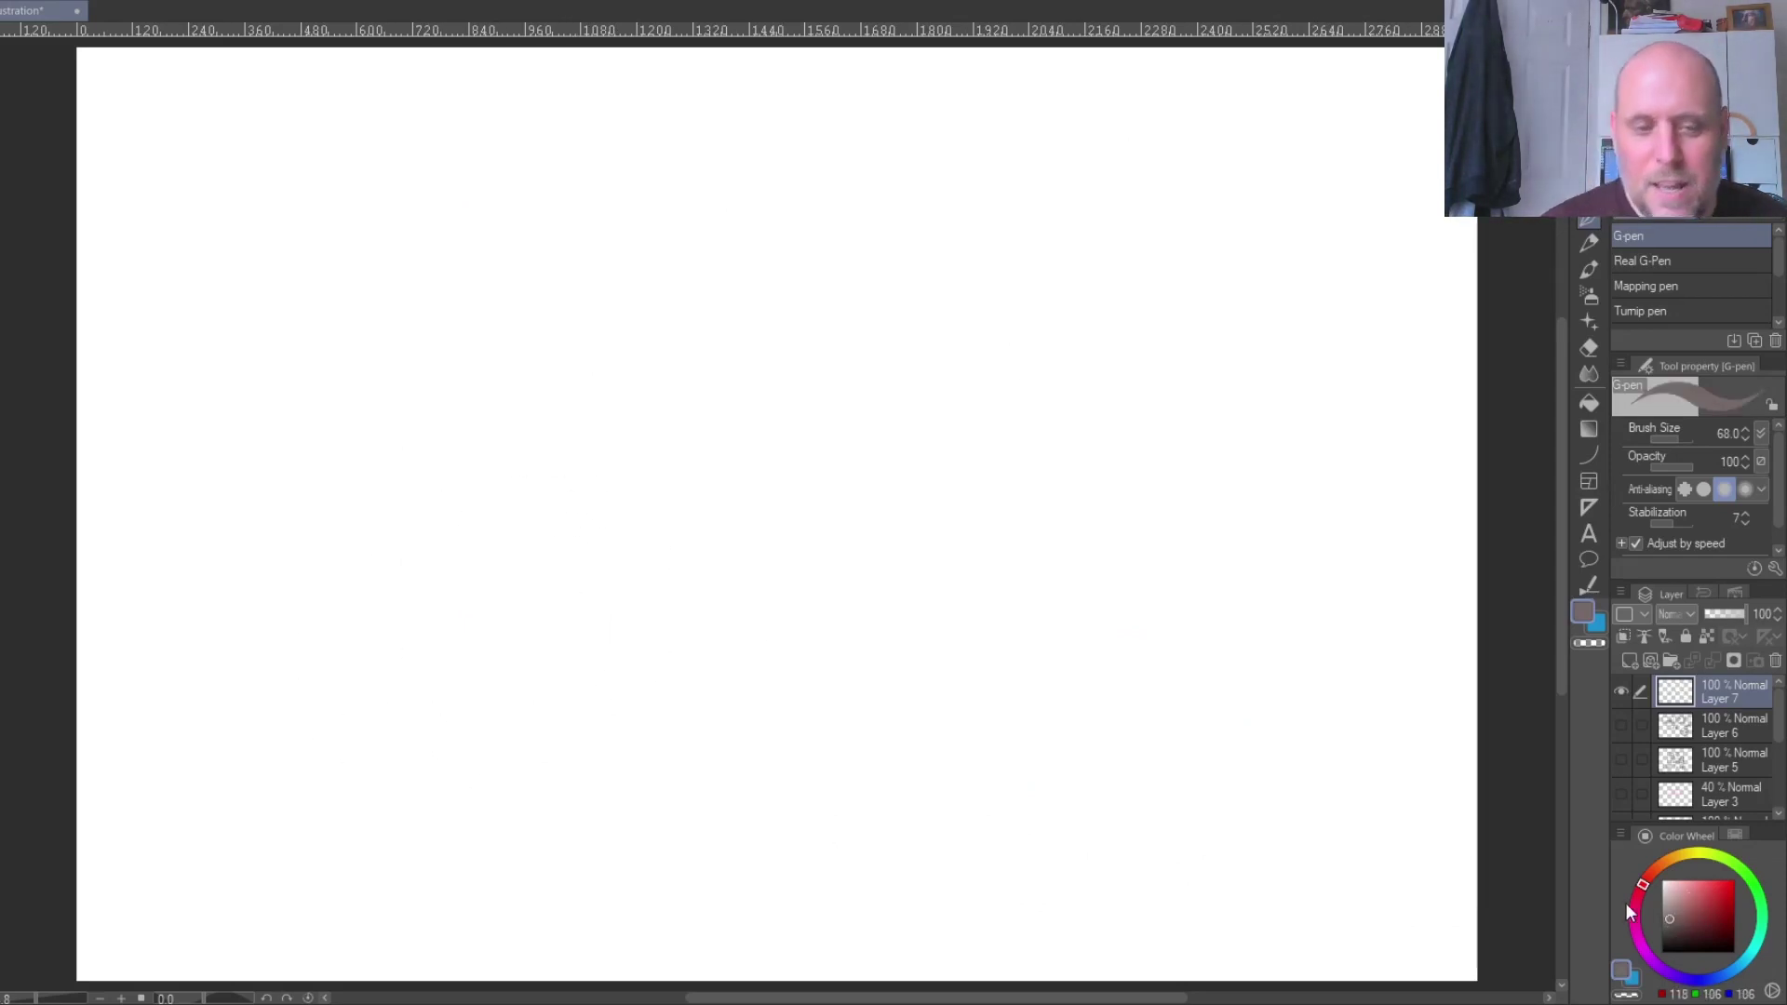
left_click(1675, 925)
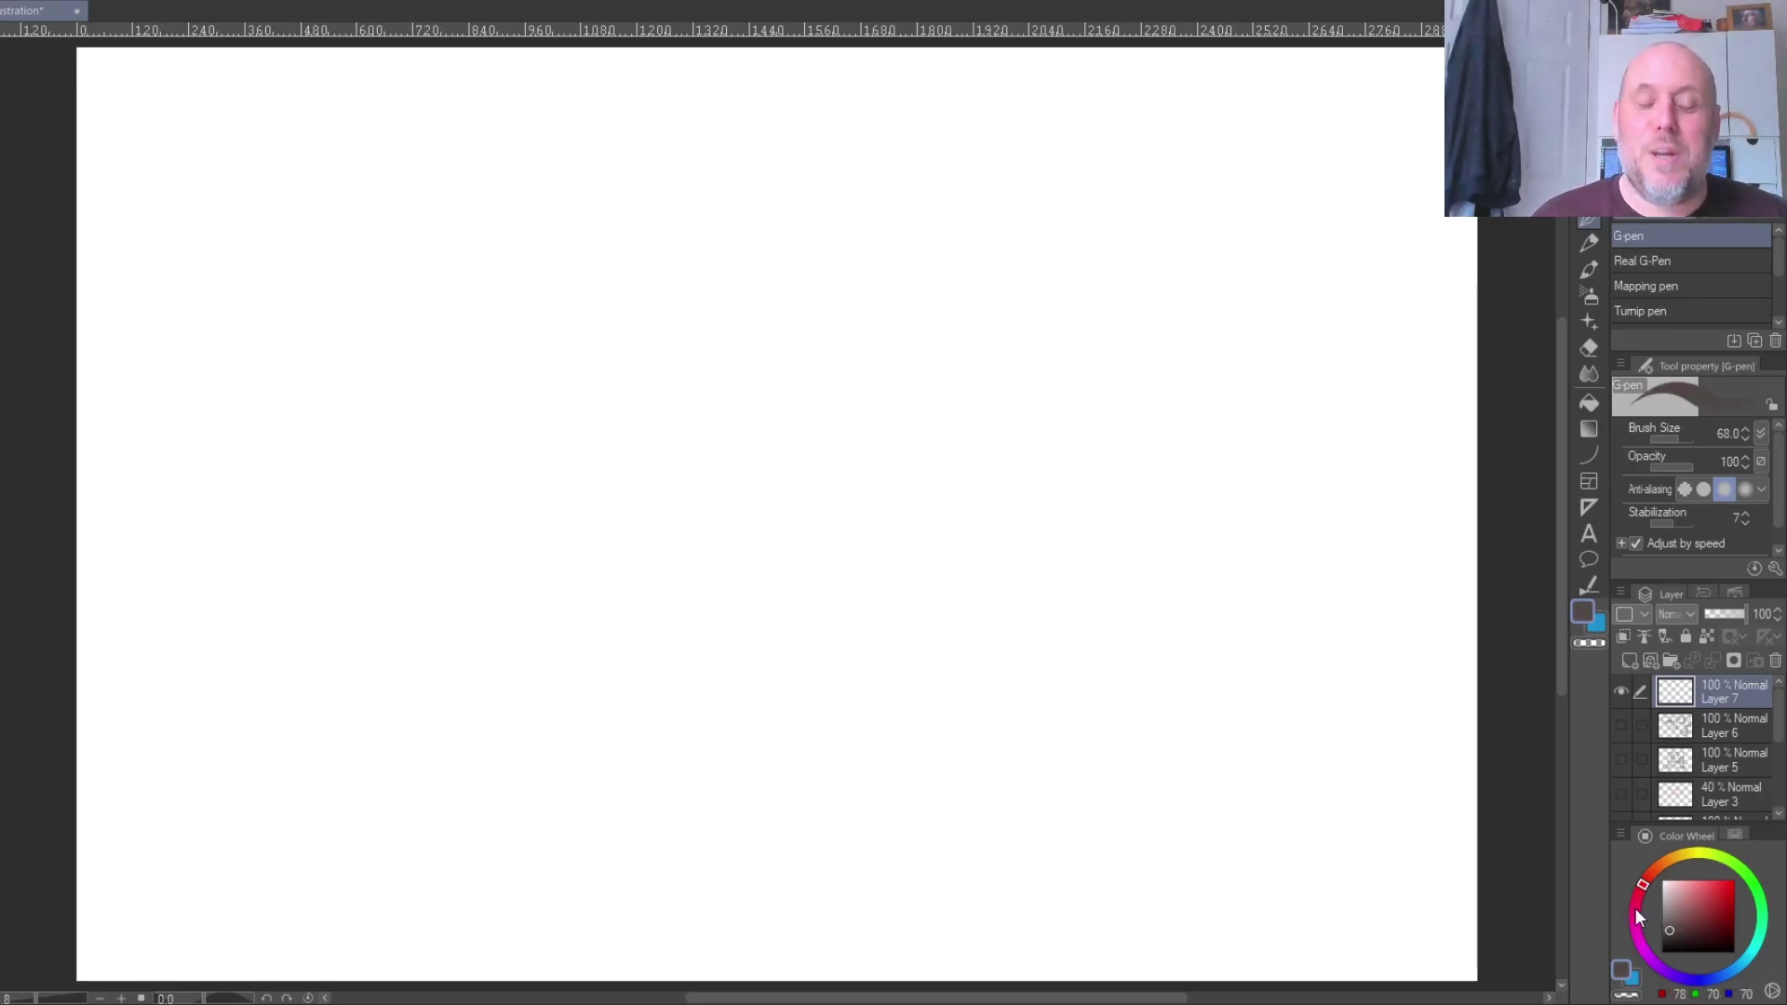
- Draw a large landscape-format rectangular frame in dark grey on the empty canvas
left_click_drag(343, 179, 362, 693)
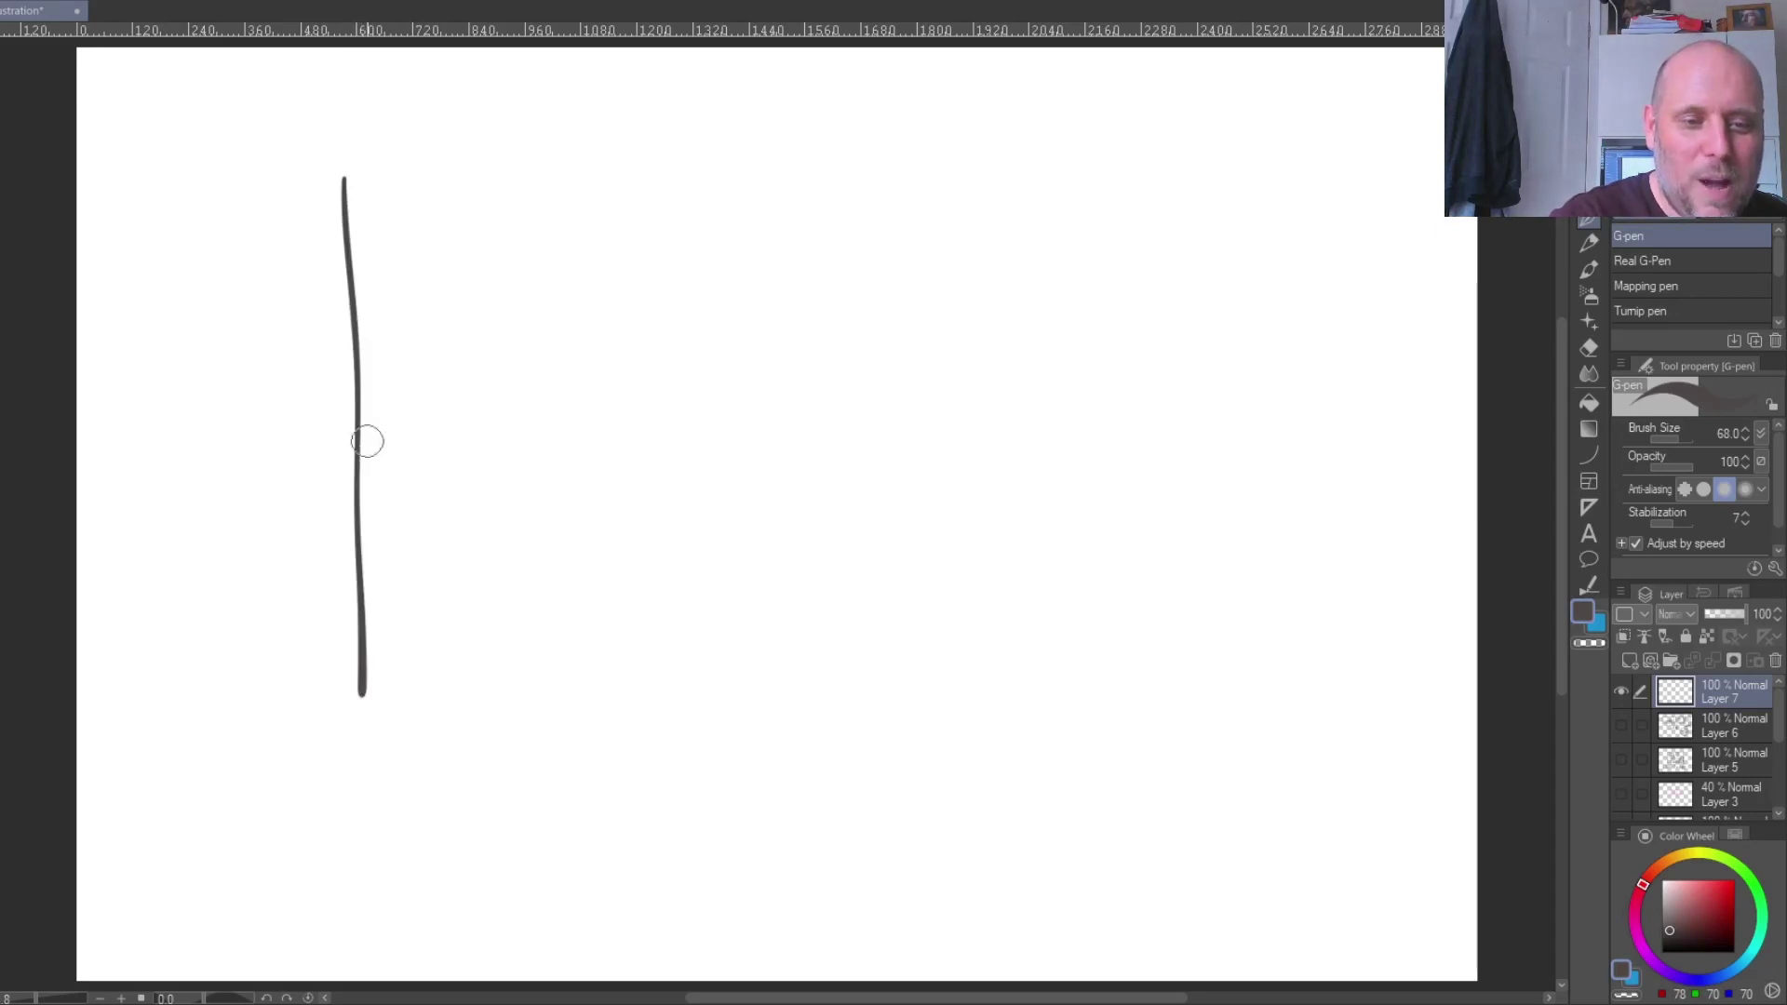
mouse_move(373, 184)
left_mouse_down()
mouse_move(1131, 155)
mouse_move(1170, 698)
left_mouse_up()
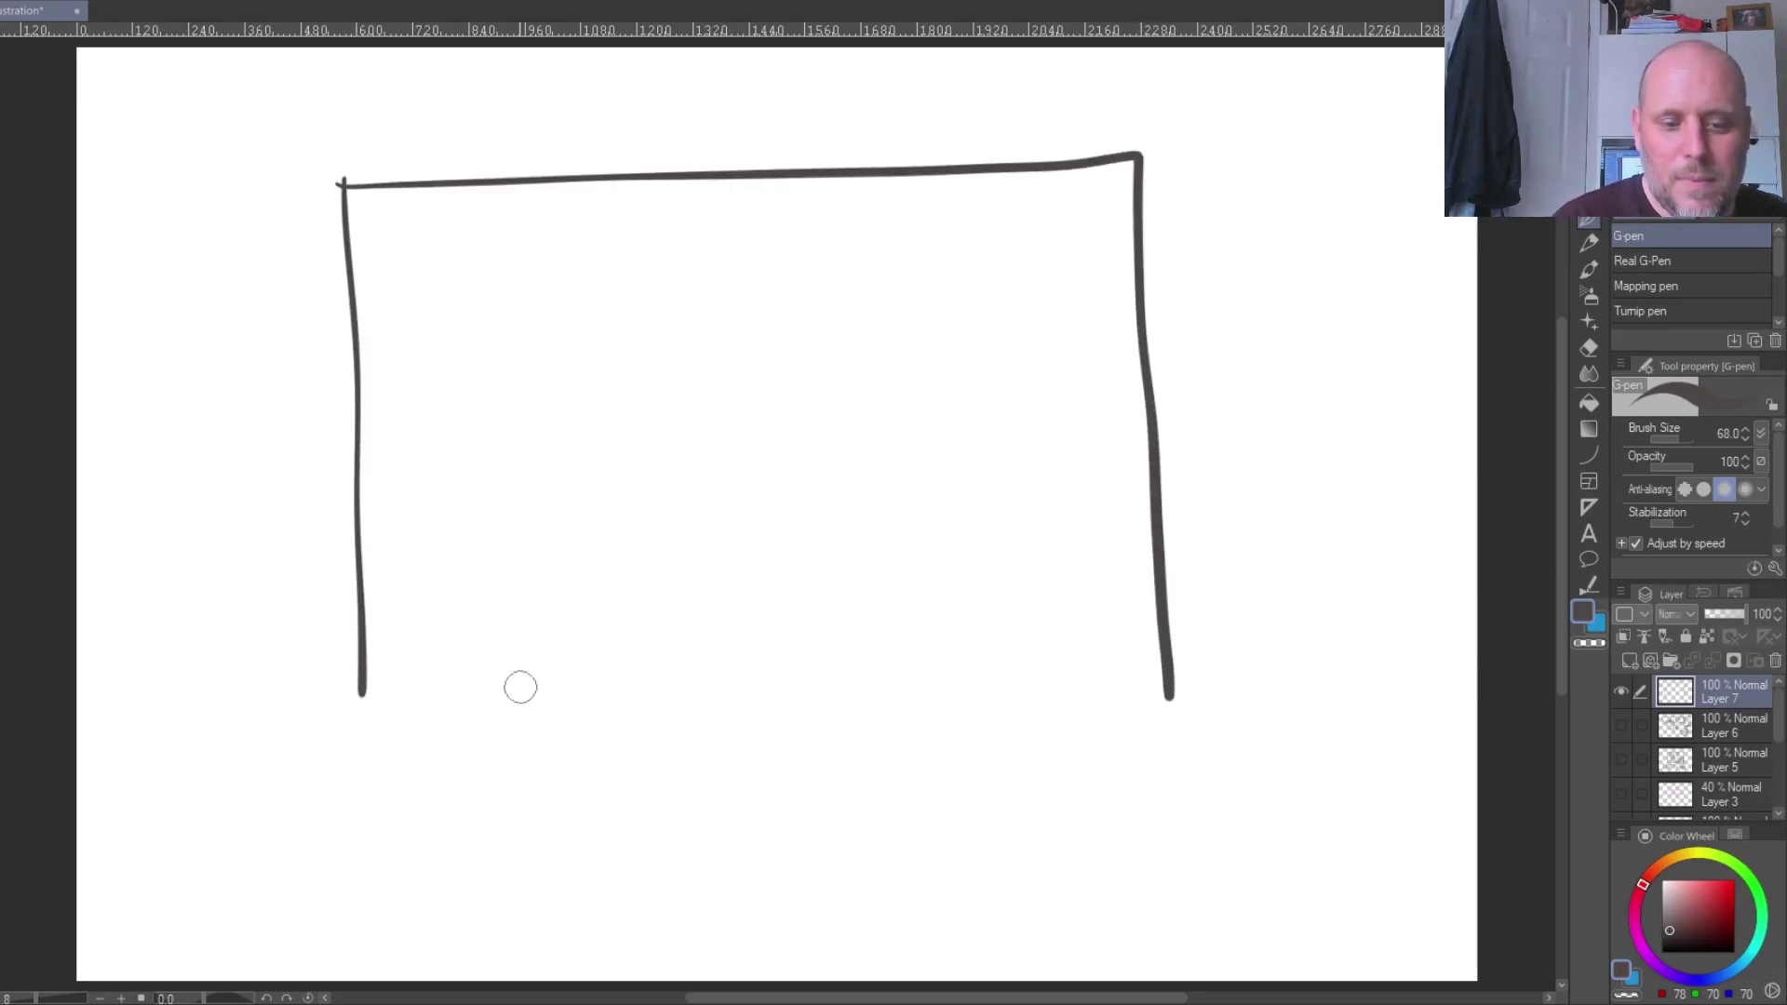
left_click_drag(360, 693, 1200, 735)
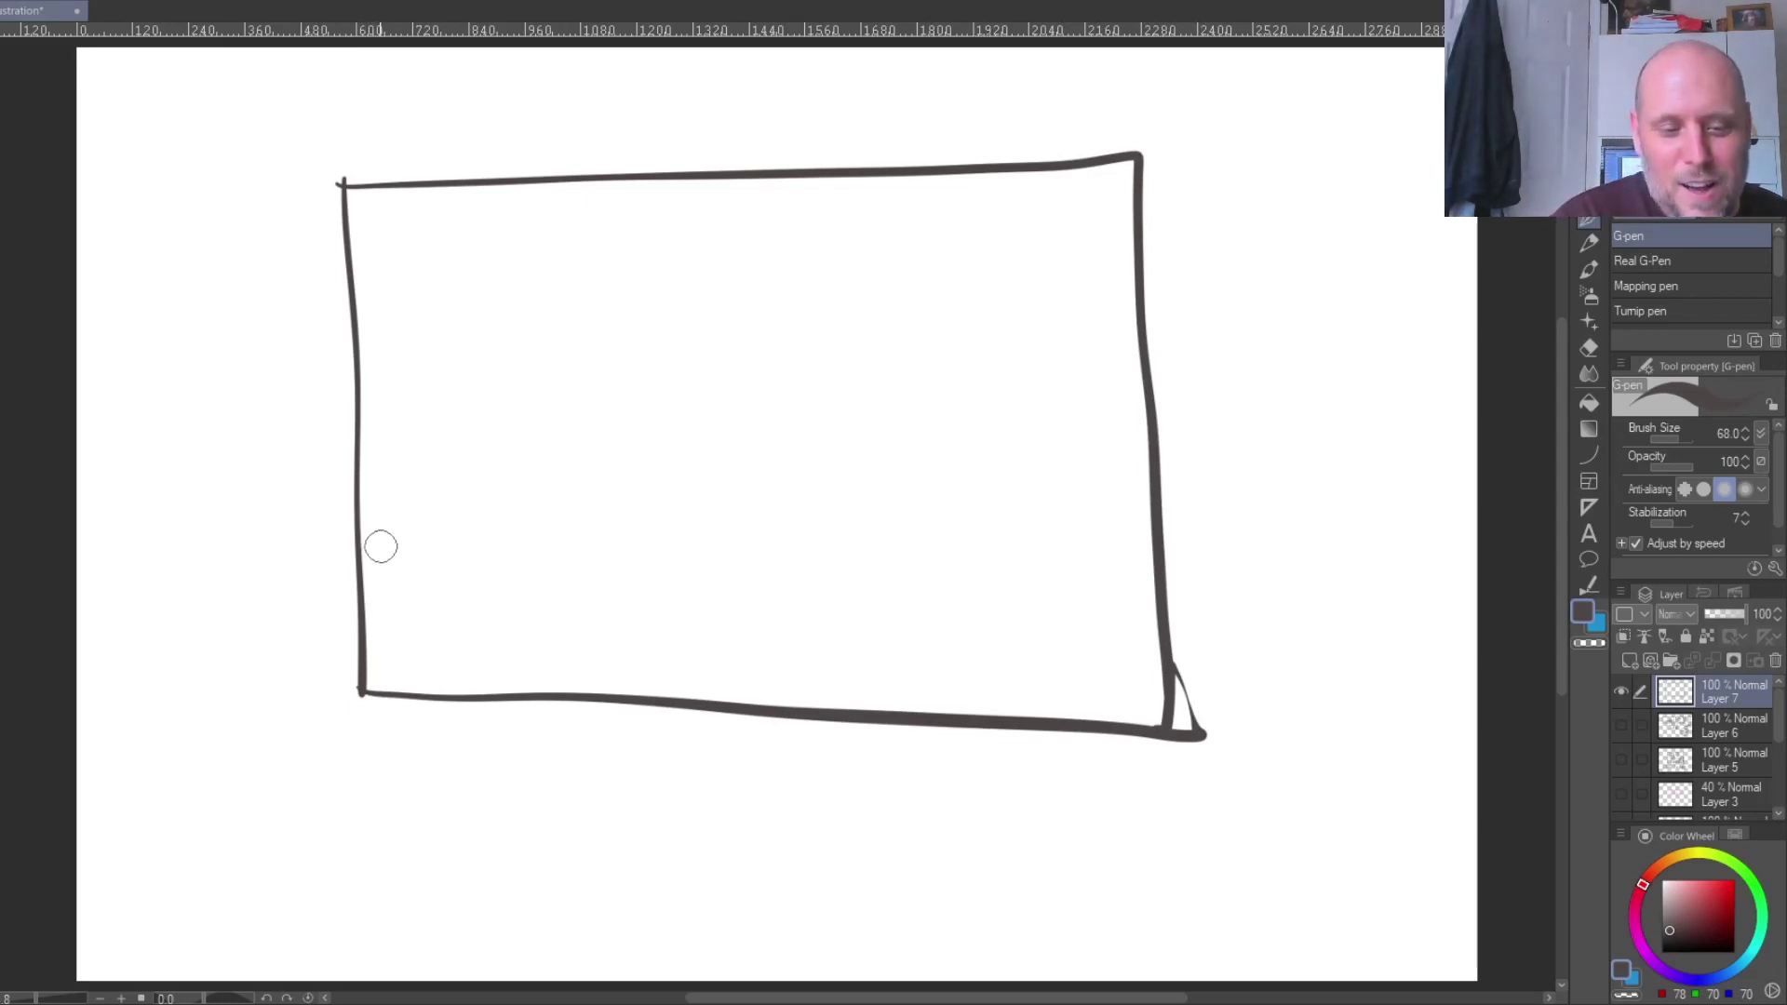
- Draw a horizon line and a large apple with a stem and cast shadow in the frame's lower right half
mouse_move(357, 554)
left_mouse_down()
mouse_move(599, 534)
mouse_move(1166, 541)
mouse_move(897, 538)
left_mouse_up()
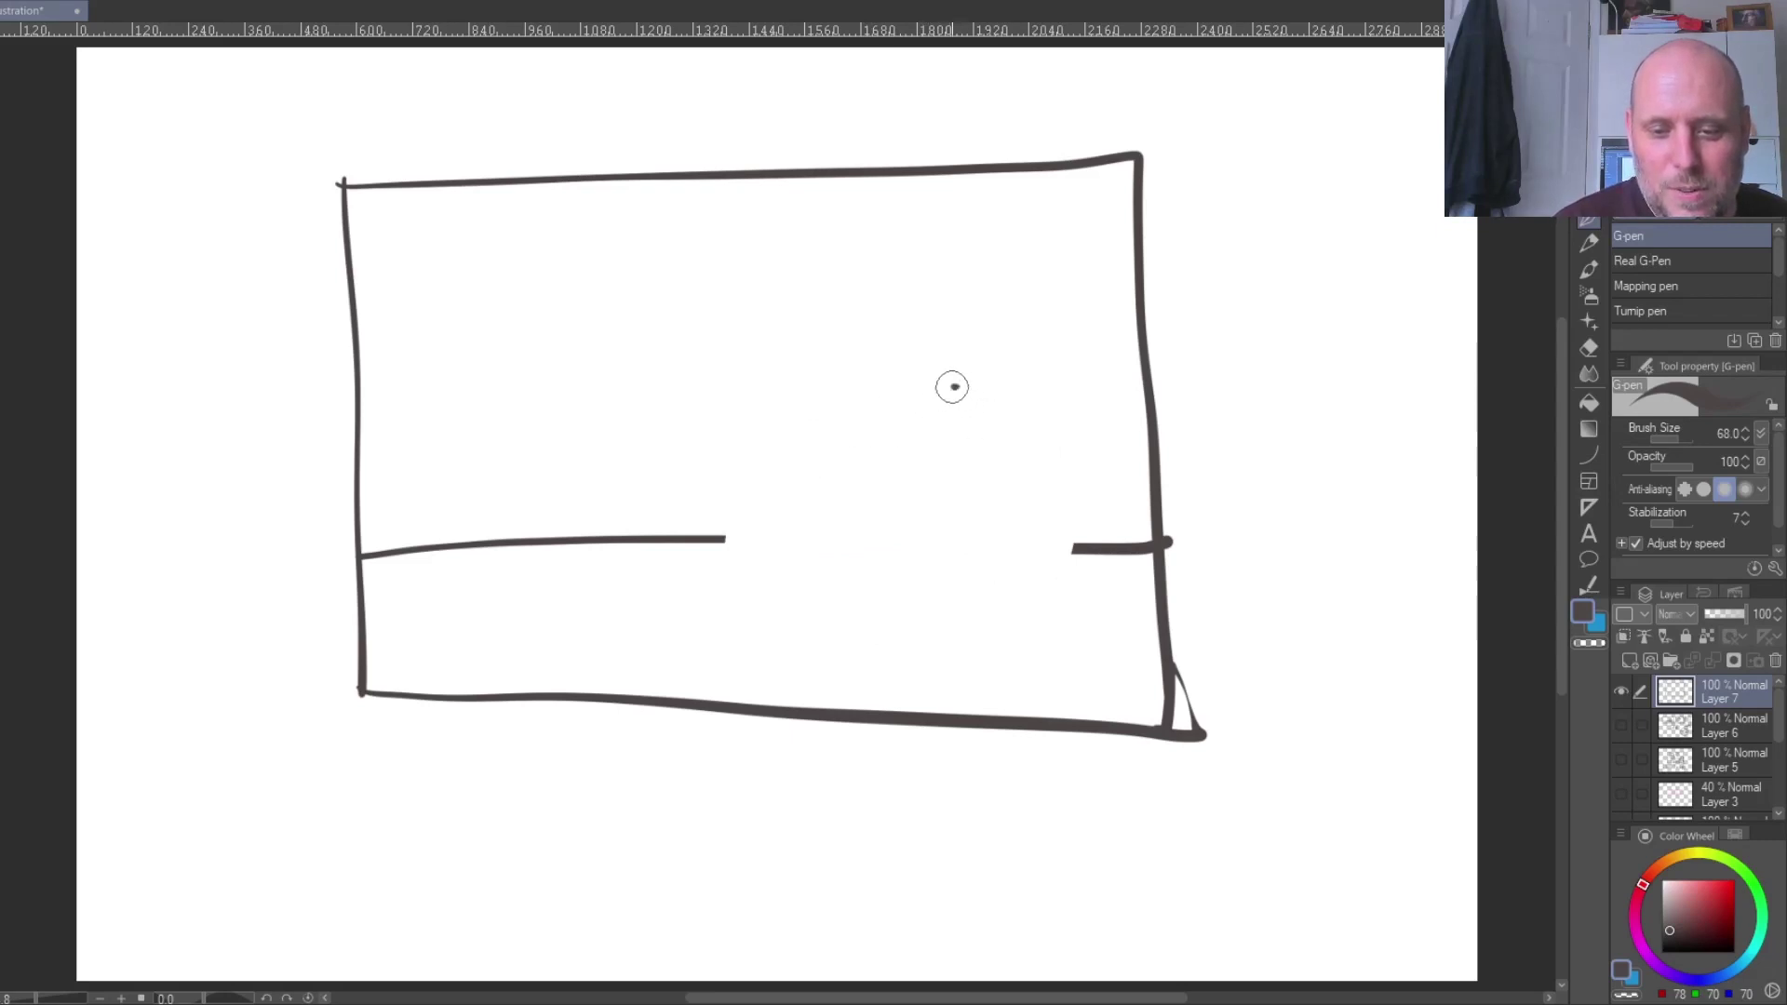
mouse_move(958, 386)
left_mouse_down()
mouse_move(778, 419)
mouse_move(897, 638)
mouse_move(1020, 460)
mouse_move(866, 398)
left_mouse_up()
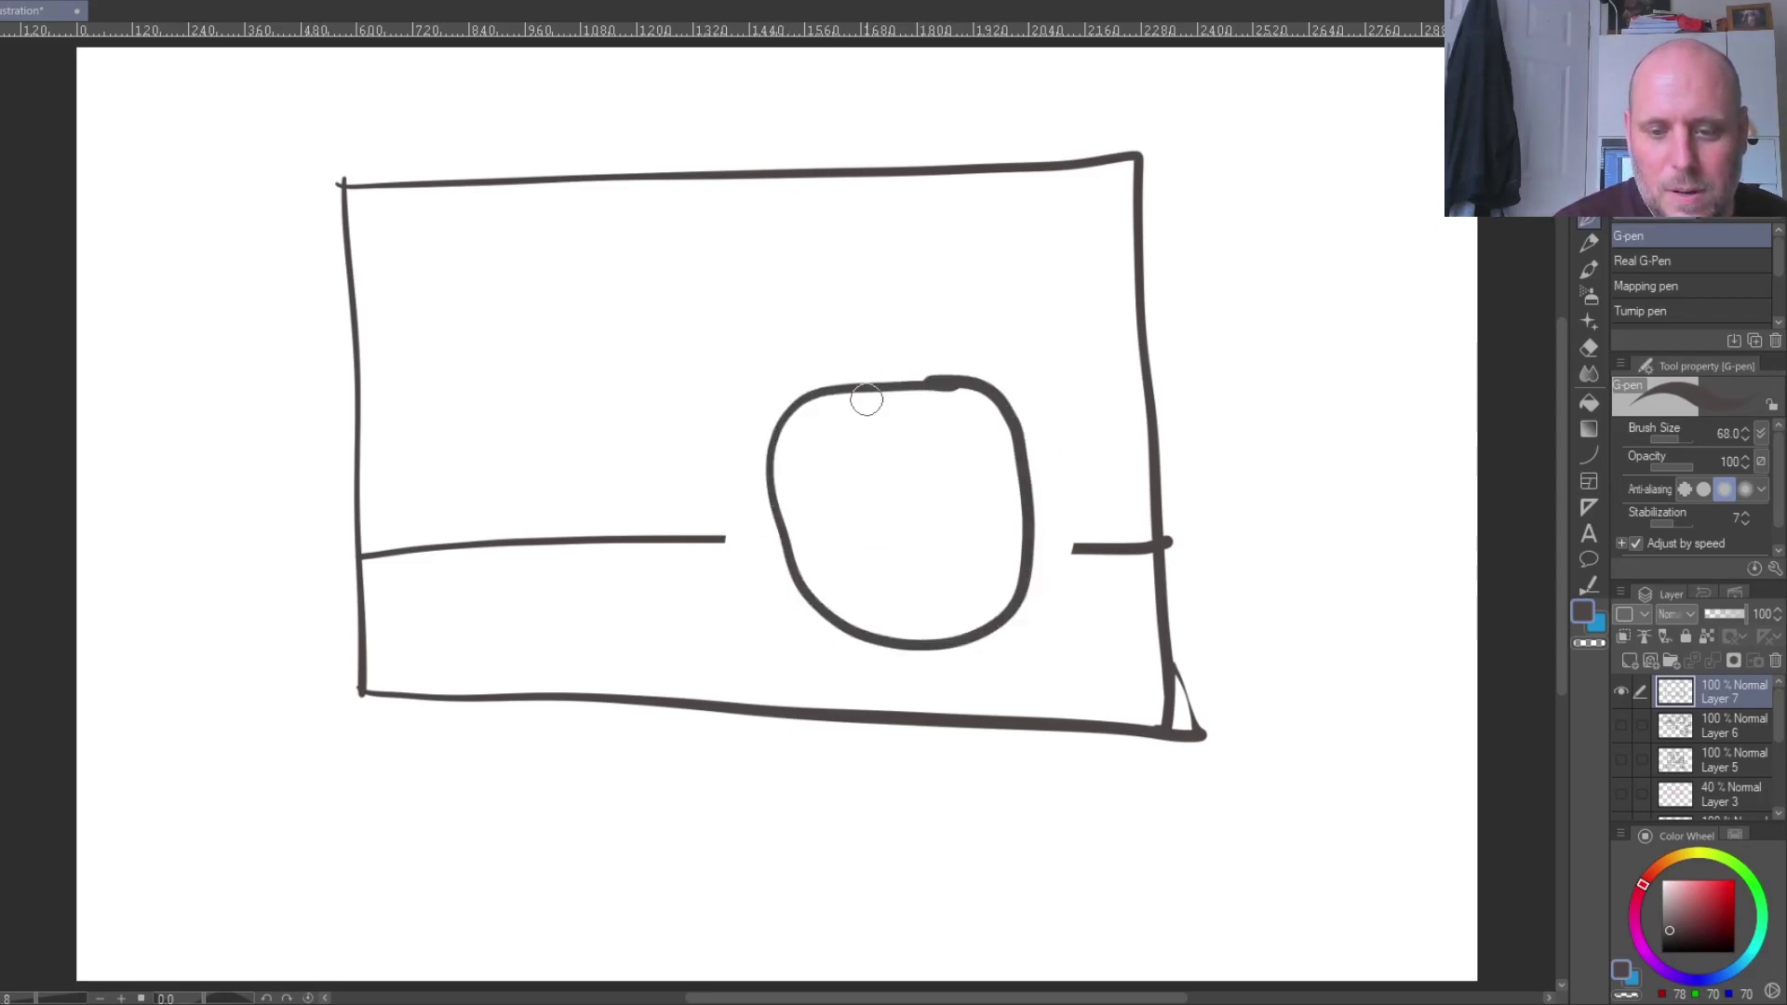
left_click_drag(704, 537, 782, 532)
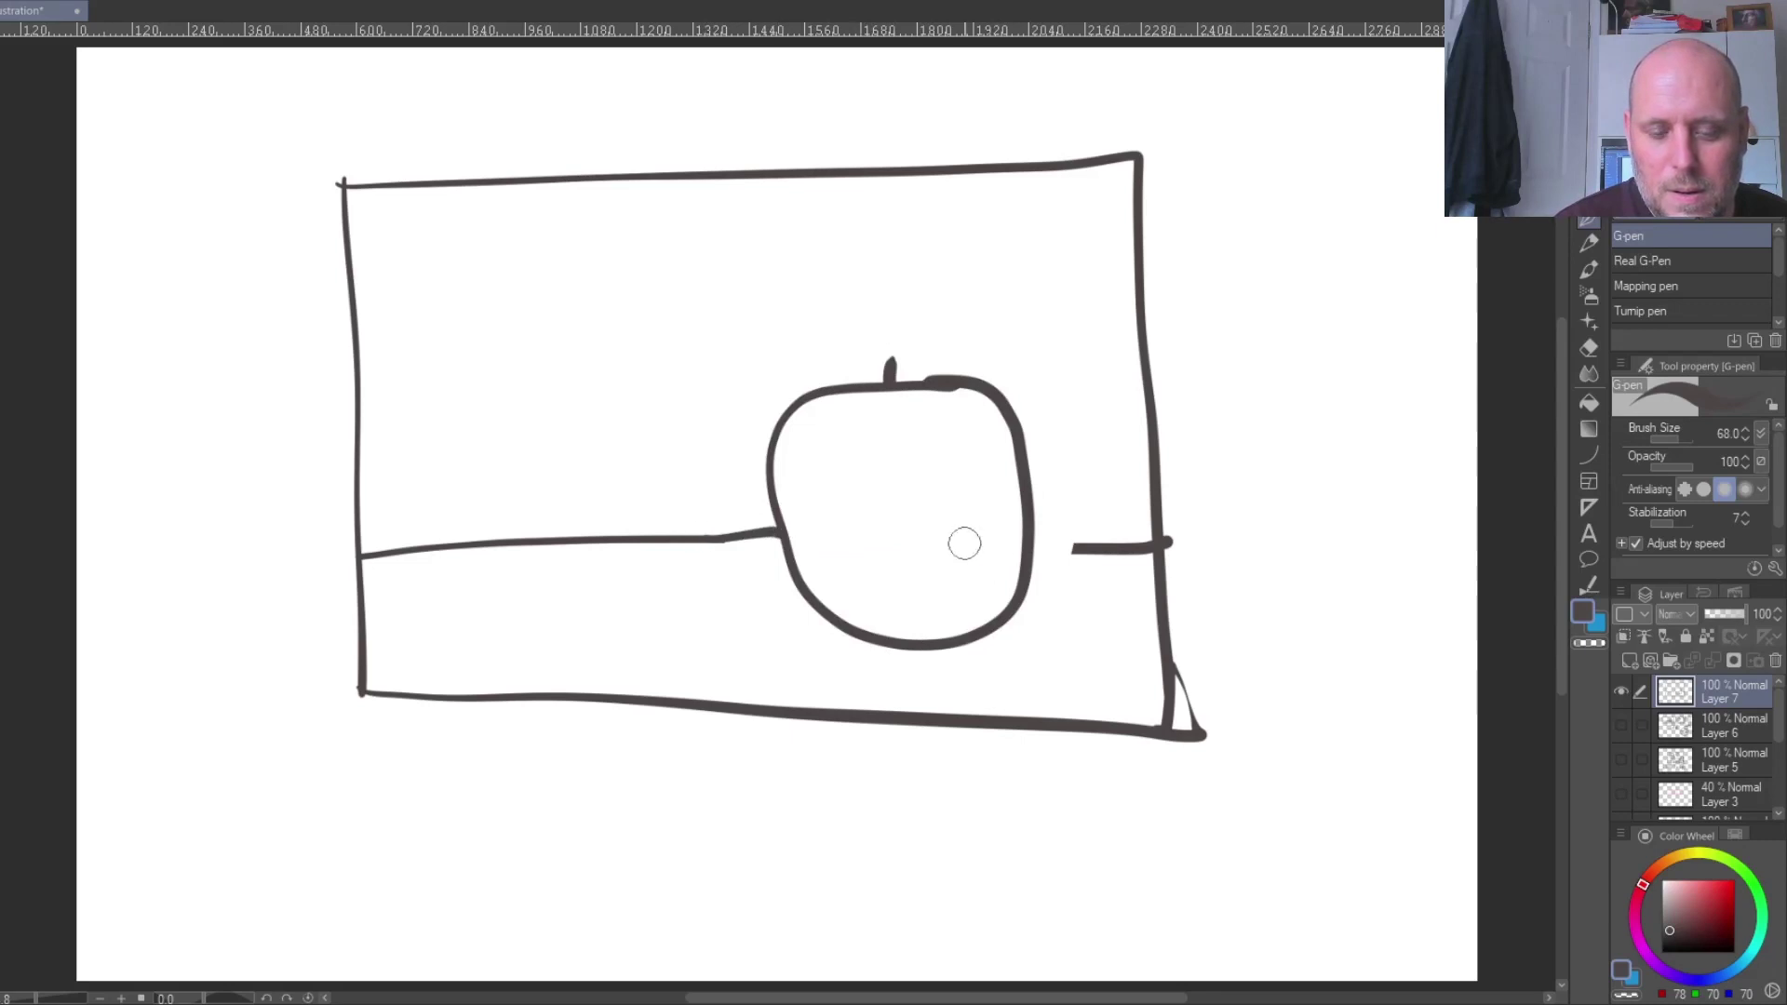
mouse_move(828, 628)
left_mouse_down()
mouse_move(885, 650)
mouse_move(1128, 652)
left_mouse_up()
mouse_move(994, 610)
left_mouse_down()
mouse_move(1158, 614)
mouse_move(1152, 641)
left_mouse_up()
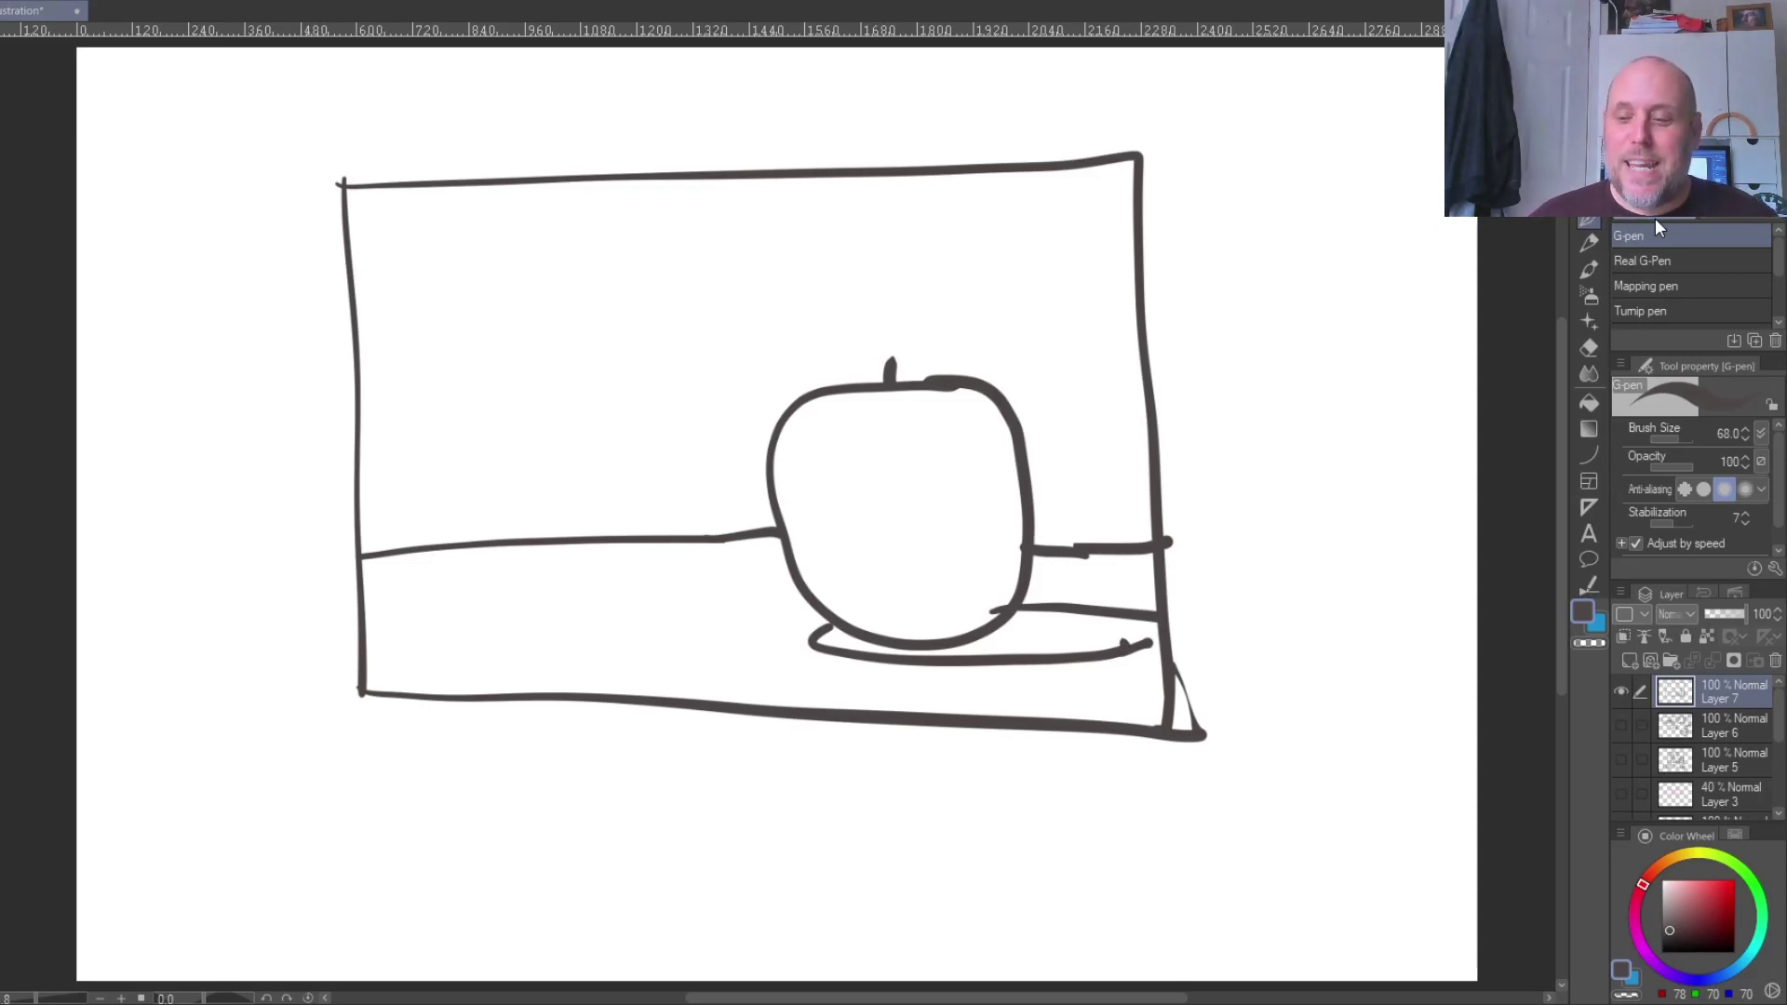
- Fill the apple and its cast shadow with near-black, RGB 27, 11, 11
left_click(1588, 408)
left_click(1704, 945)
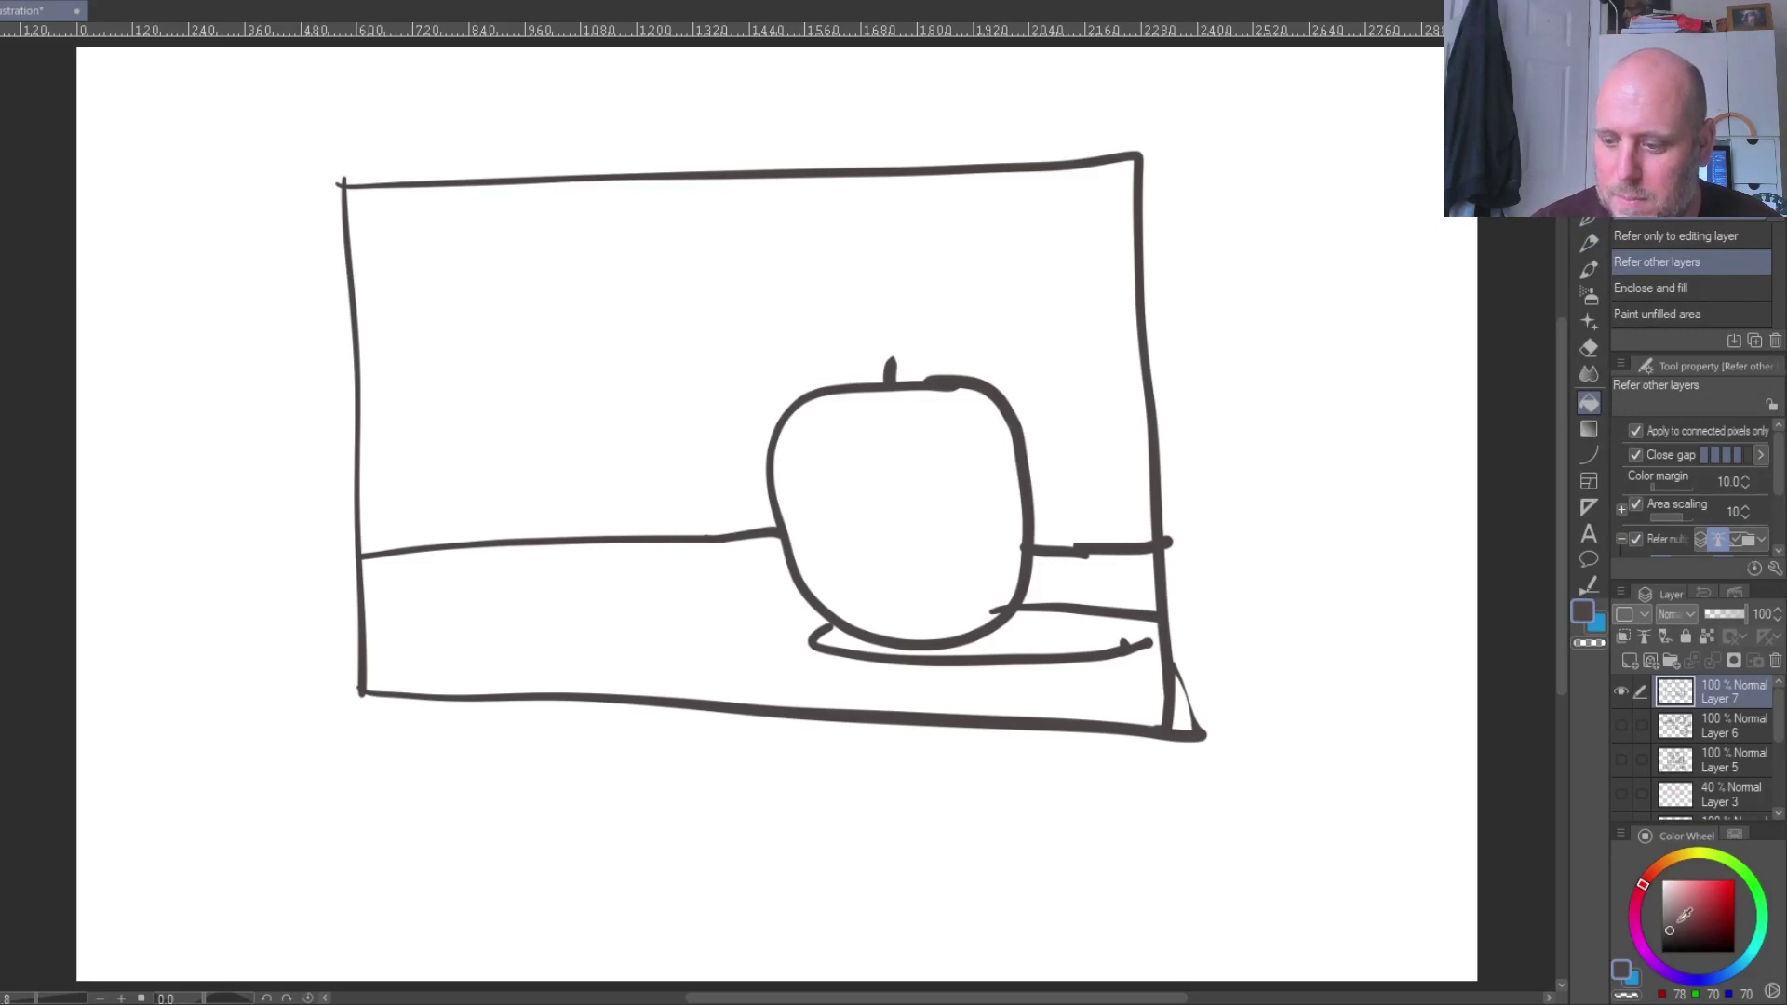
left_click(919, 493)
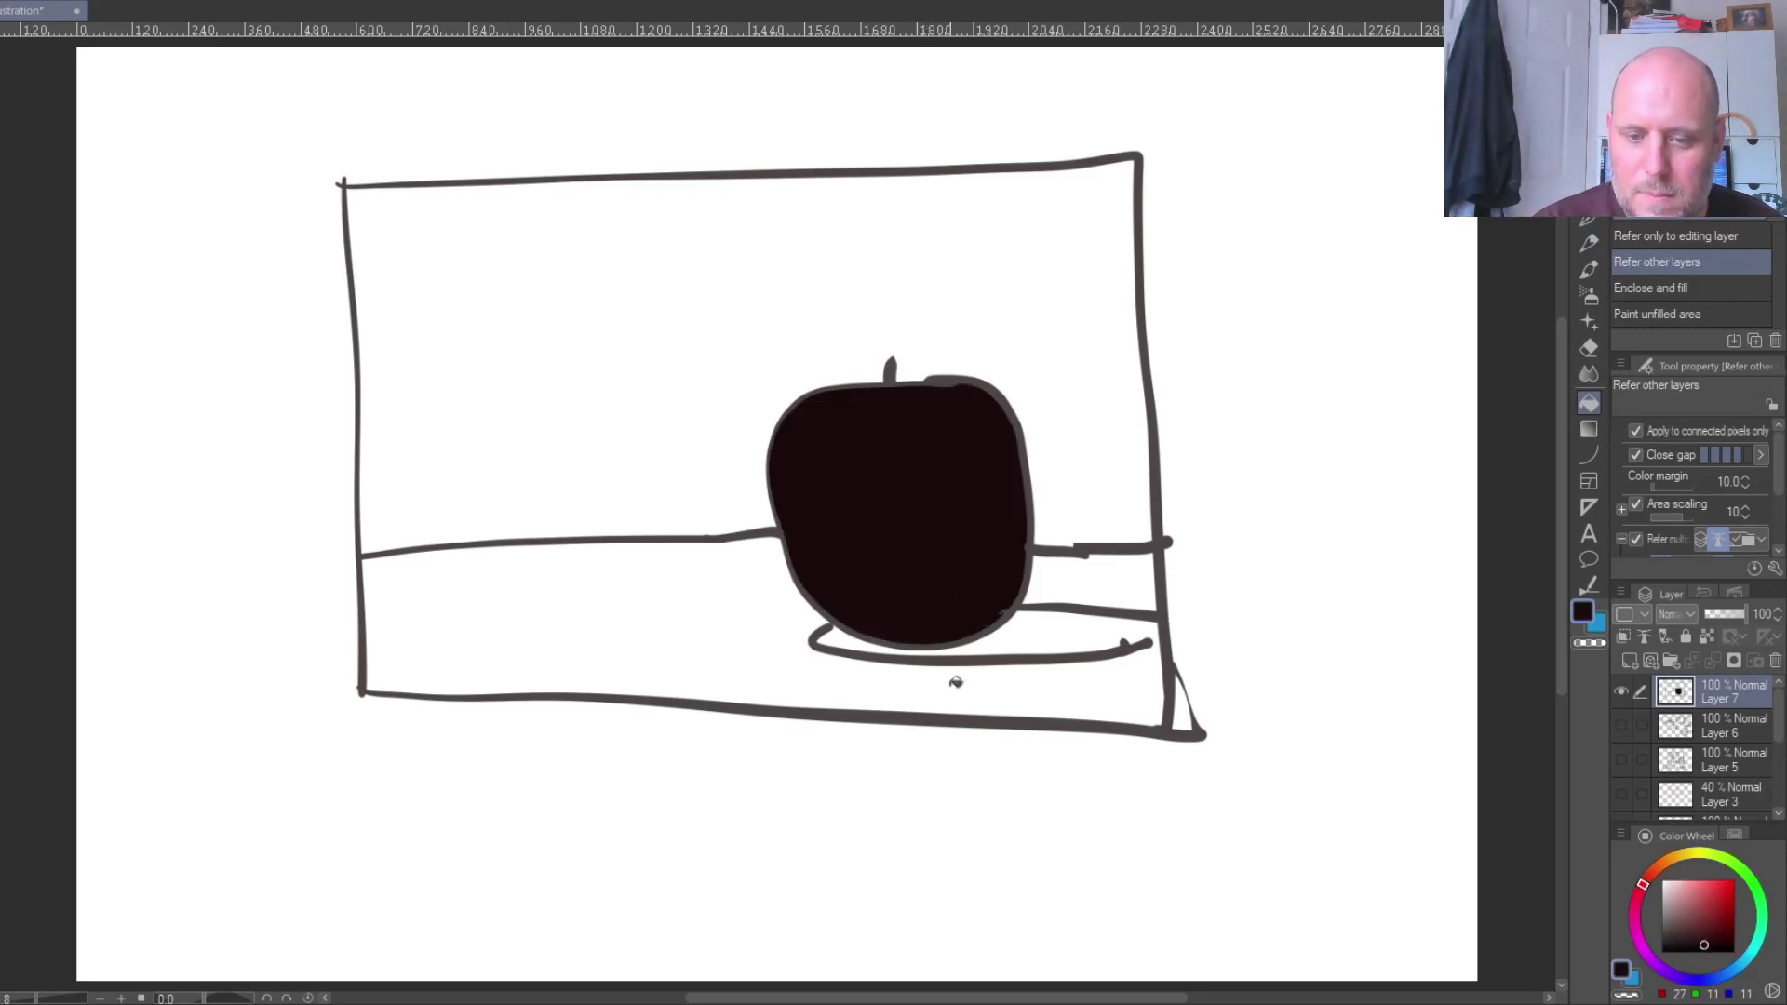
left_click(1024, 619)
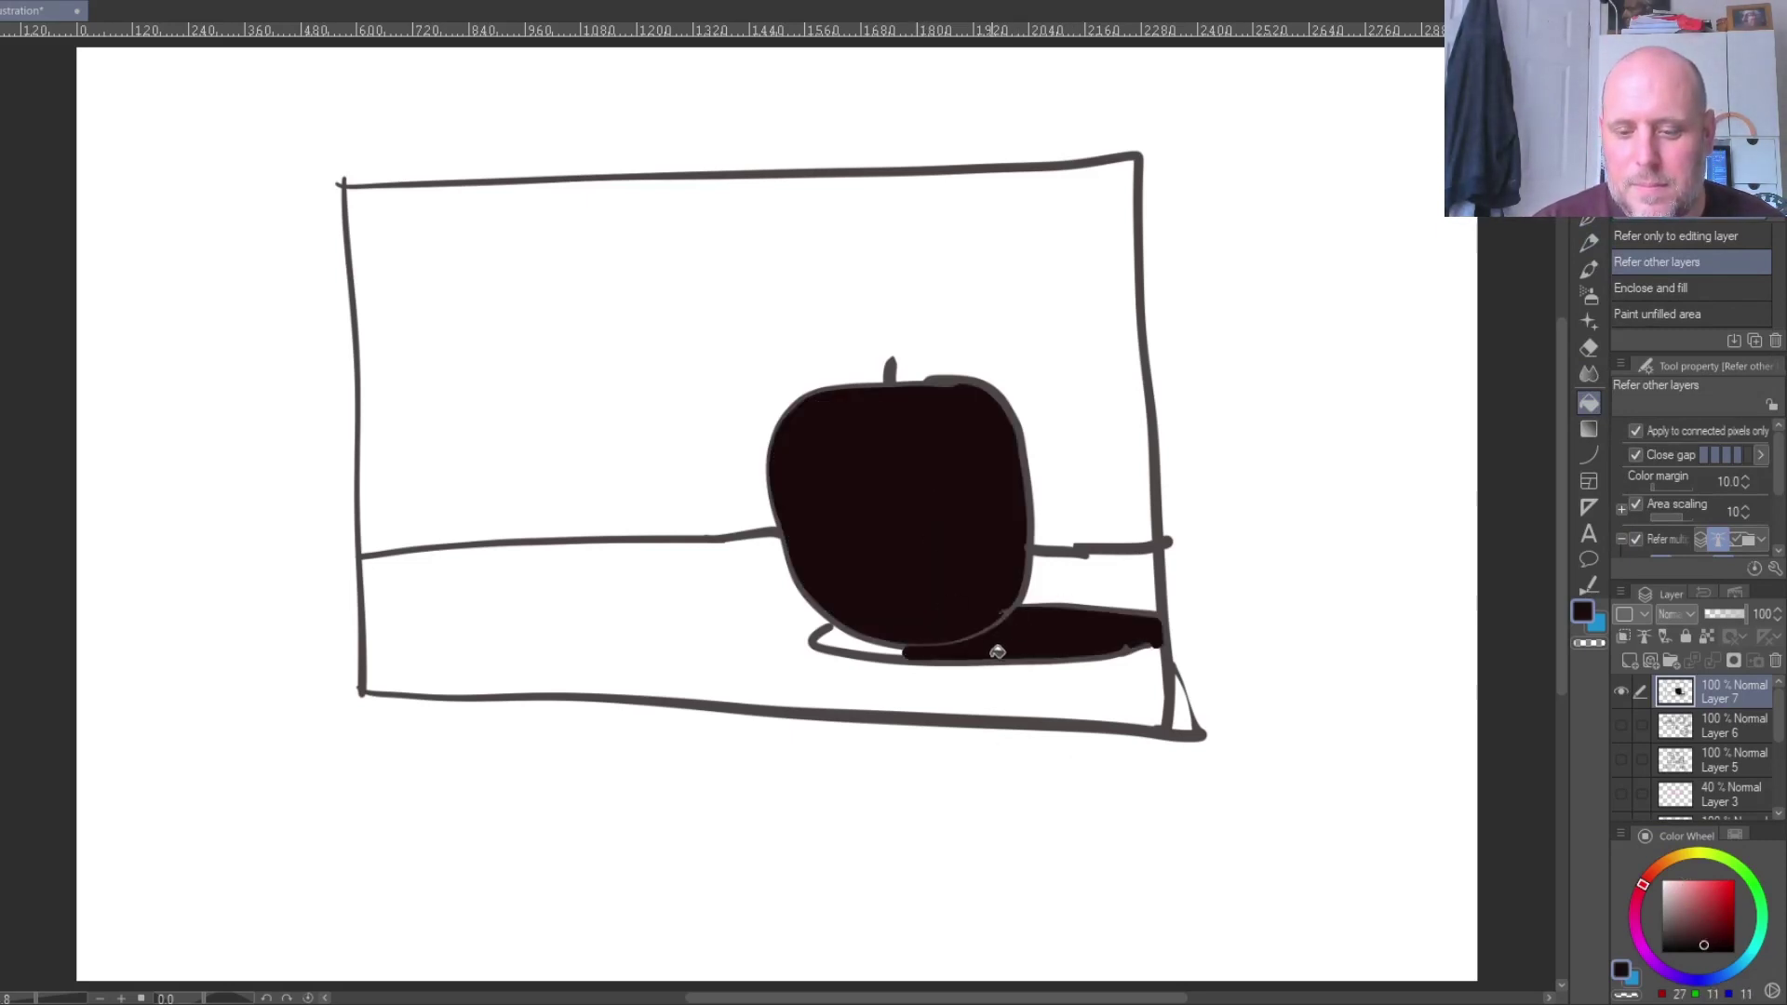
left_click(853, 638)
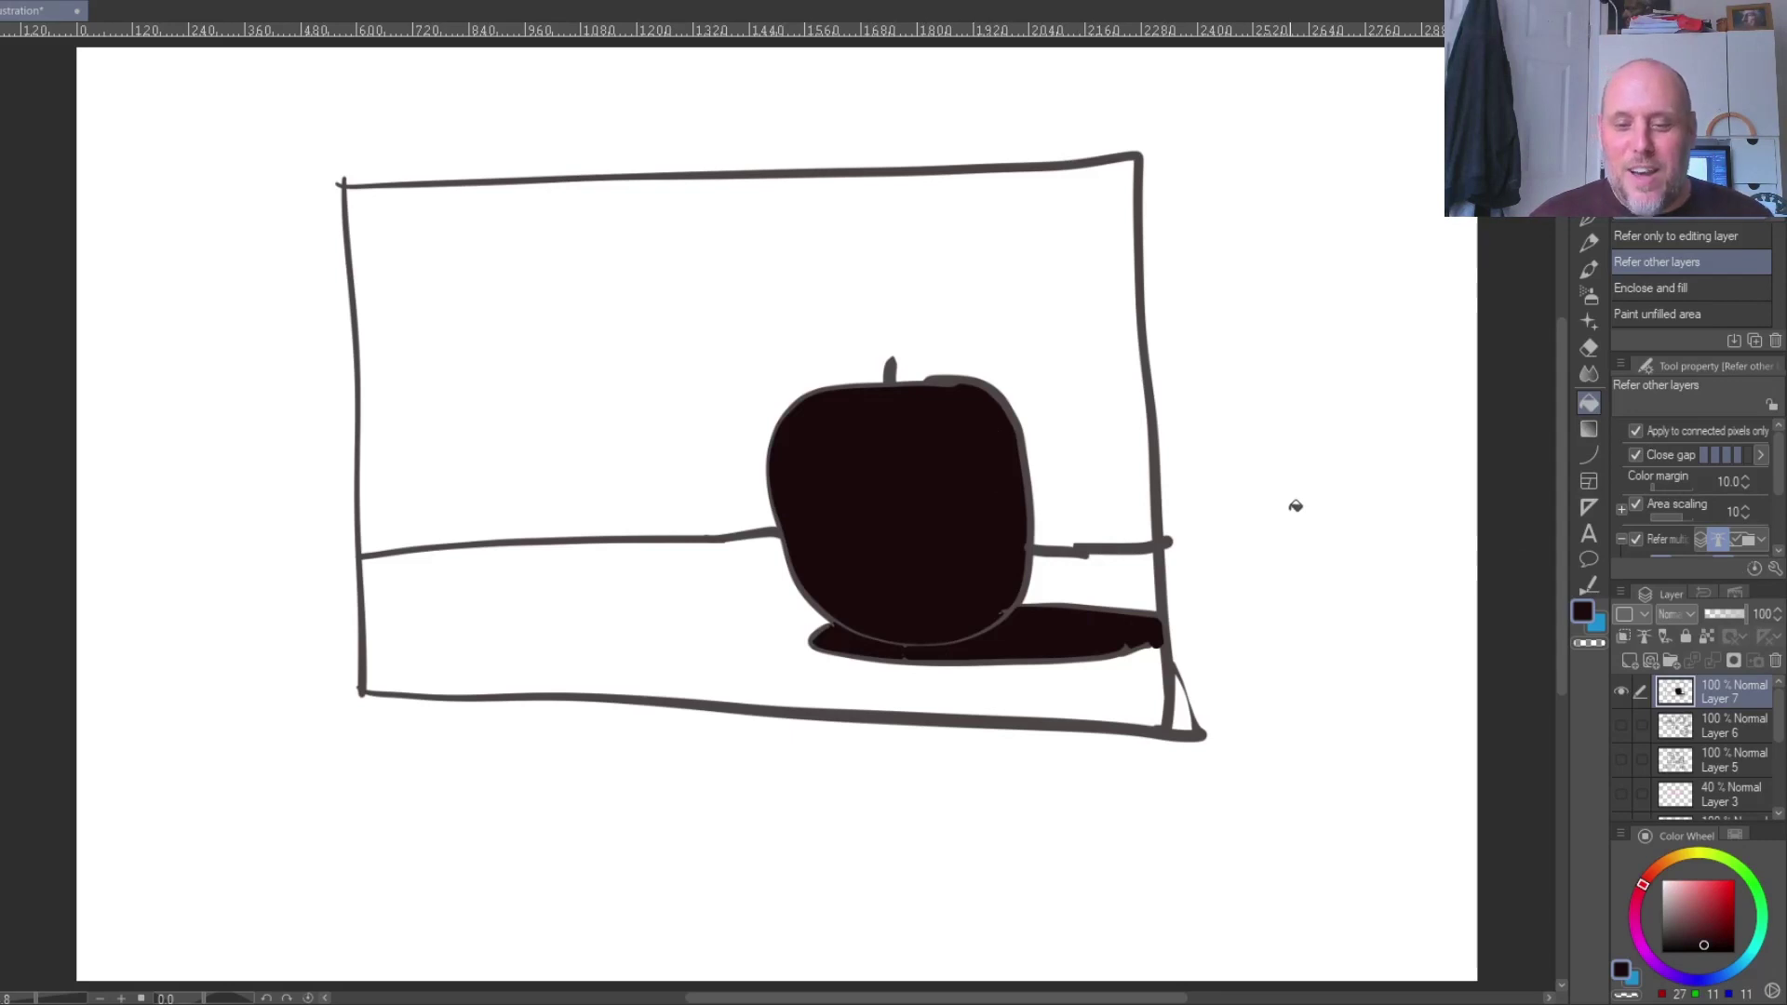
- Undo the apple and shadow fills, try a white fill on the background above the horizon, and undo it too
key("x")
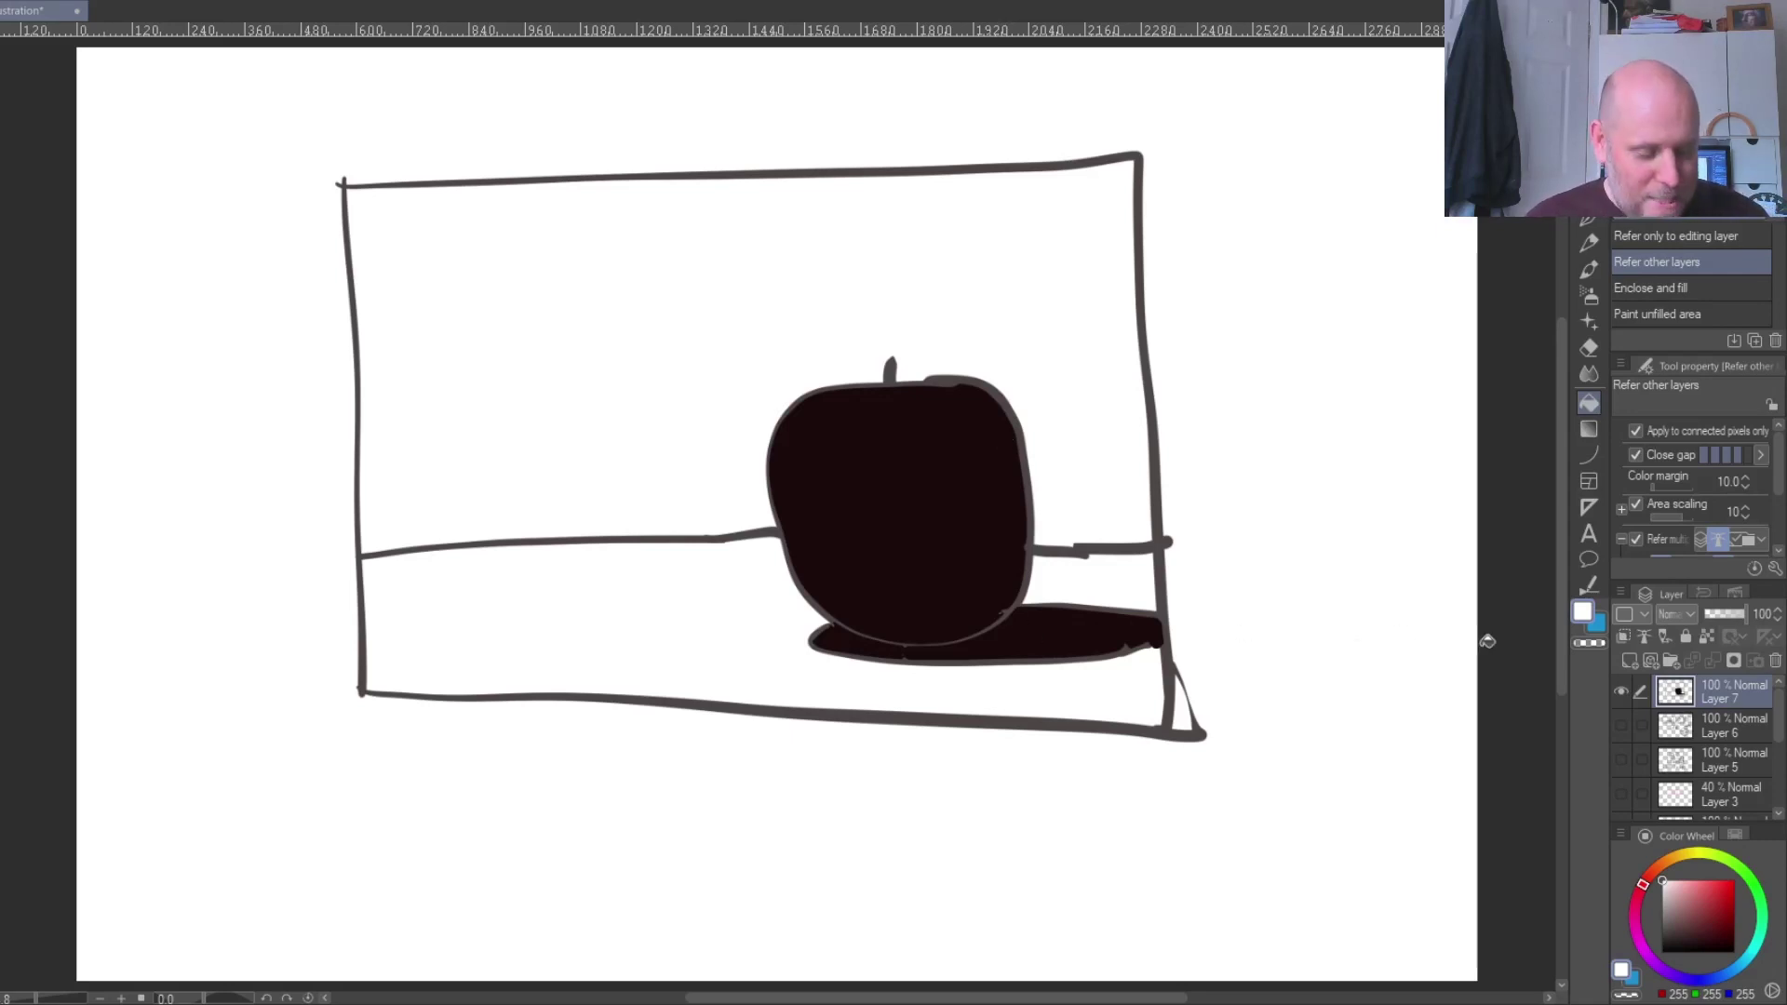
key("ctrl+z")
key("ctrl+z")
key("ctrl+z")
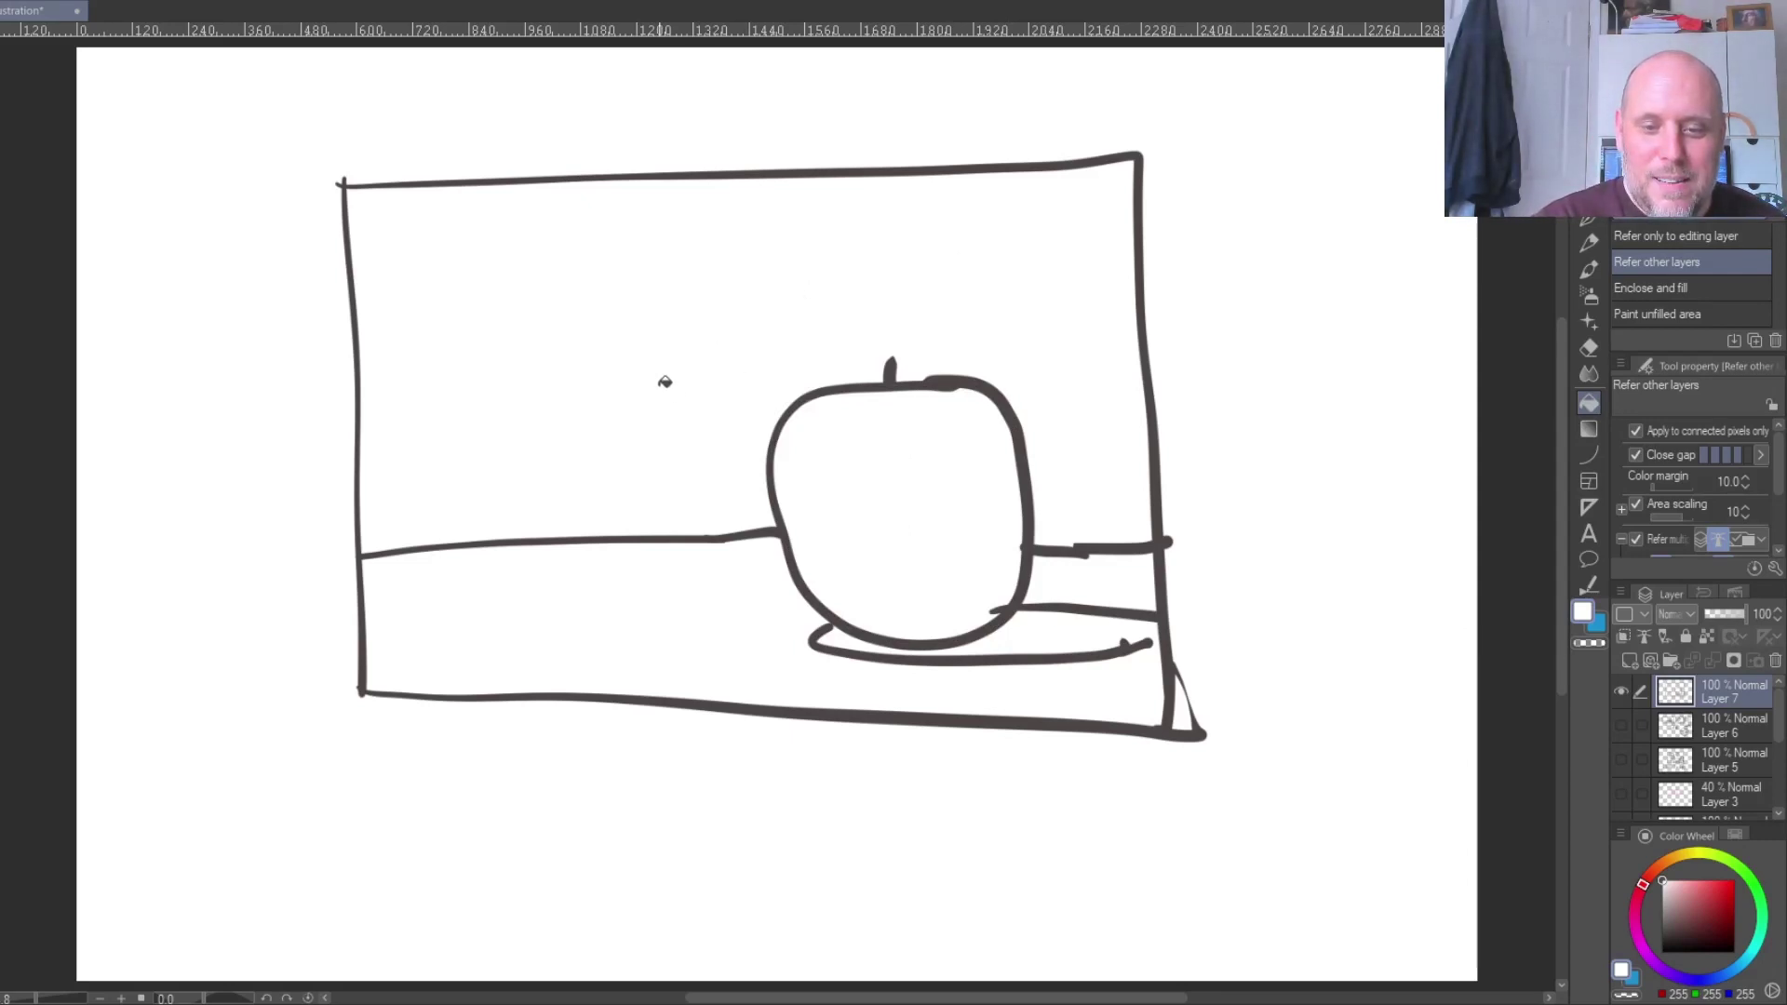
left_click(587, 439)
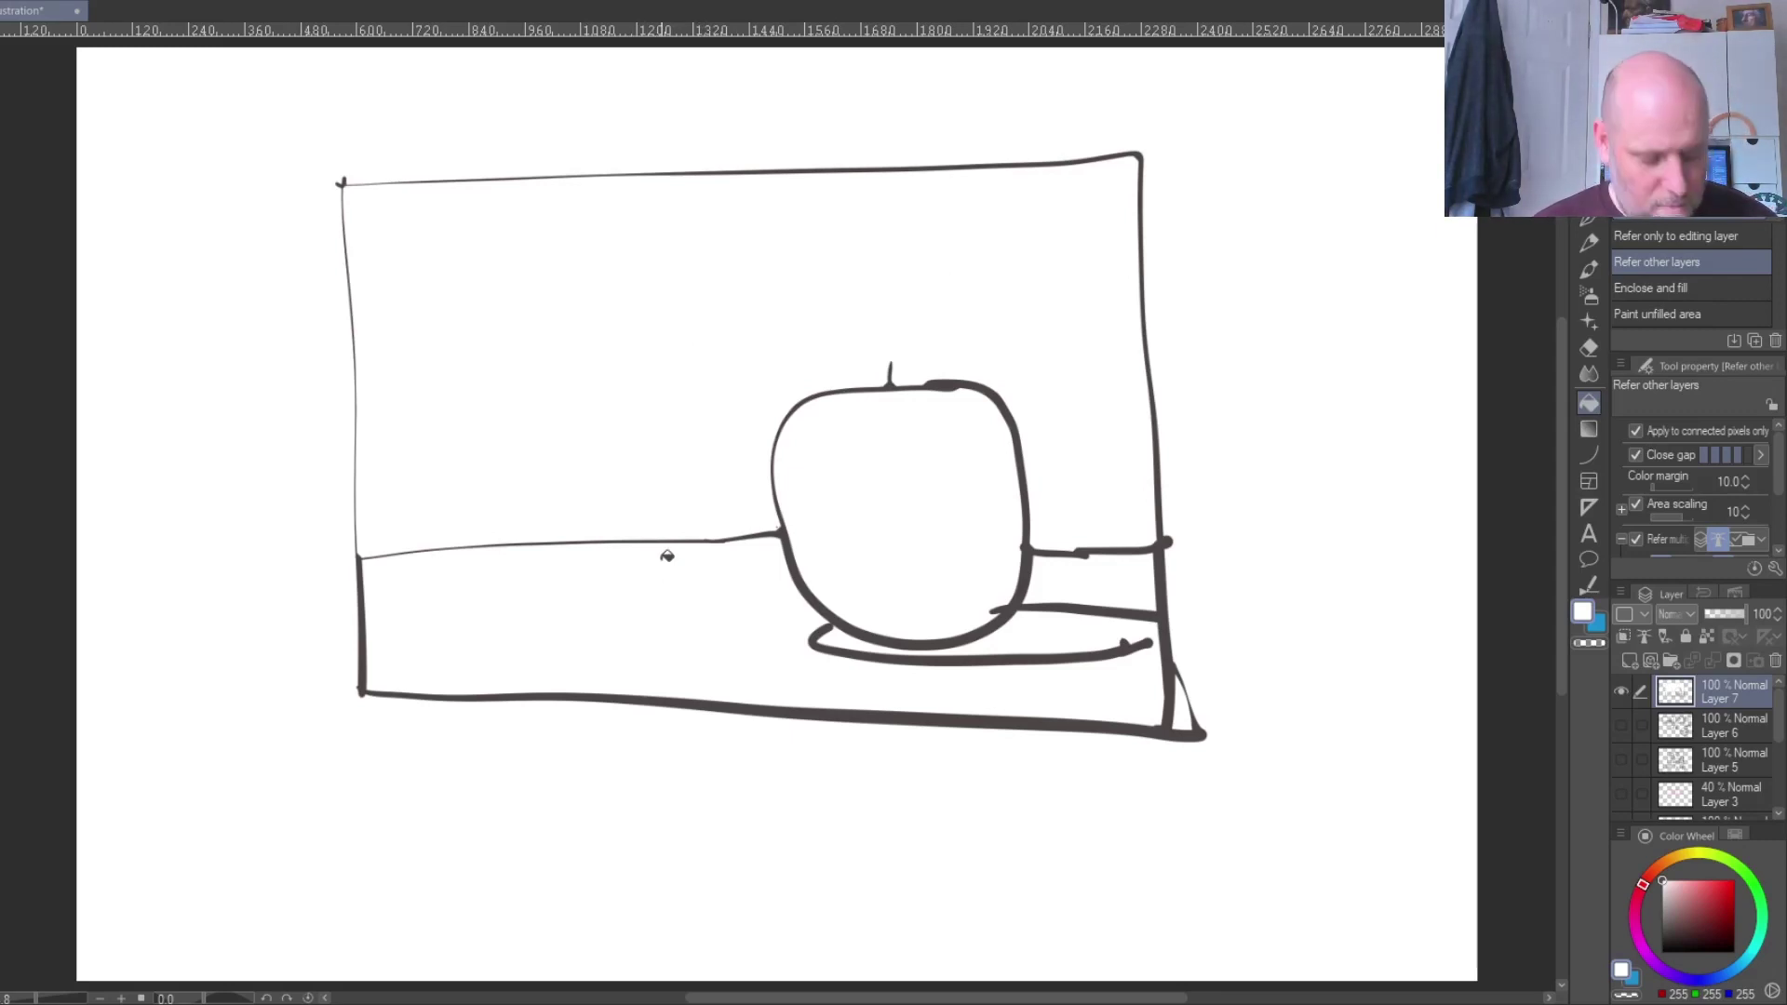
key("ctrl+z")
- Fill the background above the horizon and the apple's cast shadow with very dark grey, RGB 49, 41, 41
left_click(1675, 940)
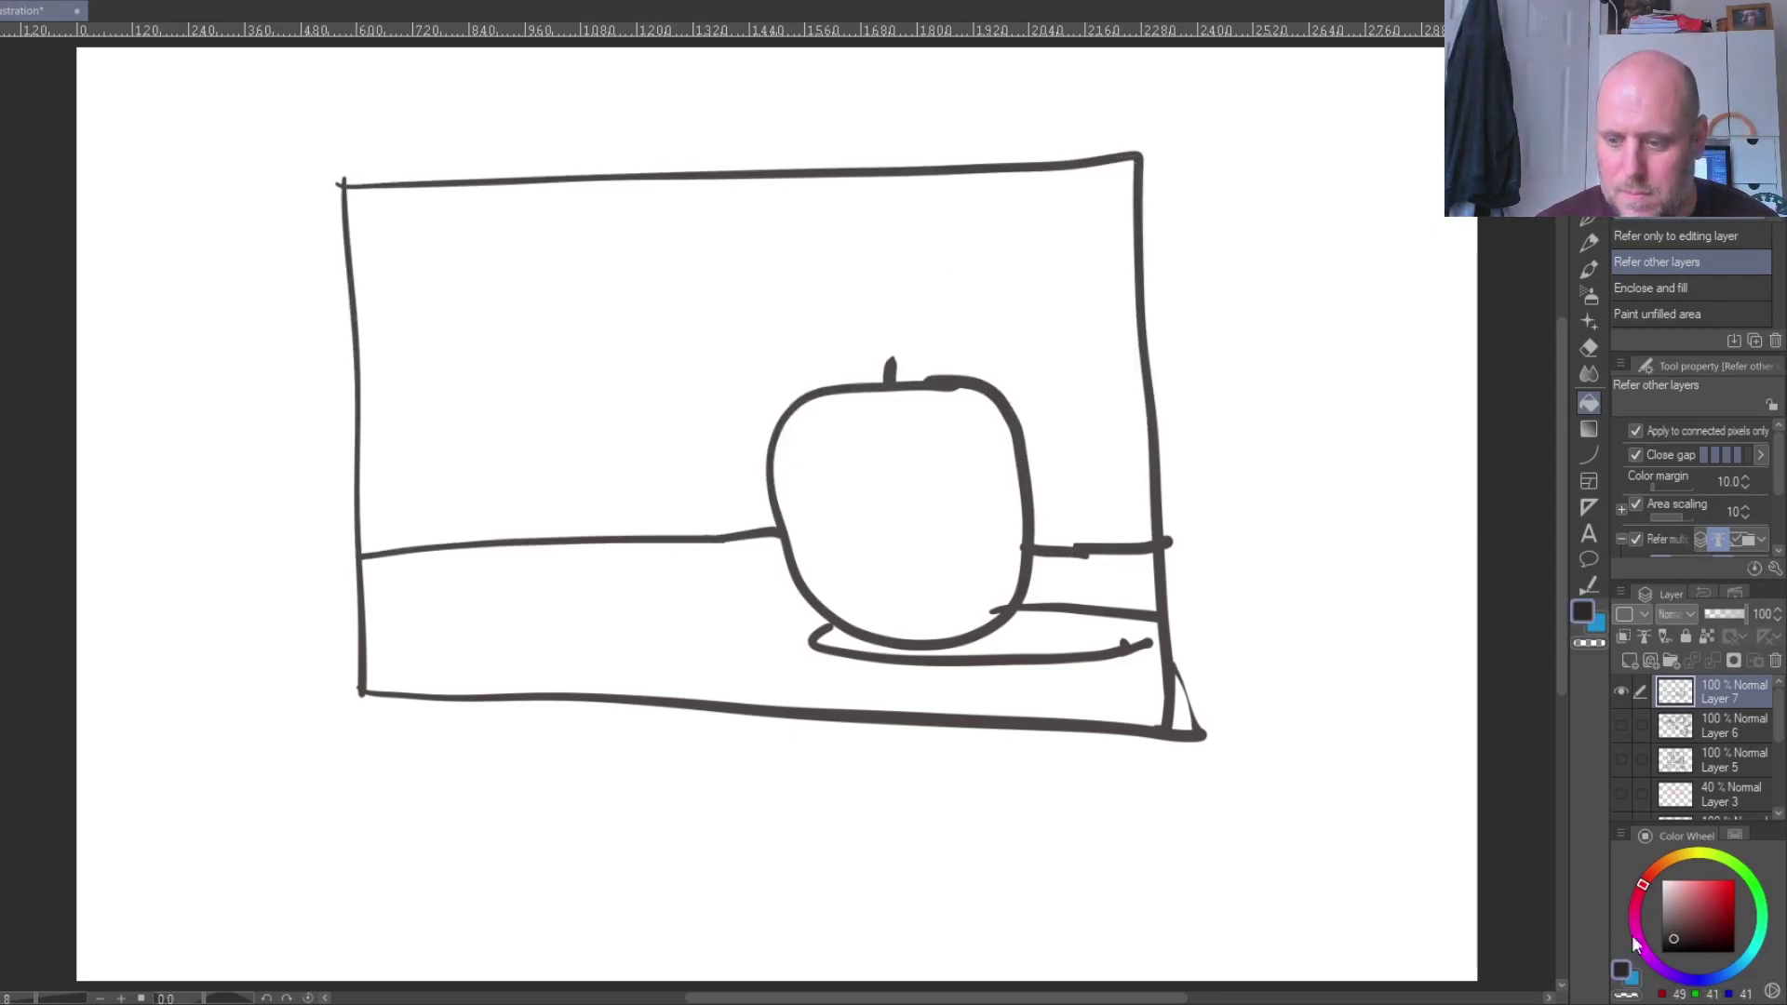
left_click(693, 393)
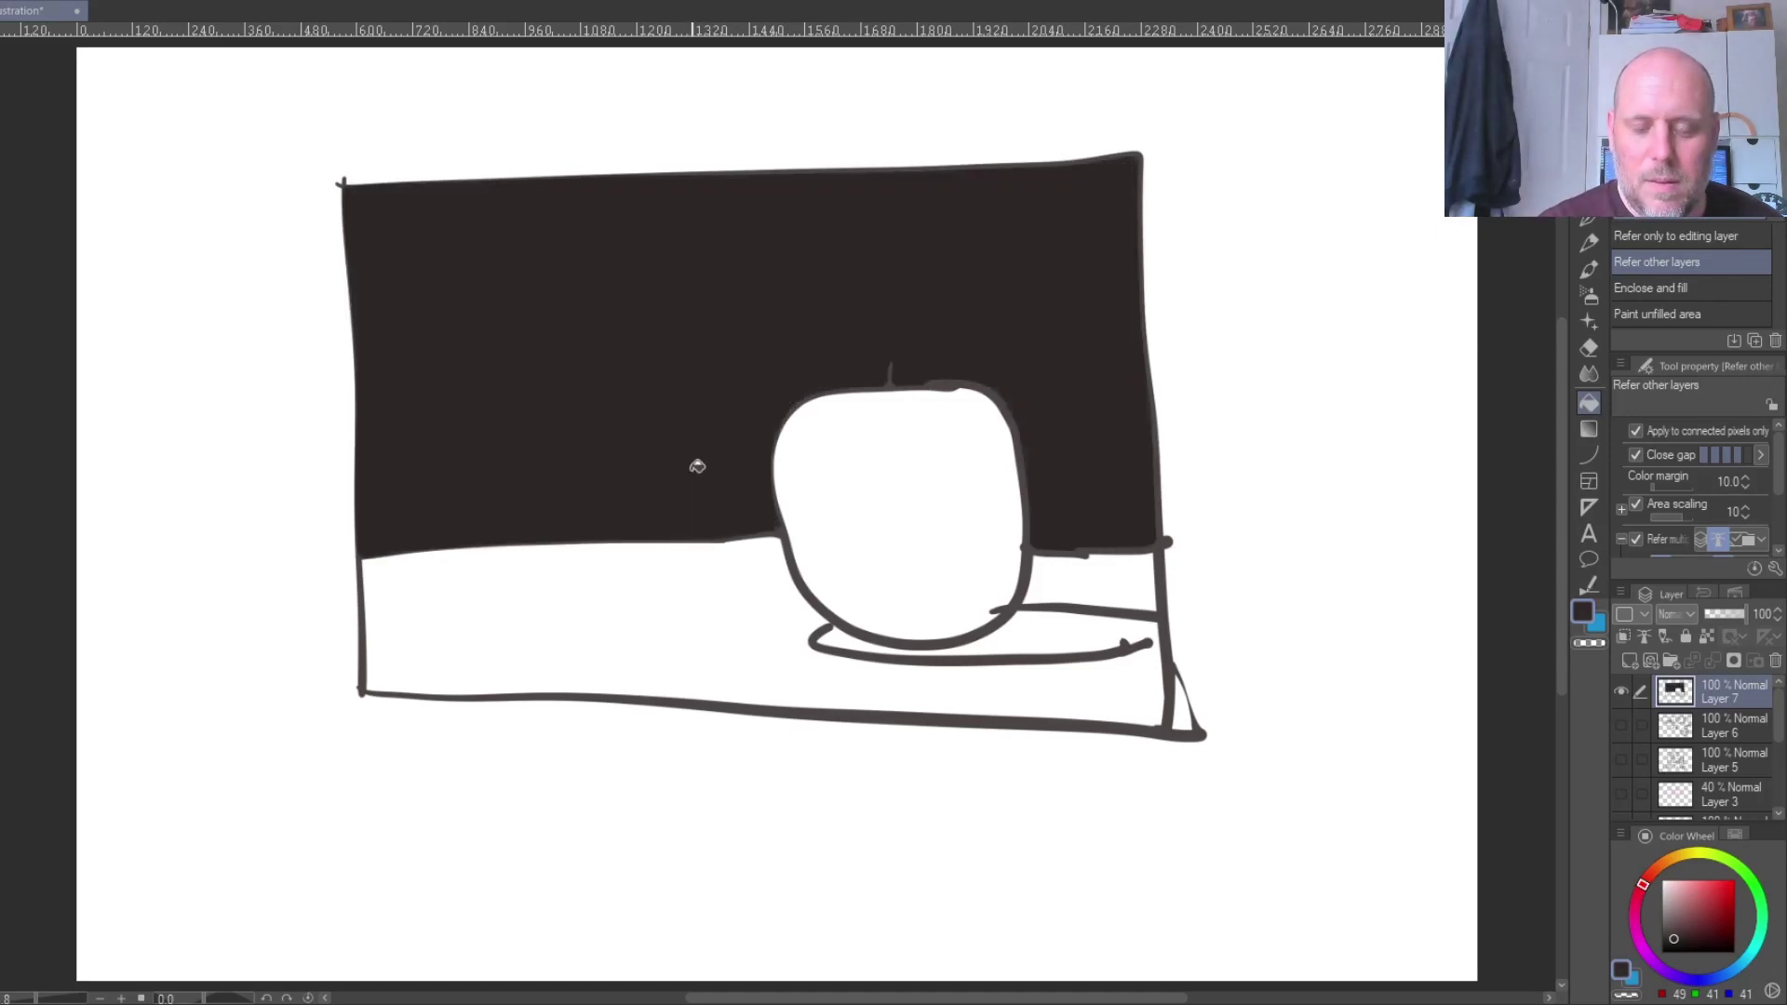
left_click(1049, 617)
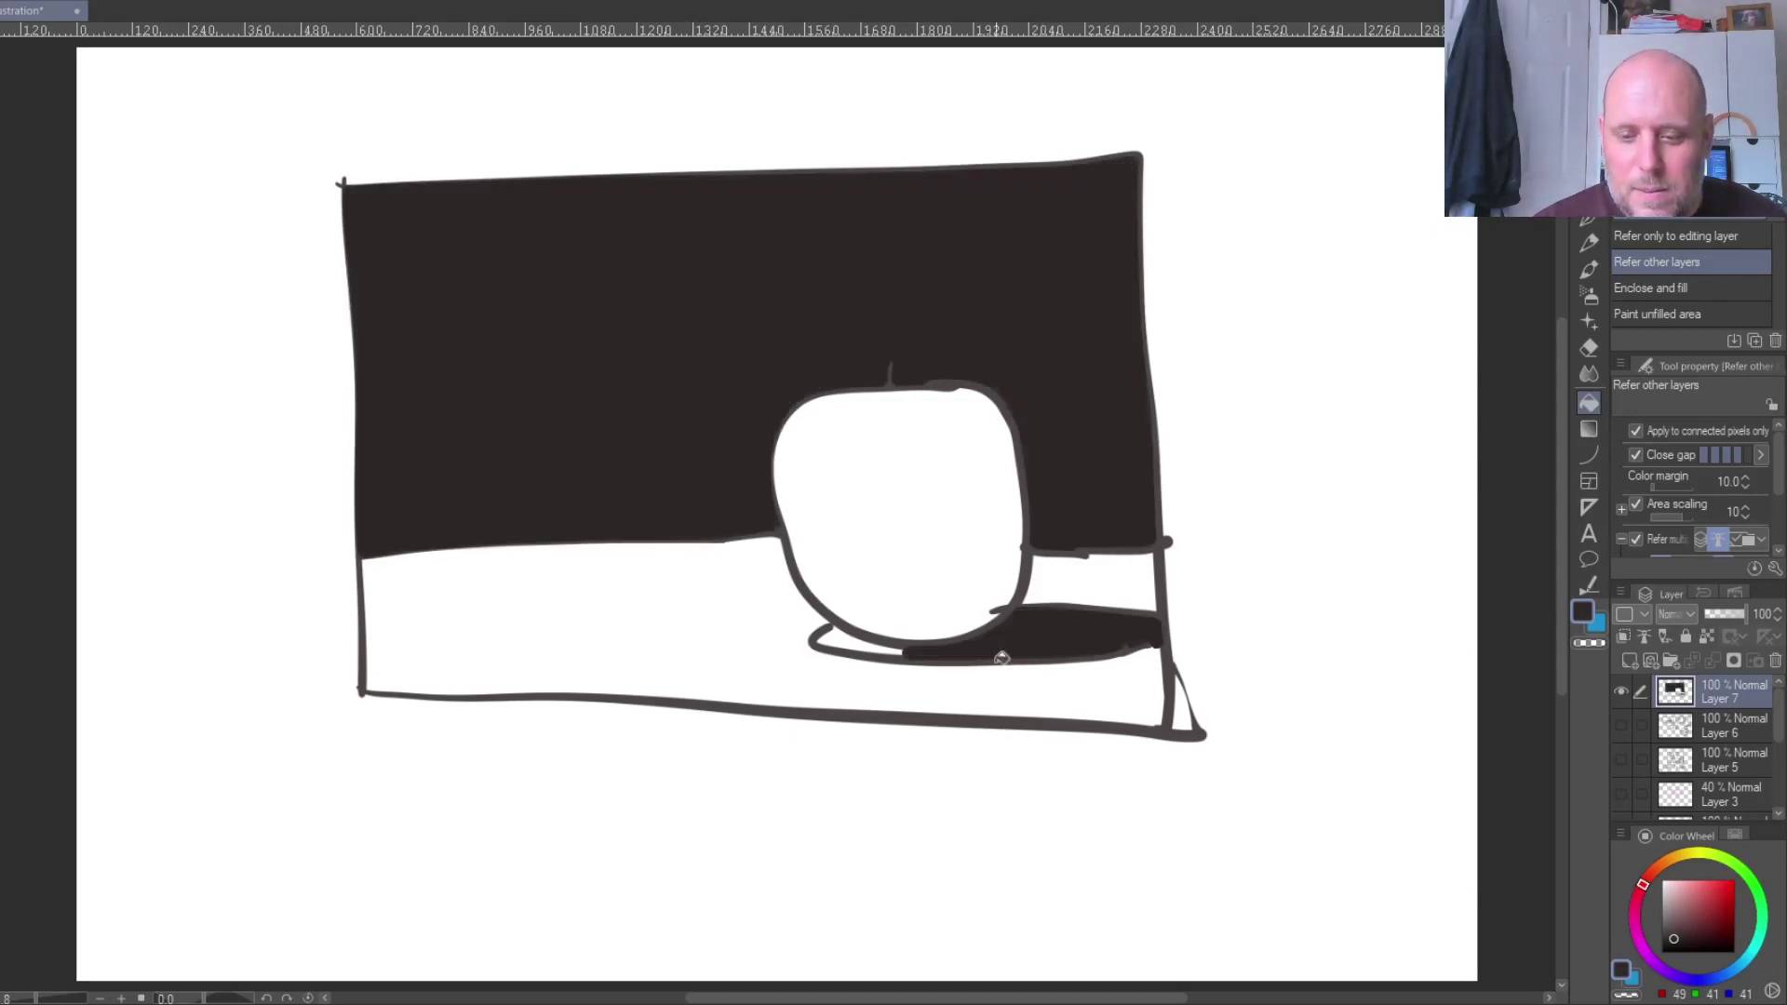
left_click(849, 641)
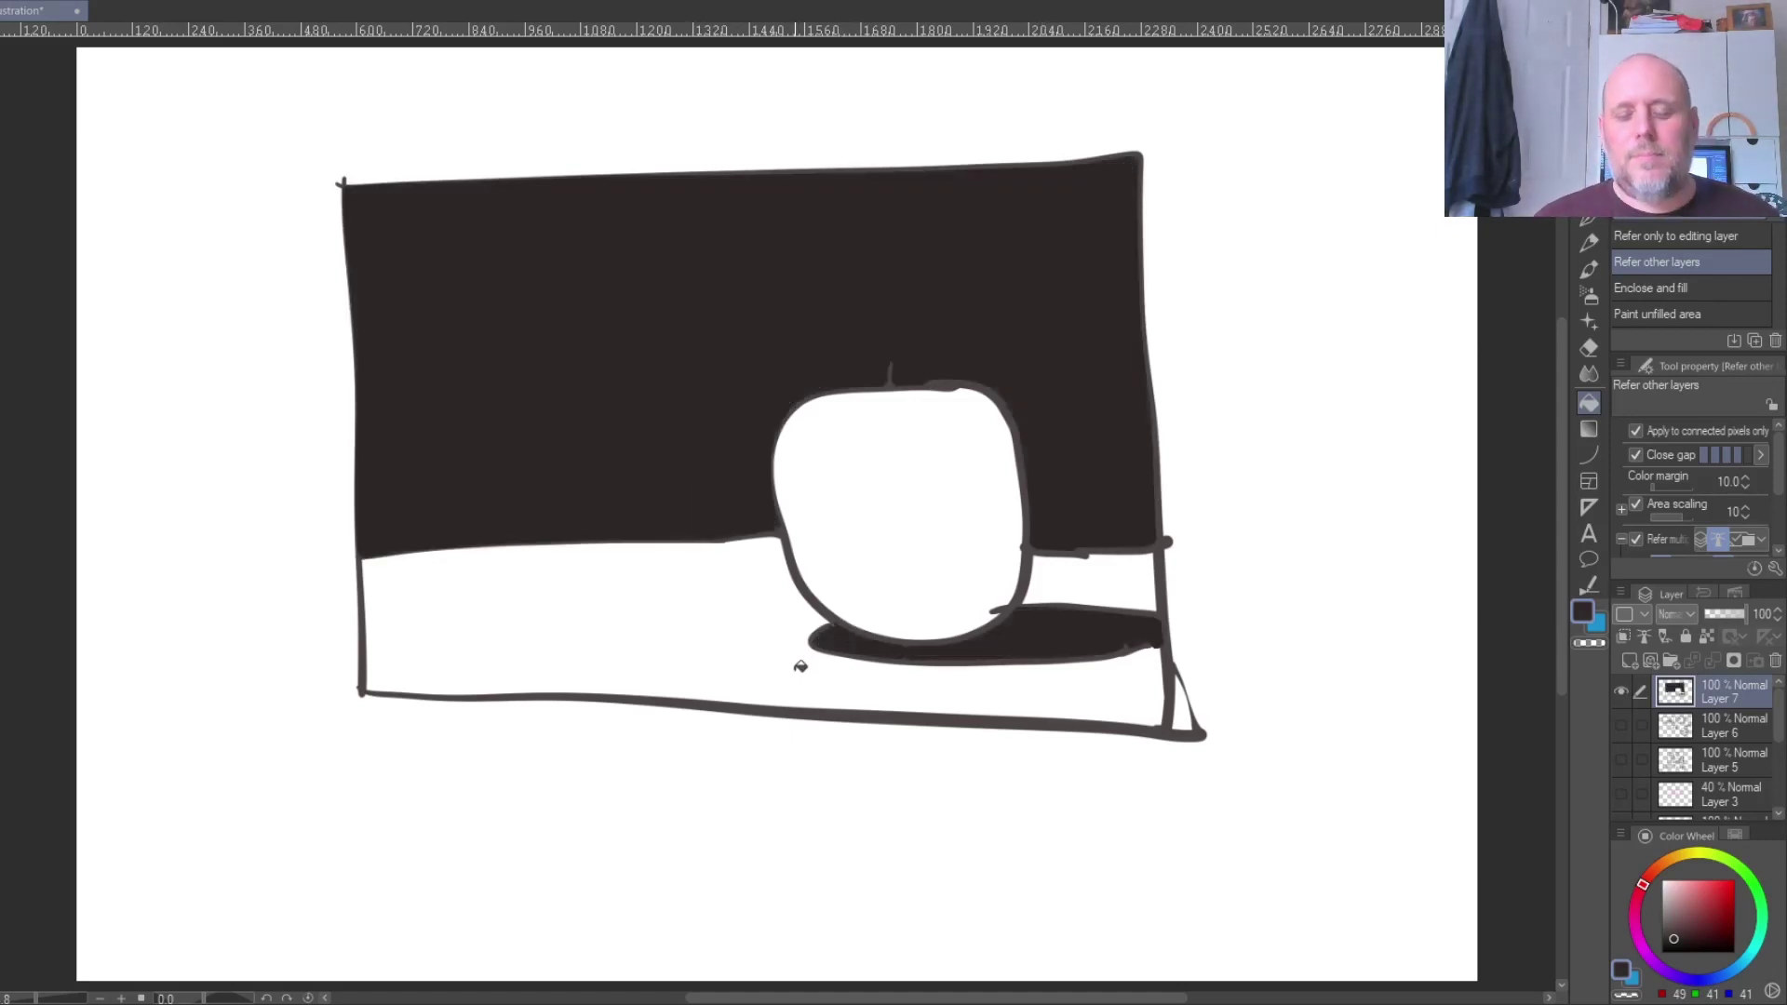
- Paint a shadow band down the apple's right side with the G-pen in the cast shadow's colour, and add a curved white stem
left_click(1708, 931)
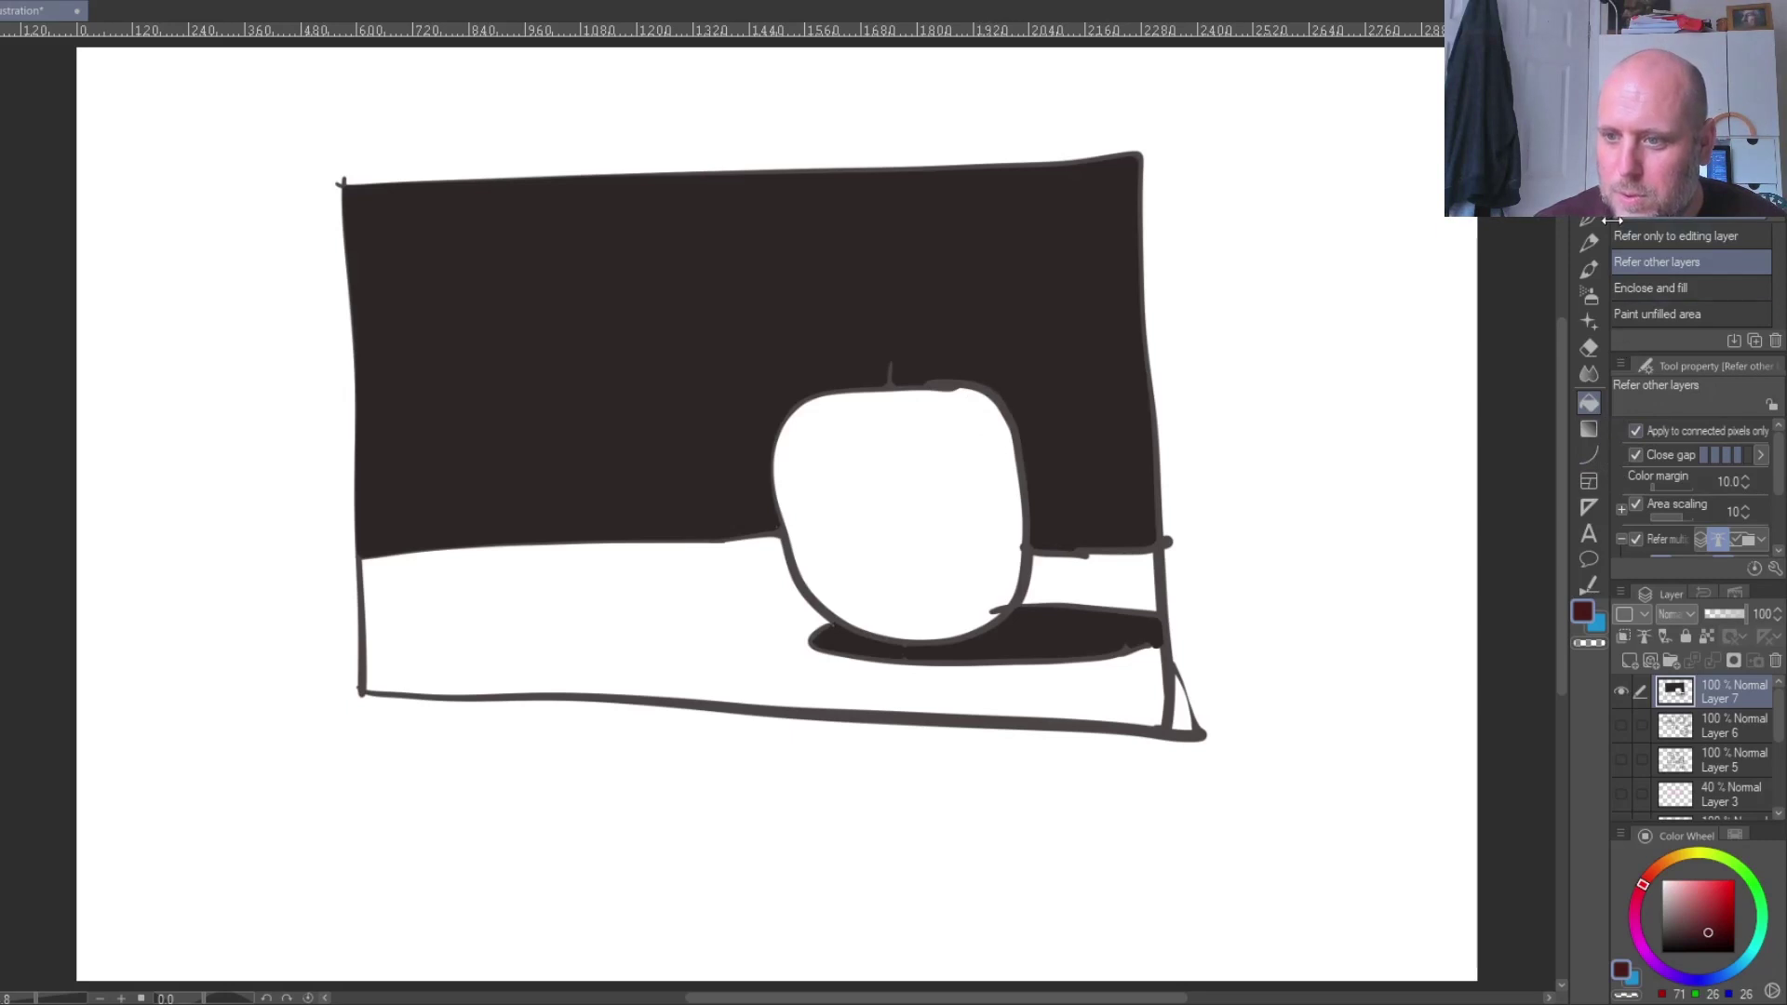
key("p")
left_click(1070, 609, "alt")
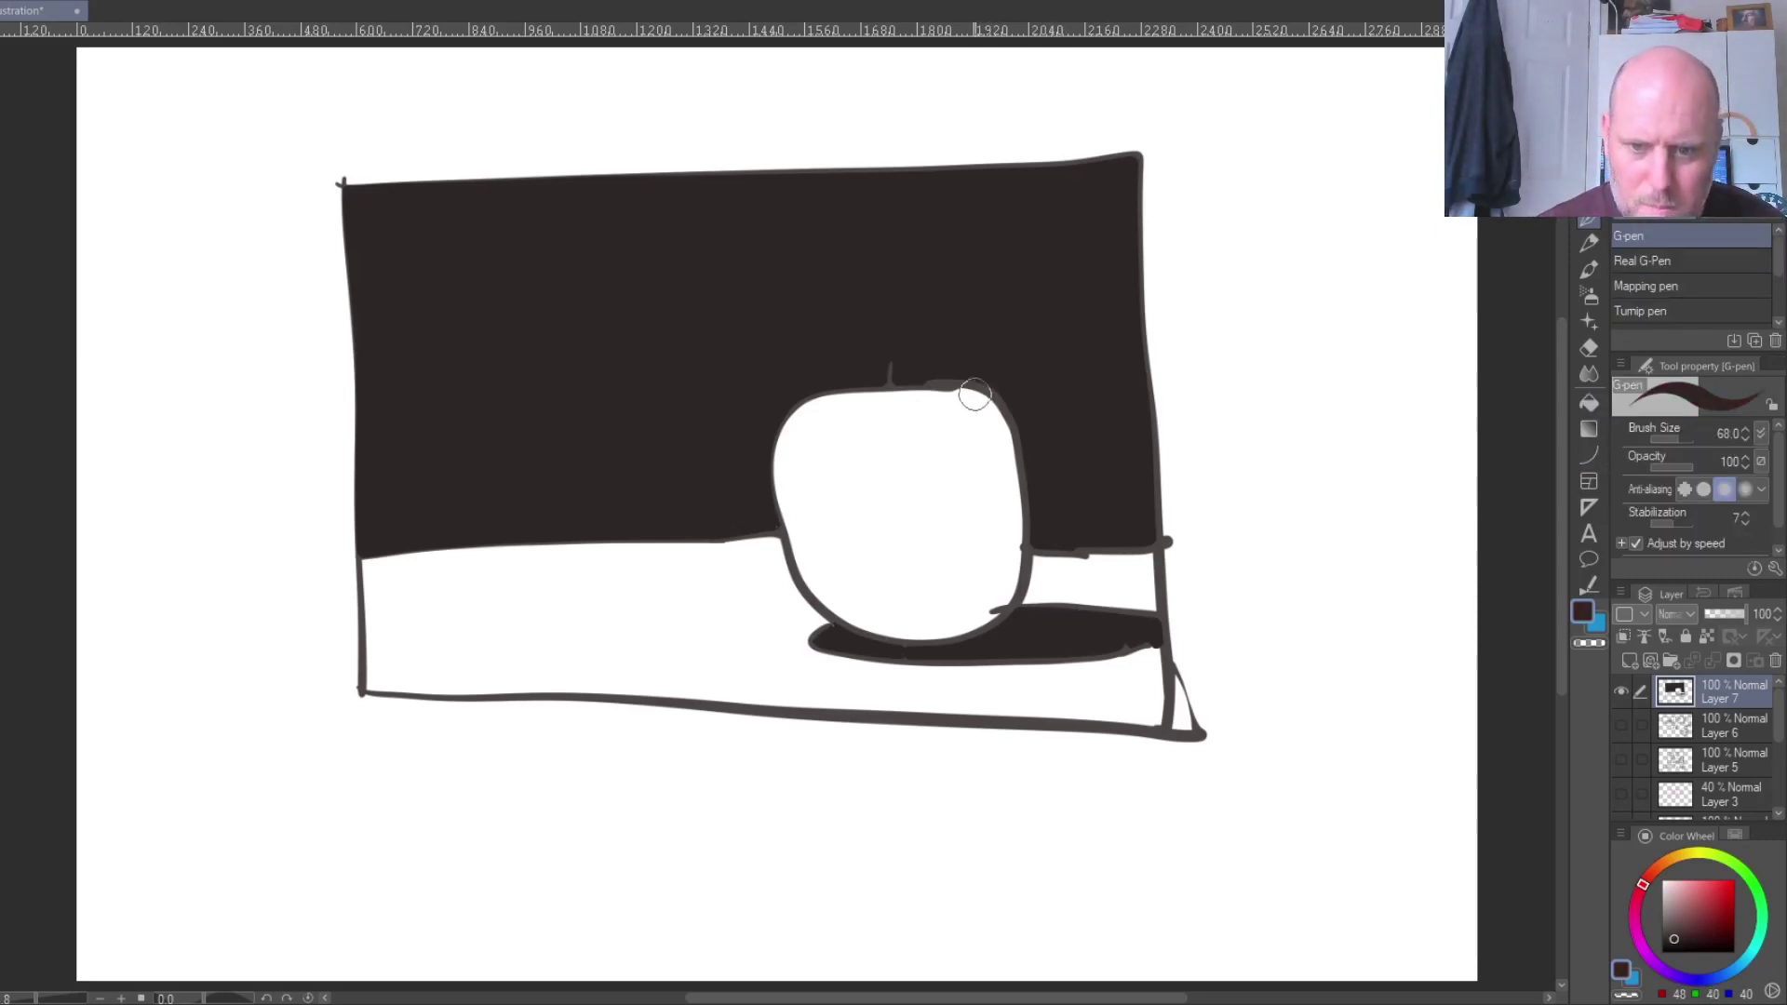
mouse_move(958, 391)
left_mouse_down()
mouse_move(985, 465)
mouse_move(982, 591)
mouse_move(937, 629)
mouse_move(974, 611)
mouse_move(948, 640)
mouse_move(1010, 593)
left_mouse_up()
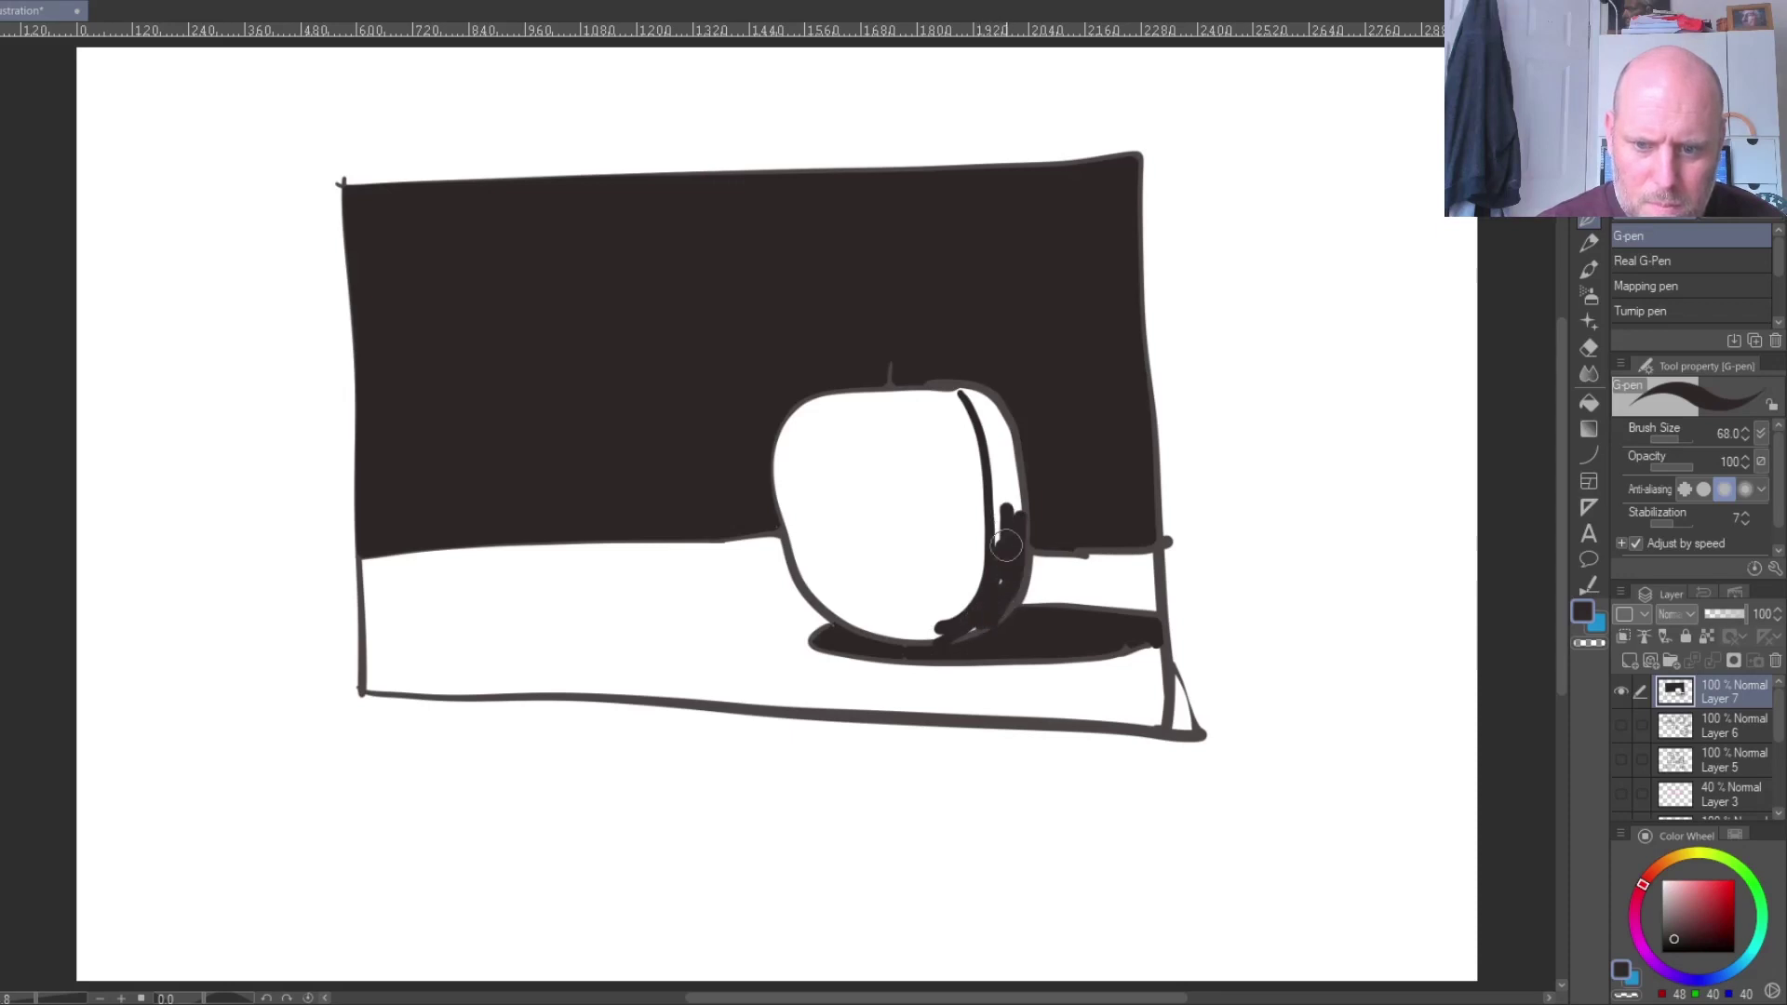
mouse_move(1012, 499)
left_mouse_down()
mouse_move(998, 432)
mouse_move(1007, 504)
left_mouse_up()
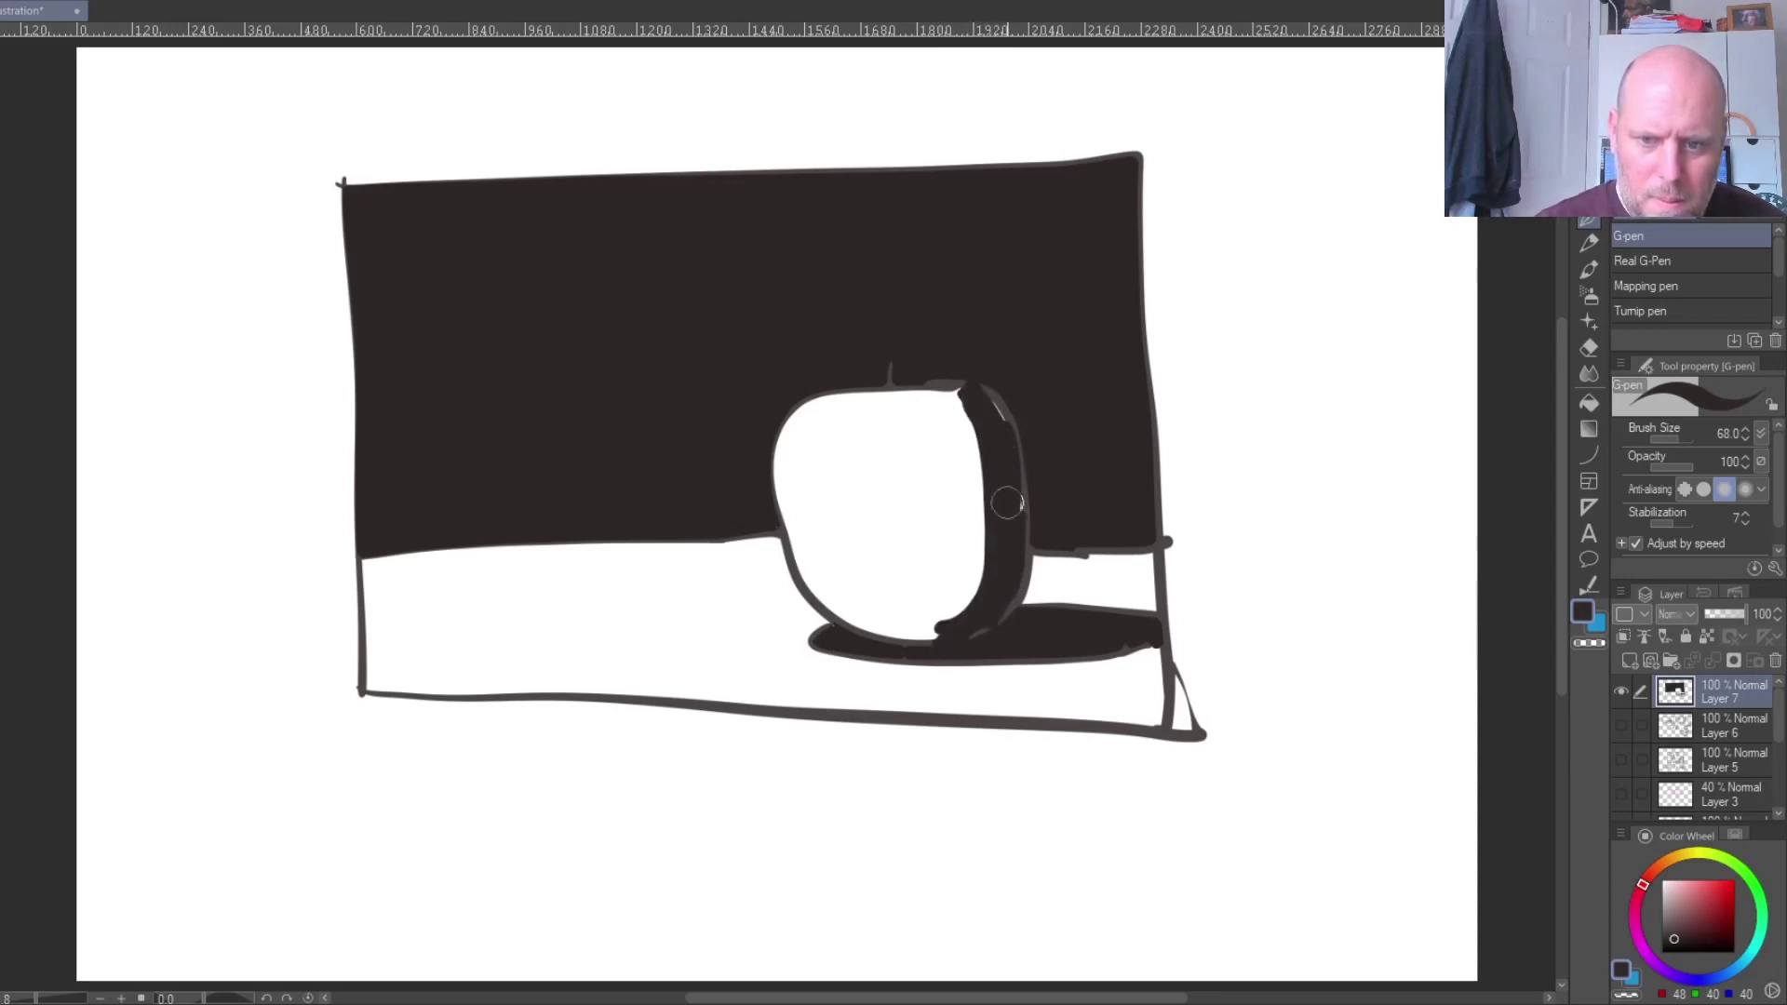
left_click_drag(991, 421, 1014, 499)
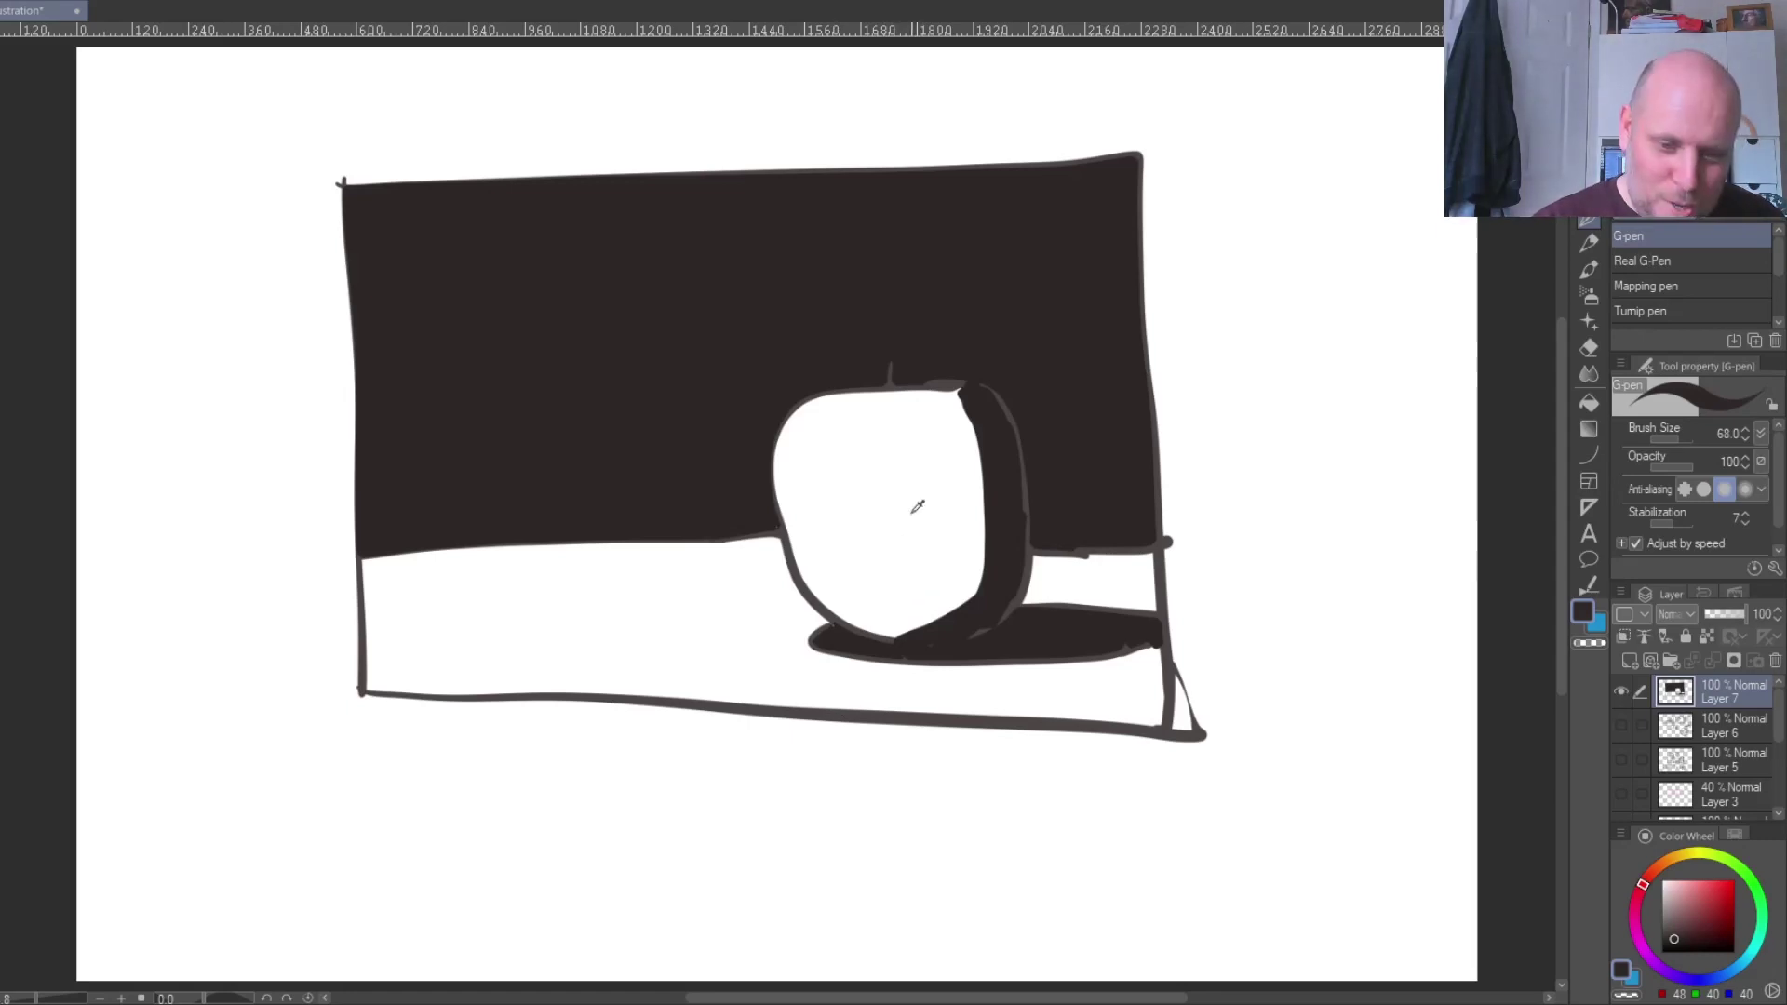
left_click(882, 532, "alt")
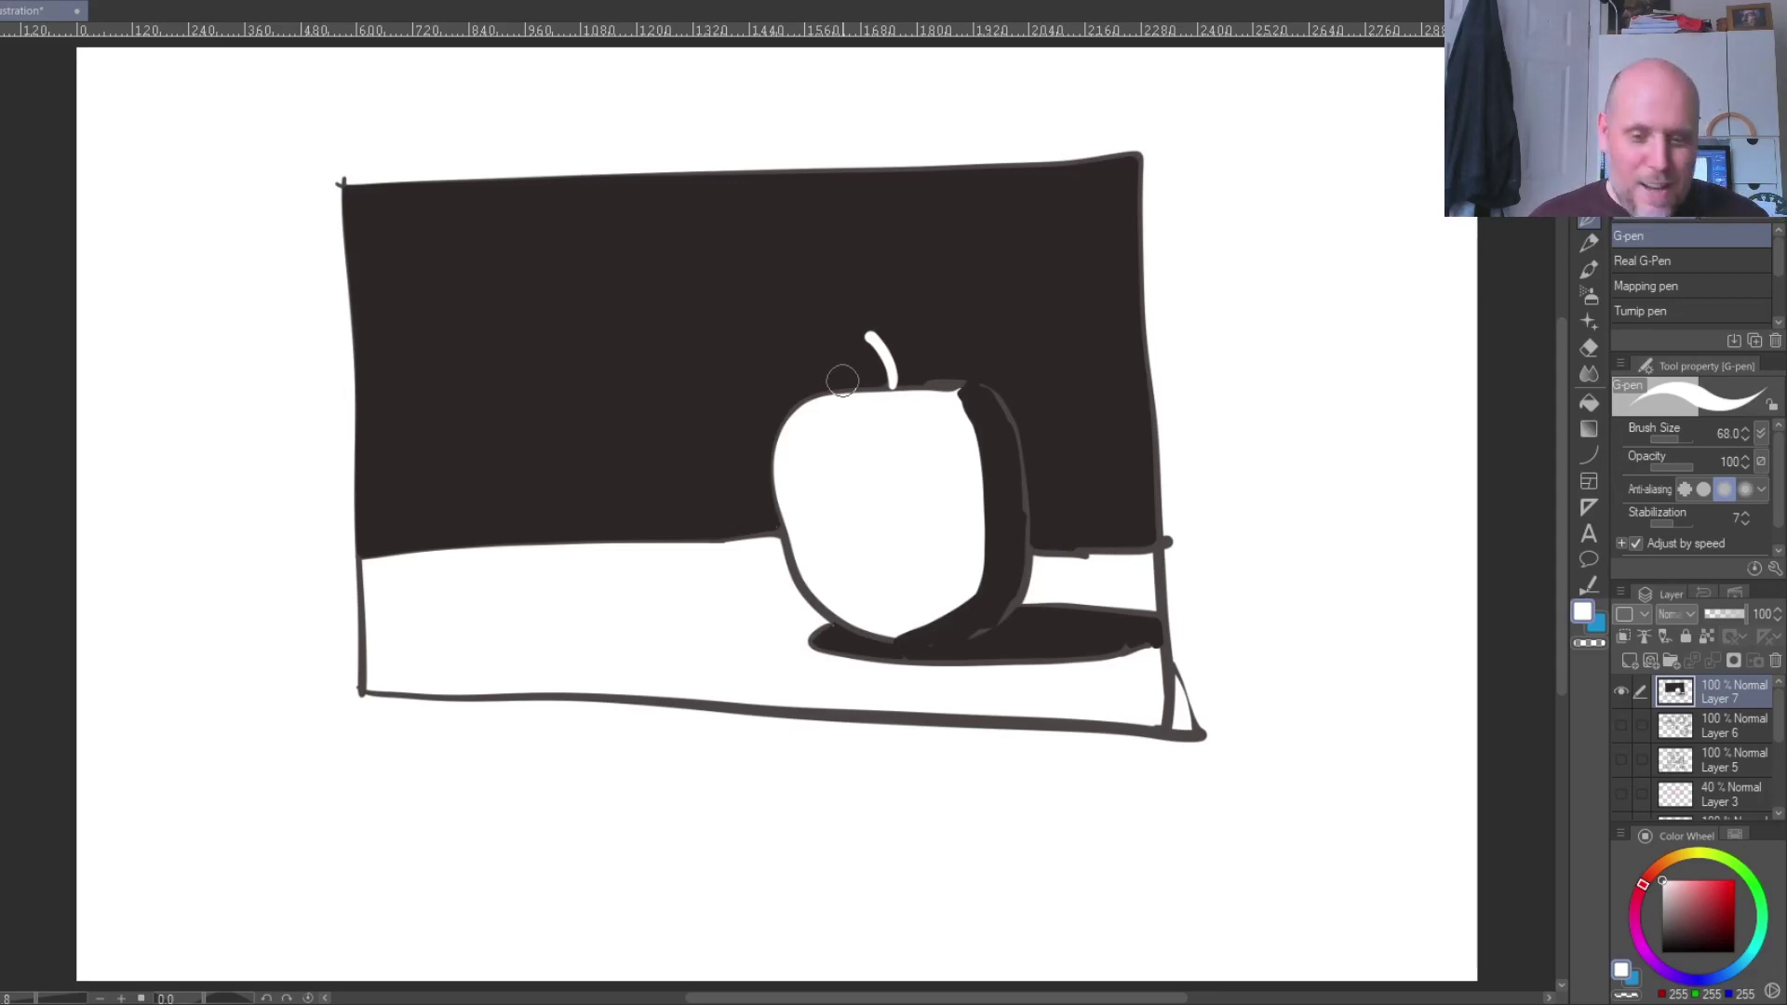
- Hide the layer with the apple scene and create a new blank layer above it, with the G-pen active
left_click(1620, 693)
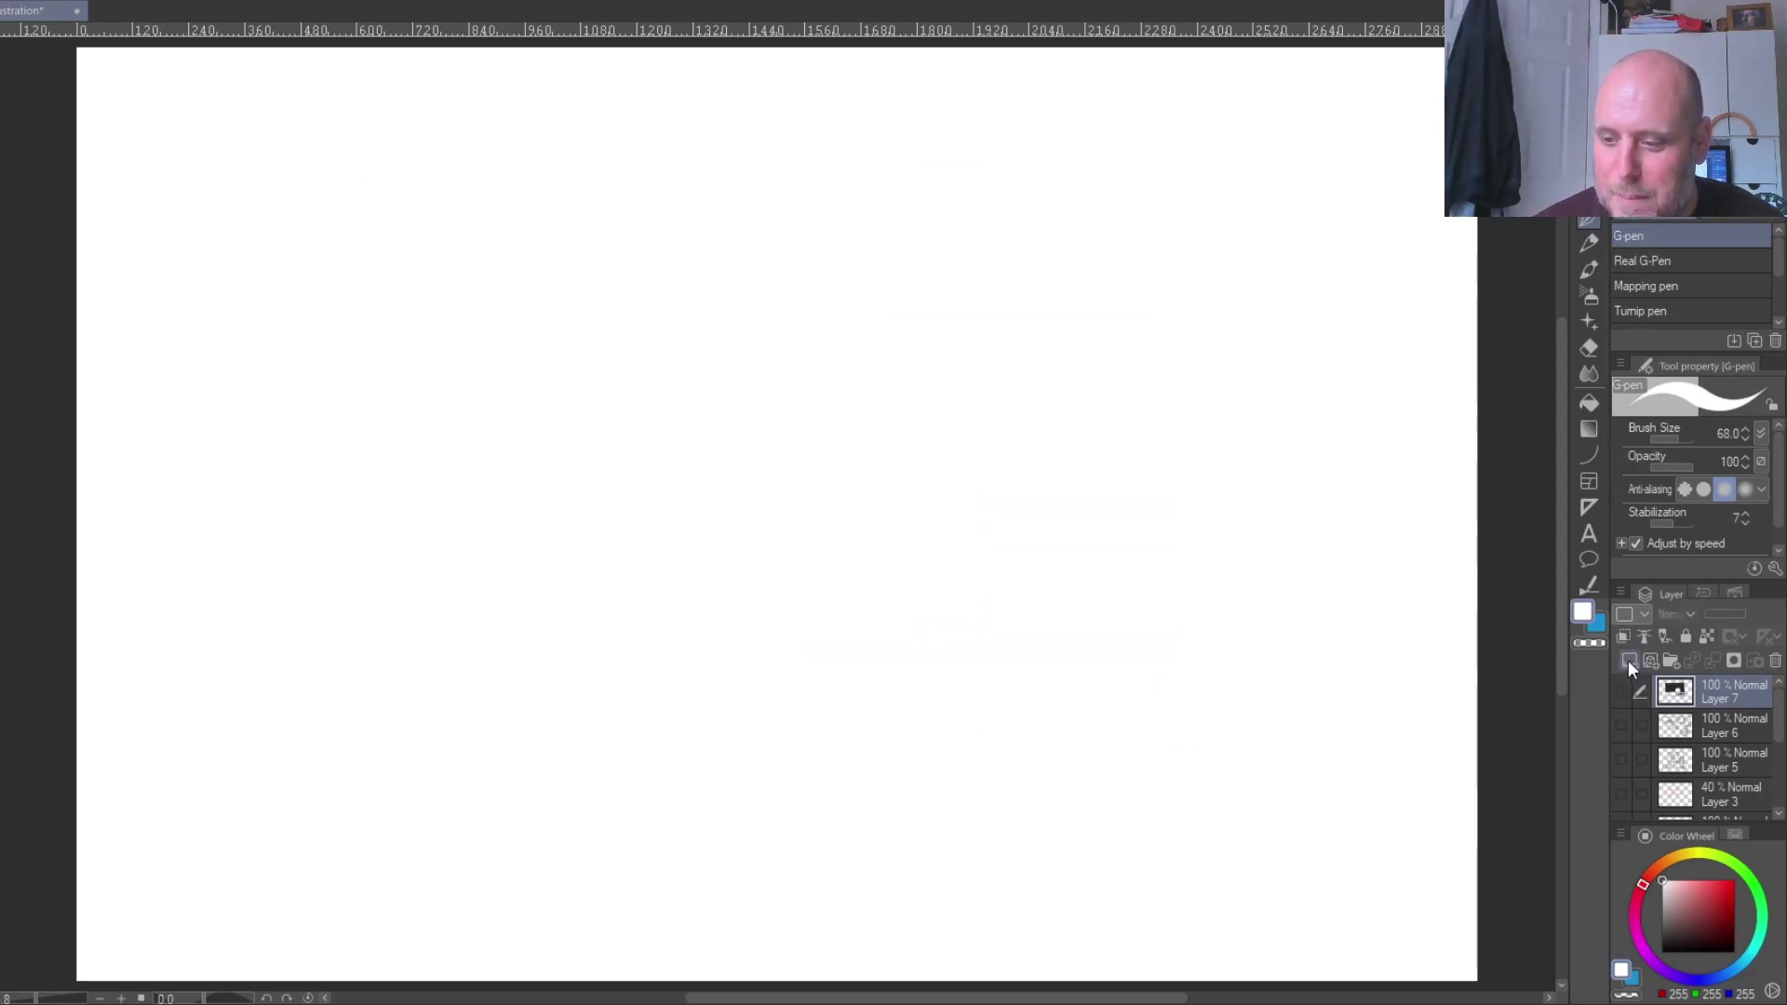
left_click(1627, 660)
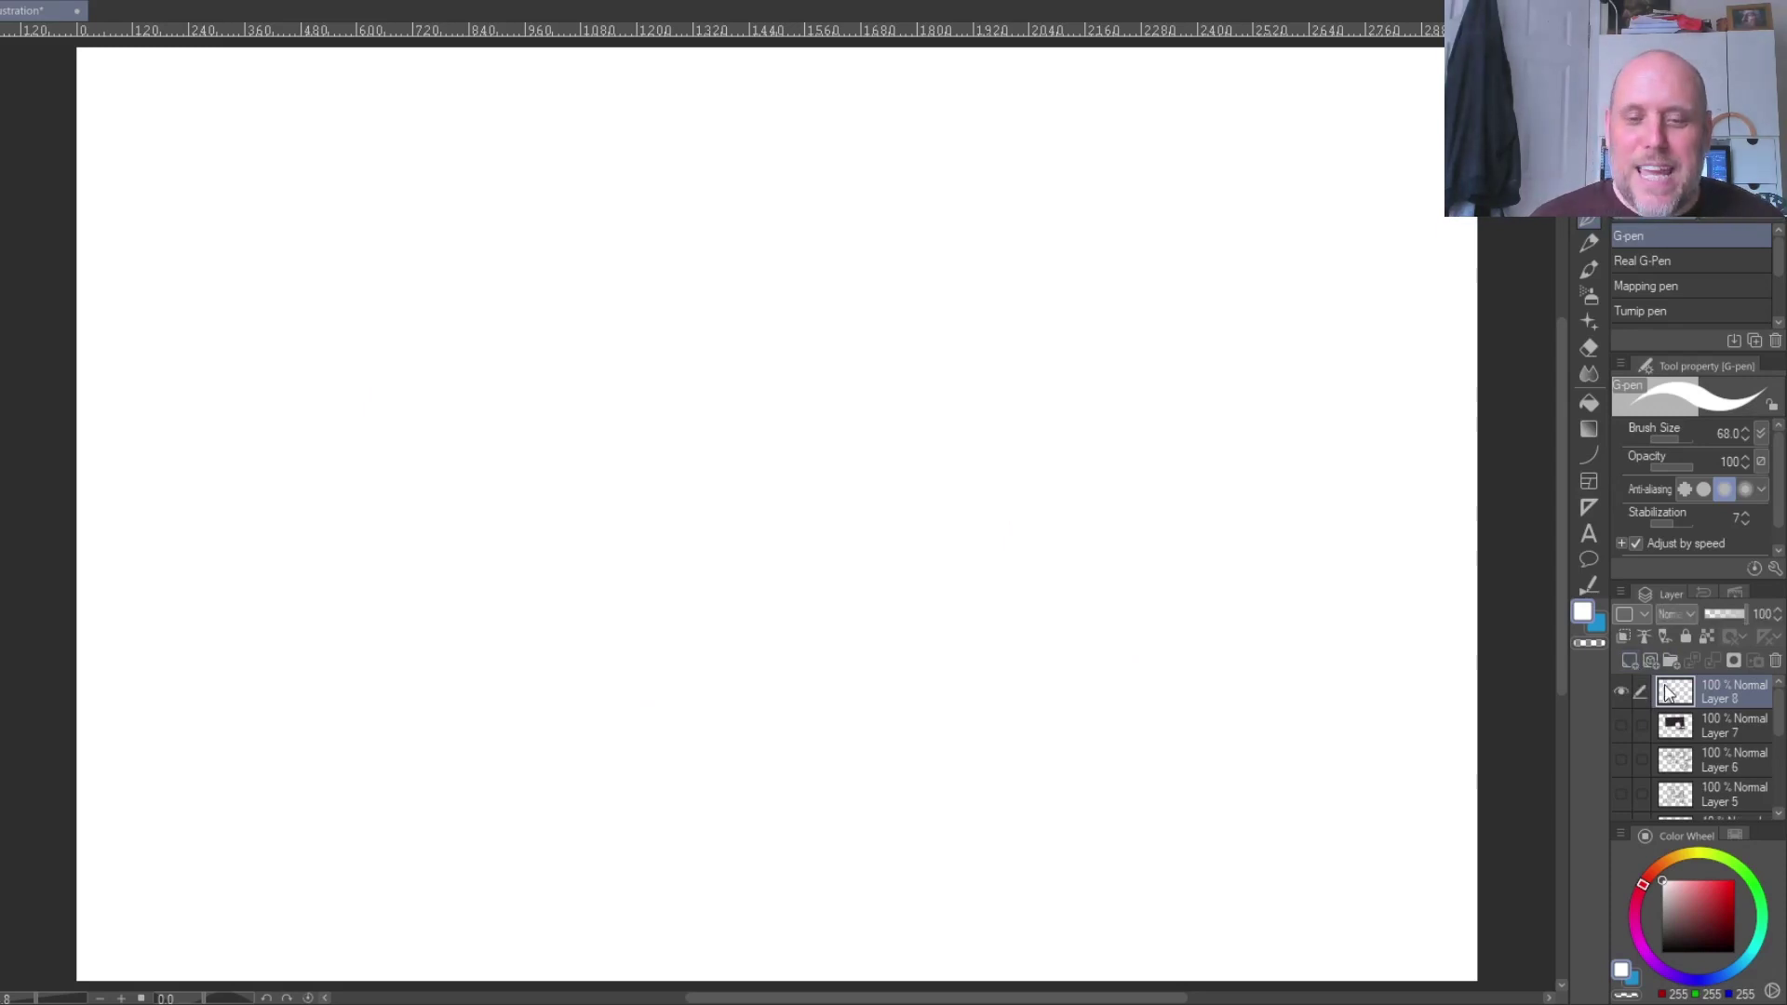
left_click(1586, 245)
left_click(1589, 220)
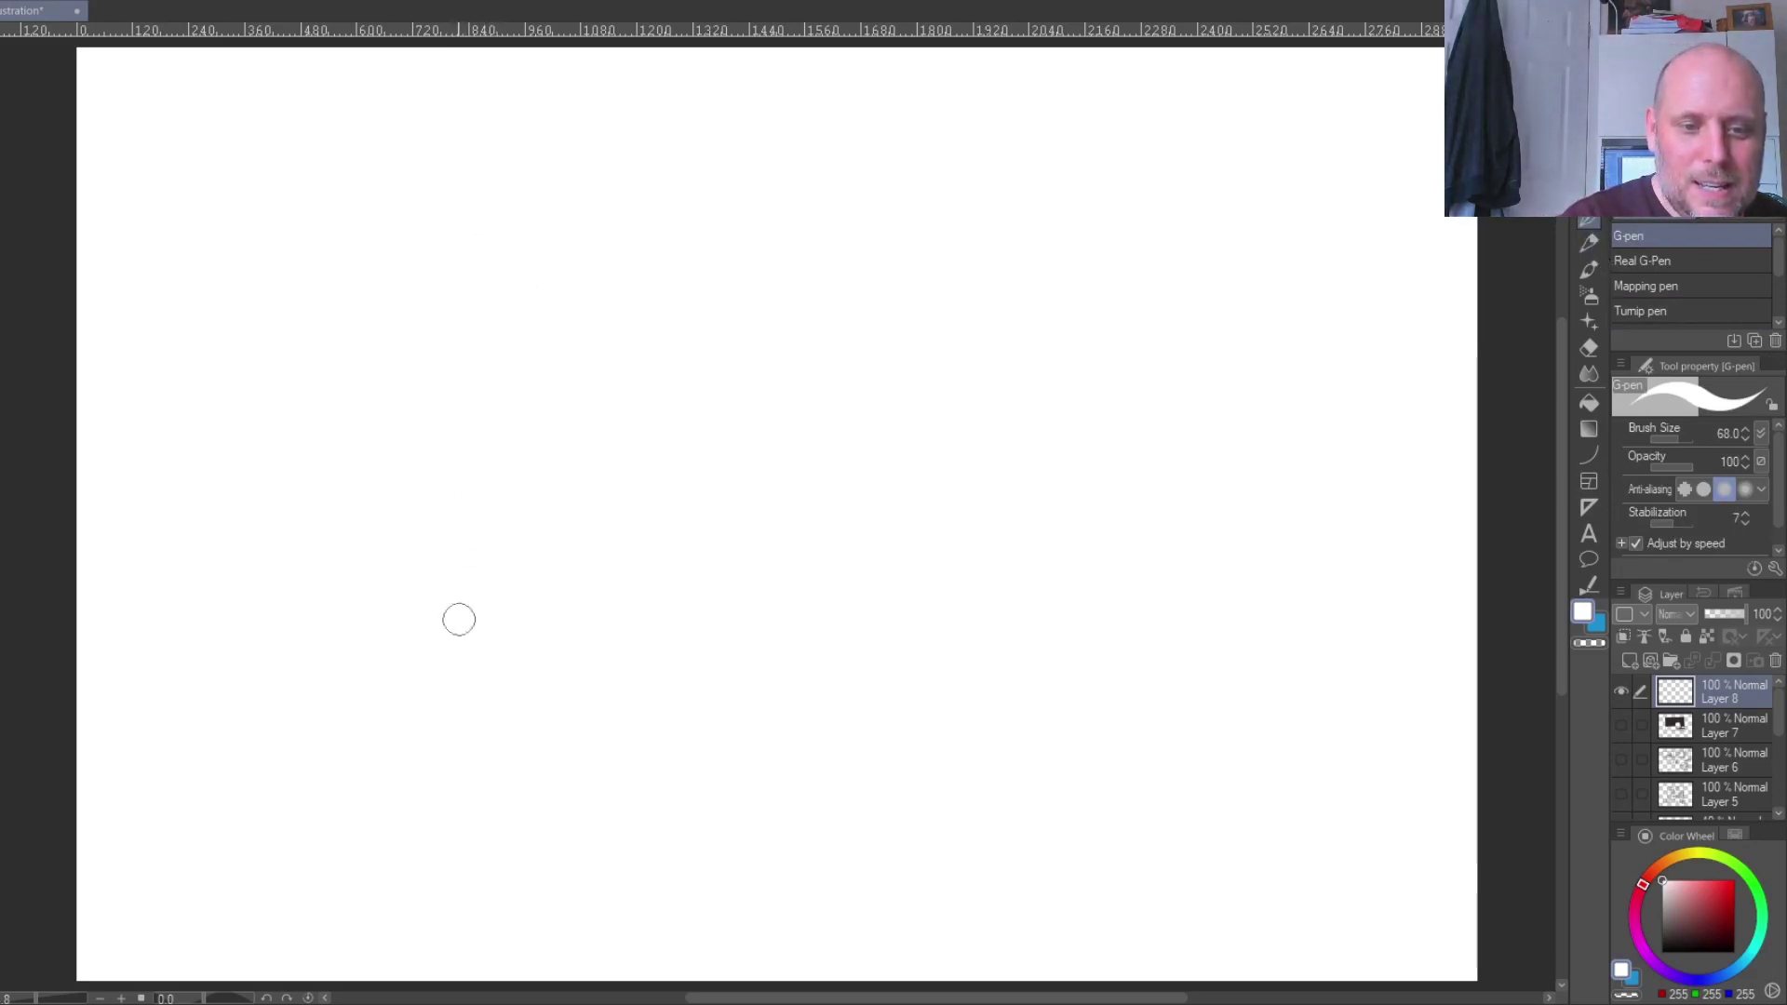
- Draw a large landscape-format rectangular frame on the new layer in dark grey, RGB 52, 49, 49
left_click(1666, 938)
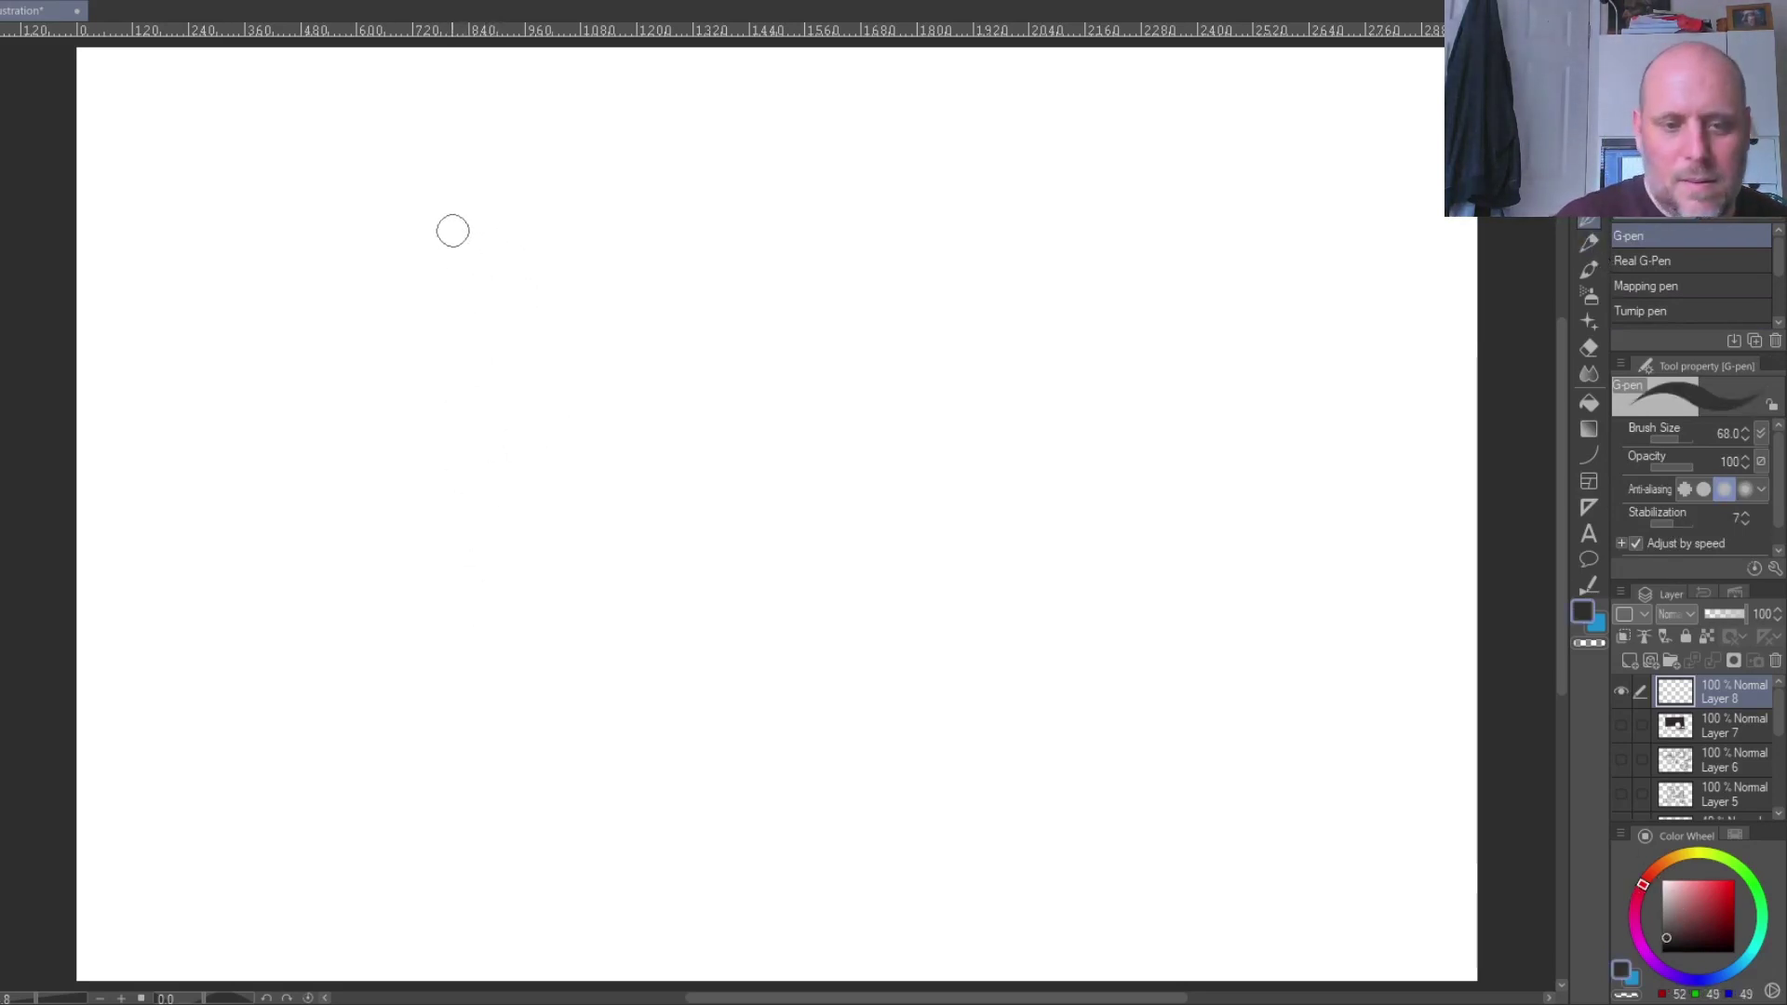
mouse_move(435, 179)
left_mouse_down()
mouse_move(445, 634)
mouse_move(658, 152)
mouse_move(1169, 183)
mouse_move(1193, 644)
left_mouse_up()
left_click_drag(445, 633, 1217, 636)
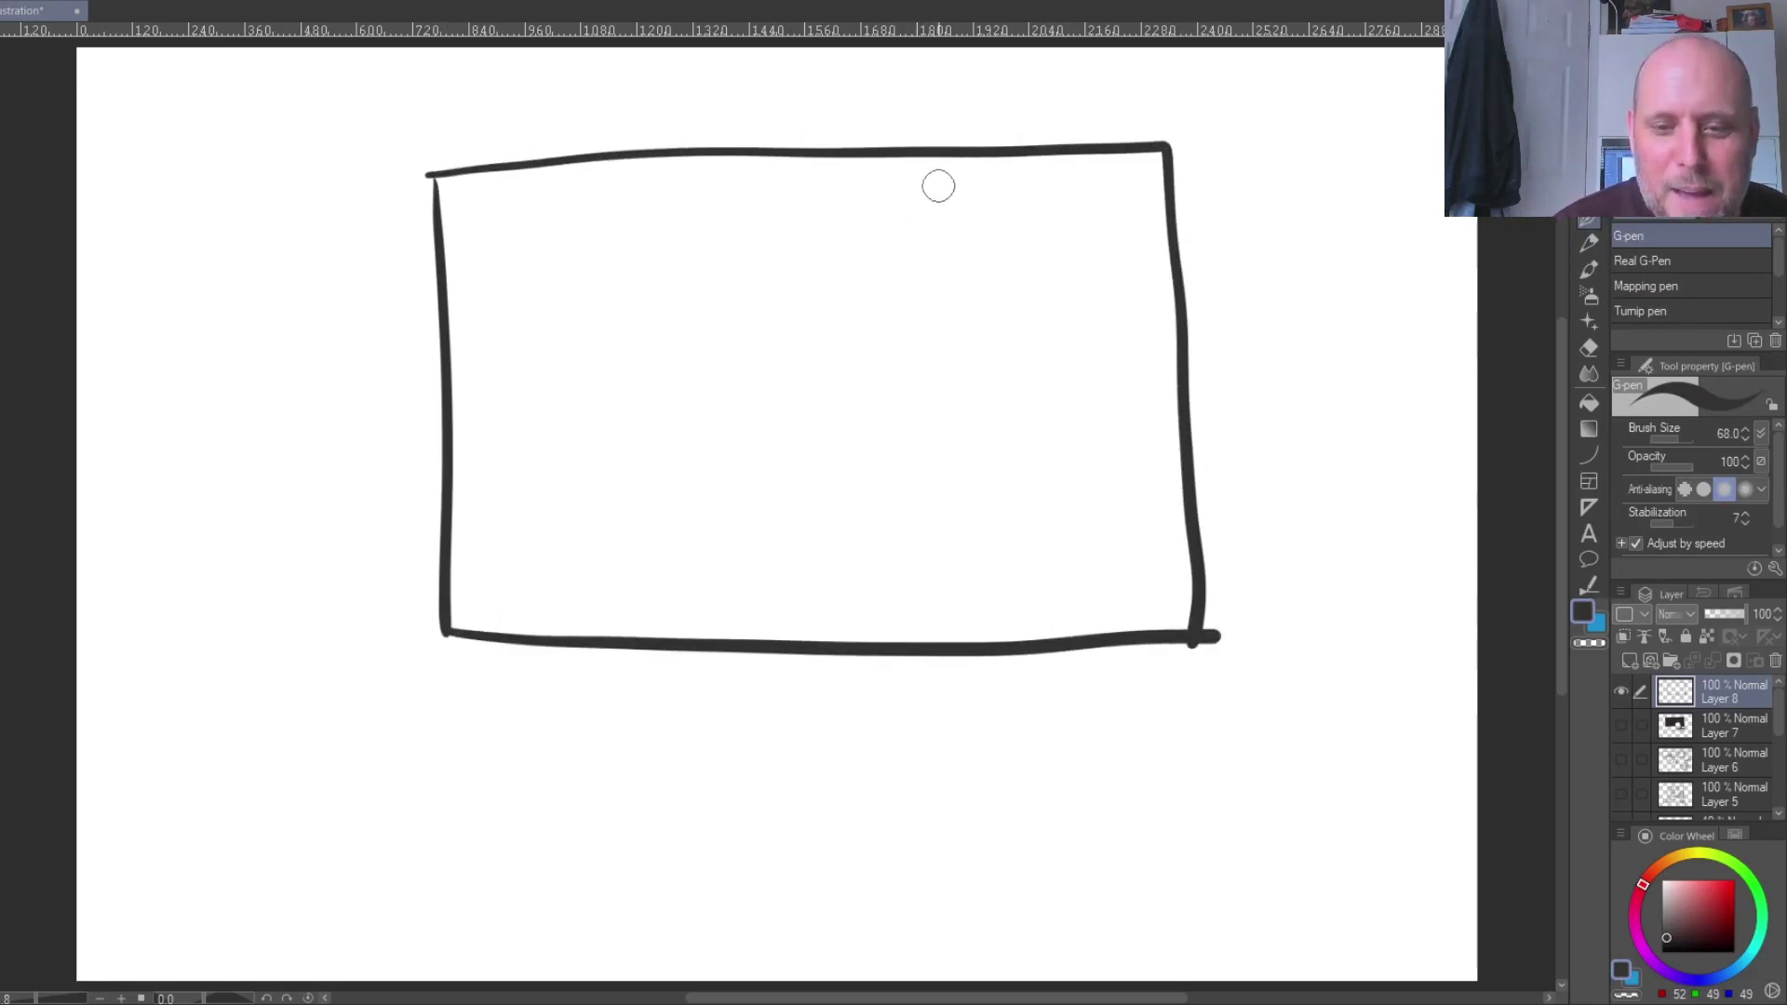
- Draw a large pear outline with a stem in the middle of the frame, with a cast shadow stretching to its right
mouse_move(937, 183)
left_mouse_down()
mouse_move(916, 233)
mouse_move(931, 246)
mouse_move(857, 222)
mouse_move(785, 343)
mouse_move(691, 426)
mouse_move(676, 513)
mouse_move(767, 589)
mouse_move(902, 581)
mouse_move(944, 483)
mouse_move(908, 410)
mouse_move(923, 235)
left_mouse_up()
mouse_move(931, 395)
left_mouse_down()
mouse_move(953, 431)
mouse_move(951, 510)
left_mouse_up()
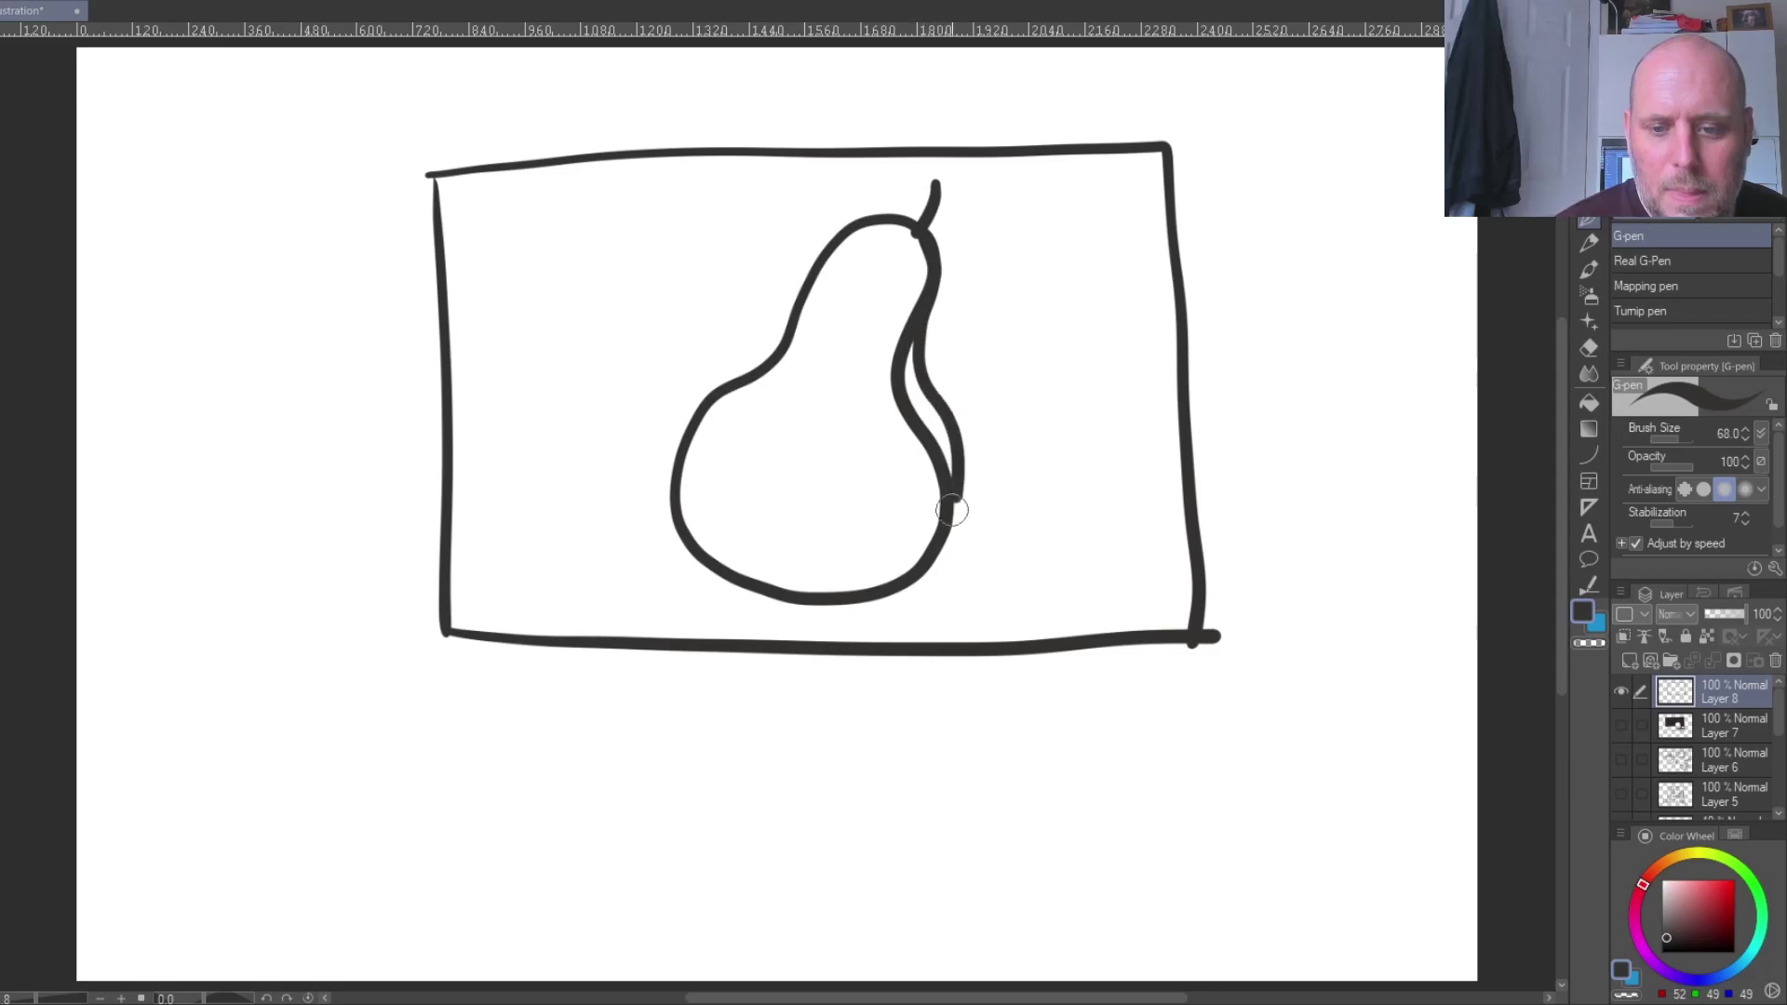
mouse_move(713, 571)
left_mouse_down()
mouse_move(858, 610)
mouse_move(973, 587)
mouse_move(1155, 499)
mouse_move(1146, 462)
mouse_move(1041, 466)
left_mouse_up()
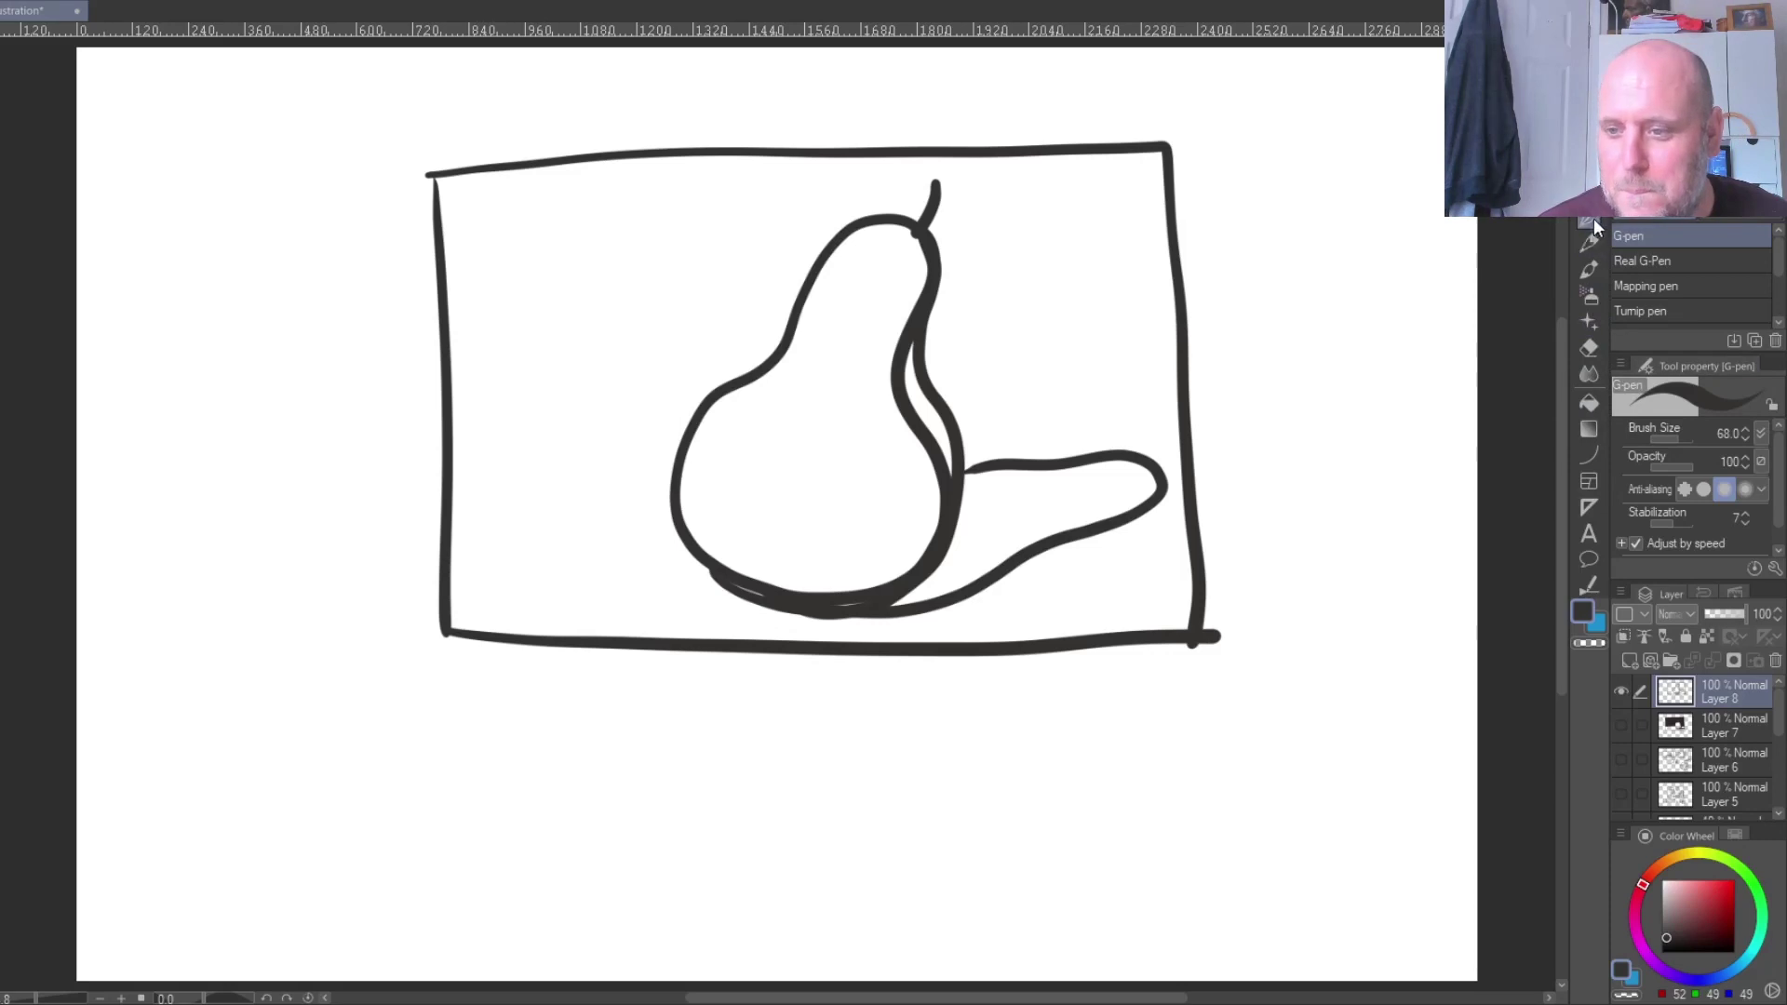
- Fill the pear and its cast shadow with the same dark grey as the outlines
left_click(1589, 402)
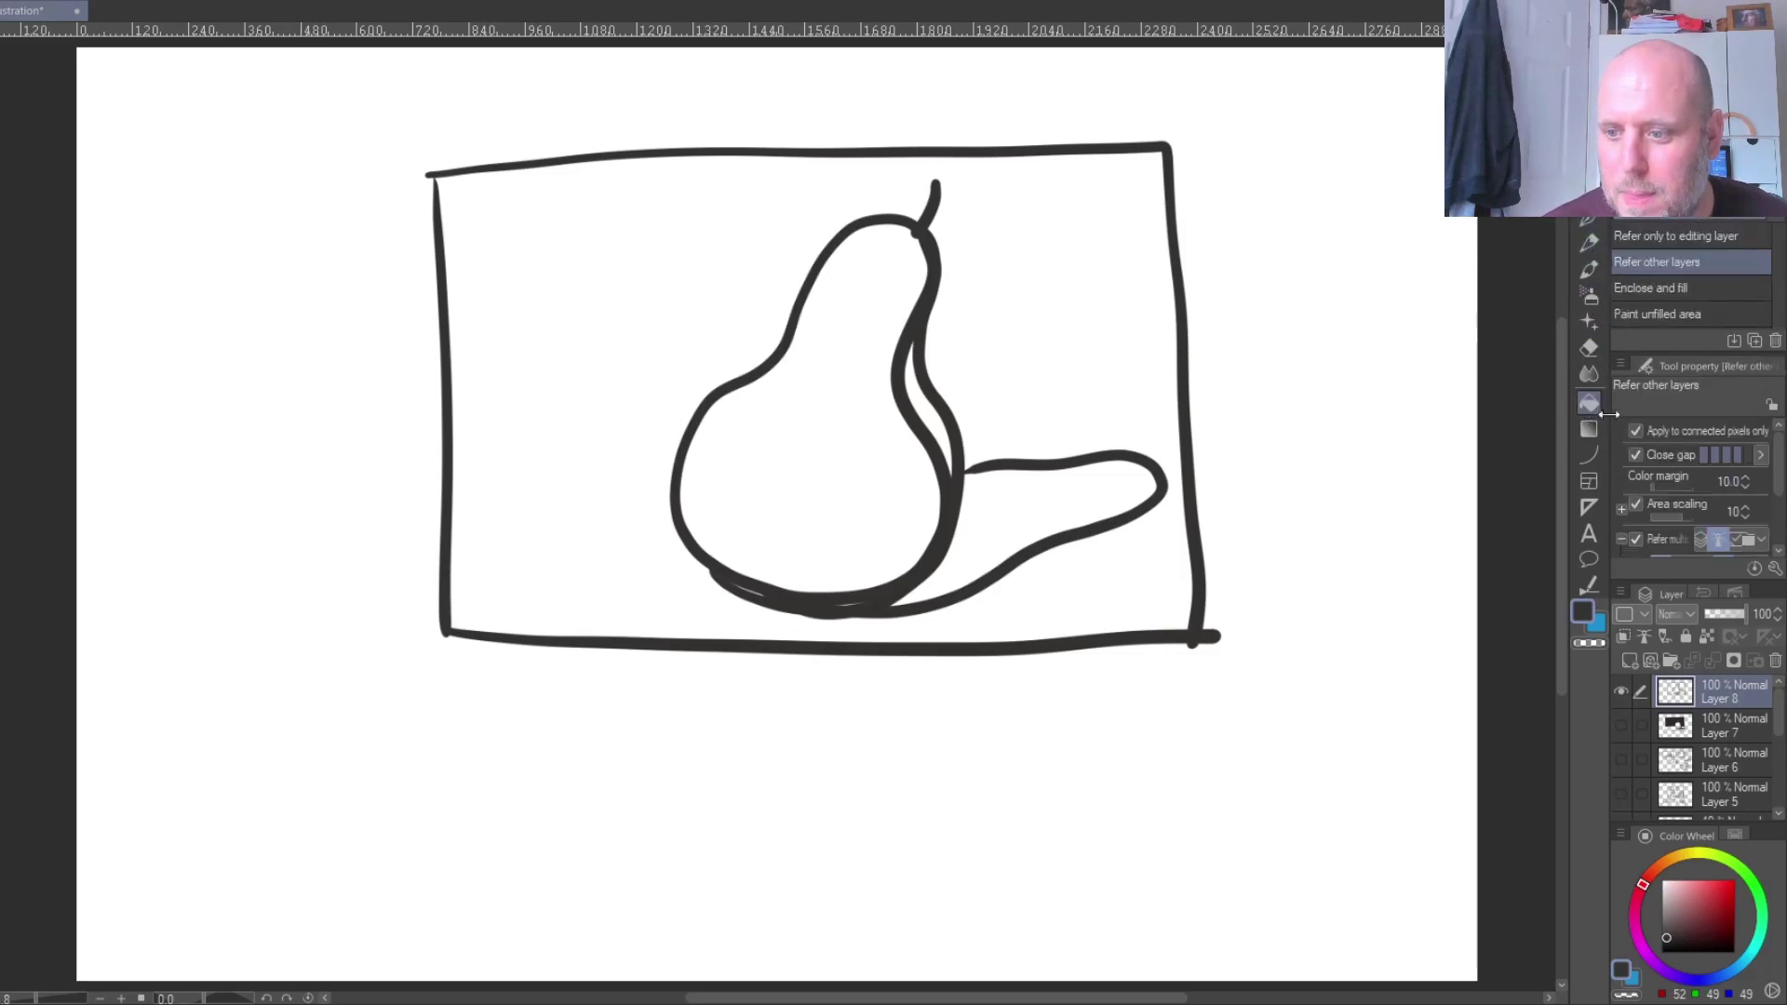
left_click(829, 430)
left_click(926, 400)
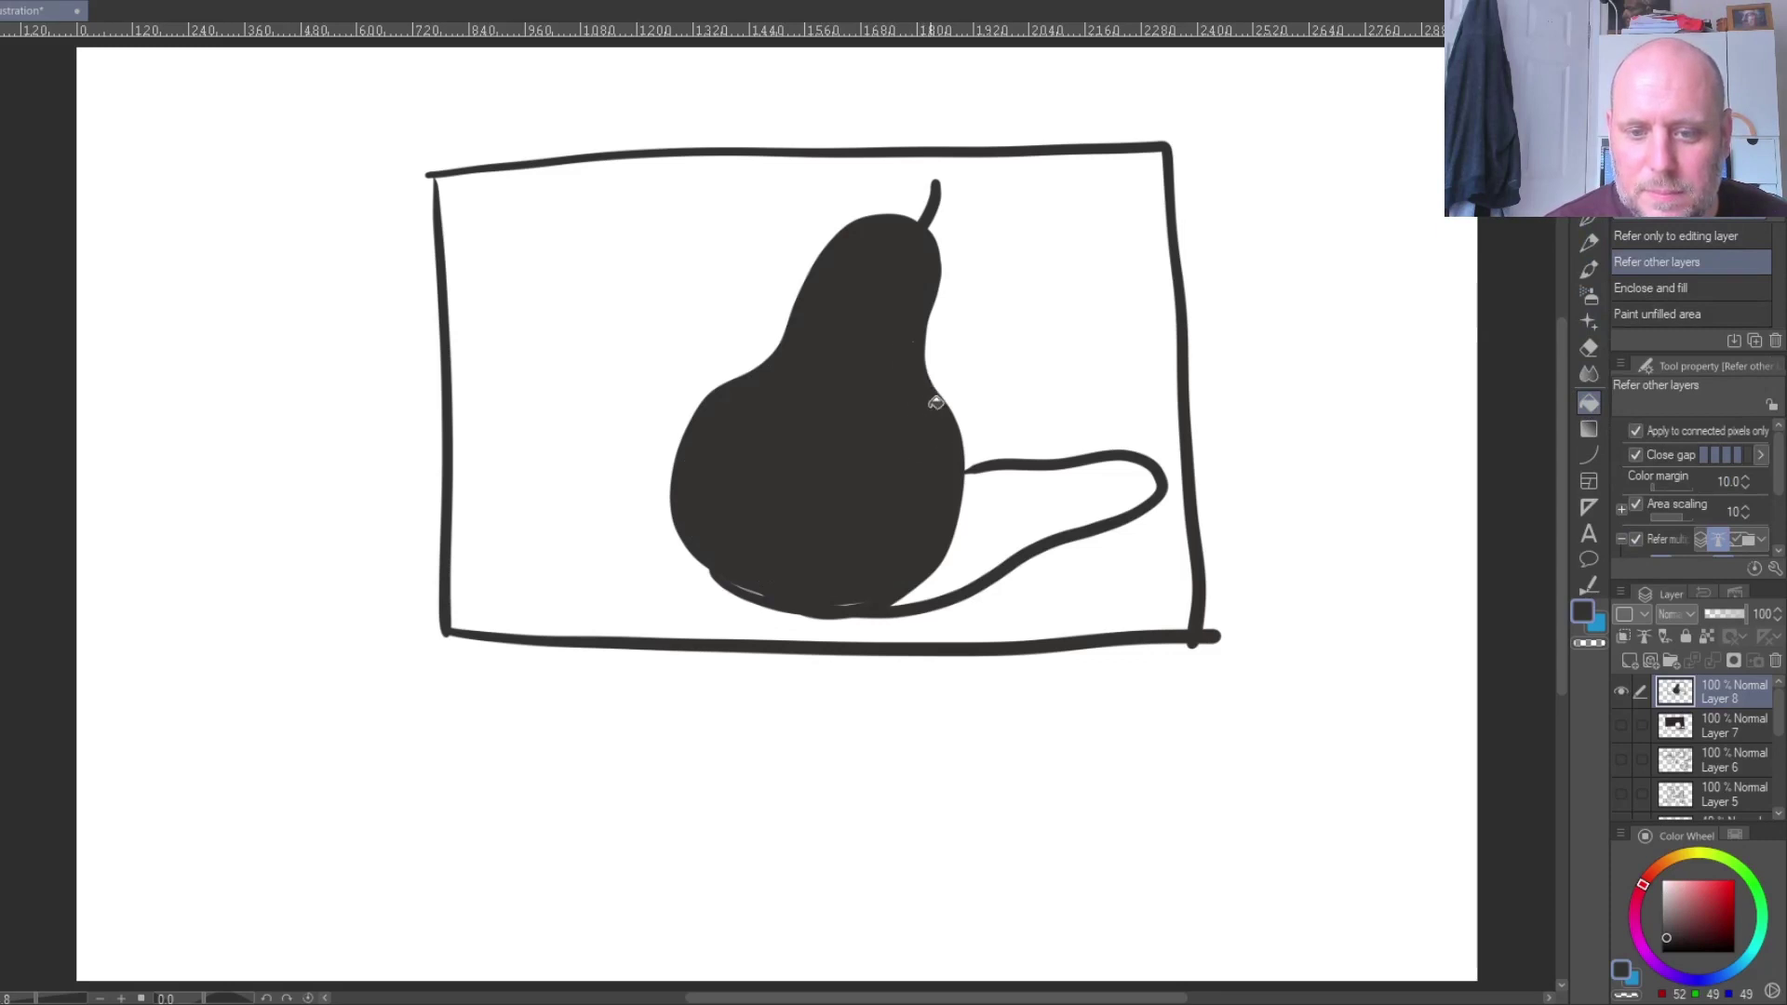
left_click(980, 538)
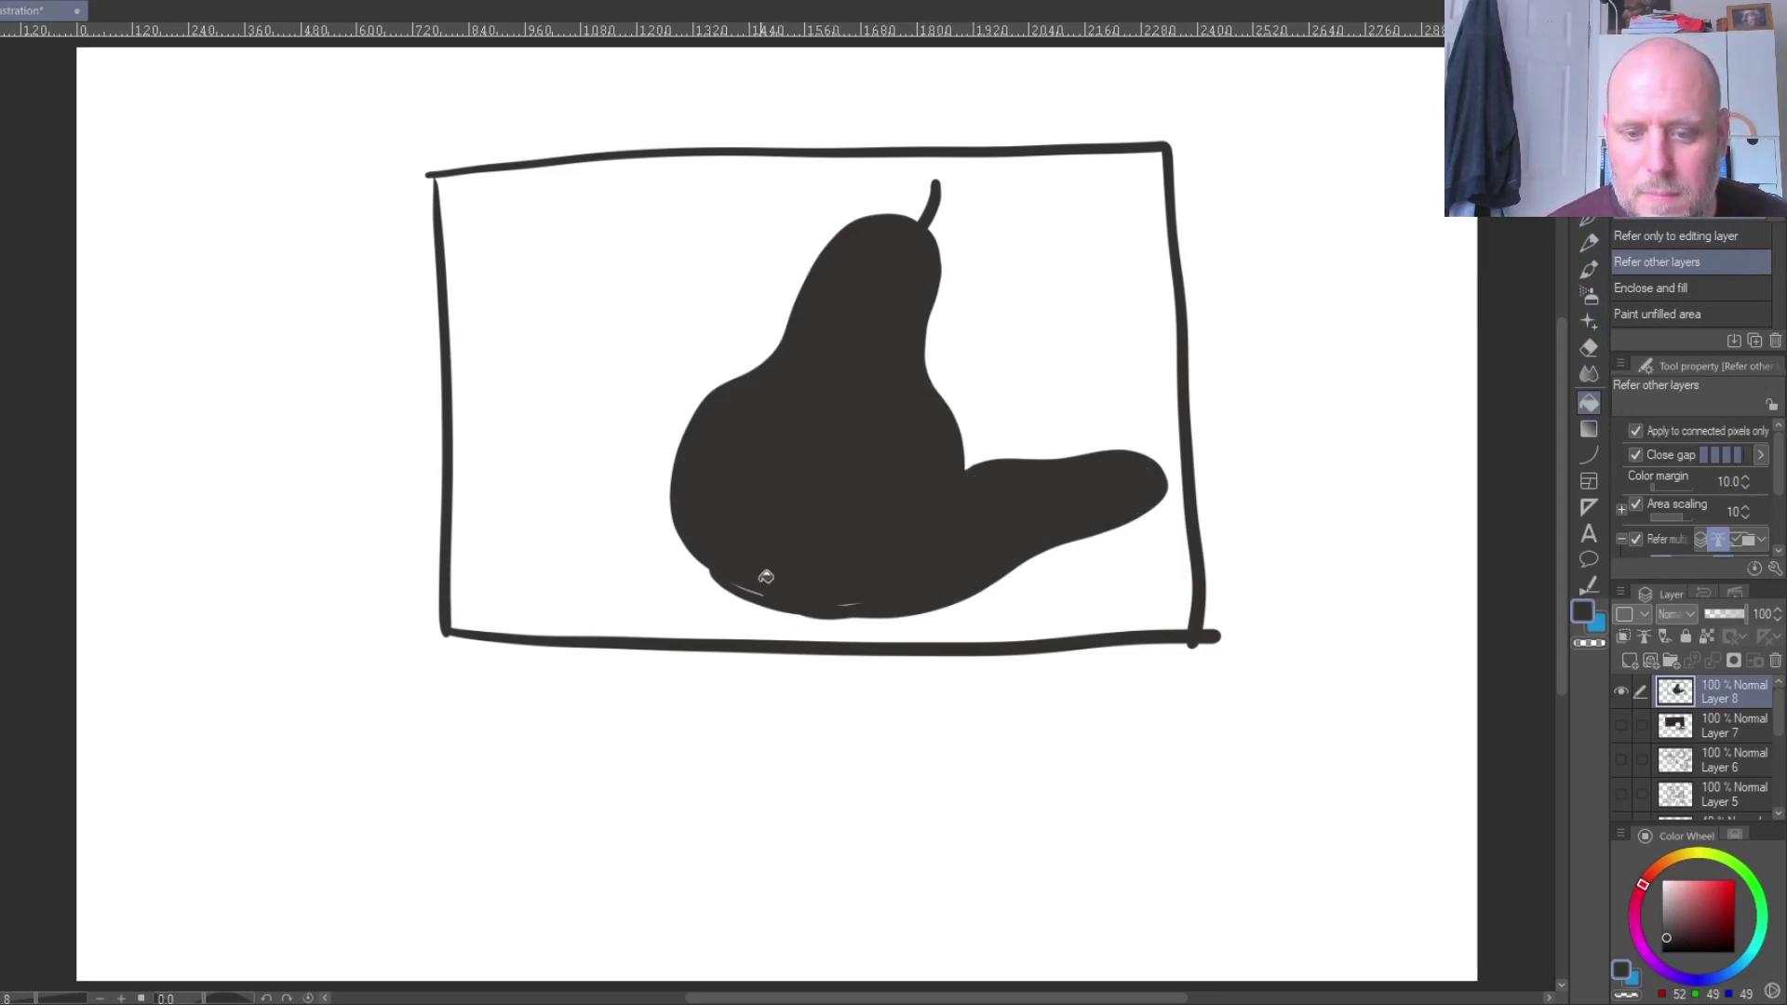
- Paint small highlights on the pear's neck and upper left body in pale grey, RGB 236, 225, 225, with the G-pen
left_click(1667, 892)
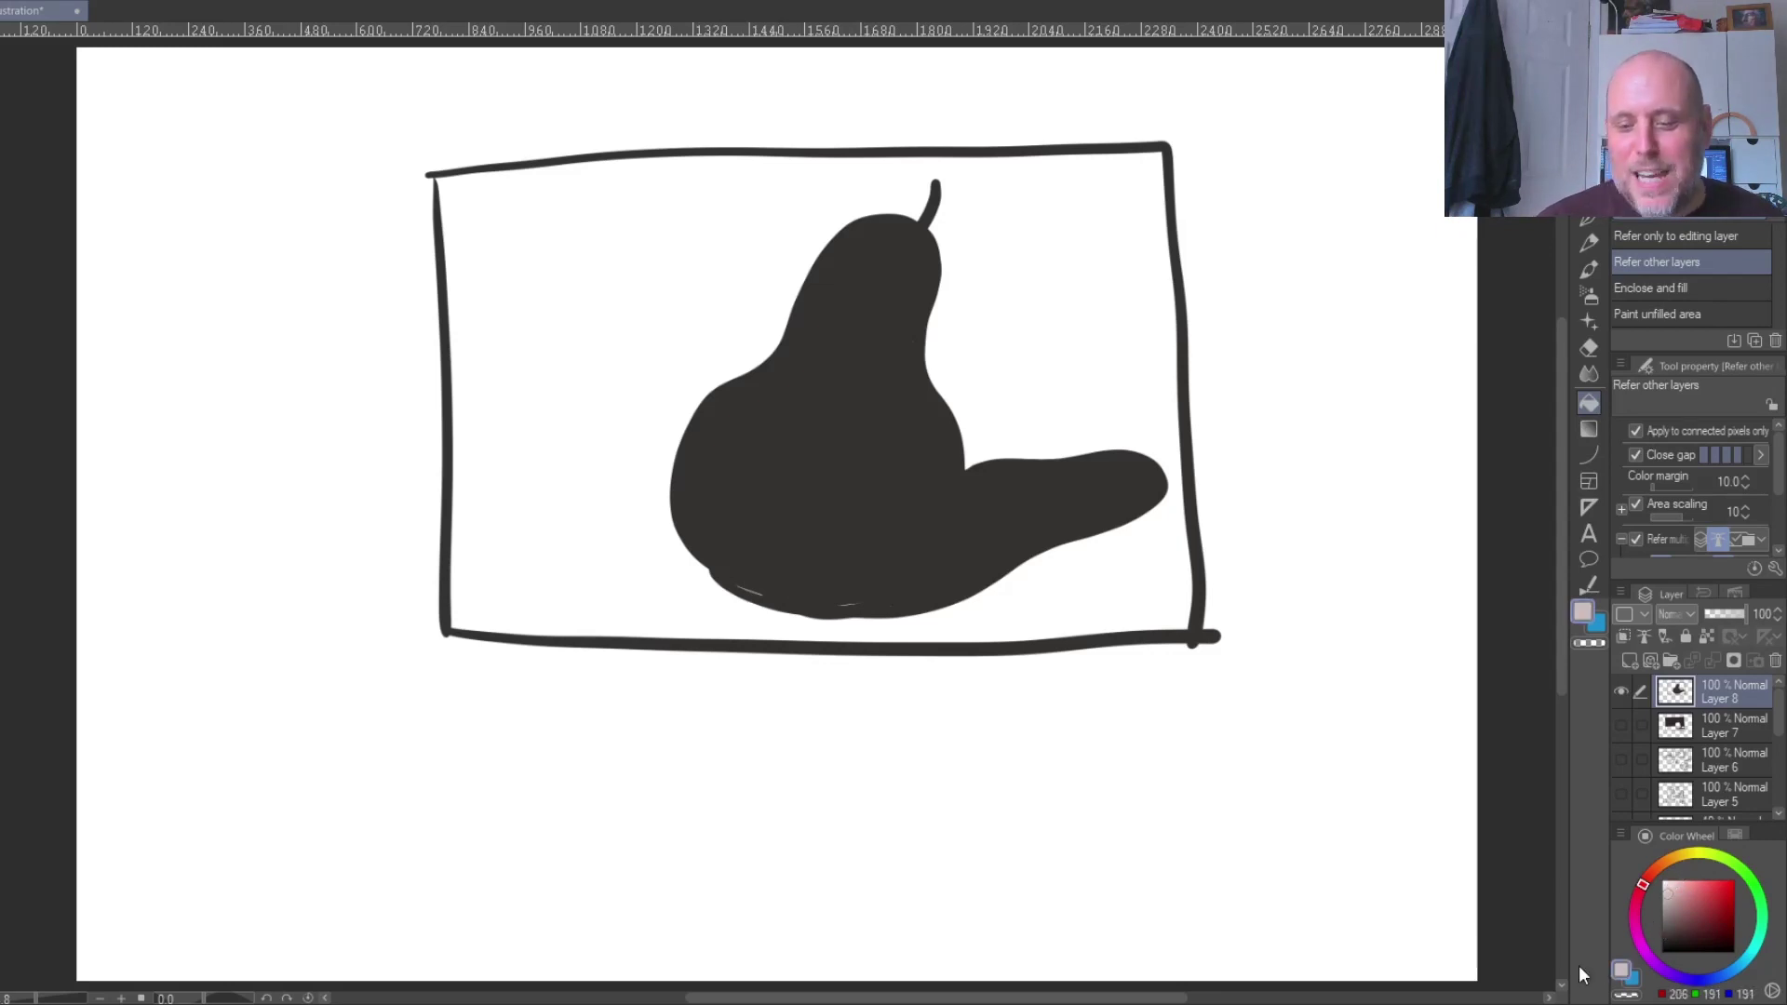
left_click(1671, 885)
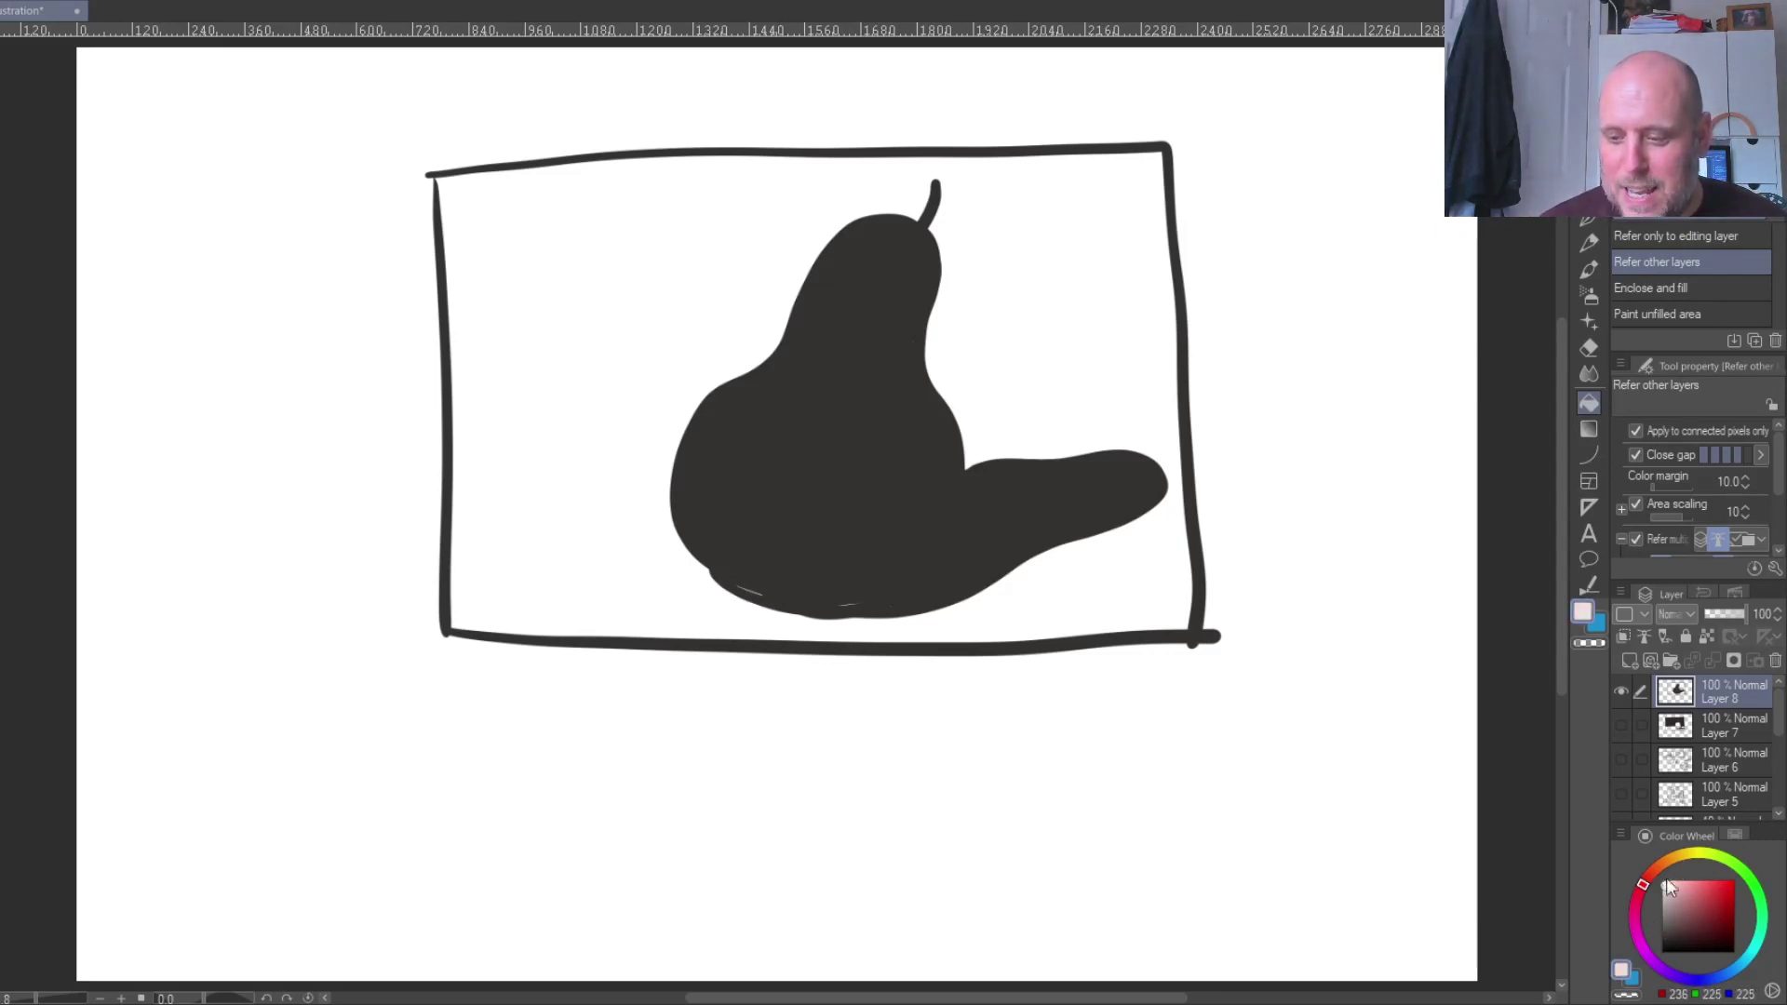
left_click(1584, 220)
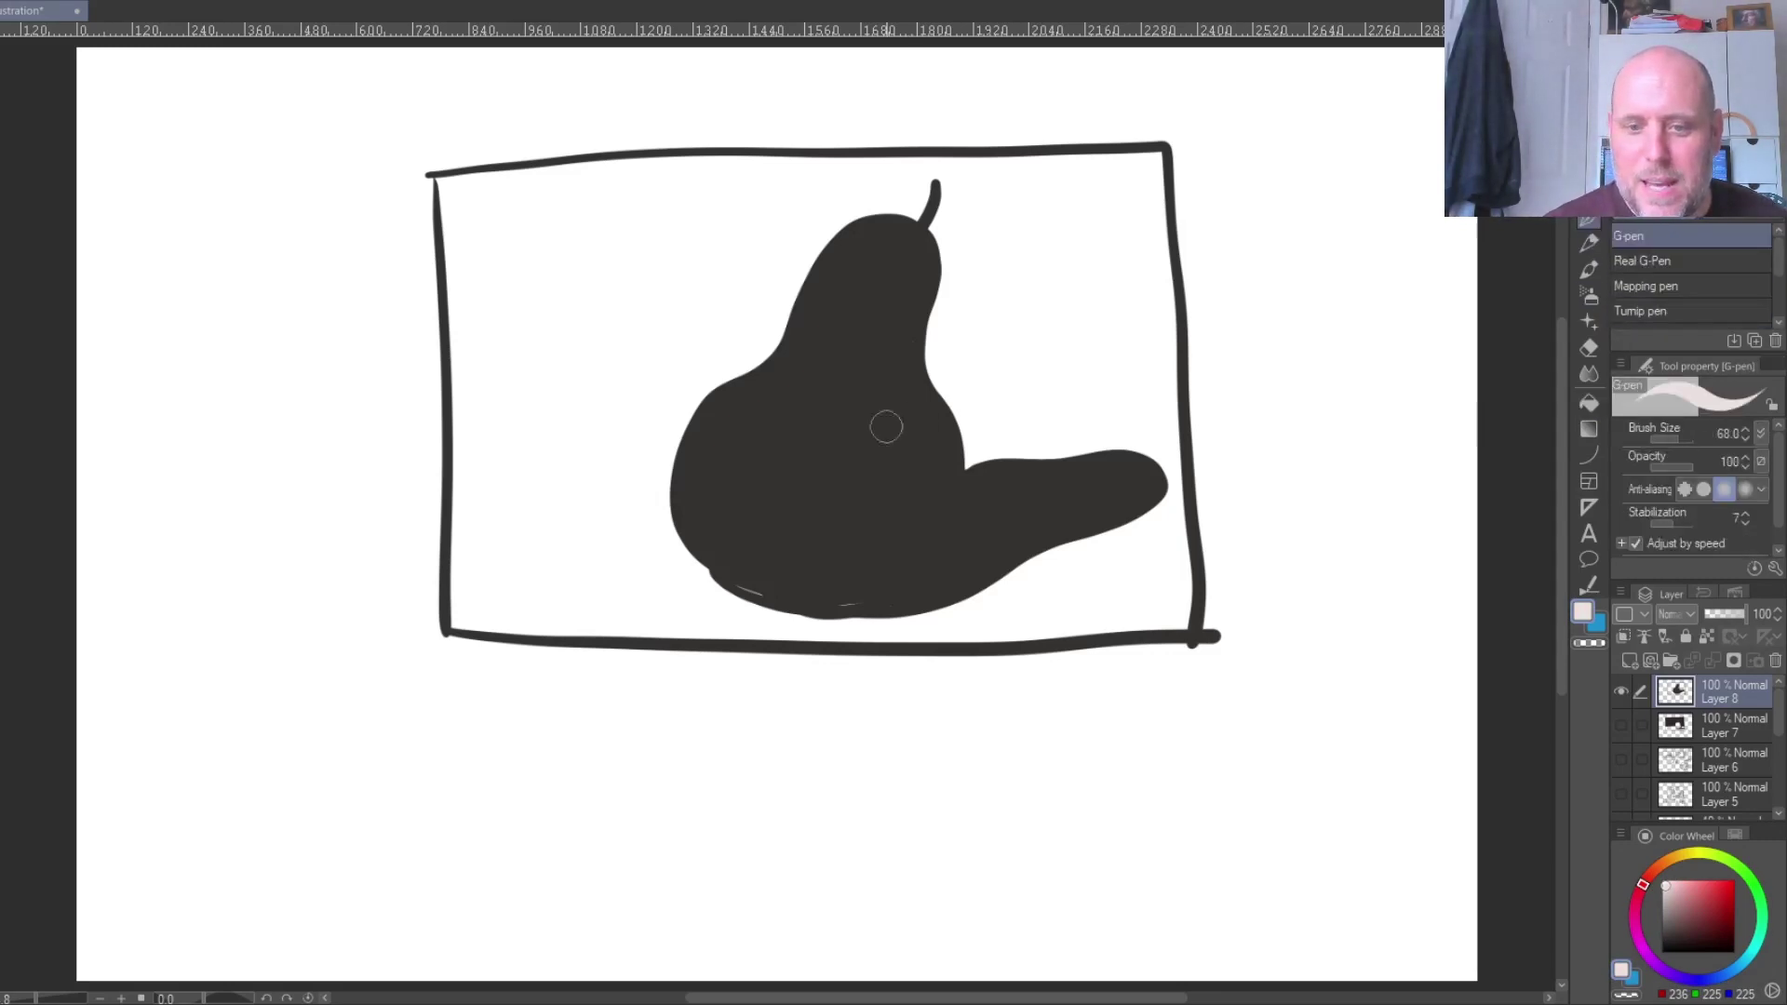
left_click_drag(773, 391, 744, 428)
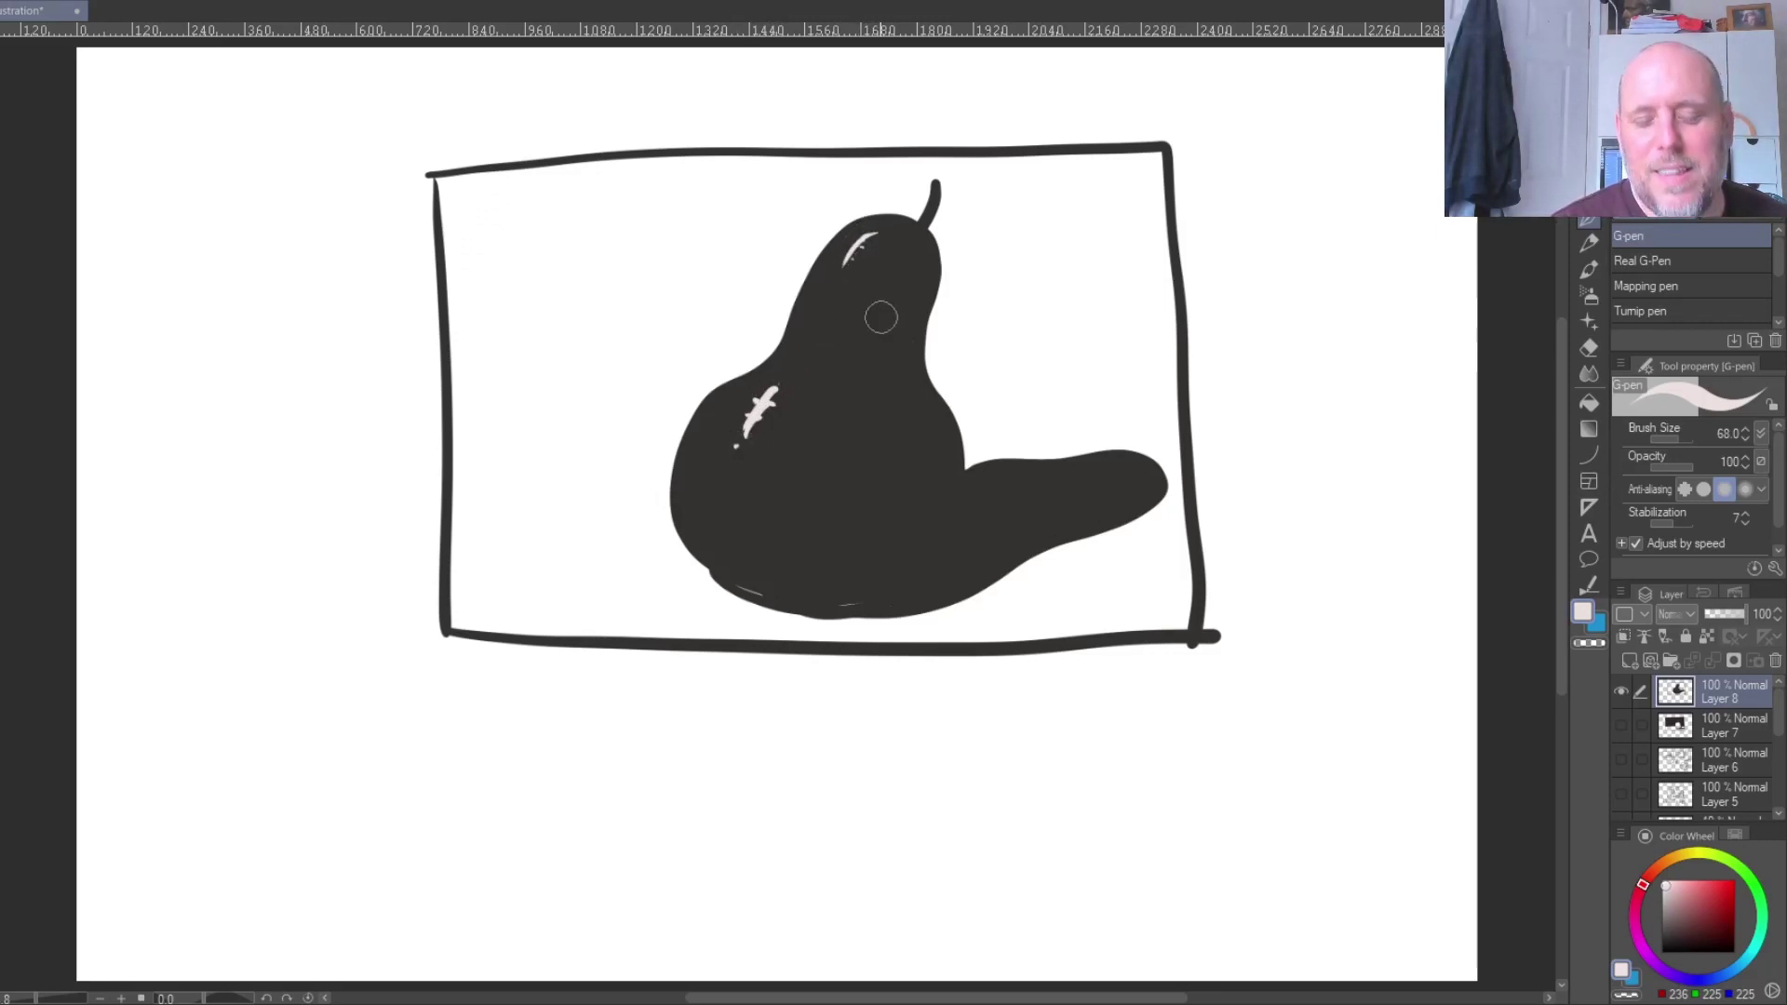
- Scatter short dark grey strokes, dots and a crossed mark over the ground on both sides of the pear, including a broken horizon line
left_click(796, 648, "alt")
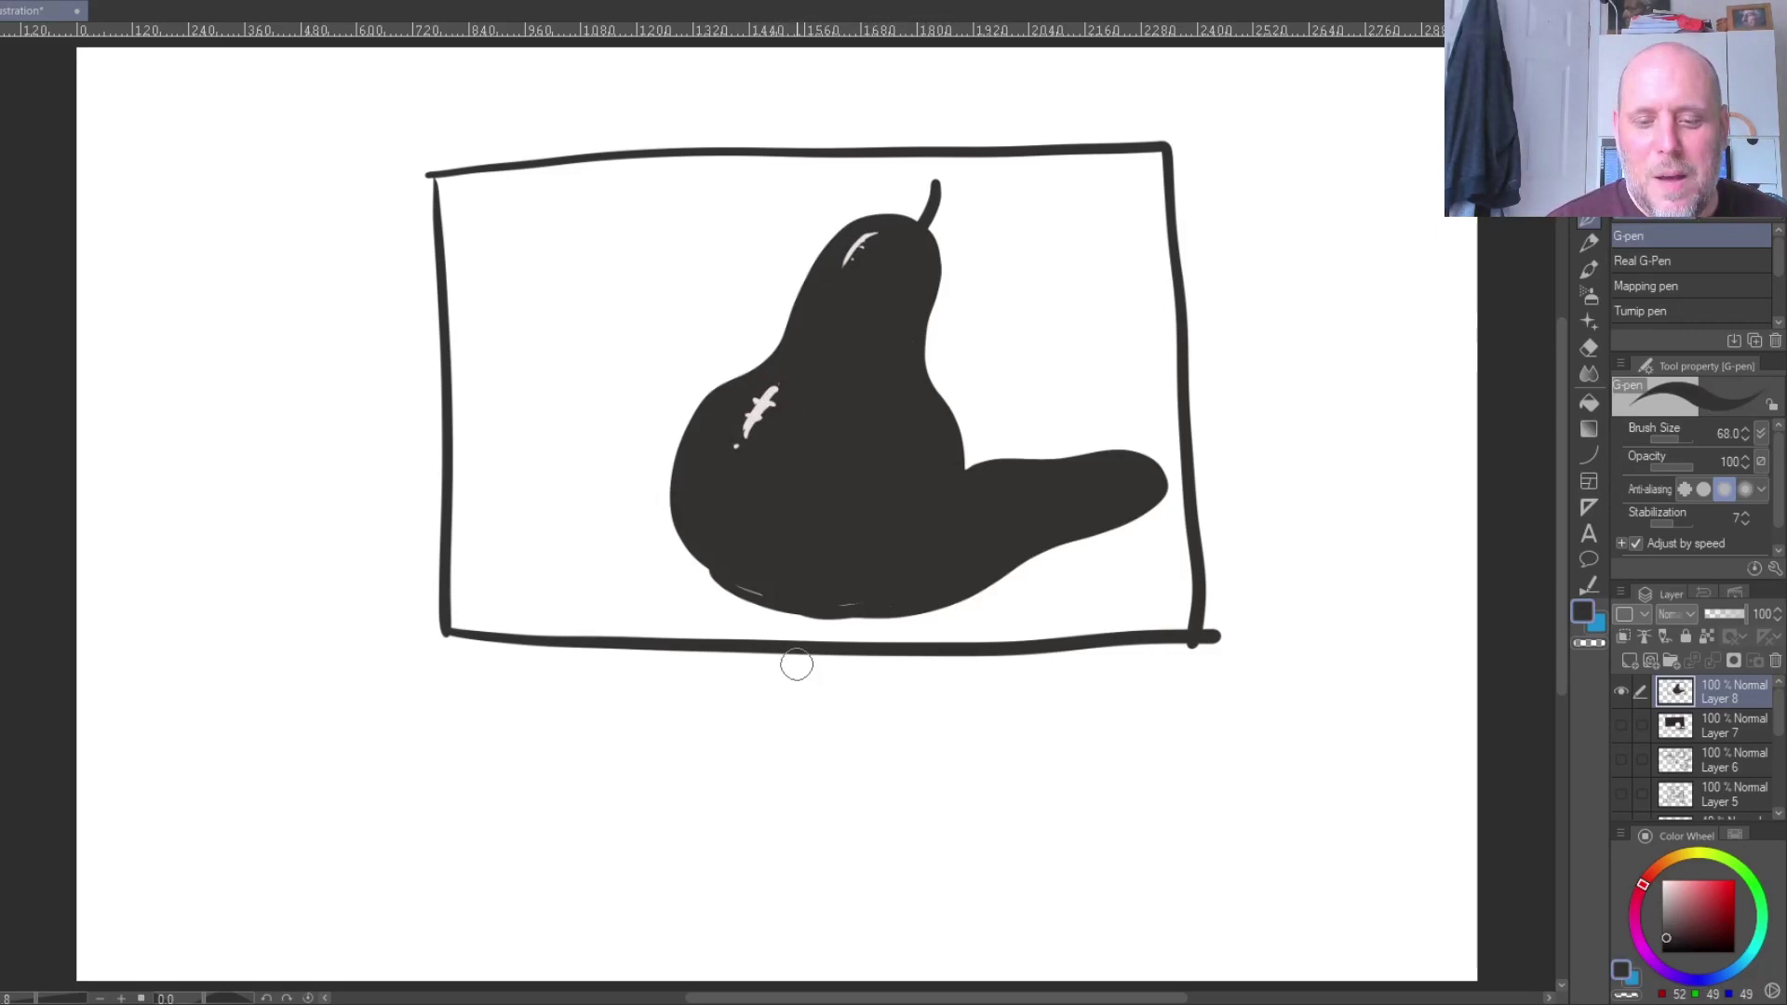
mouse_move(503, 551)
left_mouse_down()
mouse_move(556, 543)
mouse_move(630, 589)
mouse_move(598, 593)
left_mouse_up()
left_click(558, 564)
left_click(605, 551)
left_click_drag(463, 510, 592, 493)
left_click(1049, 589)
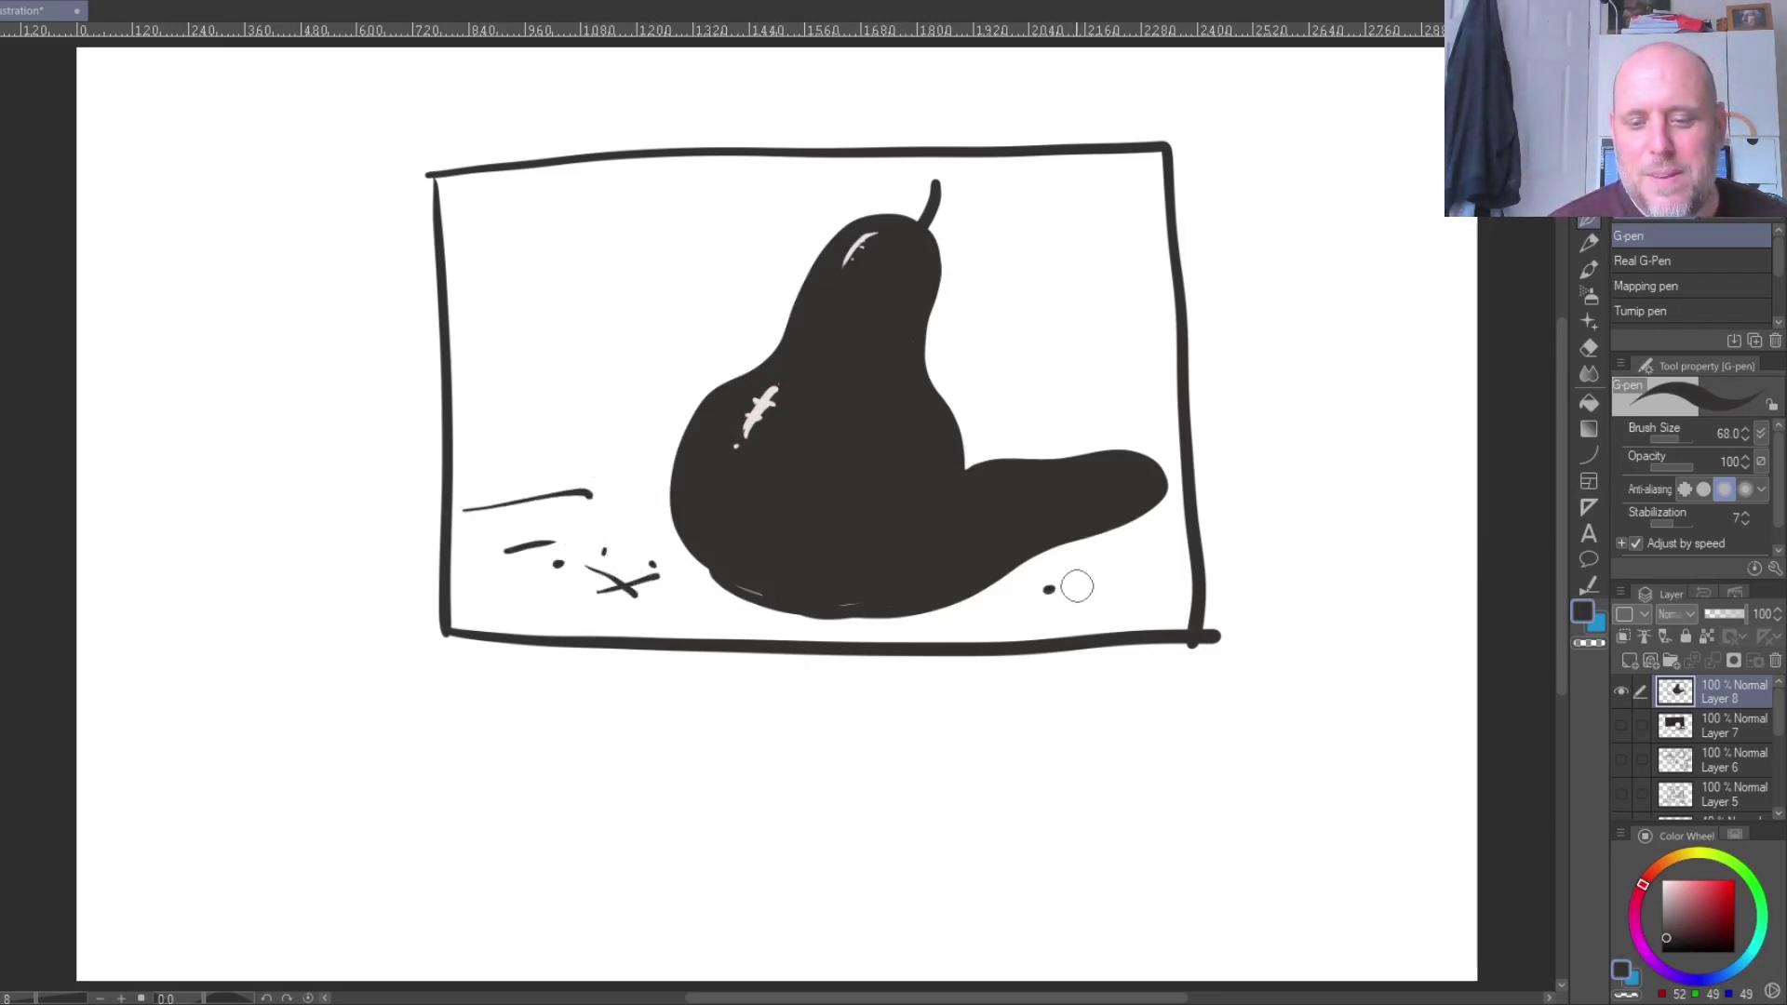
left_click_drag(977, 448, 993, 447)
left_click_drag(1054, 442, 1068, 438)
left_click_drag(1132, 434, 1154, 434)
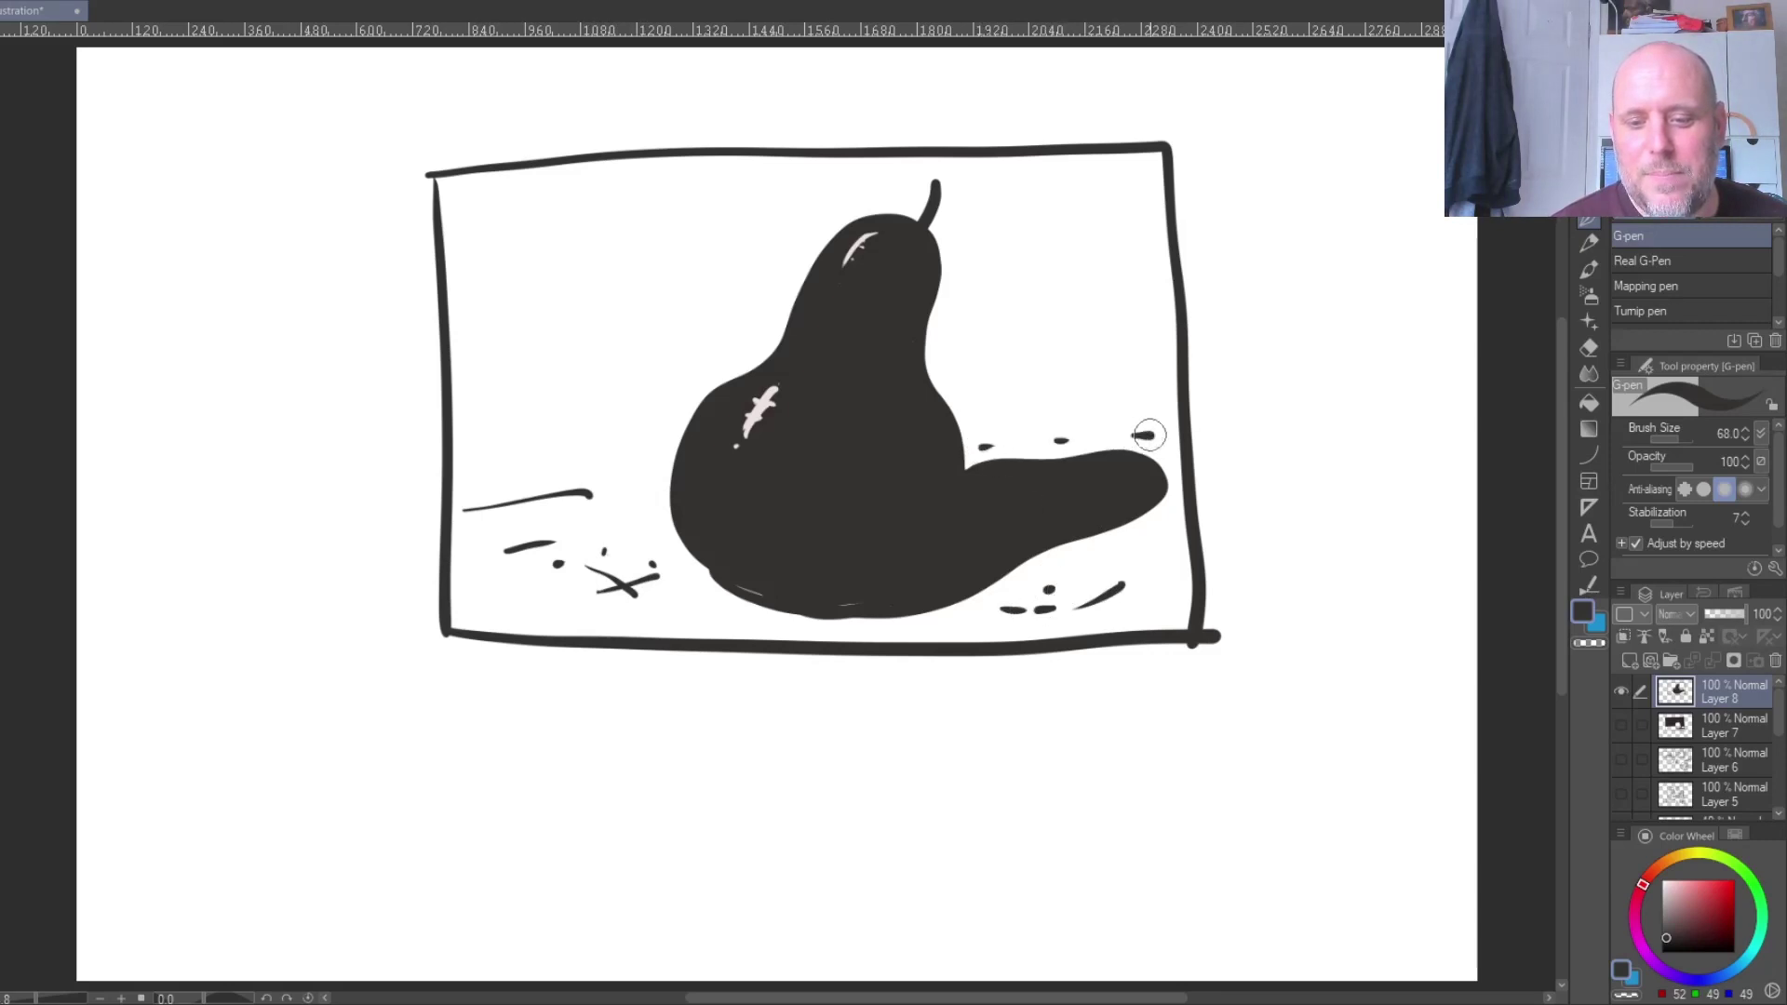
left_click_drag(468, 451, 508, 451)
left_click_drag(597, 440, 616, 439)
left_click_drag(636, 438, 651, 437)
left_click_drag(974, 429, 993, 428)
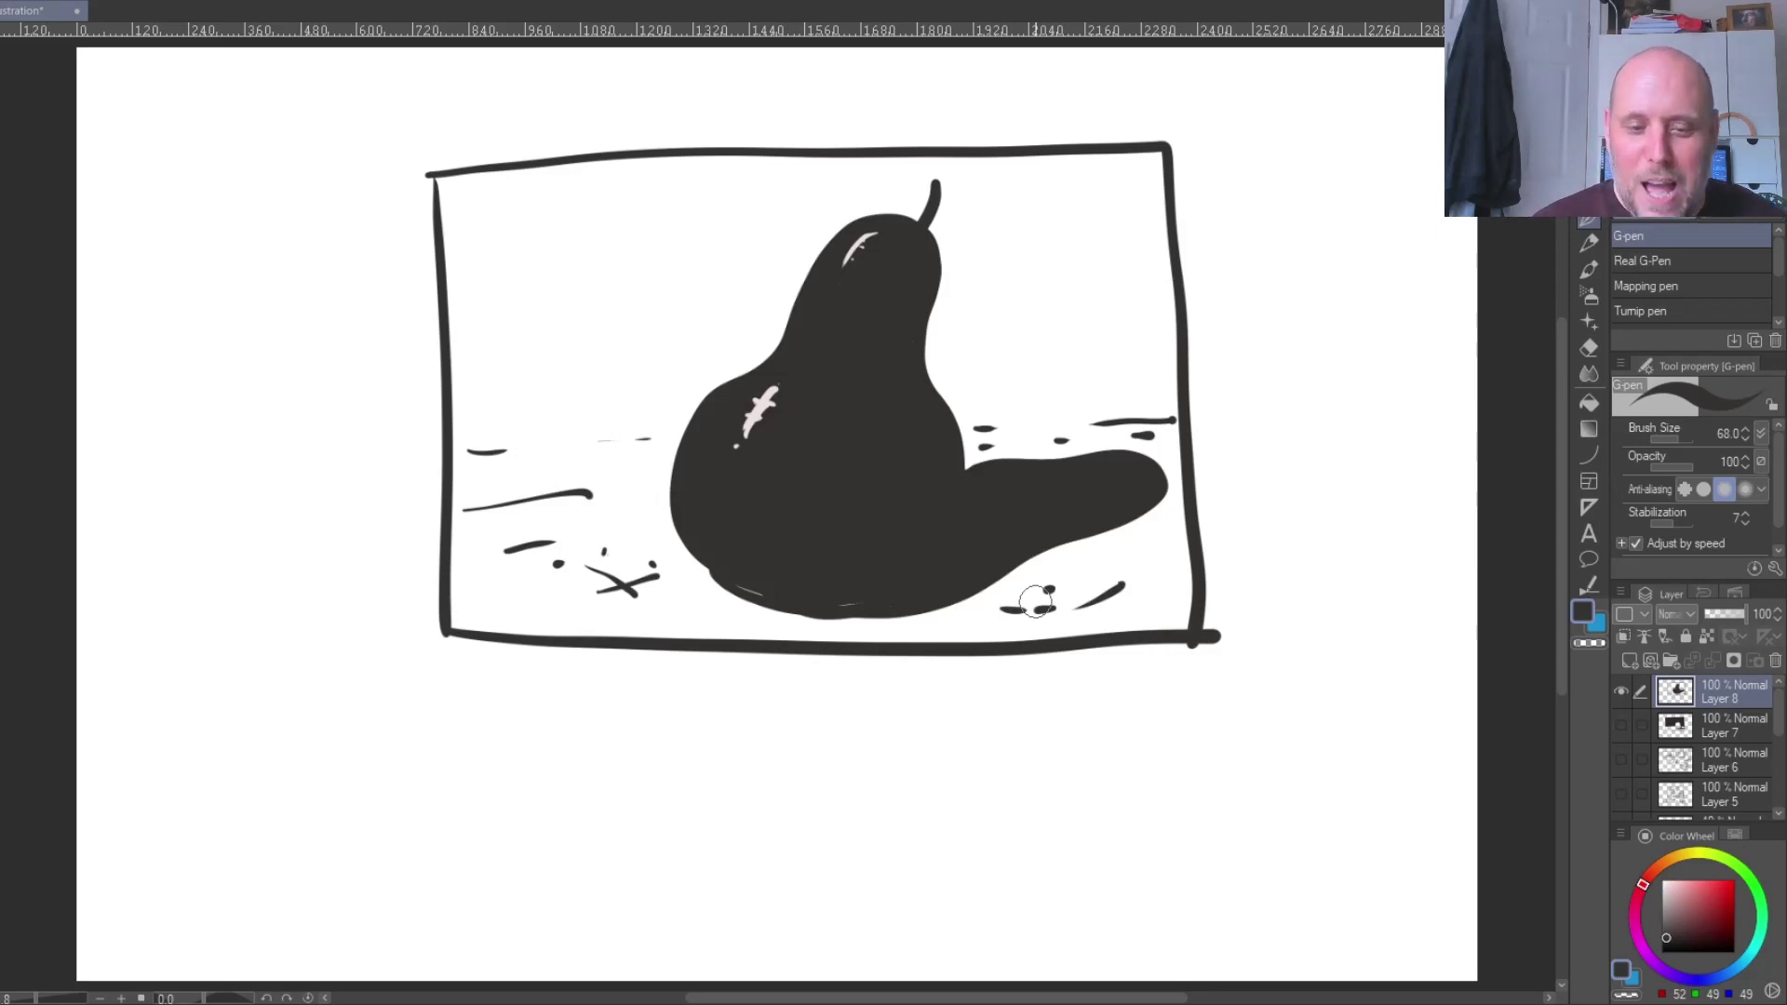
- Enlarge the G-pen's brush size
left_click_drag(1108, 521, 1247, 521)
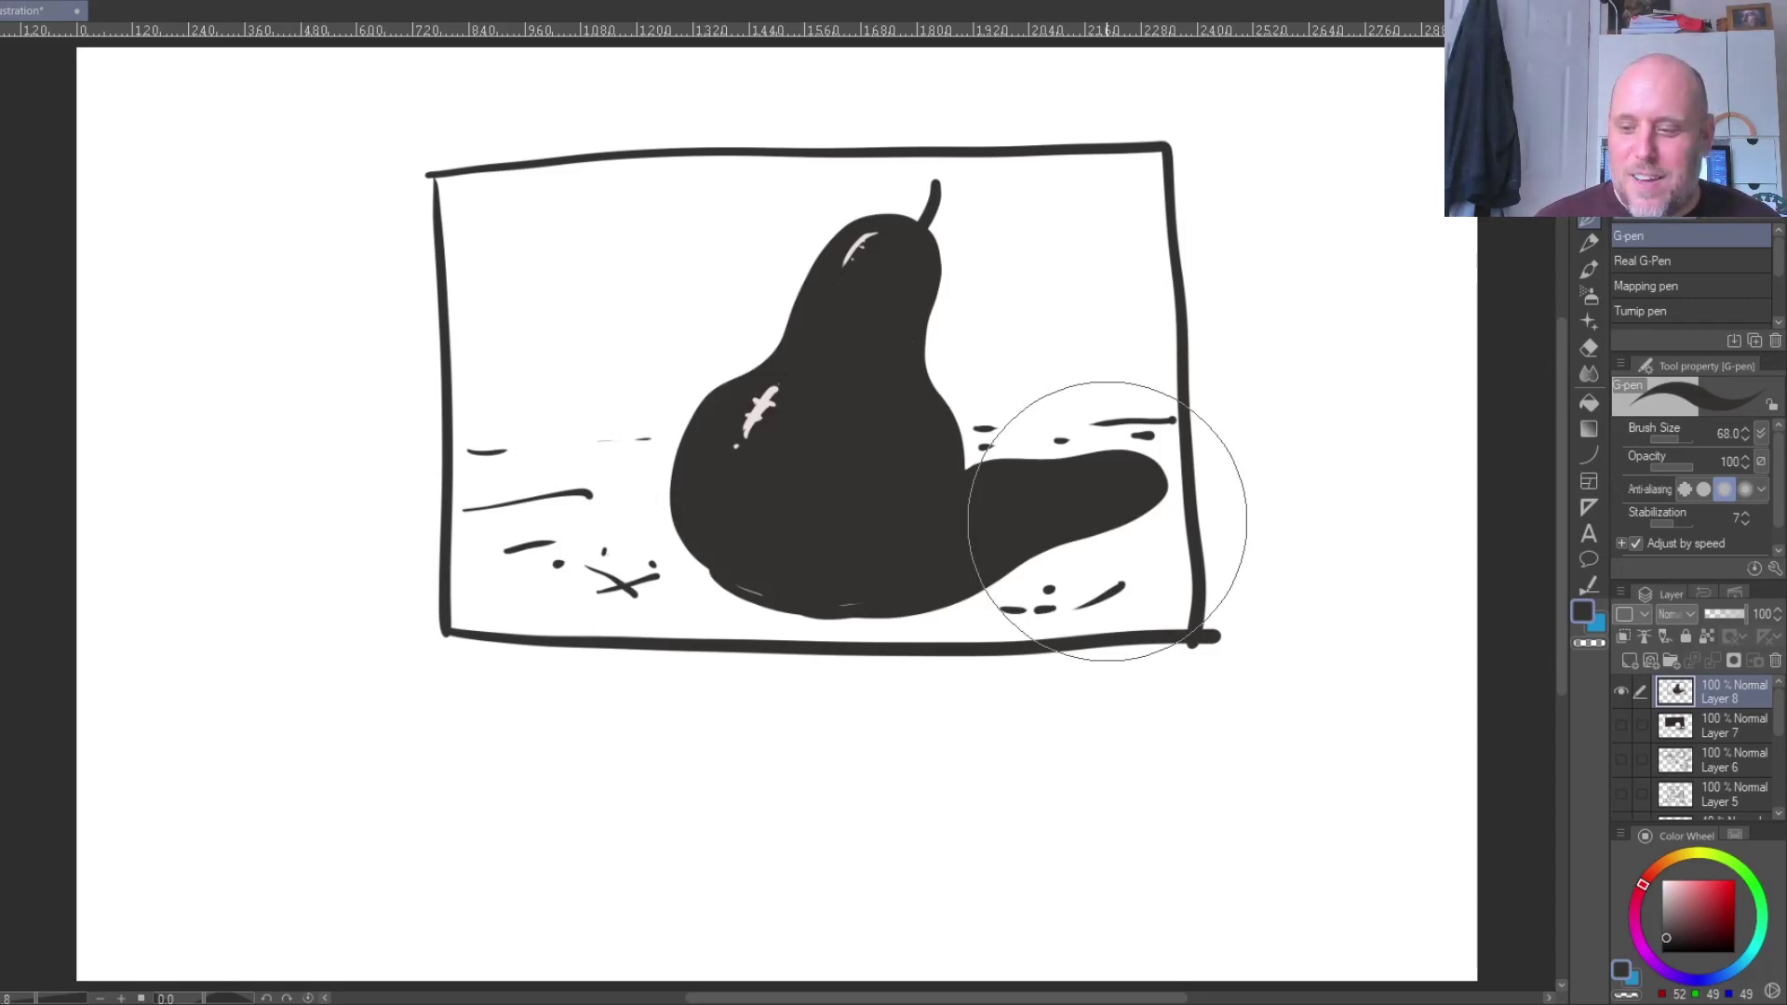
- Add a new layer, hide the black pear drawing's layer, and draw a large rectangular frame with the G-pen
left_click(1627, 660)
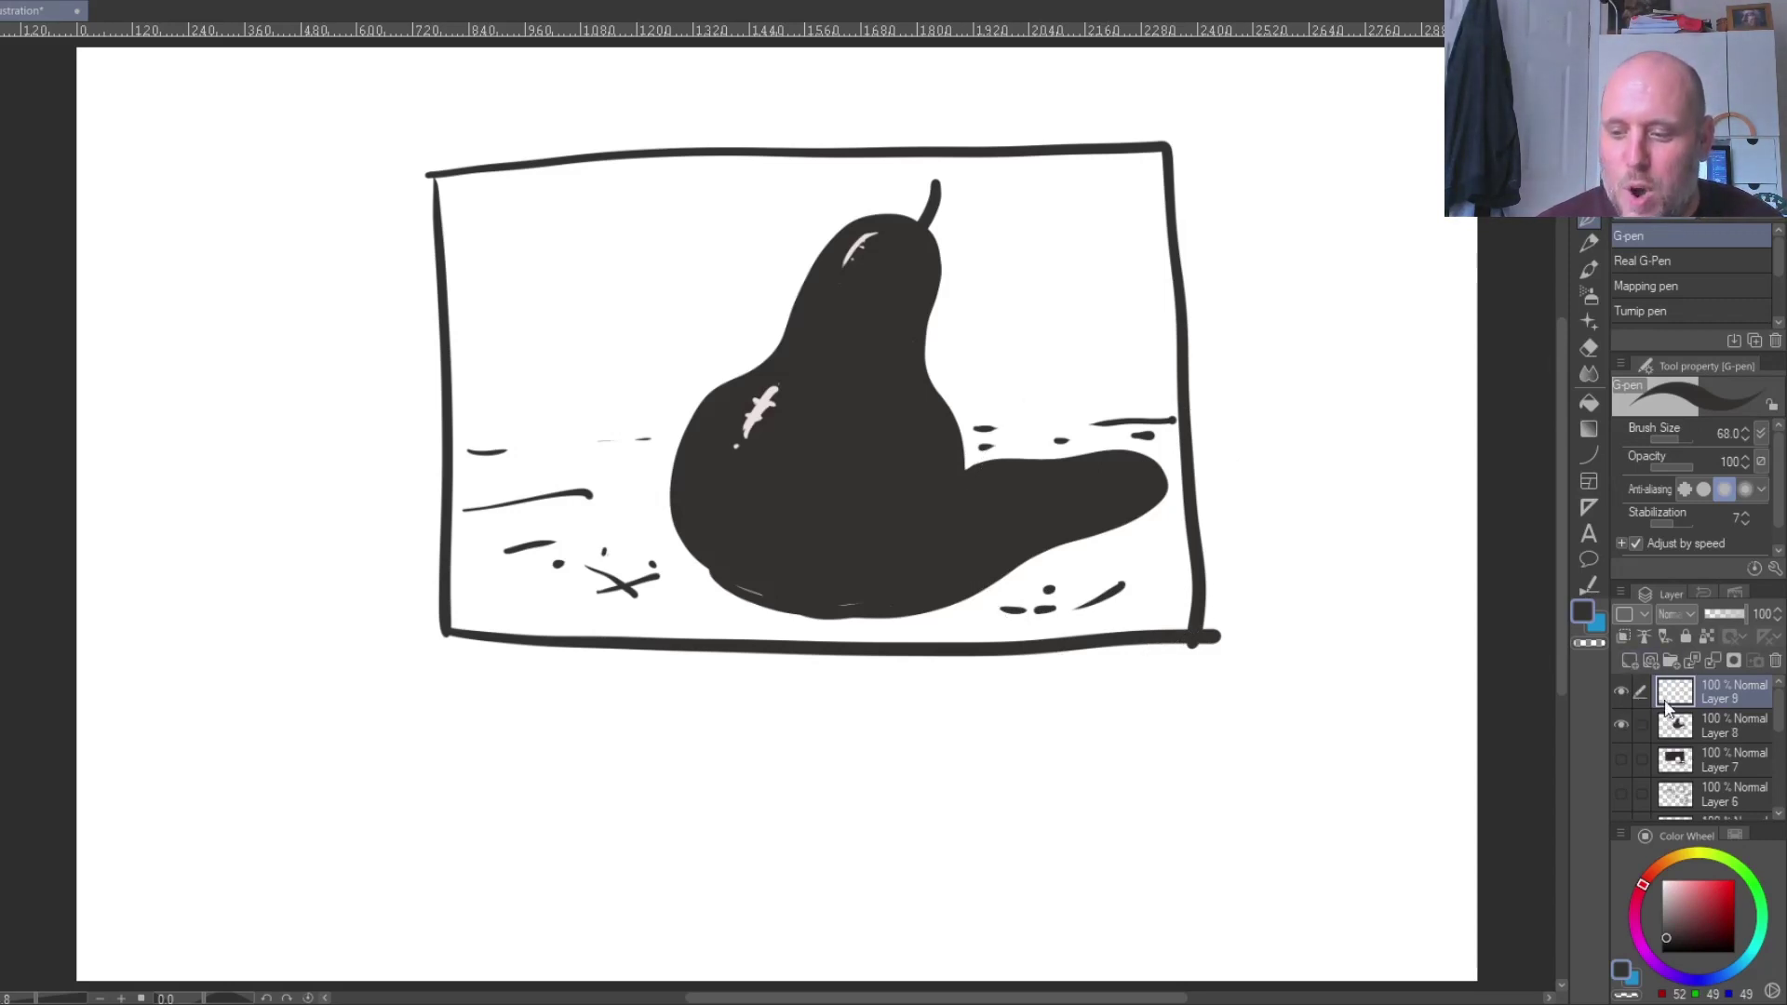
left_click(1621, 724)
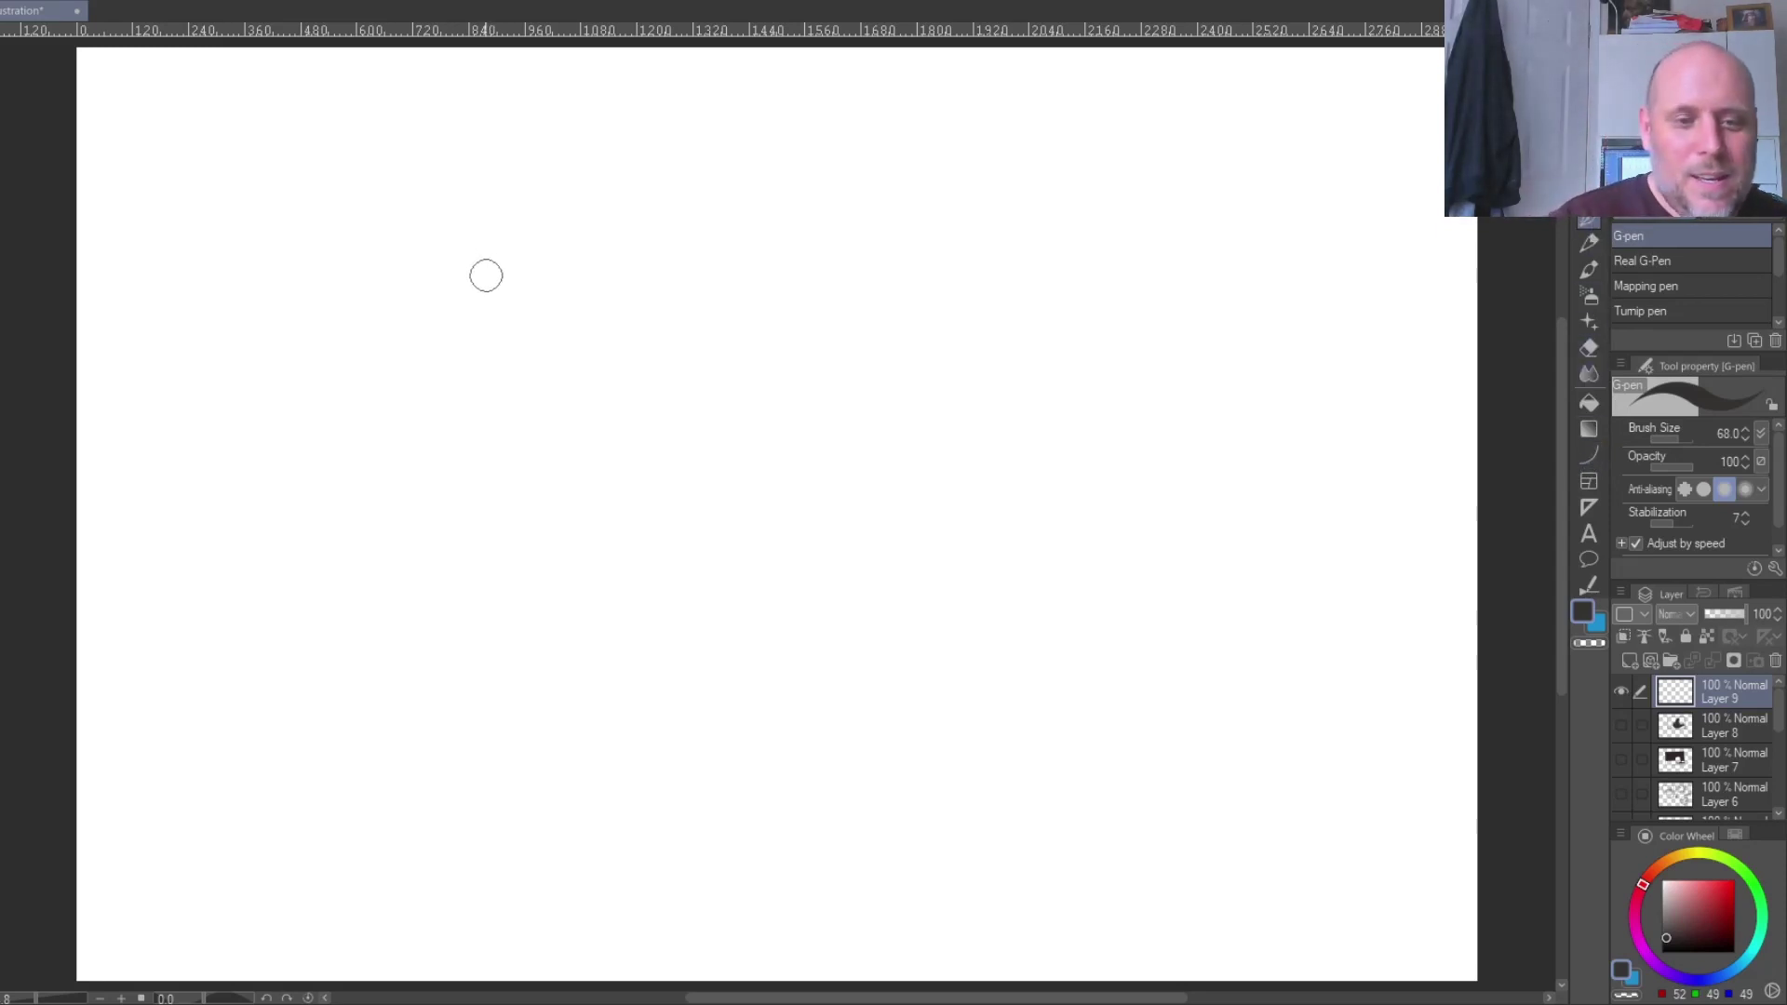
mouse_move(452, 177)
left_mouse_down()
mouse_move(438, 662)
mouse_move(612, 172)
mouse_move(1192, 182)
mouse_move(1181, 661)
left_mouse_up()
left_click_drag(444, 663, 1212, 668)
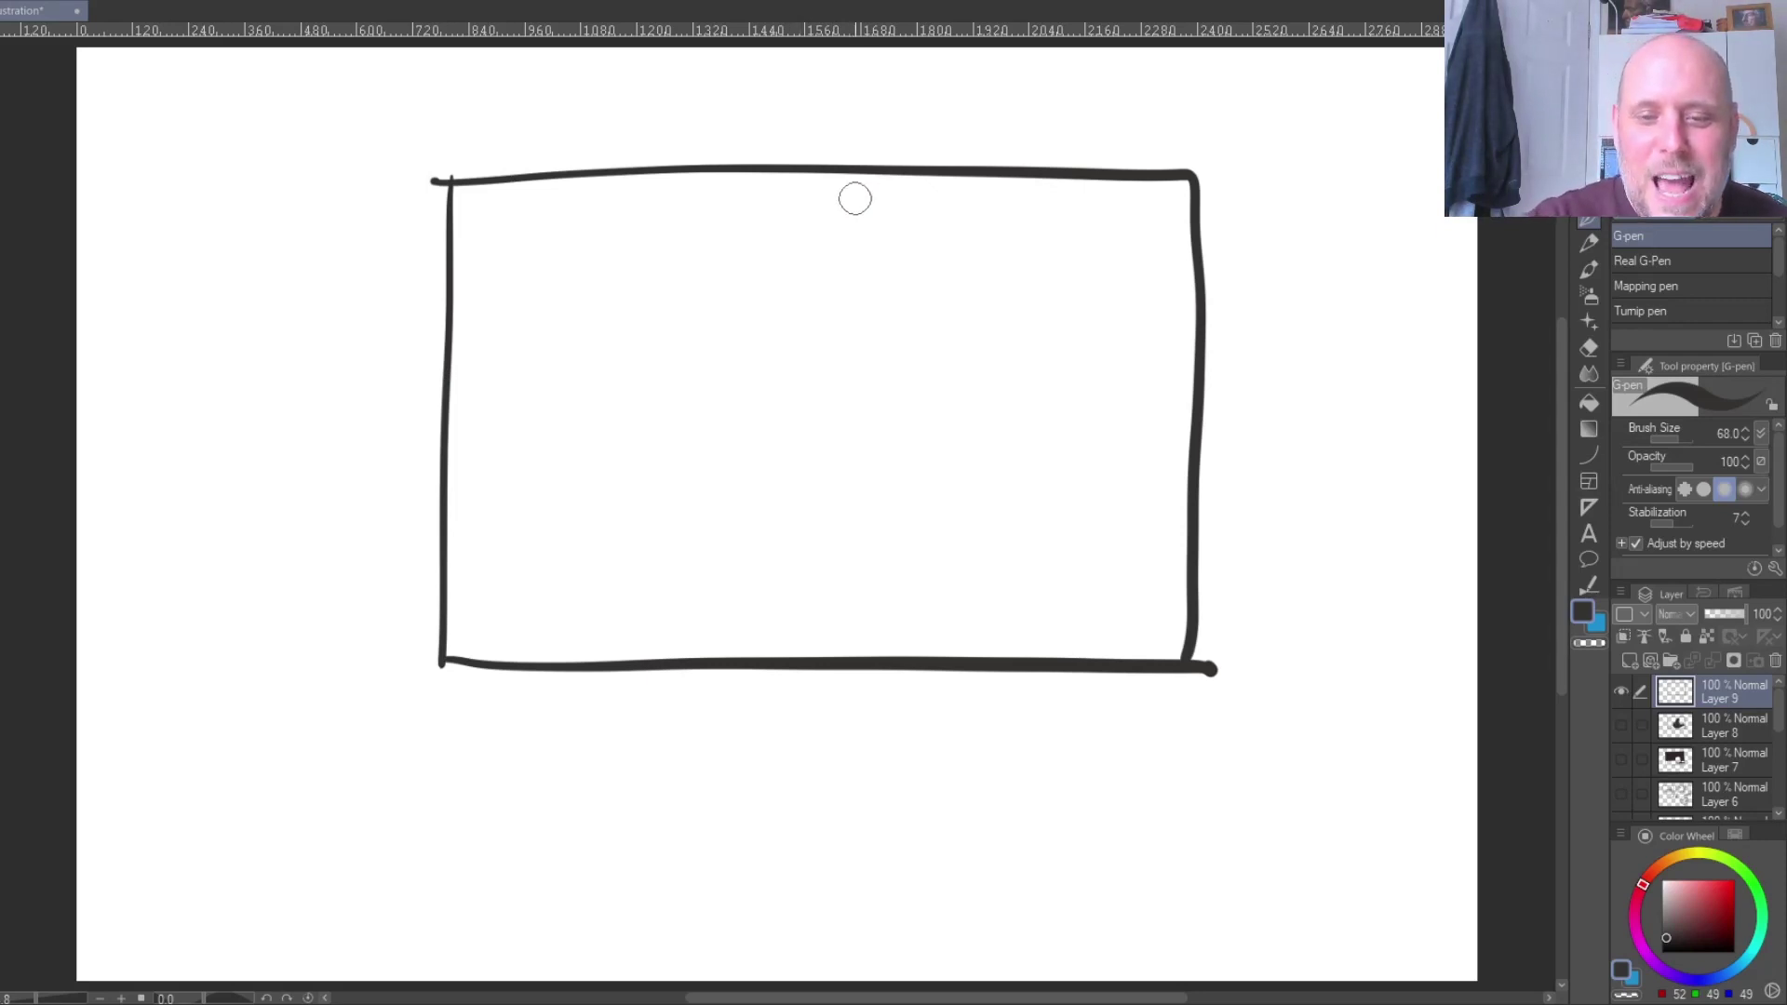
- Divide the frame into one half and two stacked quarters, and fill the large half with dark grey
left_click_drag(857, 170, 856, 656)
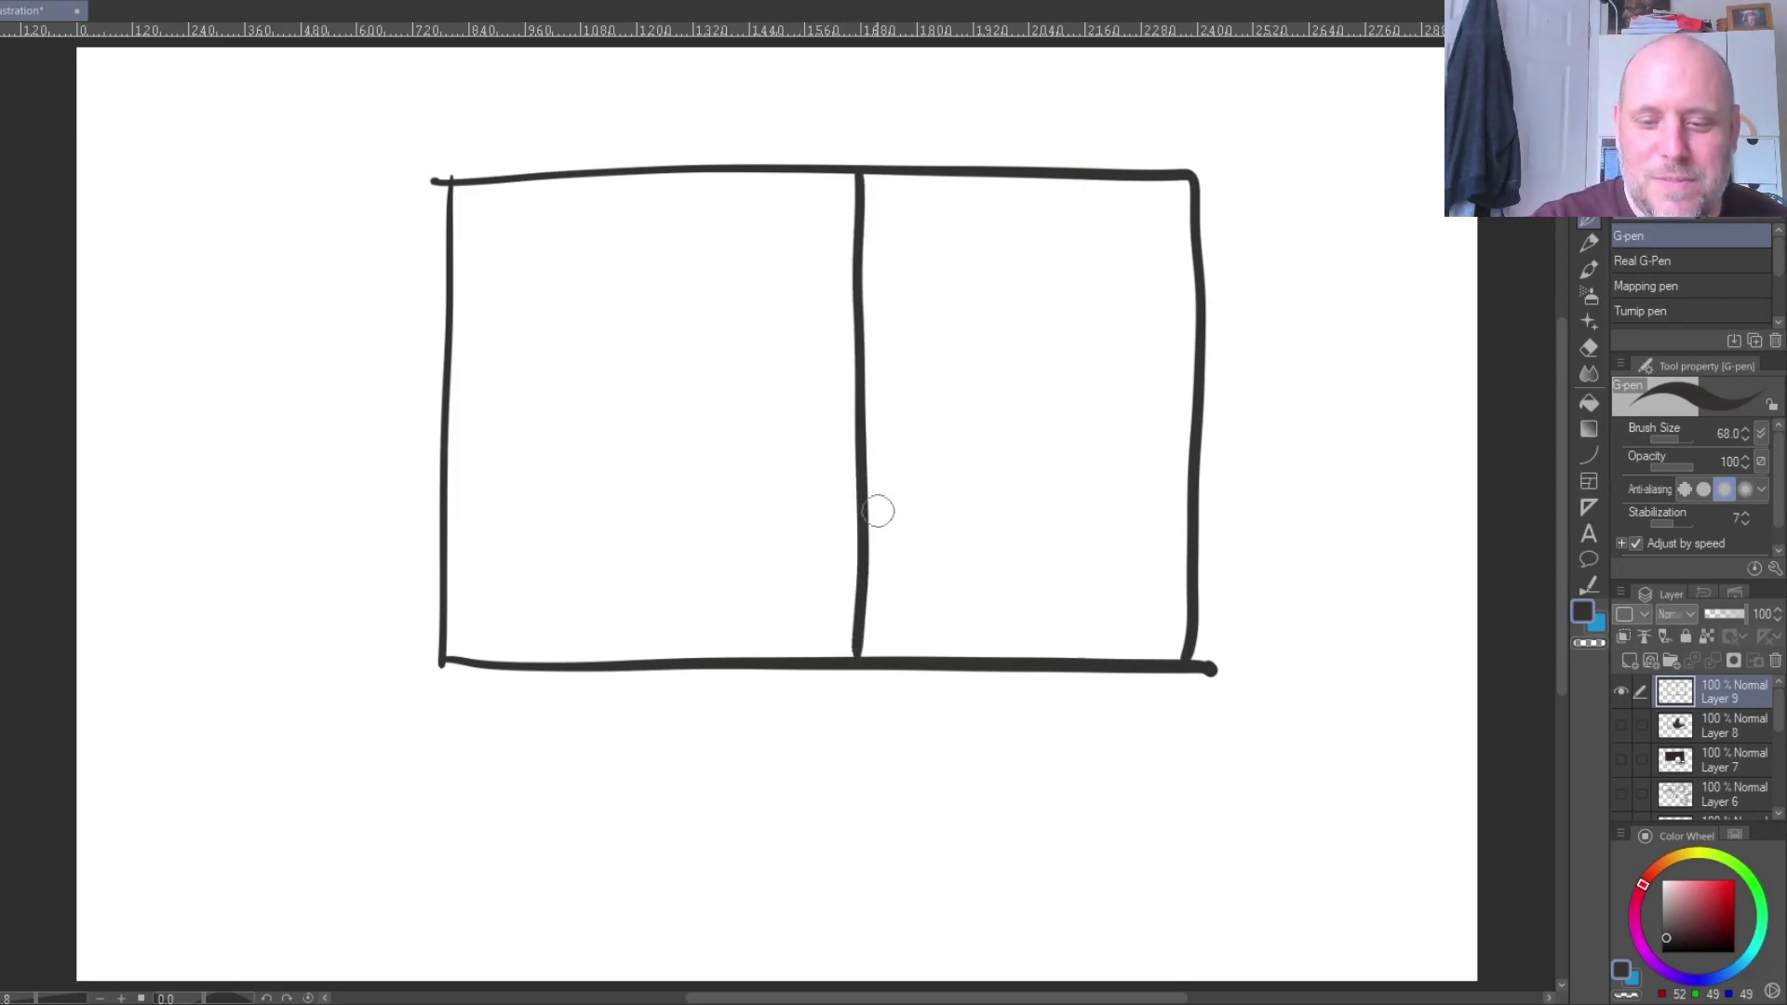
left_click_drag(858, 410, 1209, 410)
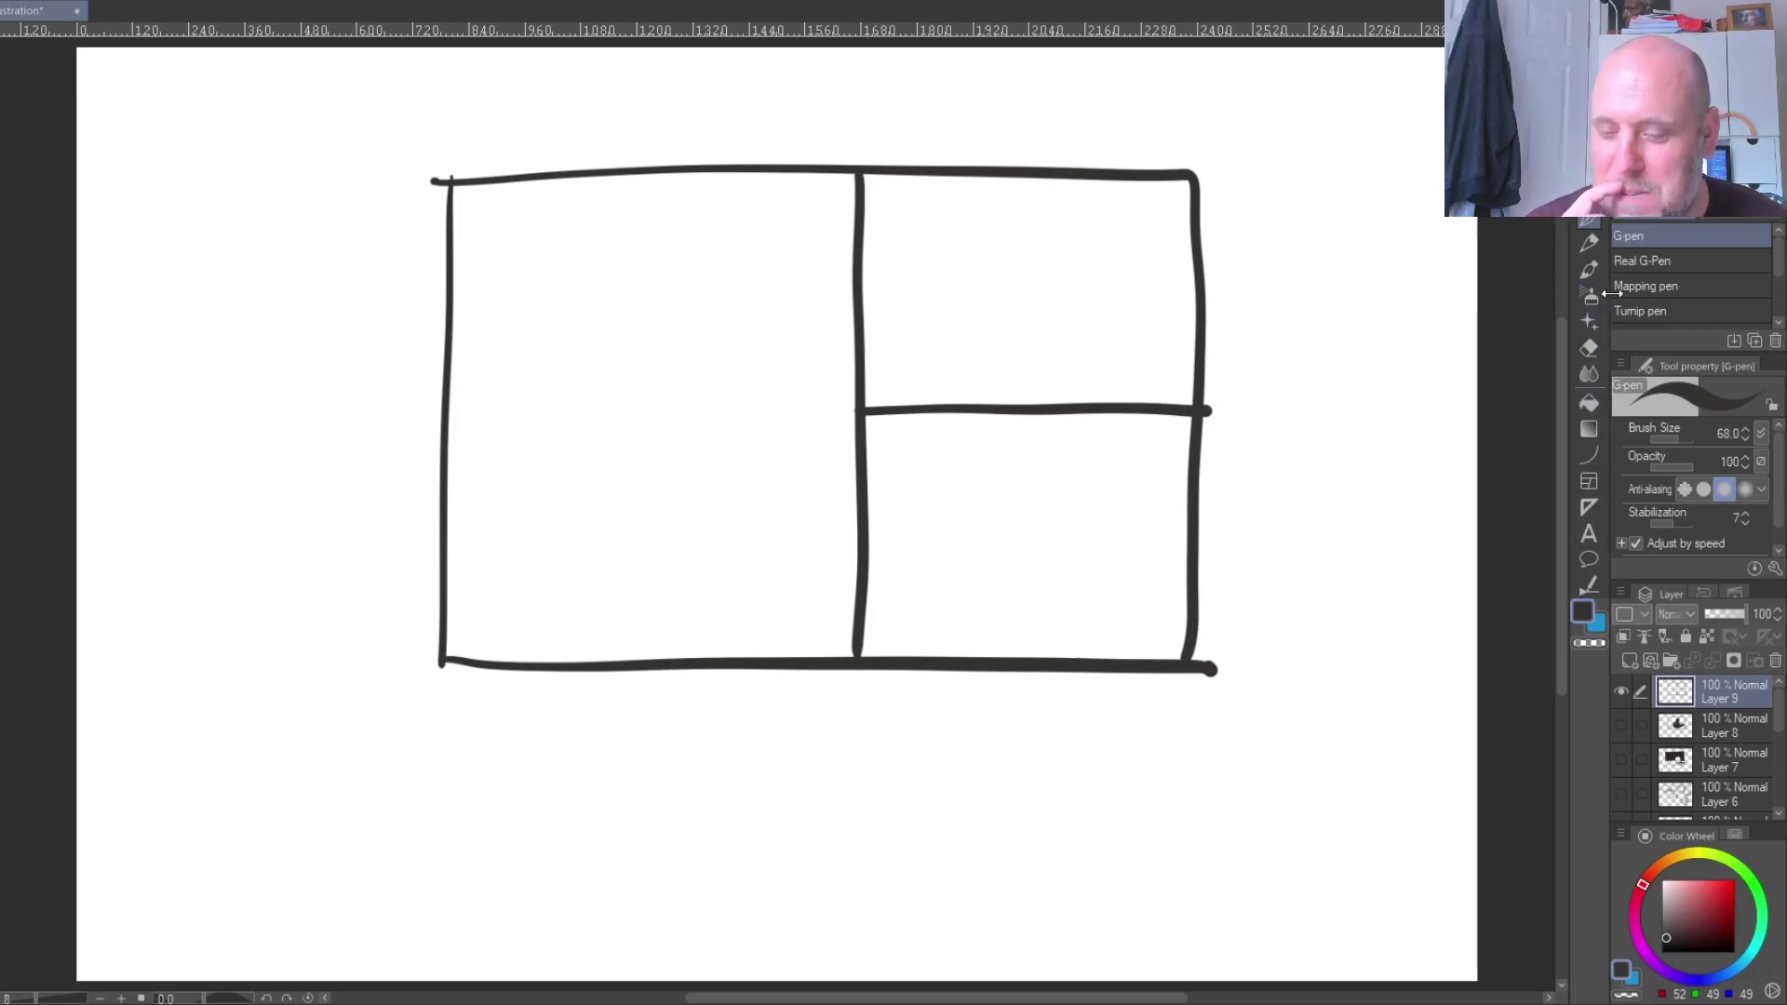
left_click(1586, 402)
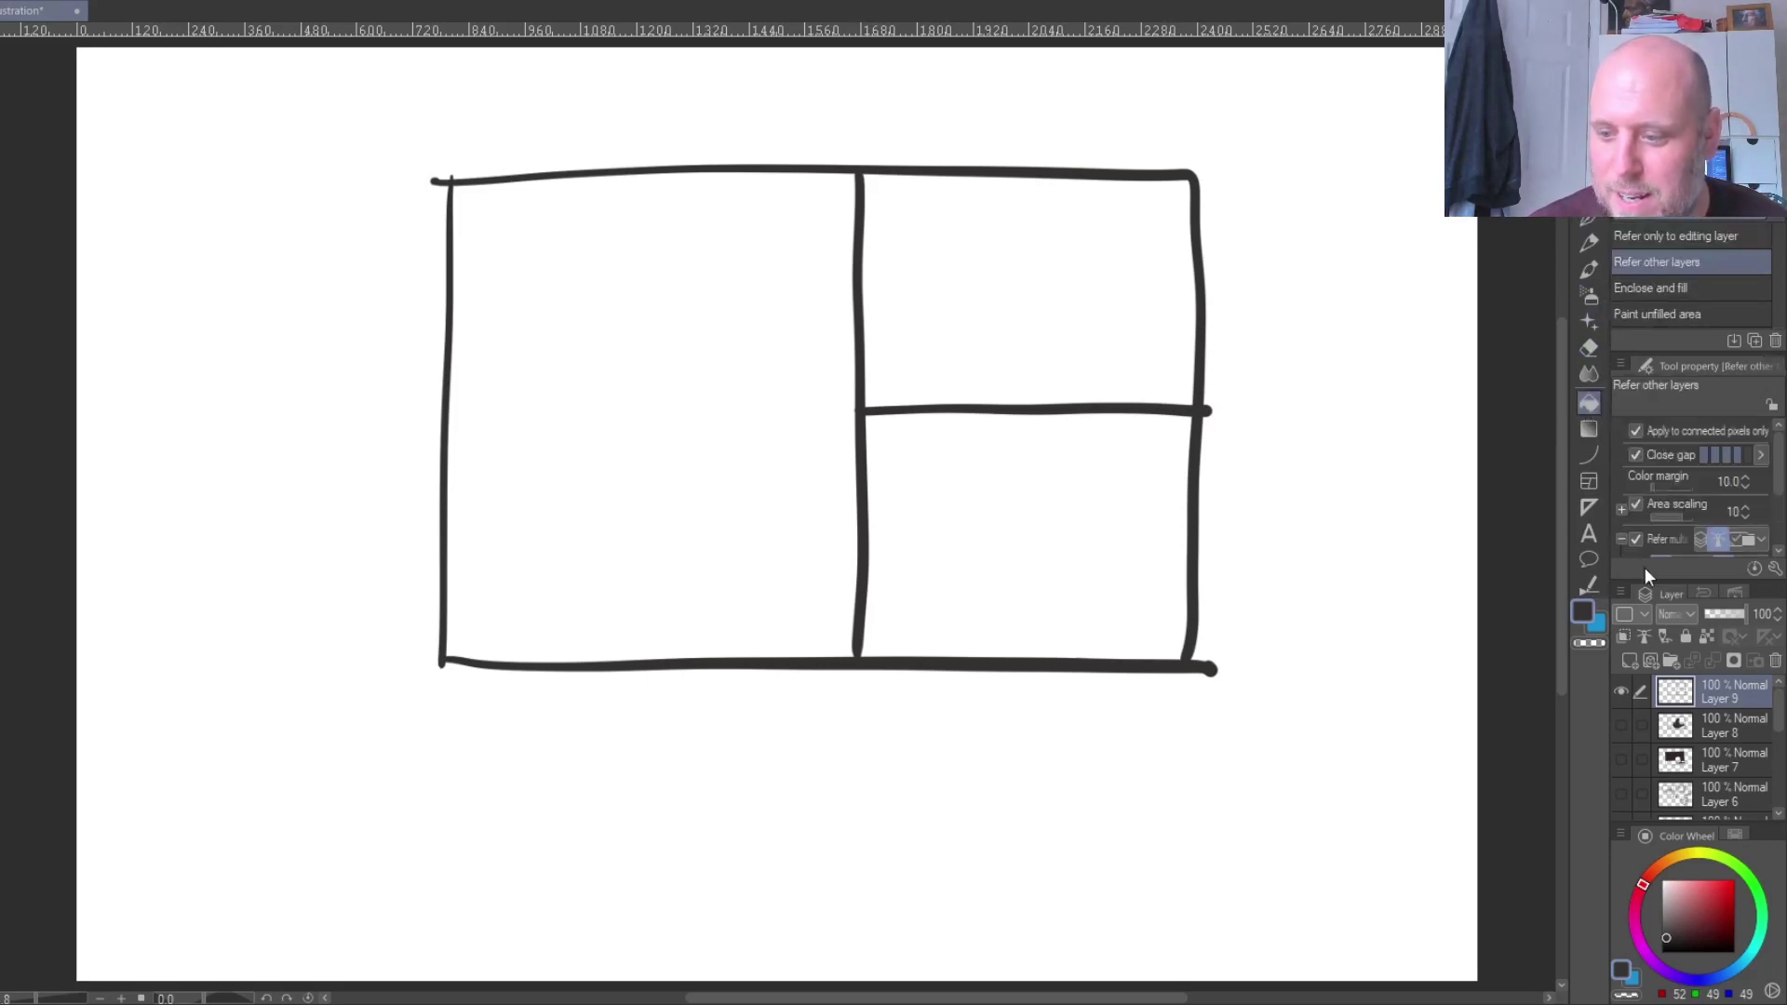
left_click(707, 427)
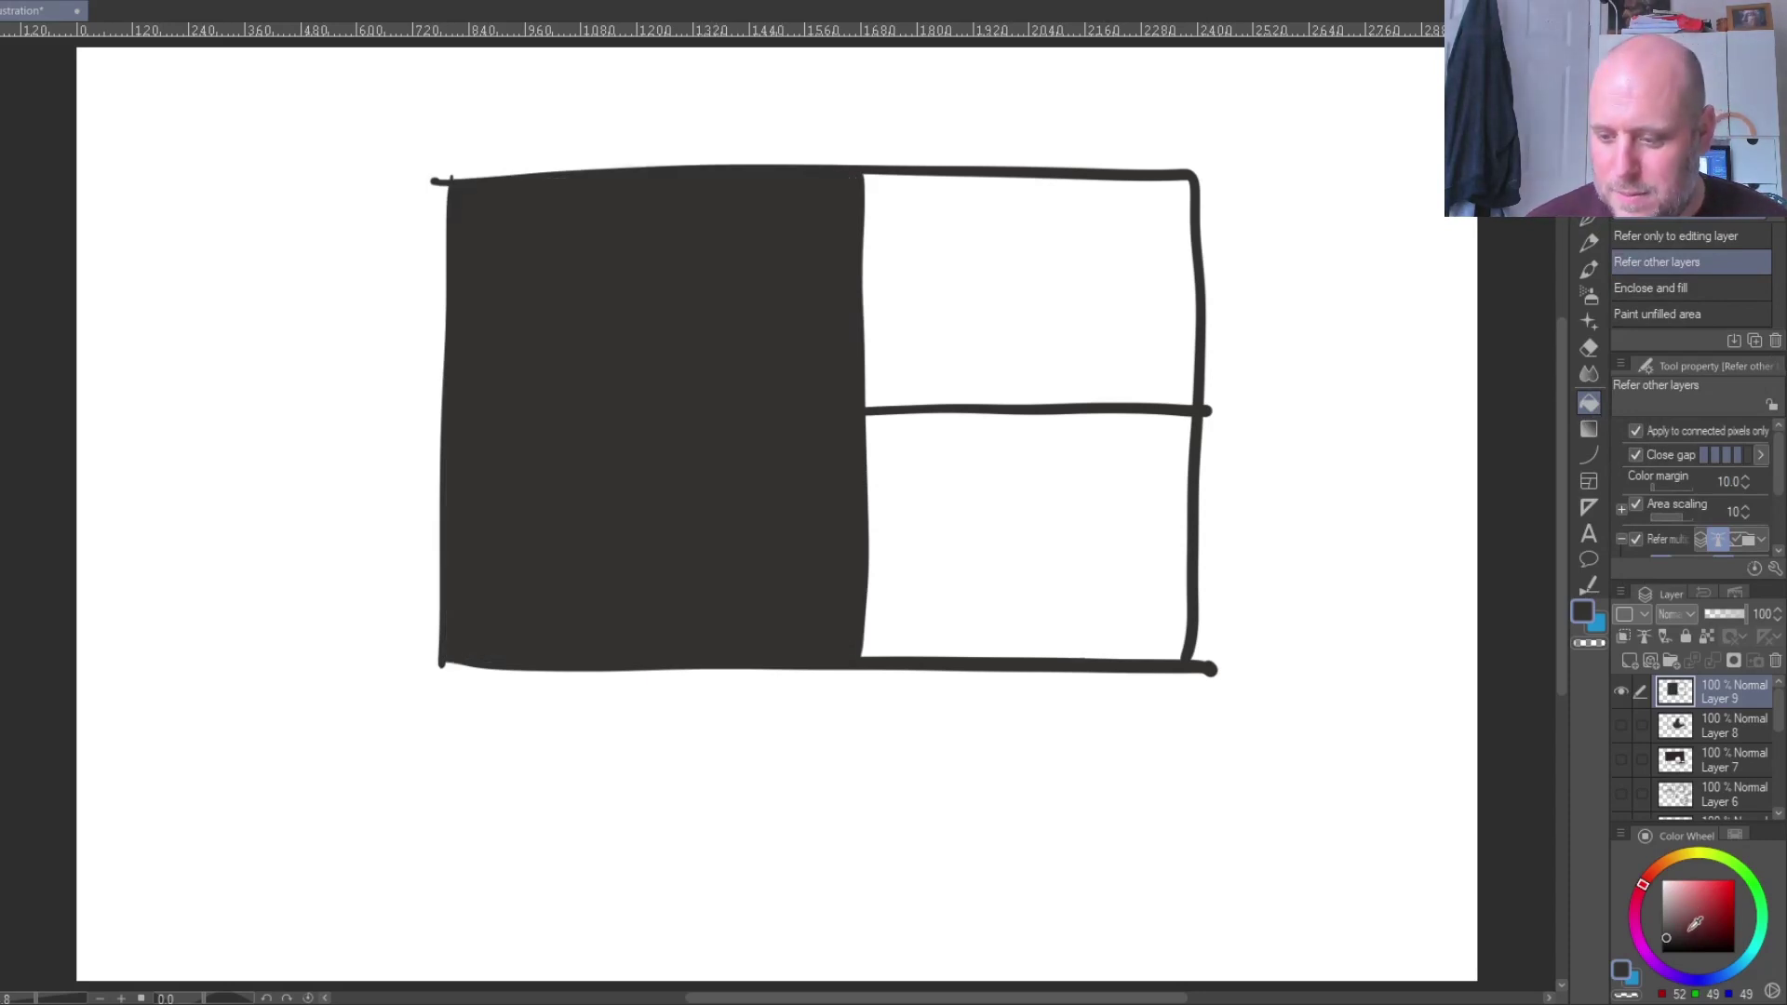
- Fill the frame's upper quarter with a mid grey of RGB 133, 123, 123
left_click(1674, 914)
left_click(1075, 288)
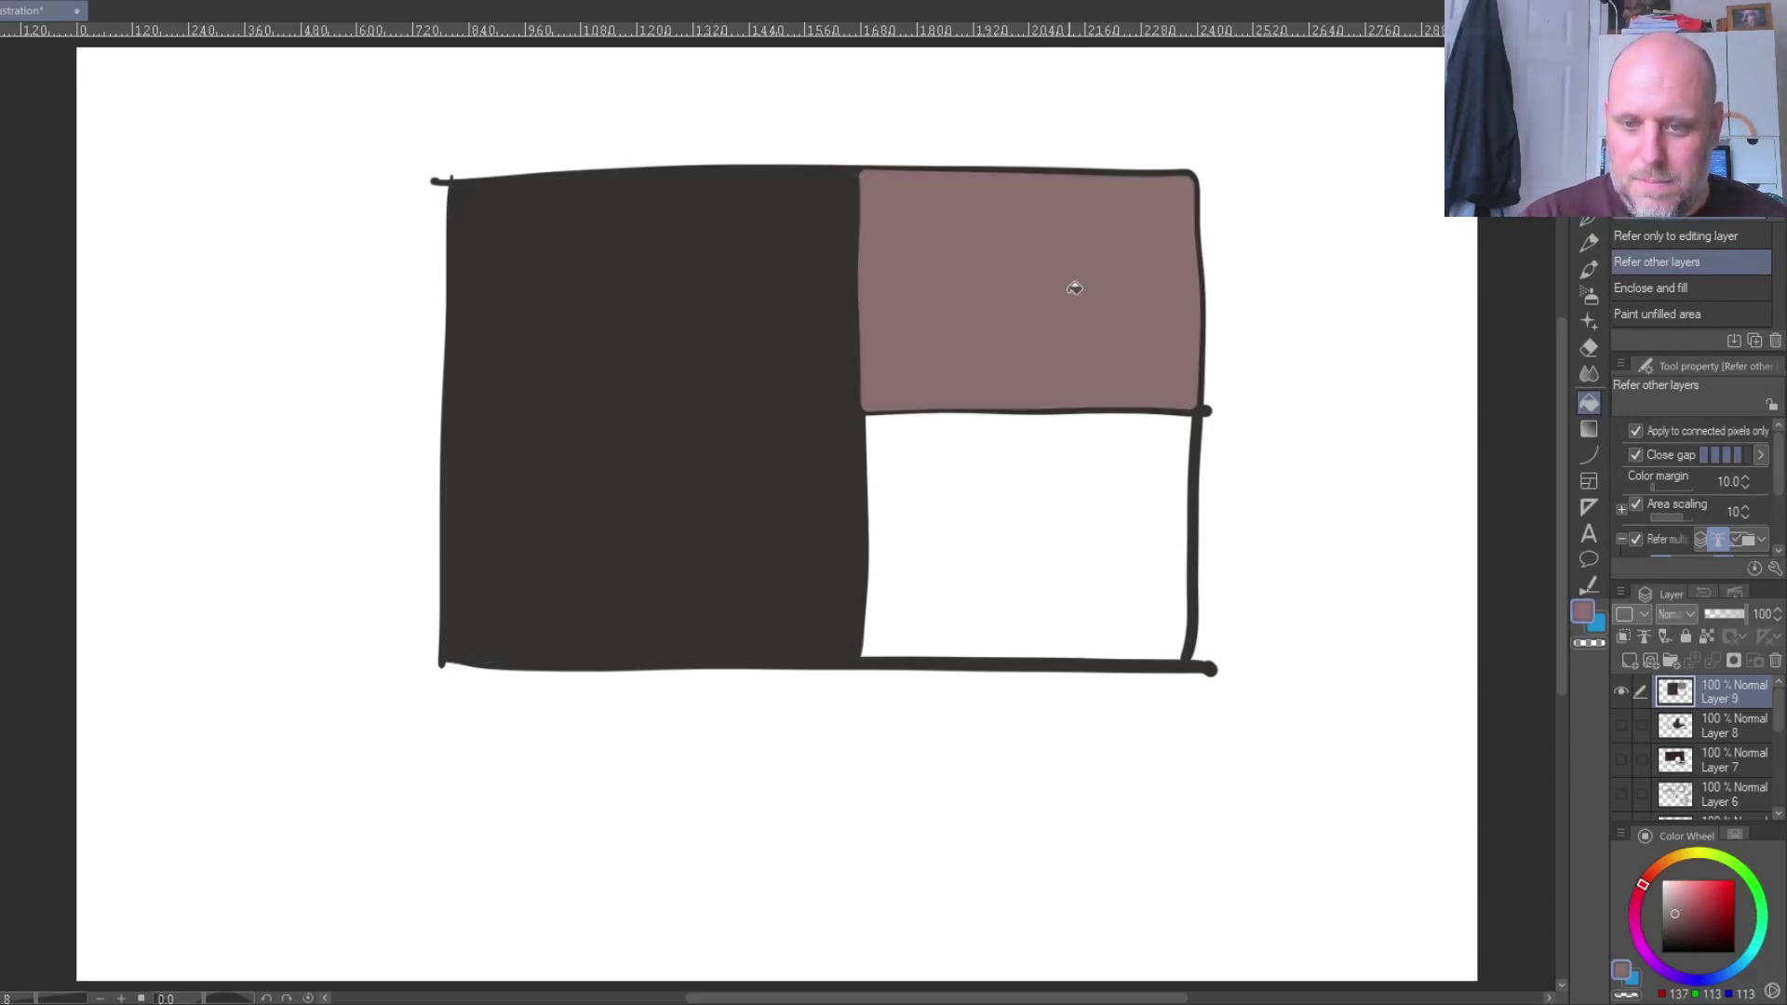
key("ctrl+z")
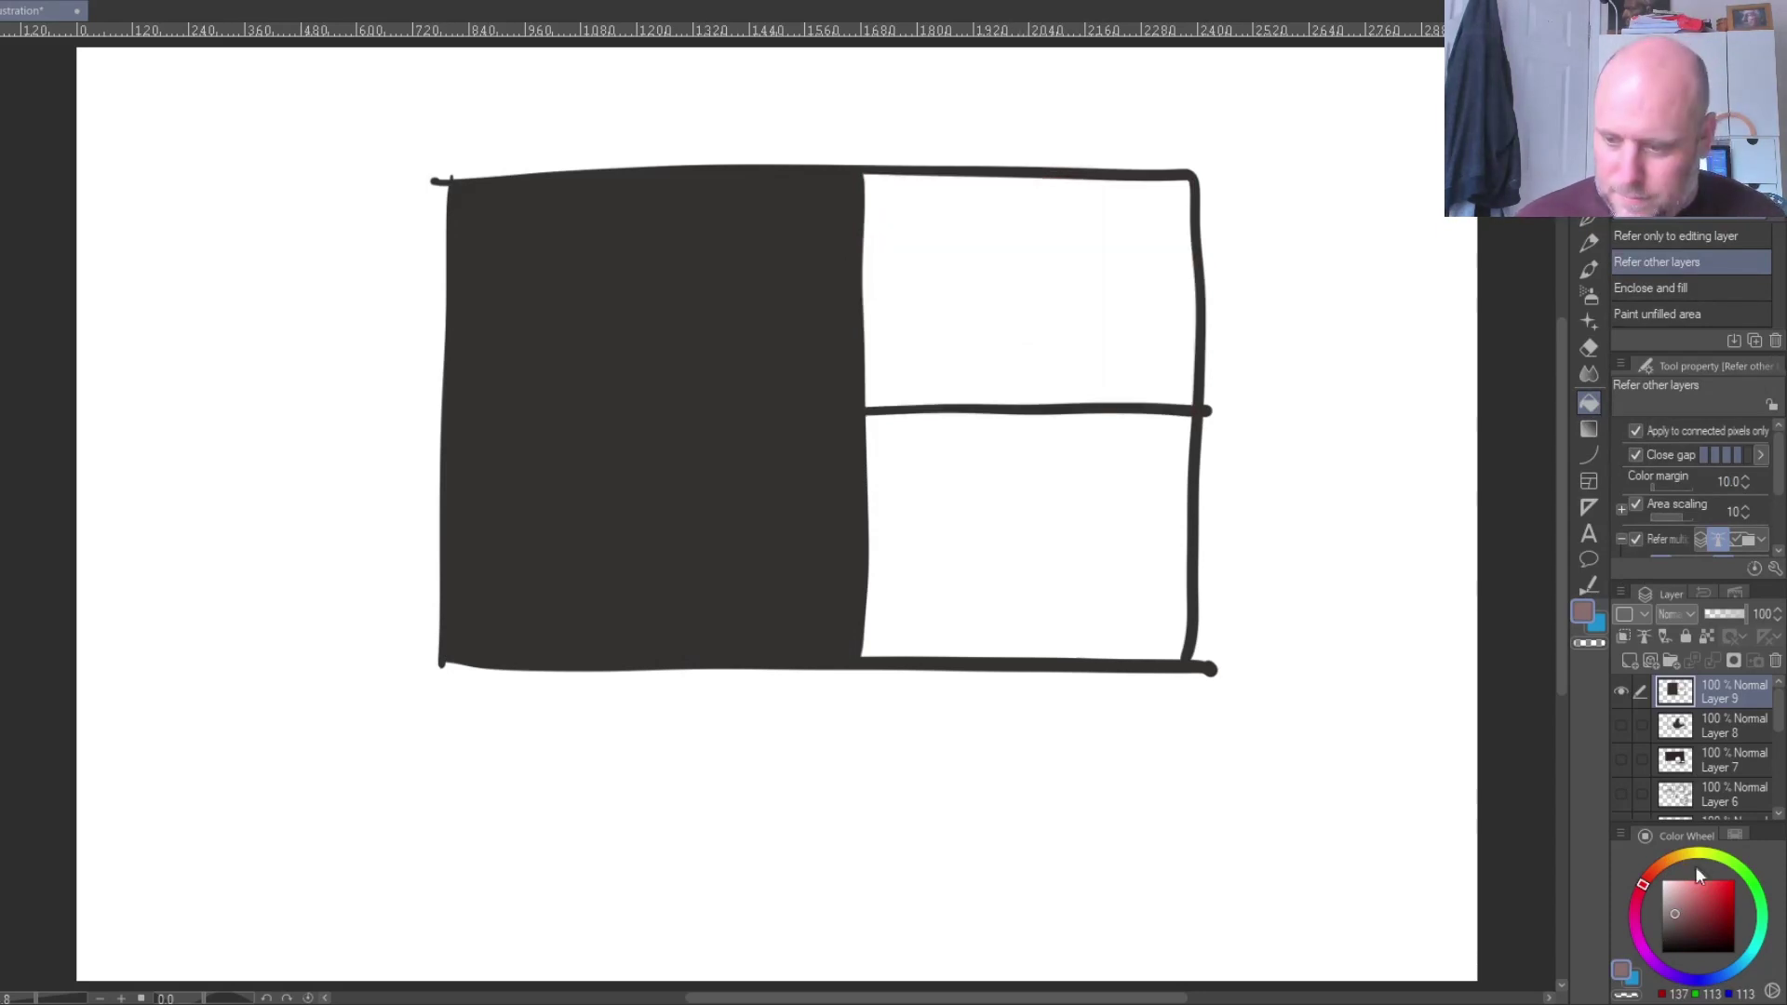
left_click(1667, 914)
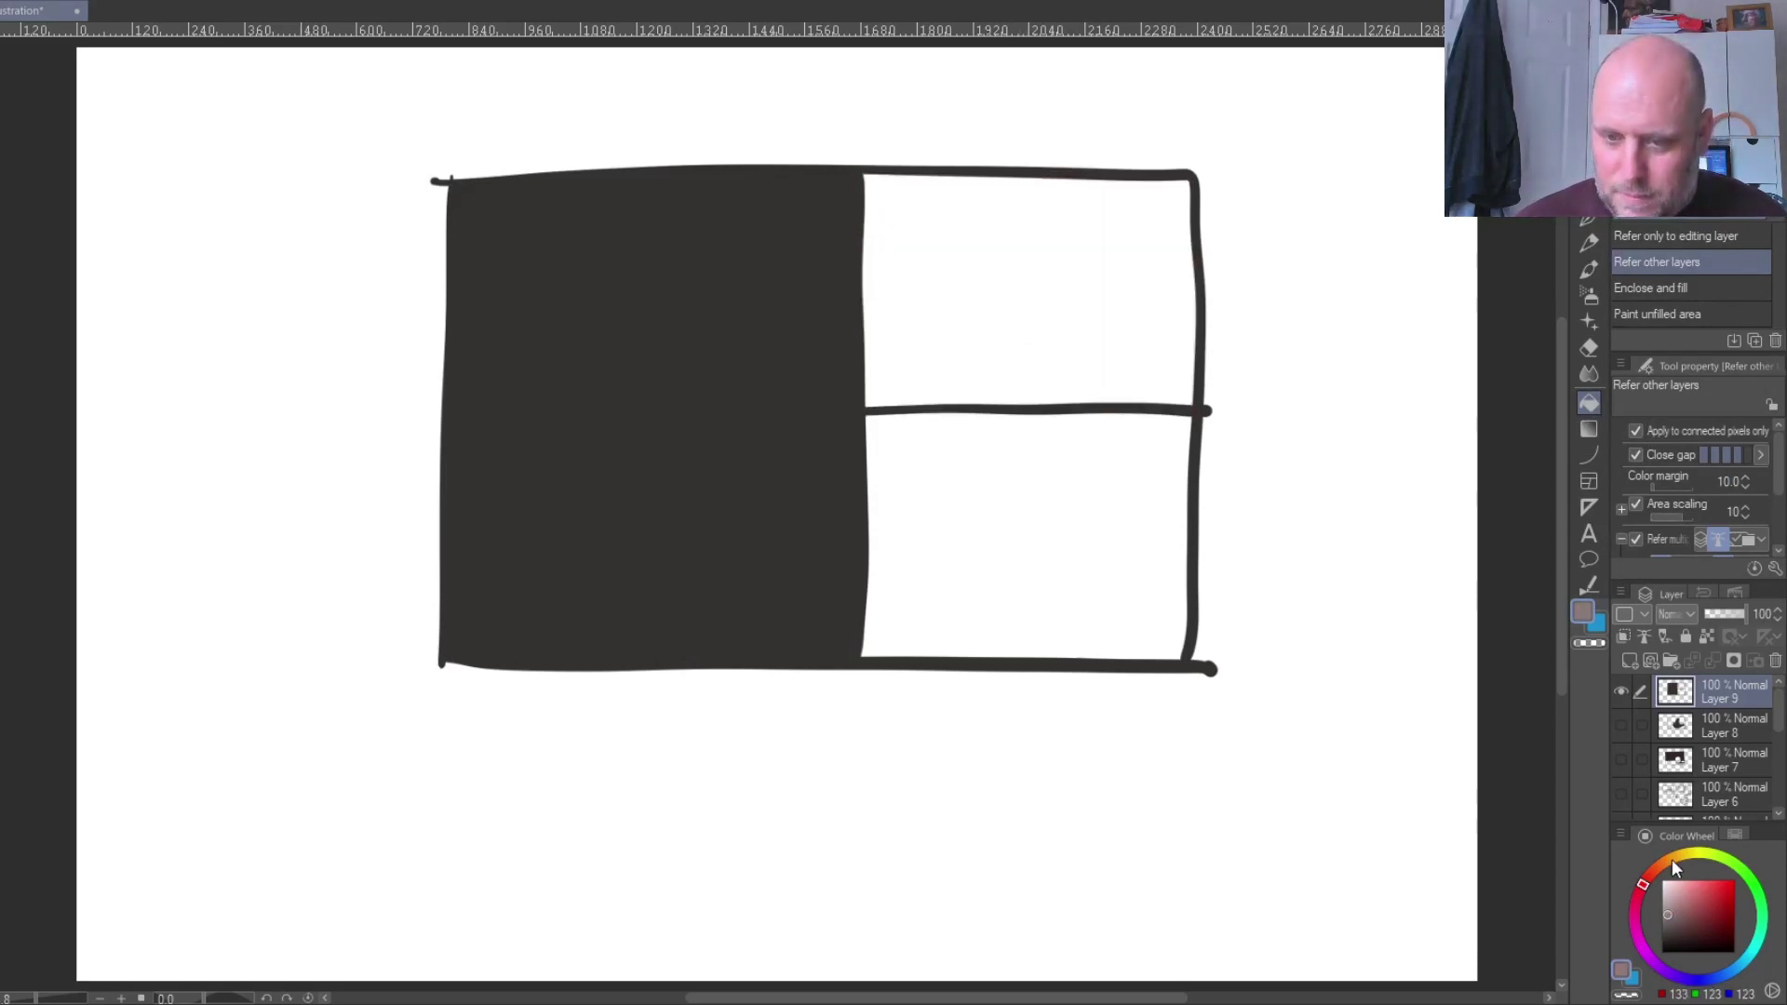
left_click(1047, 292)
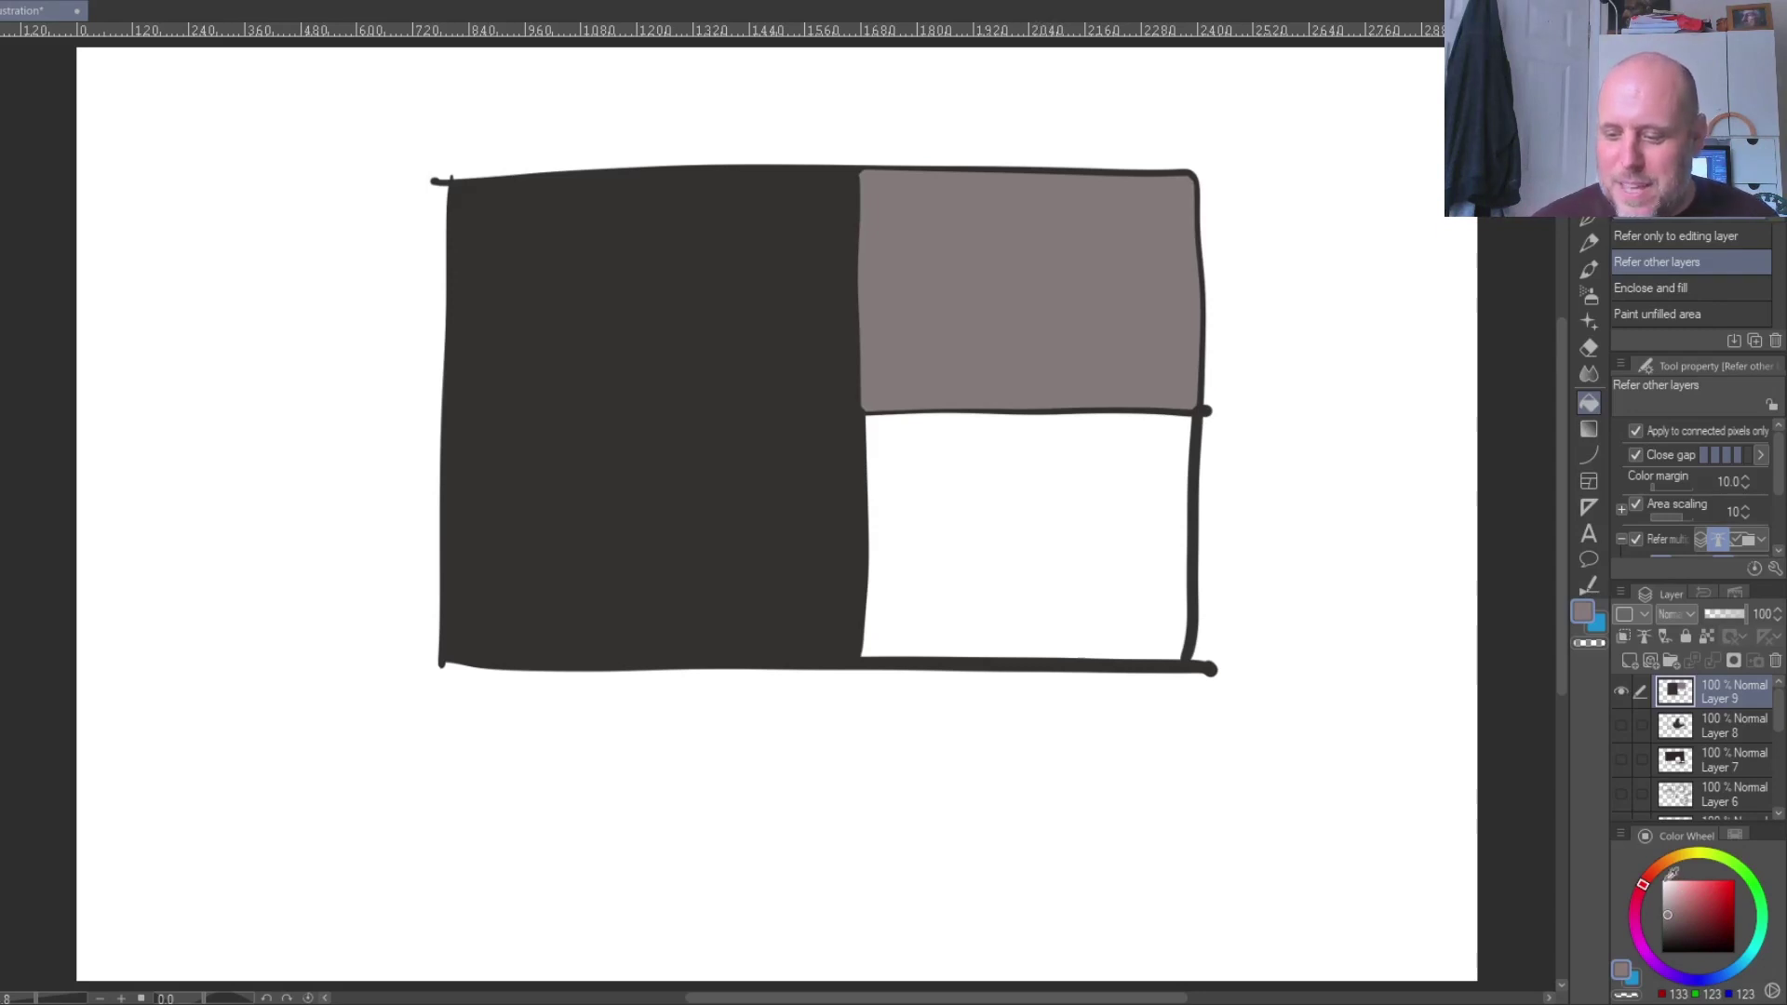
- Write "50%" on the dark half and "25%" on the mid-grey quarter in light pink, RGB 217, 185, 185
left_click(1672, 891)
left_click(1588, 221)
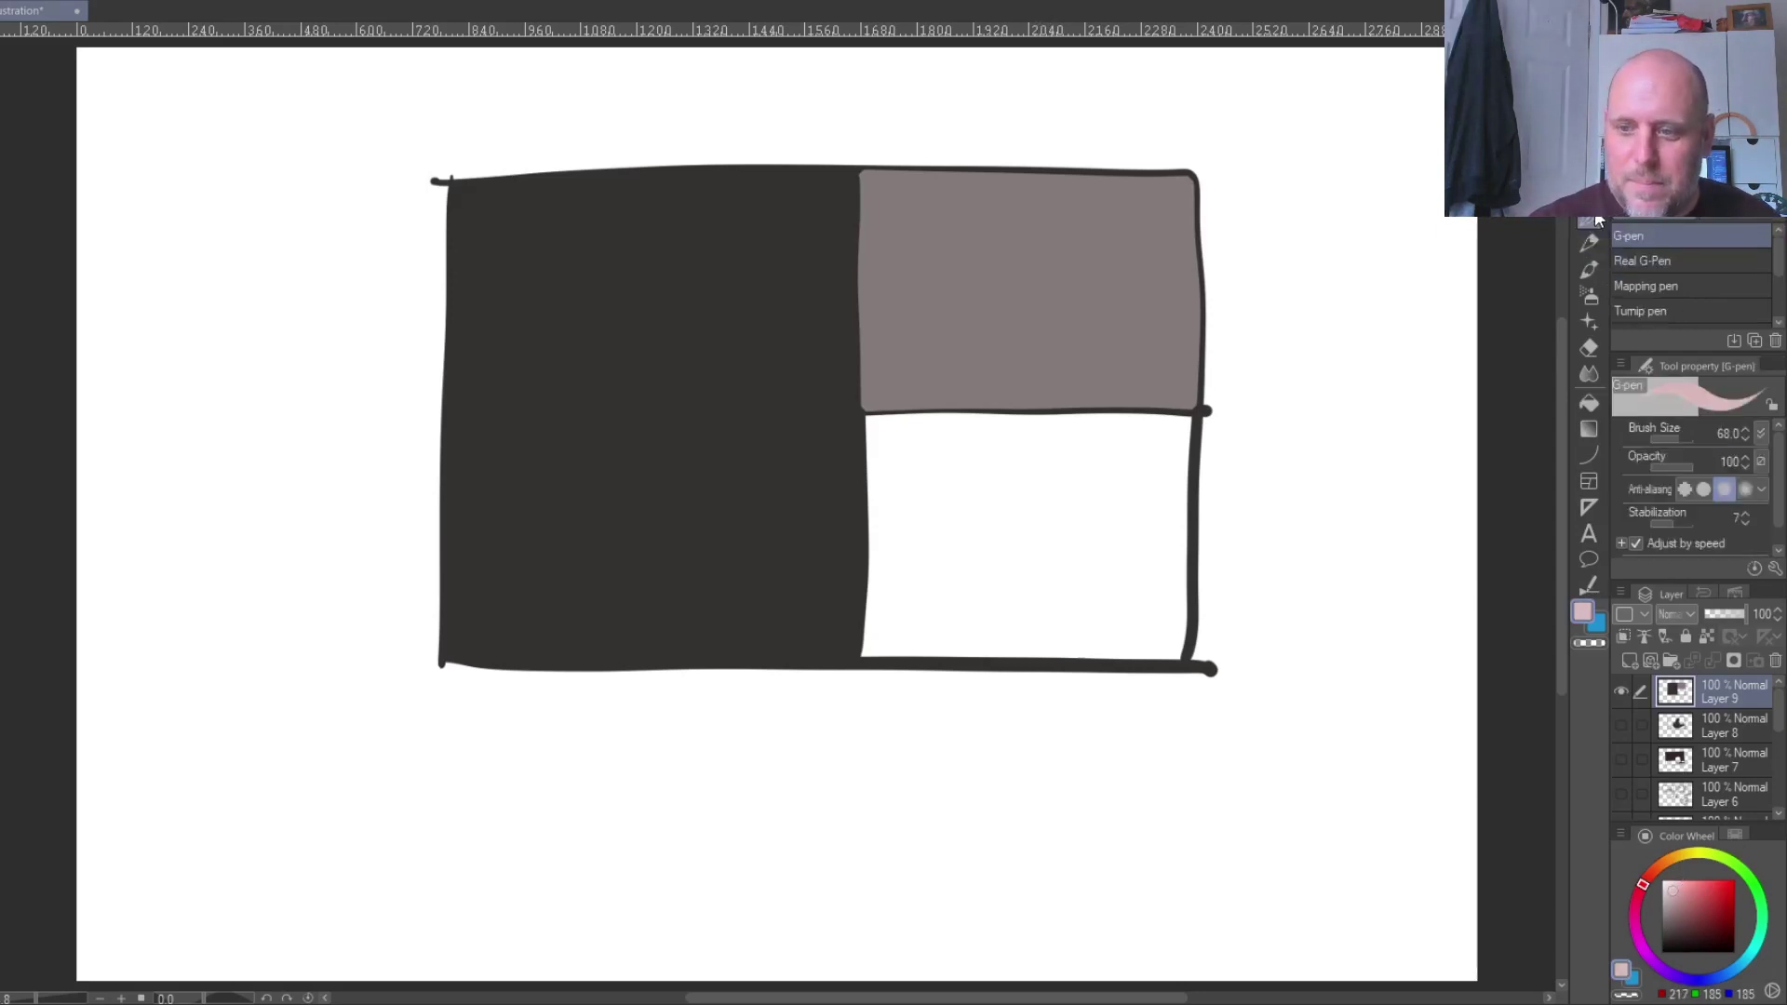
mouse_move(550, 361)
left_mouse_down()
mouse_move(596, 420)
mouse_move(603, 322)
left_mouse_up()
mouse_move(663, 326)
left_mouse_down()
mouse_move(623, 389)
mouse_move(668, 327)
left_mouse_up()
left_click_drag(728, 291, 712, 354)
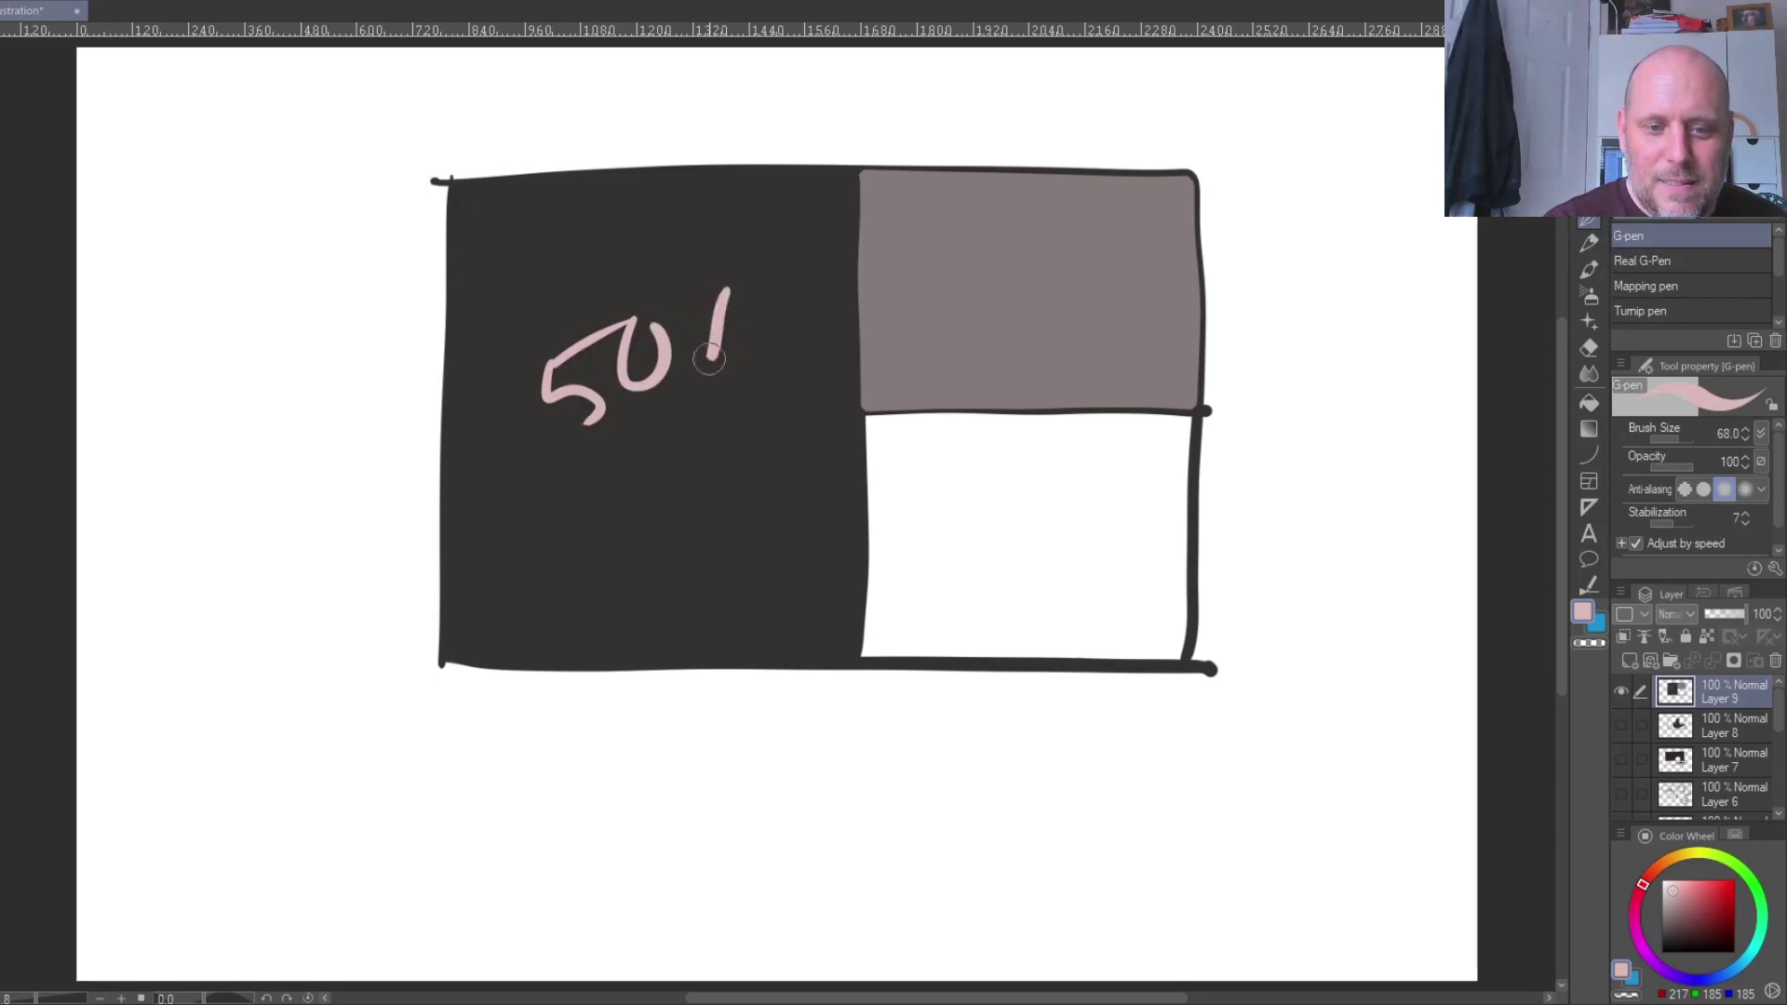
mouse_move(951, 276)
left_mouse_down()
mouse_move(979, 264)
mouse_move(1003, 299)
left_mouse_up()
left_click_drag(1024, 244, 1056, 238)
left_click(1103, 269)
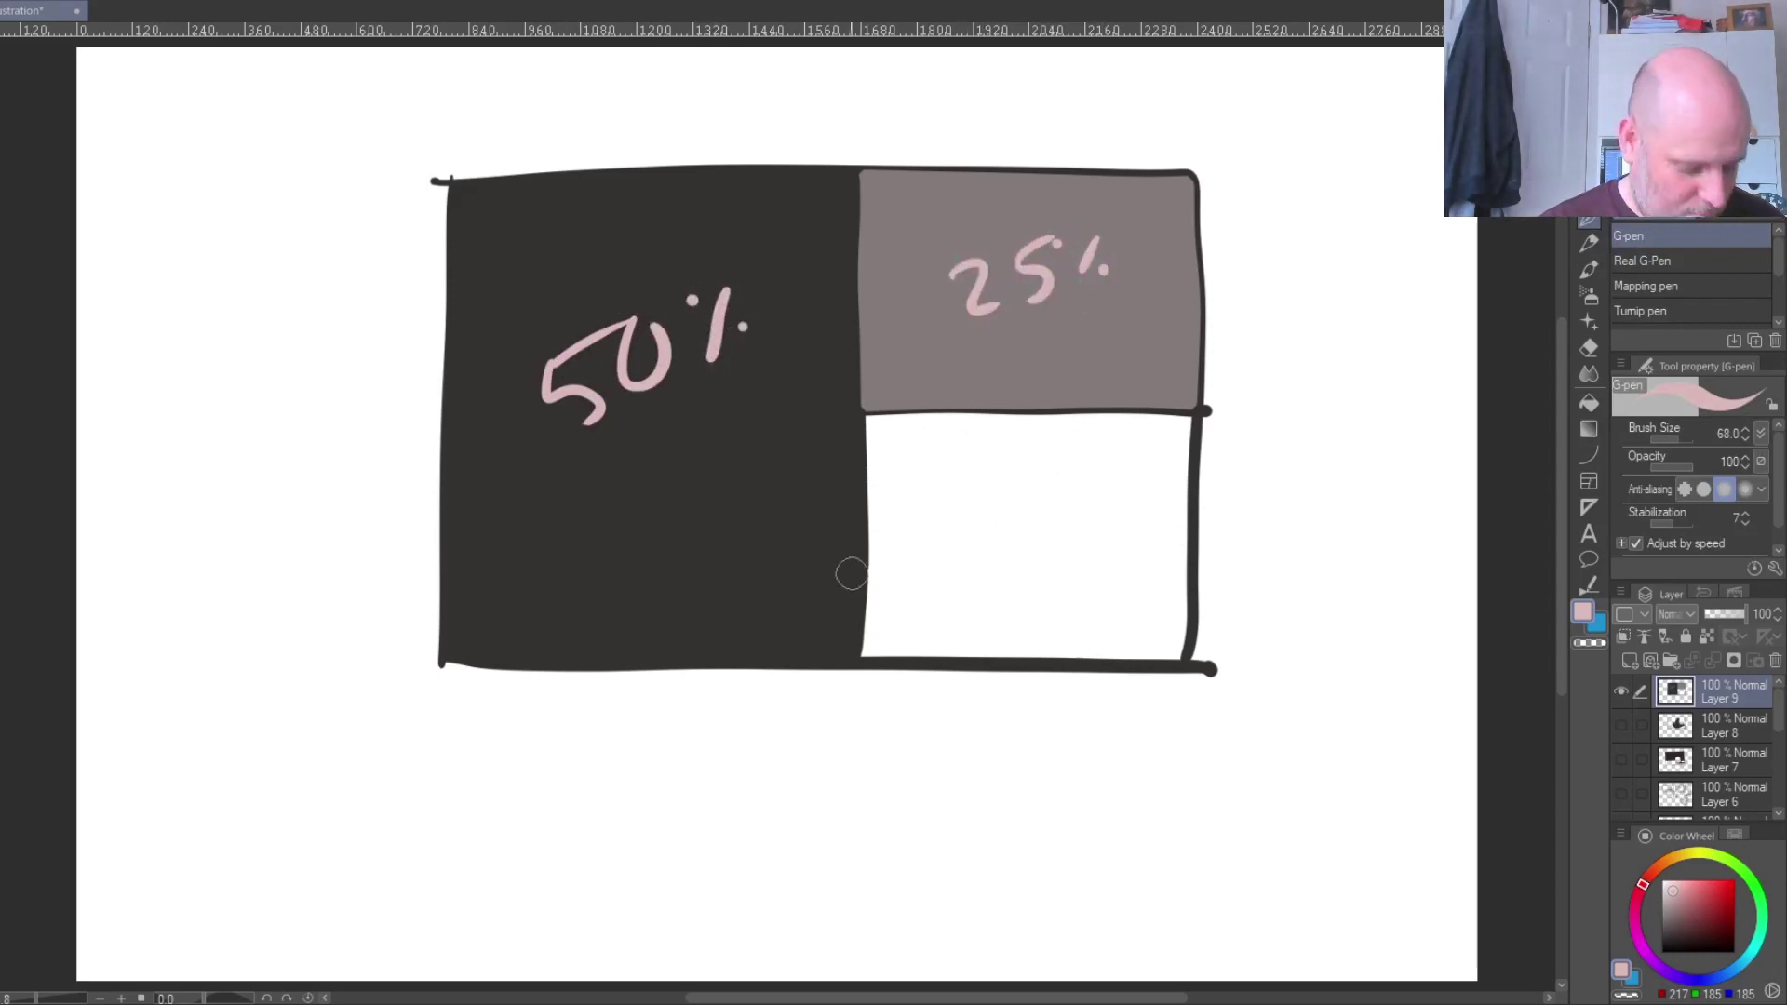
- Sample the dark grey and write "25%" with it in the white quarter
left_click(804, 501, "alt")
left_click_drag(960, 521, 1001, 562)
mouse_move(1014, 503)
left_mouse_down()
mouse_move(1003, 559)
mouse_move(1070, 477)
mouse_move(1089, 532)
left_mouse_up()
left_click(1071, 492)
left_click(1113, 530)
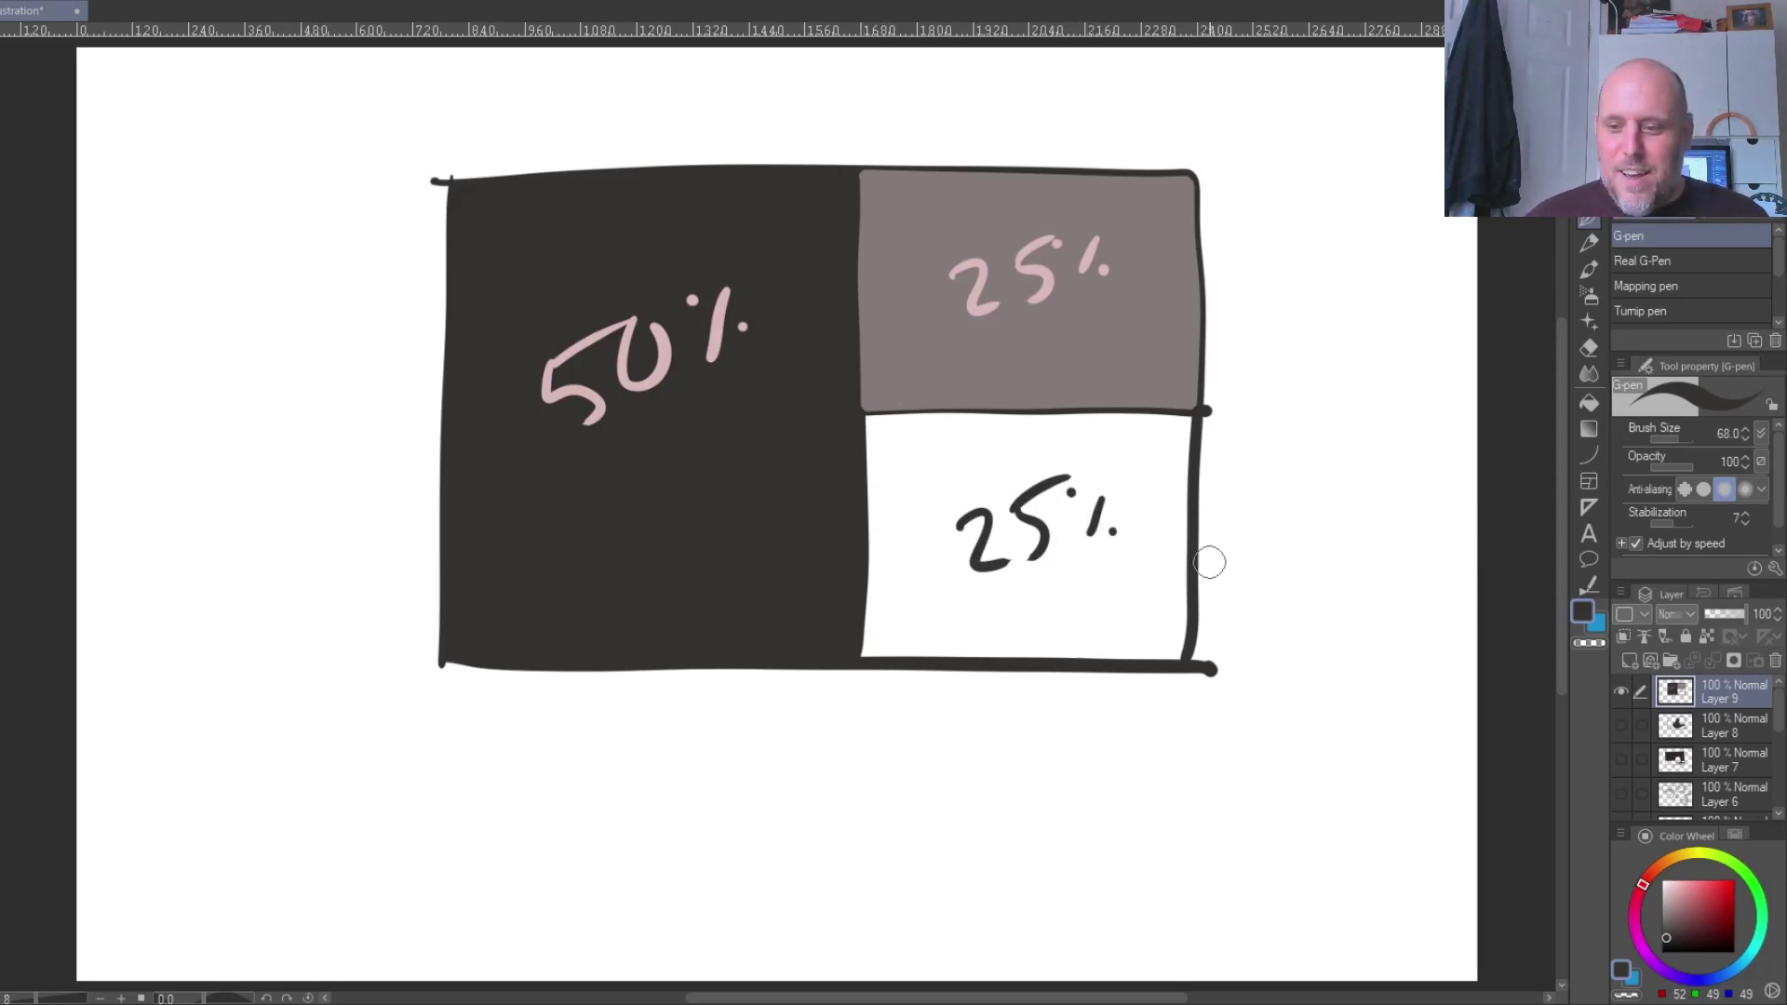
- Undo the percentage labels, the fills and the dividing lines, back to the empty frame
key("ctrl+z")
key("ctrl+z")
key("ctrl+z")
key("ctrl+z")
key("ctrl+z")
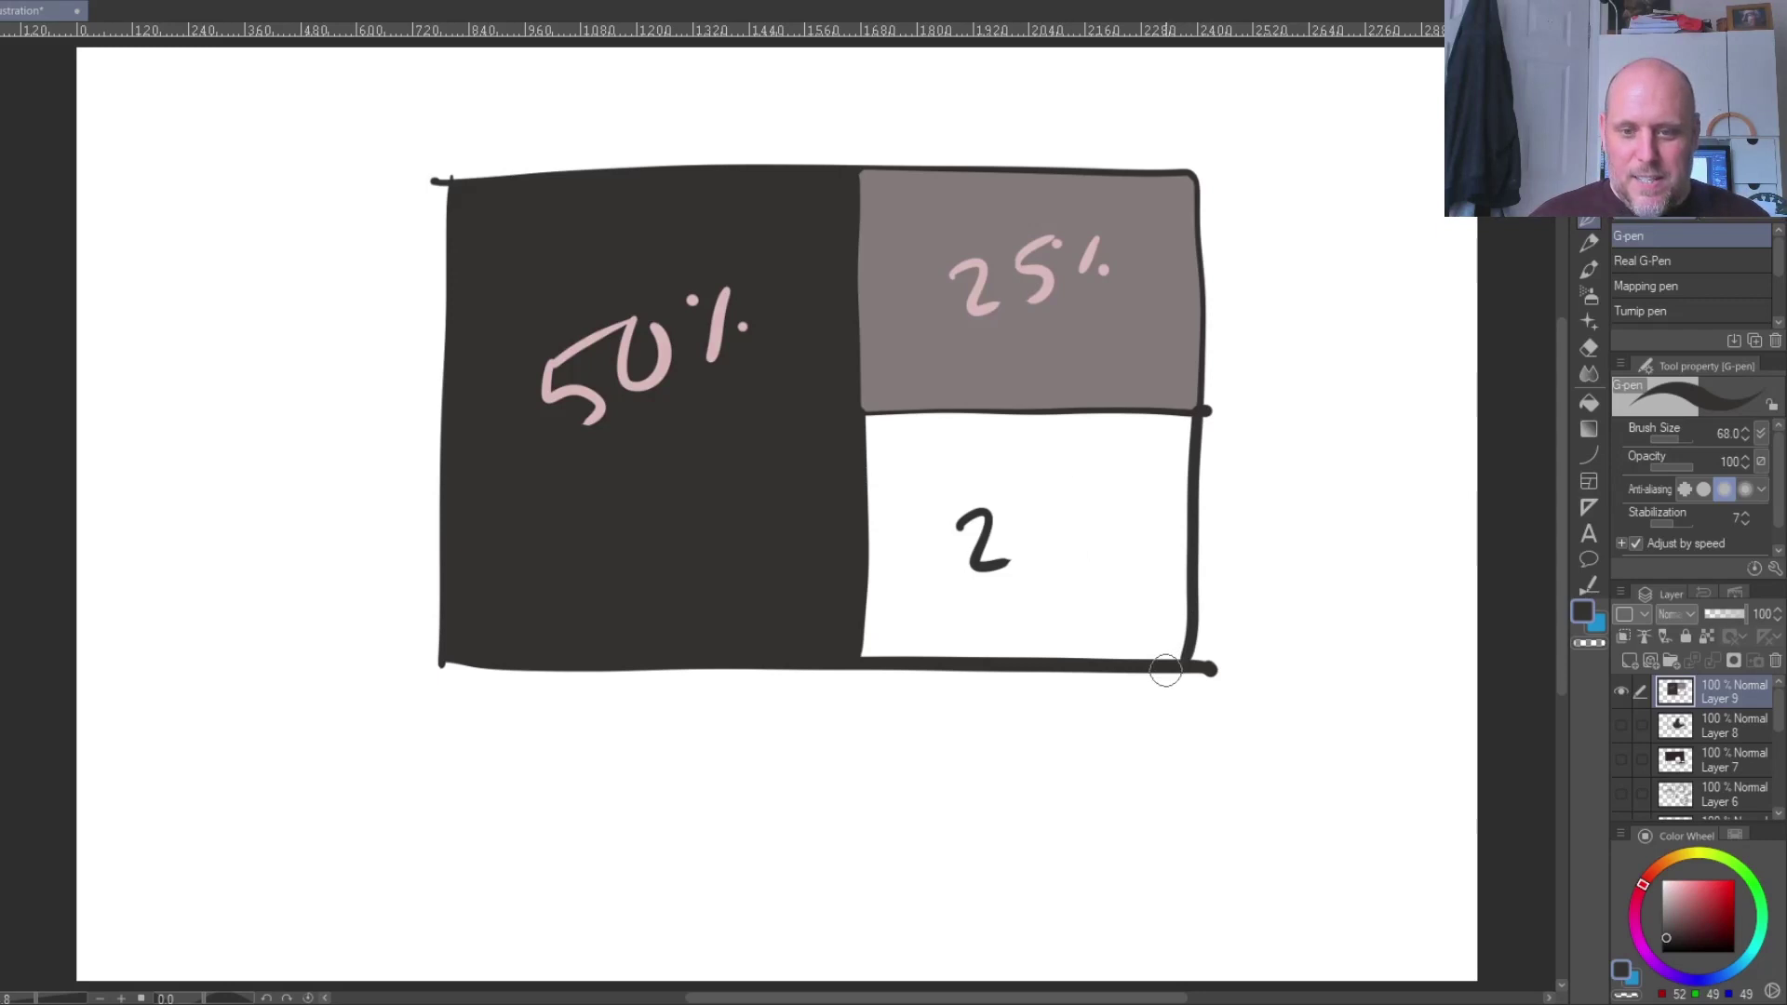
key("ctrl+z")
key("ctrl+z")
key("ctrl+z")
key("ctrl+z")
key("ctrl+z")
key("ctrl+z")
key("ctrl+z")
key("ctrl+z")
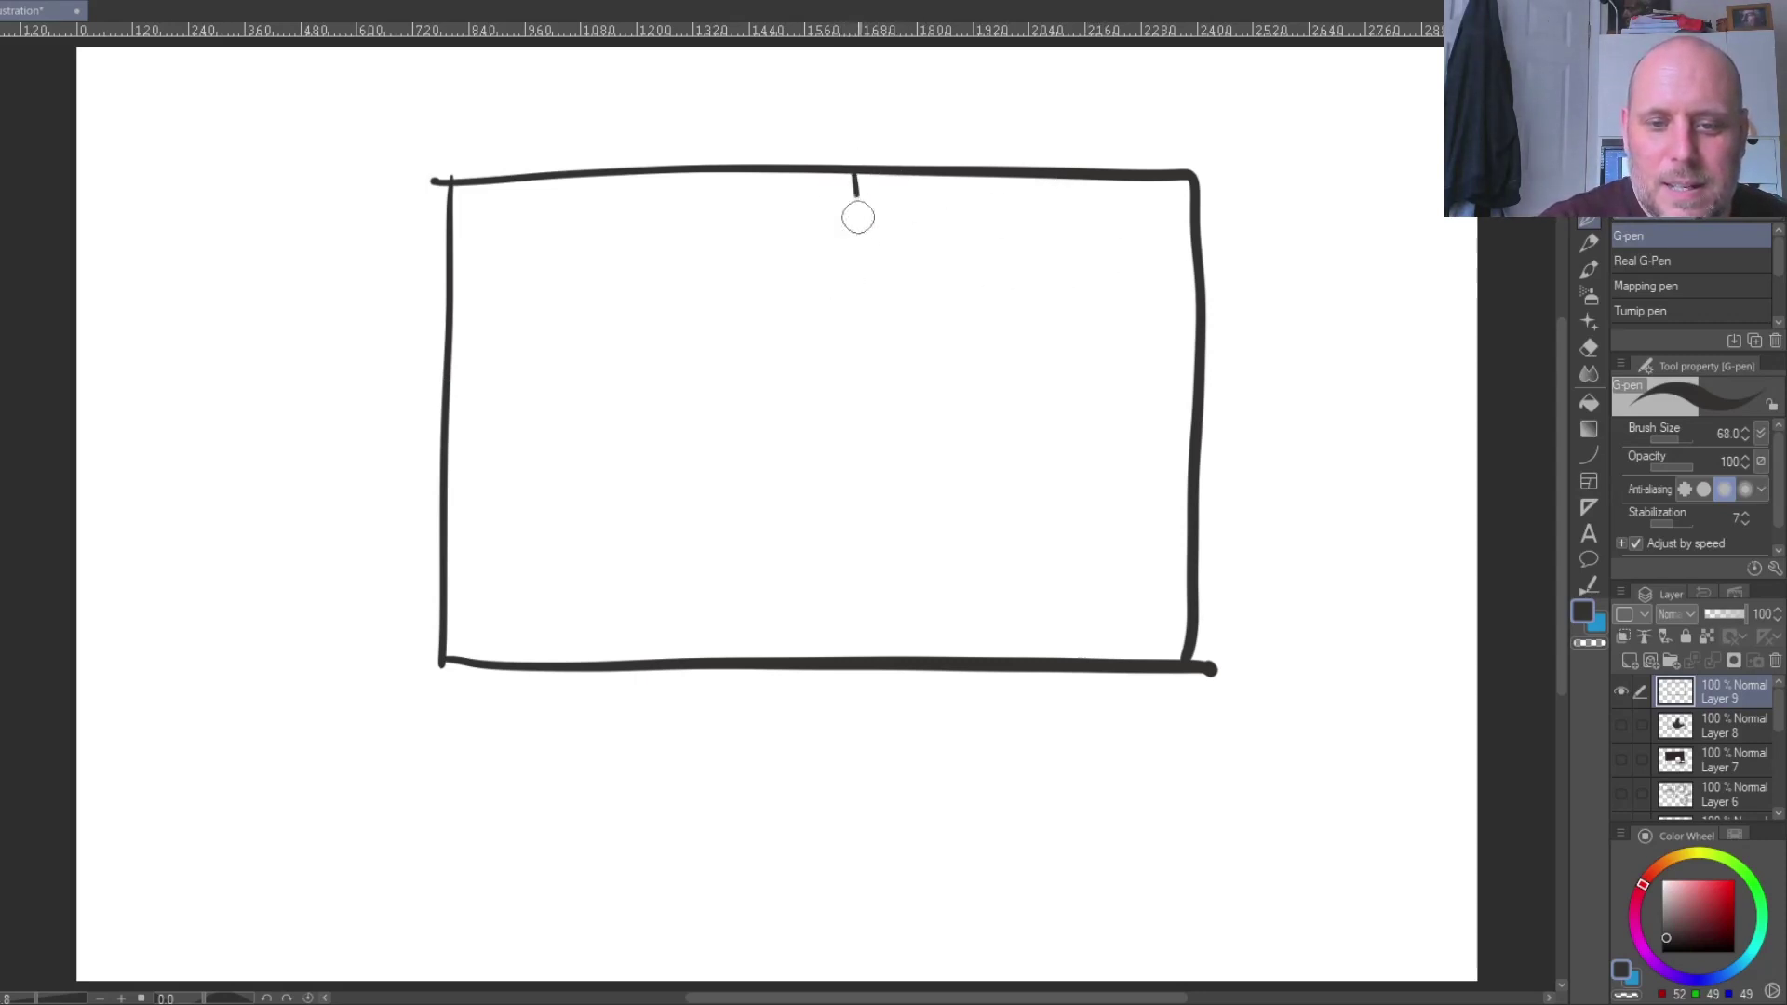
- Divide the frame with two vertical lines into a wide, a medium and a narrow section
left_click_drag(857, 217, 846, 638)
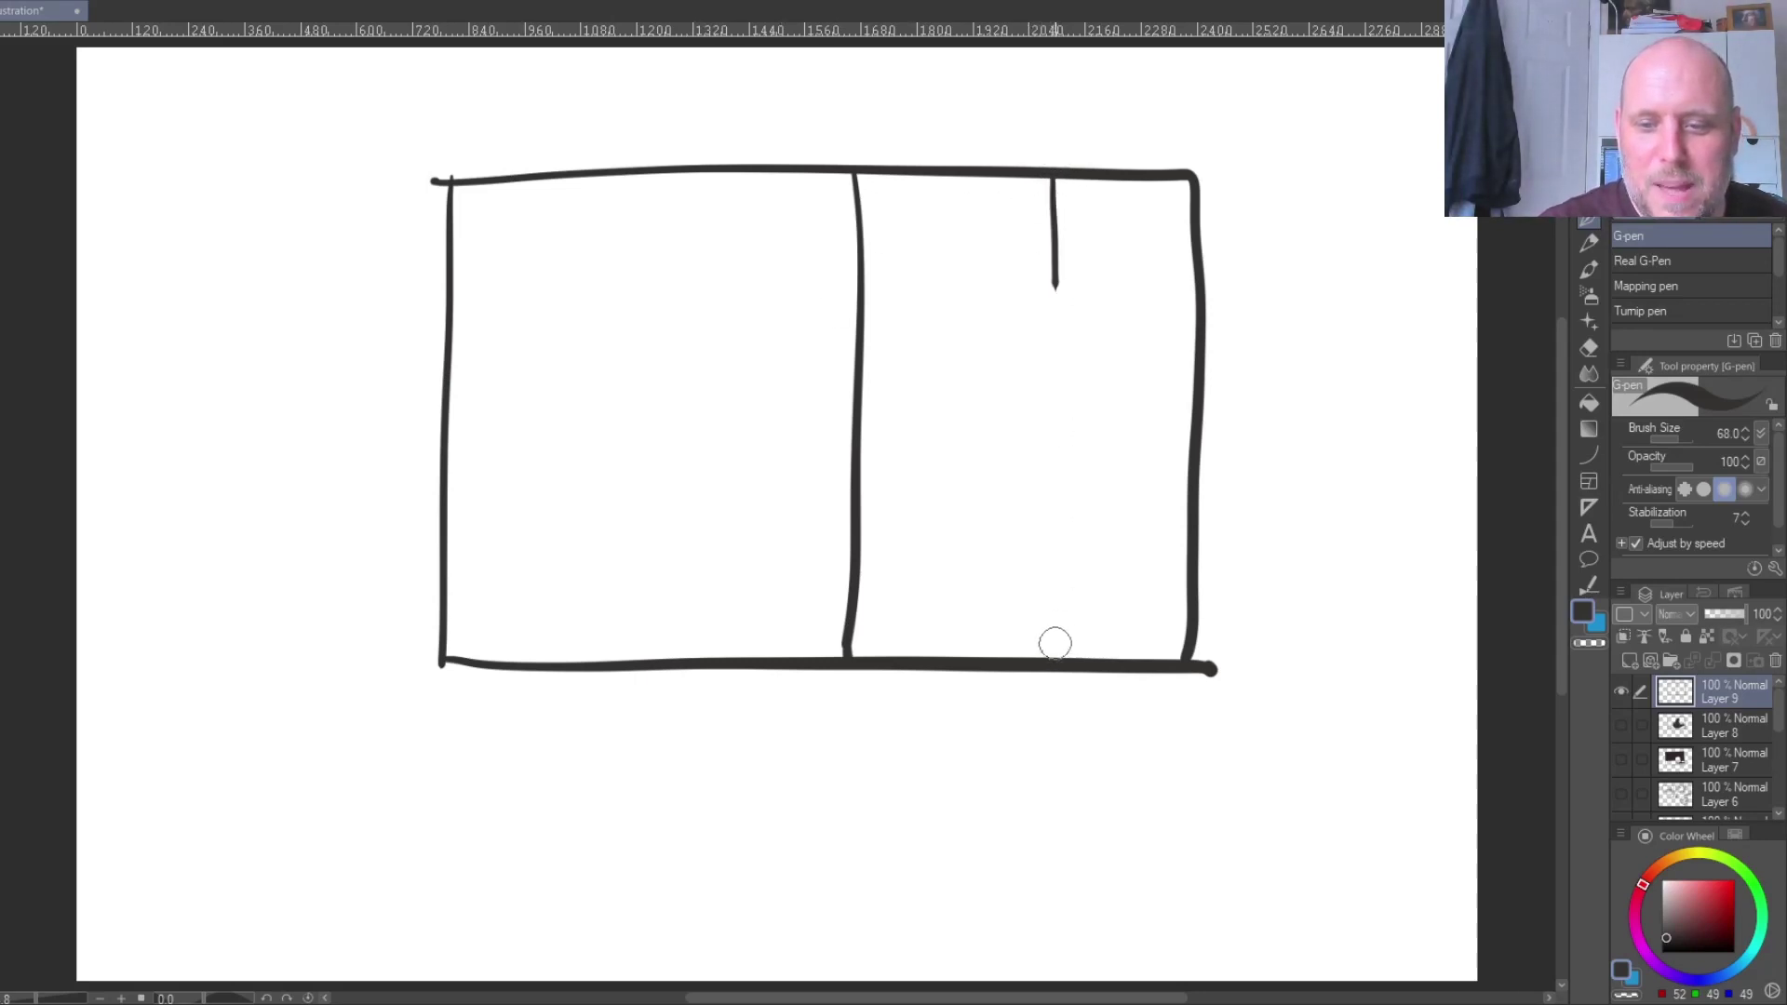
left_click_drag(1060, 277, 1048, 662)
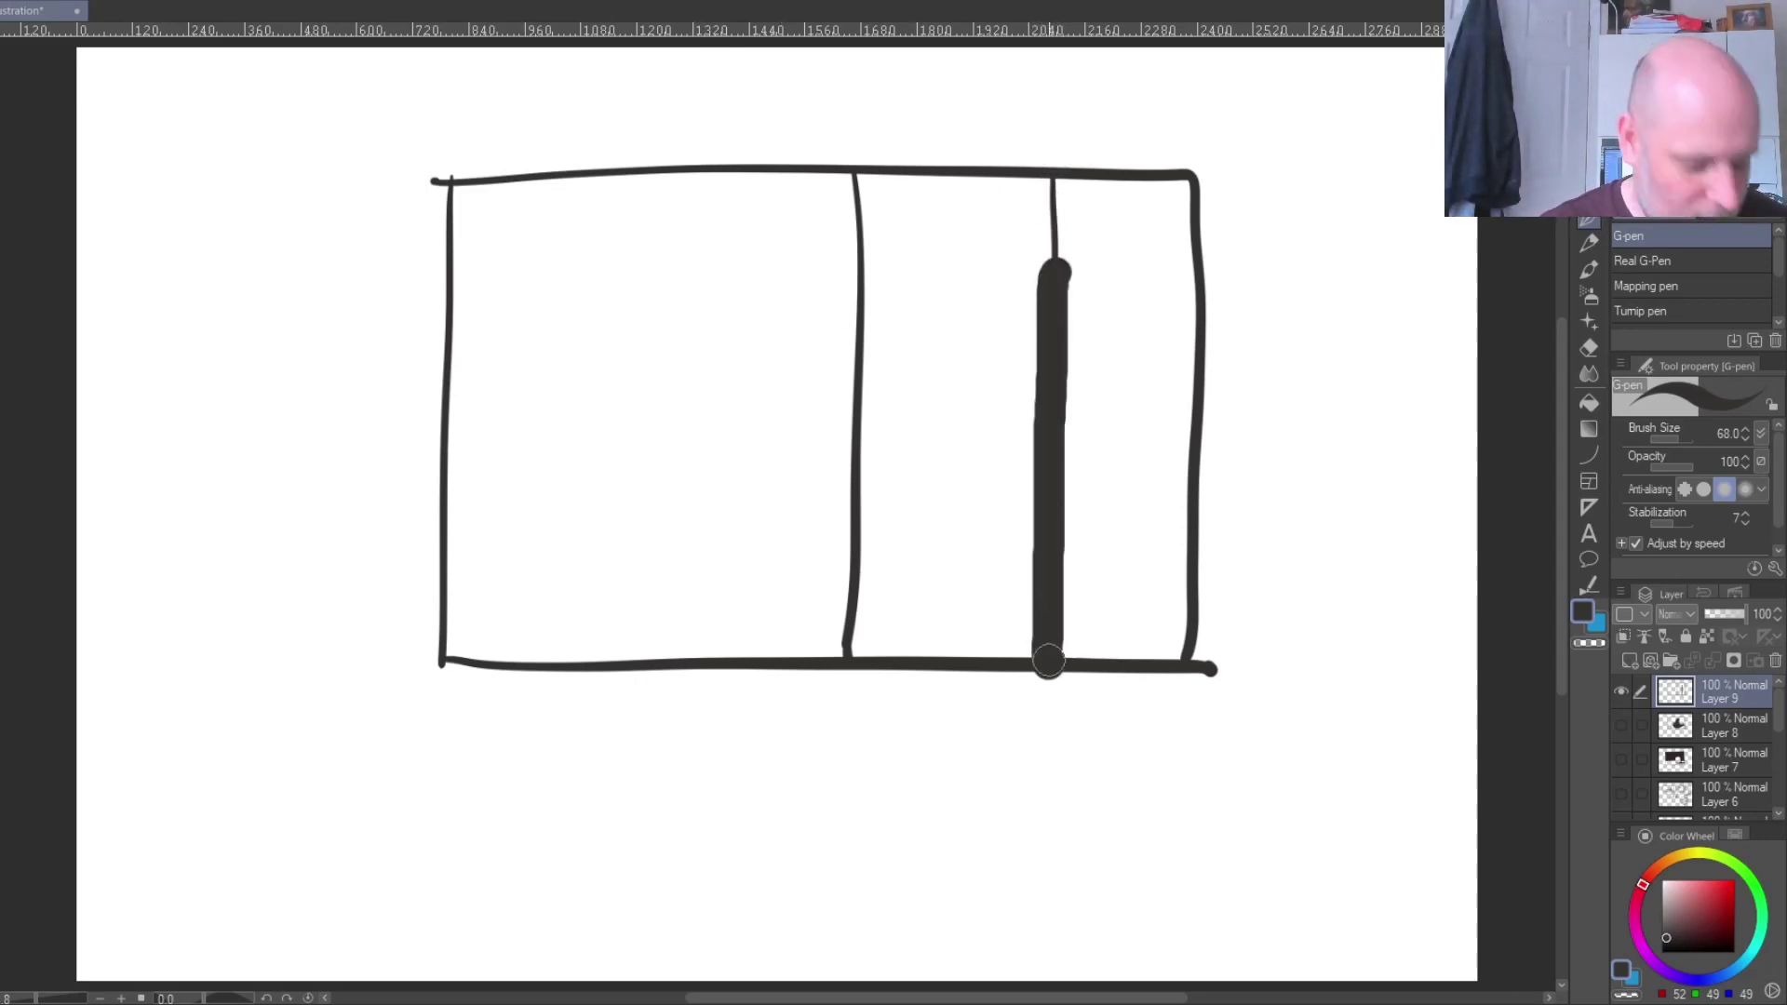
key("ctrl+z")
left_click_drag(1064, 177, 1067, 662)
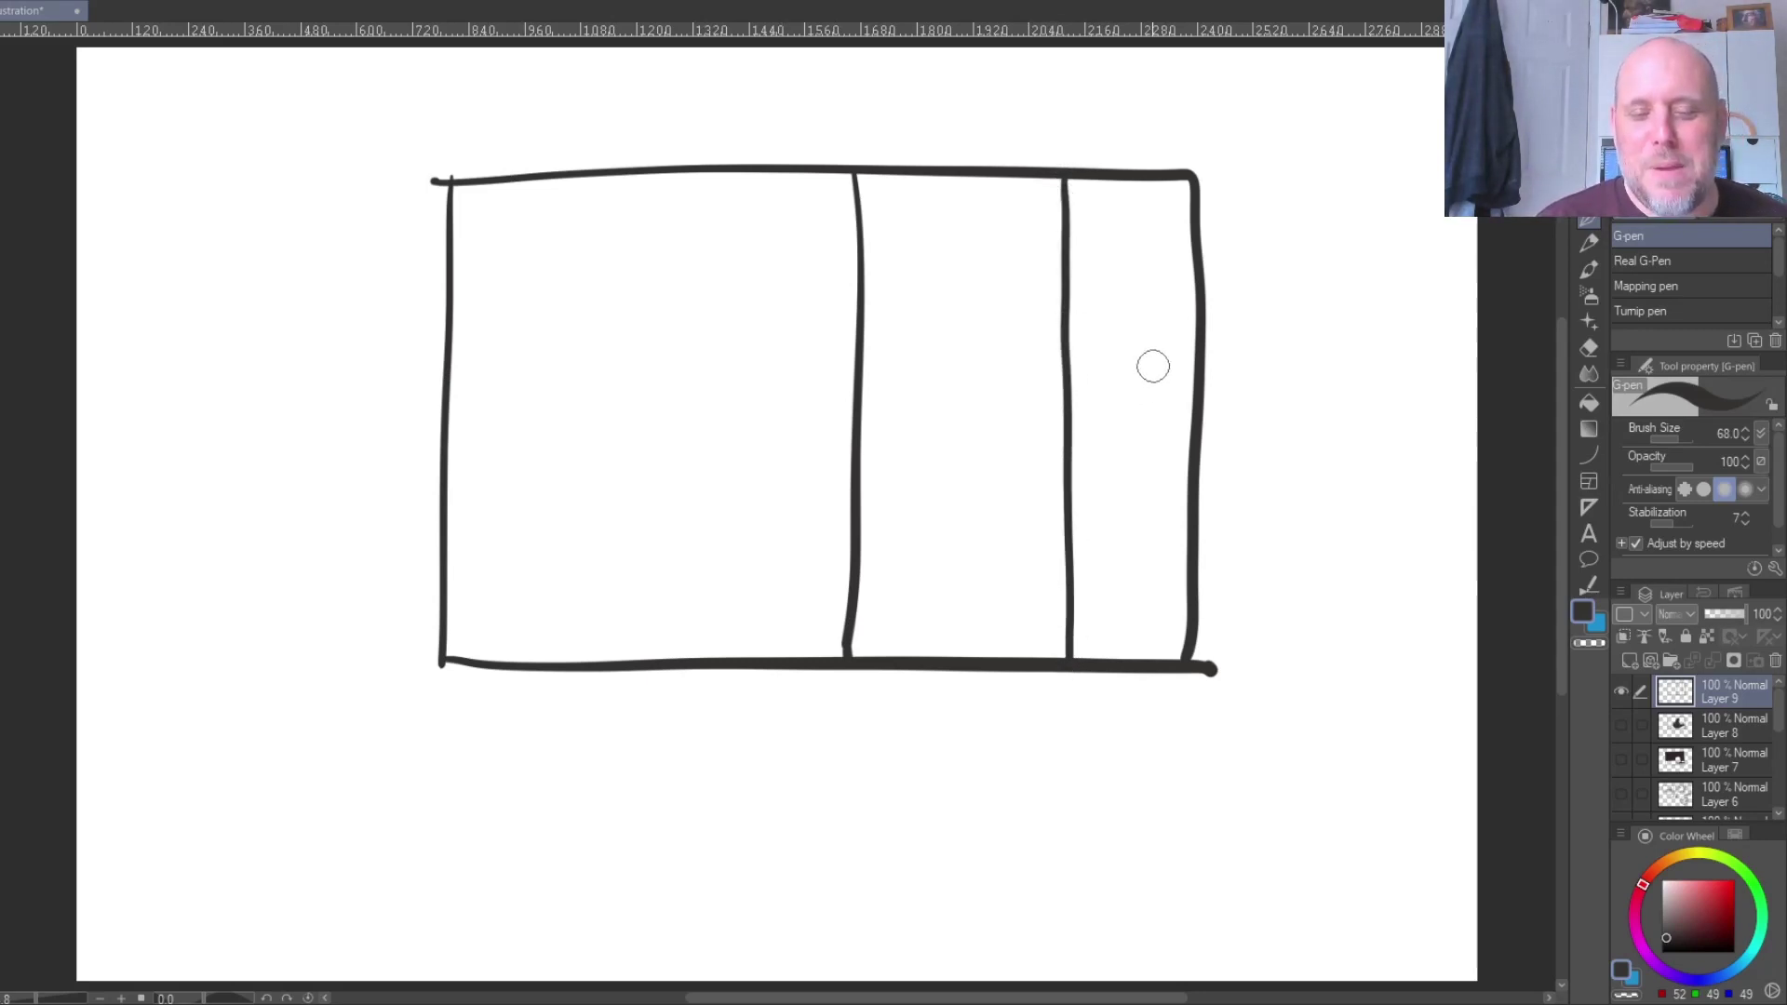
- Draw a row of three rounded shapes, large, medium and small, below the frame's right side
mouse_move(1050, 719)
left_mouse_down()
mouse_move(933, 758)
mouse_move(1057, 722)
mouse_move(1016, 725)
left_mouse_up()
mouse_move(1243, 806)
left_mouse_down()
mouse_move(1207, 911)
mouse_move(1233, 796)
left_mouse_up()
left_click_drag(1340, 849, 1340, 852)
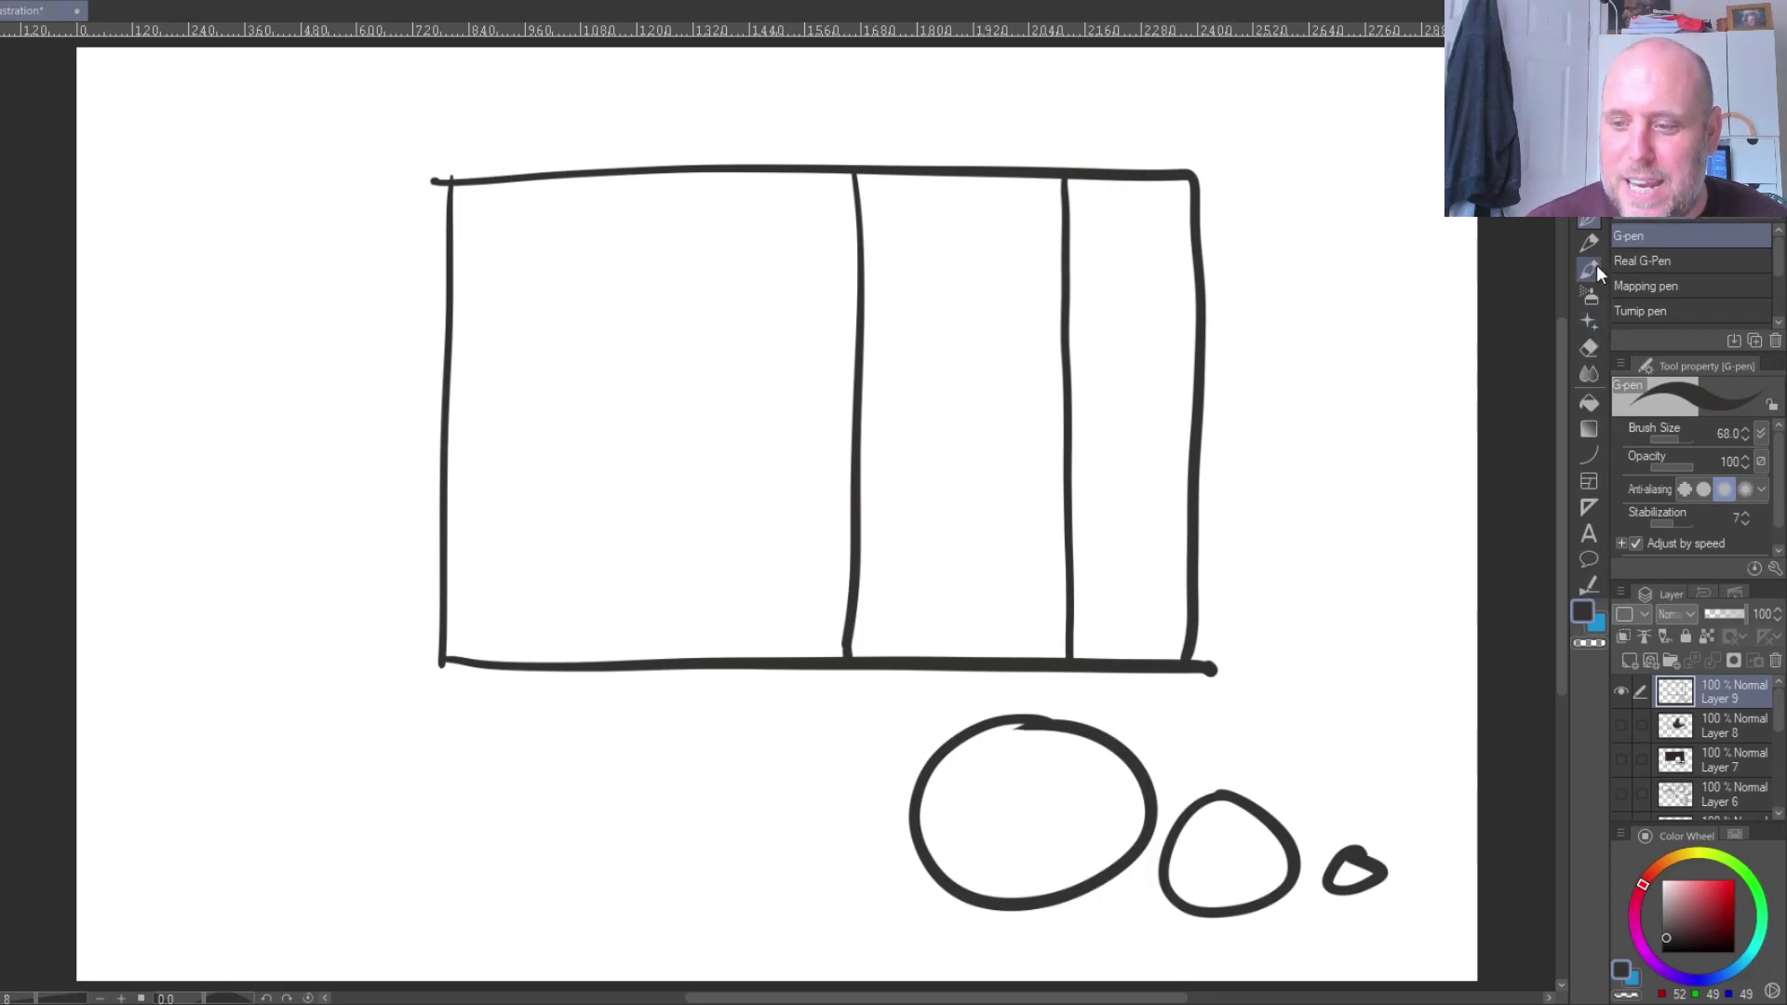
- Fill the narrow section with black and the medium section with mid grey, RGB 115, 104, 104
left_click(1589, 402)
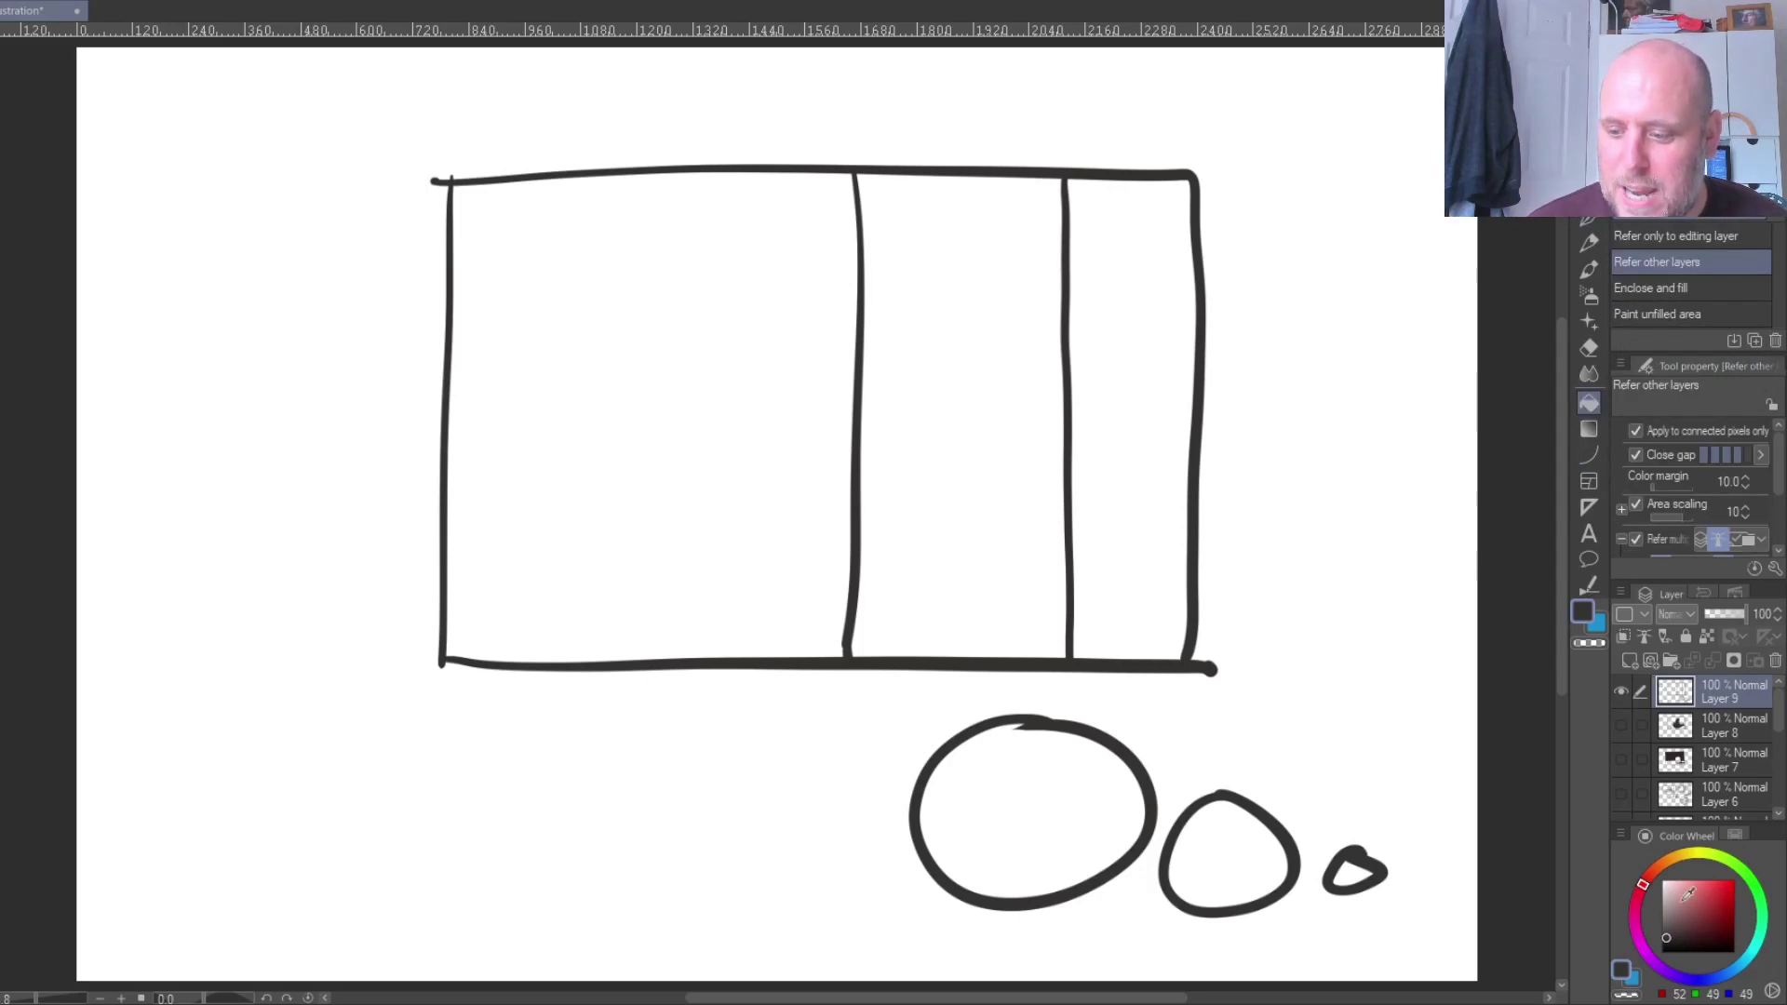
left_click(1682, 950)
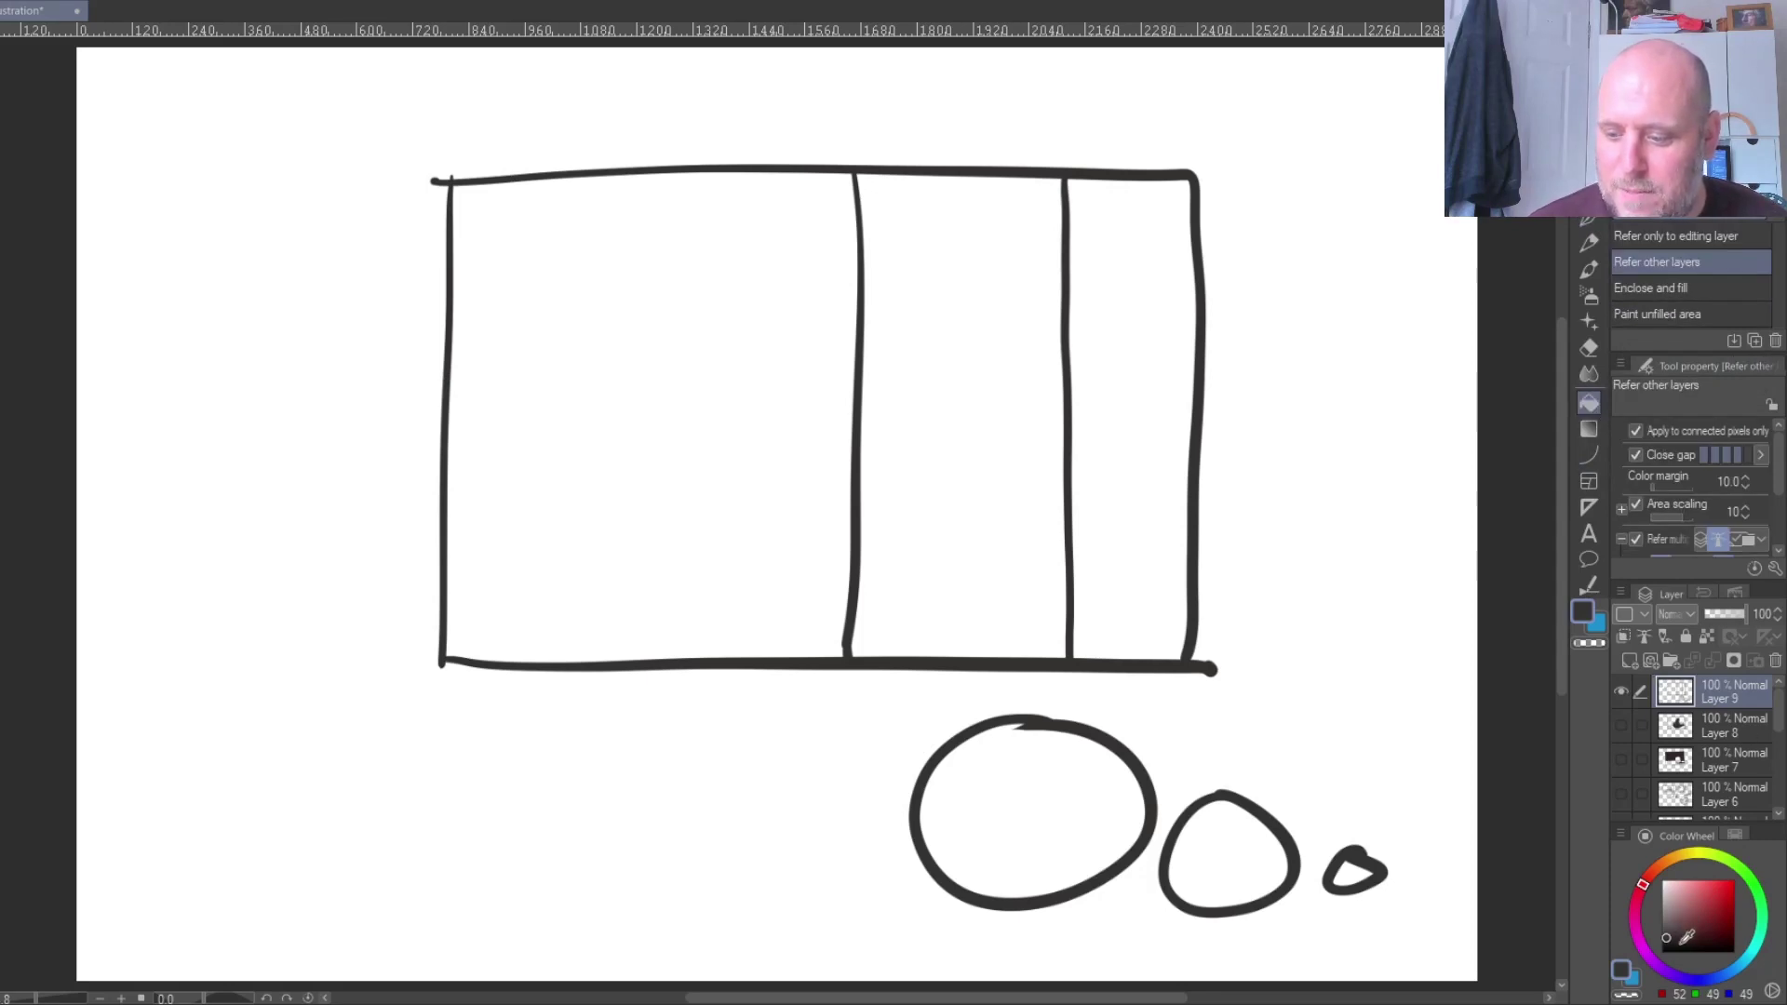
left_click(1134, 478)
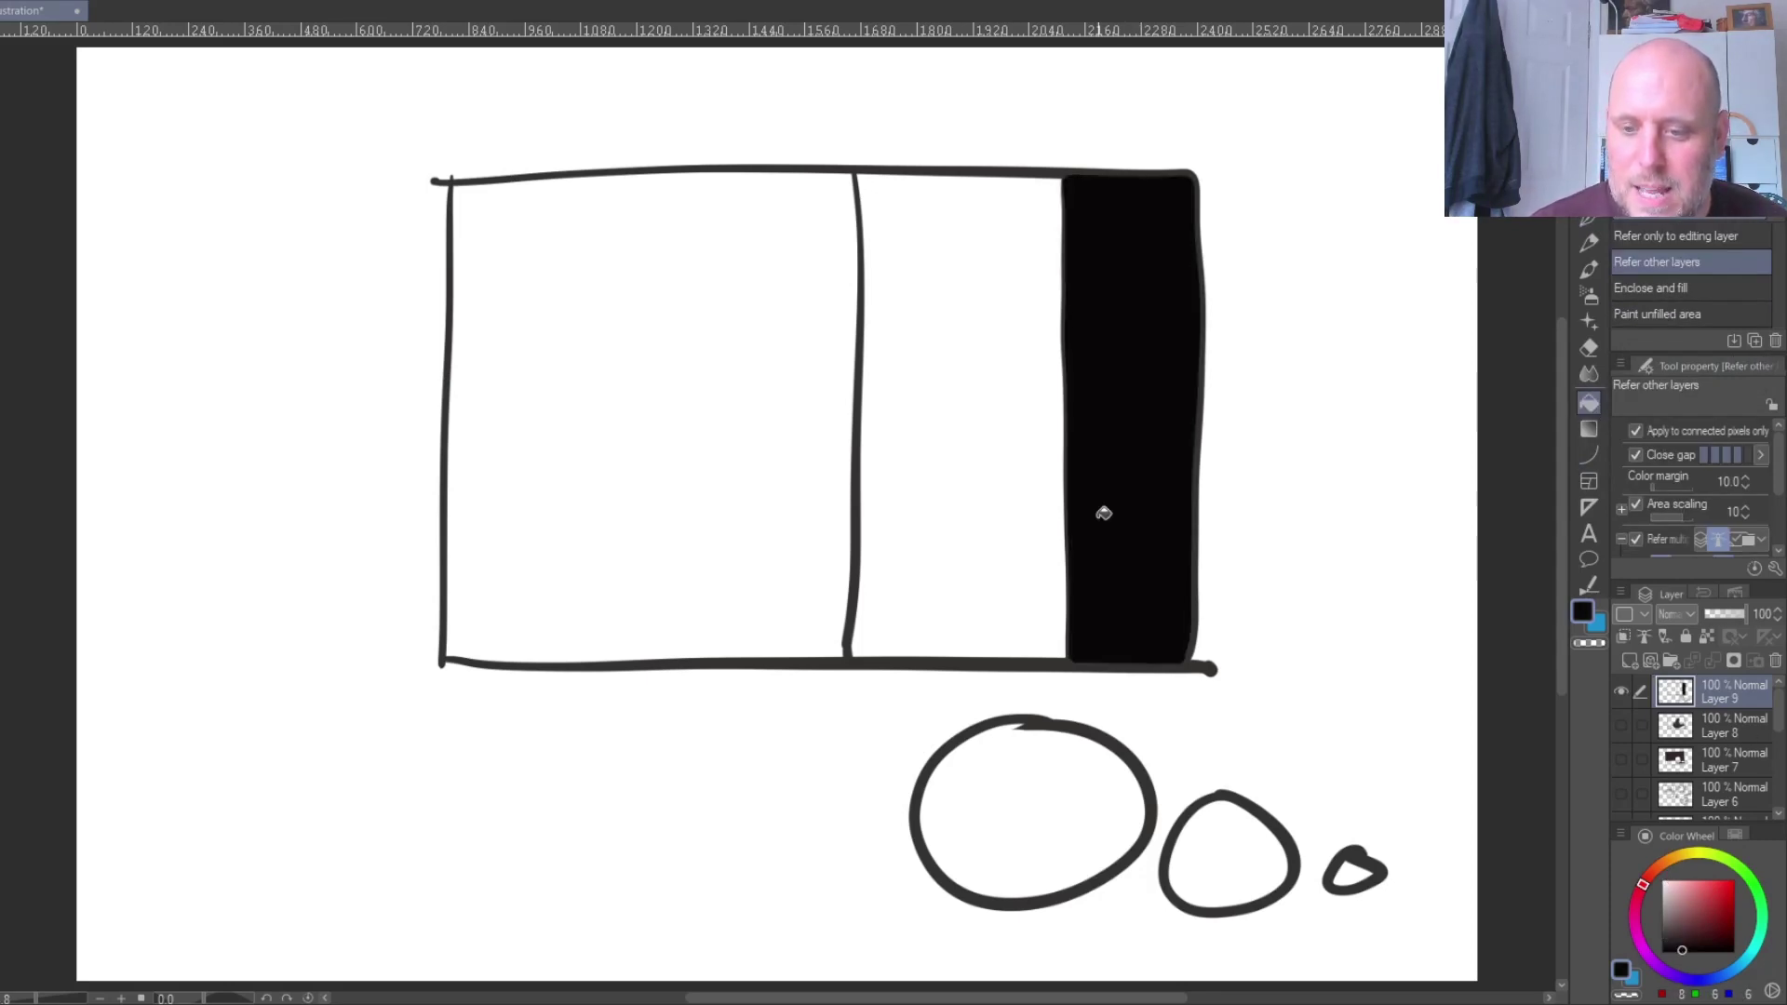
left_click(1669, 919)
left_click(951, 507)
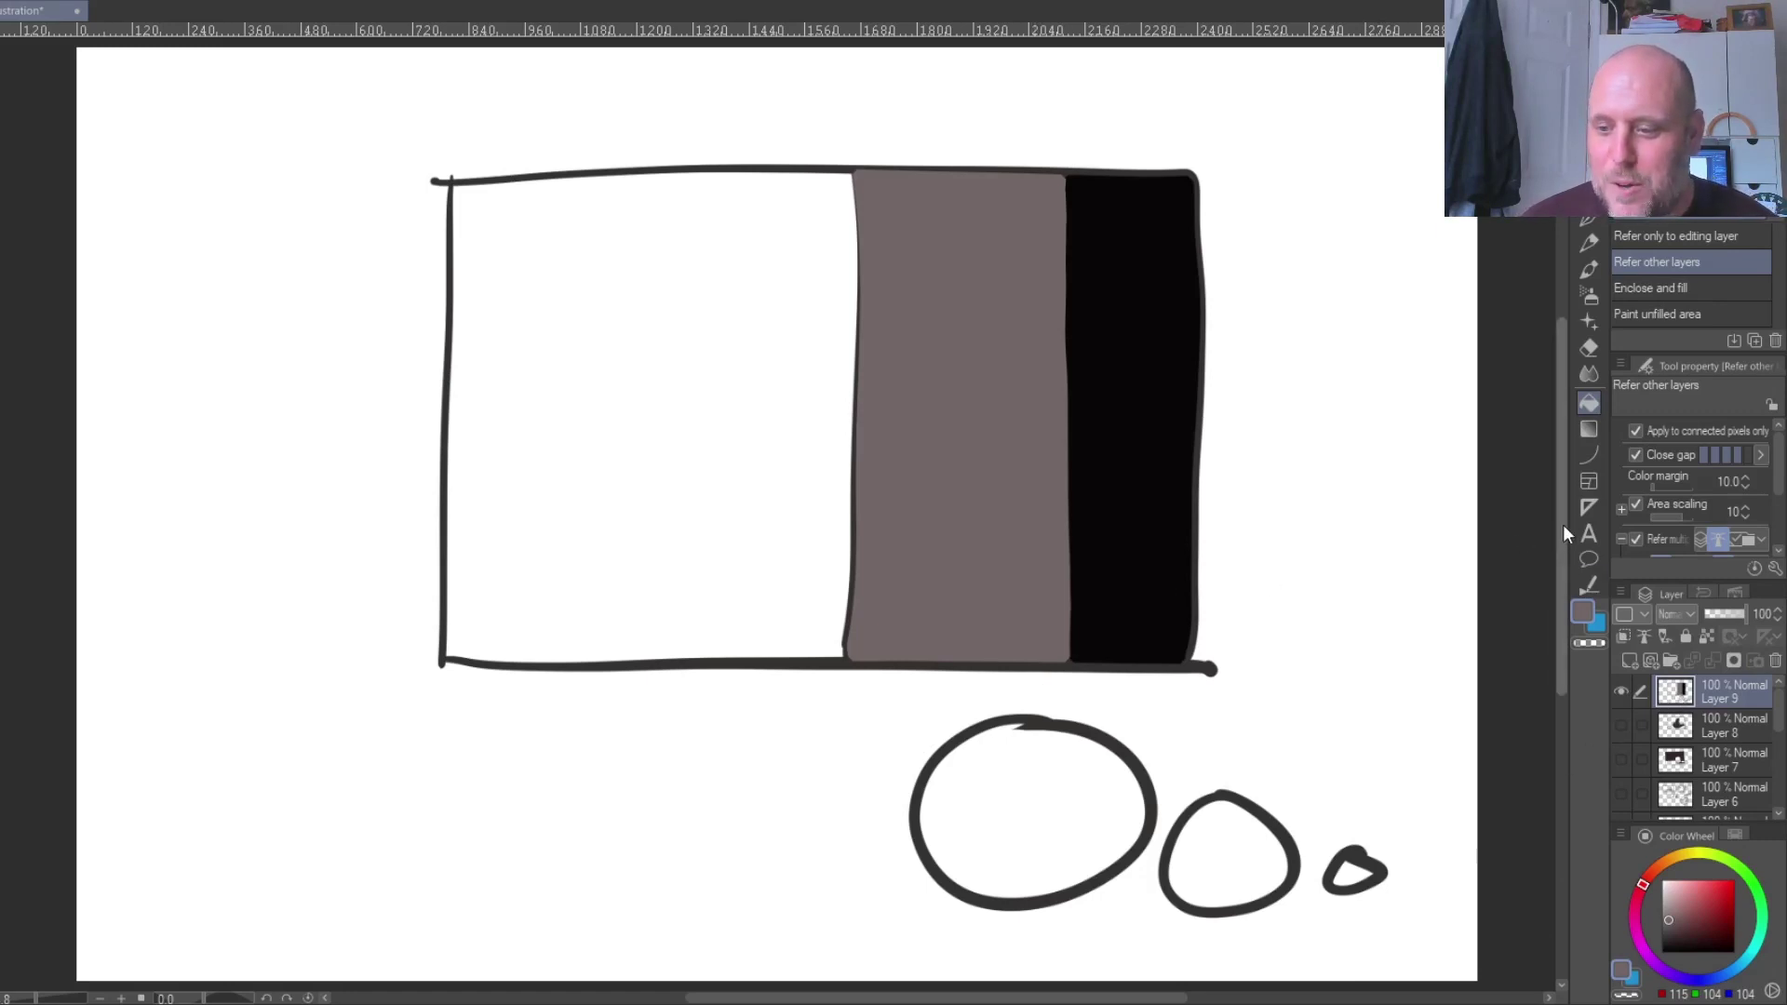
- Hide the three-section drawing's layer, add a new layer, and draw a rectangular frame in mid grey with the G-pen
left_click(1620, 690)
left_click(1628, 658)
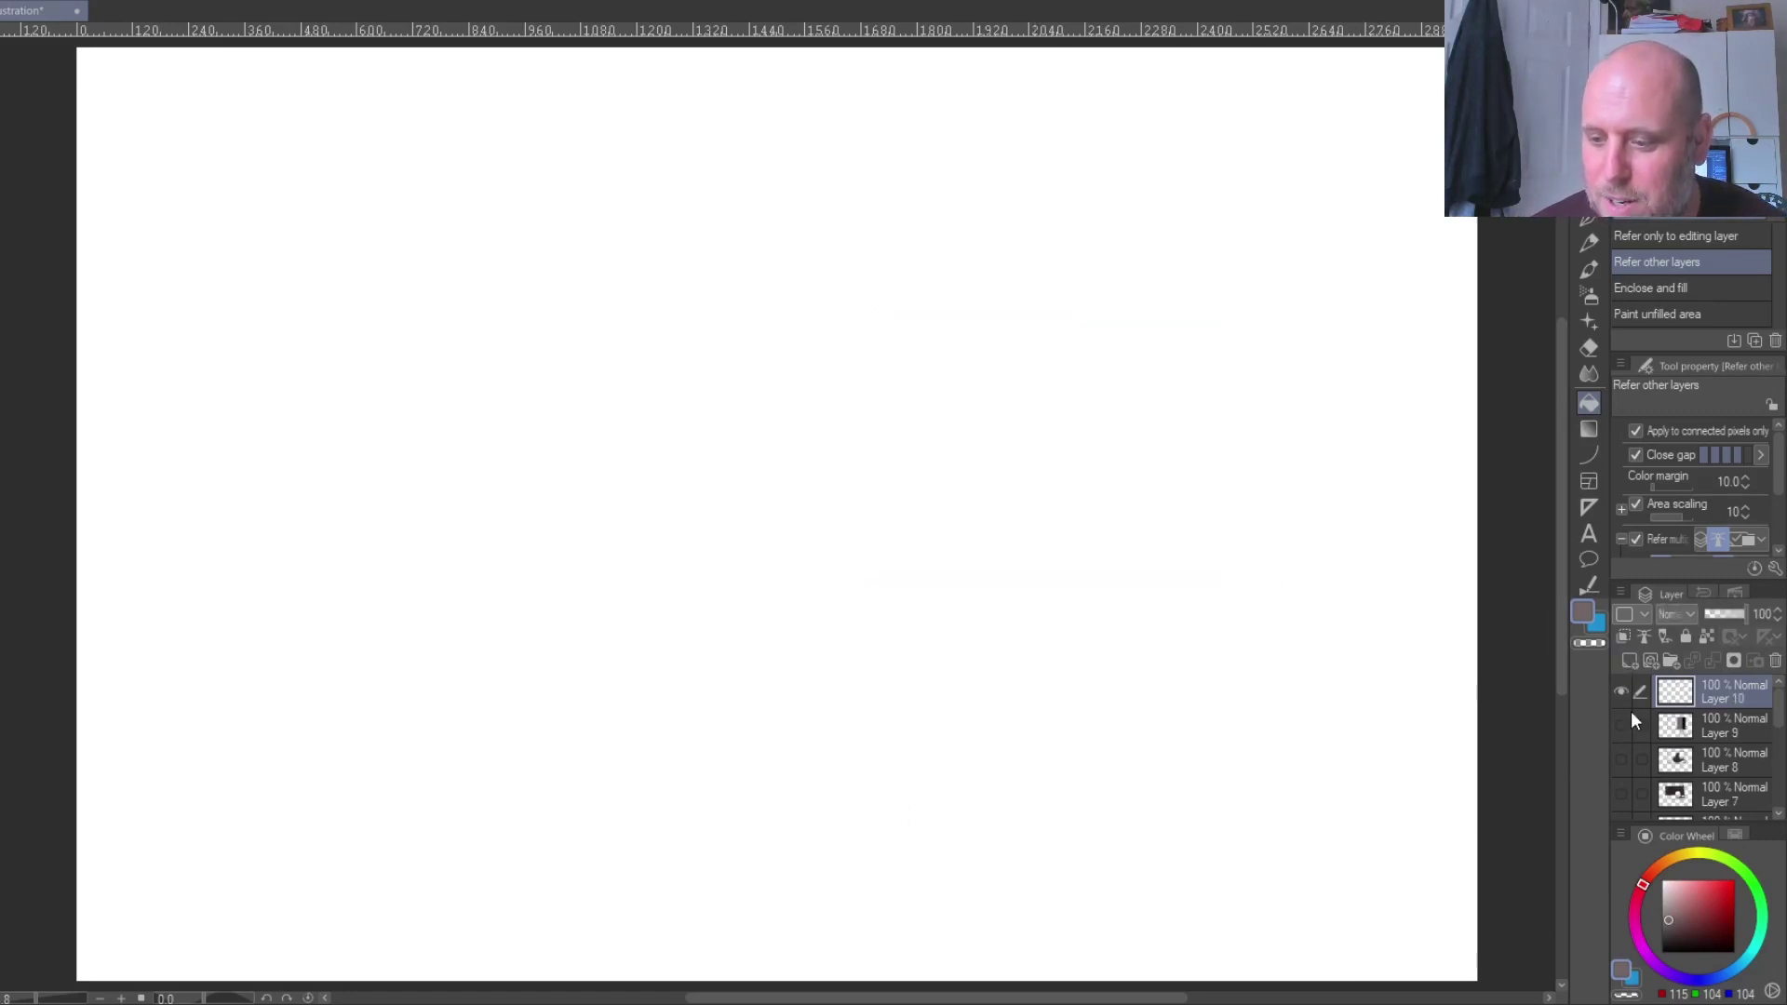
left_click(1585, 222)
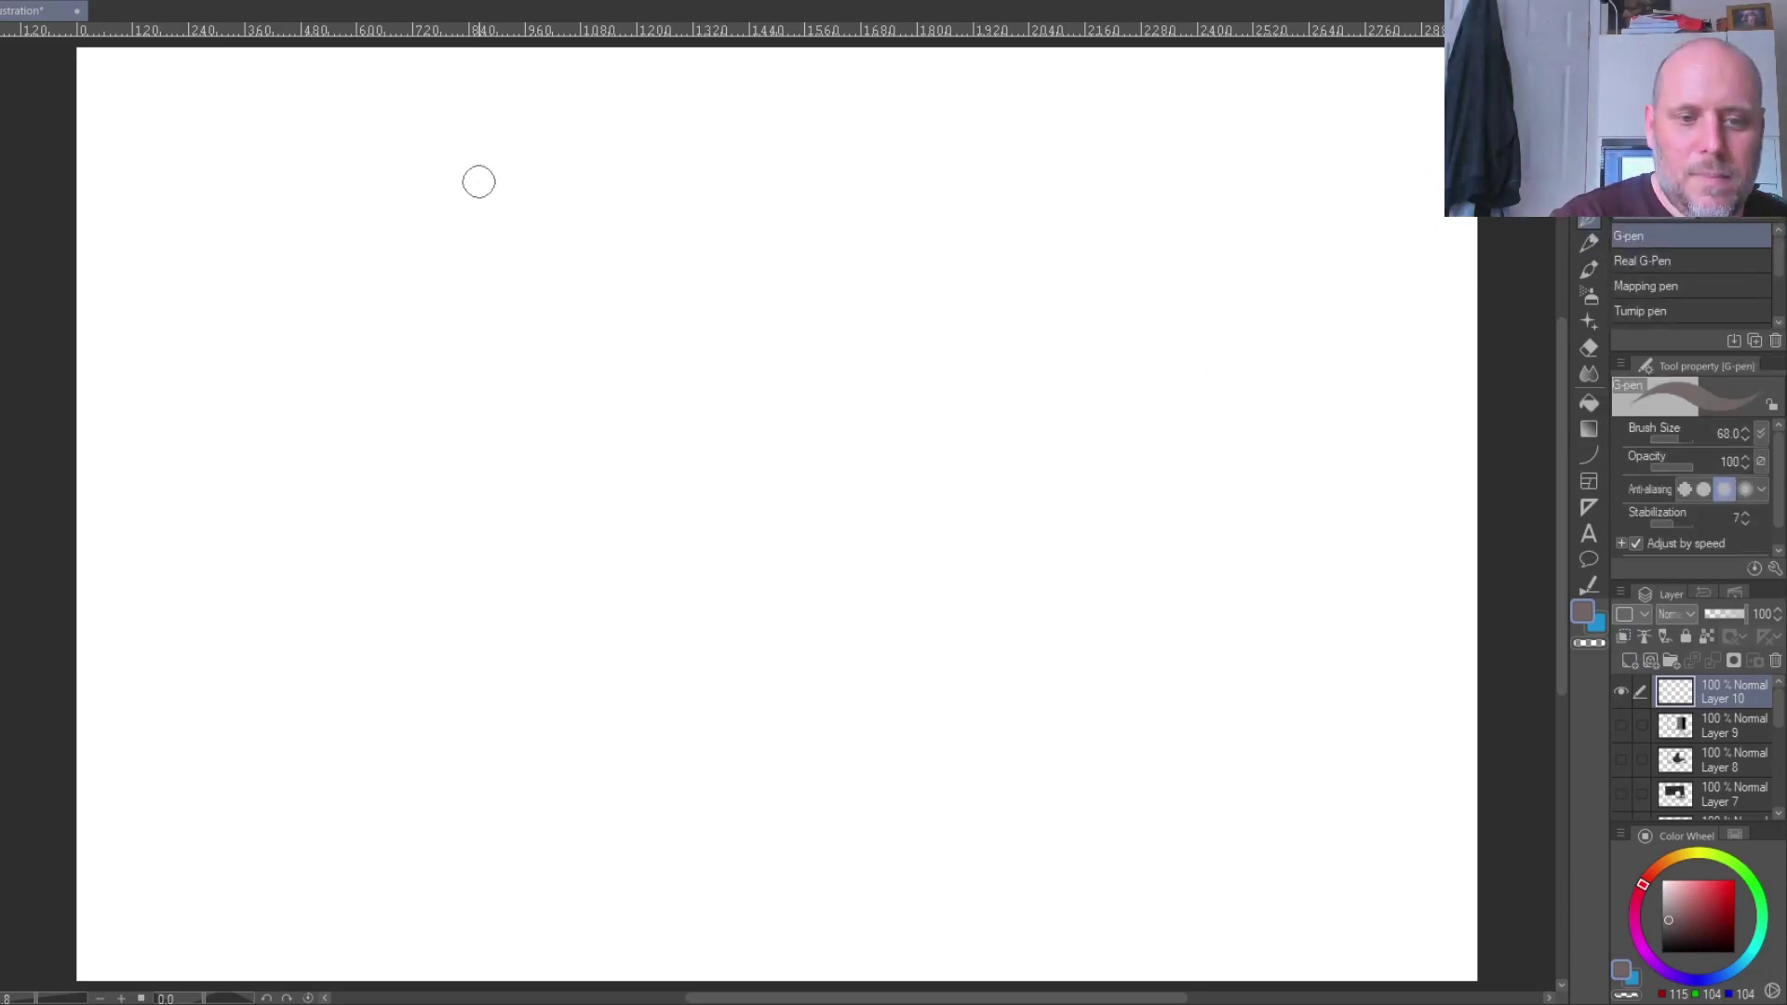
left_click_drag(477, 182, 500, 731)
left_click_drag(466, 210, 1238, 175)
left_click_drag(1234, 183, 1263, 717)
left_click_drag(477, 672, 1337, 663)
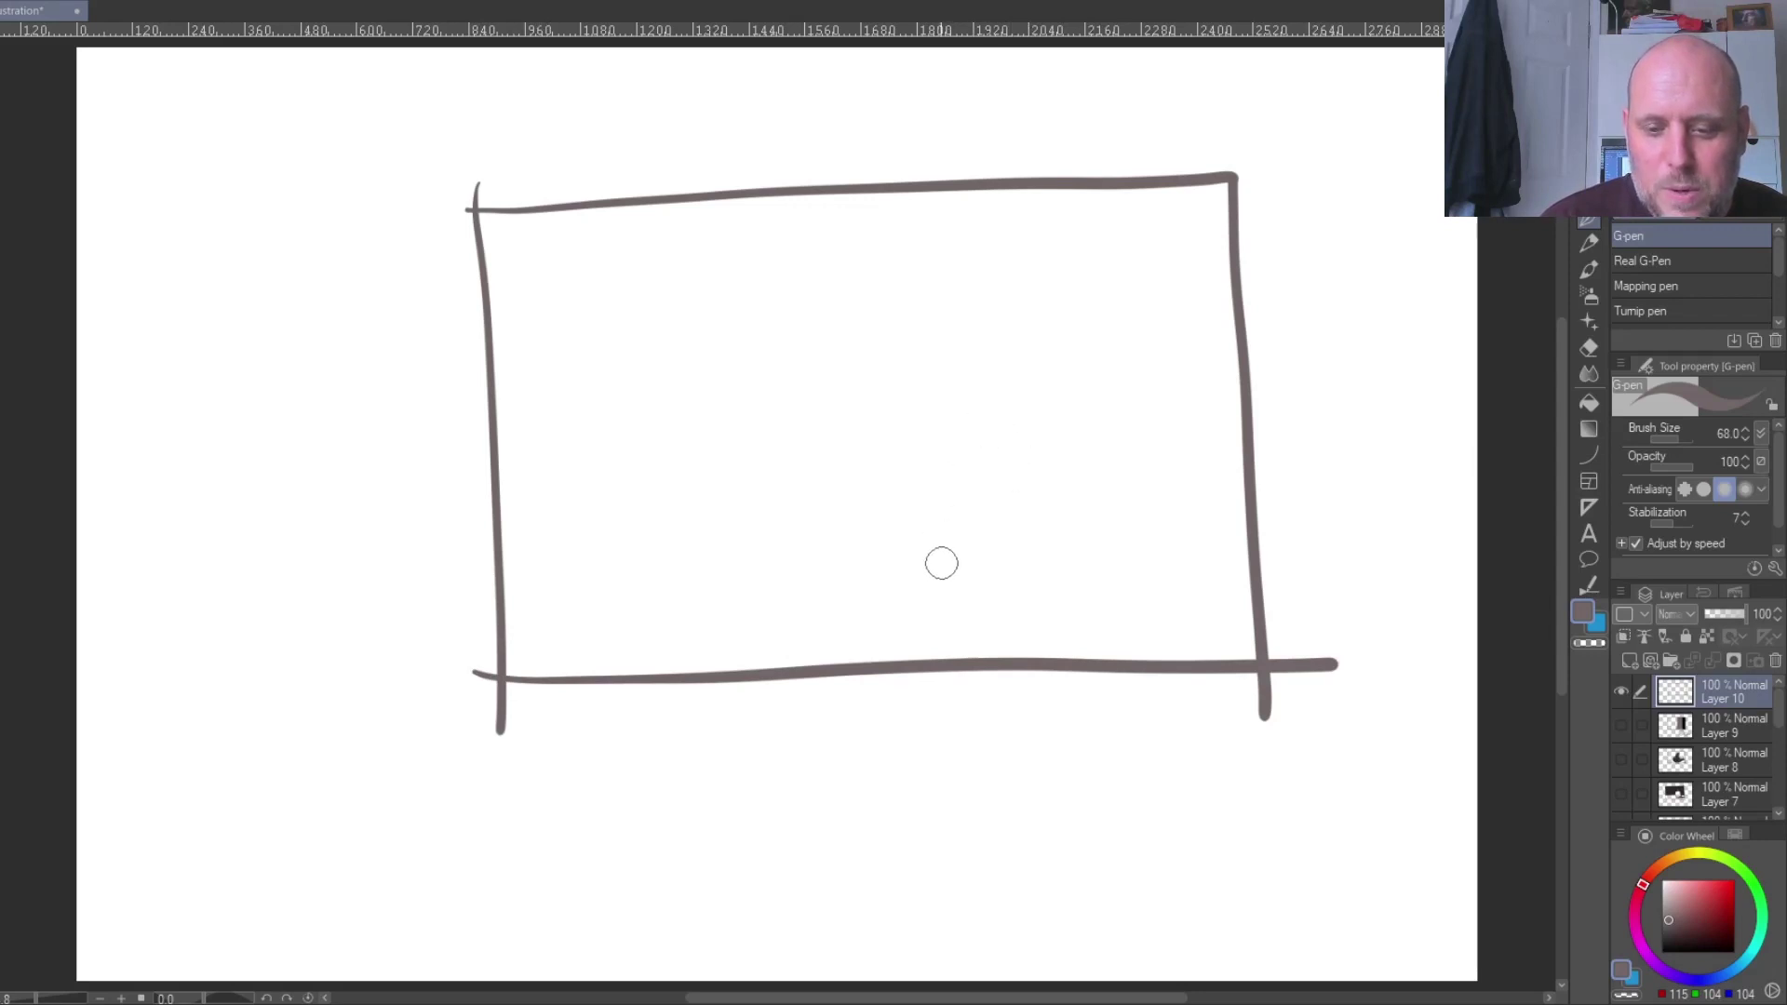
- Sketch a heart-shaped object right of the frame's centre, with a horizon line behind it and a cast shadow beneath
mouse_move(944, 513)
left_mouse_down()
mouse_move(948, 398)
mouse_move(1021, 415)
left_mouse_up()
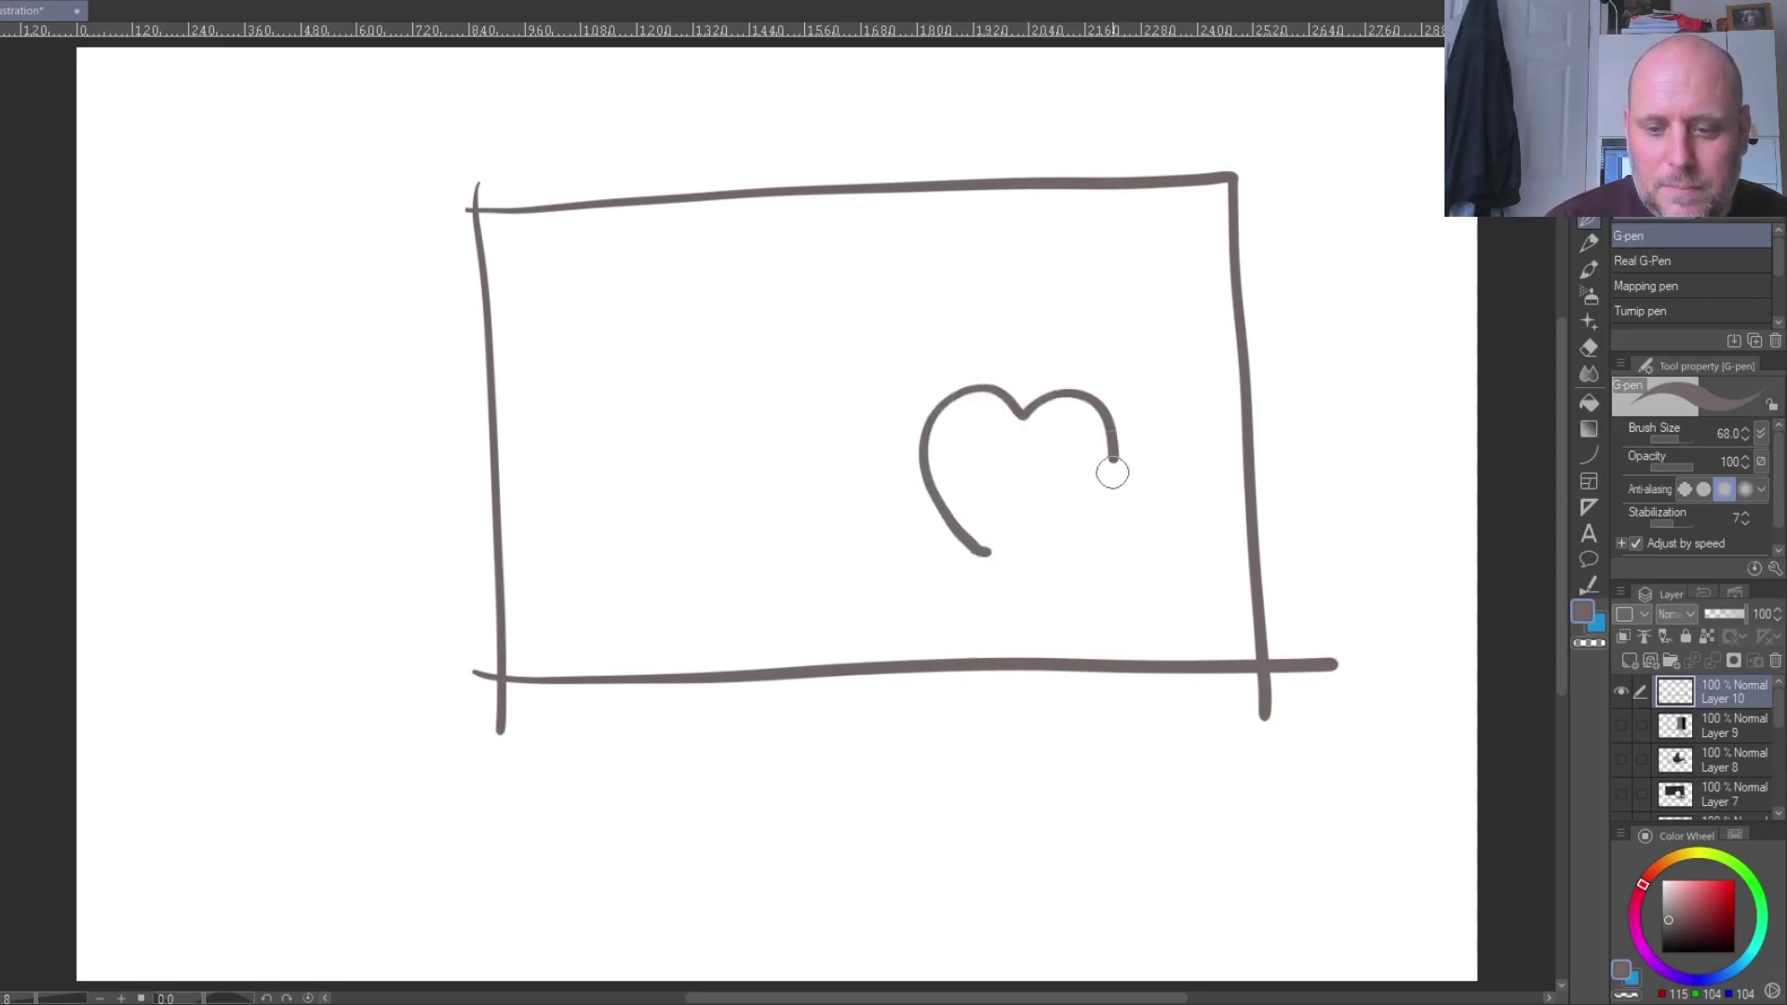
left_click_drag(1111, 472, 991, 552)
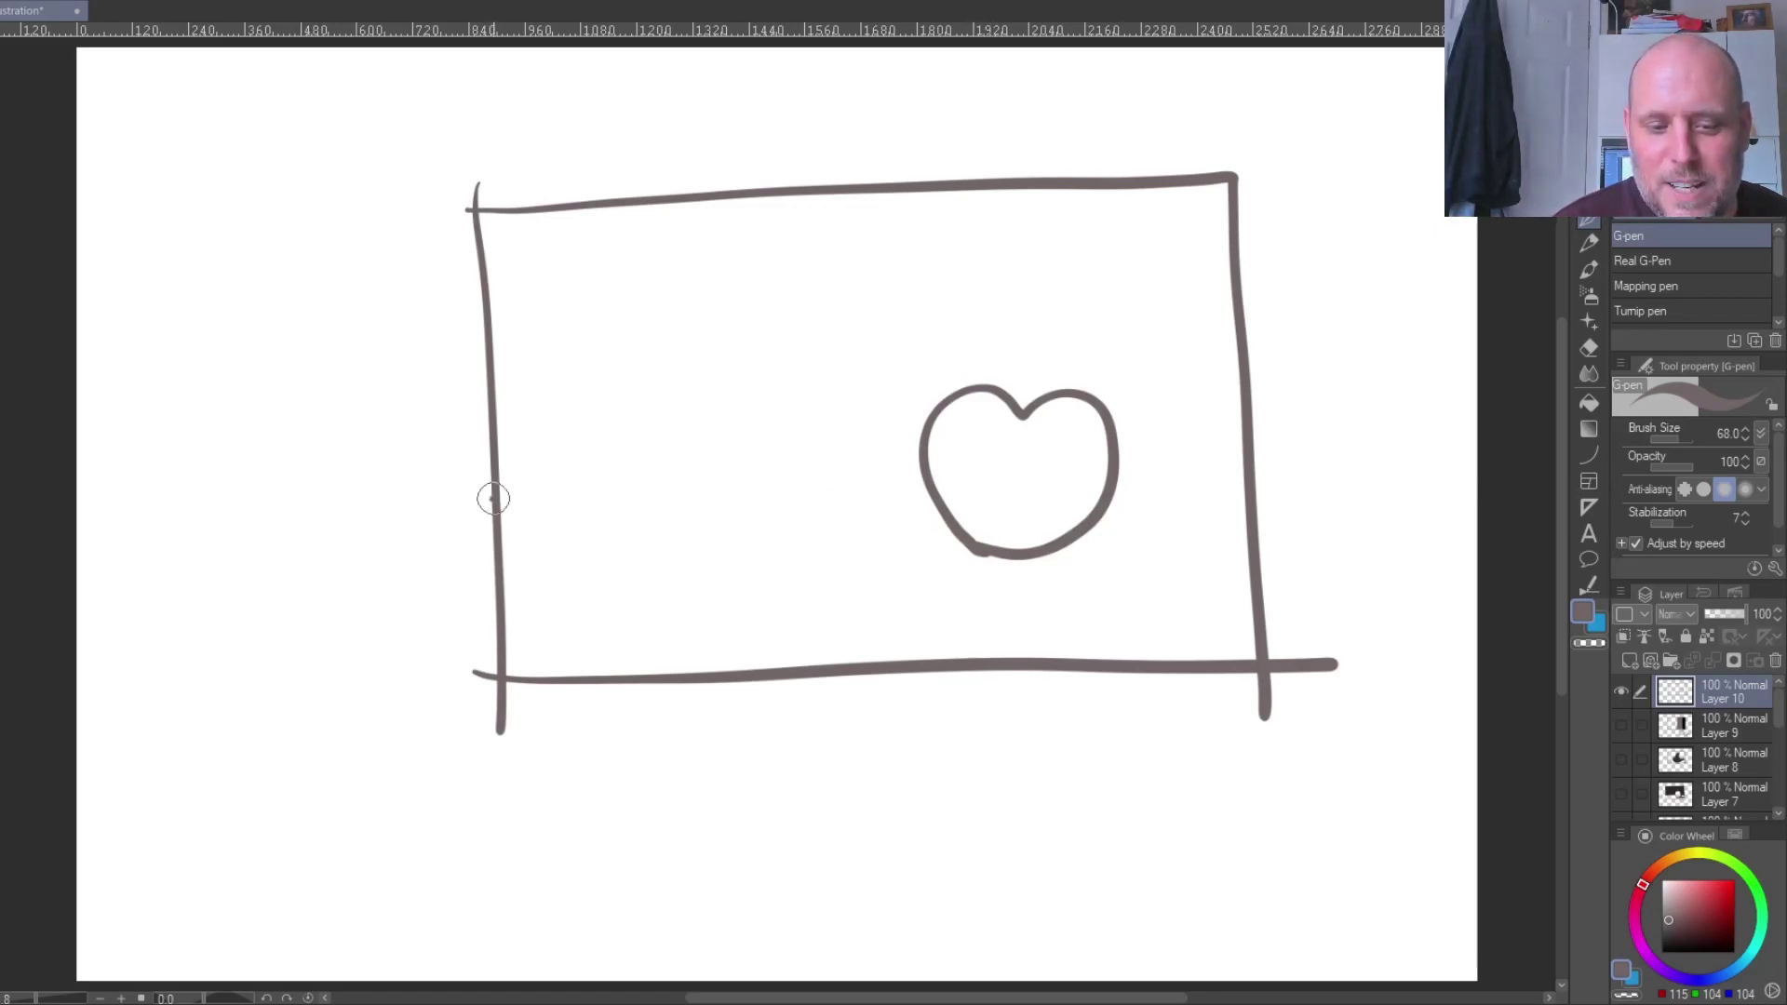
left_click_drag(493, 498, 926, 481)
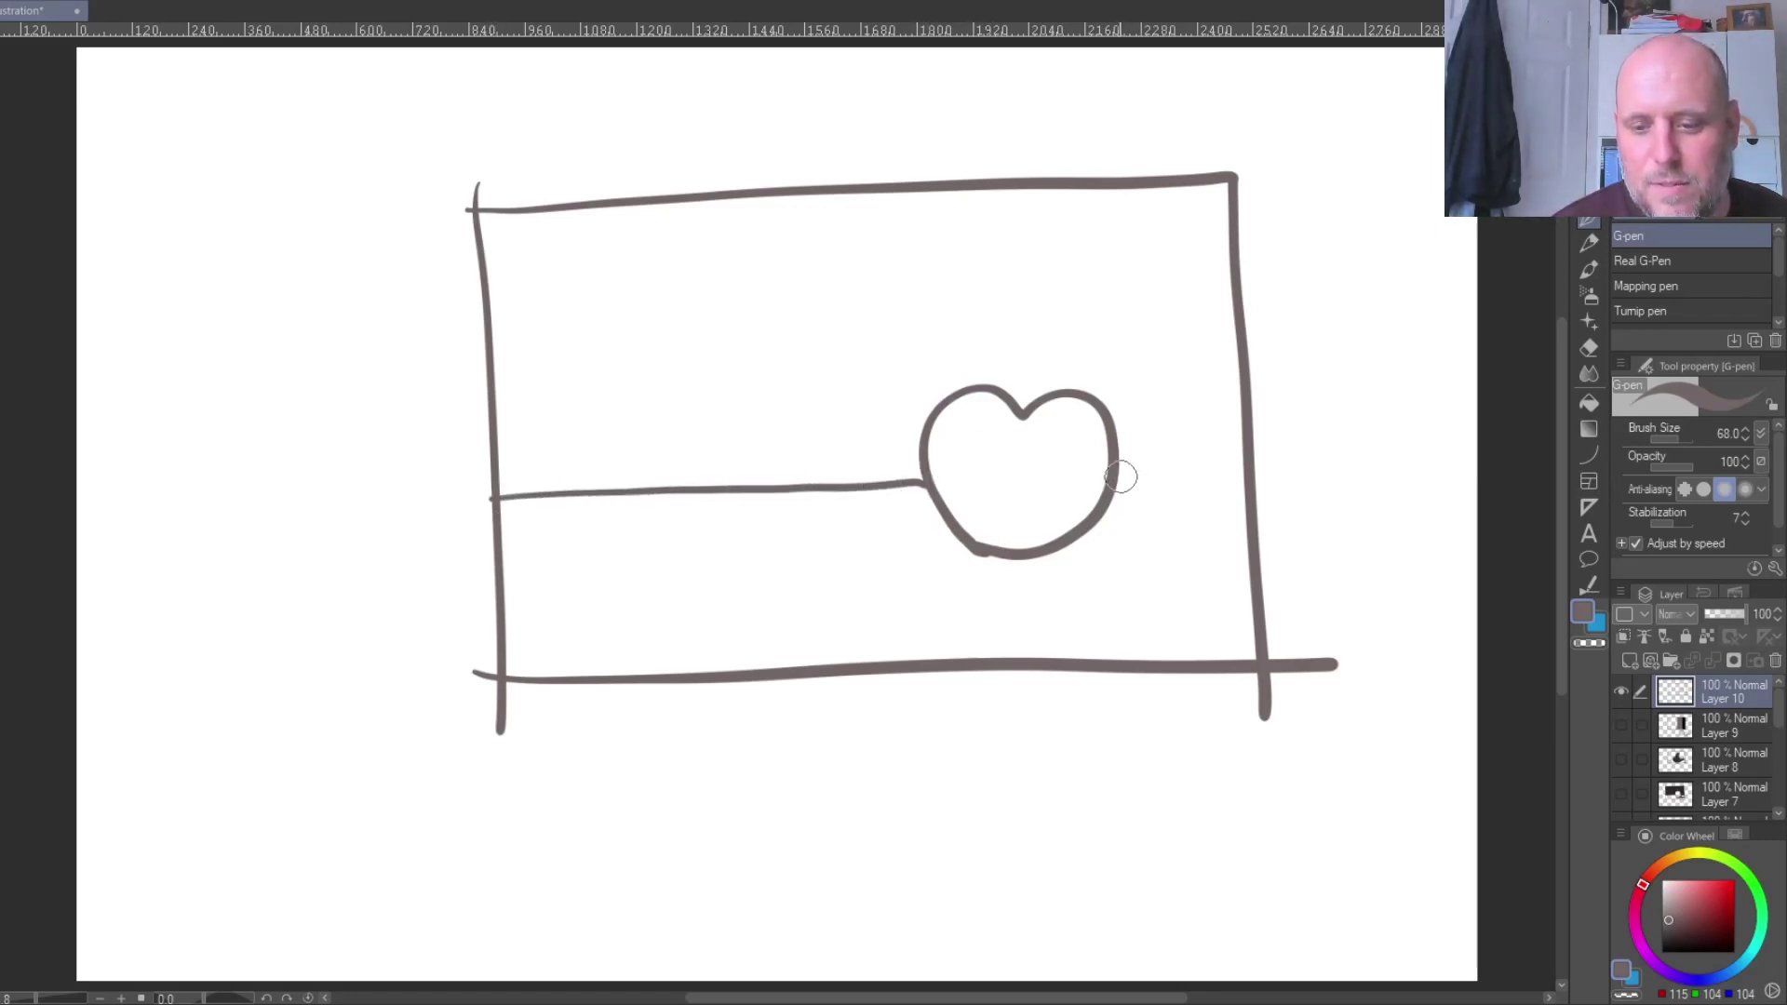
left_click_drag(972, 544, 1091, 562)
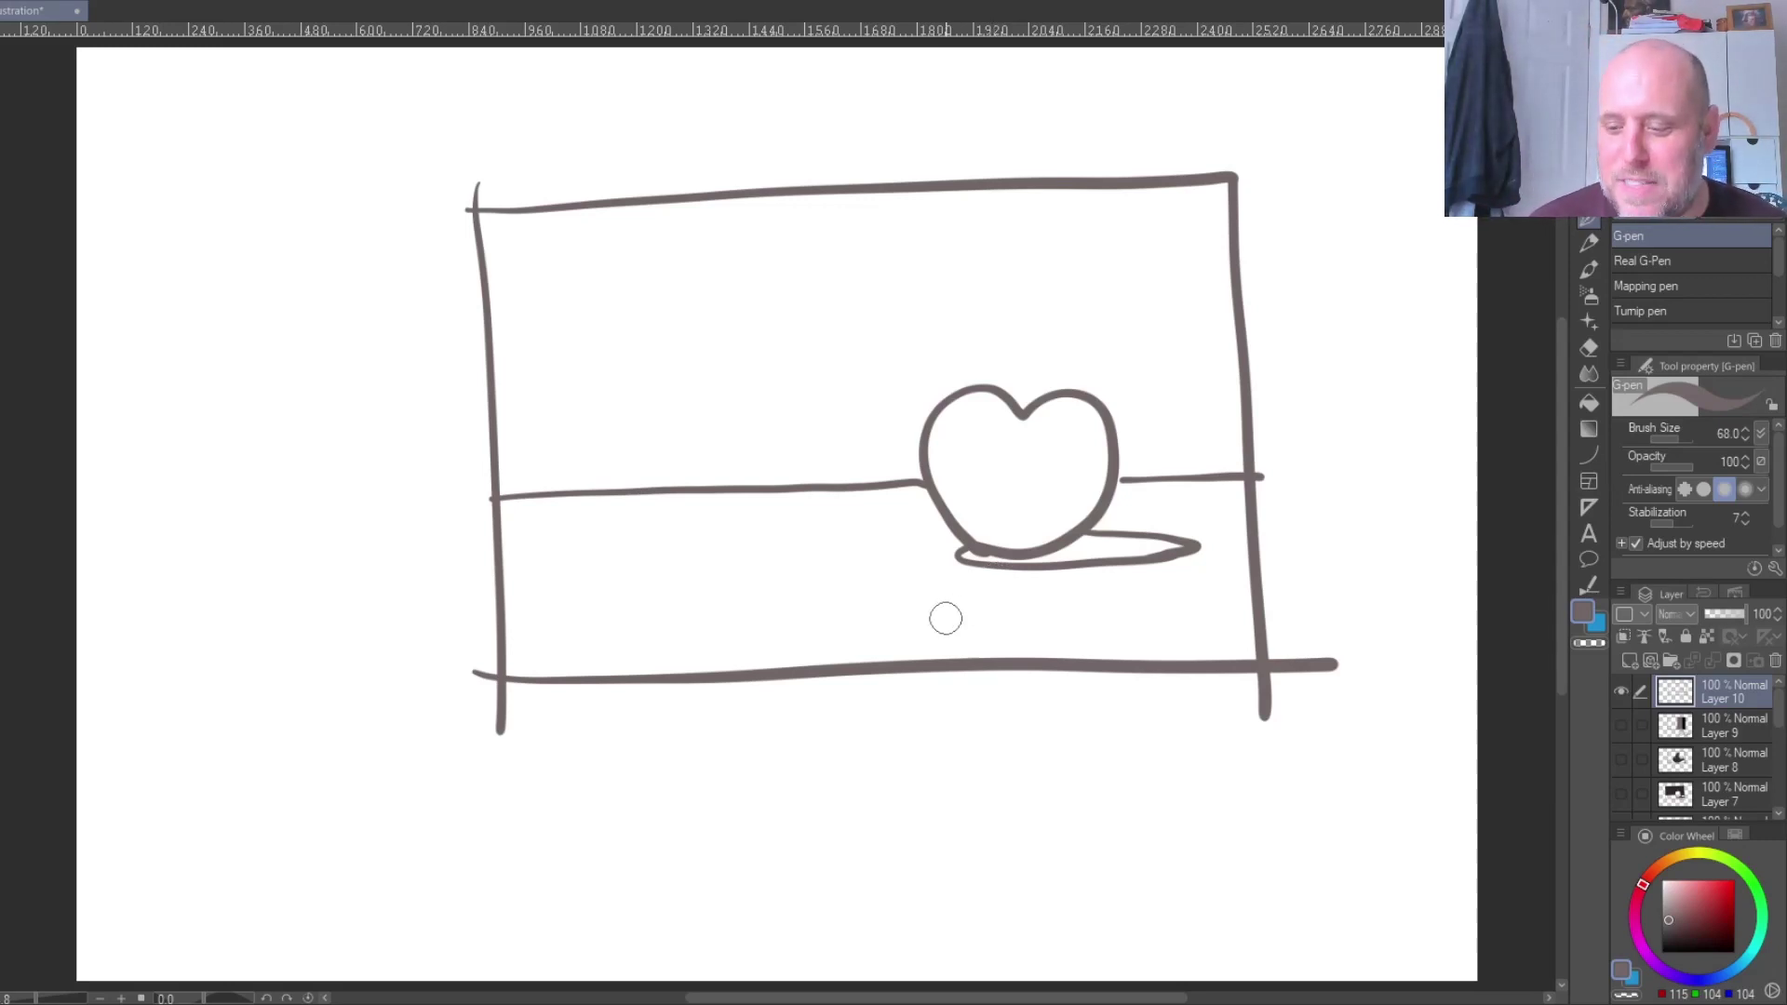
left_click(1672, 933)
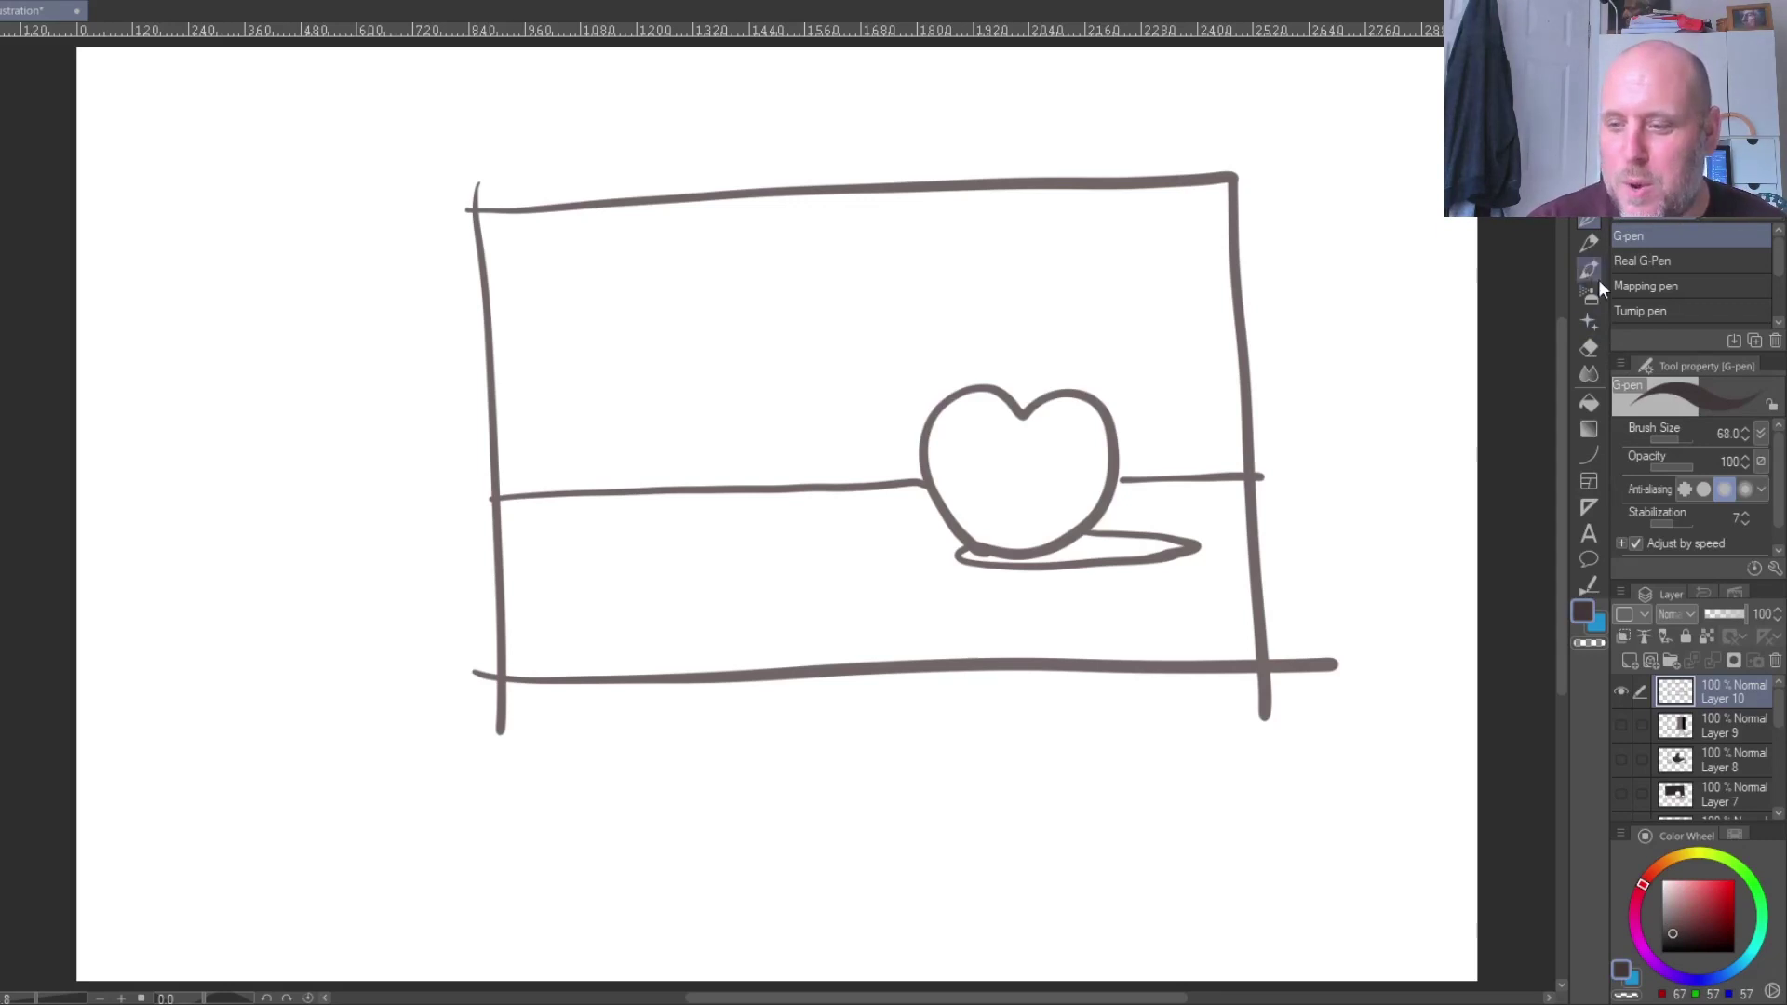
left_click(1588, 348)
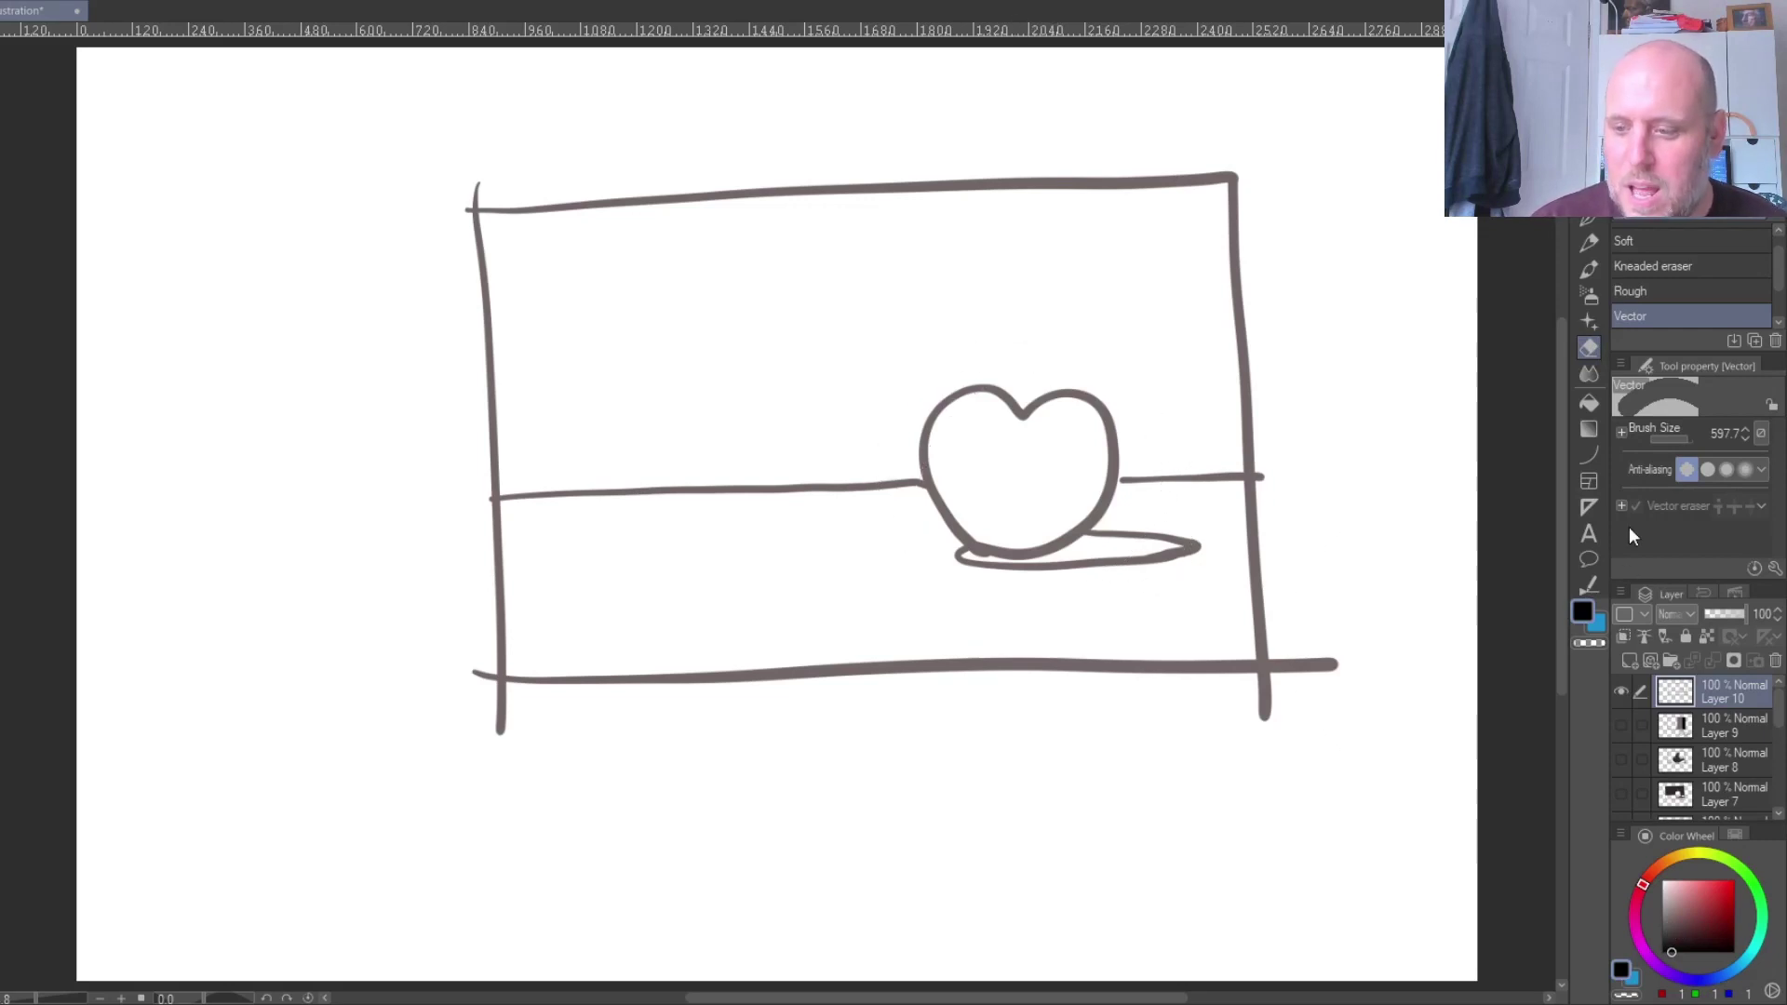
left_click(1029, 507)
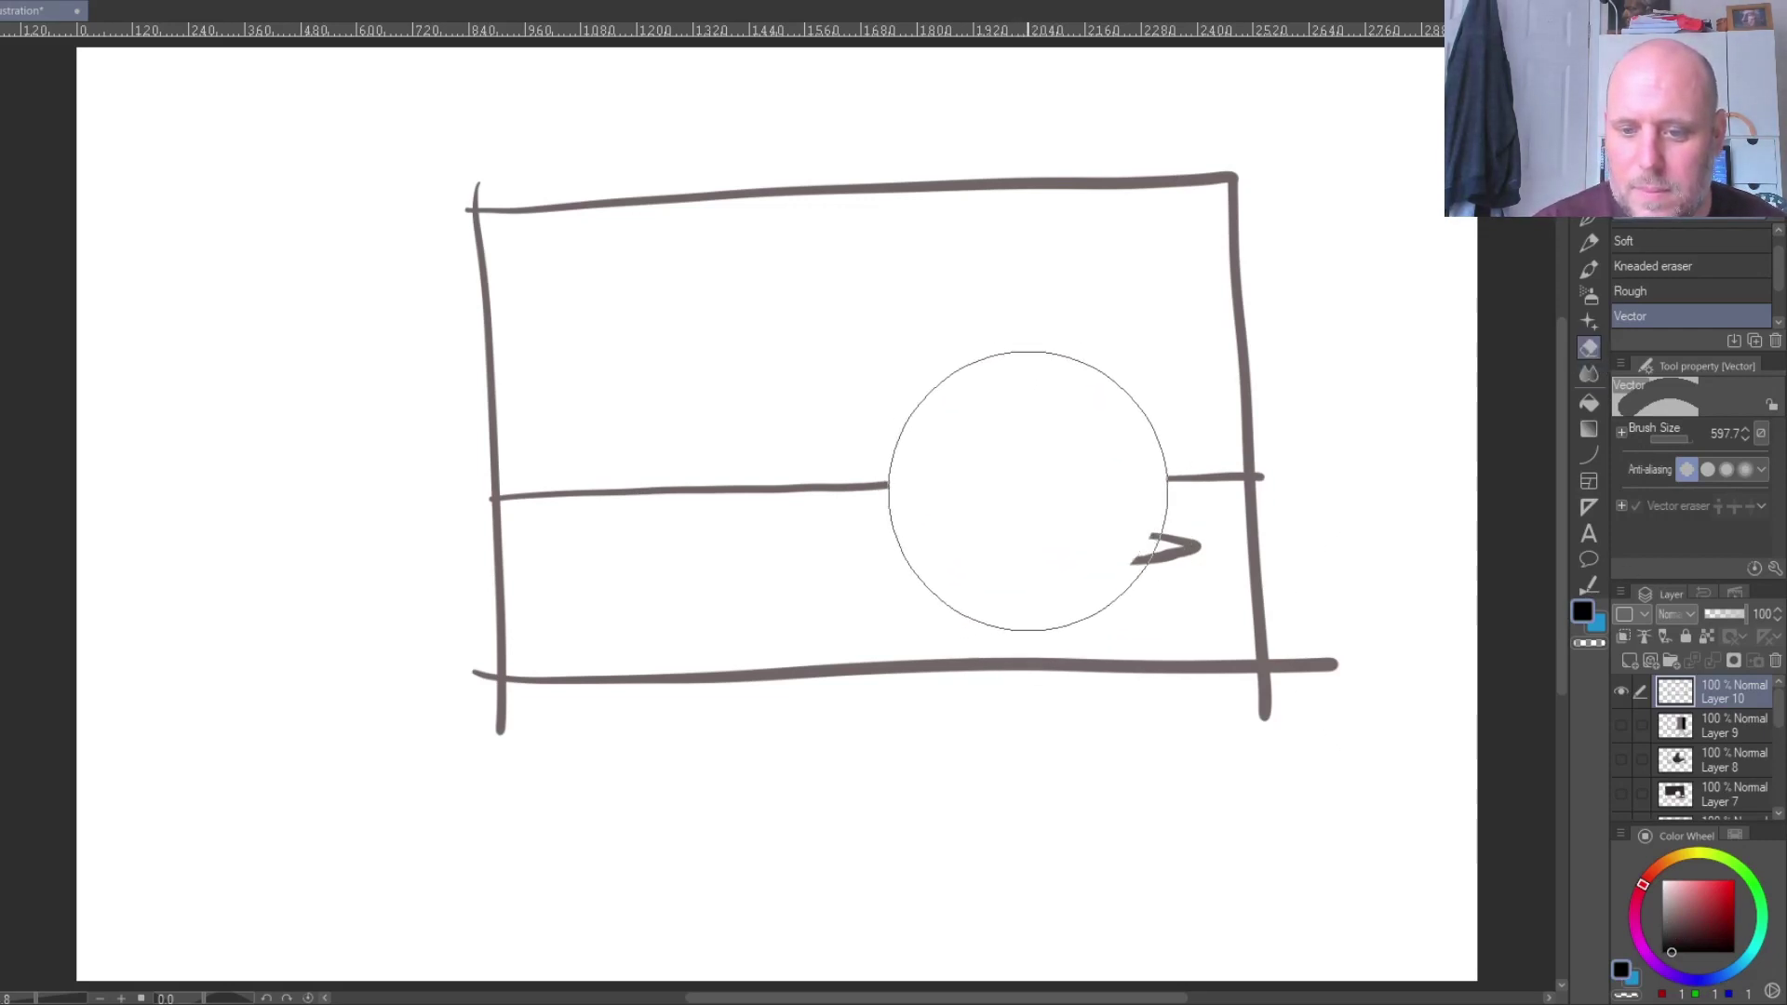
key("ctrl+z")
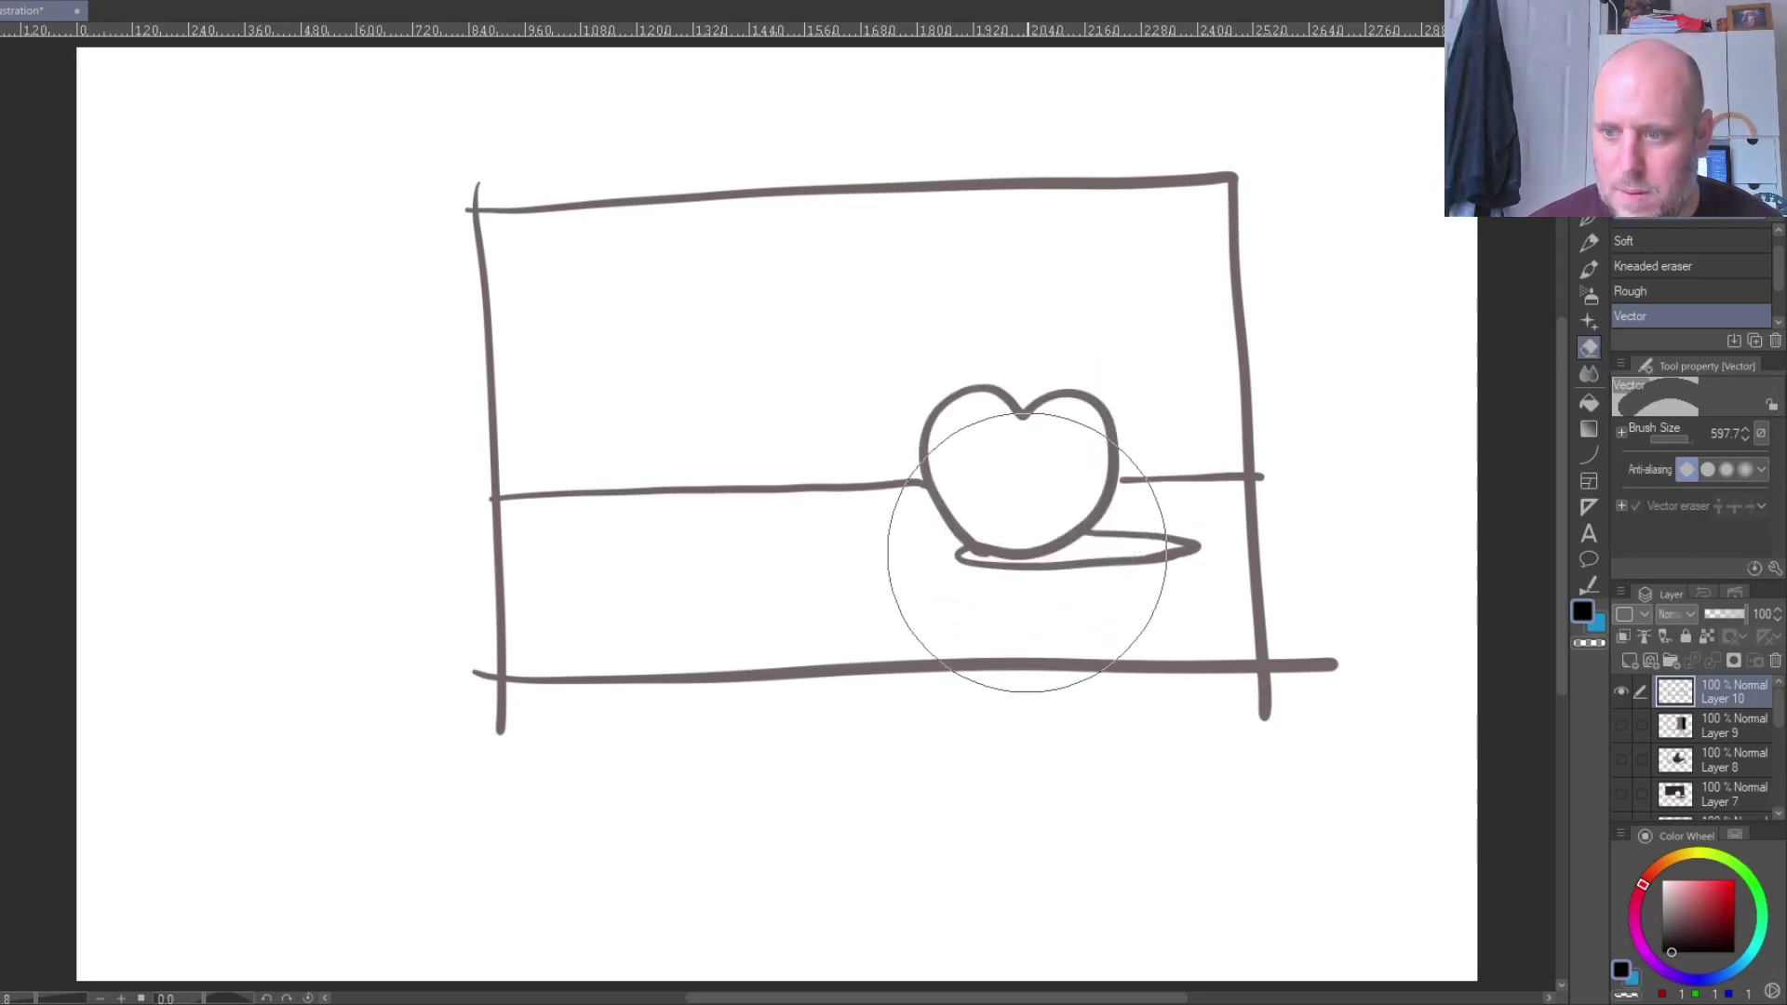
- Fill the heart shape and its cast shadow with black, and the ground below the horizon with mid grey, RGB 118, 104, 104
left_click(1589, 402)
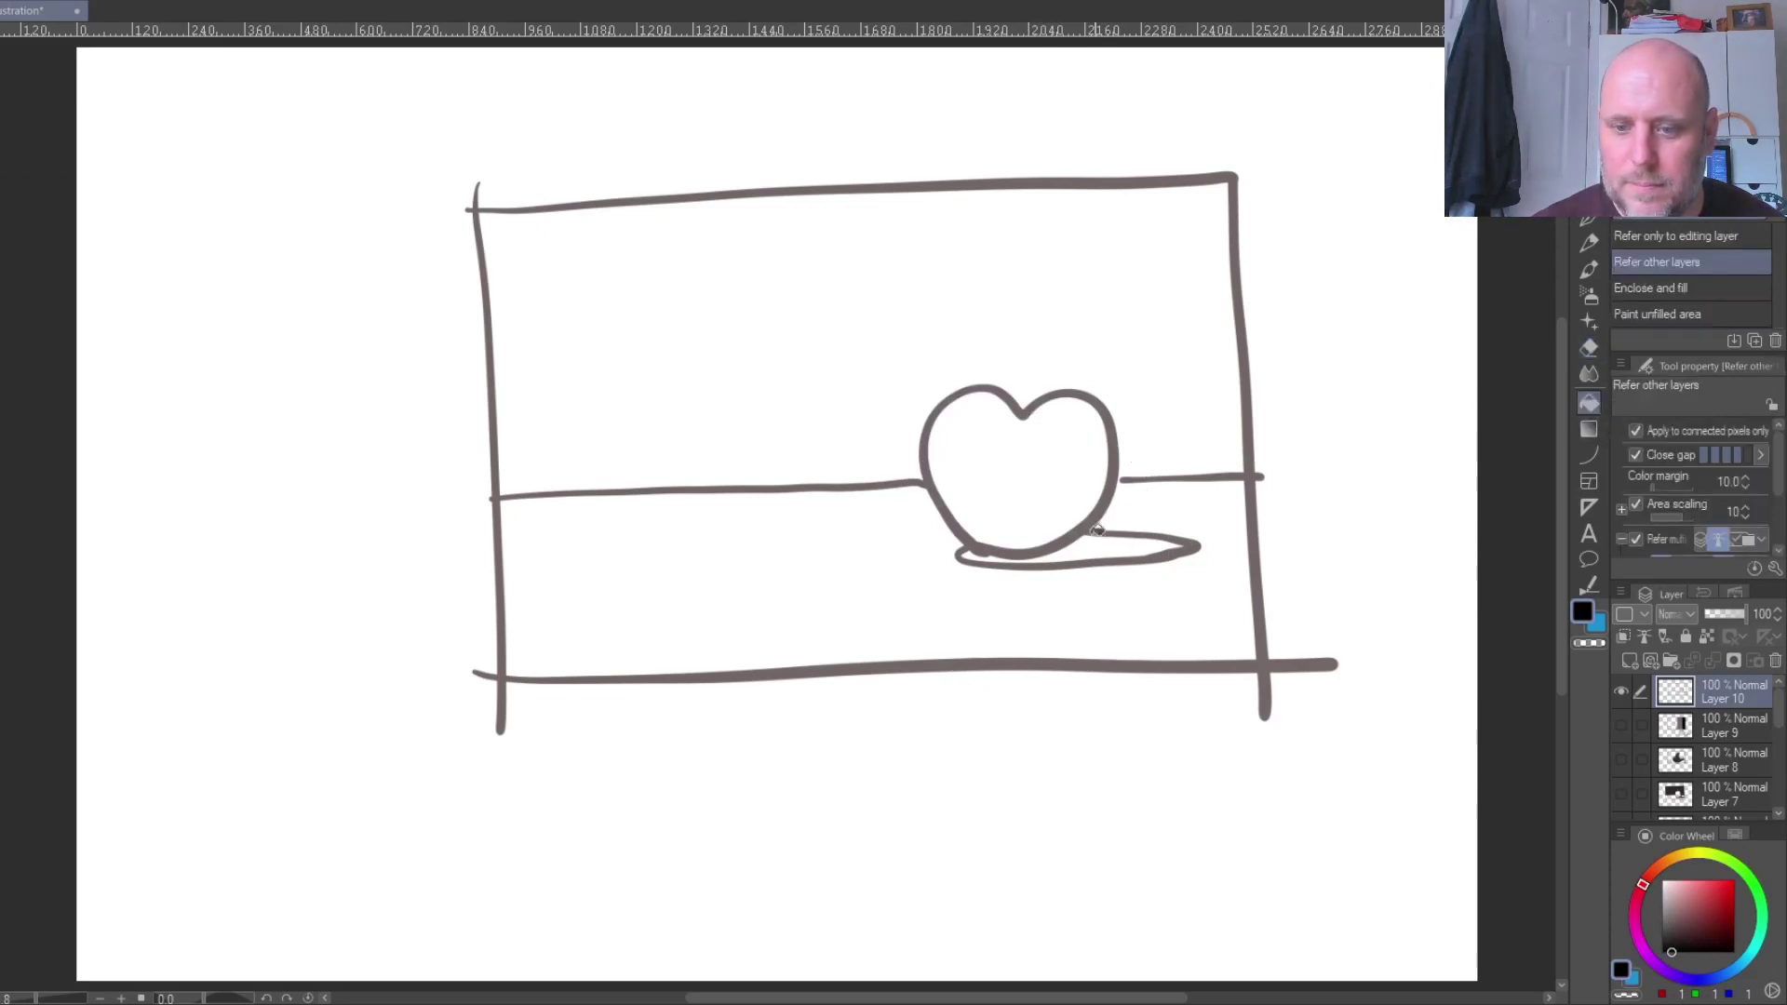
left_click(1014, 452)
left_click(1087, 537)
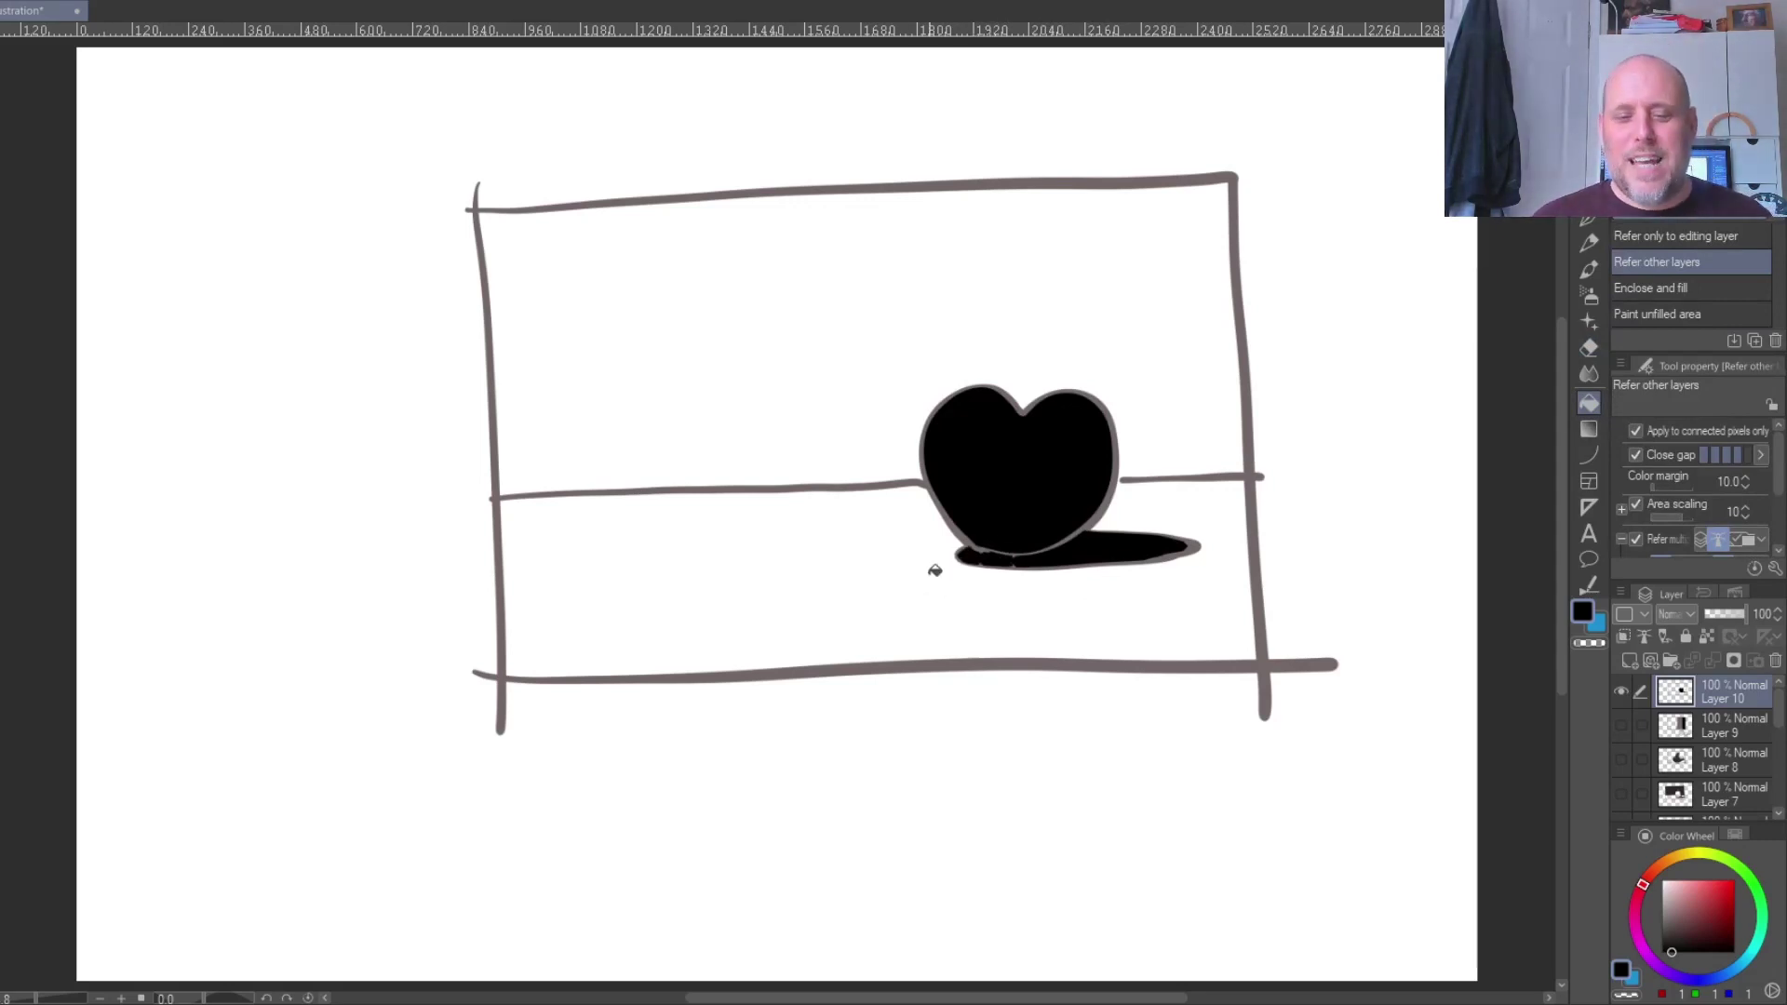
left_click(1670, 918)
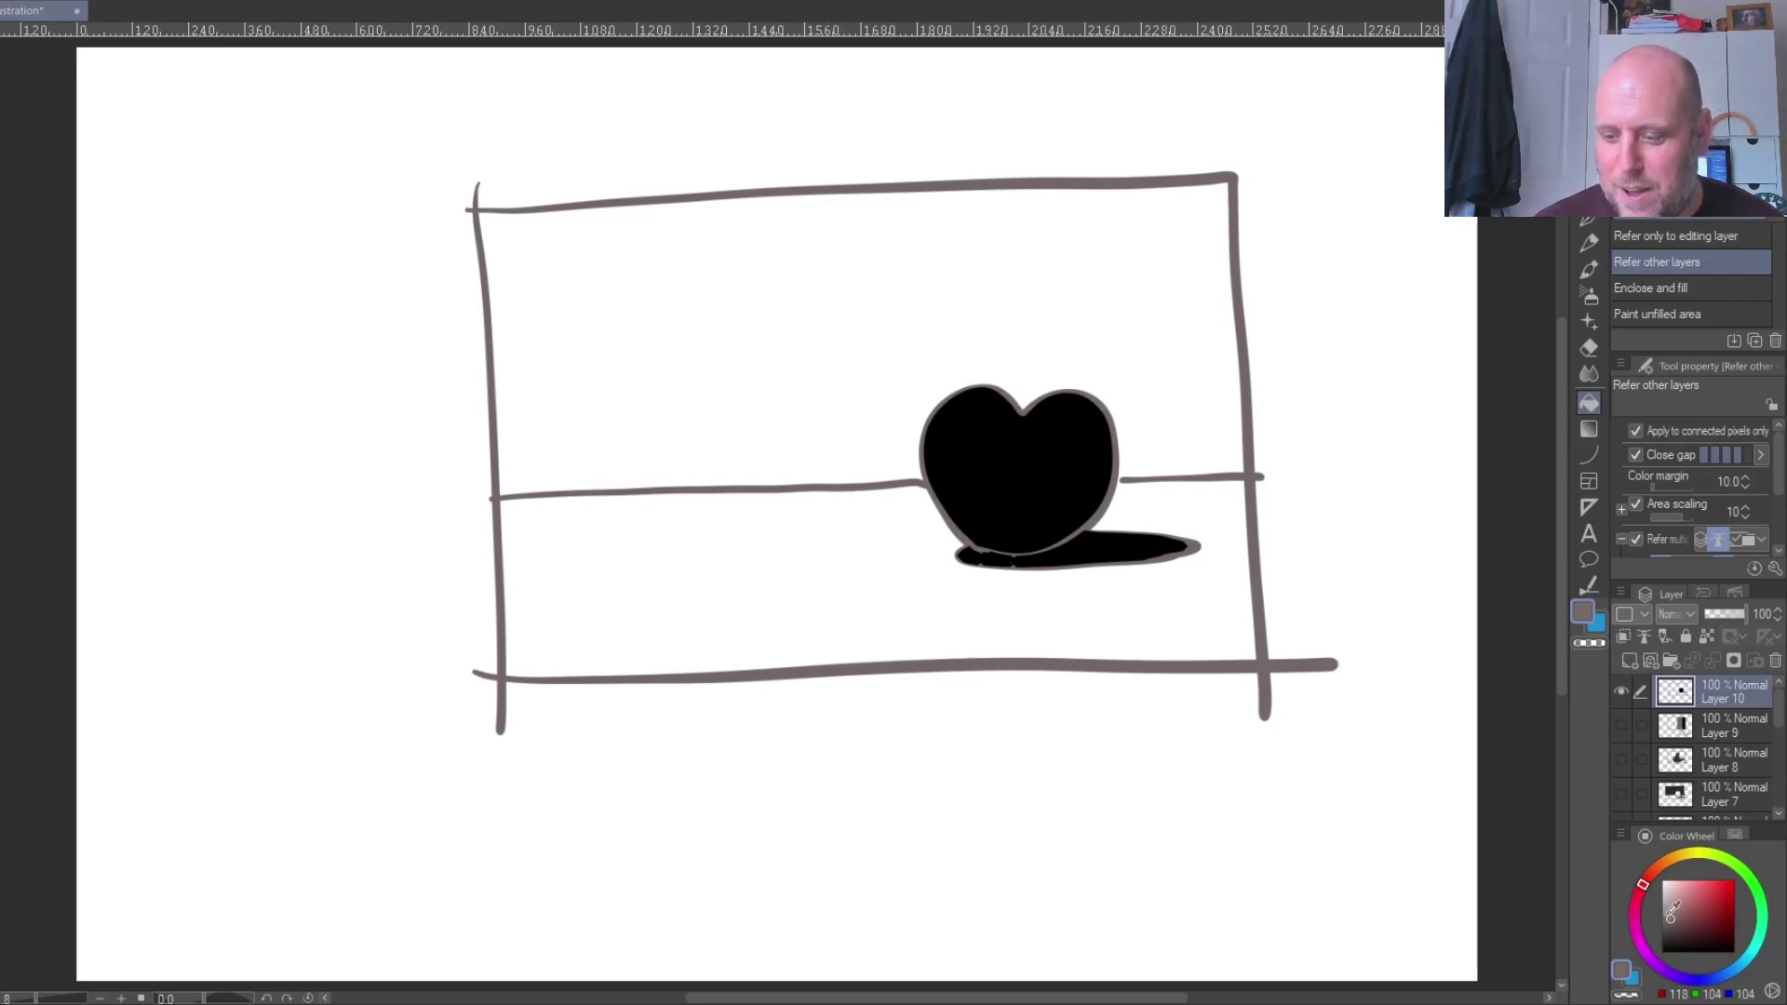
left_click(852, 545)
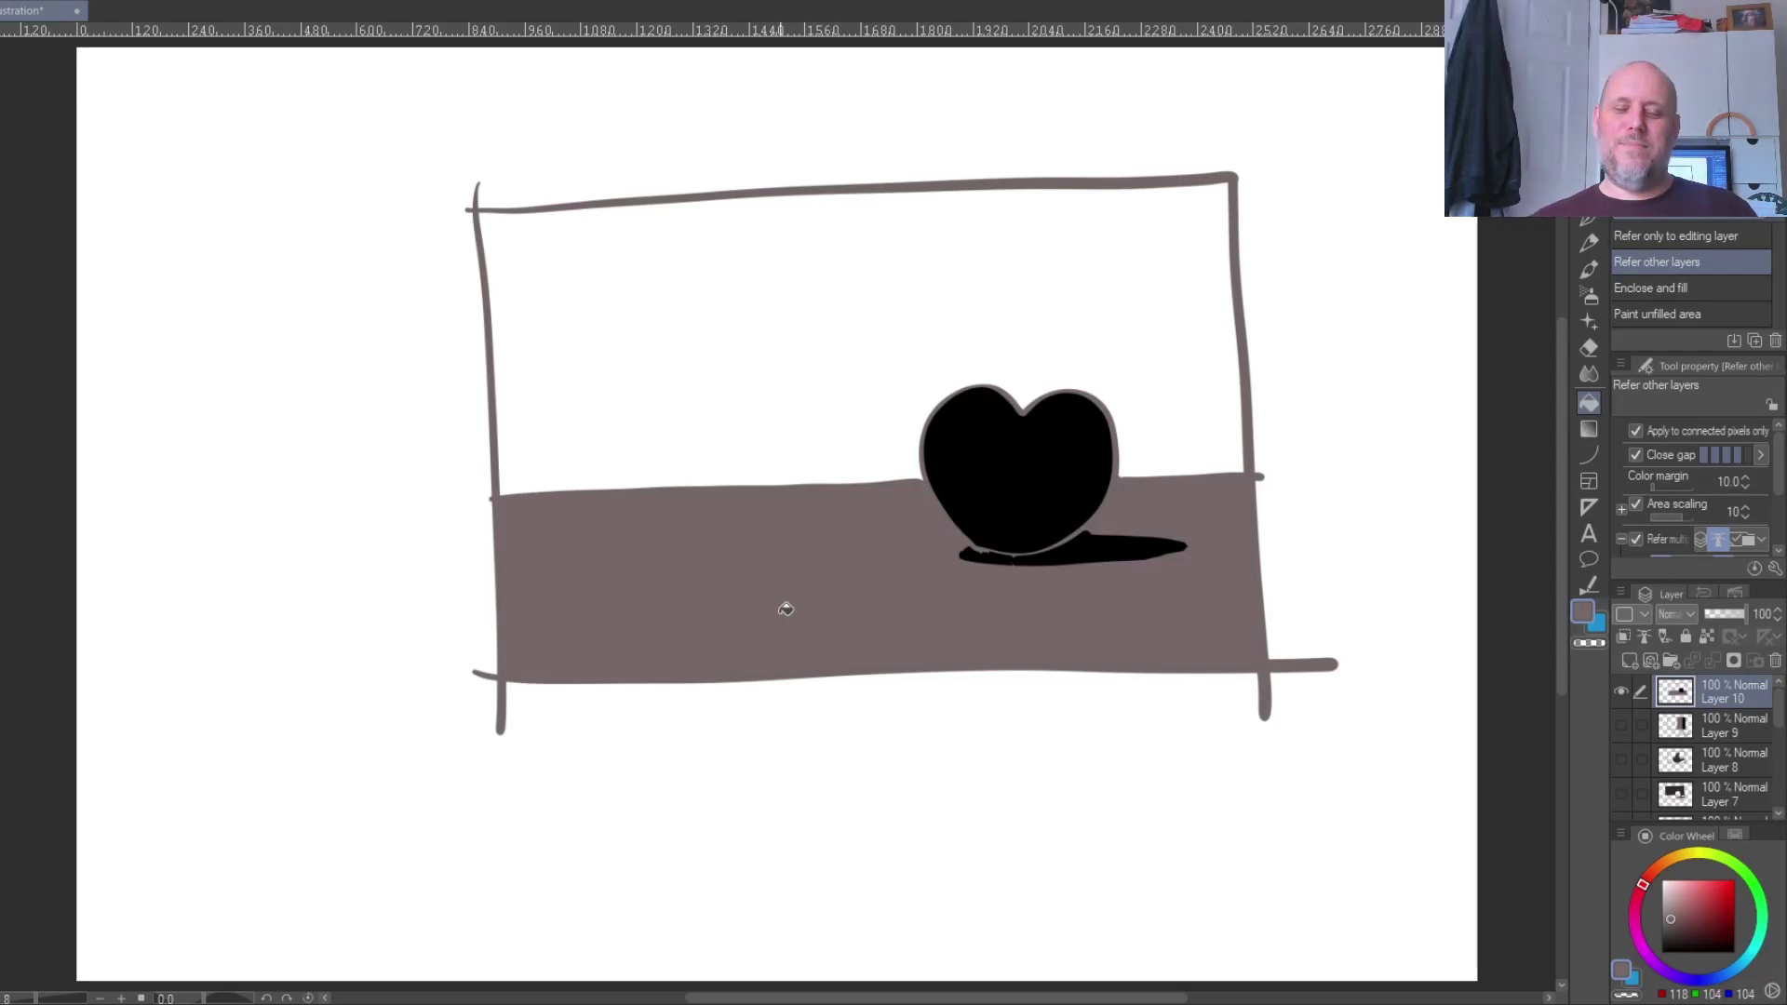
- Draw a near-black G-pen stem, RGB 19, 18, 18, in the heart's notch and a grey highlight with a white centre on its upper left
left_click(1590, 219)
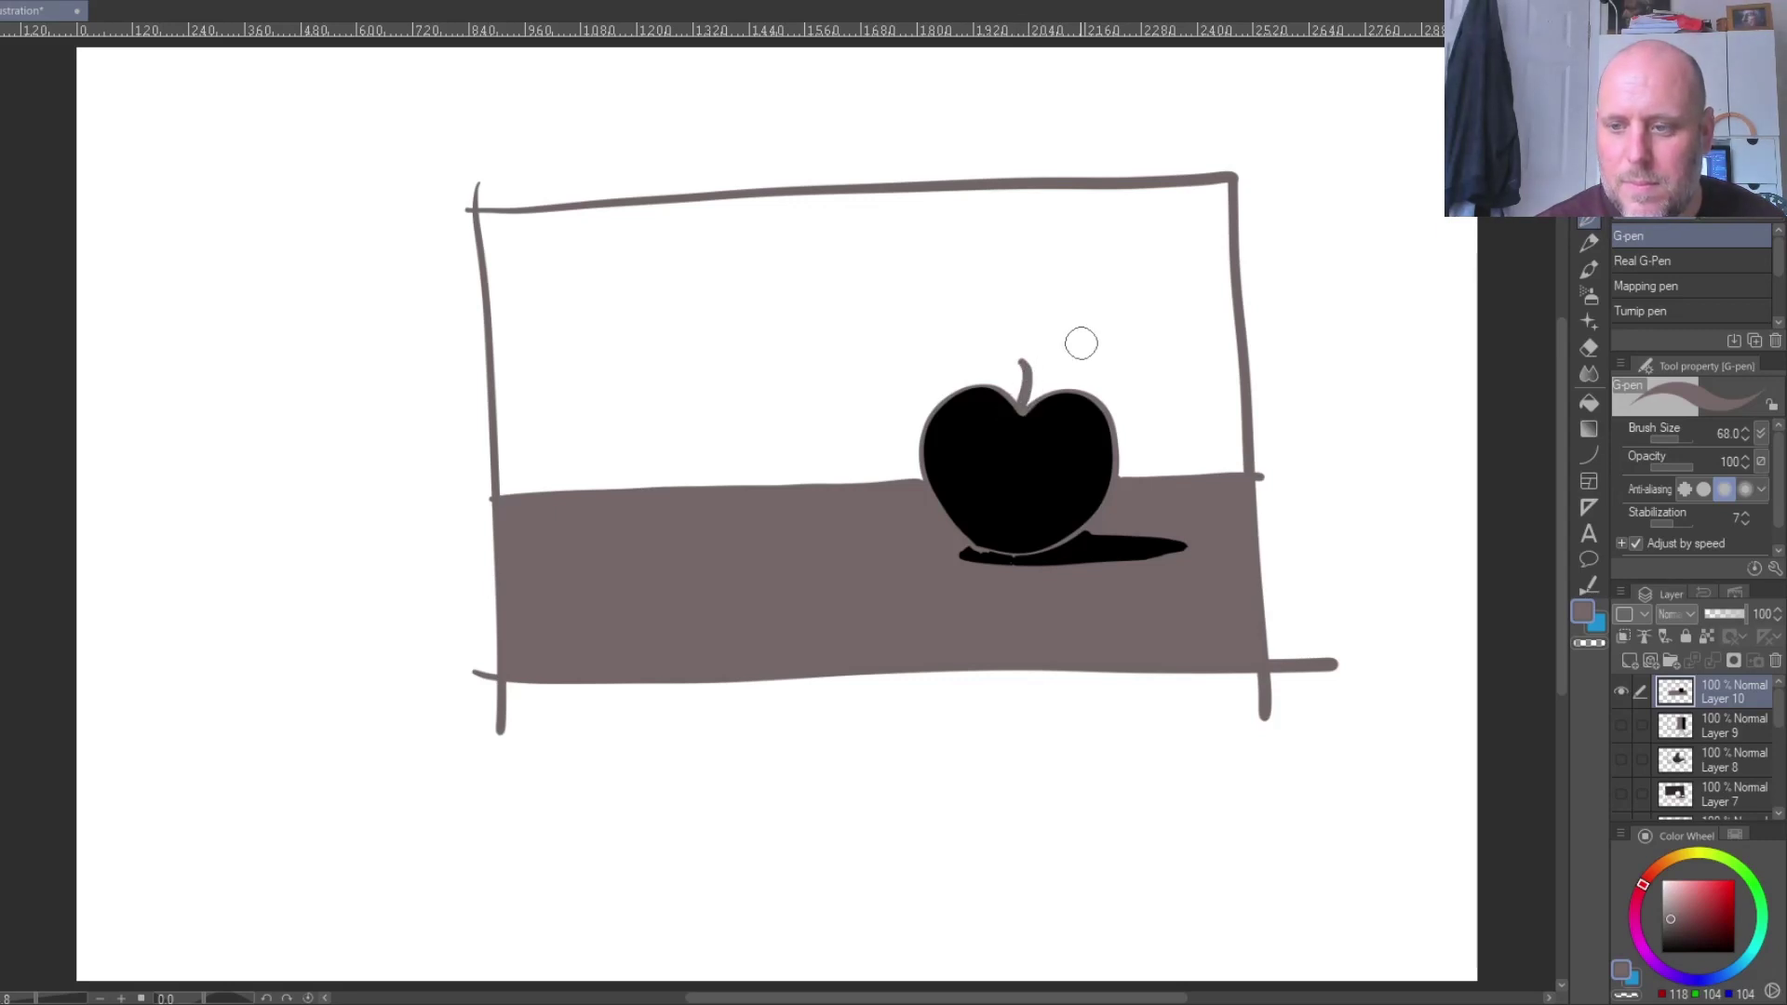
key("ctrl+z")
left_click(1668, 947)
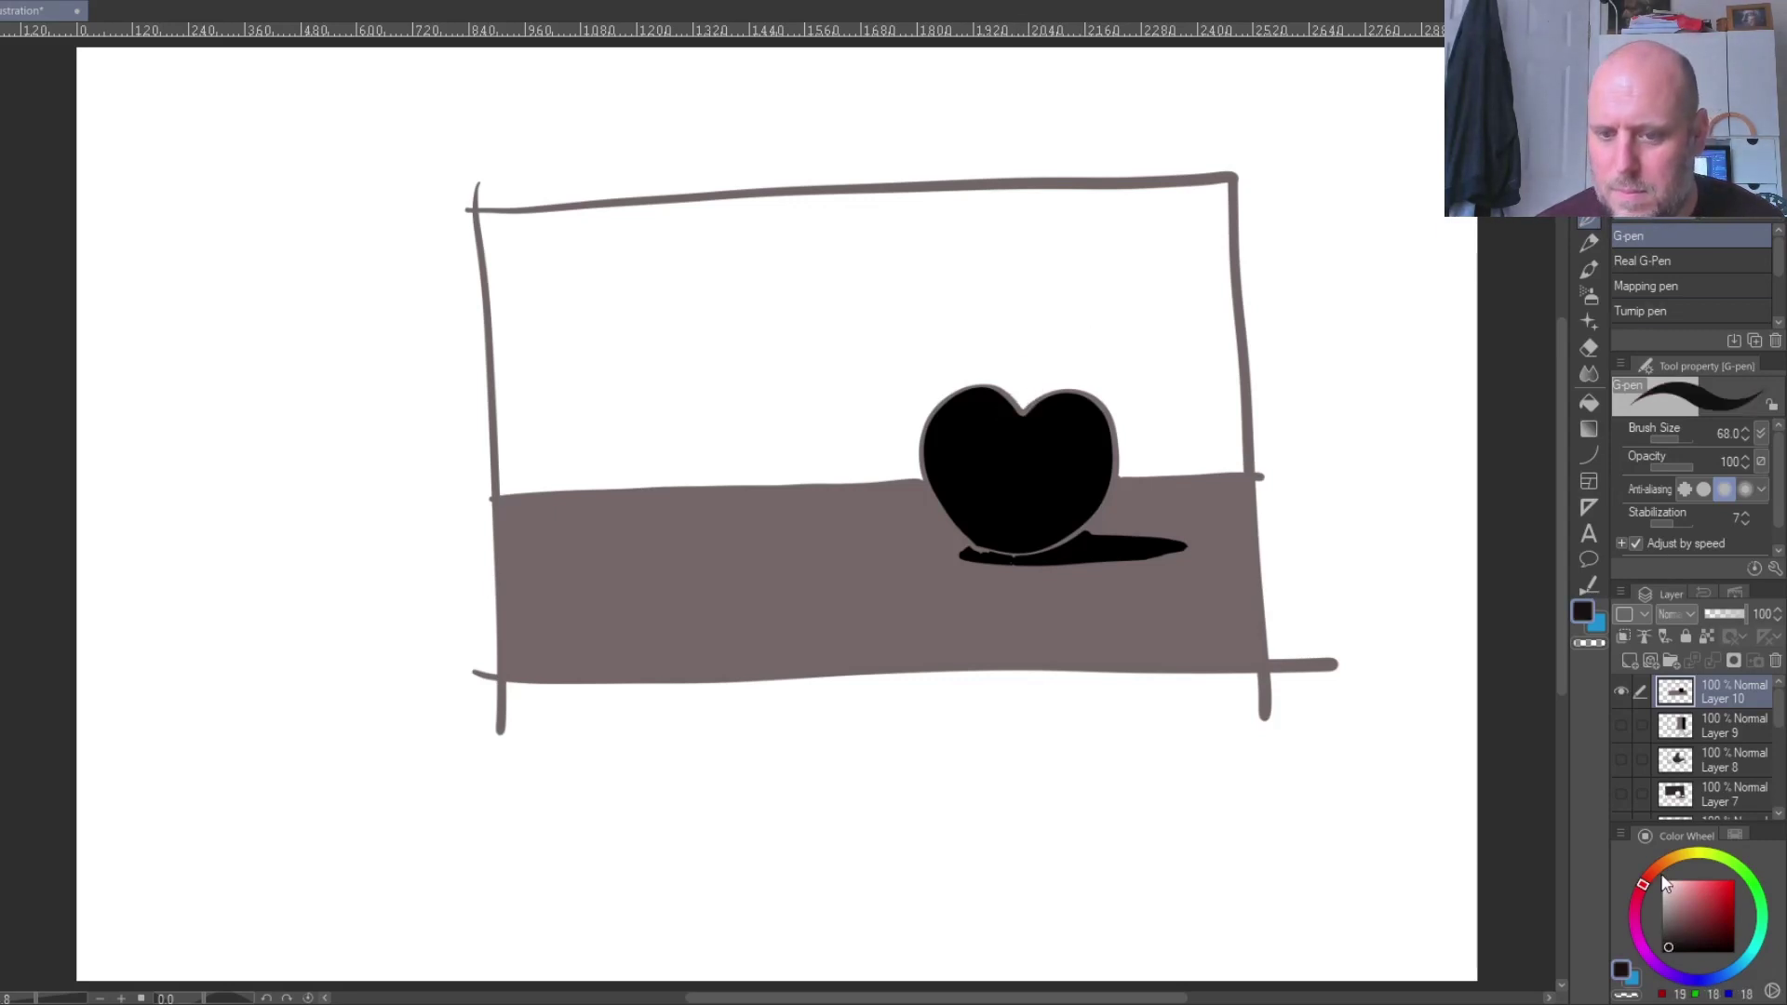
left_click_drag(1021, 409, 1024, 370)
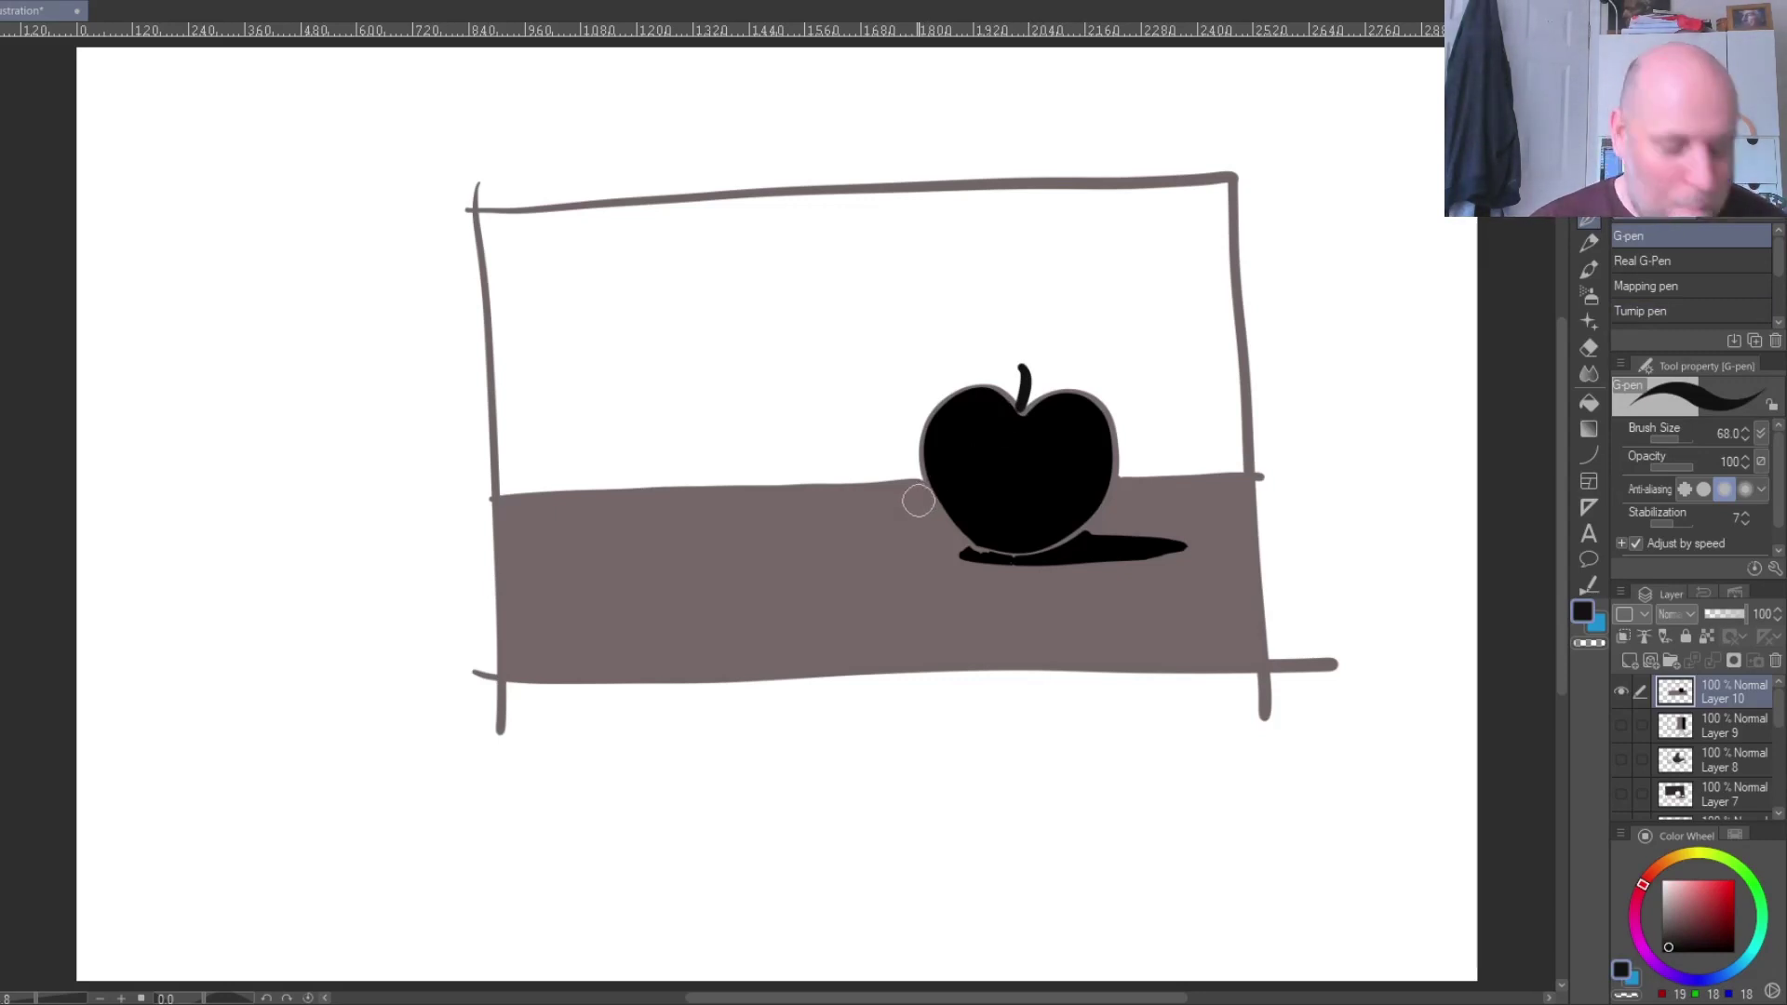
left_click(920, 498, "alt")
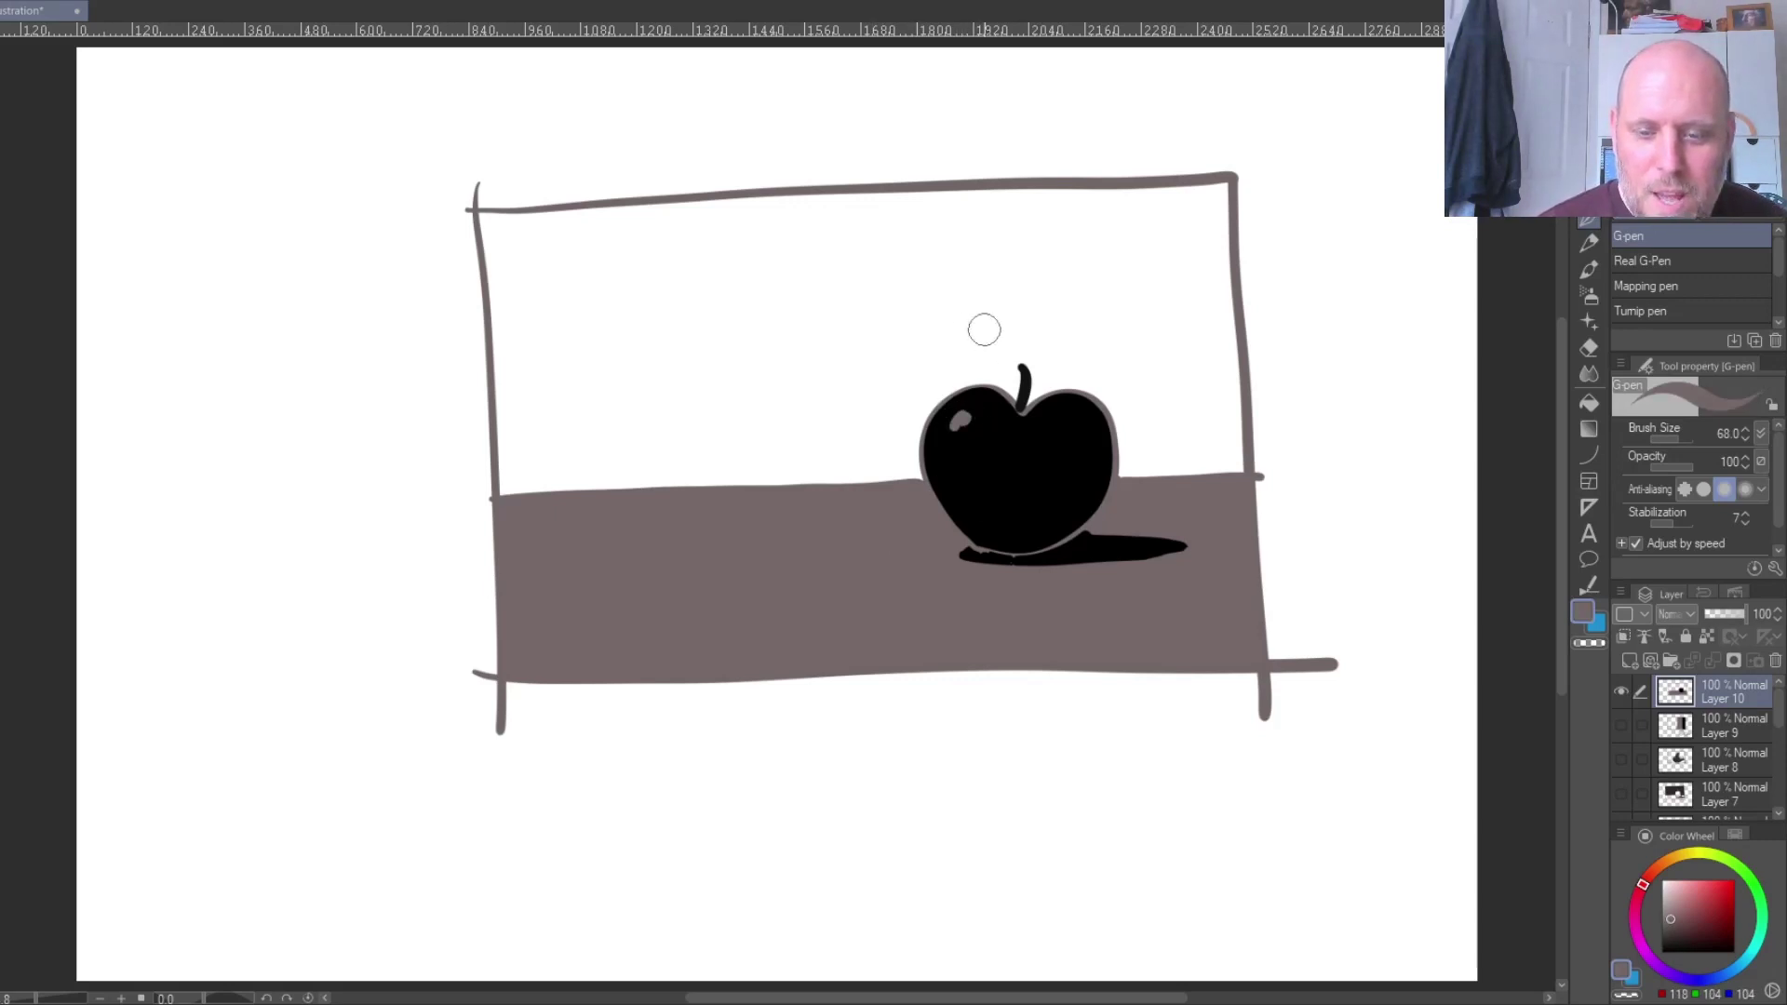
left_click(909, 335, "alt")
left_click(959, 419)
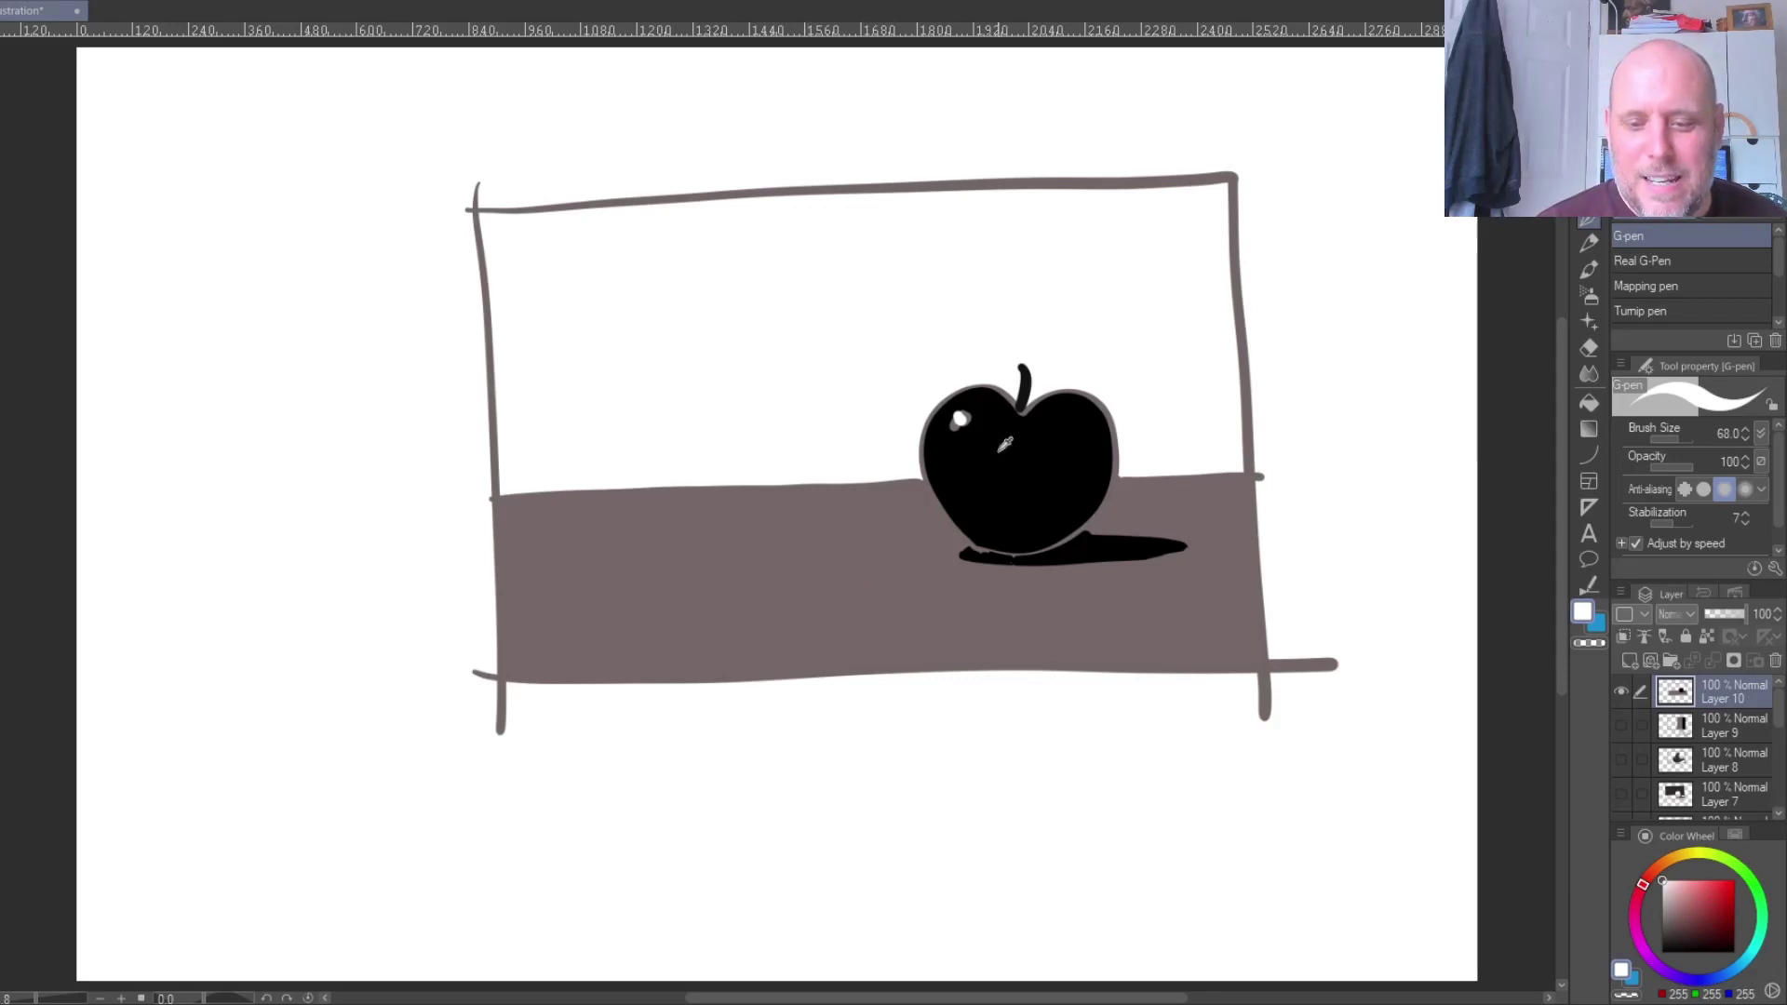
- Scatter small black marks across the ground and sketch a grey four-pane window in the upper-left background
left_click(976, 499, "alt")
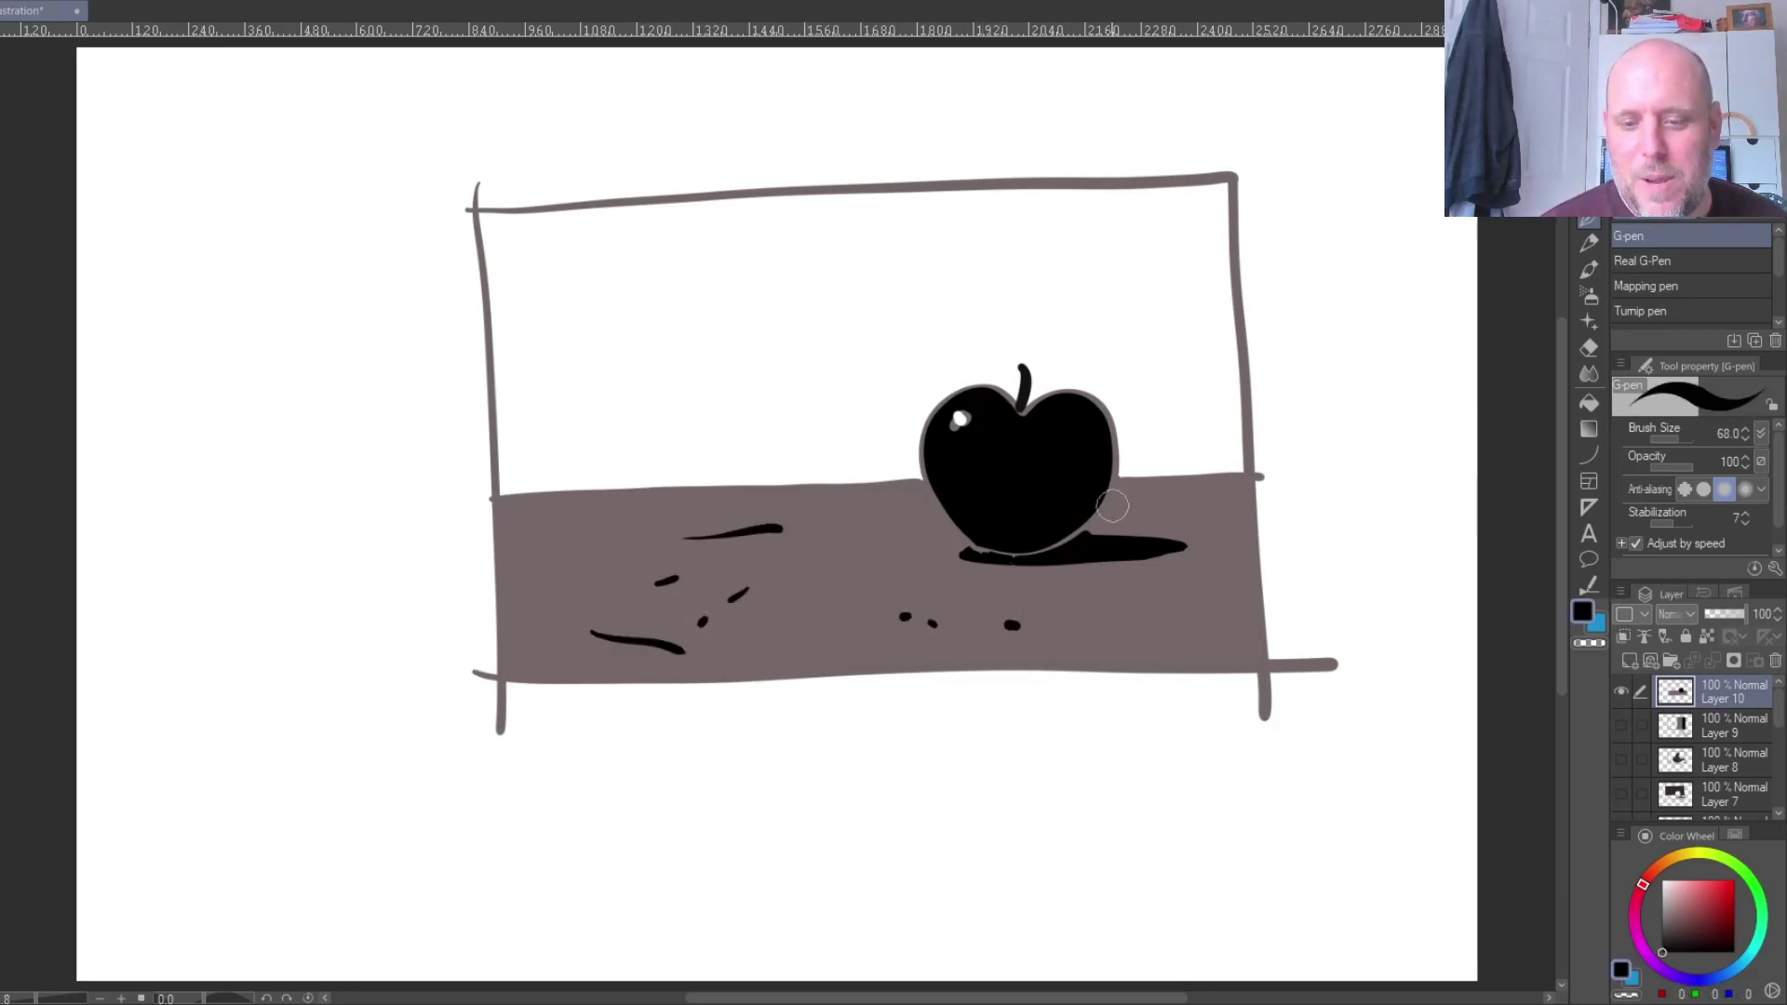
left_click(1053, 572, "alt")
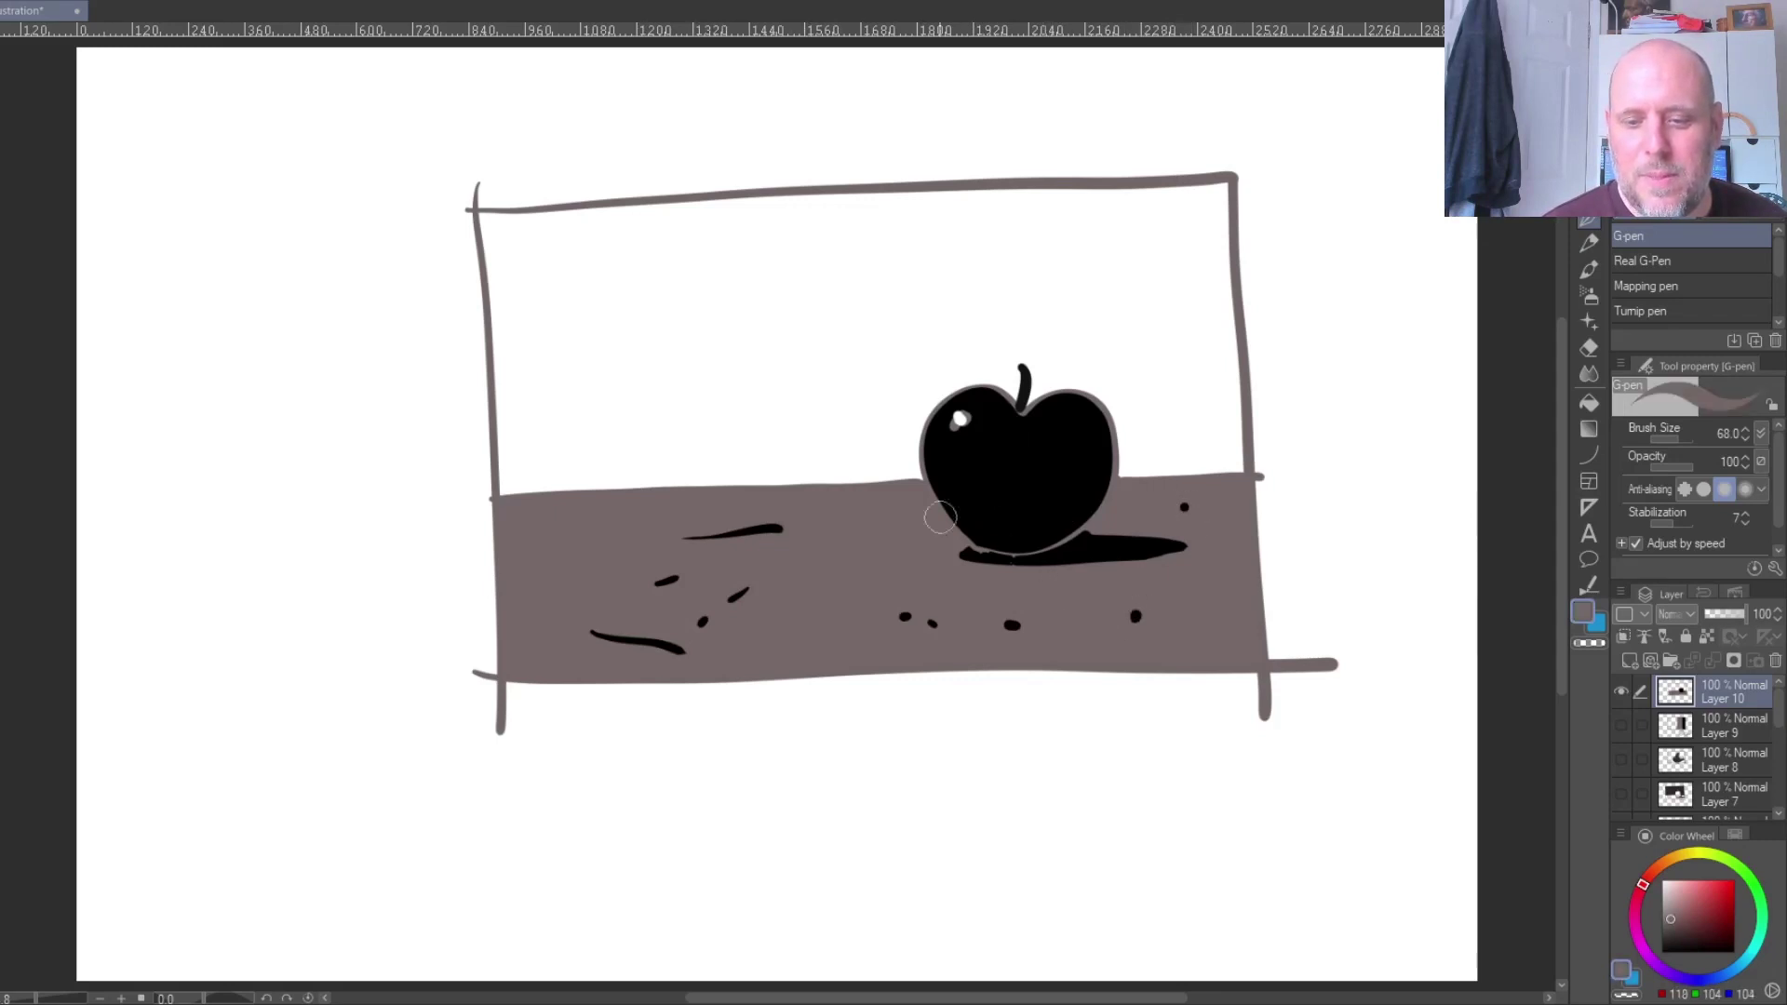
mouse_move(570, 214)
left_mouse_down()
mouse_move(592, 395)
mouse_move(846, 369)
left_mouse_up()
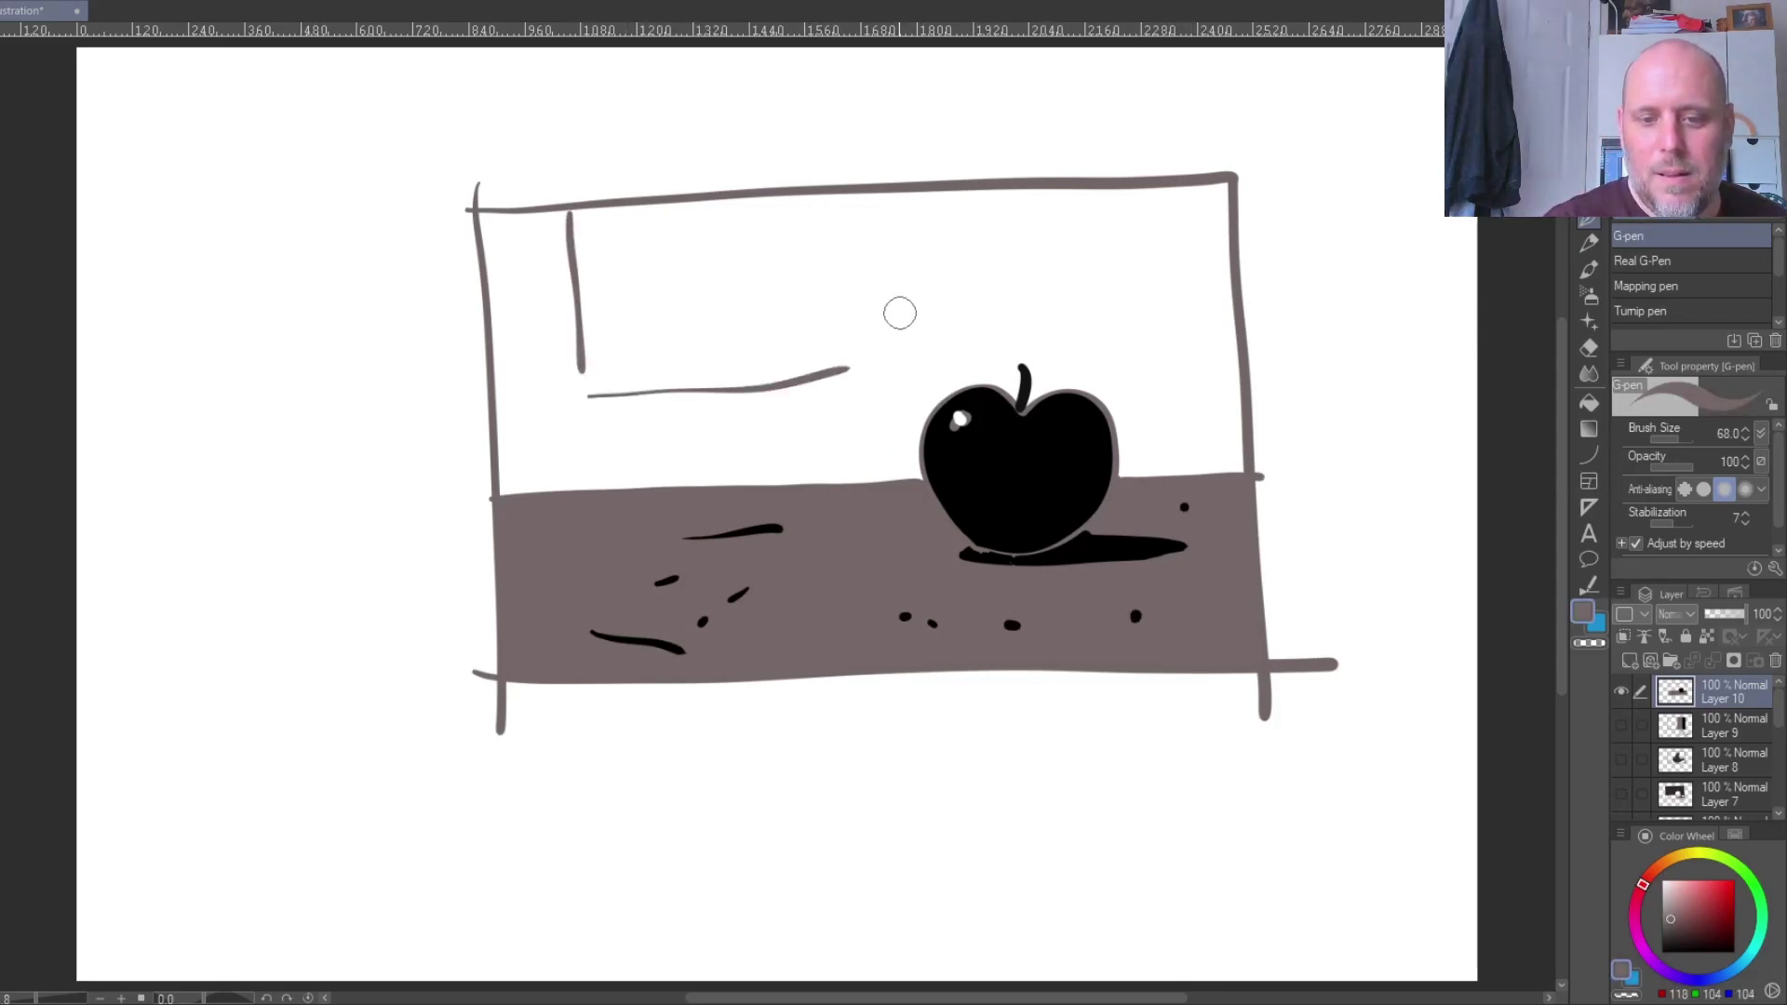
left_click_drag(870, 215, 881, 365)
left_click_drag(724, 211, 740, 377)
left_click_drag(598, 277, 834, 251)
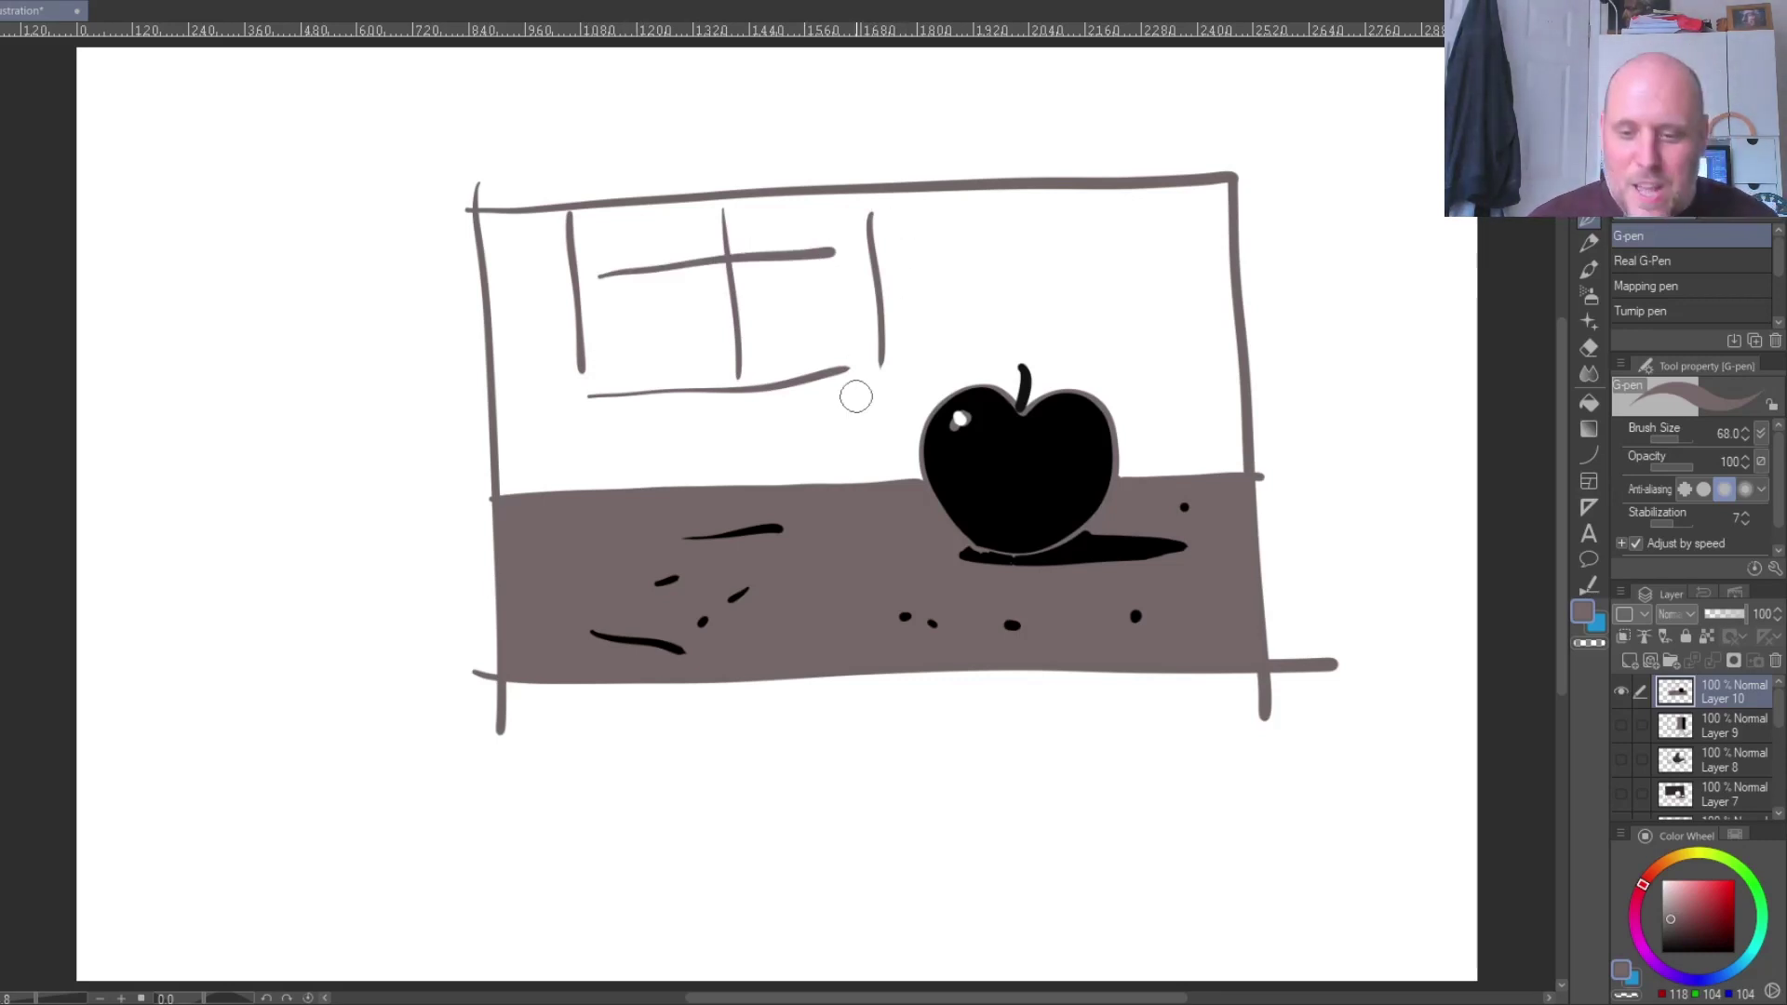
- Undo the window, ground marks, apple details and tonal fills, back to the plain outline drawing
key("ctrl+z")
key("ctrl+z")
key("ctrl+z")
key("ctrl+z")
key("ctrl+z")
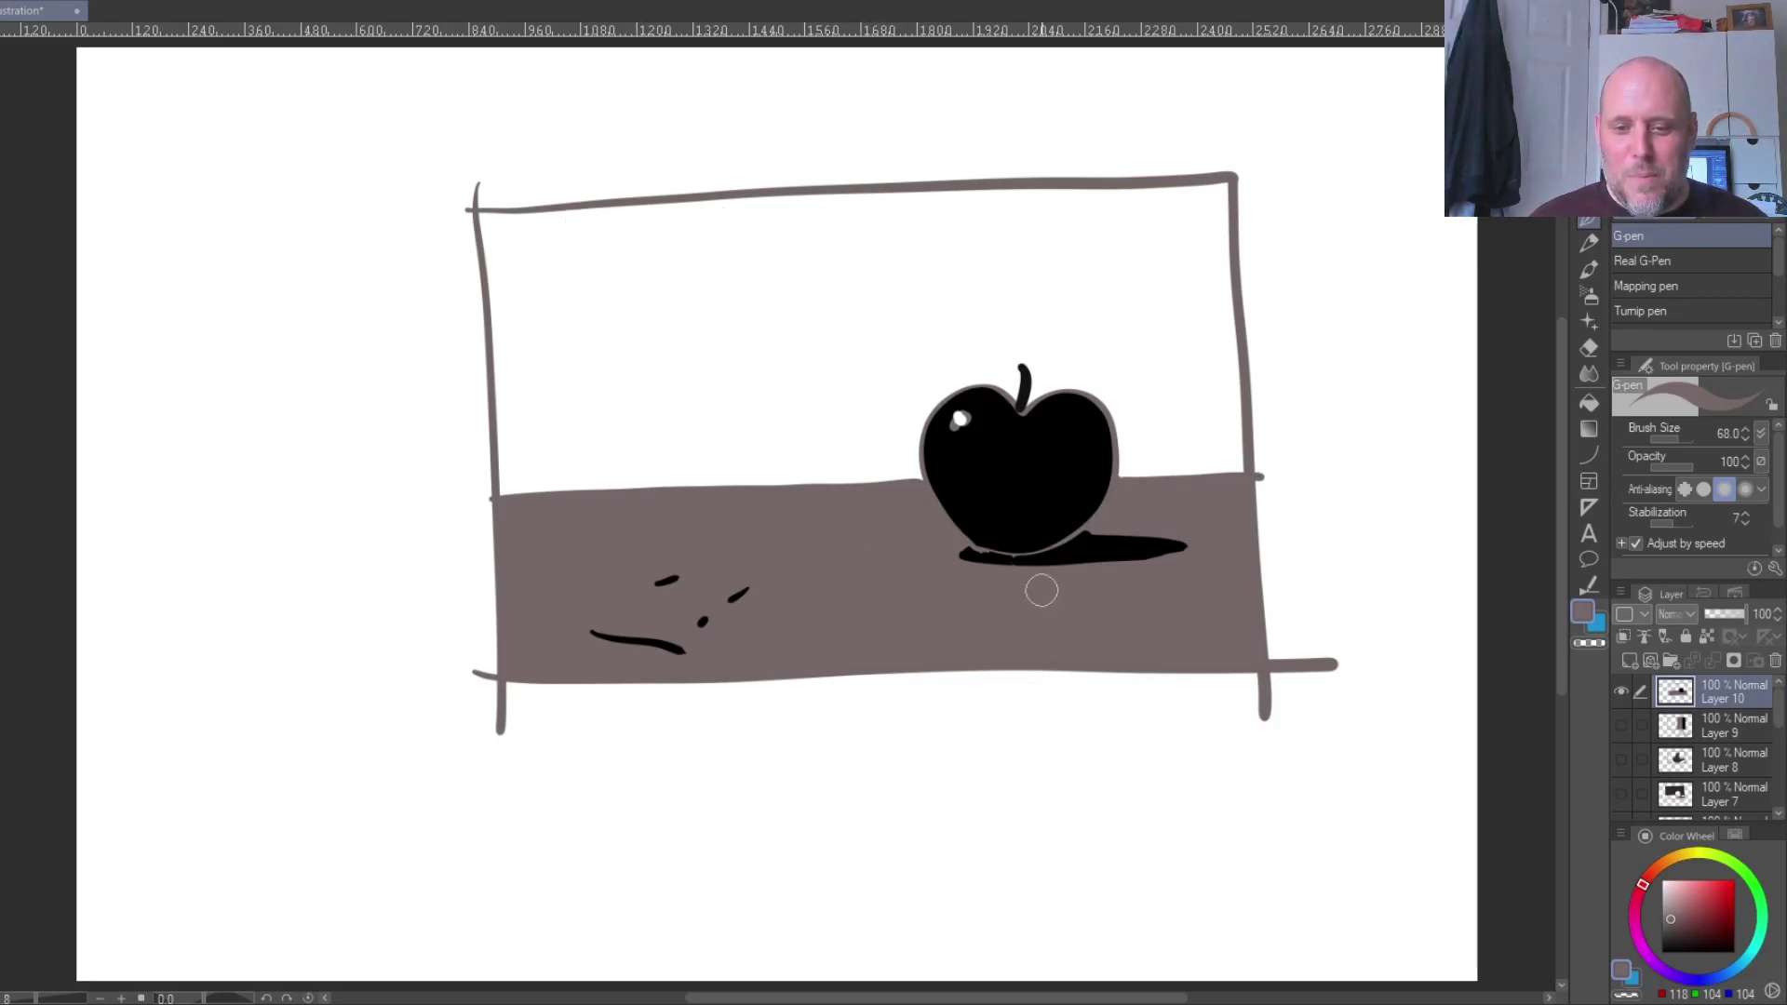
key("ctrl+z")
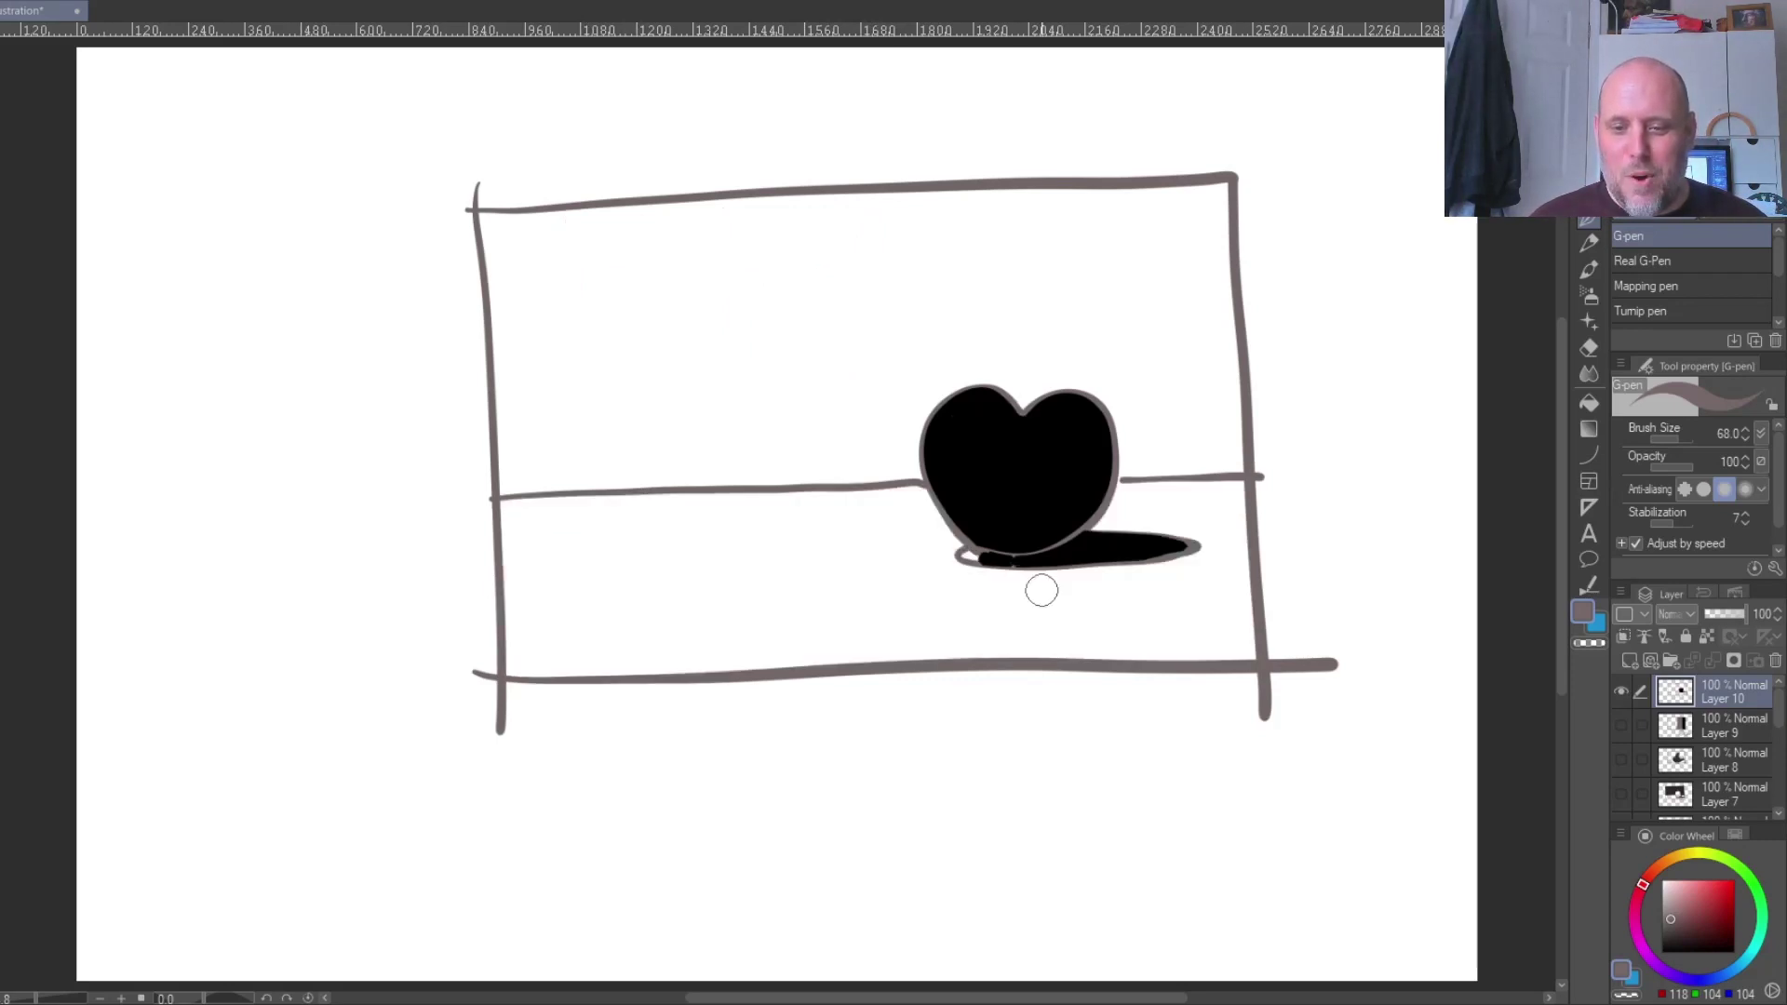
key("ctrl+z")
key("ctrl+z")
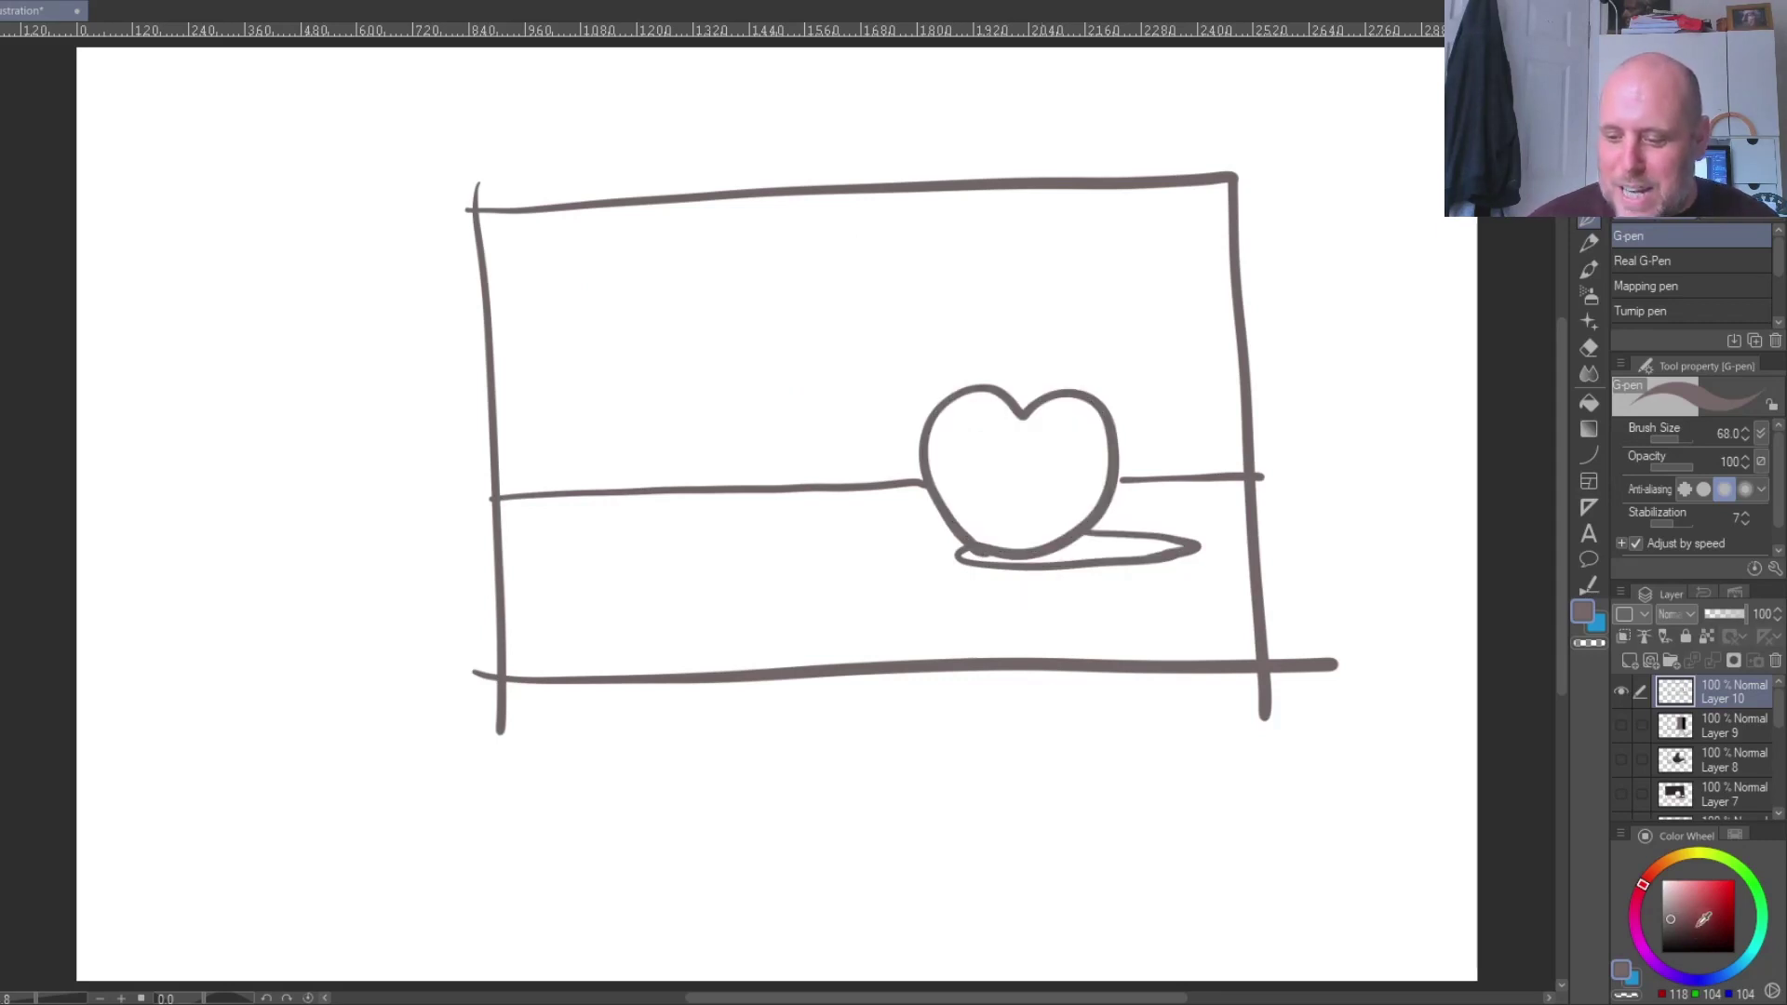
- Fill the background above the horizon with near-black, RGB 34, 32, 32, leaving the heart shape white
left_click(1666, 941)
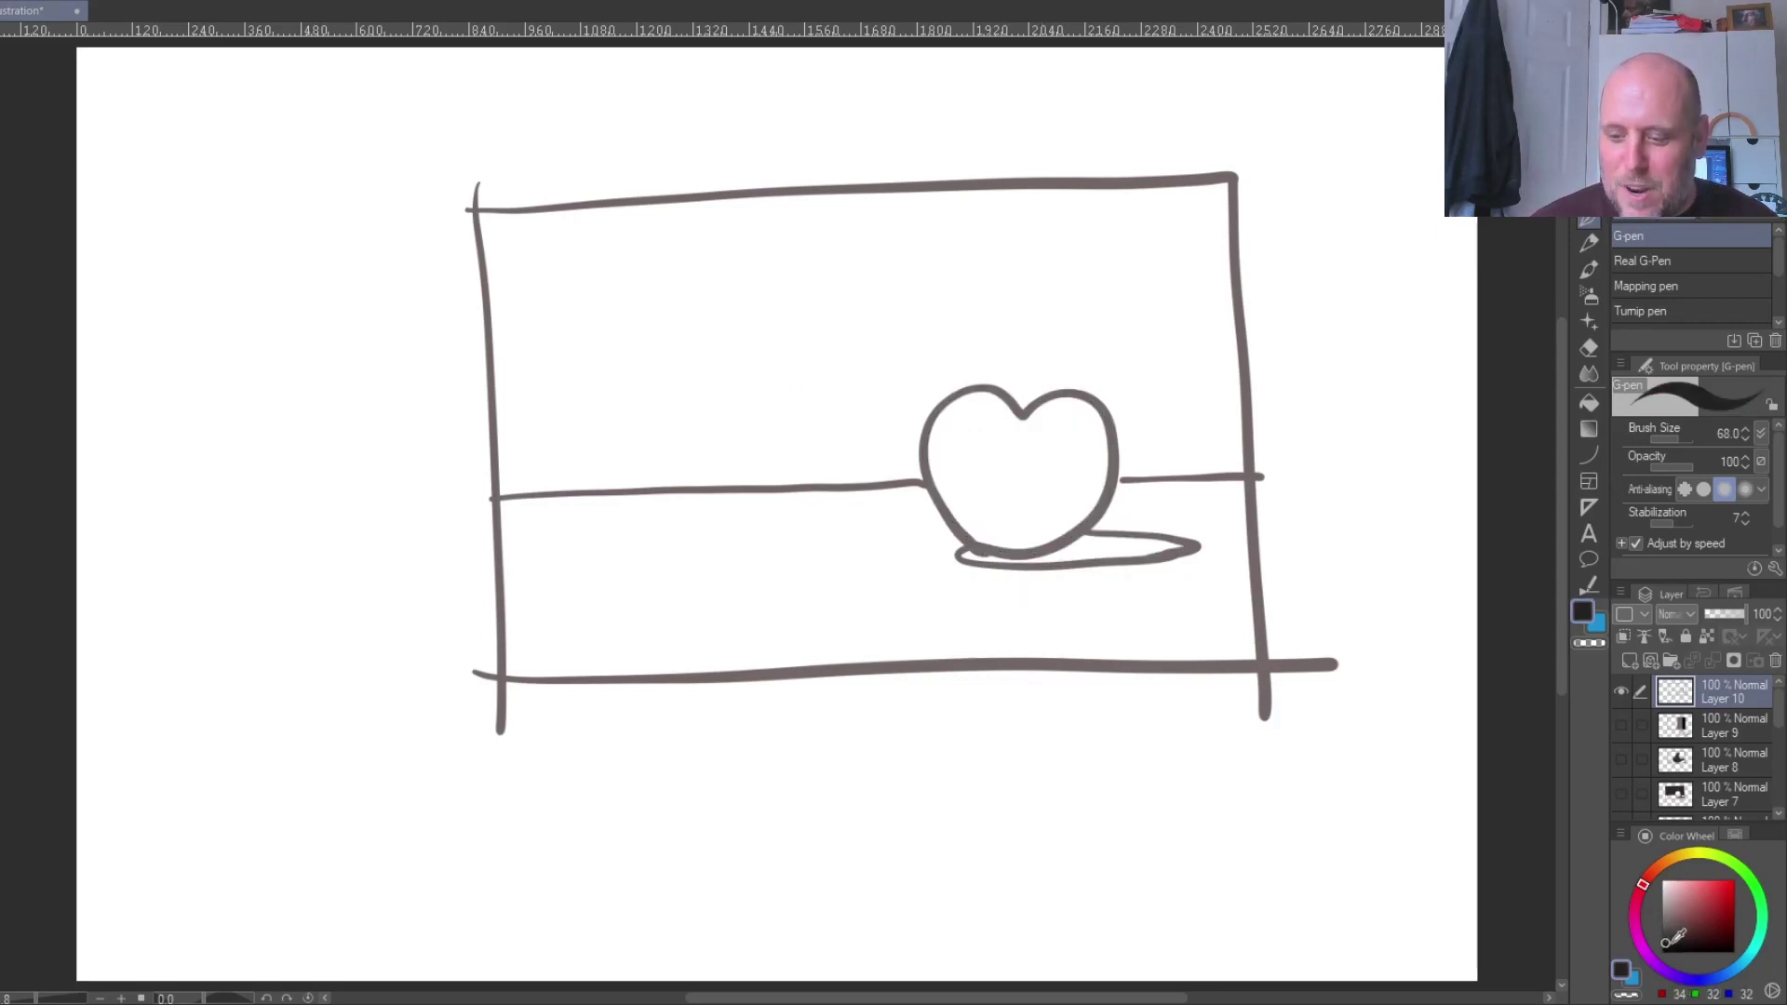
left_click(1588, 402)
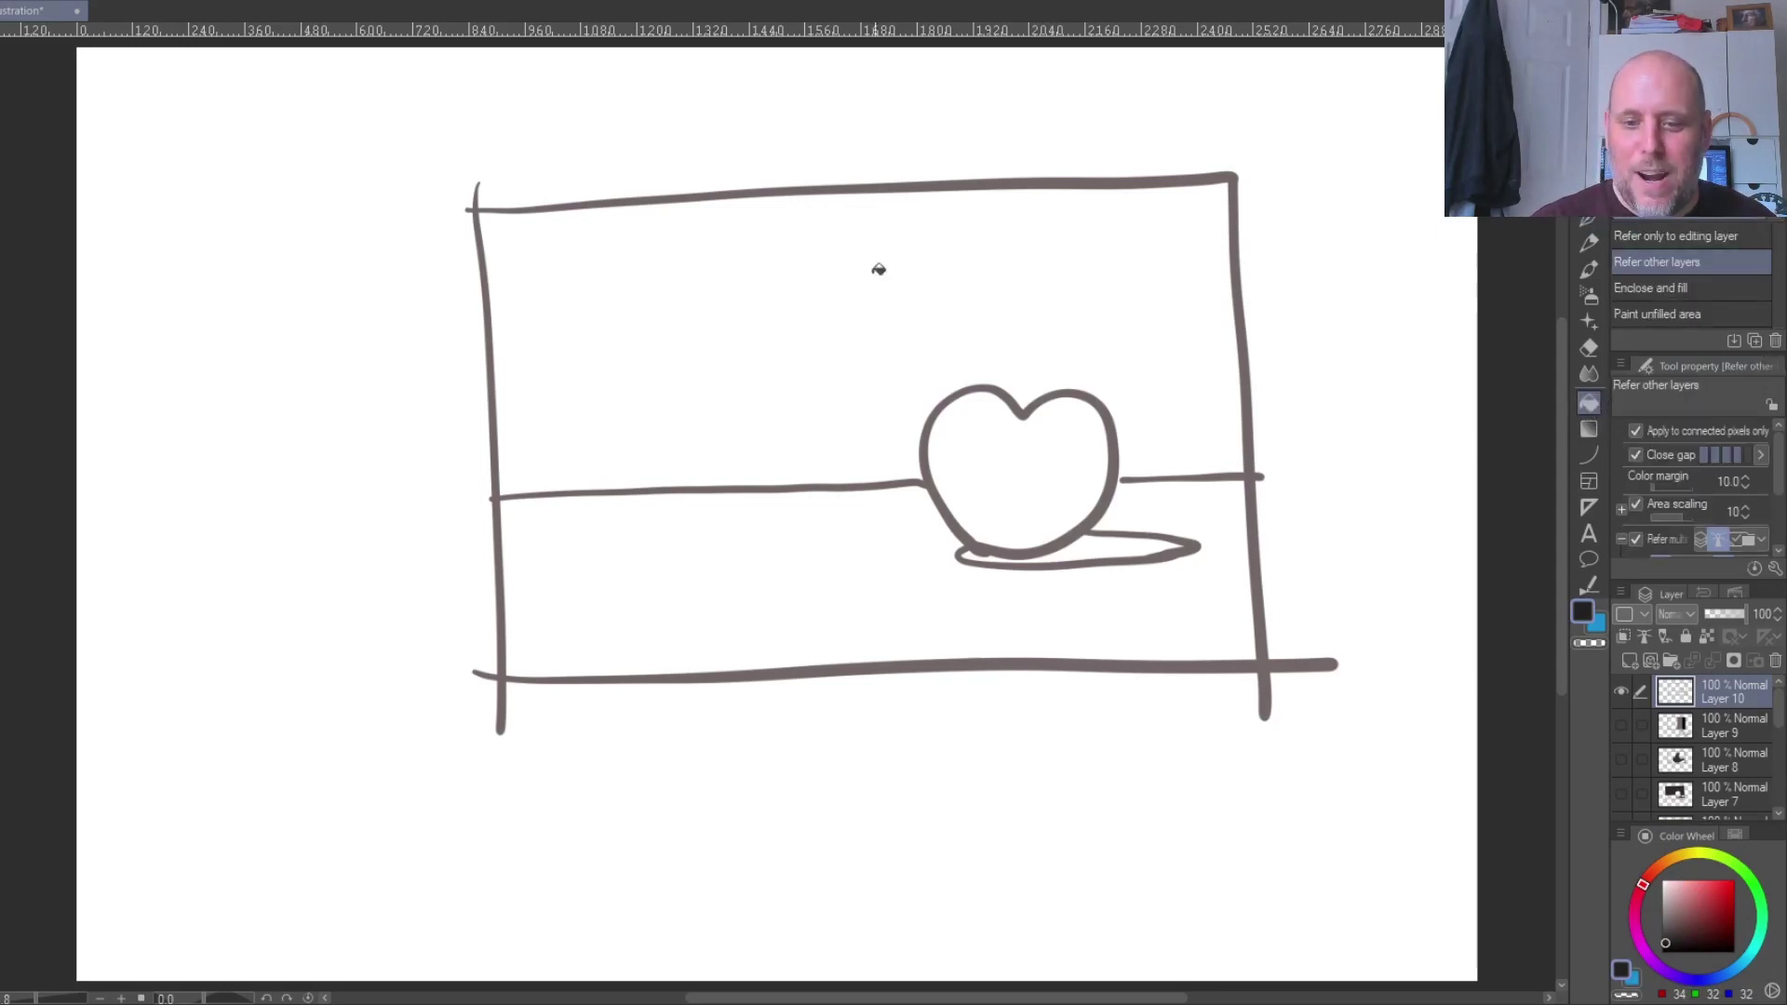
left_click(849, 312)
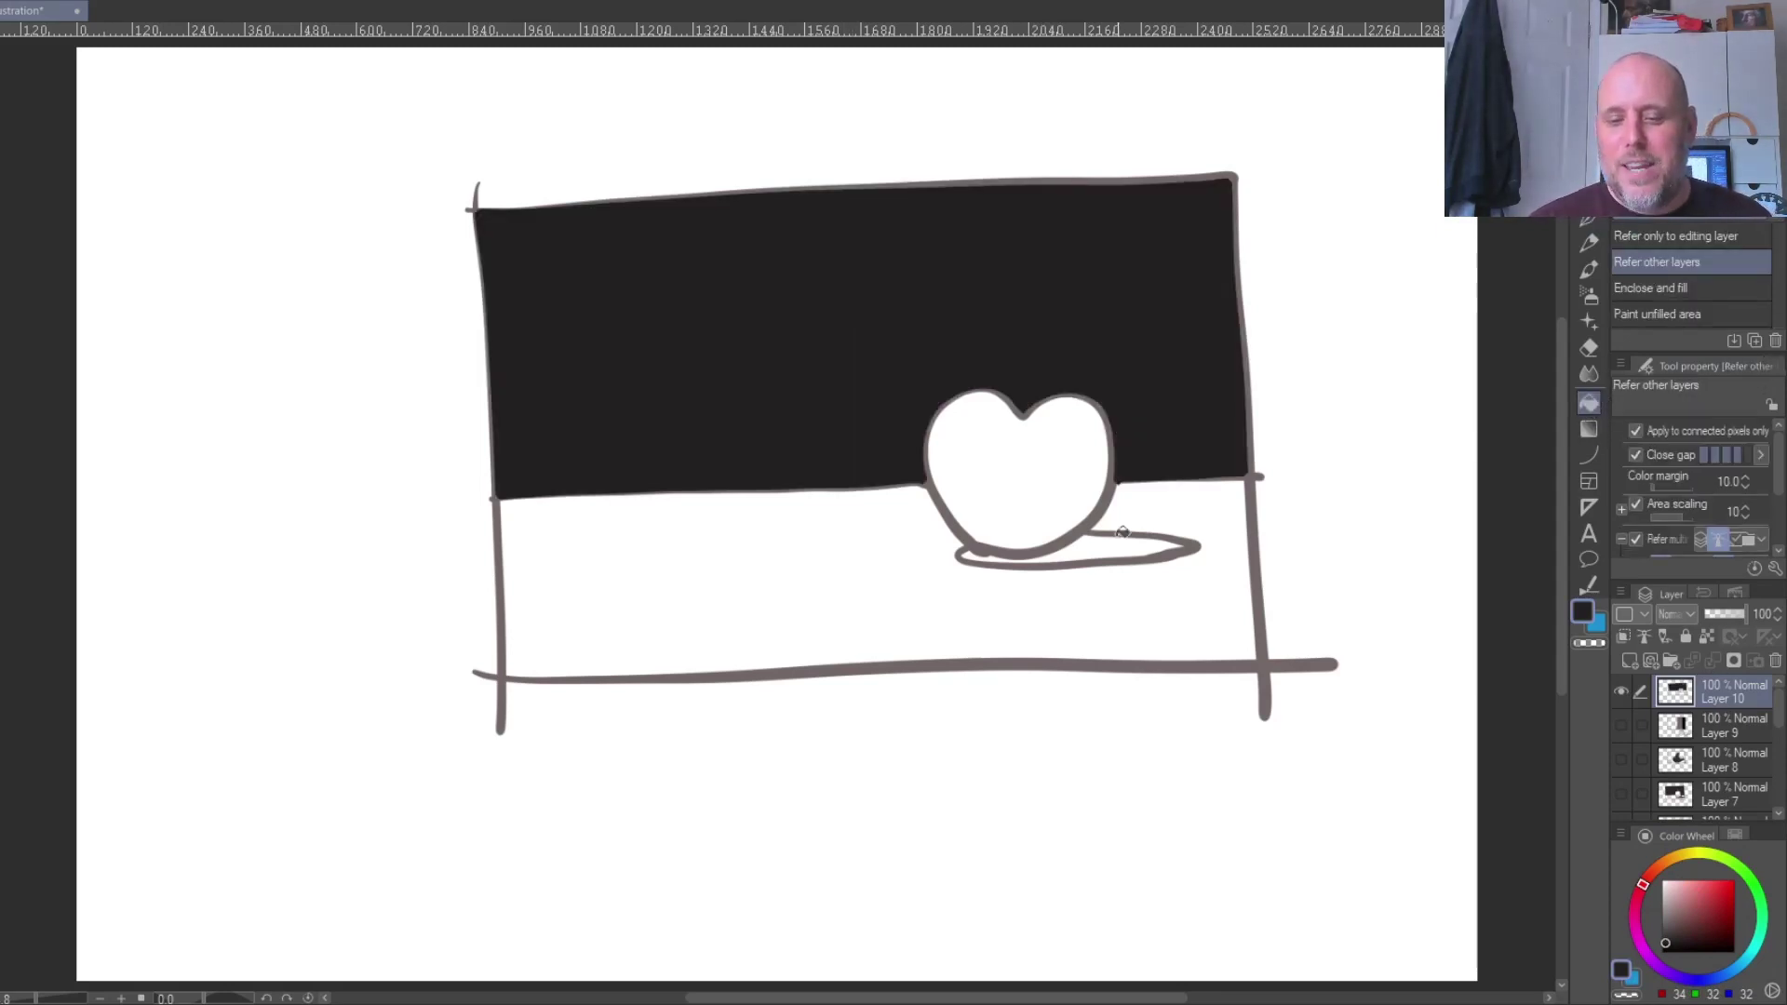
- Fill the cast shadow with near-black, RGB 30, 30, 30, and the ground with light grey, RGB 148, 139, 139
left_click(1663, 919)
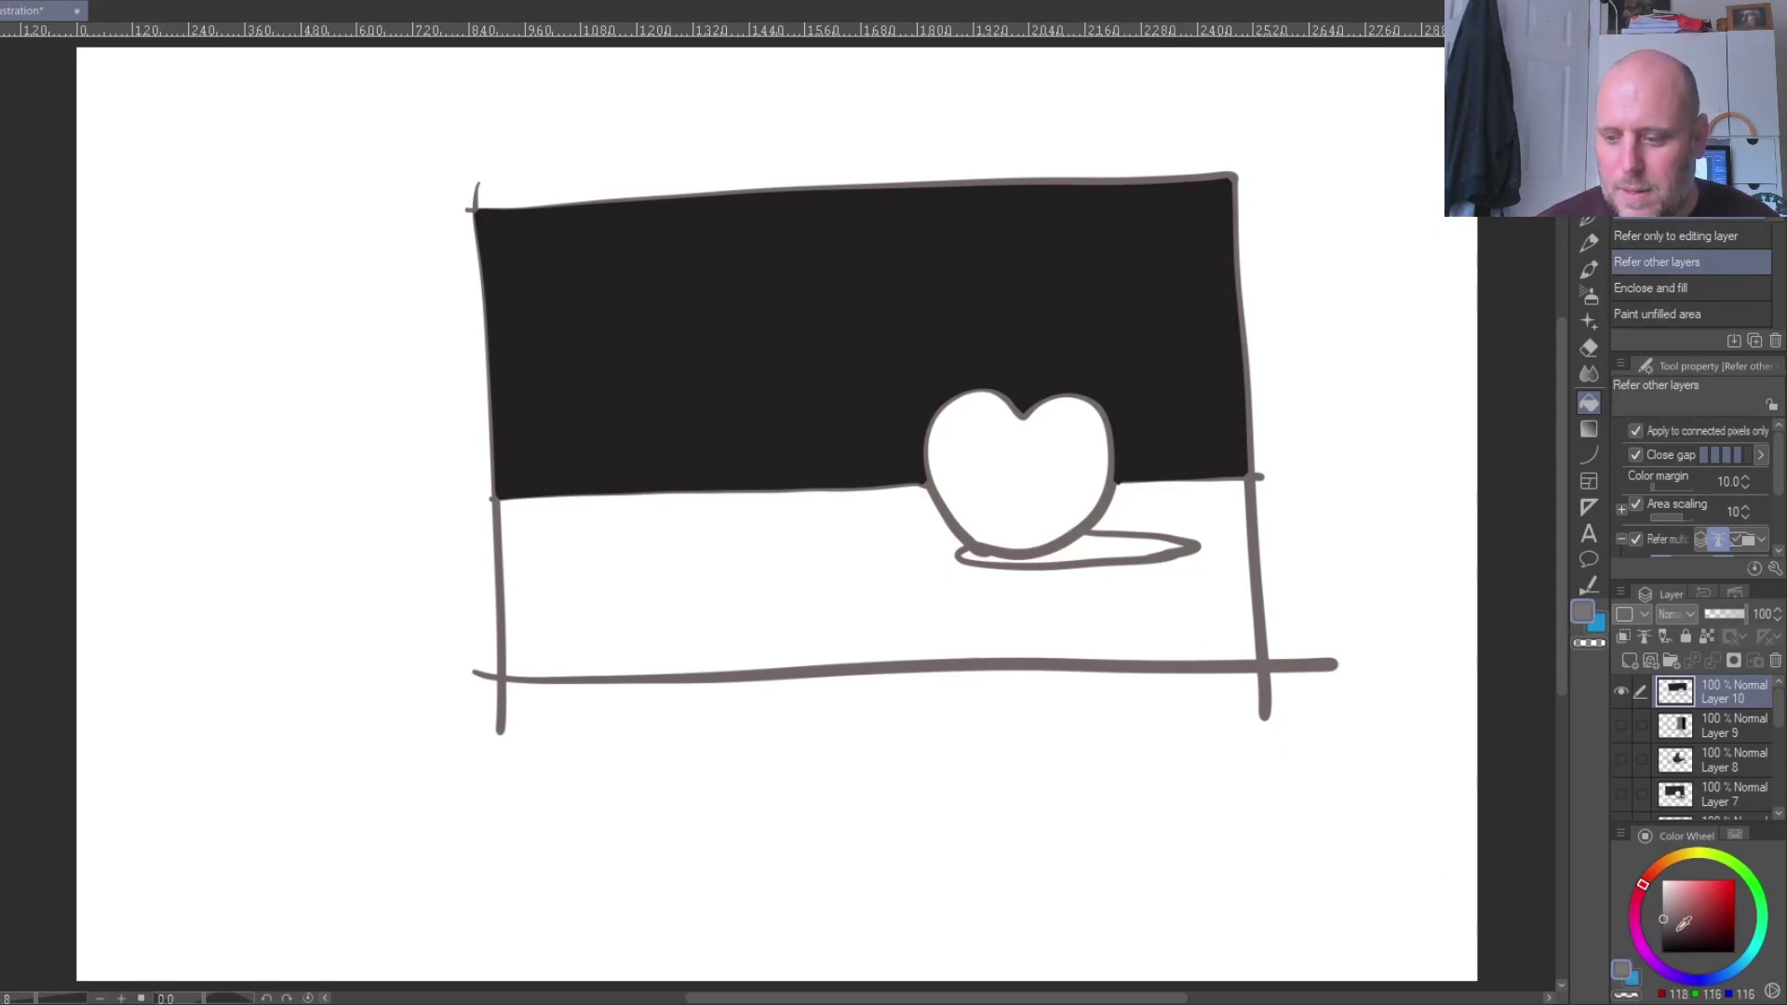
left_click(1095, 544)
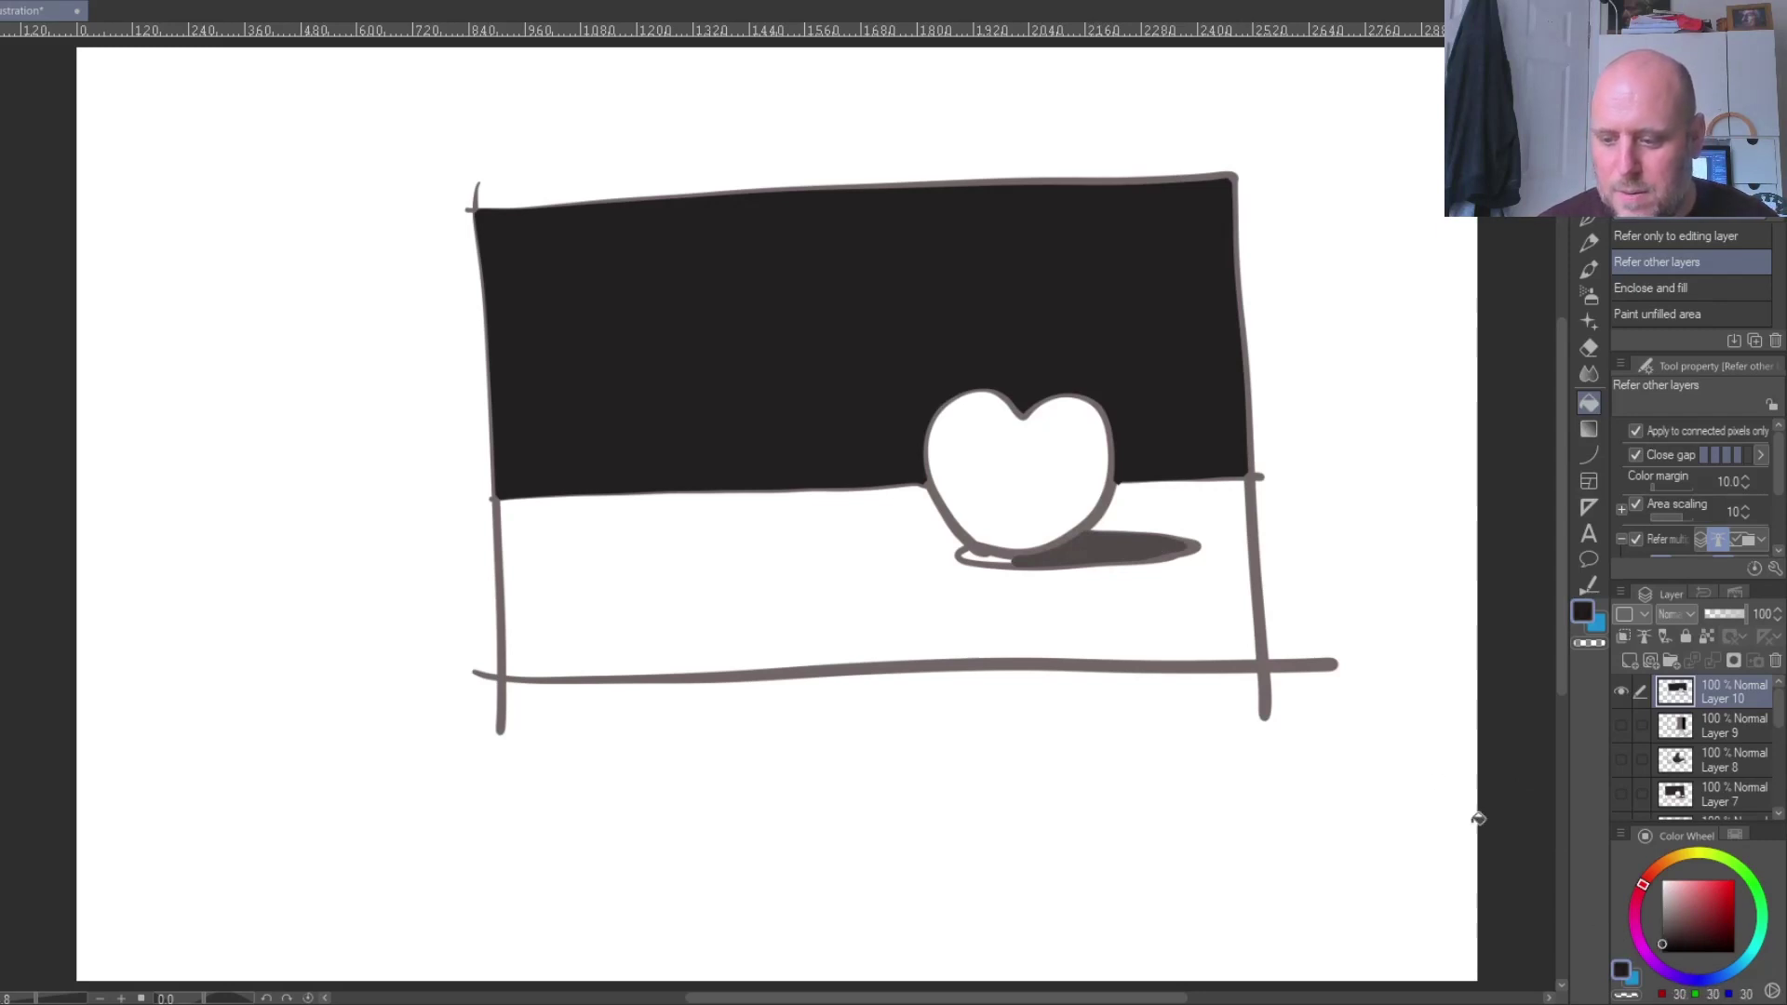
left_click(1118, 544)
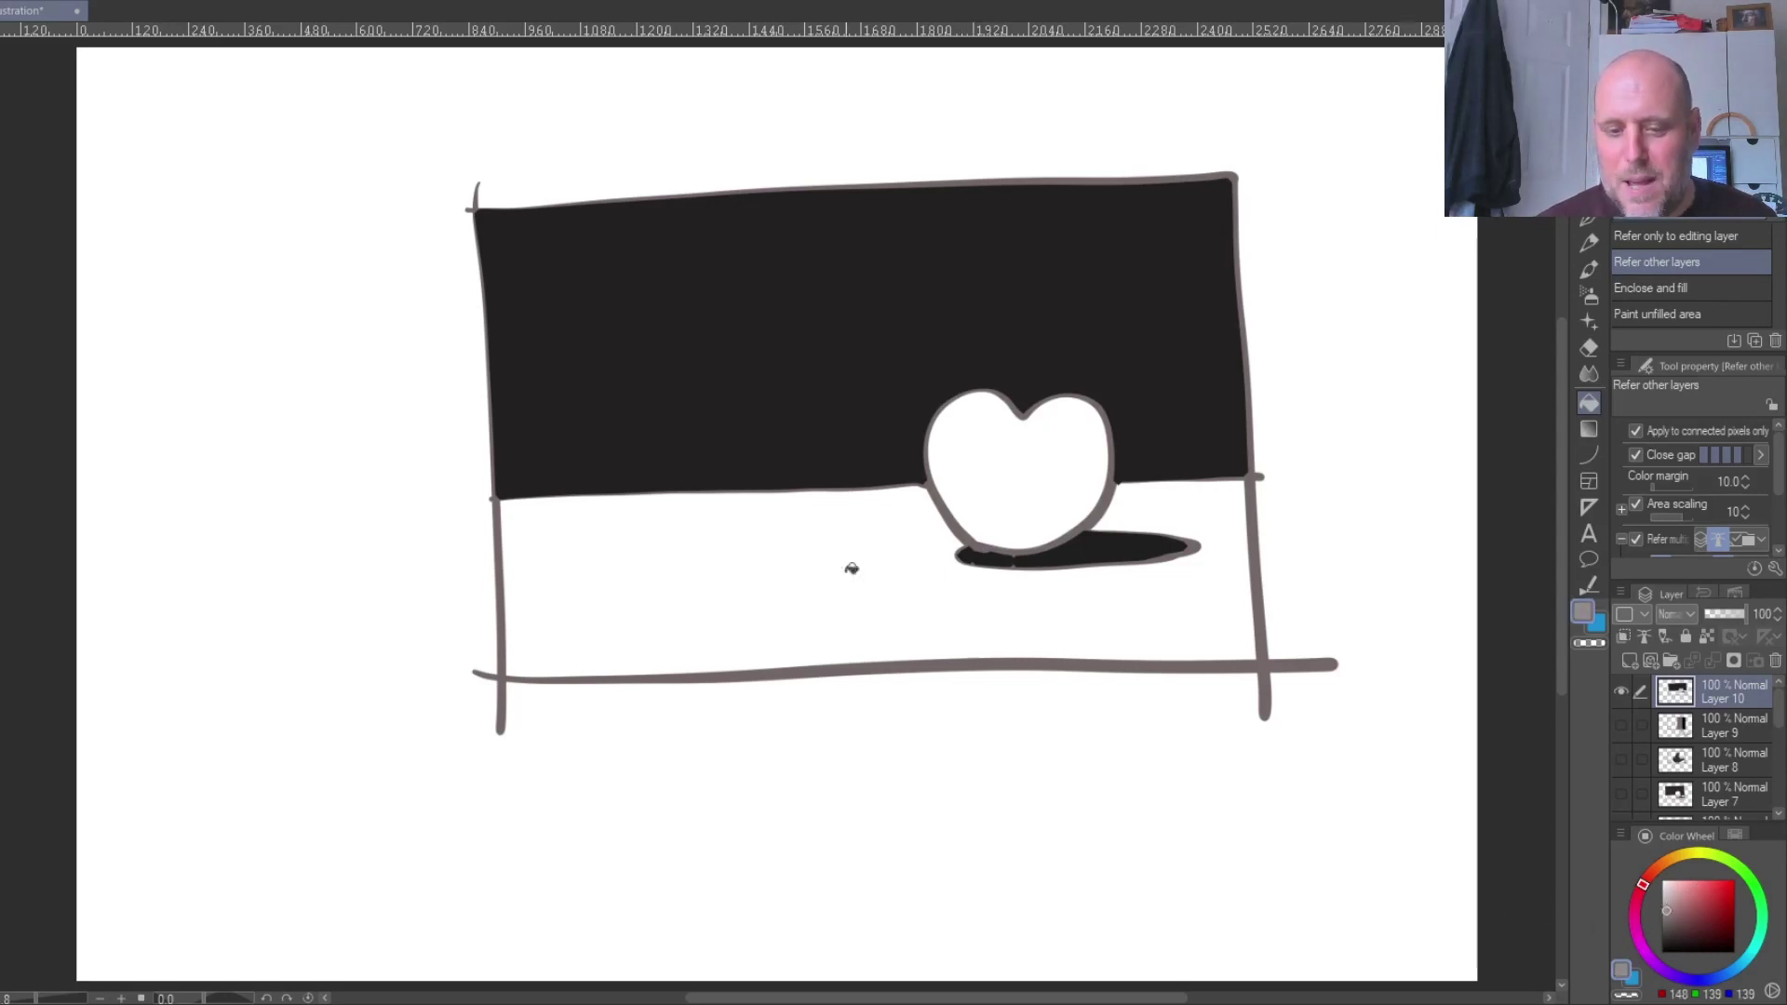
left_click(825, 575)
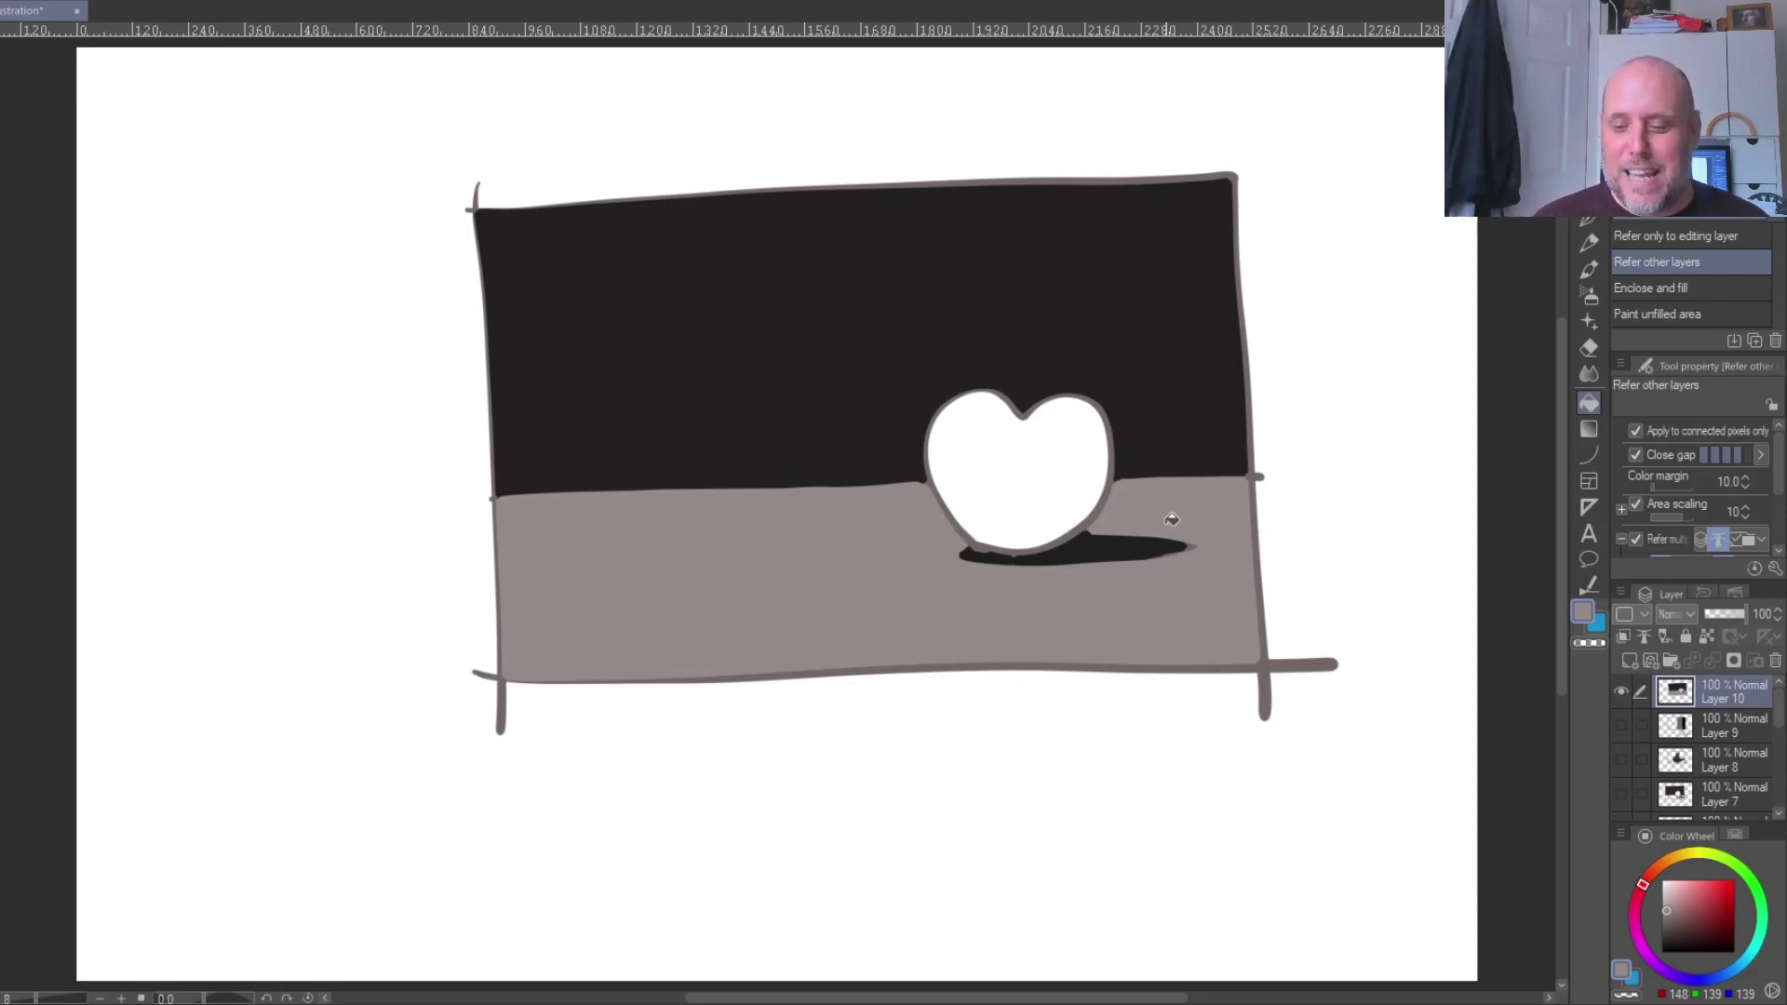
- Hatch grey shading, RGB 122, 109, 109, with the G-pen along the heart's right and lower edges and beside its top notch
left_click(1665, 931)
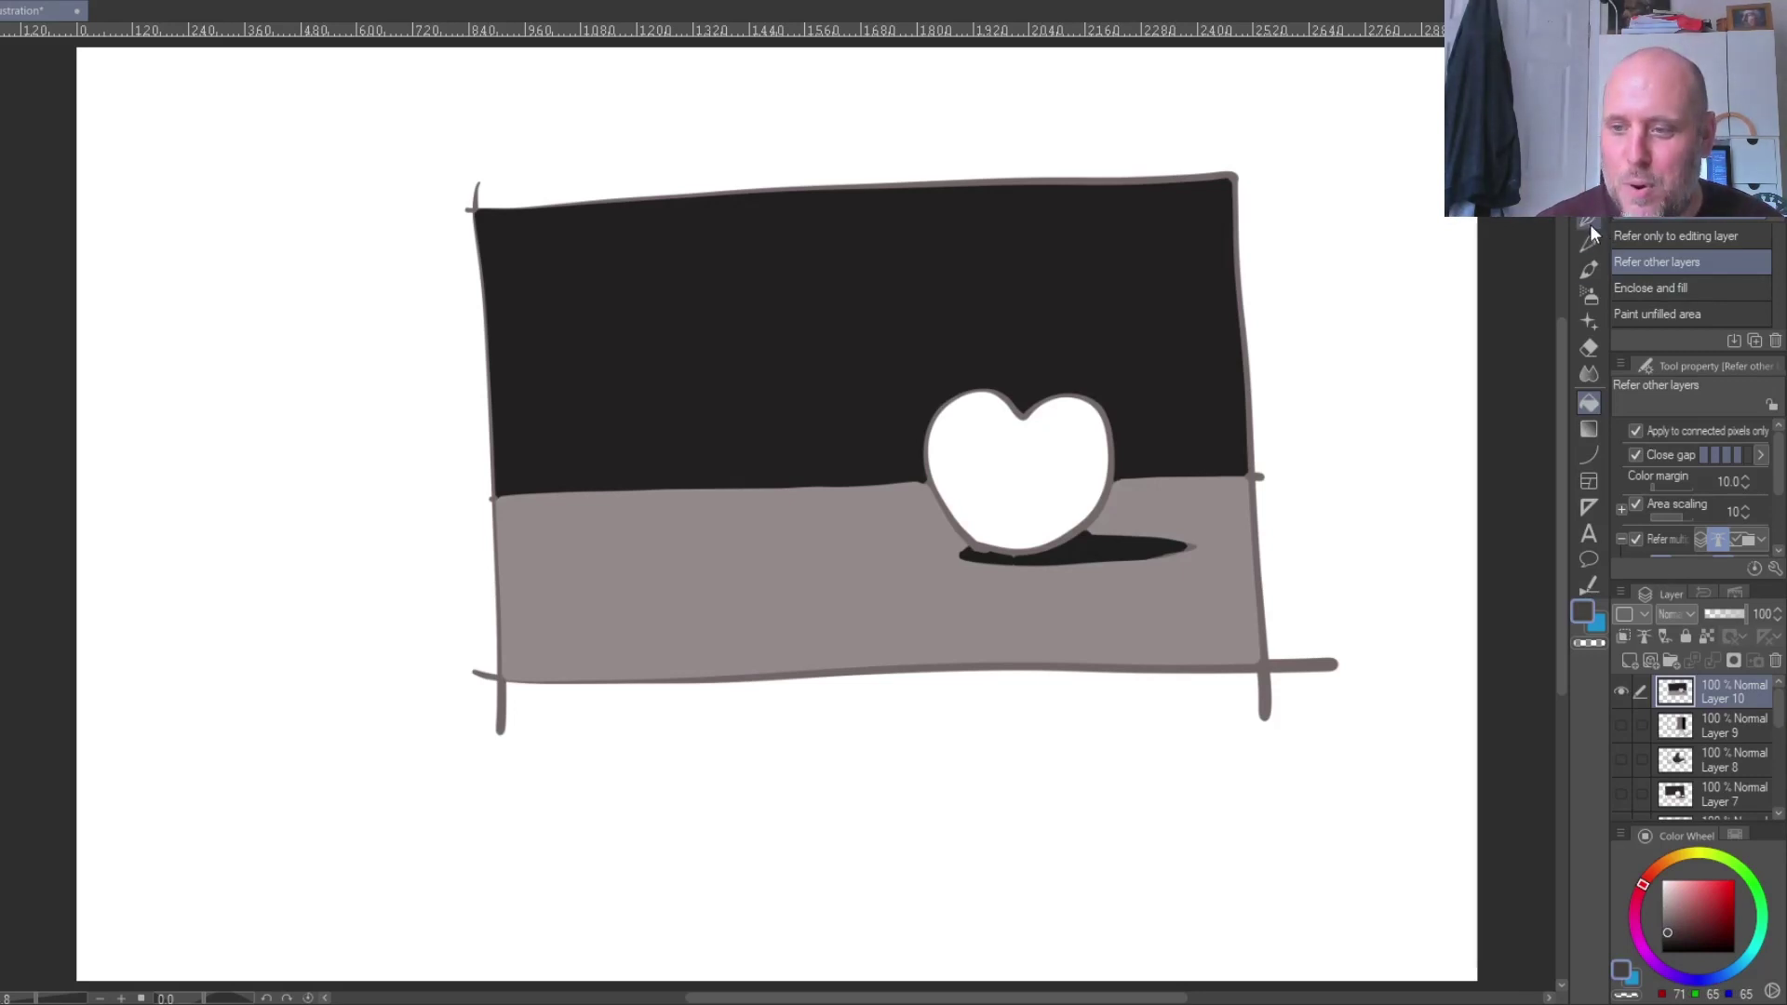
left_click(1589, 226)
left_click(1669, 917)
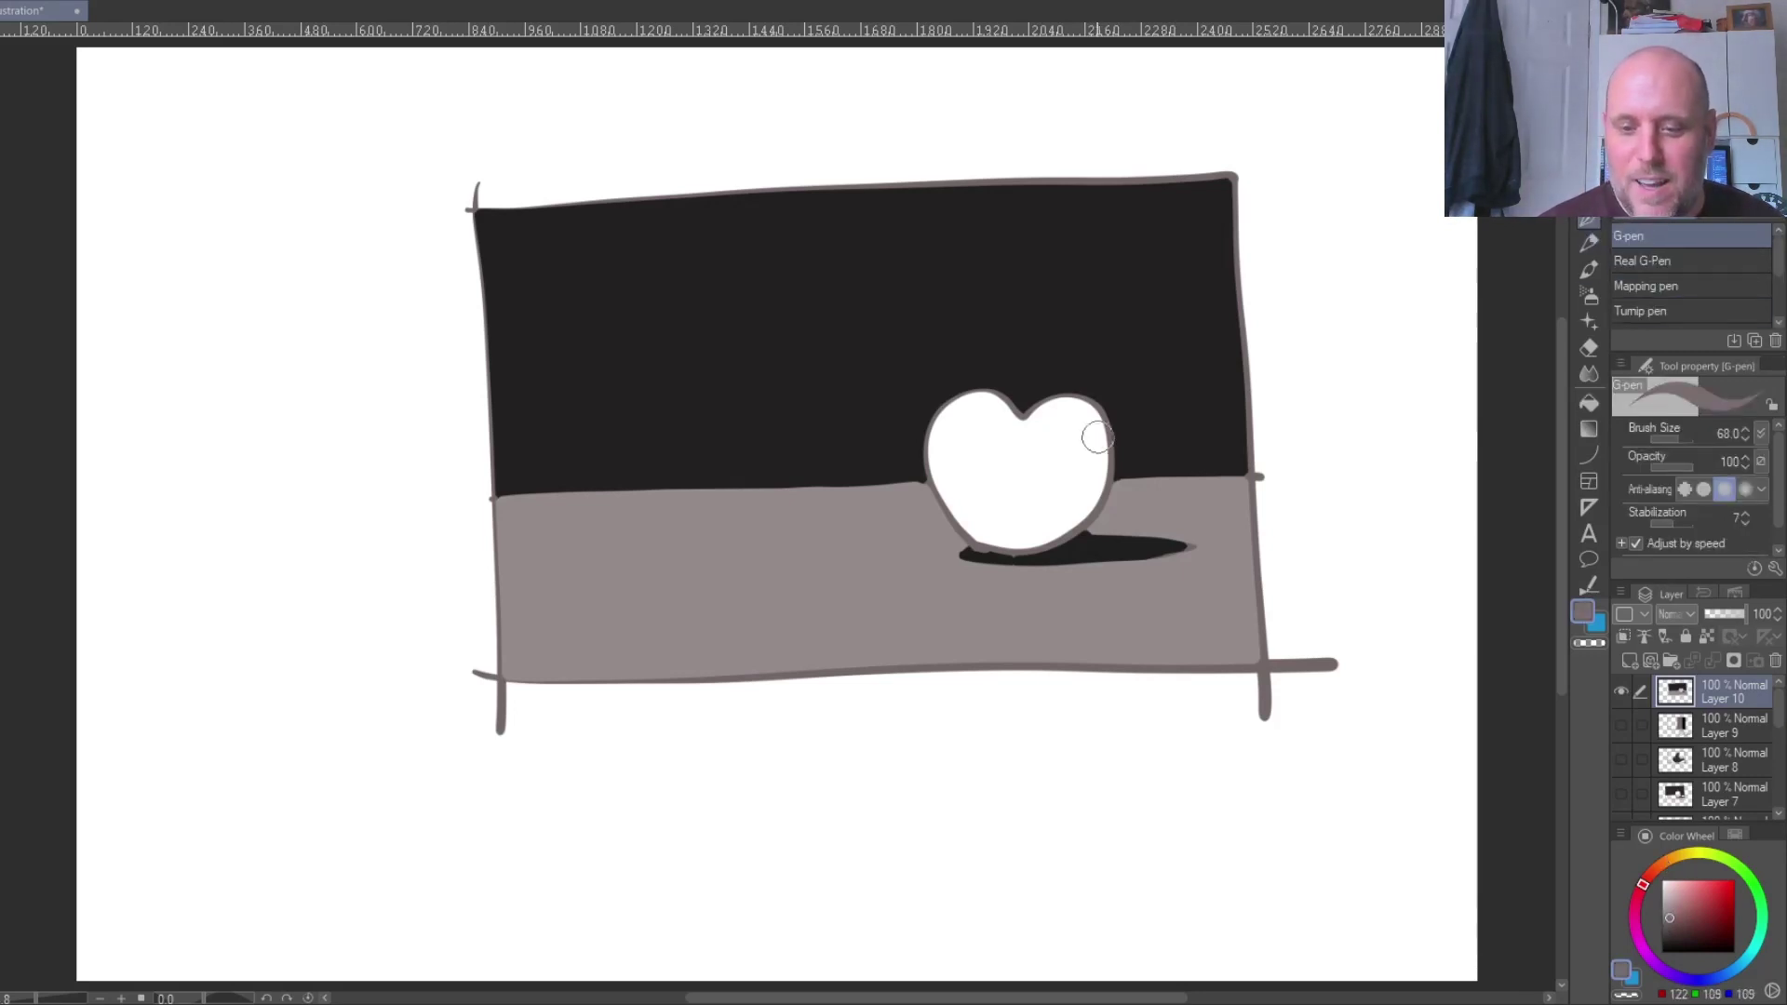
mouse_move(1085, 402)
left_mouse_down()
mouse_move(1082, 498)
mouse_move(1005, 559)
left_mouse_up()
mouse_move(1096, 465)
left_mouse_down()
mouse_move(1003, 543)
mouse_move(1089, 521)
mouse_move(1058, 508)
mouse_move(1103, 470)
mouse_move(1081, 461)
mouse_move(1072, 404)
left_mouse_up()
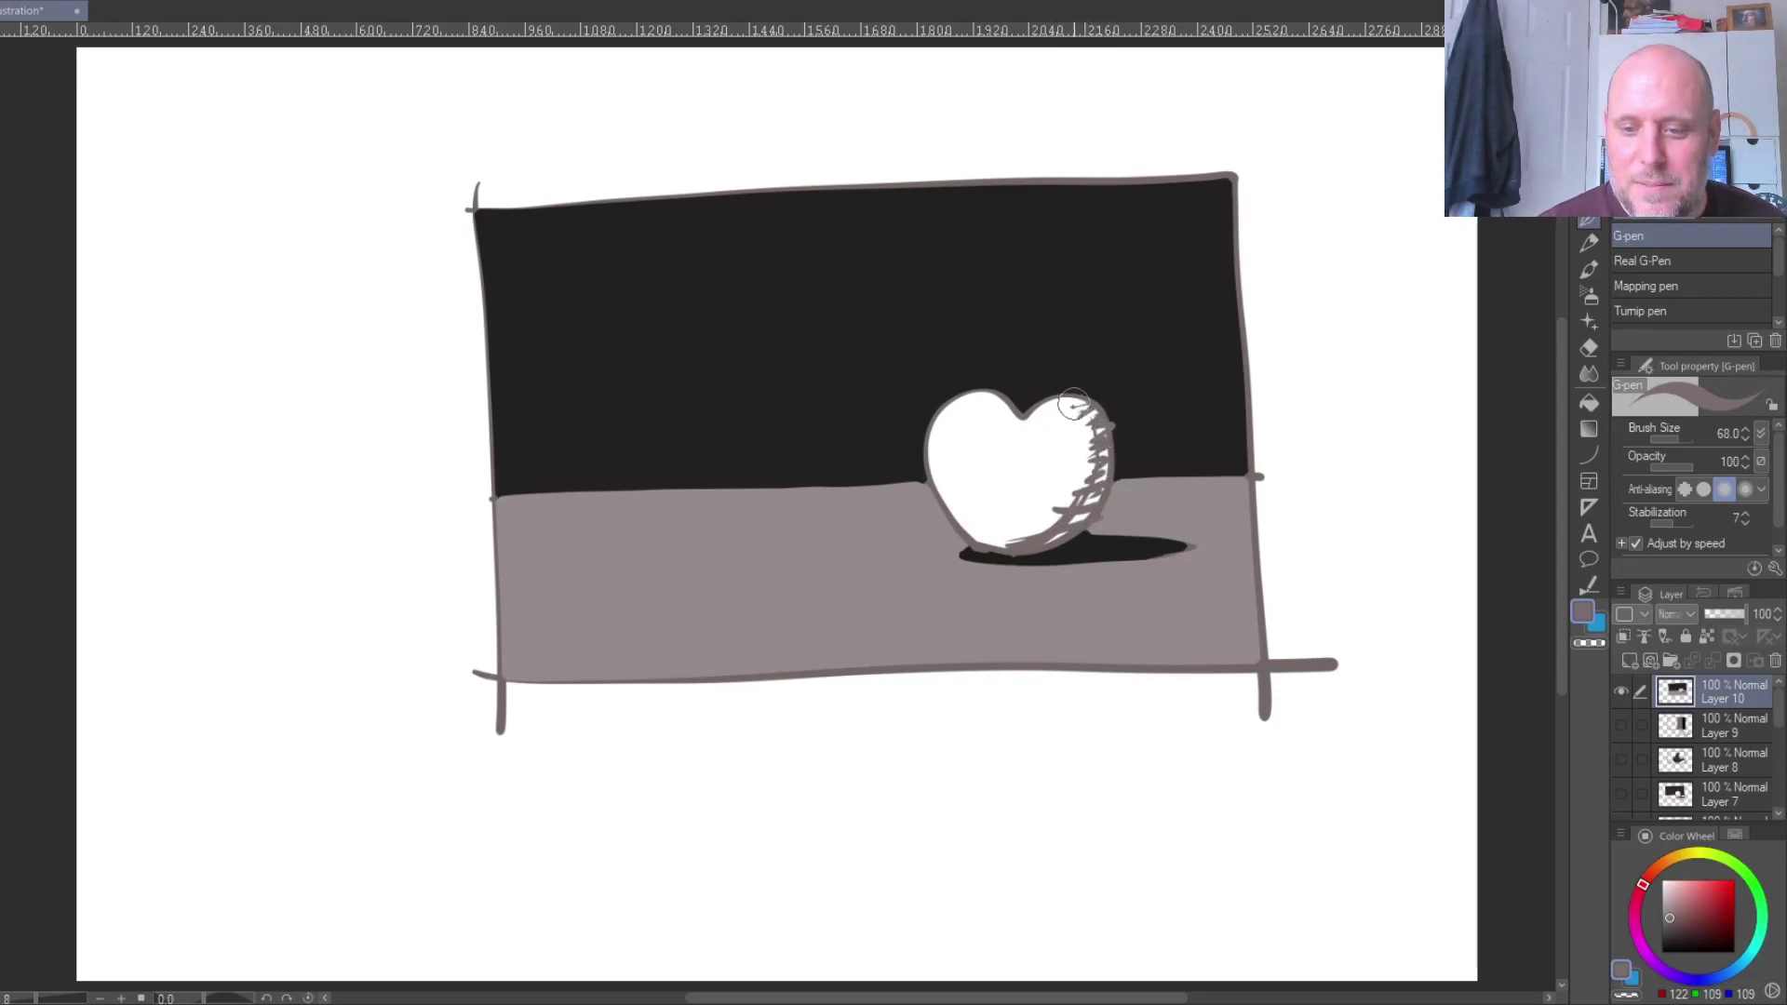
left_click_drag(1023, 519, 995, 532)
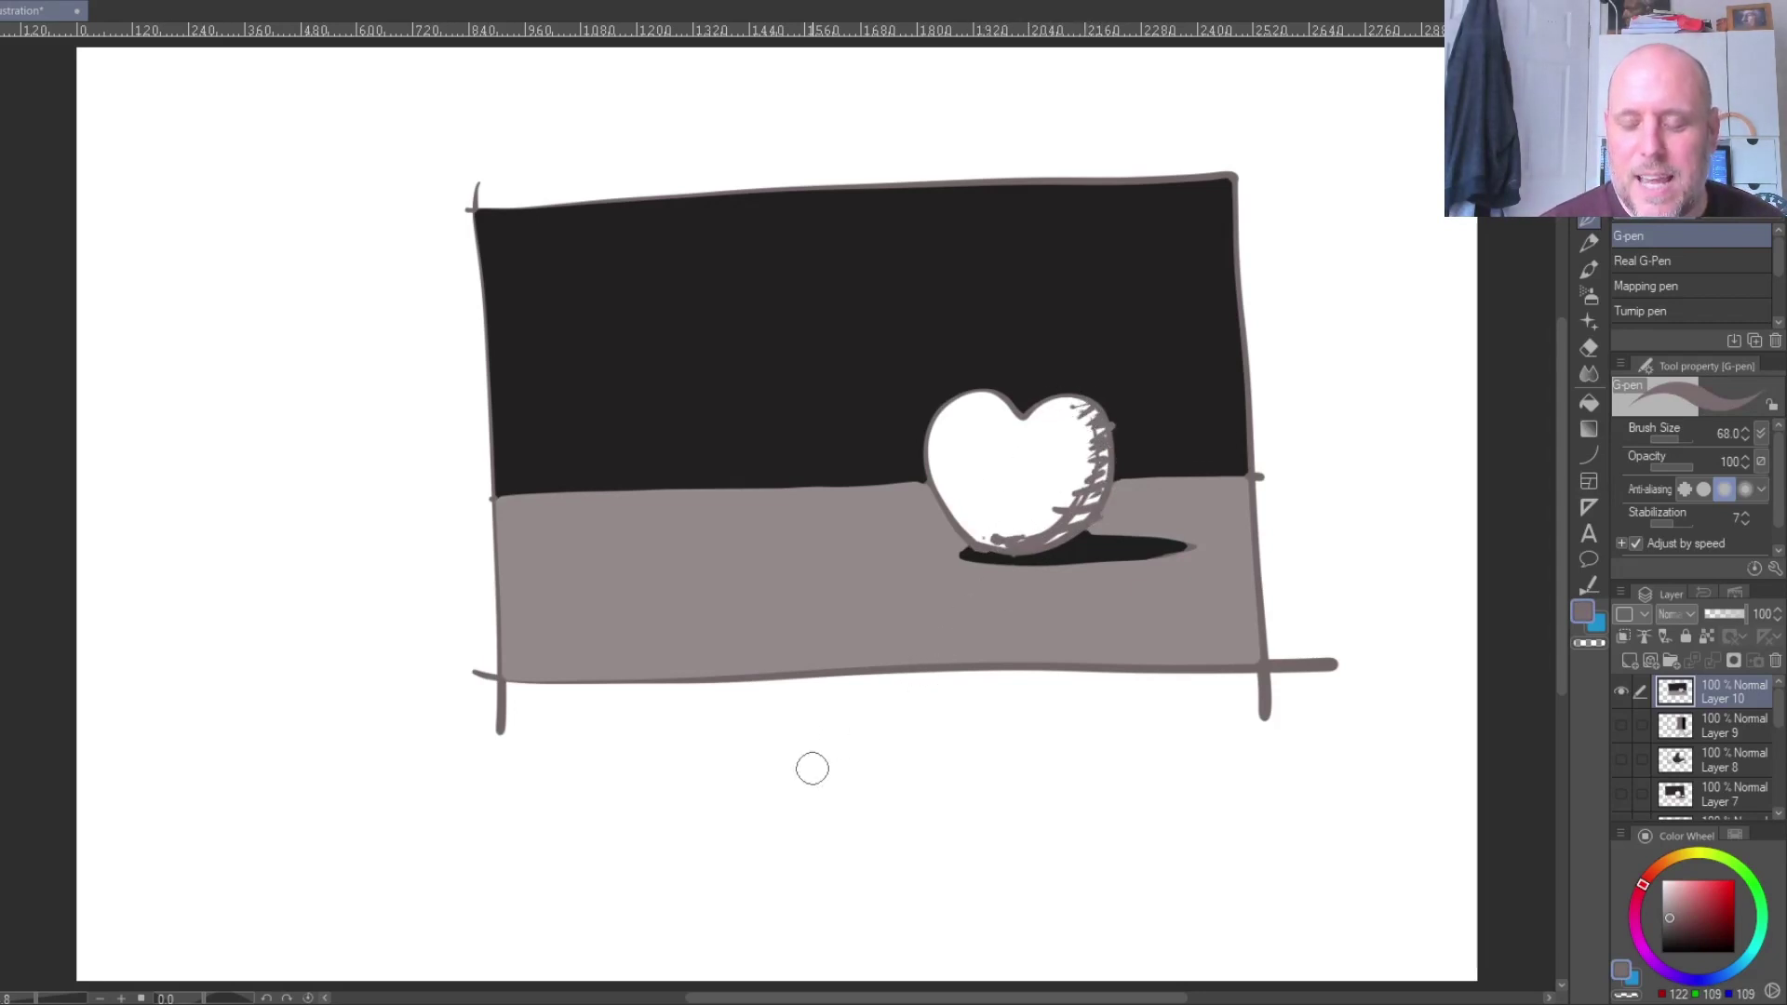
left_click_drag(1002, 405, 991, 402)
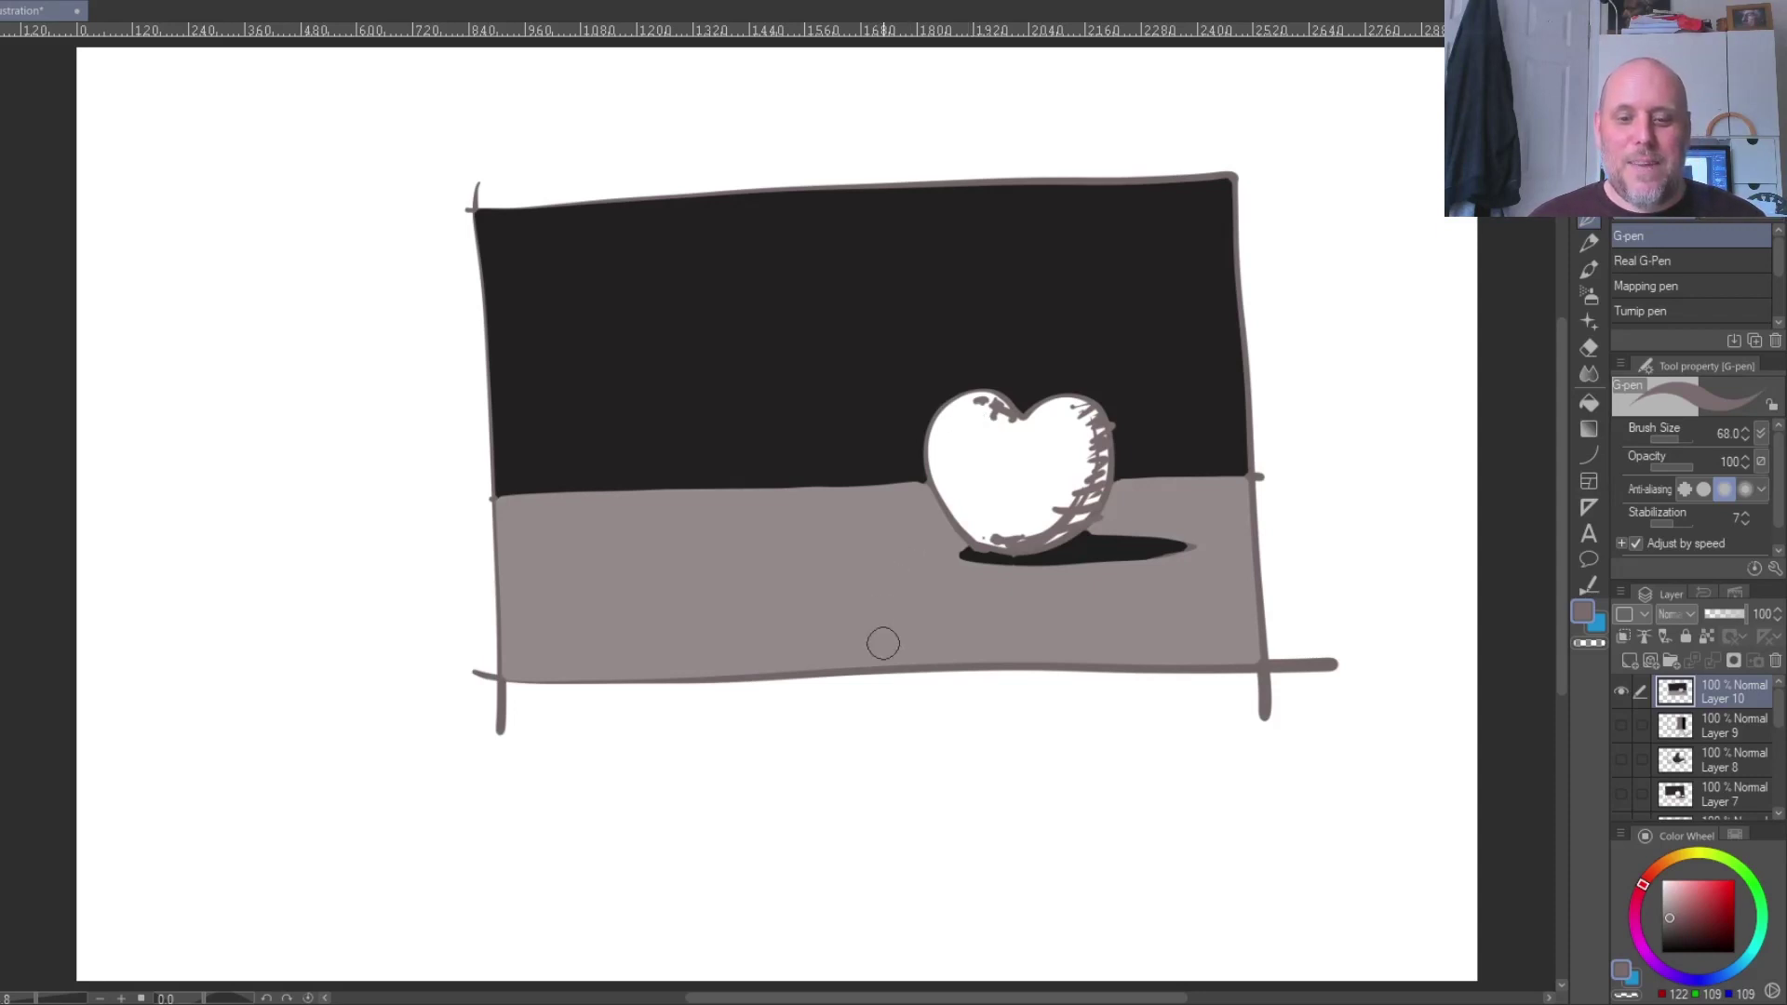
left_click(837, 717, "alt")
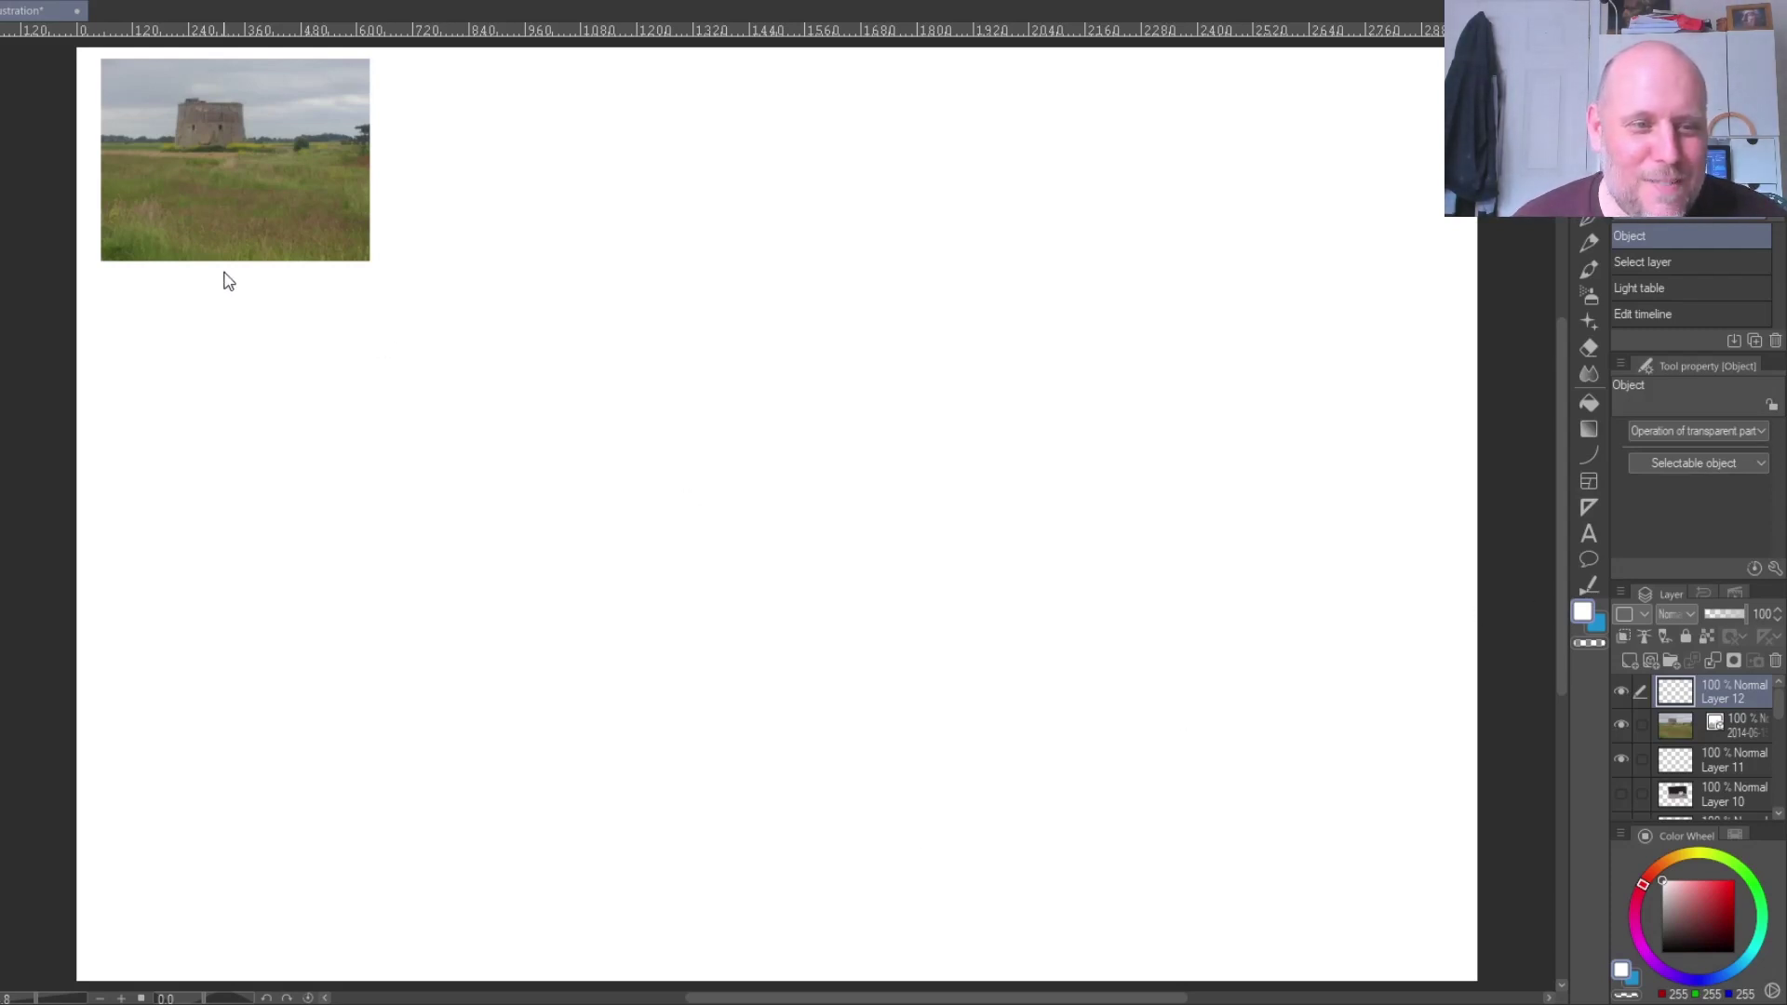
- Examine the landscape reference photo of the stone tower in the grassy field, both close up and as a whole
scroll(281, 203, "up", 2)
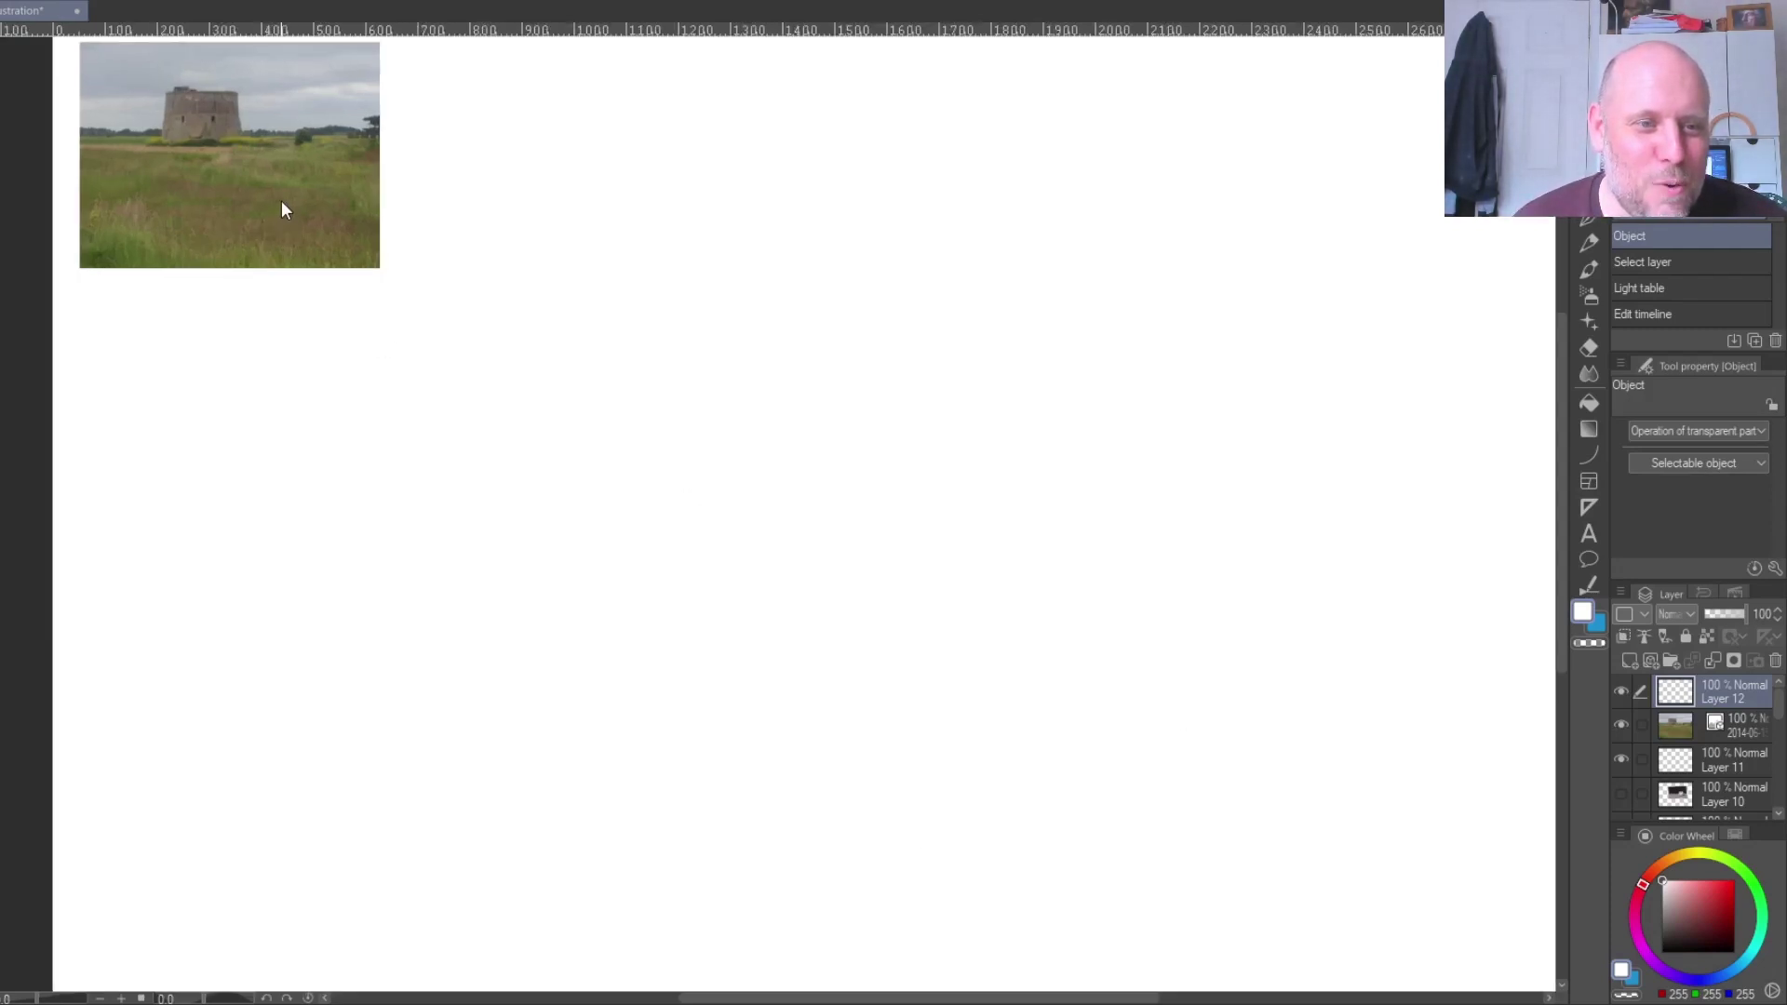
scroll(284, 227, "up", 3)
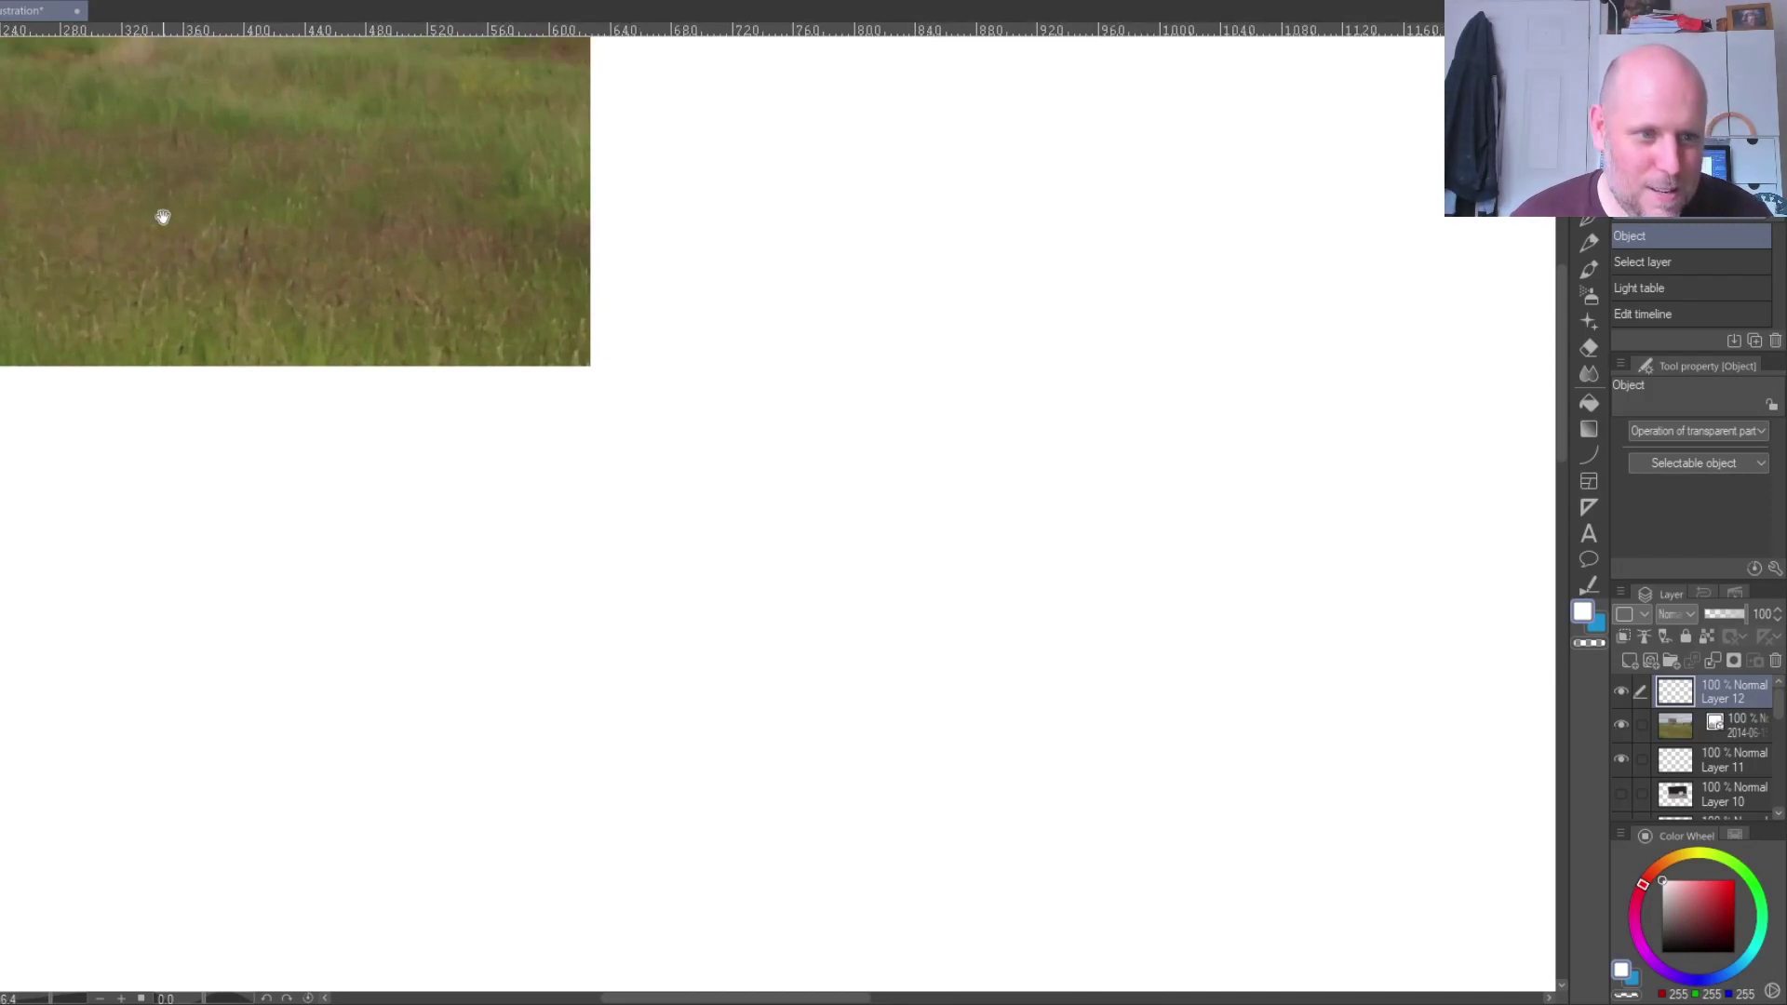
left_click_drag(162, 217, 614, 583)
scroll(616, 582, "up", 1)
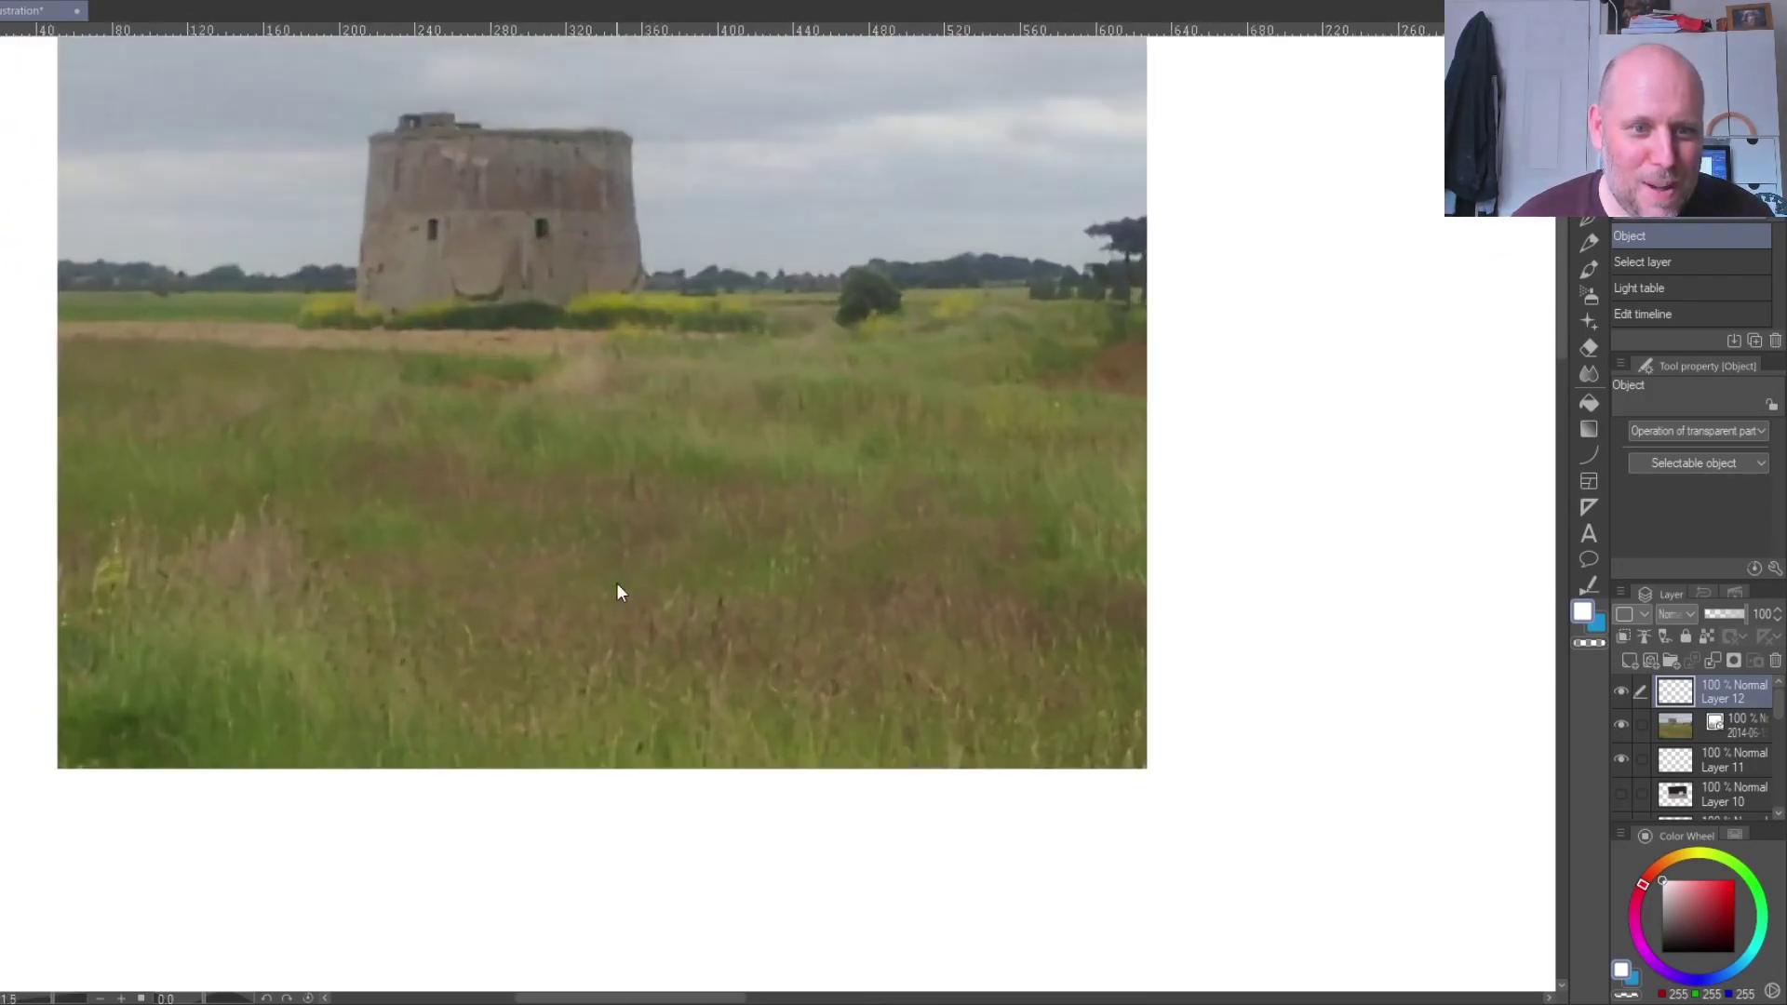
scroll(616, 582, "up", 1)
left_click_drag(463, 307, 611, 502)
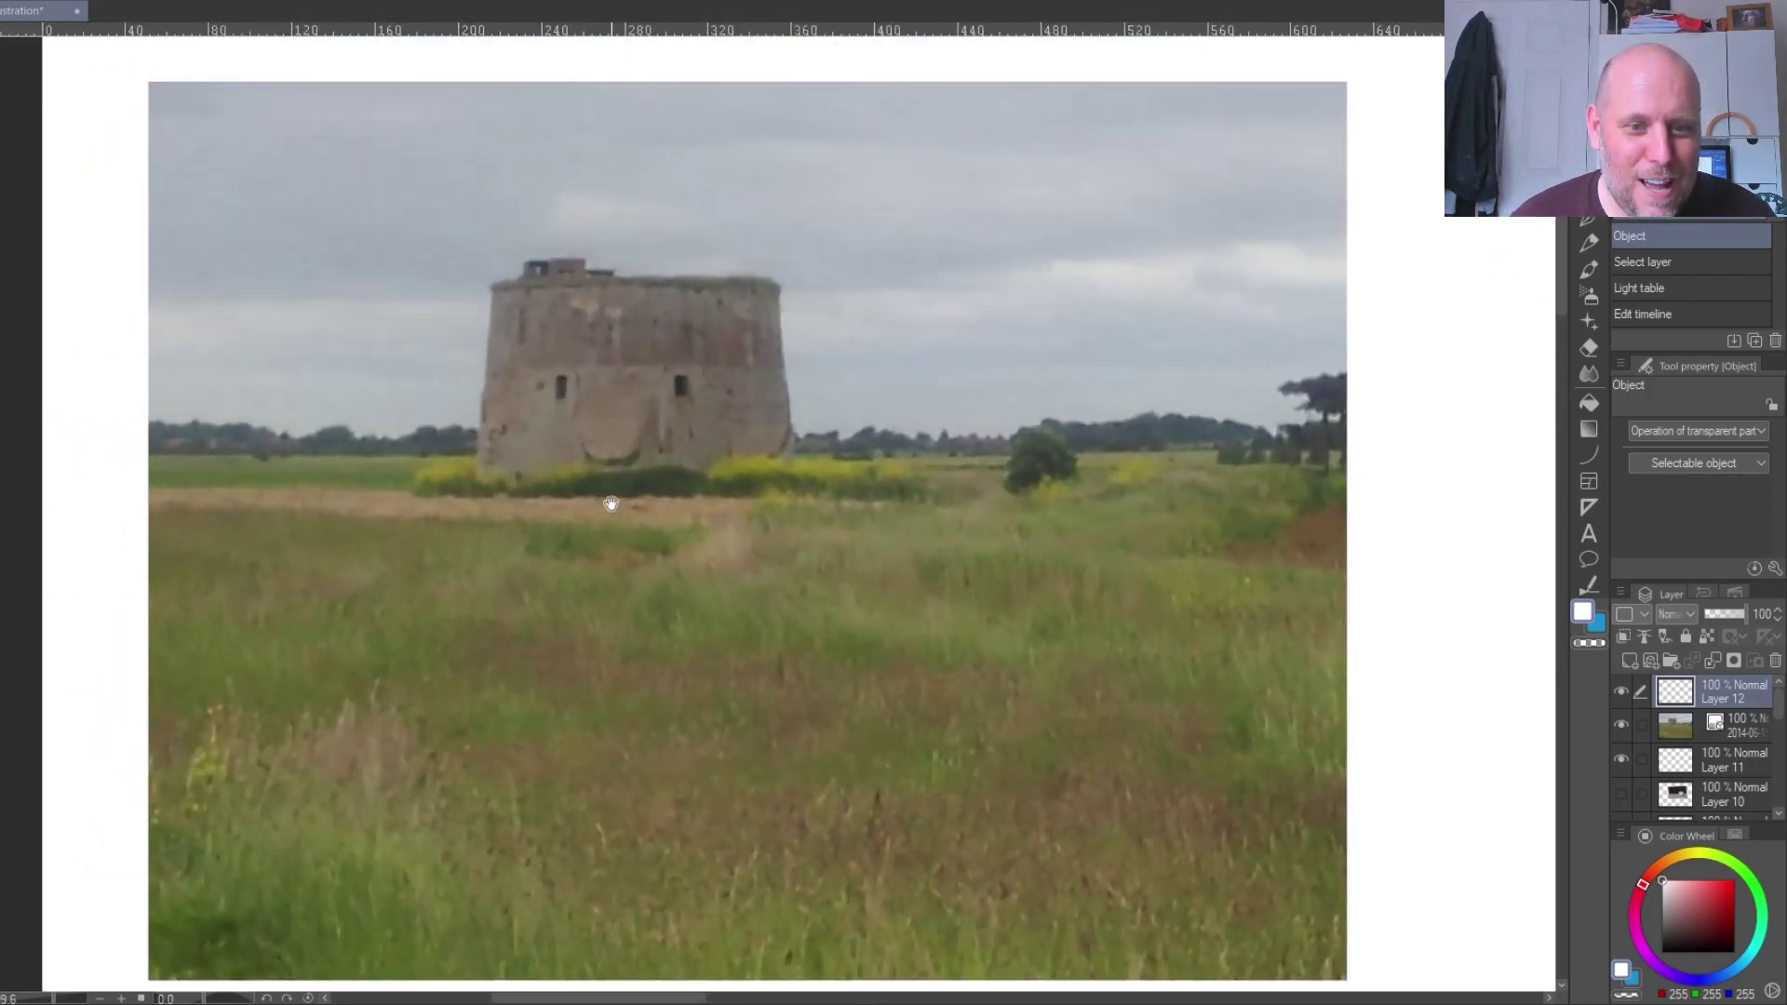
scroll(611, 503, "down", 2)
scroll(616, 506, "down", 2)
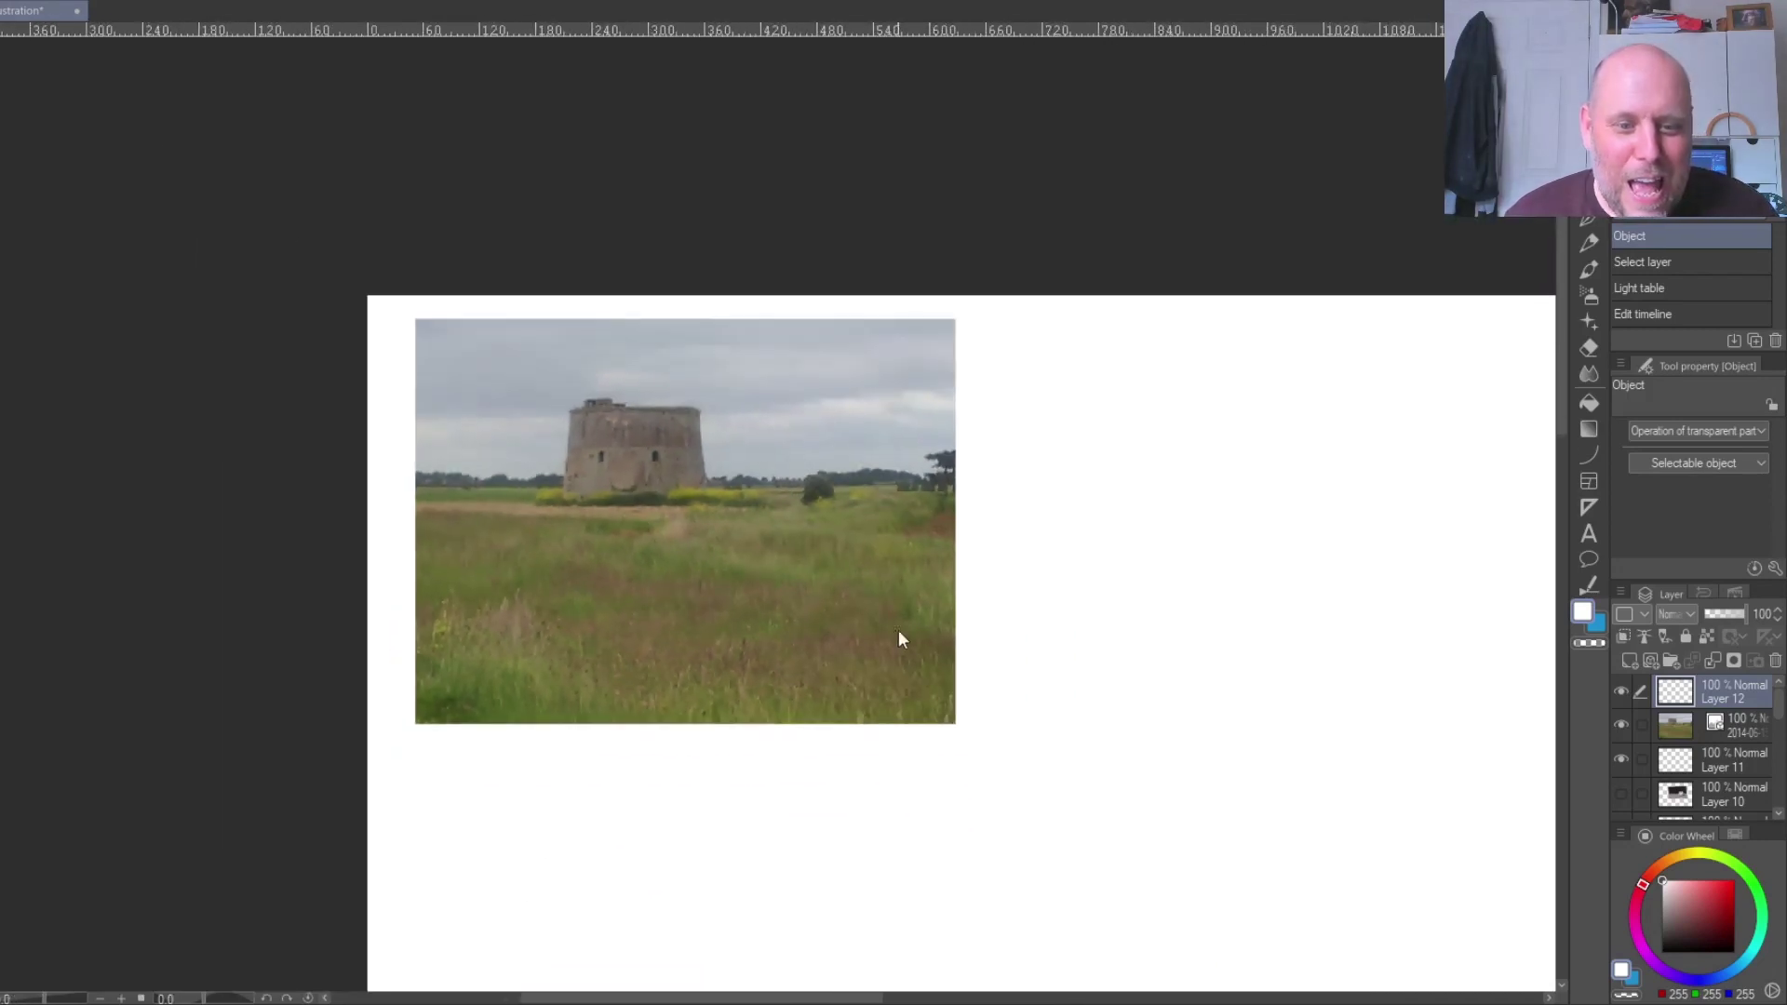
scroll(922, 675, "down", 1)
left_click_drag(1070, 818, 721, 555)
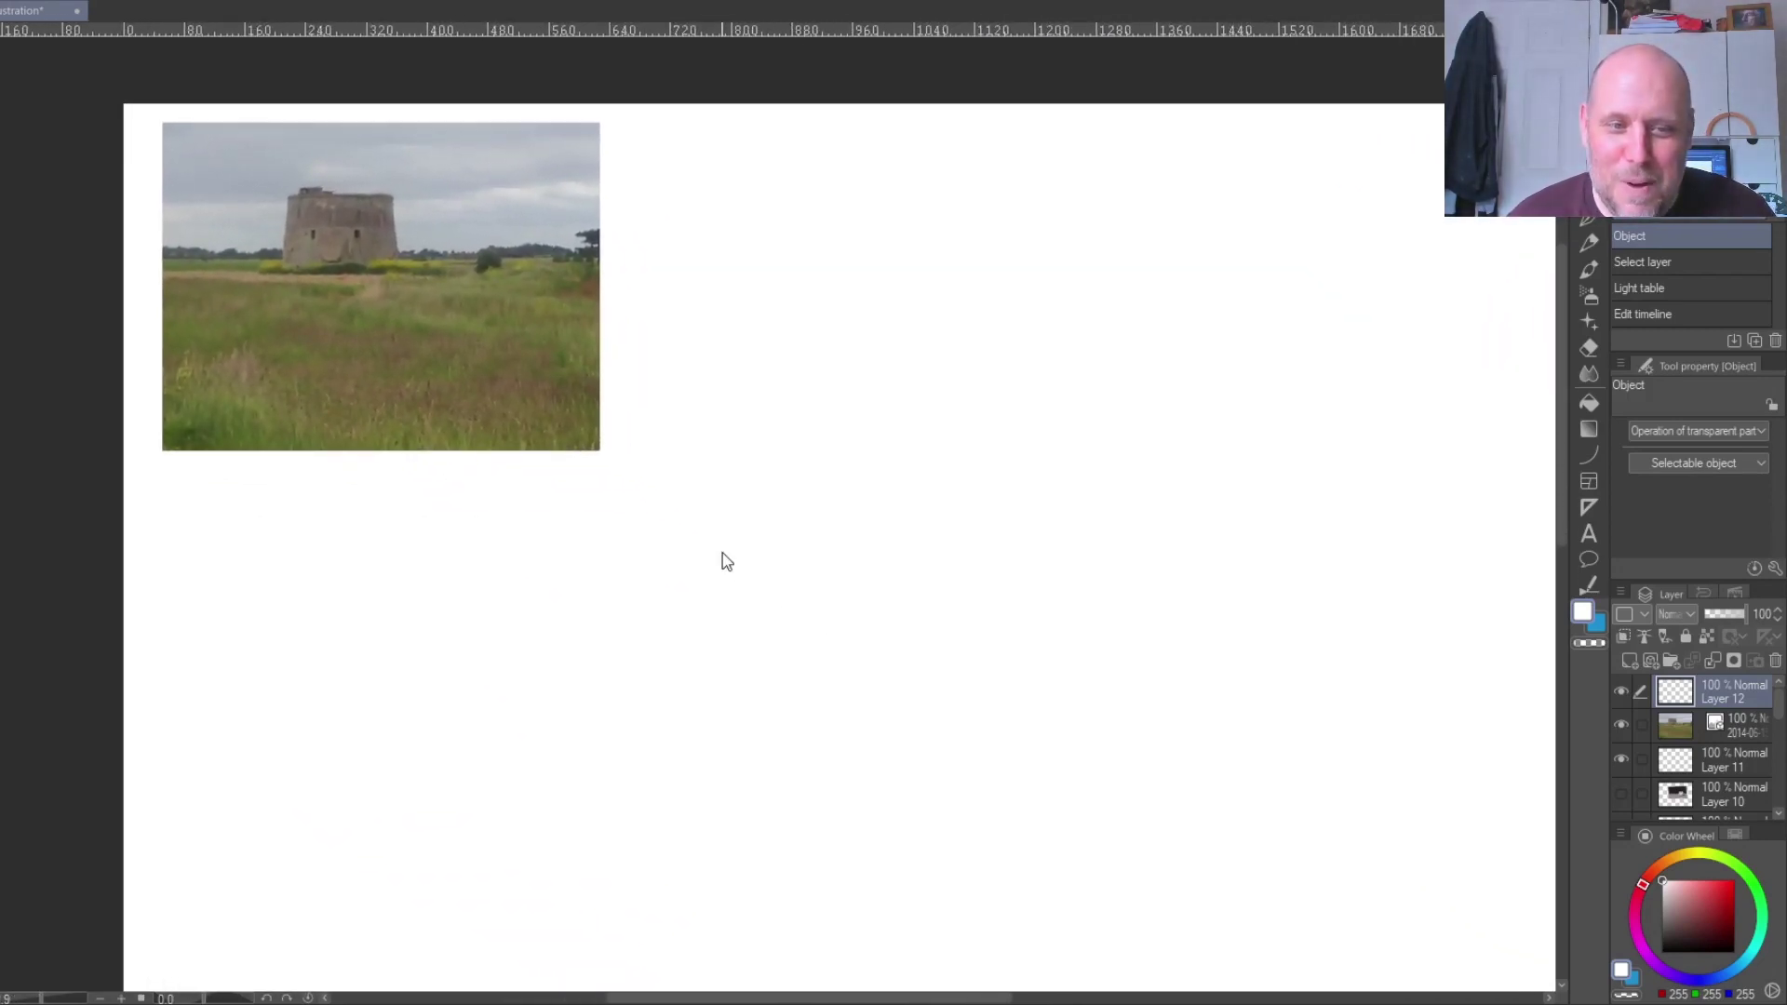
scroll(721, 552, "up", 1)
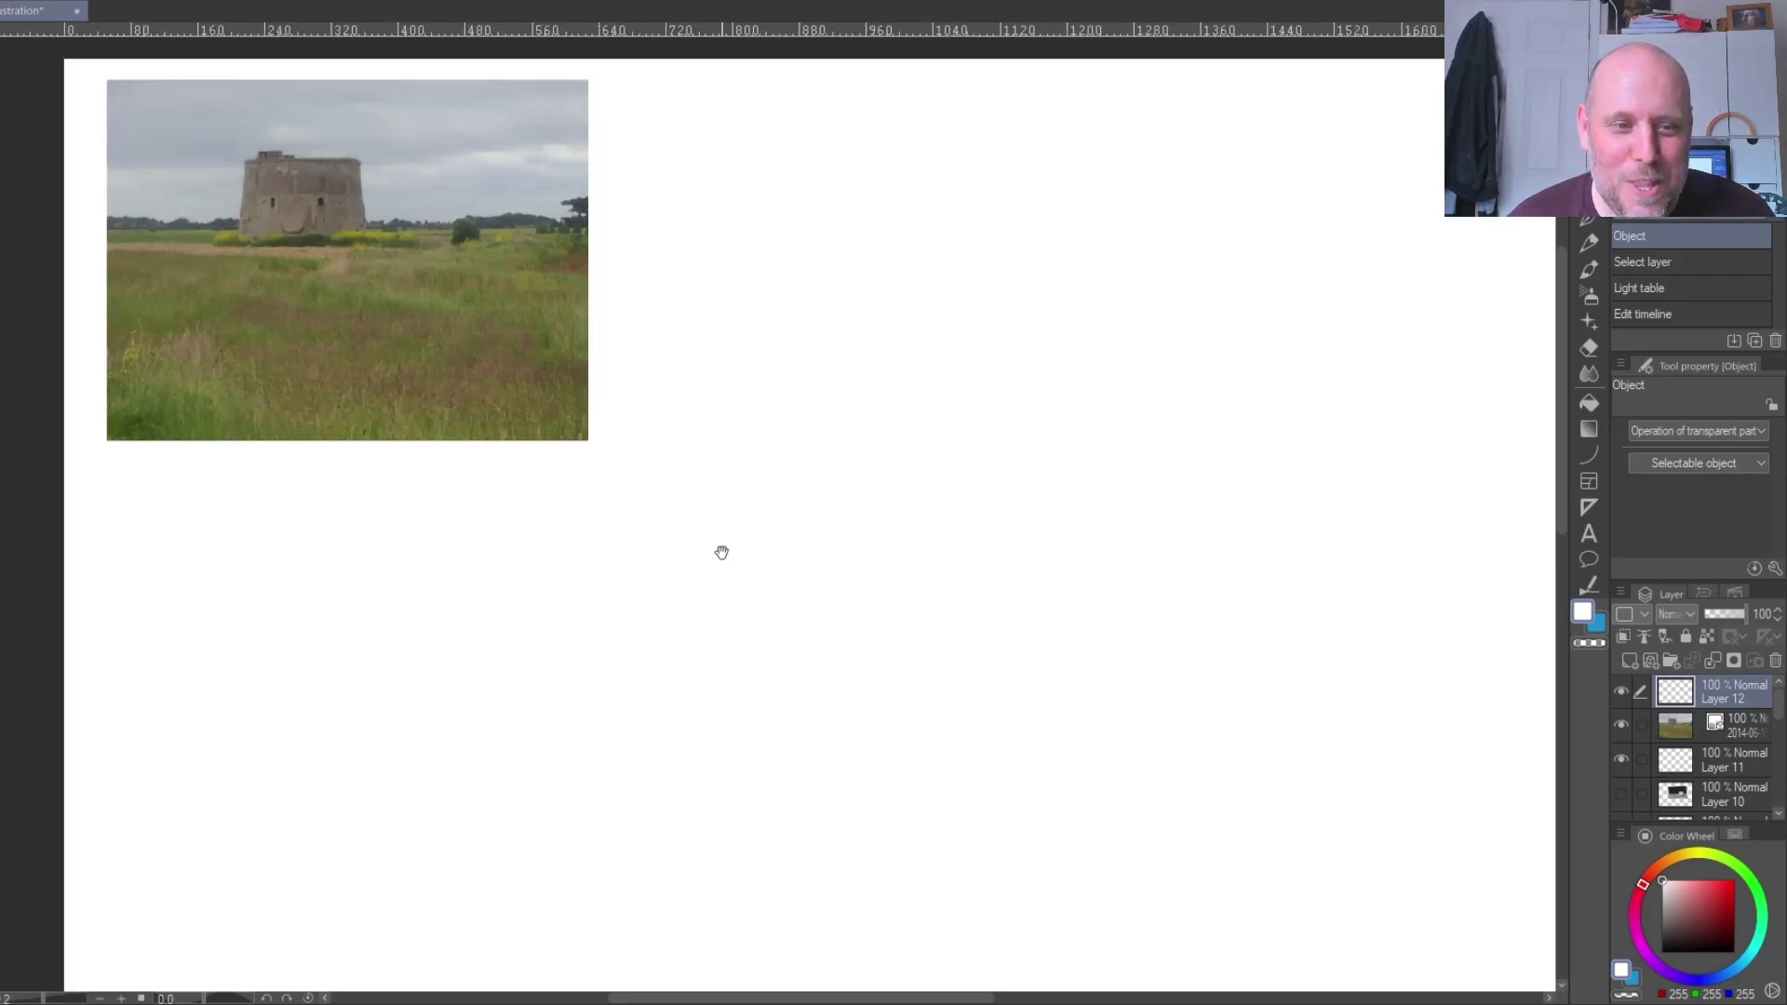
scroll(722, 552, "down", 1)
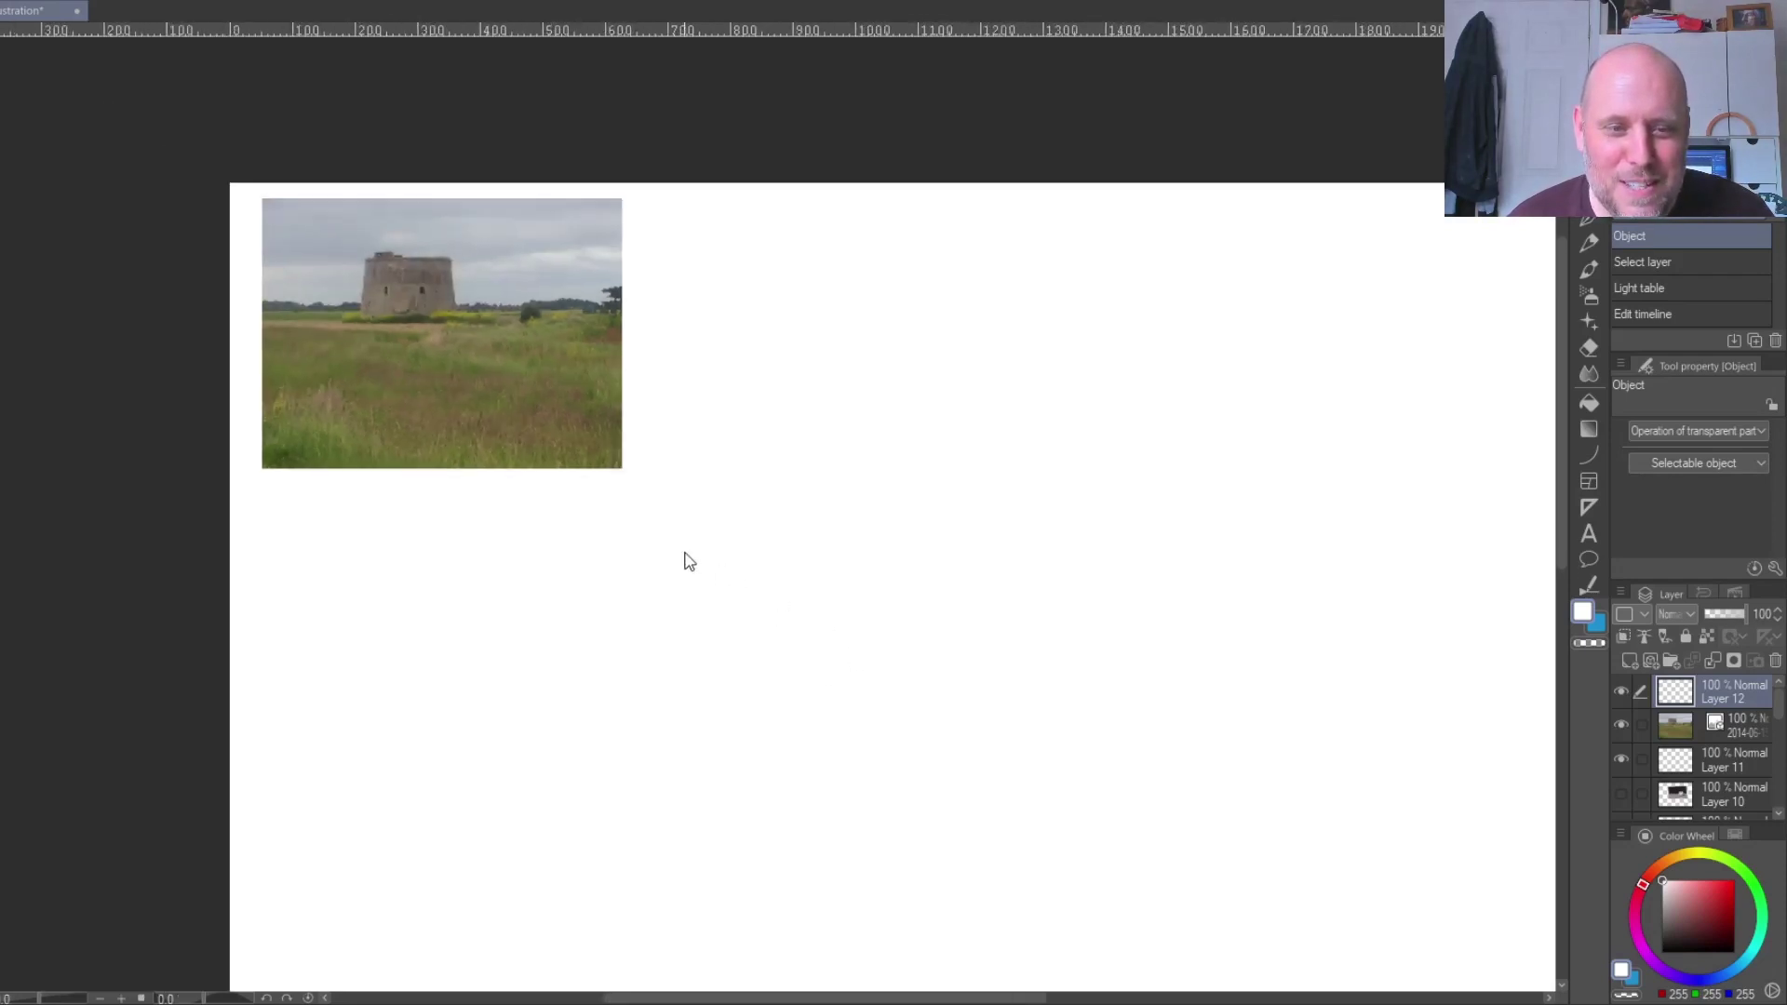
left_click_drag(934, 703, 758, 583)
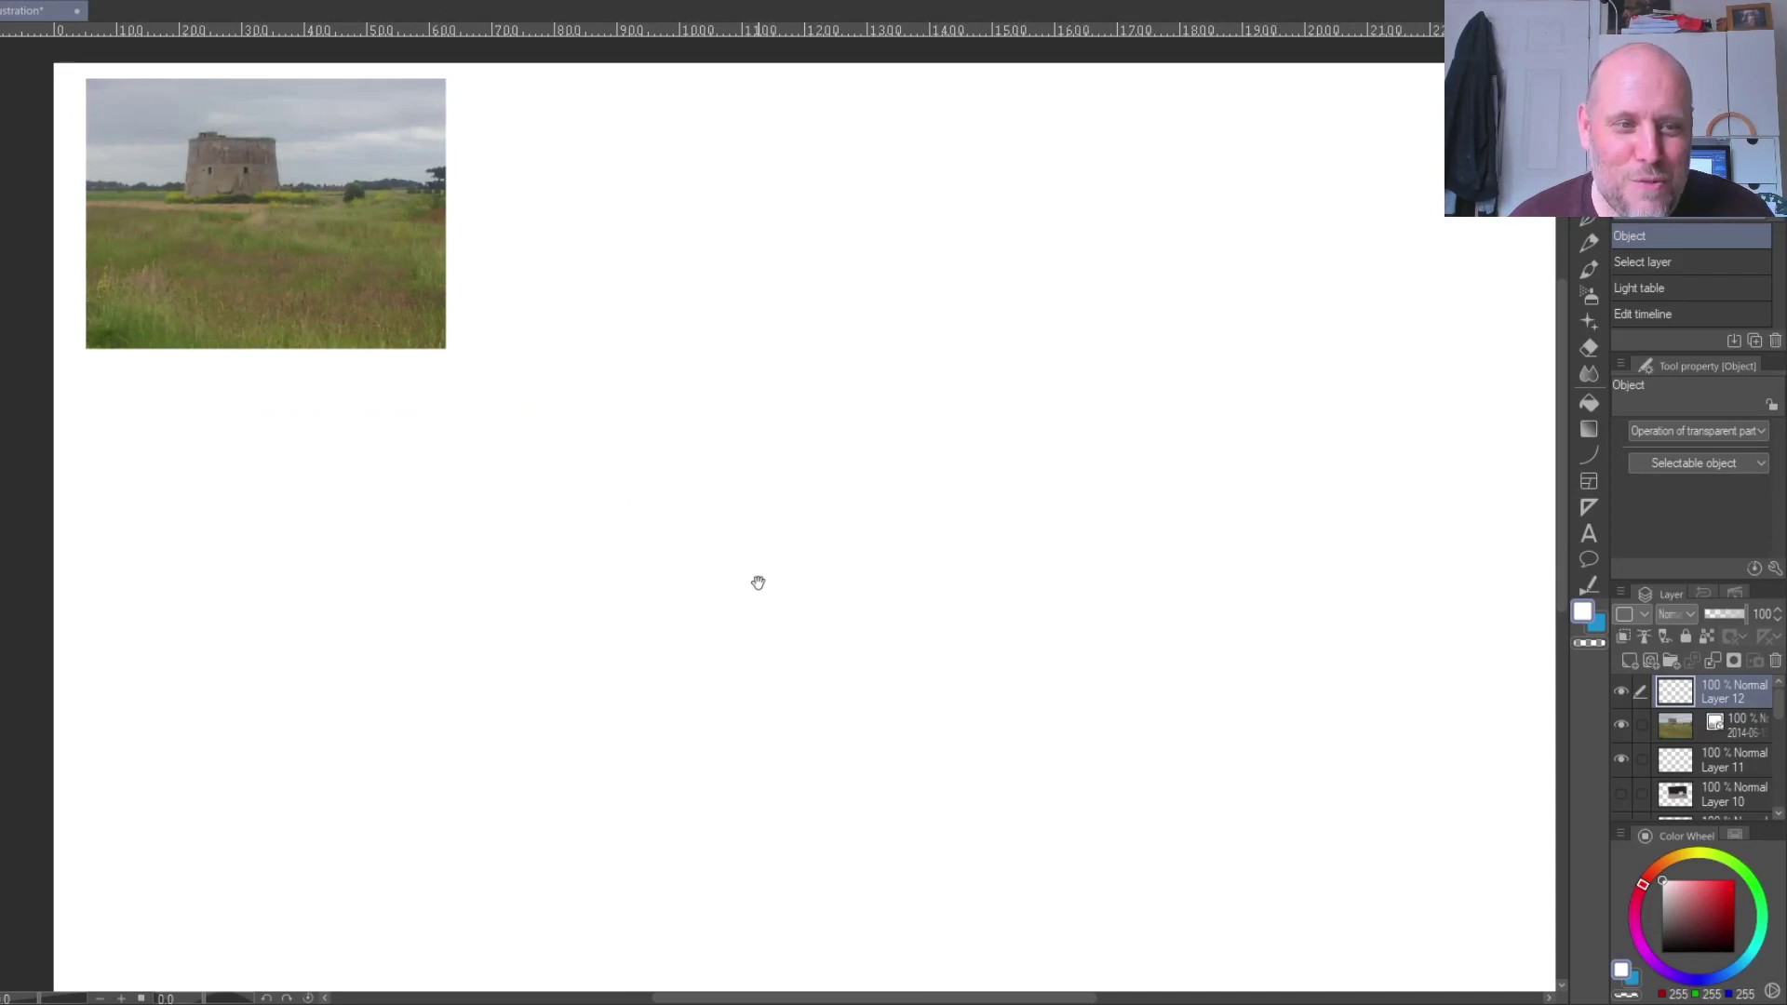
scroll(758, 582, "up", 4)
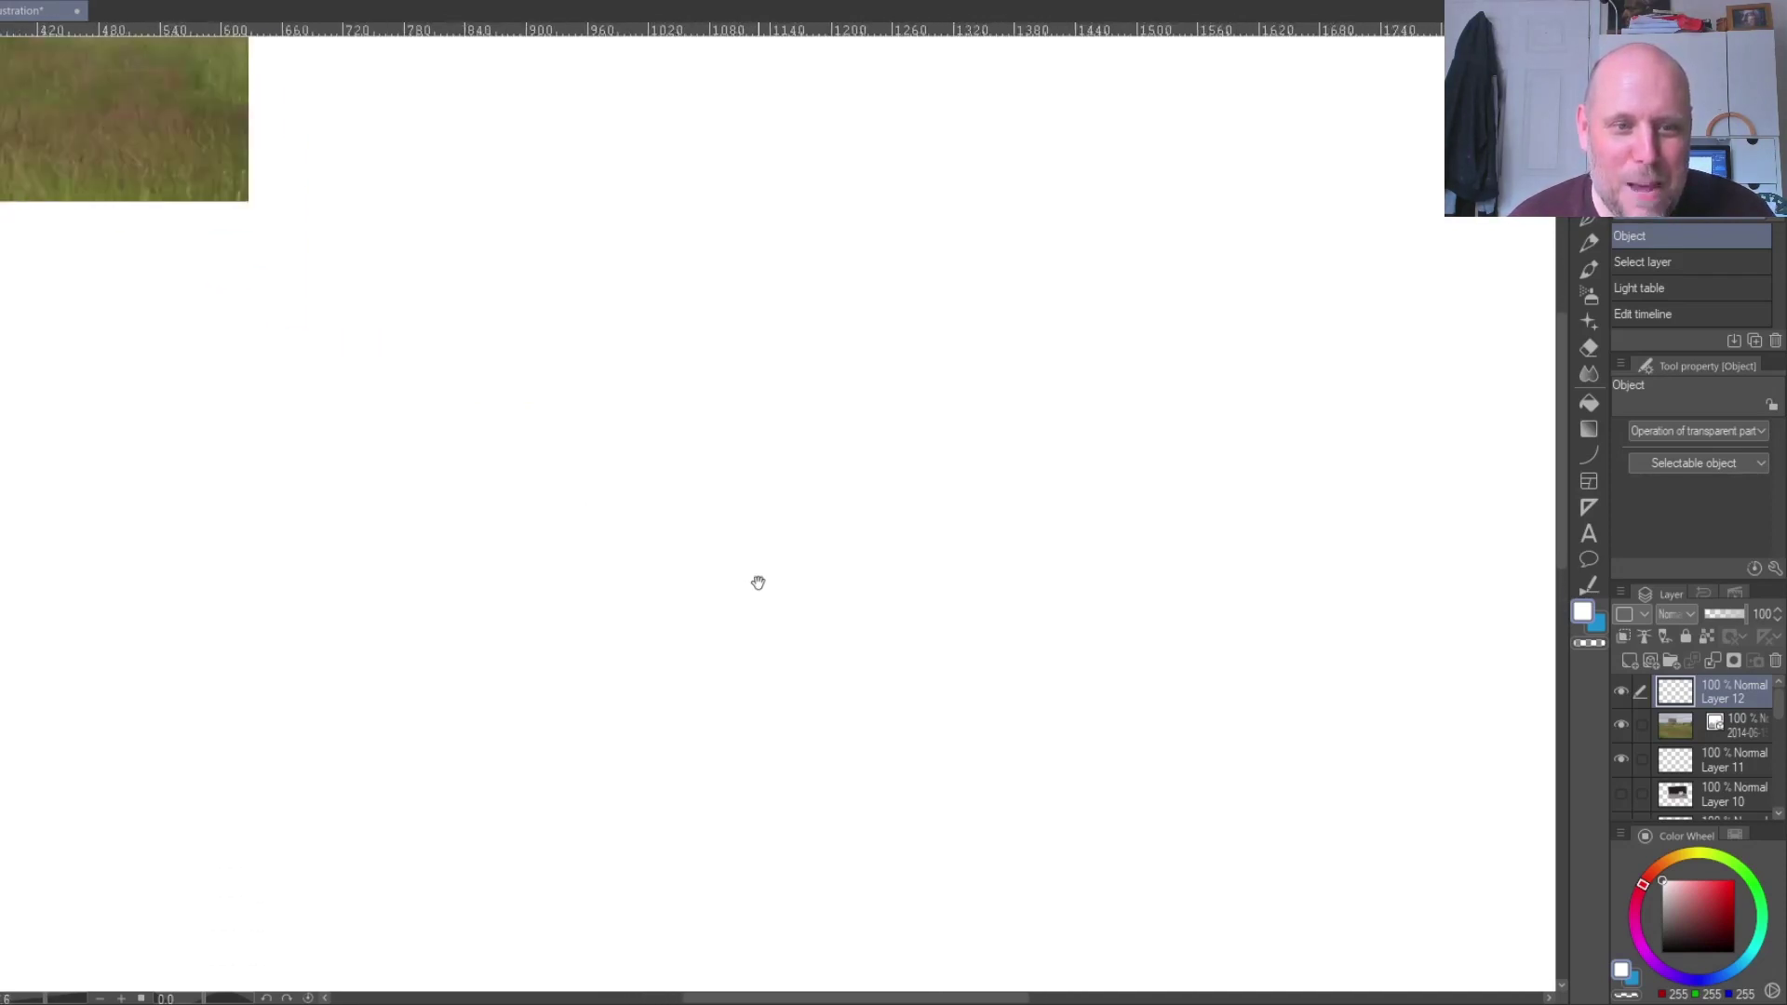
scroll(758, 582, "down", 3)
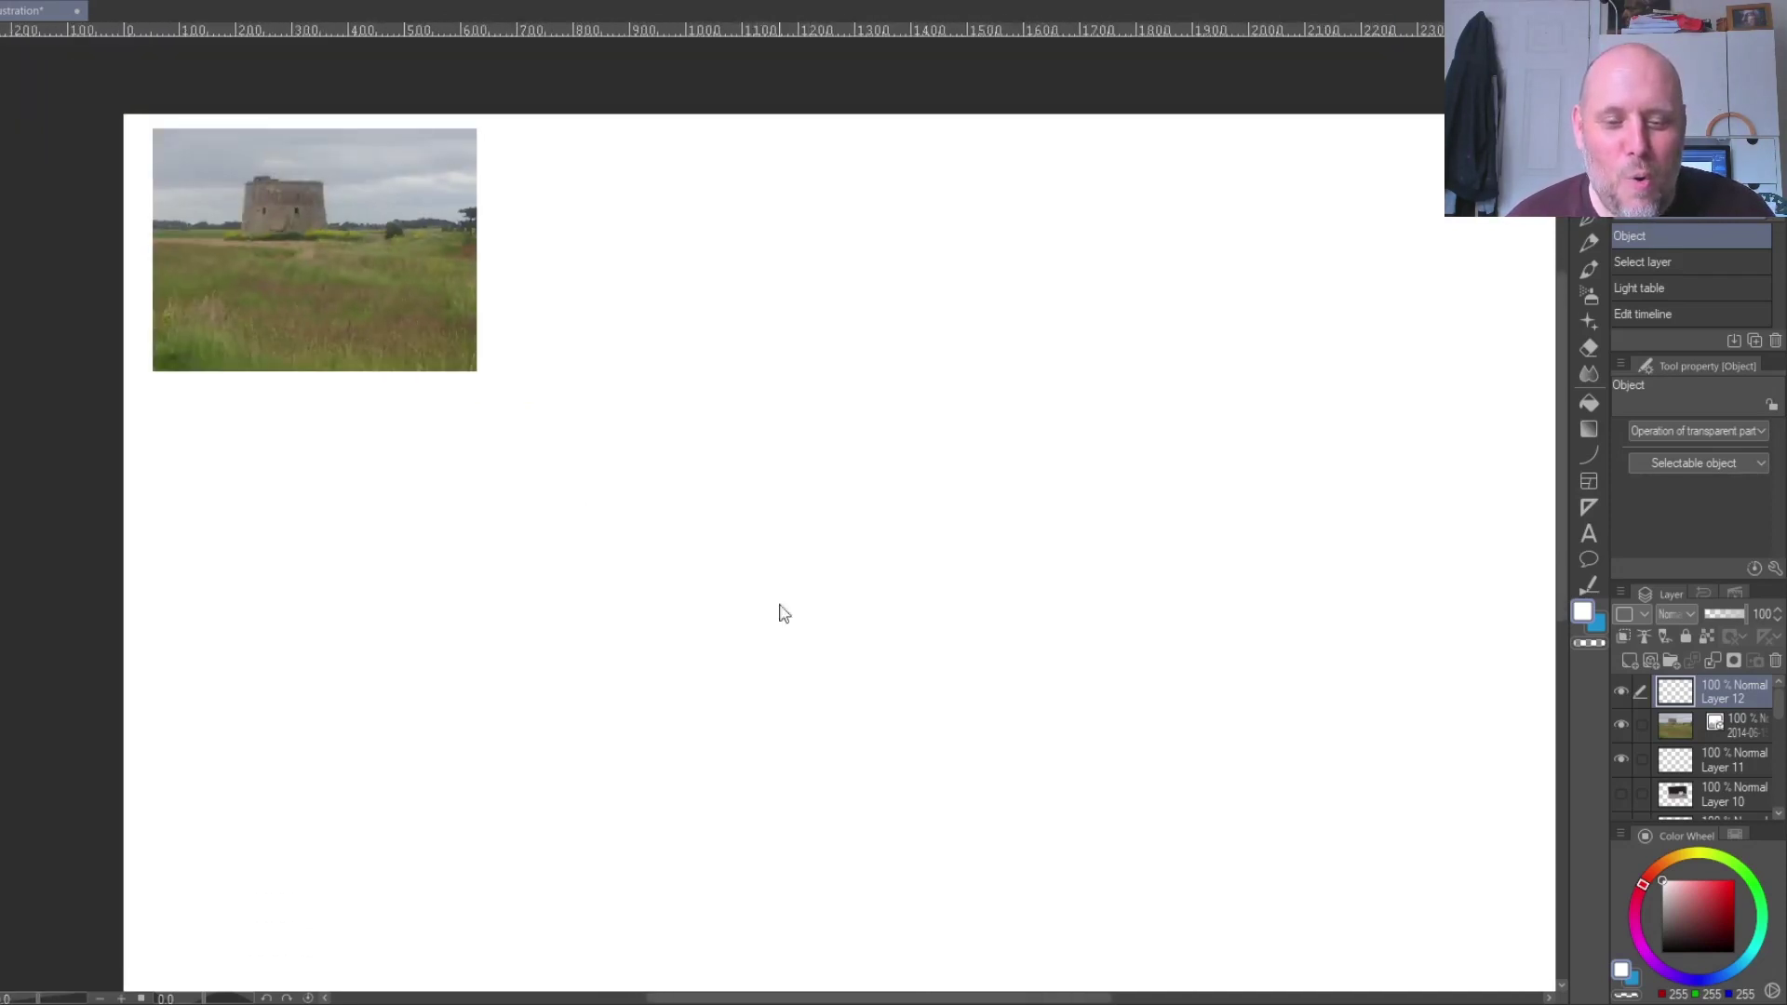
left_click_drag(909, 706, 784, 641)
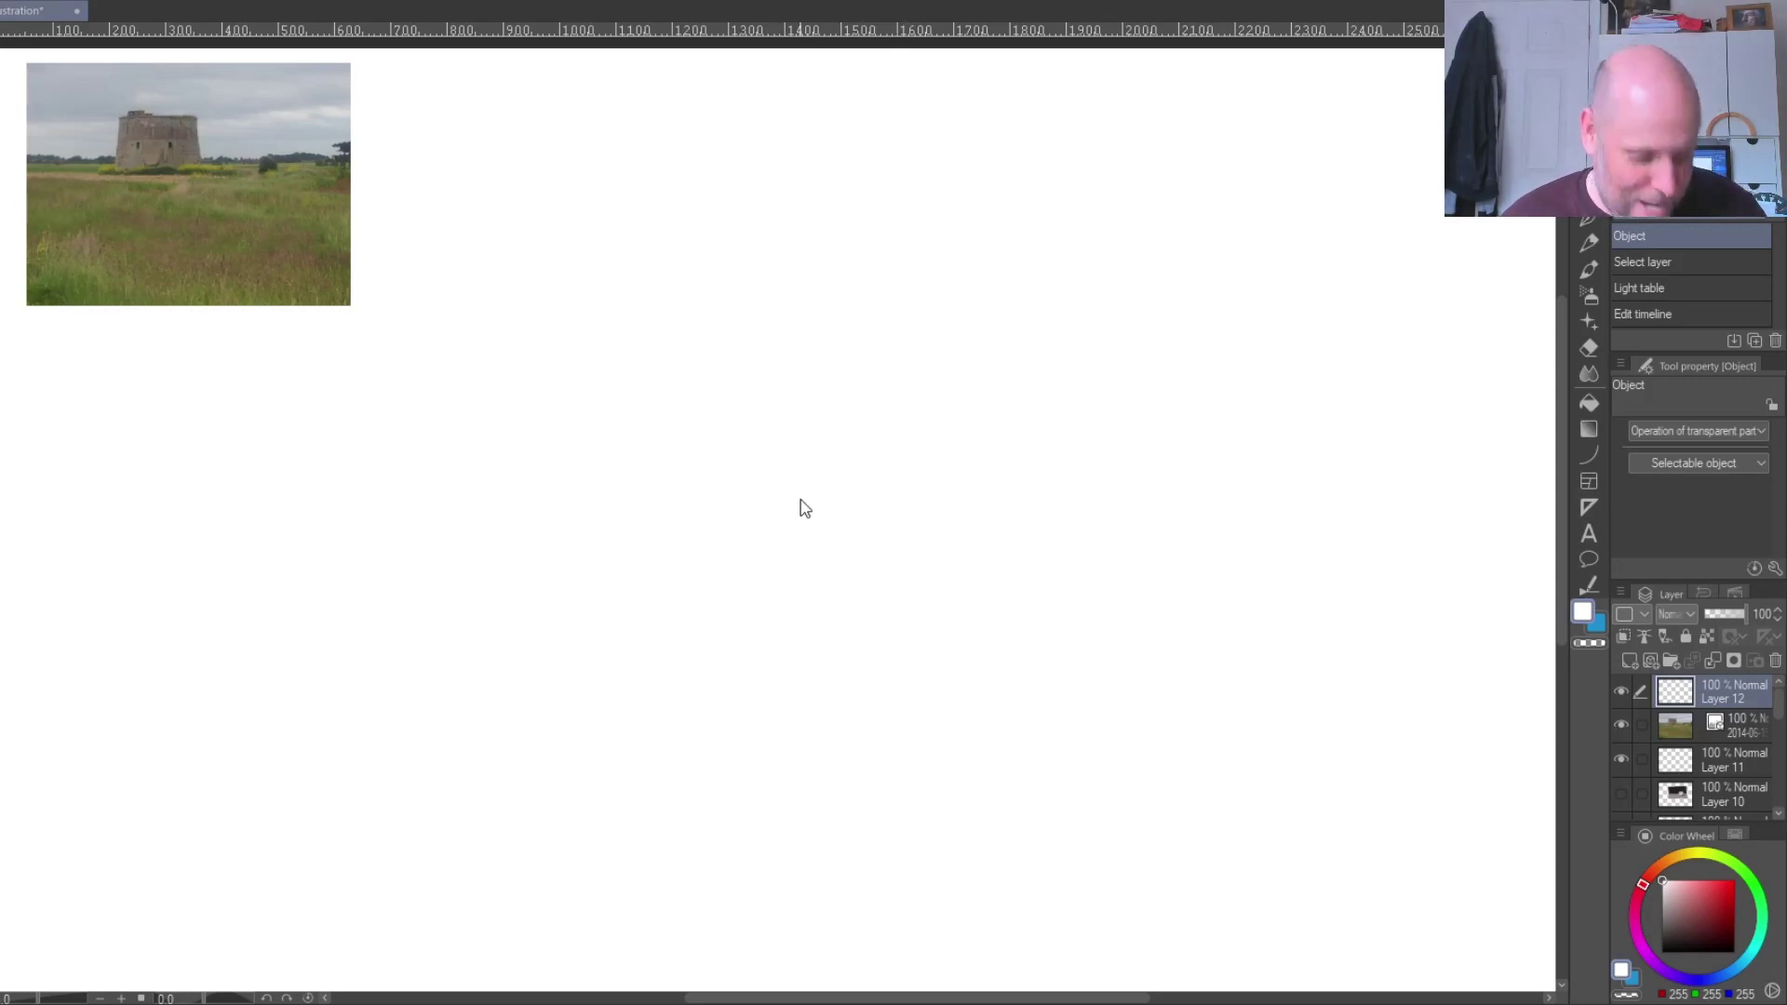
scroll(802, 501, "up", 1)
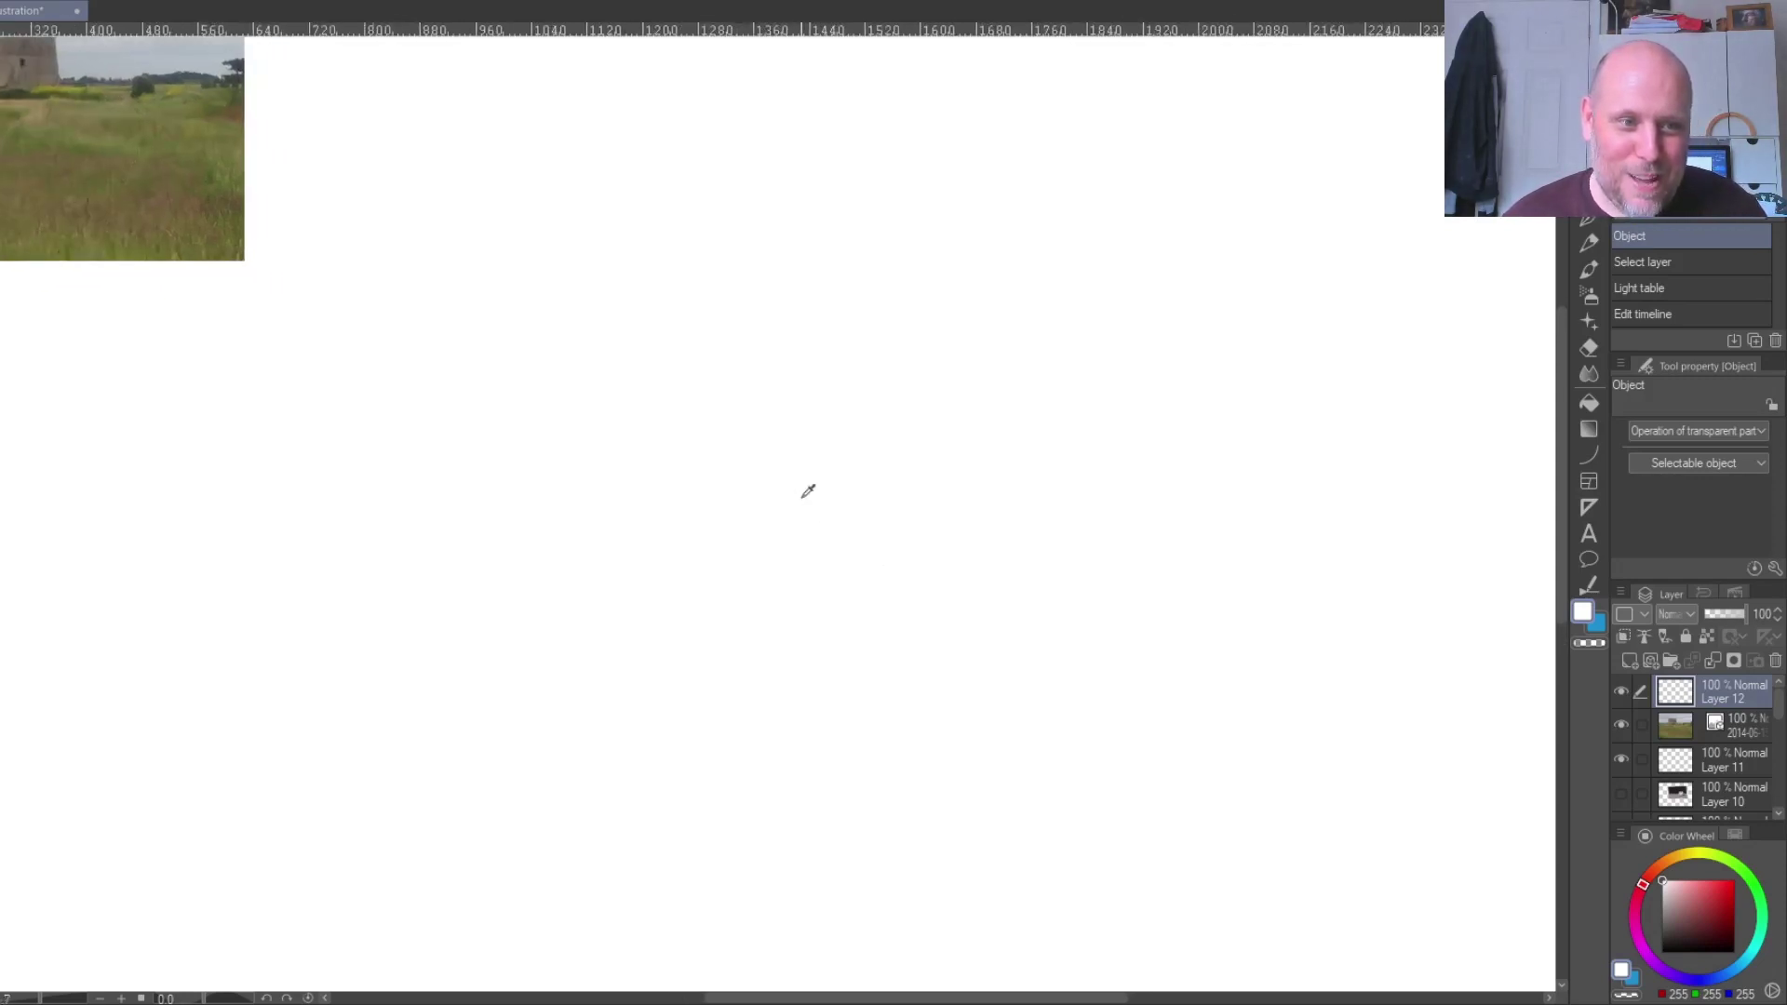
scroll(805, 508, "down", 1)
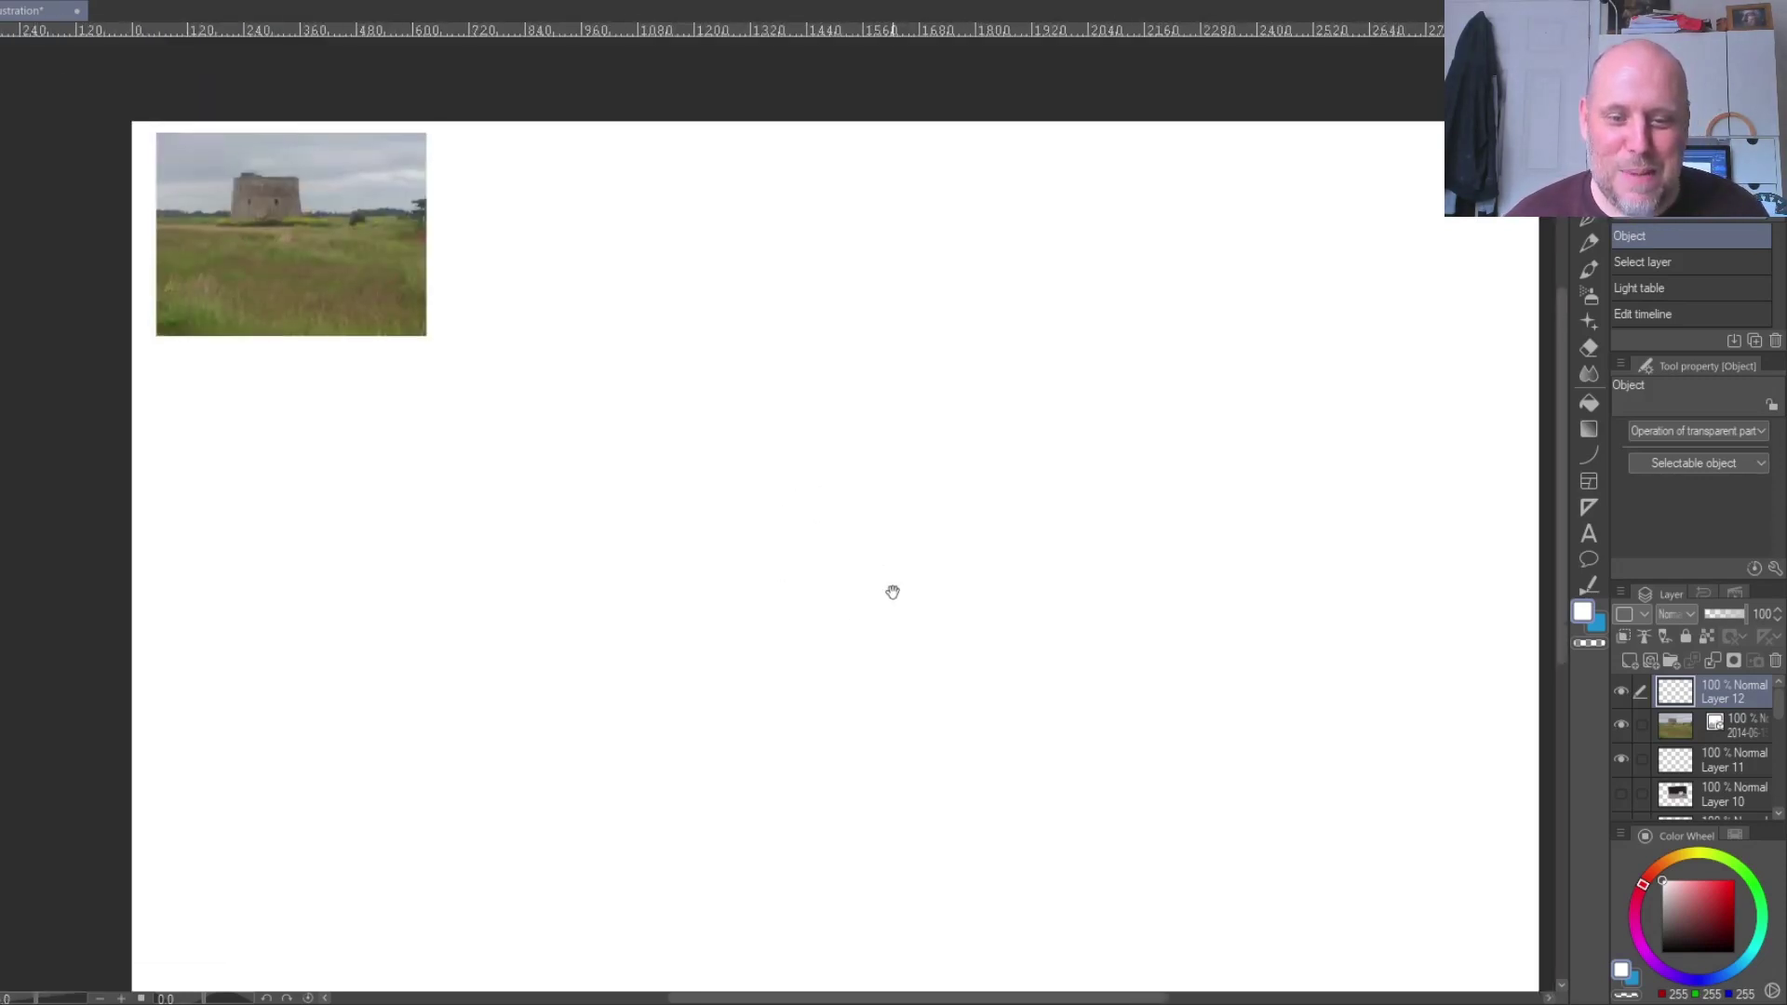
left_click_drag(890, 590, 838, 533)
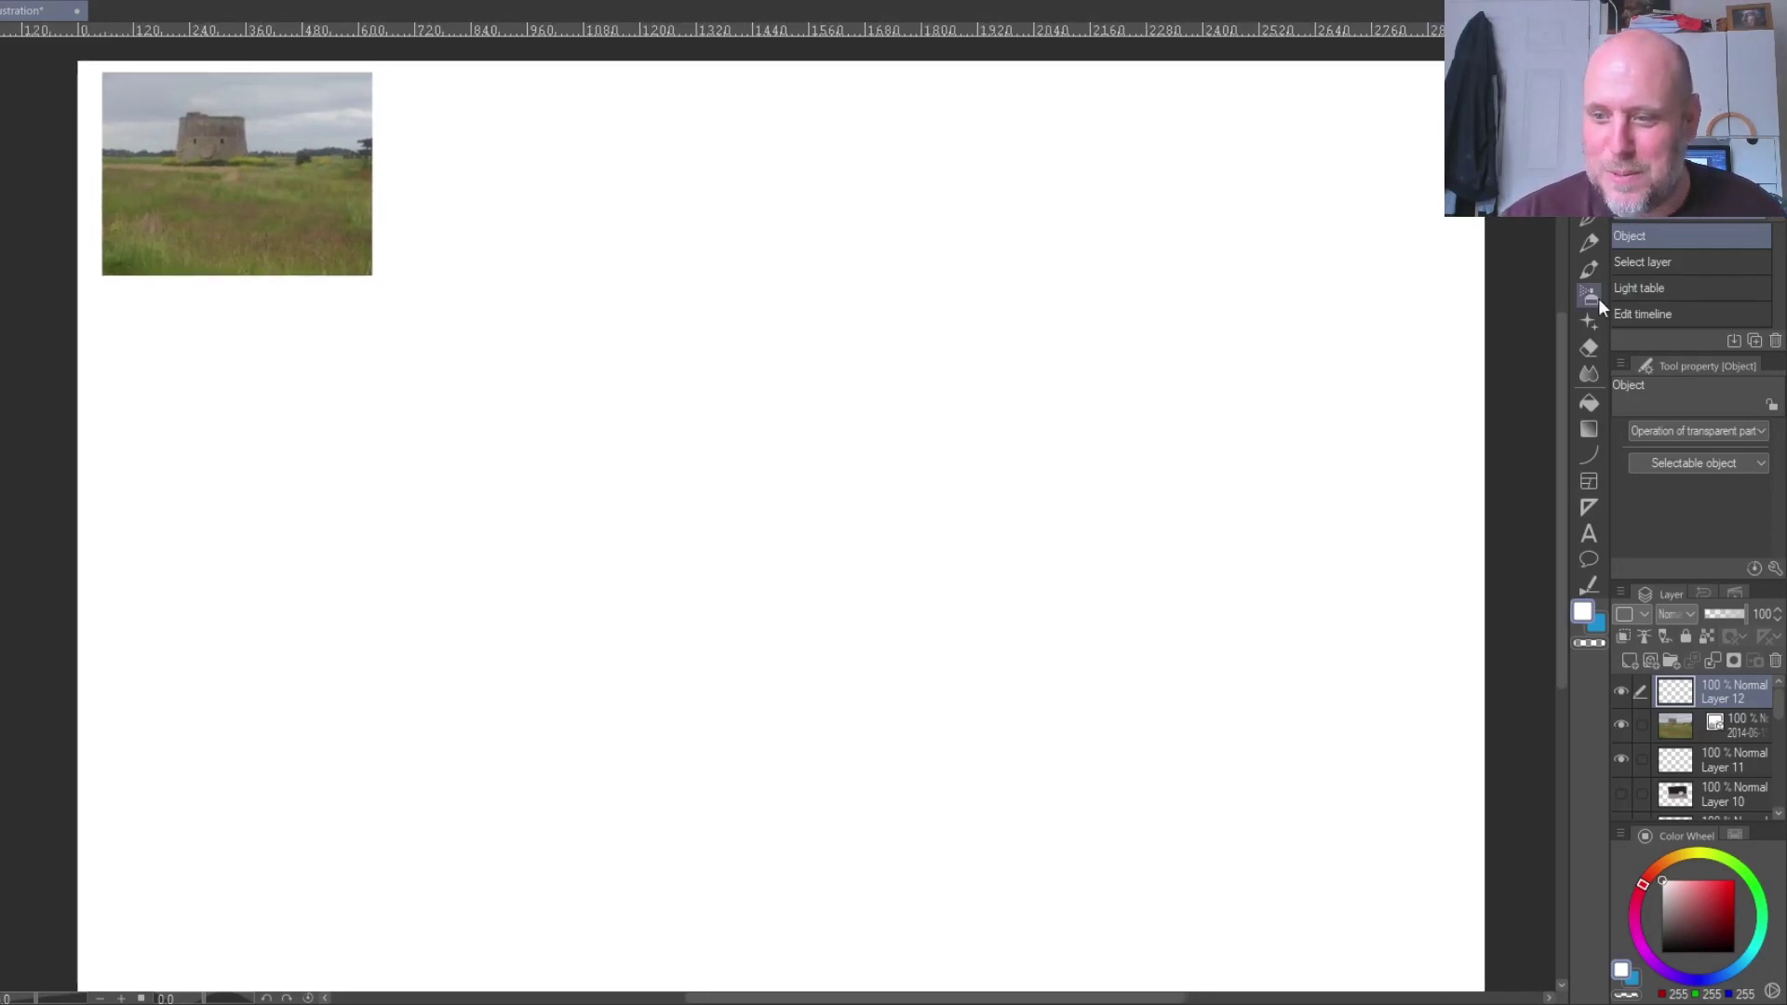
- Draw a rectangular landscape frame beside the reference photo with the G-pen in dark brown, RGB 71, 59, 59
left_click(1586, 221)
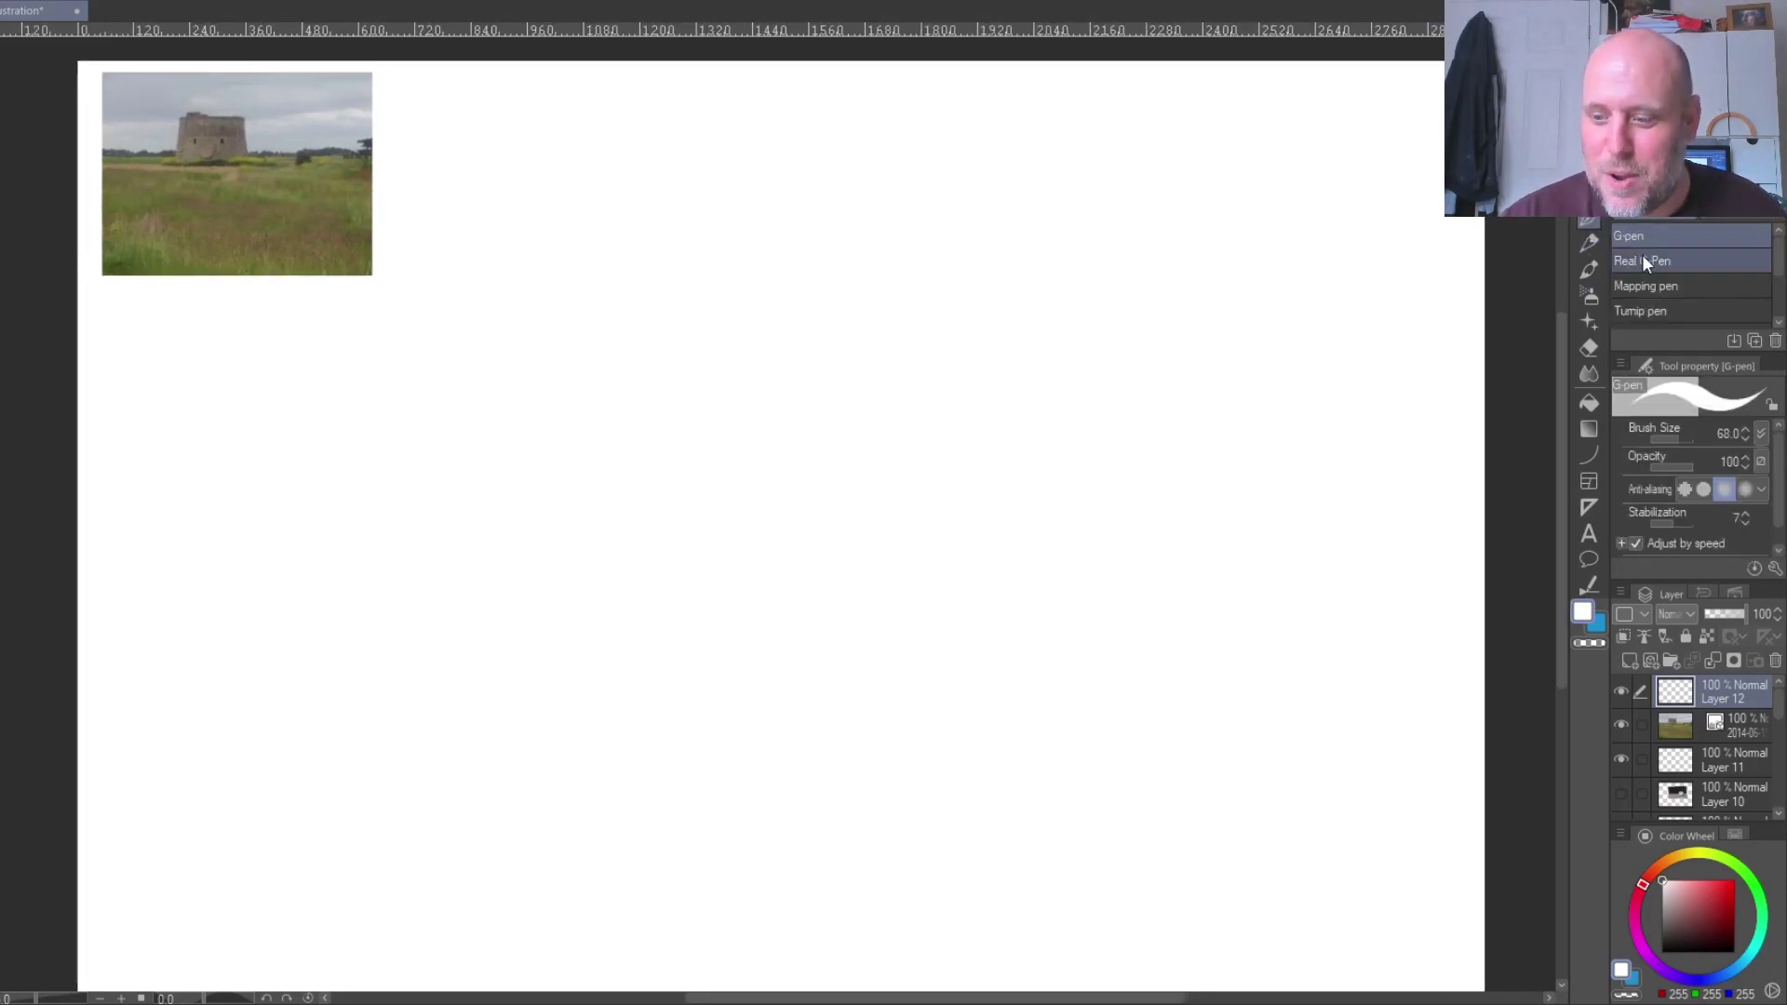
left_click(1673, 932)
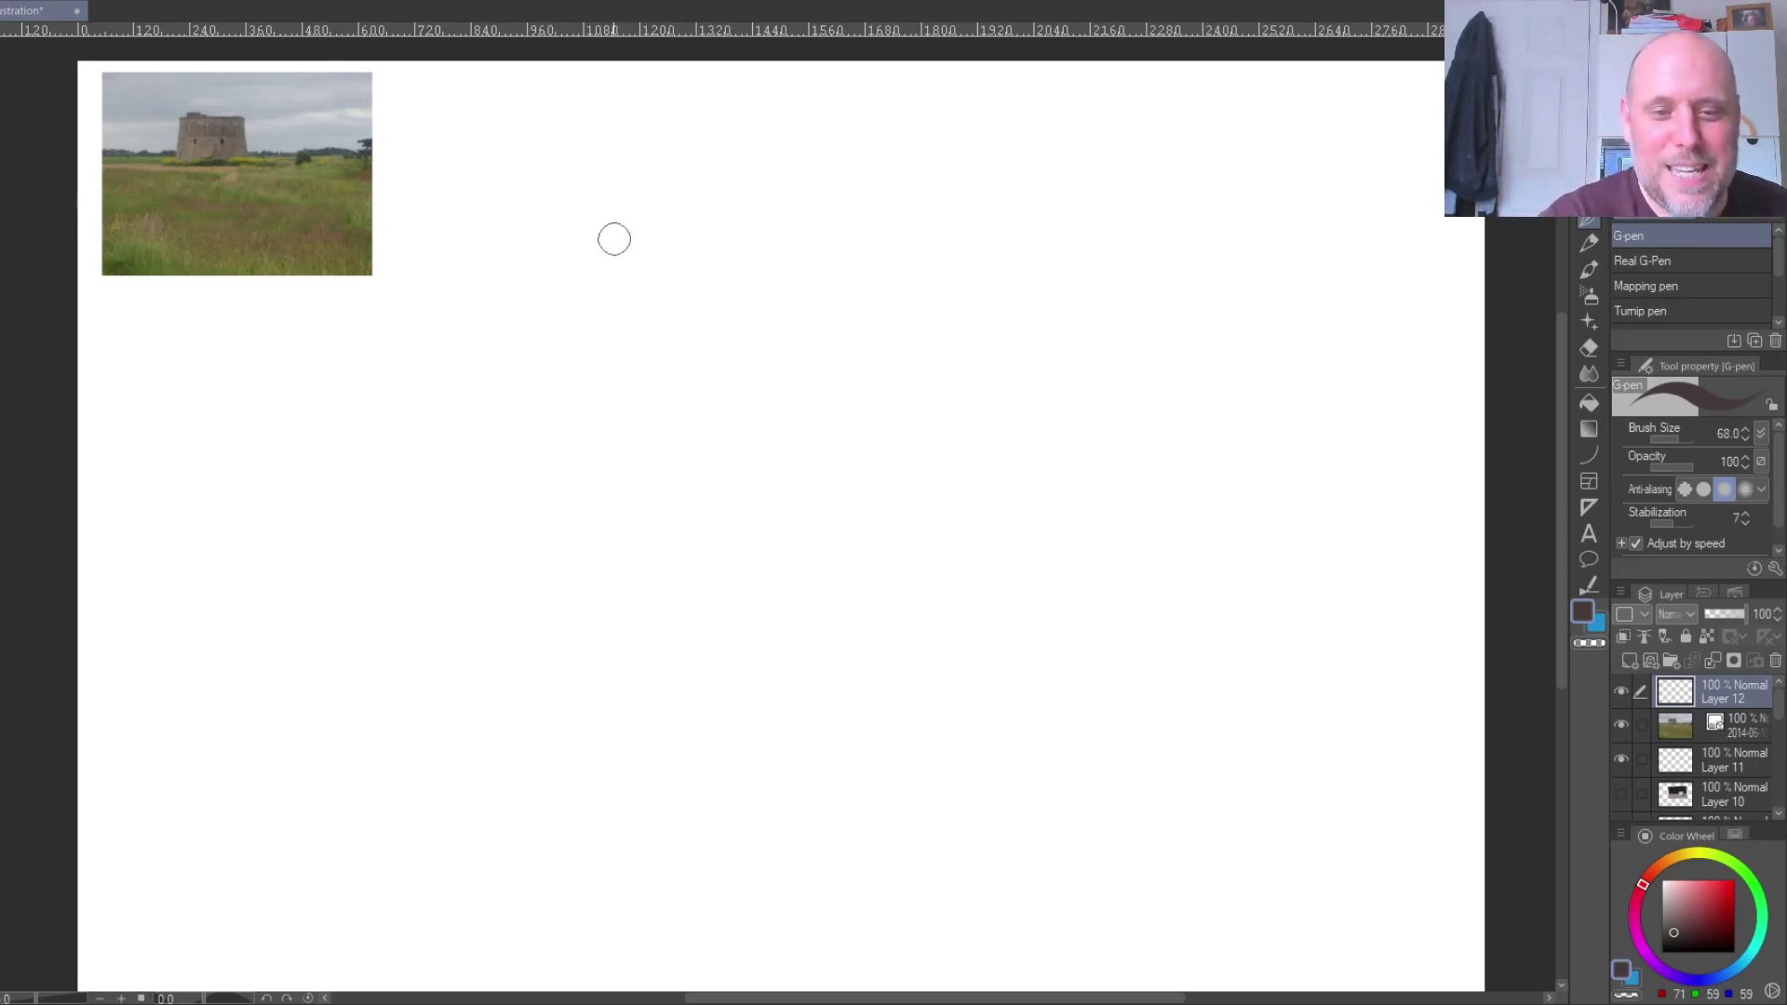
mouse_move(597, 148)
left_mouse_down()
mouse_move(609, 509)
mouse_move(678, 134)
mouse_move(1091, 109)
mouse_move(1222, 369)
mouse_move(1216, 575)
left_mouse_up()
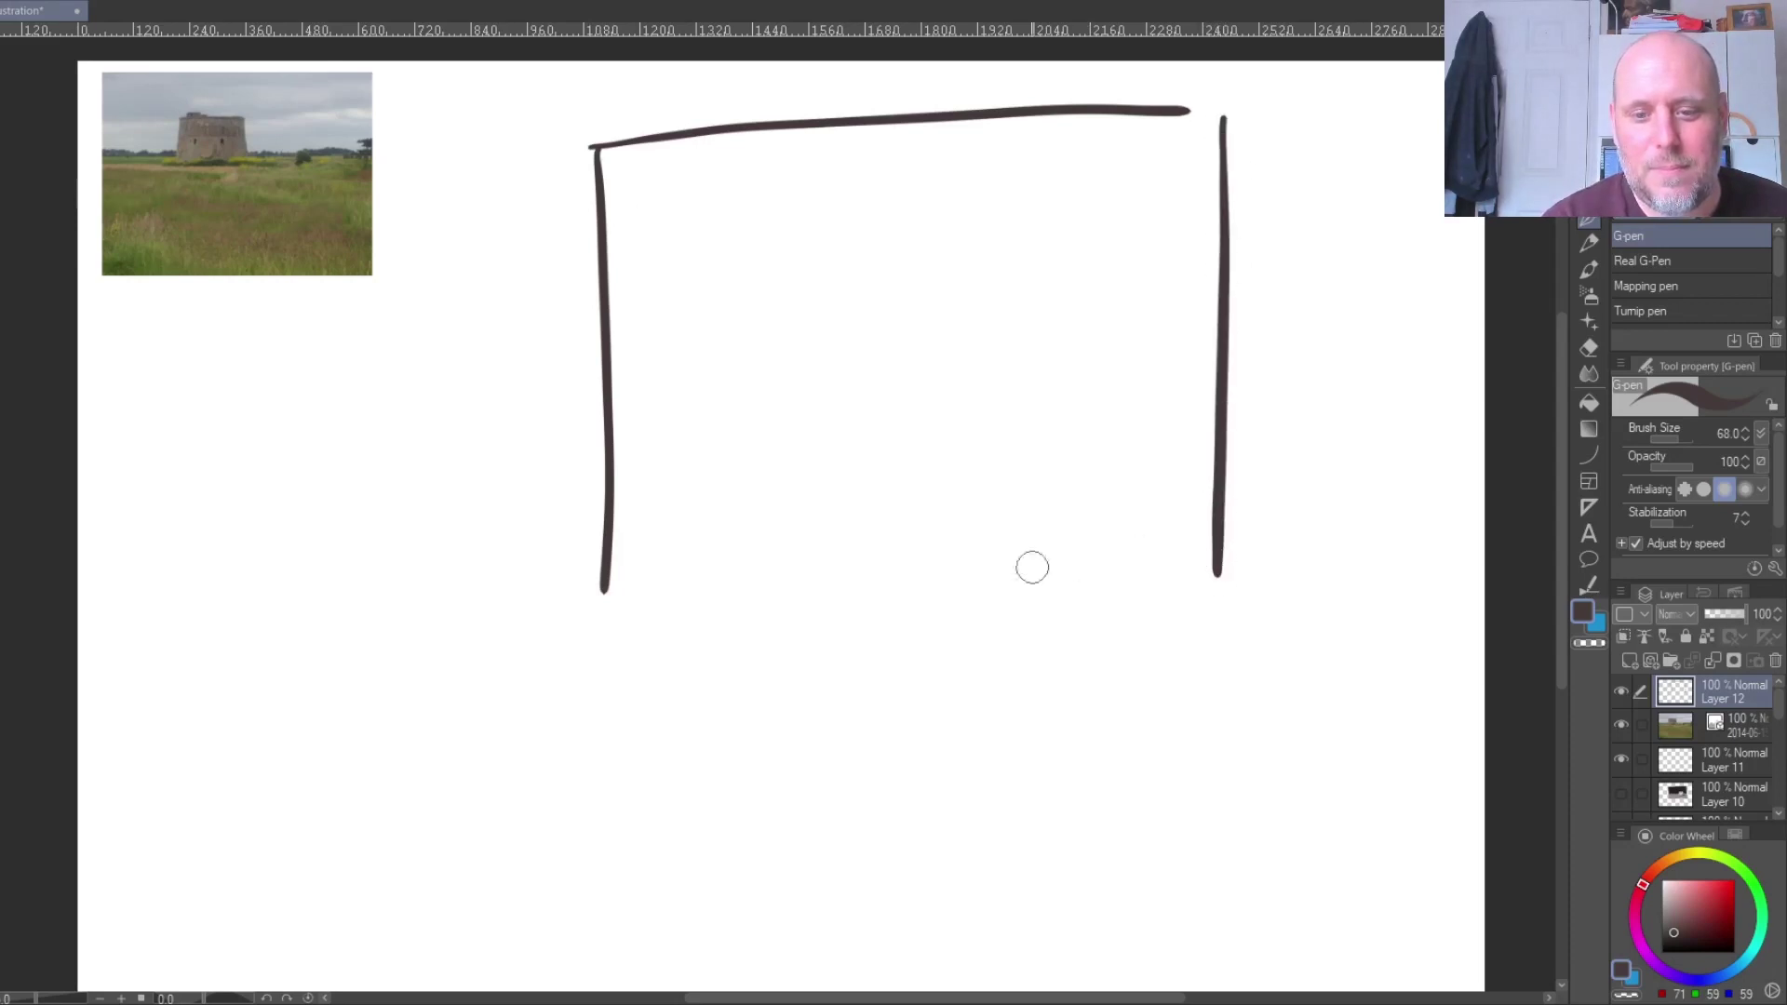
left_click_drag(611, 545, 1256, 553)
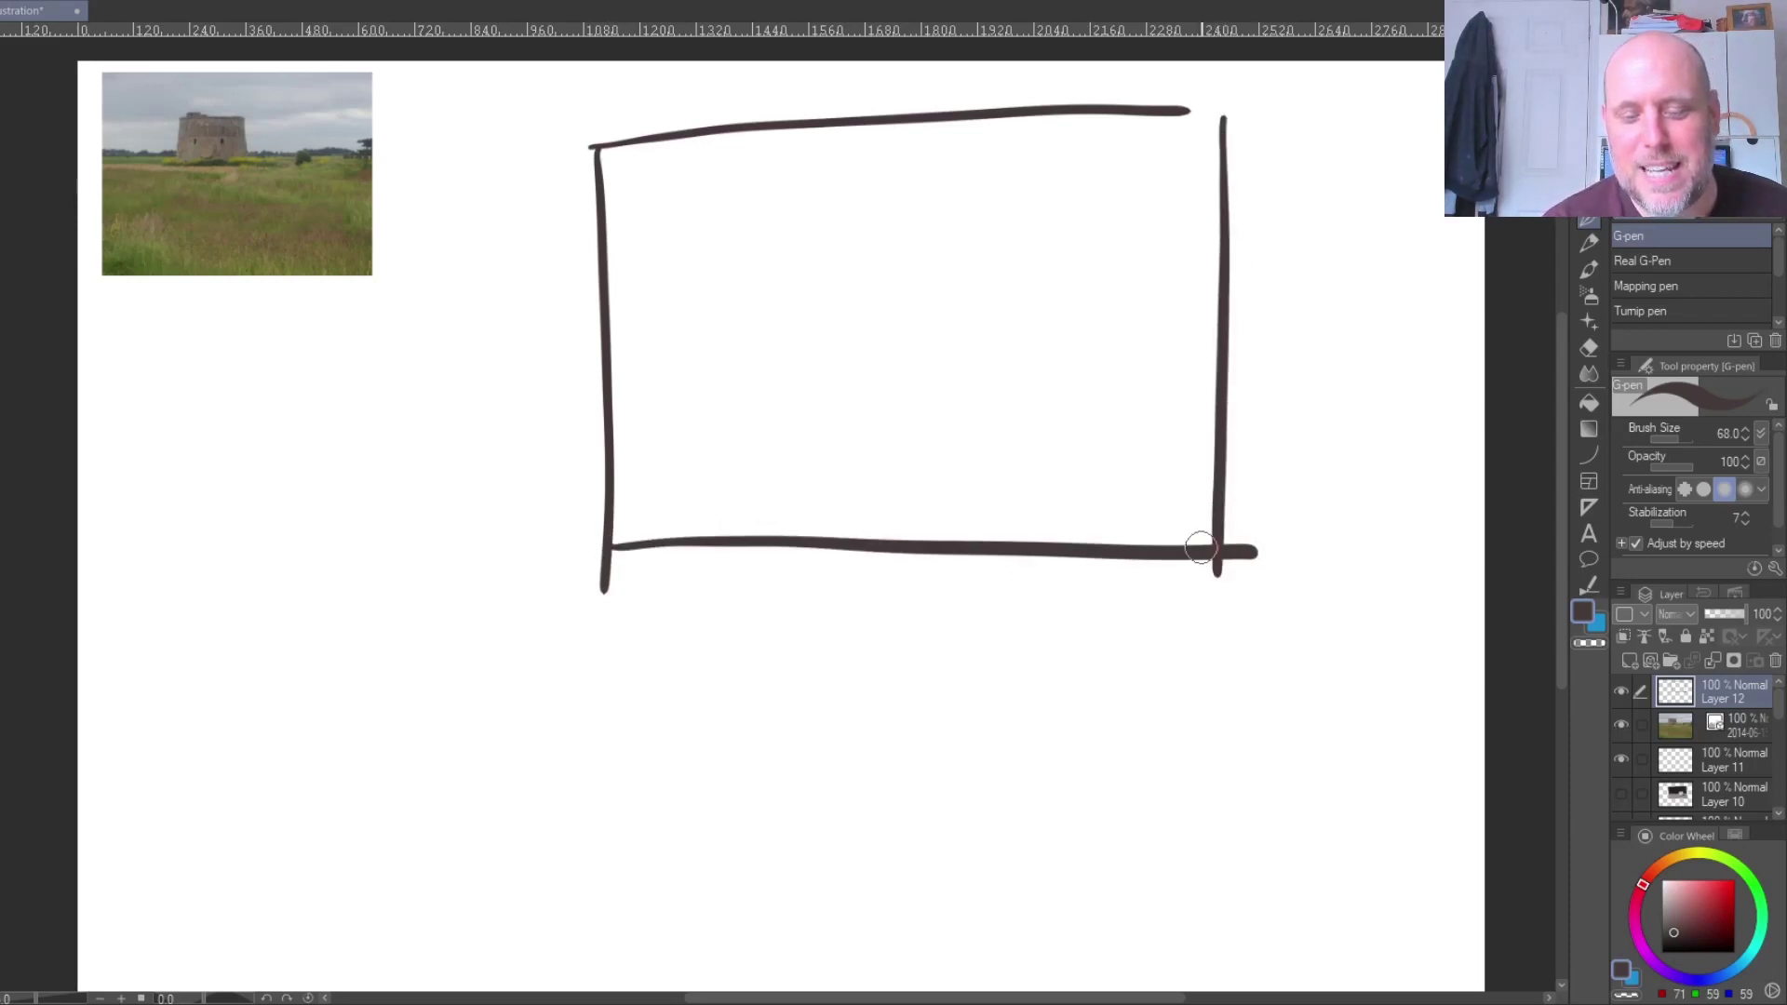
- Mark a red focal point, RGB 199, 69, 69, and sketch a mid-height horizon with the tower's box around the dot in grey, RGB 89, 80, 80
left_click(1709, 895)
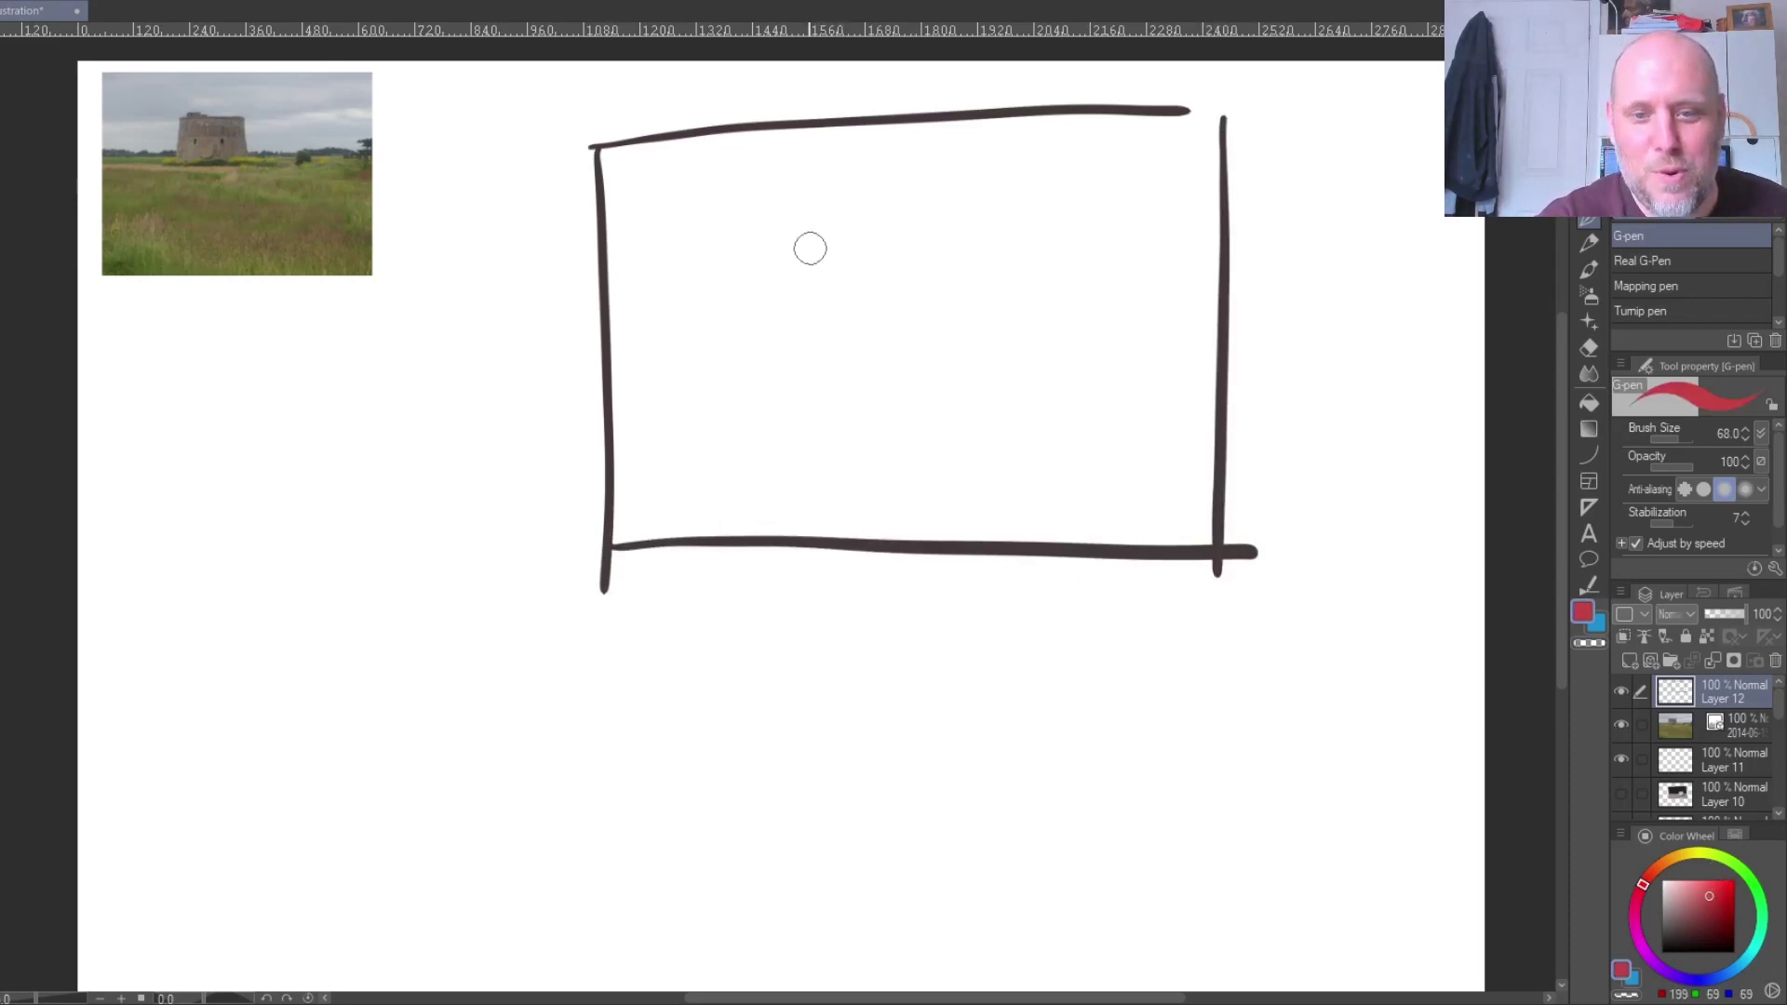
left_click(776, 262)
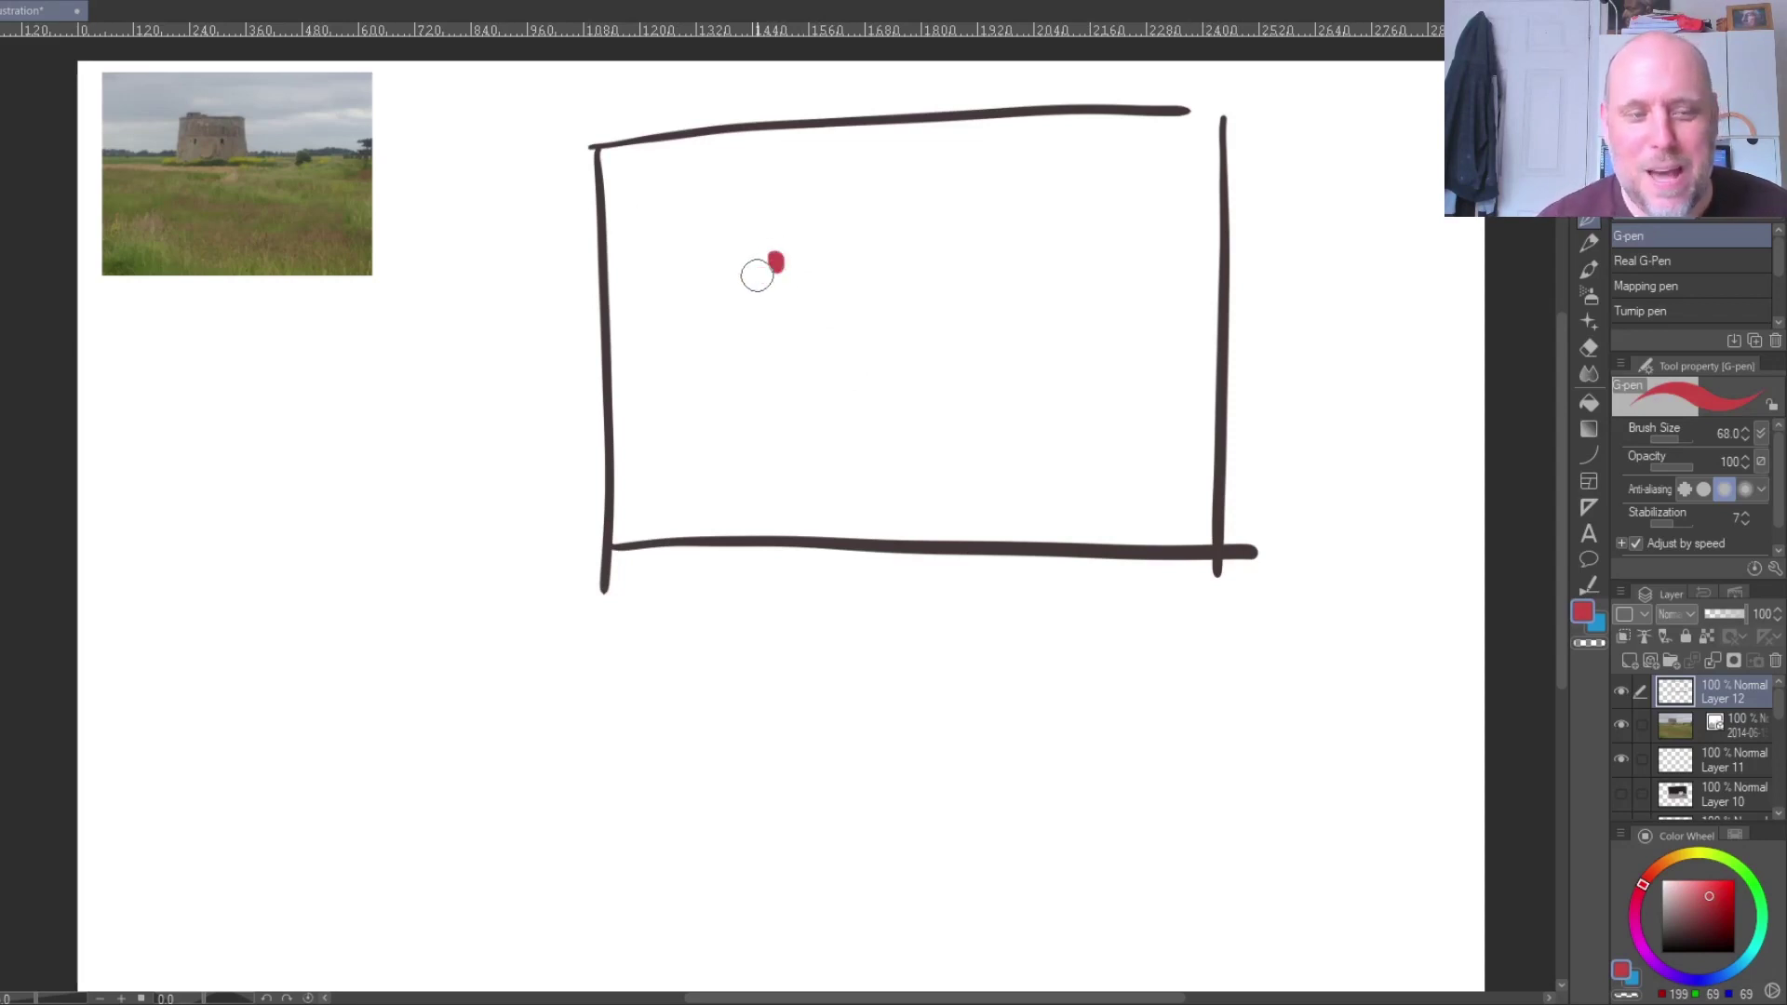
left_click(1669, 926)
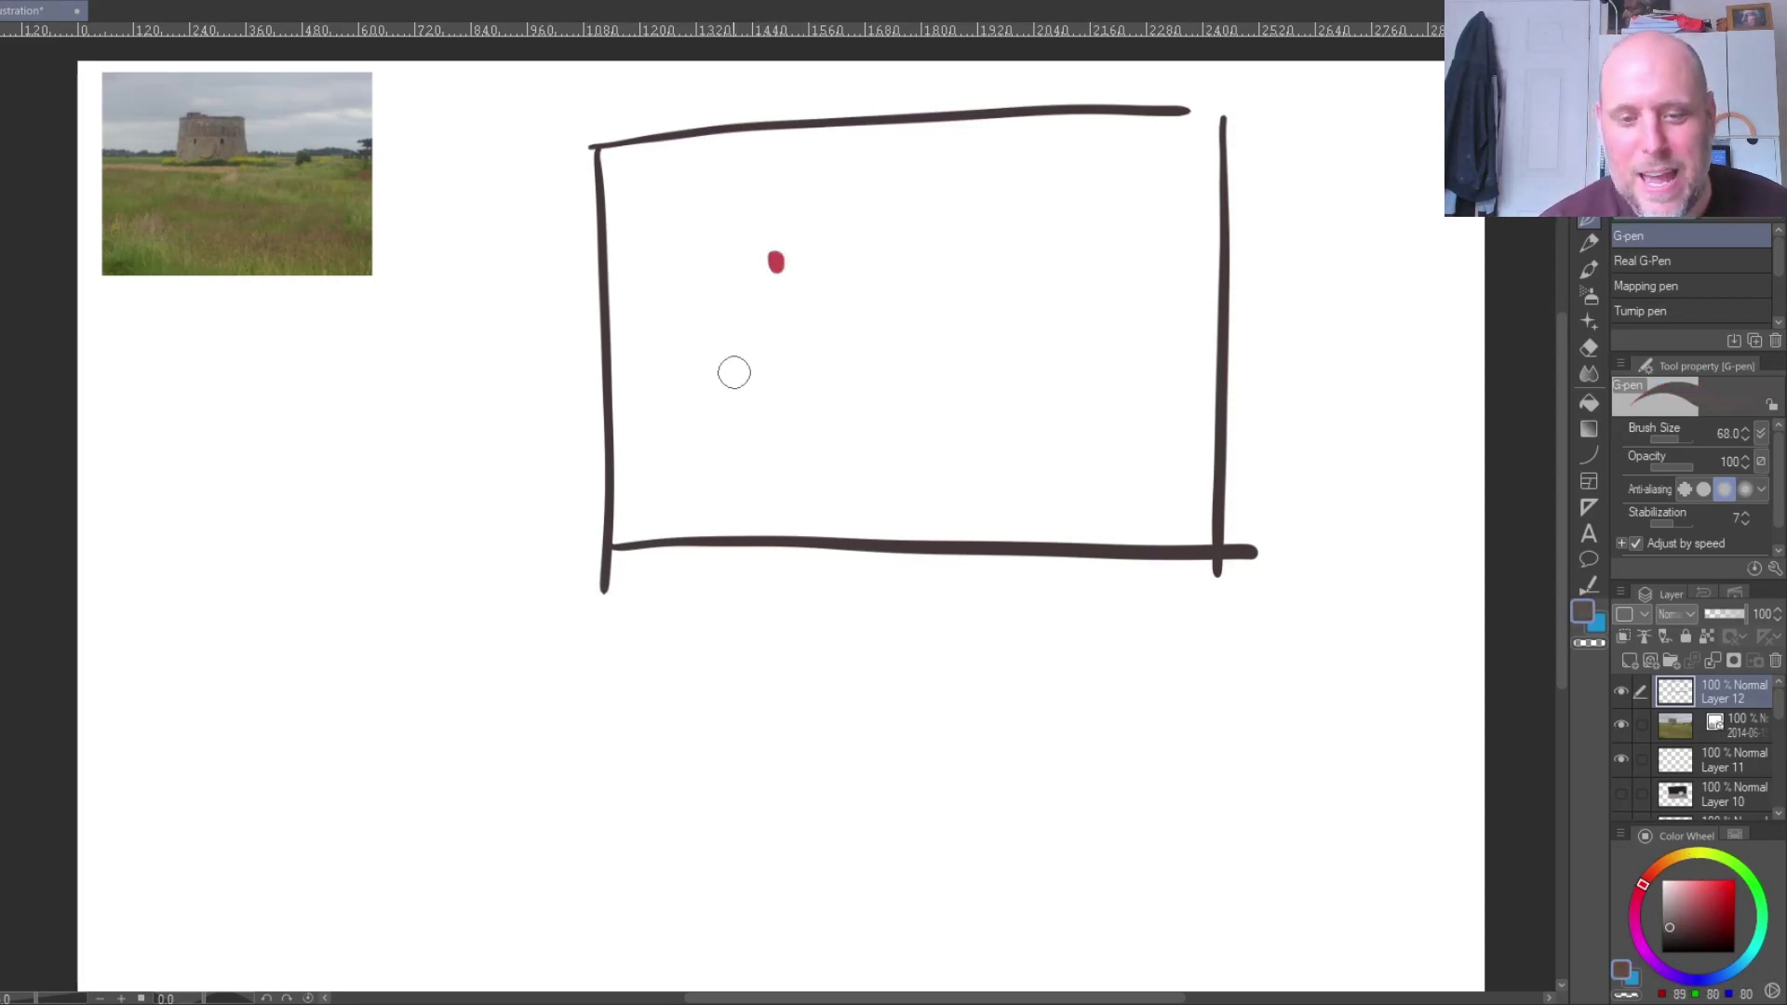
left_click_drag(609, 348, 1250, 346)
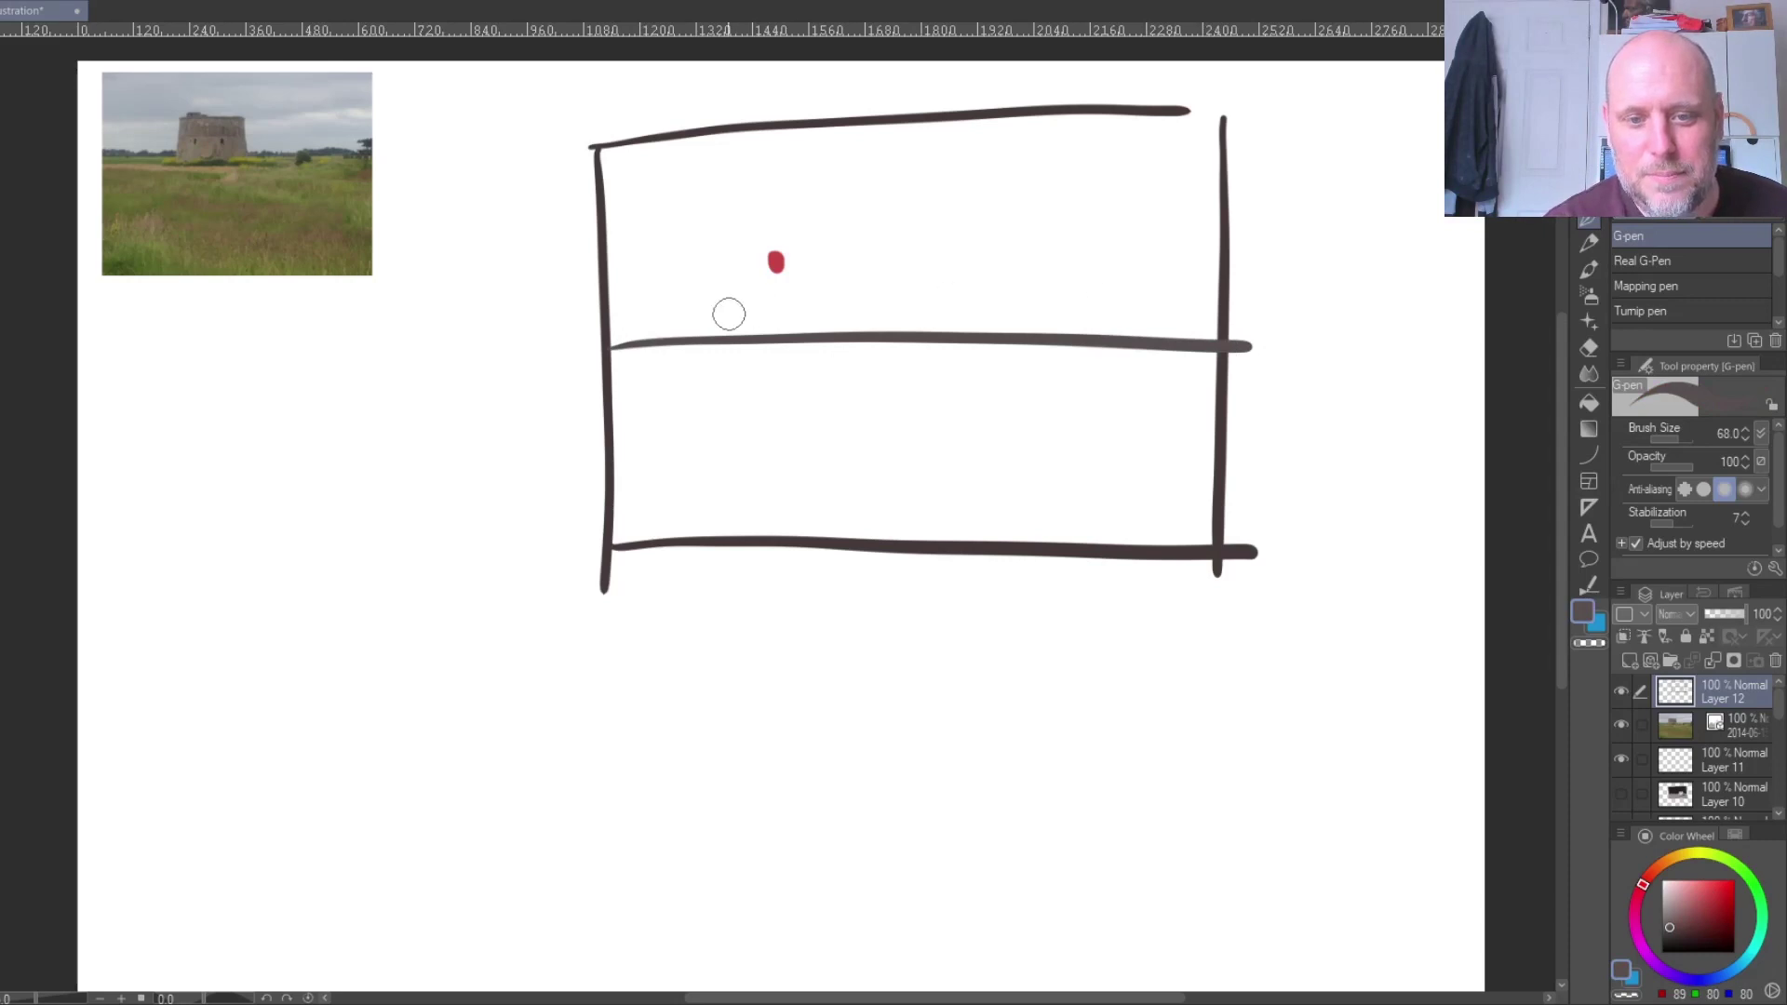
mouse_move(716, 335)
left_mouse_down()
mouse_move(714, 243)
mouse_move(856, 225)
mouse_move(844, 337)
left_mouse_up()
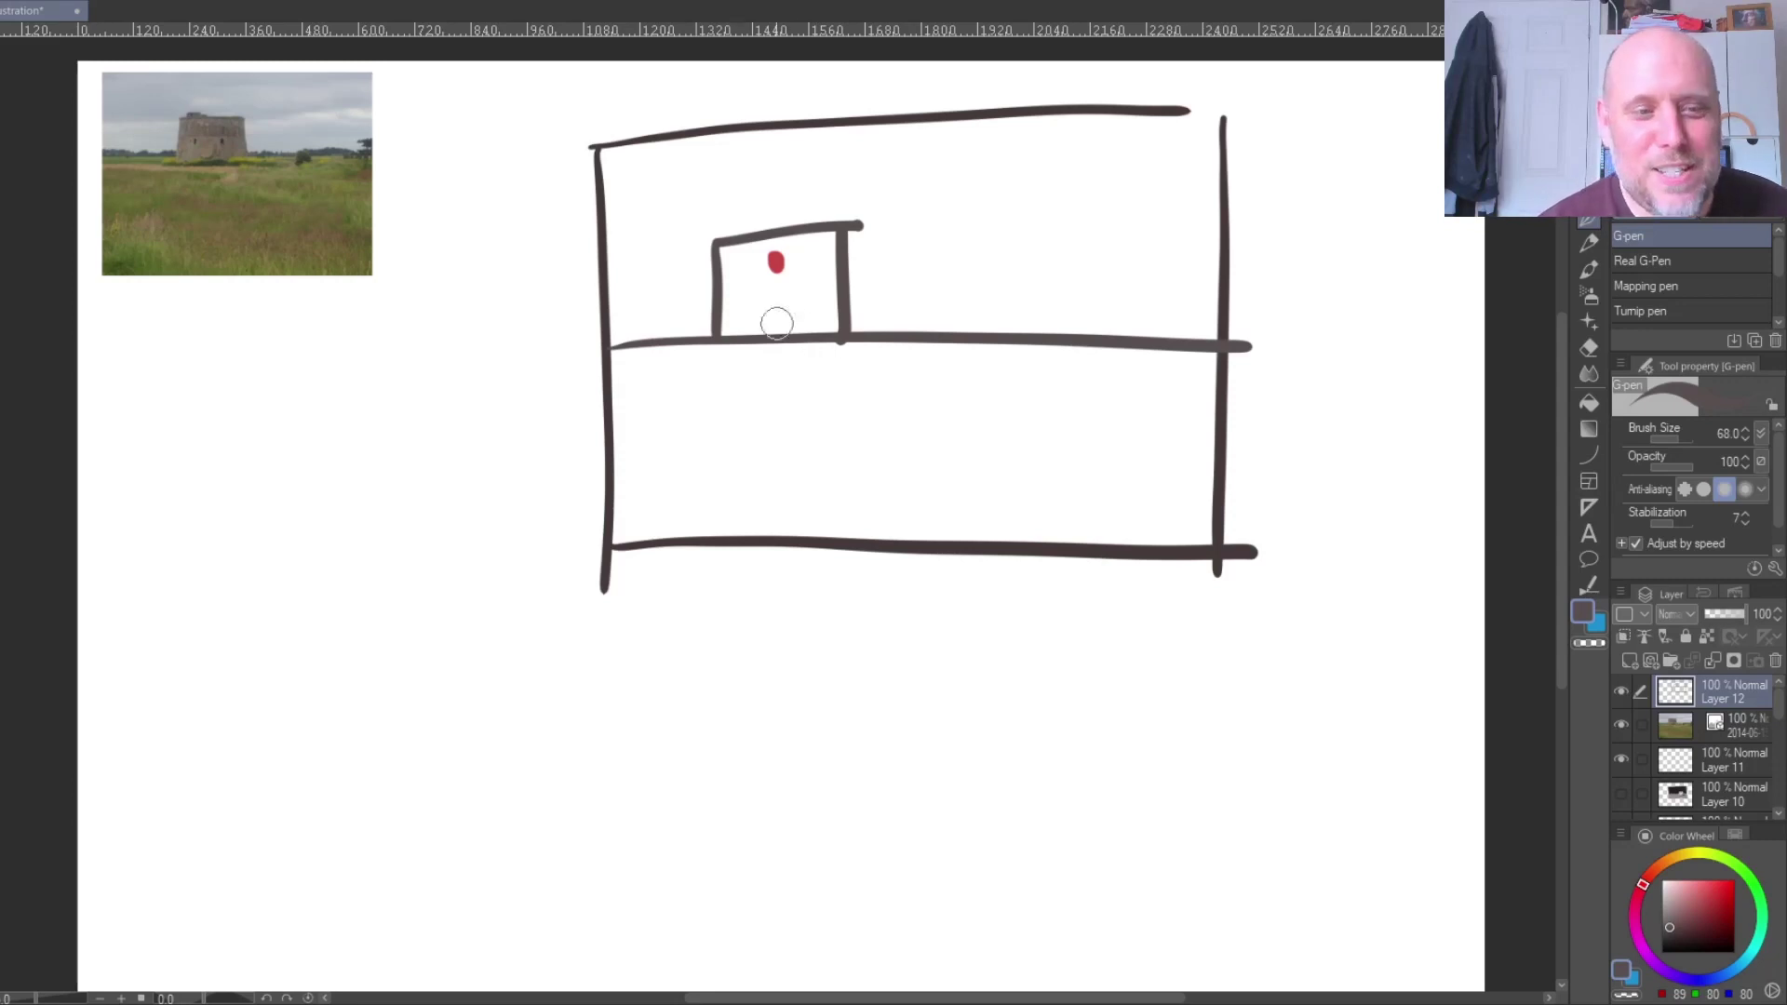
- Sketch the ground edge beneath the tower and the distant tree line on both sides of it
left_click_drag(721, 346, 870, 363)
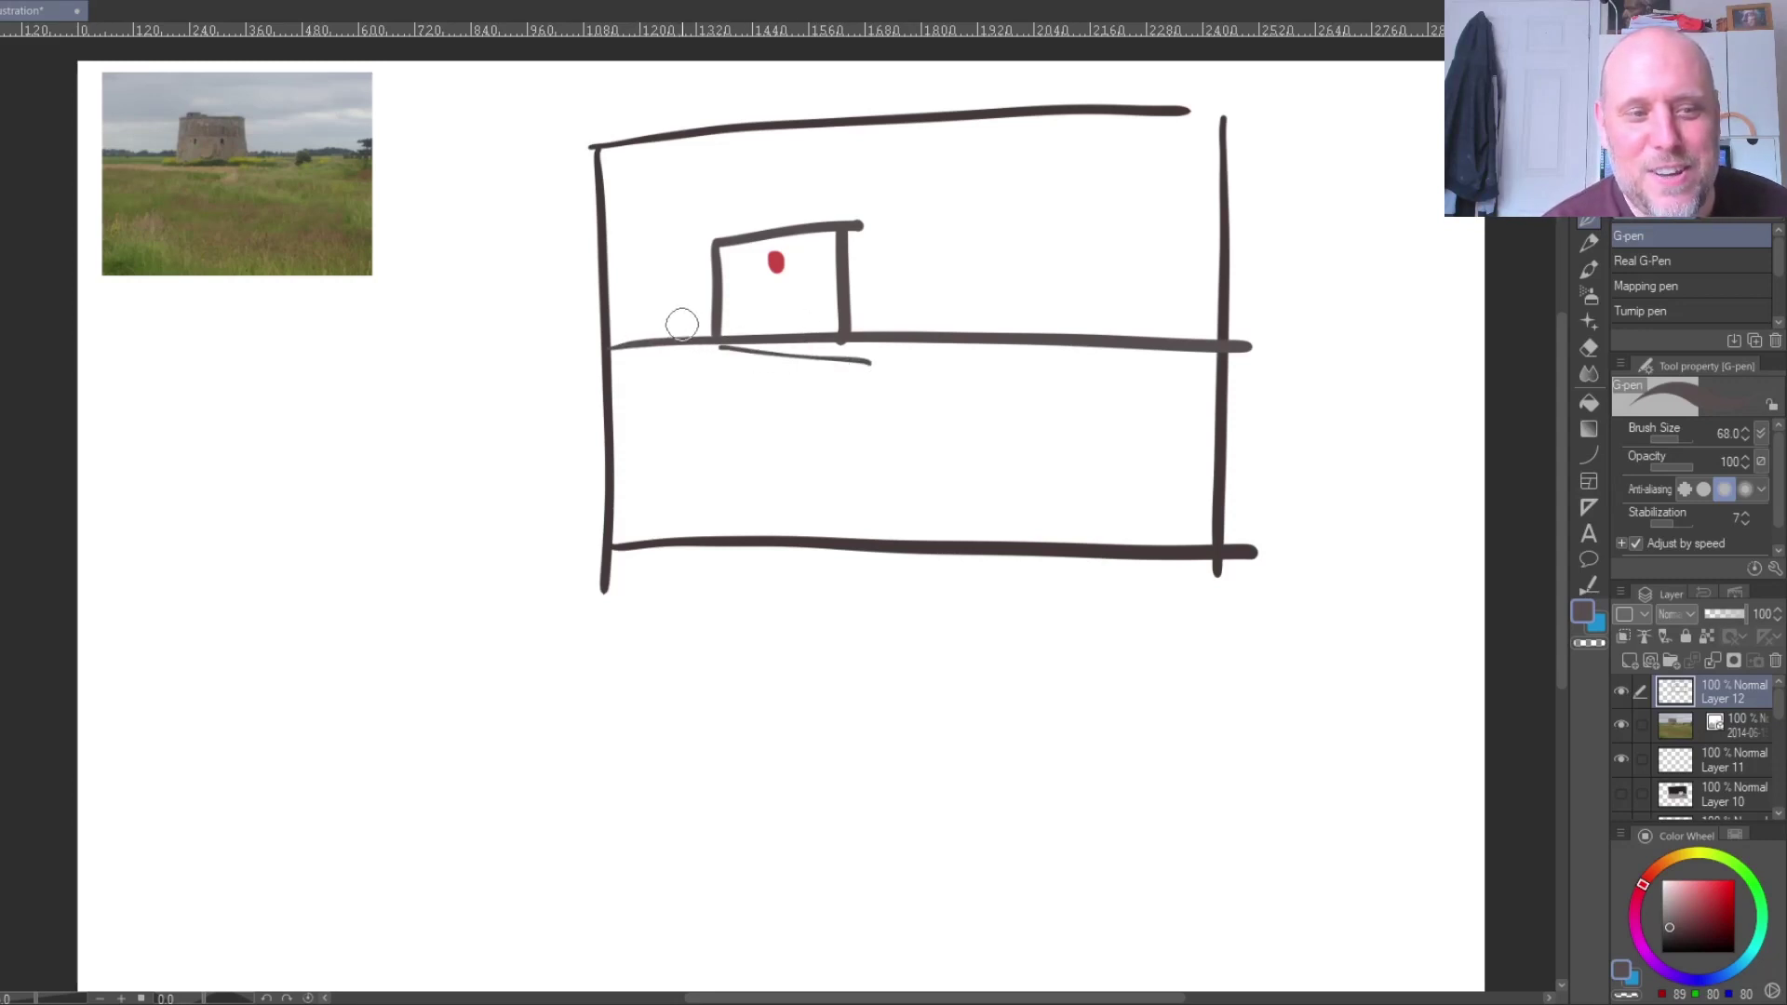
left_click_drag(615, 327, 714, 318)
left_click_drag(853, 315, 1219, 309)
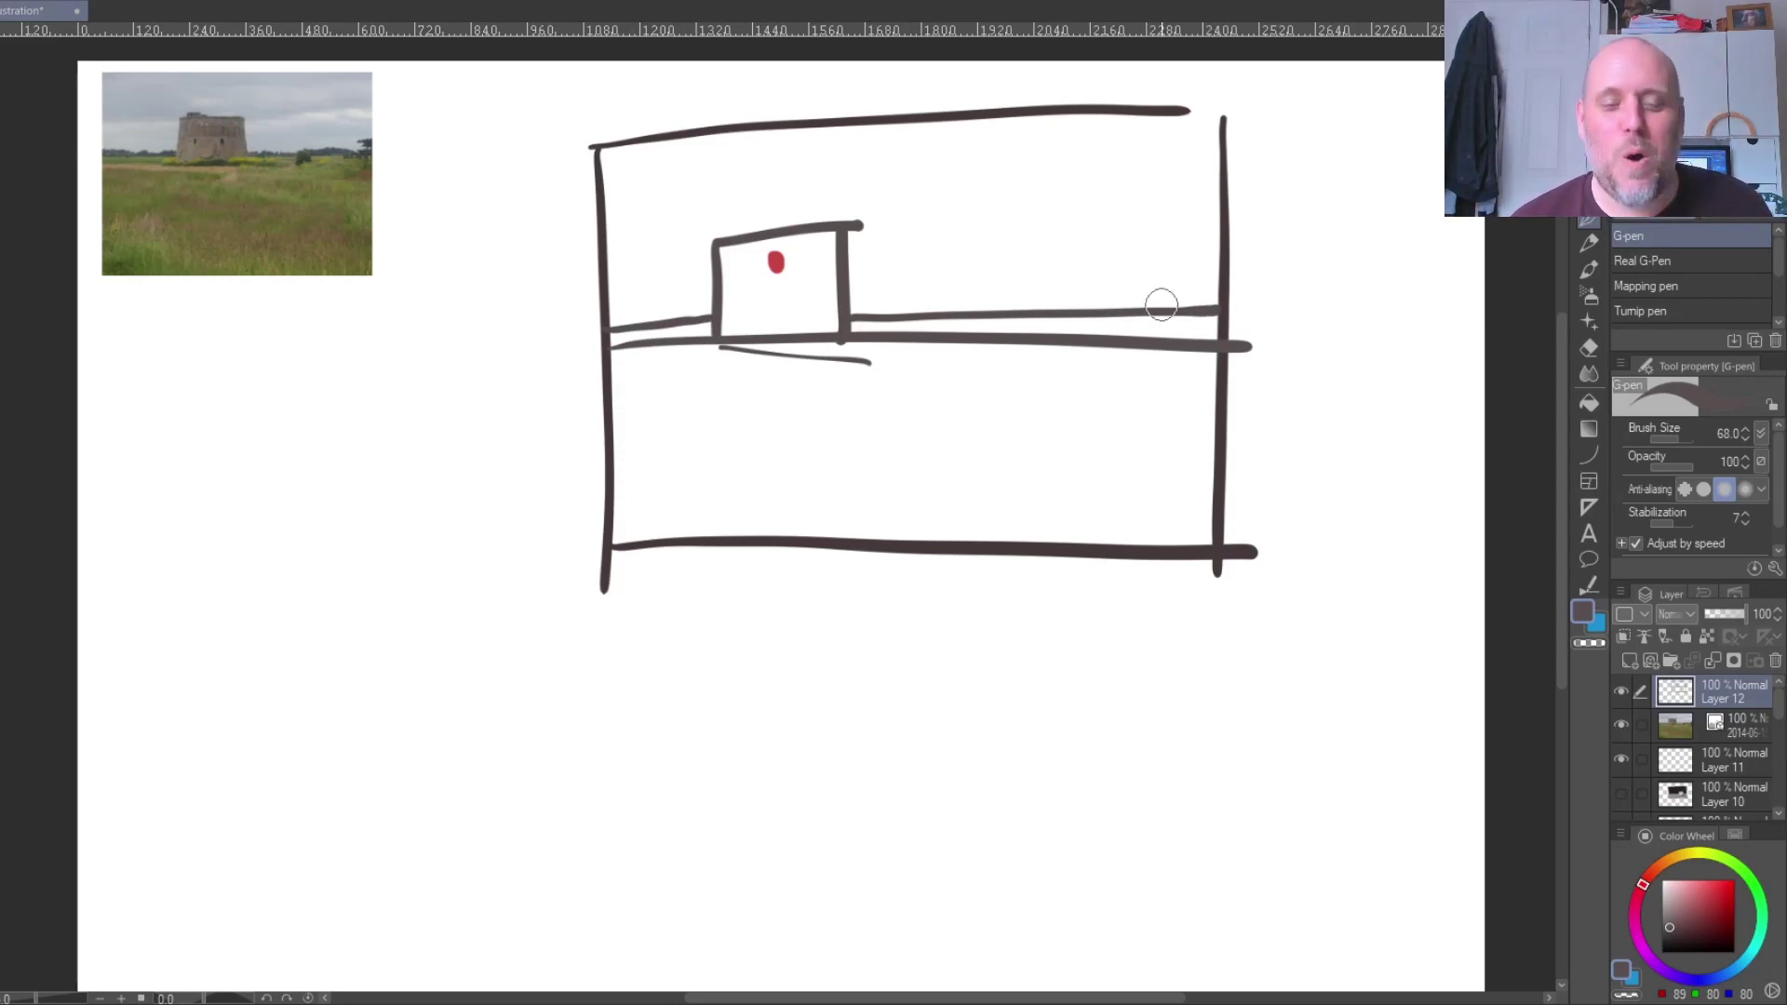
- Undo the tree line, ground edge, tower, horizon and red dot, back to the empty frame
key("ctrl+z")
key("ctrl+z")
key("ctrl+z")
key("ctrl+z")
key("ctrl+z")
key("ctrl+z")
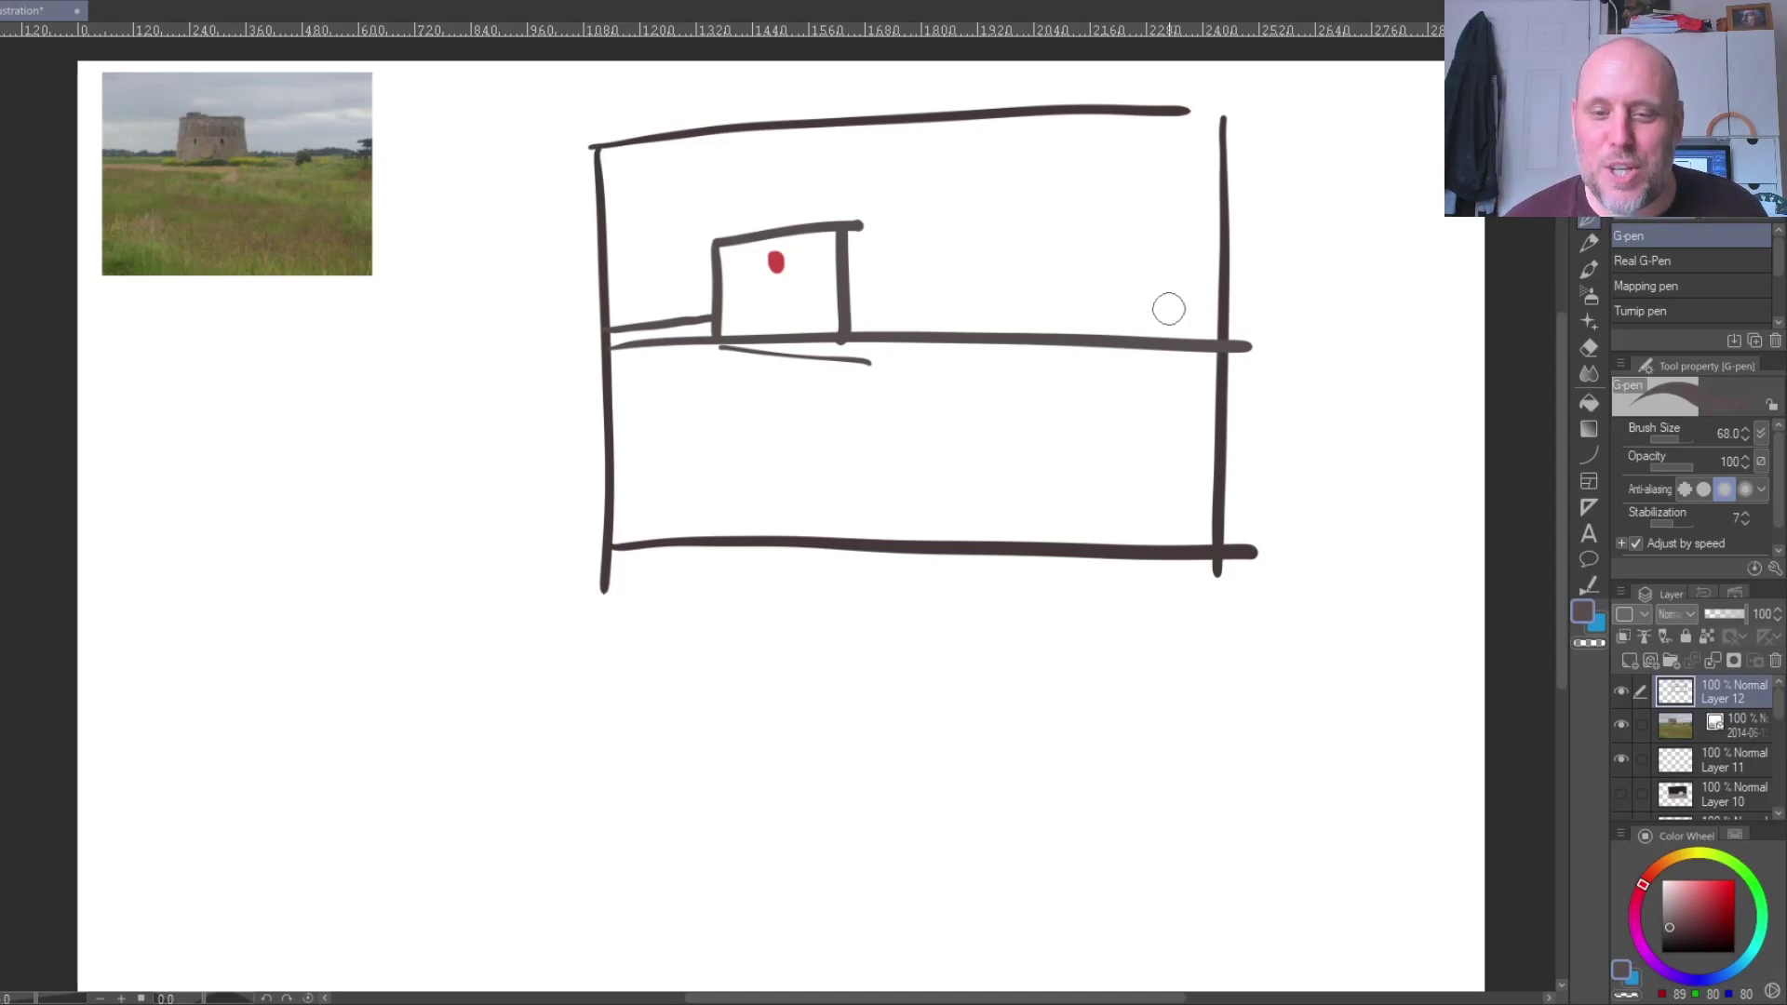
key("ctrl+z")
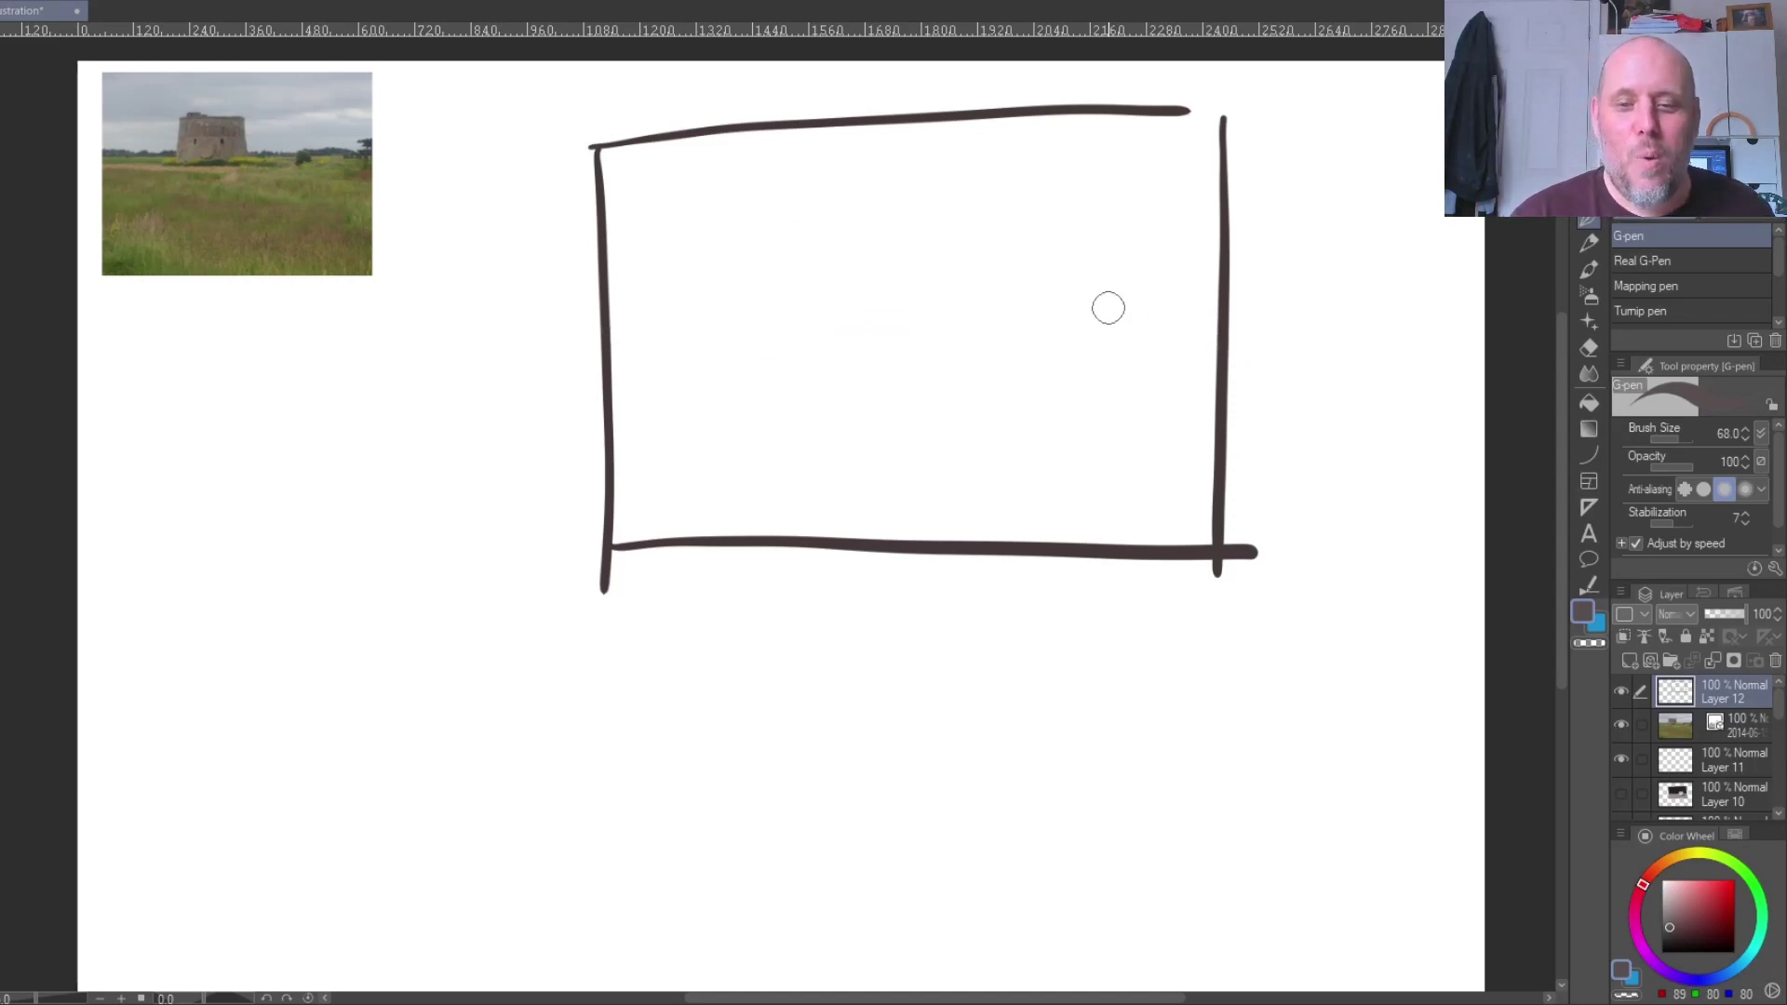
- Remove the frame's right side and redraw it farther right with extended top and bottom edges, making a wider frame
mouse_move(1228, 103)
left_mouse_down()
mouse_move(1228, 507)
mouse_move(1229, 488)
left_mouse_up()
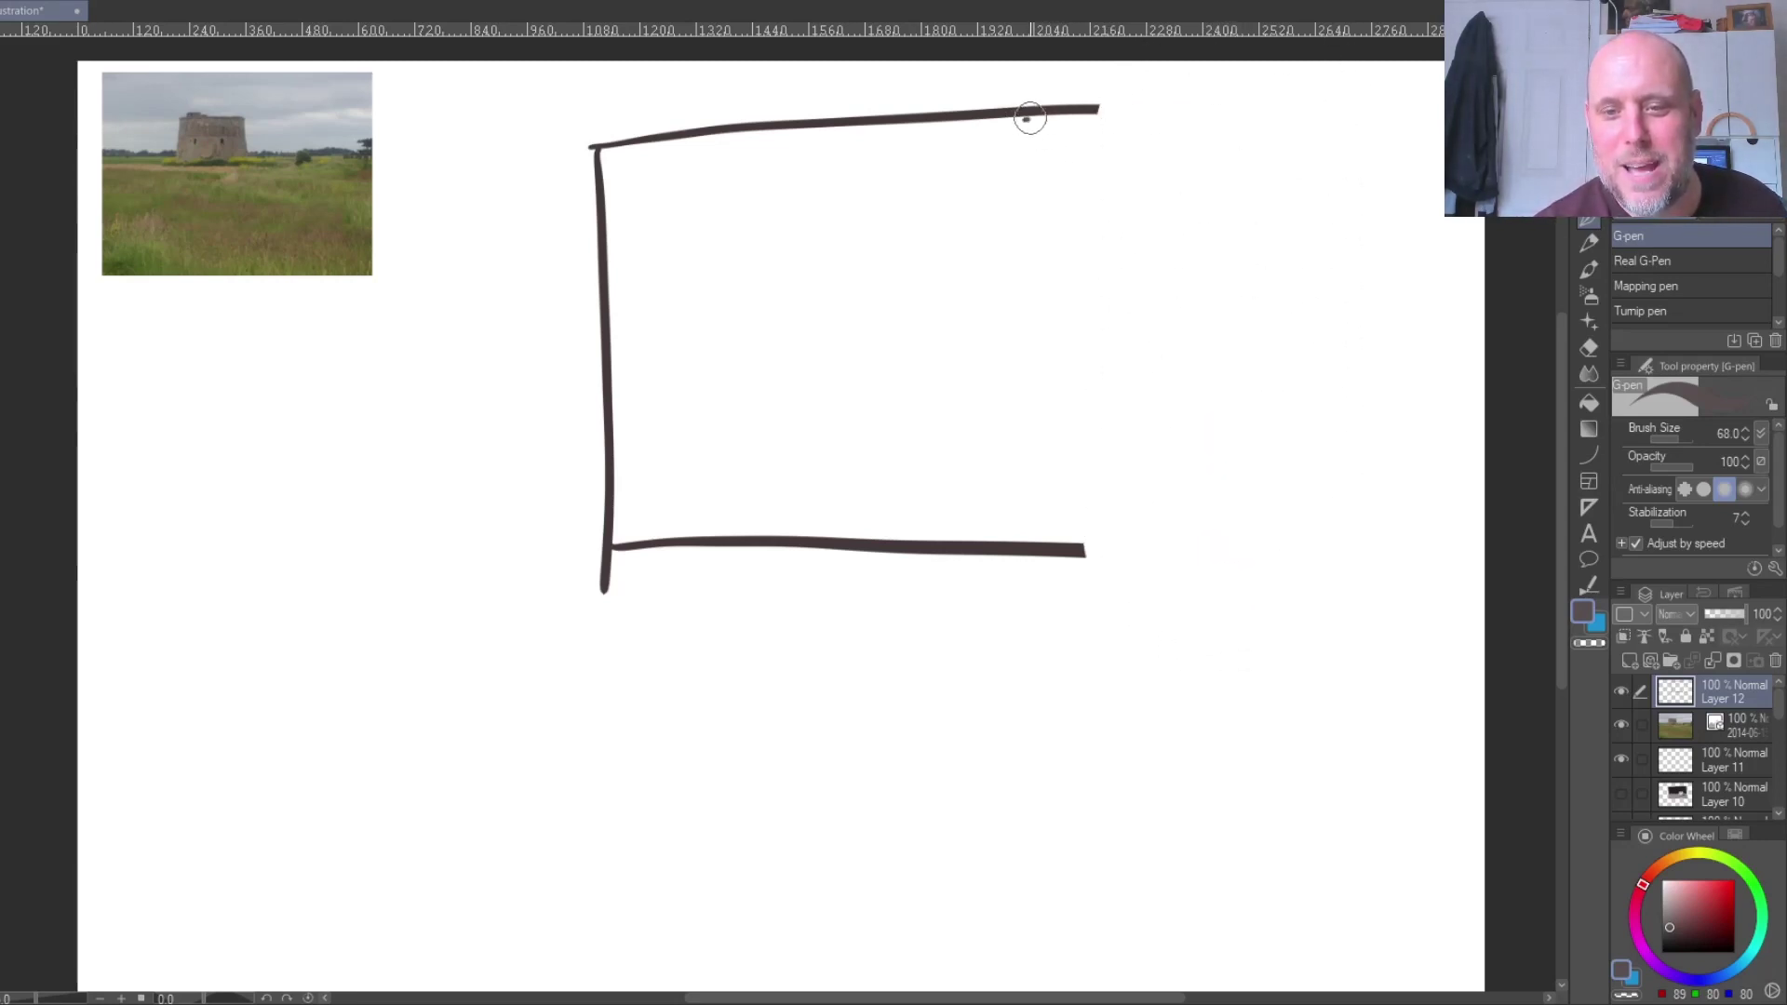
mouse_move(1030, 117)
left_mouse_down()
mouse_move(1352, 115)
mouse_move(1401, 234)
mouse_move(1391, 553)
left_mouse_up()
mouse_move(1097, 546)
left_mouse_down()
mouse_move(1355, 539)
mouse_move(610, 557)
left_mouse_up()
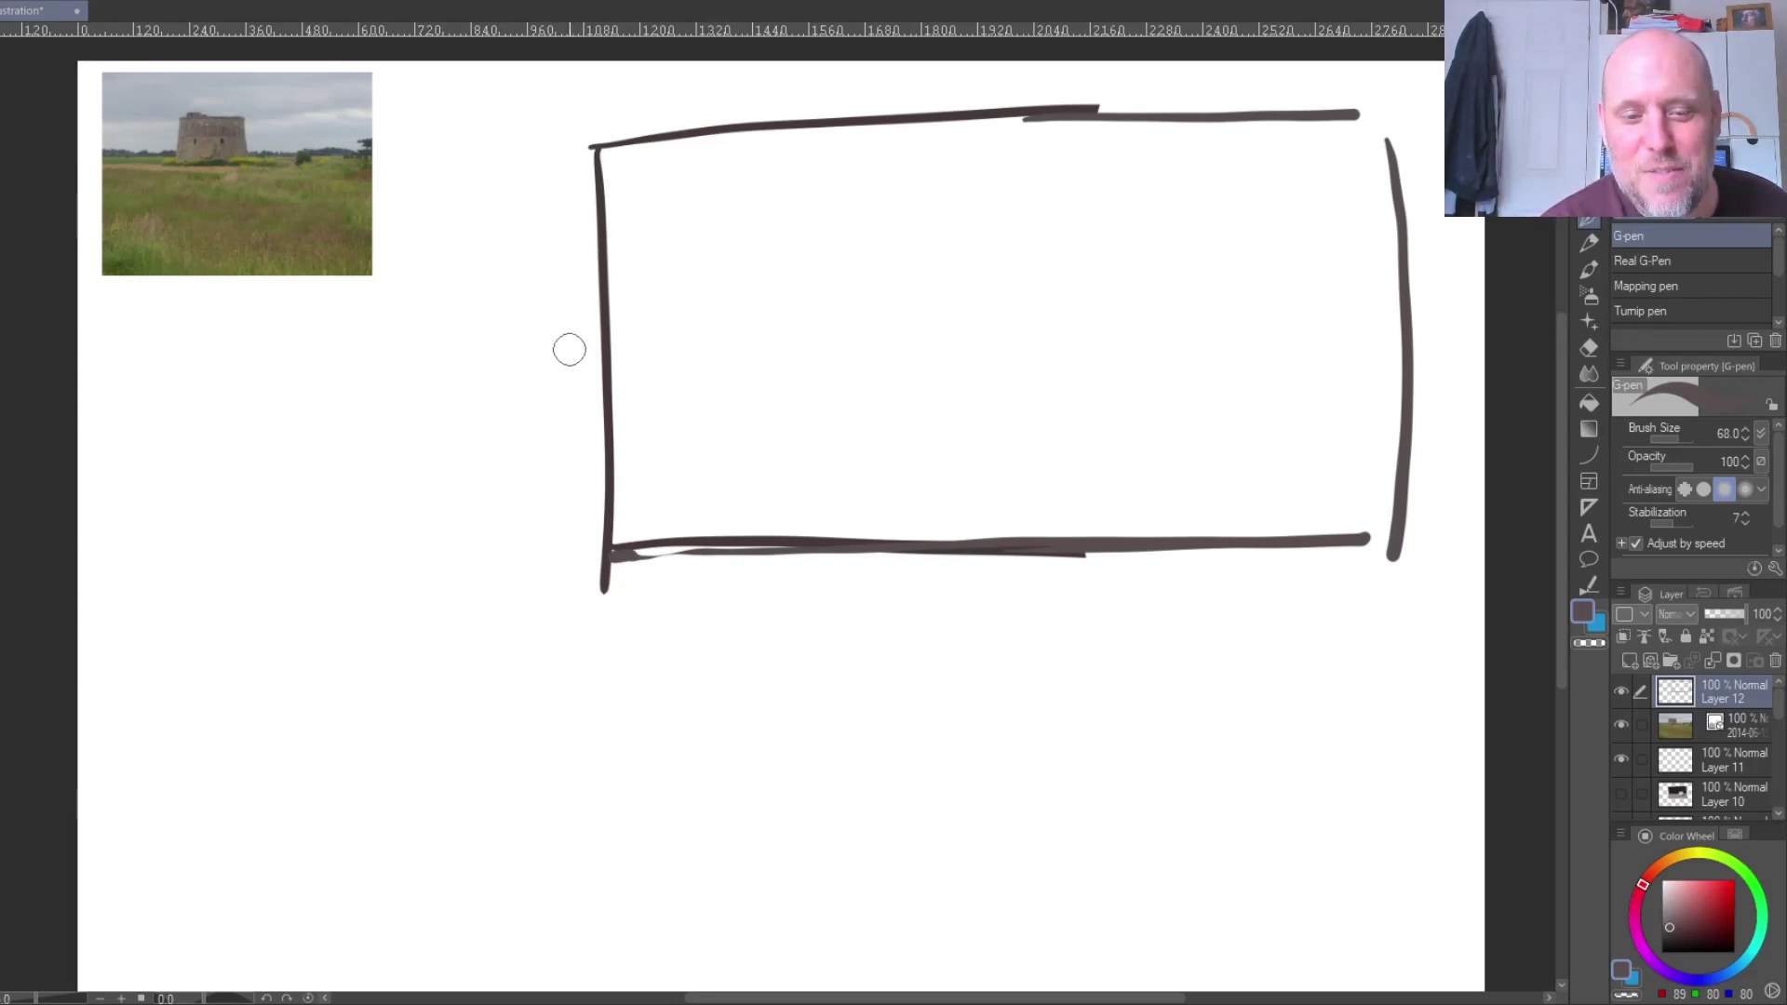
- Mark the middle of the frame's left edge with a short tick and try a horizon line across the centre
left_click_drag(568, 346, 605, 342)
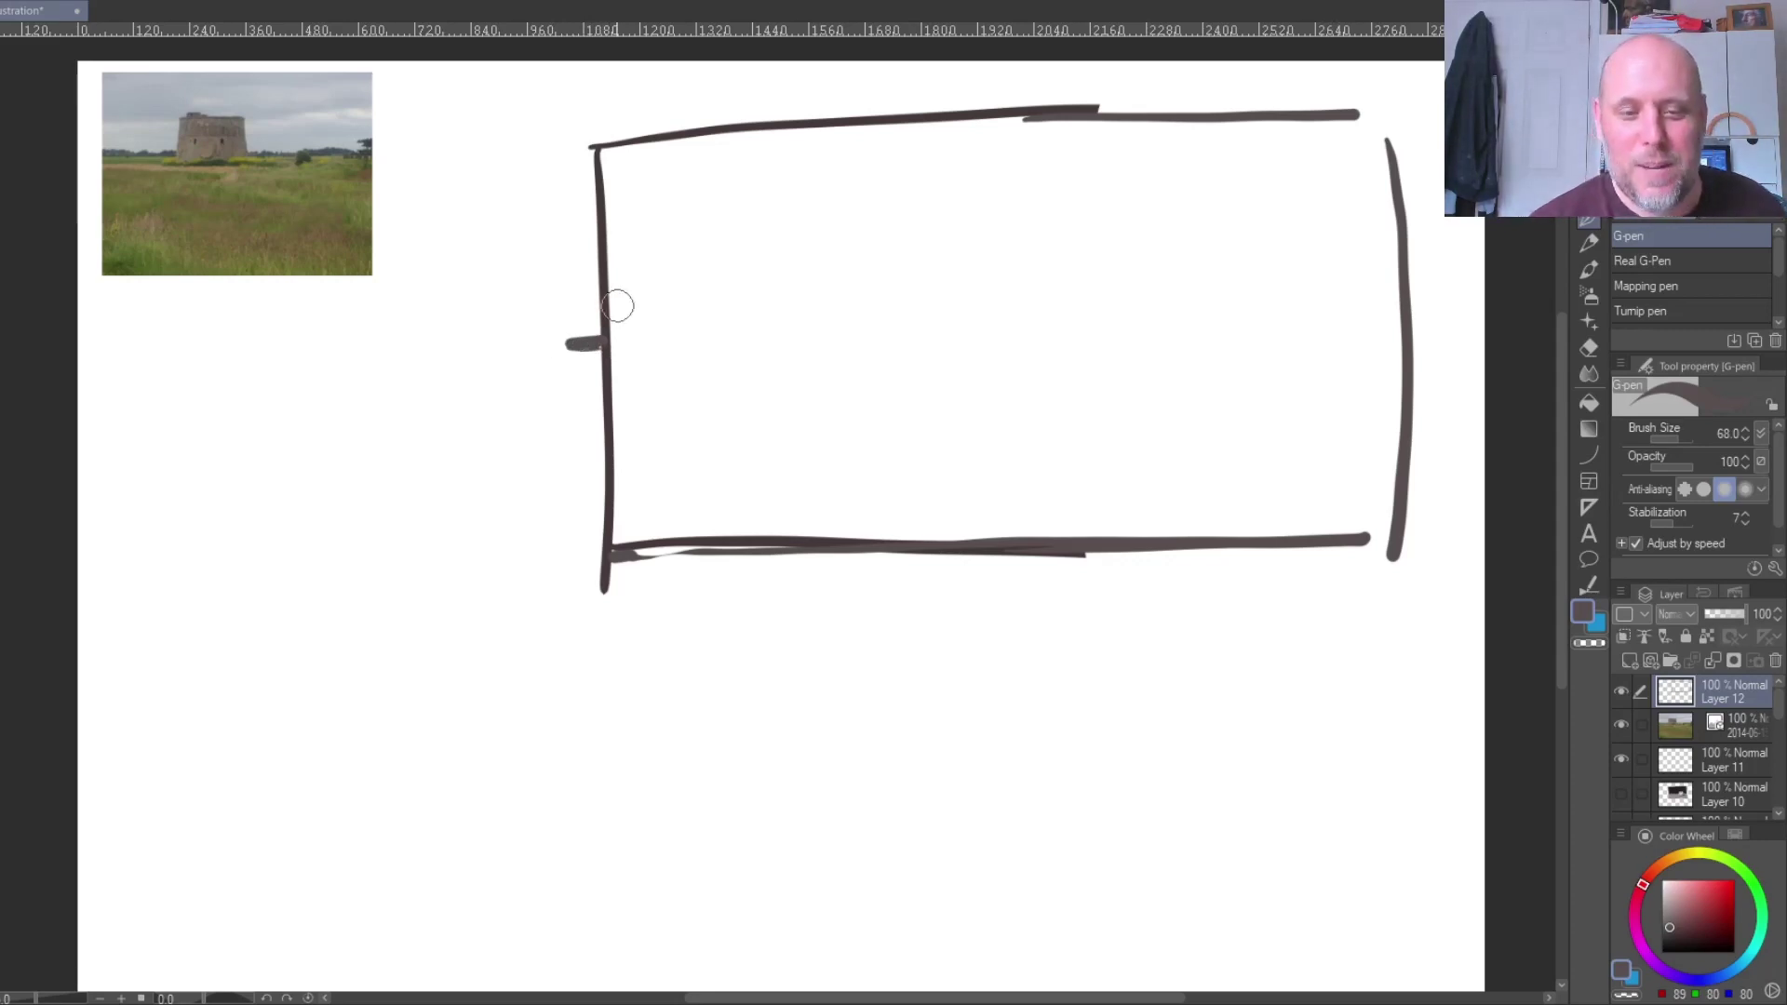
left_click_drag(605, 342, 1372, 315)
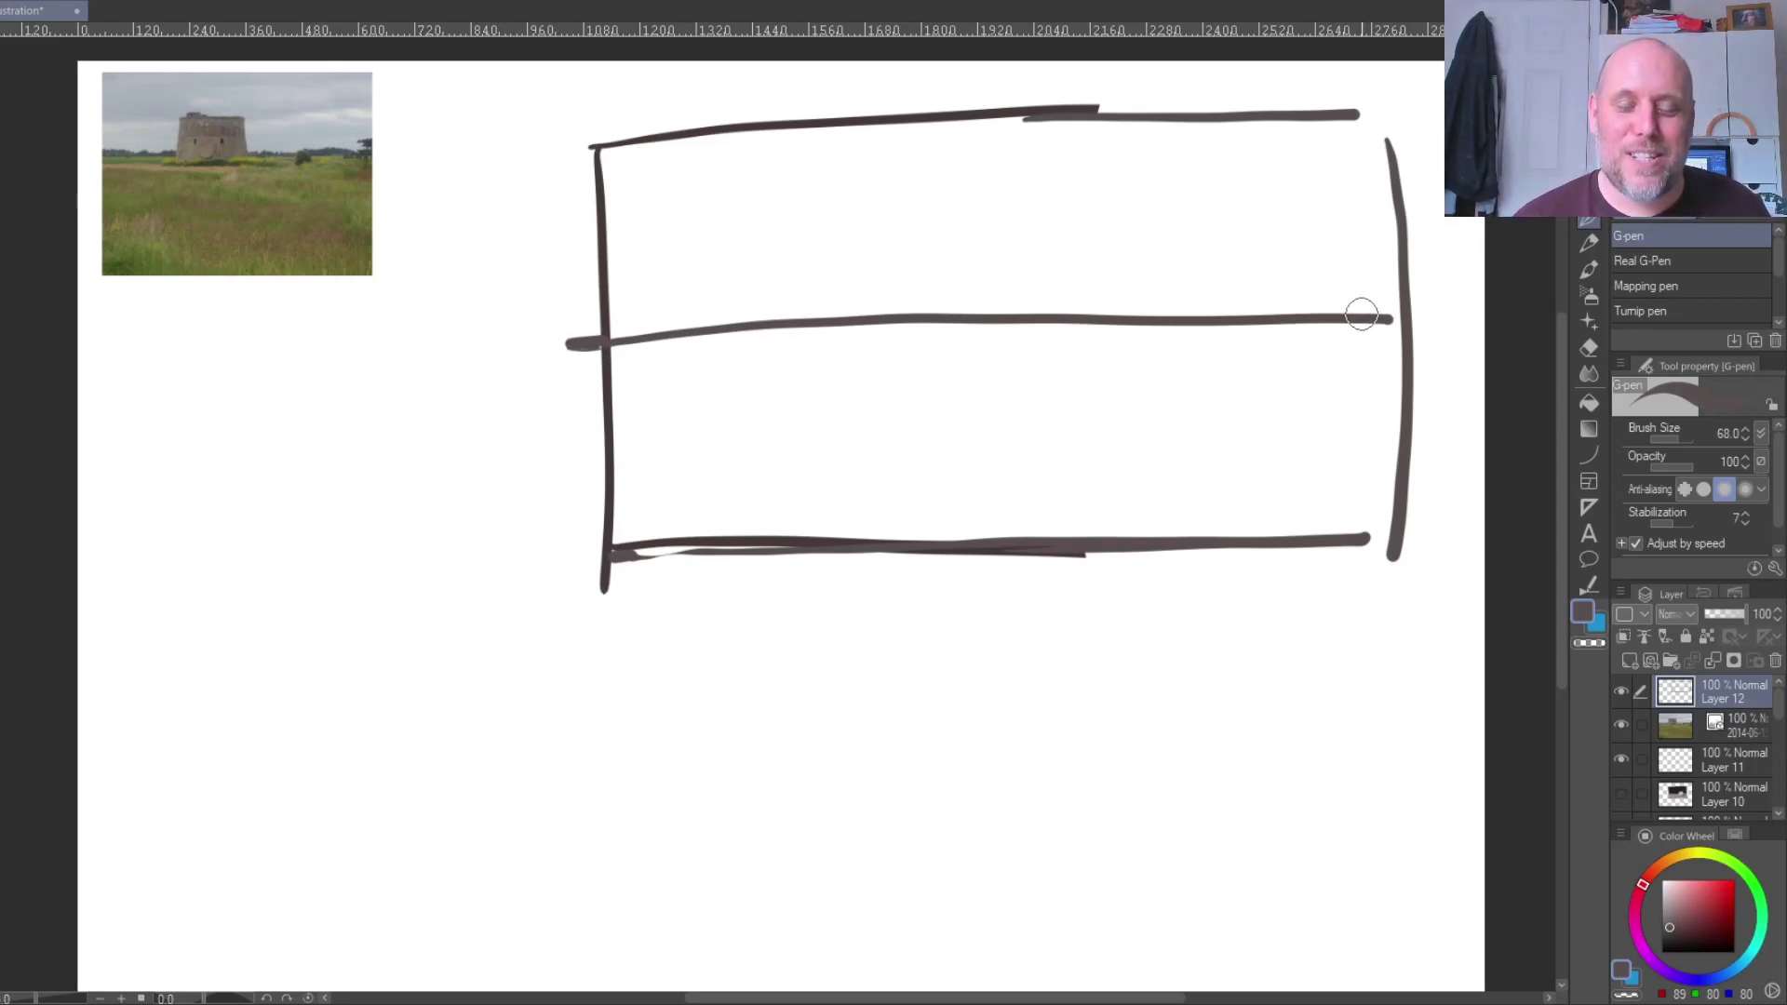
key("ctrl+z")
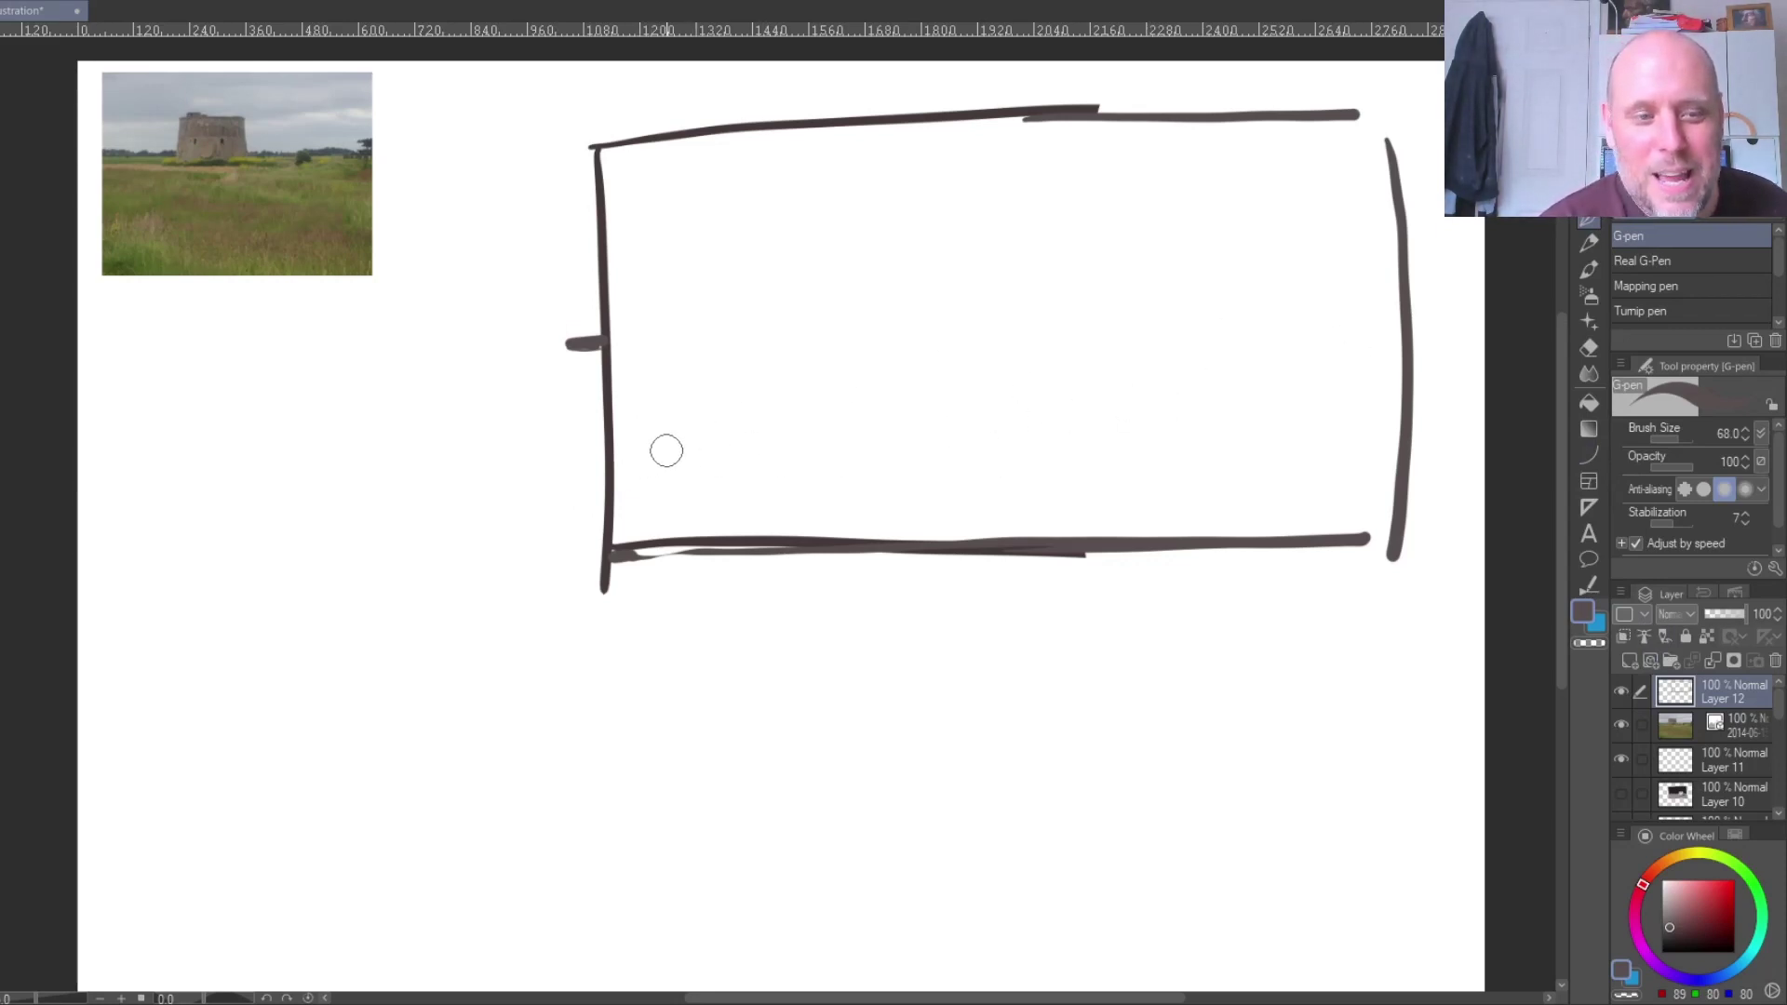
- Sketch a low horizon with a second line above it and a box-shaped tower standing right of centre on it
left_click_drag(614, 458, 1401, 437)
mouse_move(613, 445)
left_mouse_down()
mouse_move(992, 415)
mouse_move(1137, 425)
left_mouse_up()
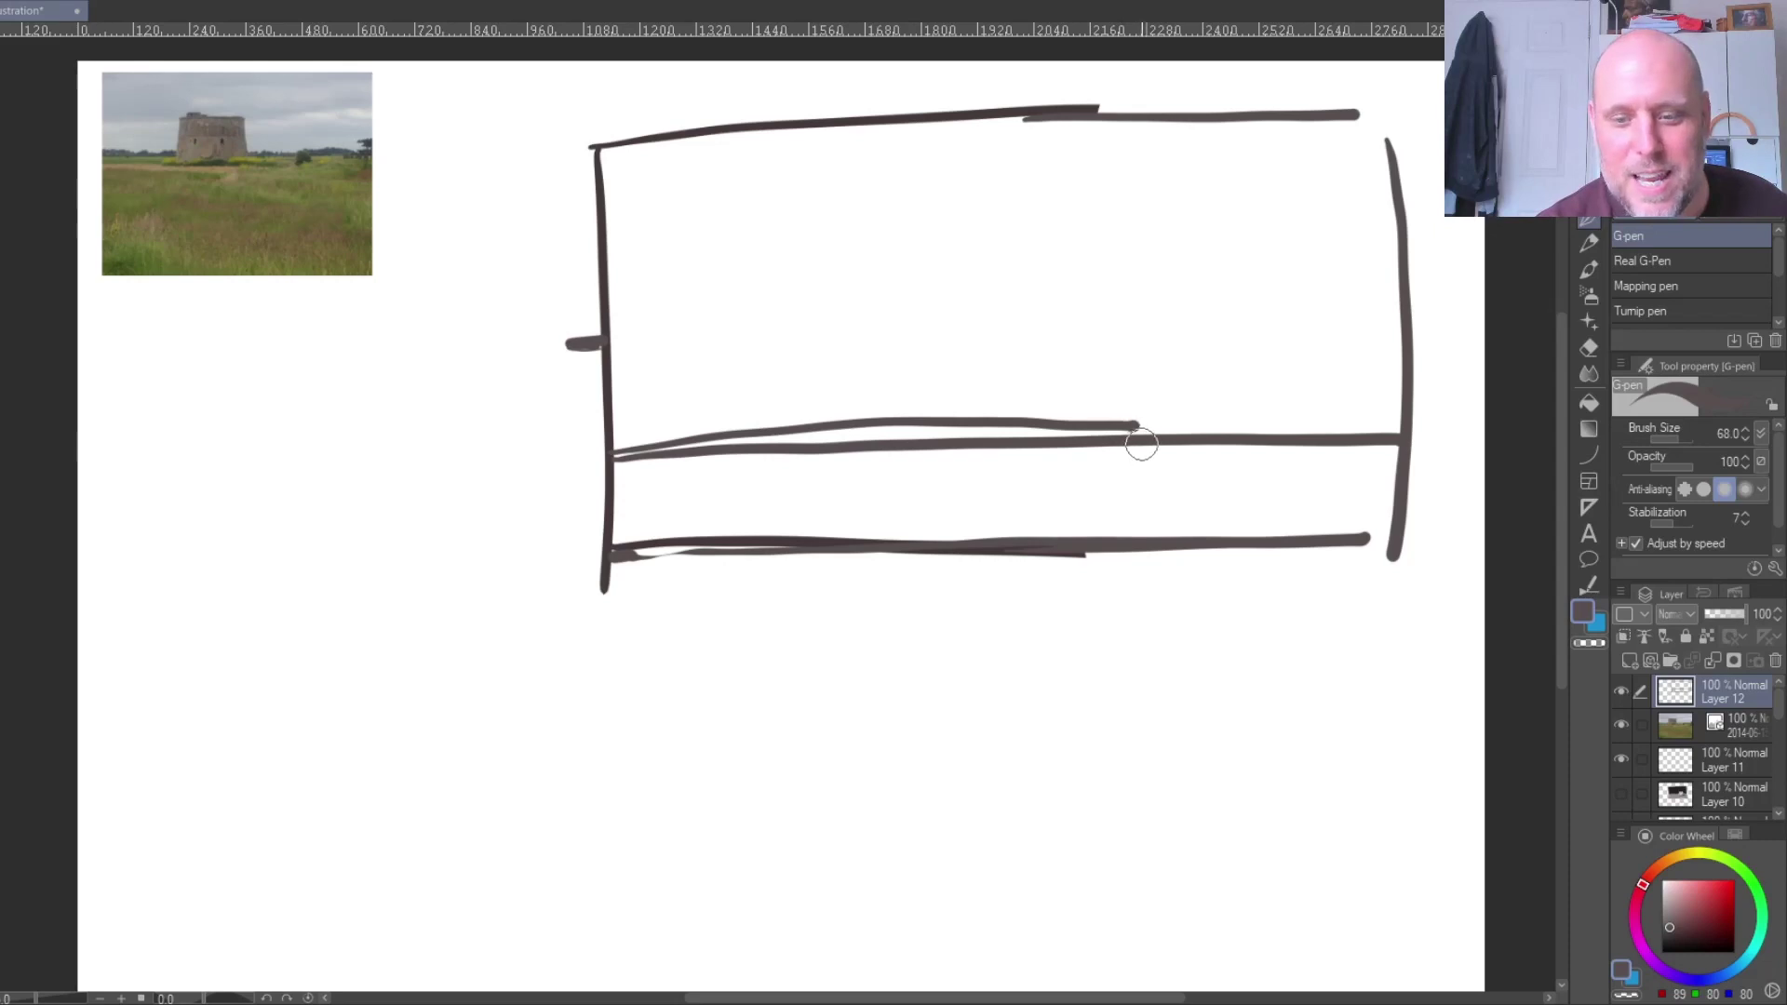
mouse_move(1135, 438)
left_mouse_down()
mouse_move(1132, 374)
mouse_move(1256, 370)
left_mouse_up()
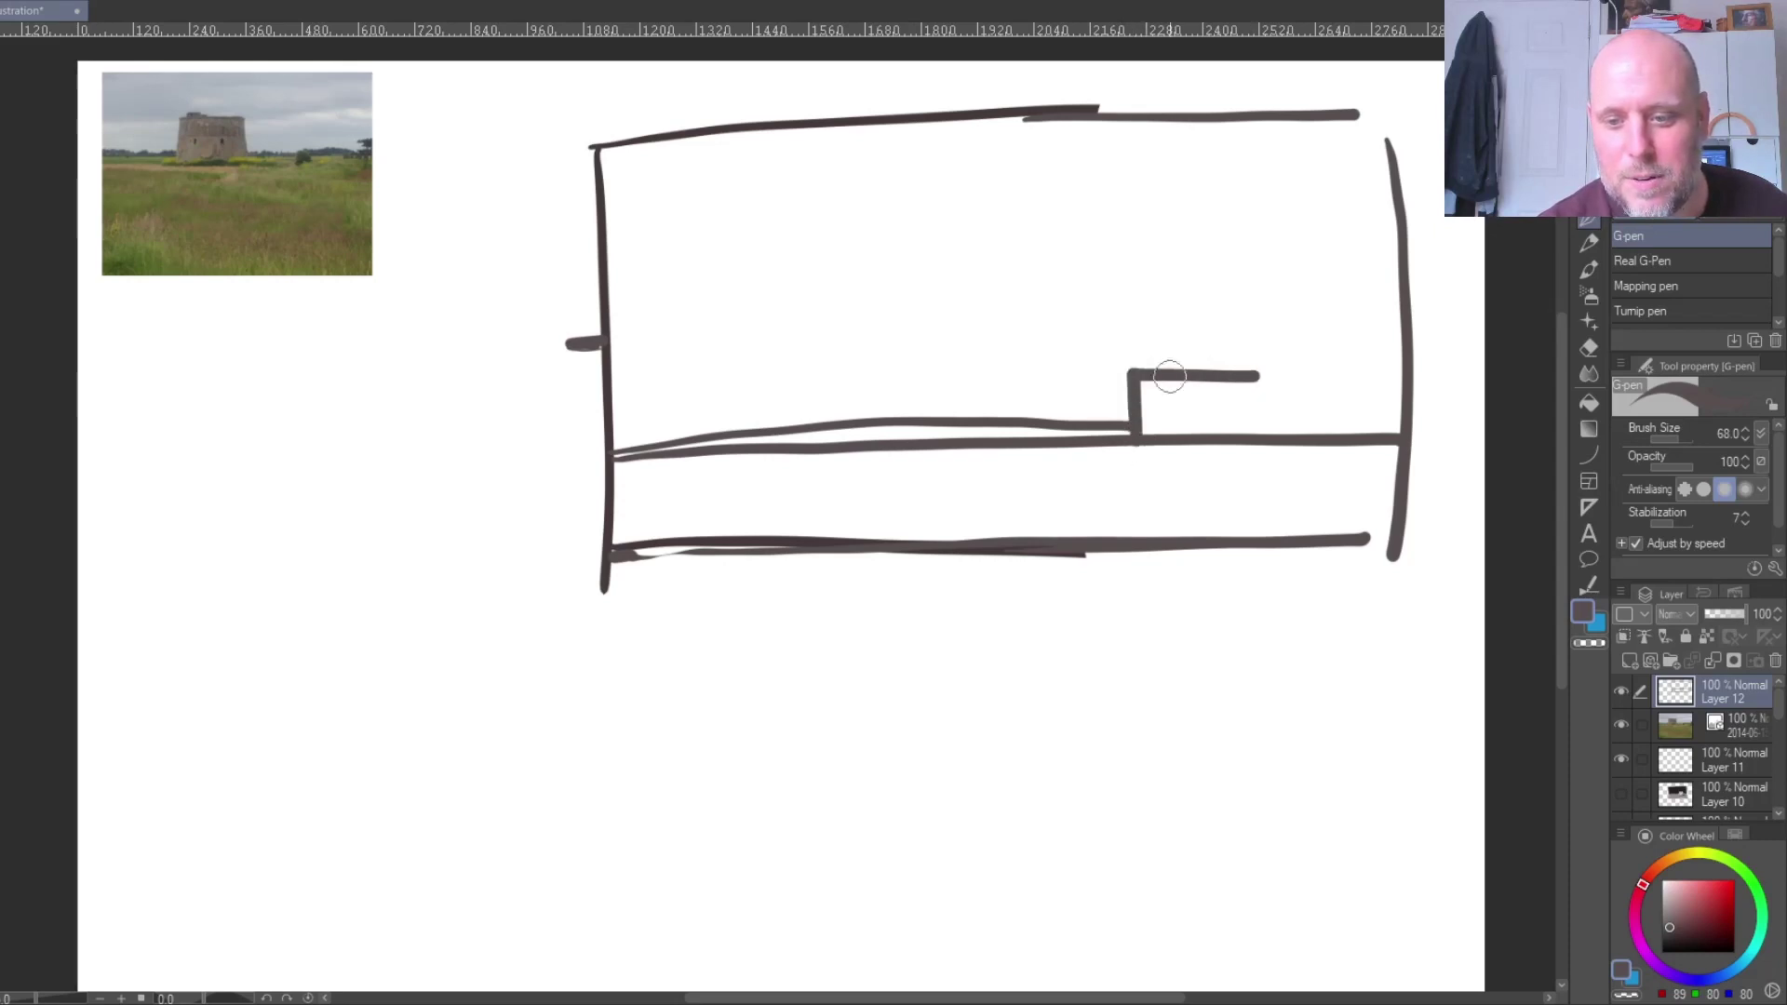
mouse_move(1129, 375)
left_mouse_down()
mouse_move(1254, 369)
mouse_move(1261, 445)
mouse_move(1260, 424)
mouse_move(1400, 434)
left_mouse_up()
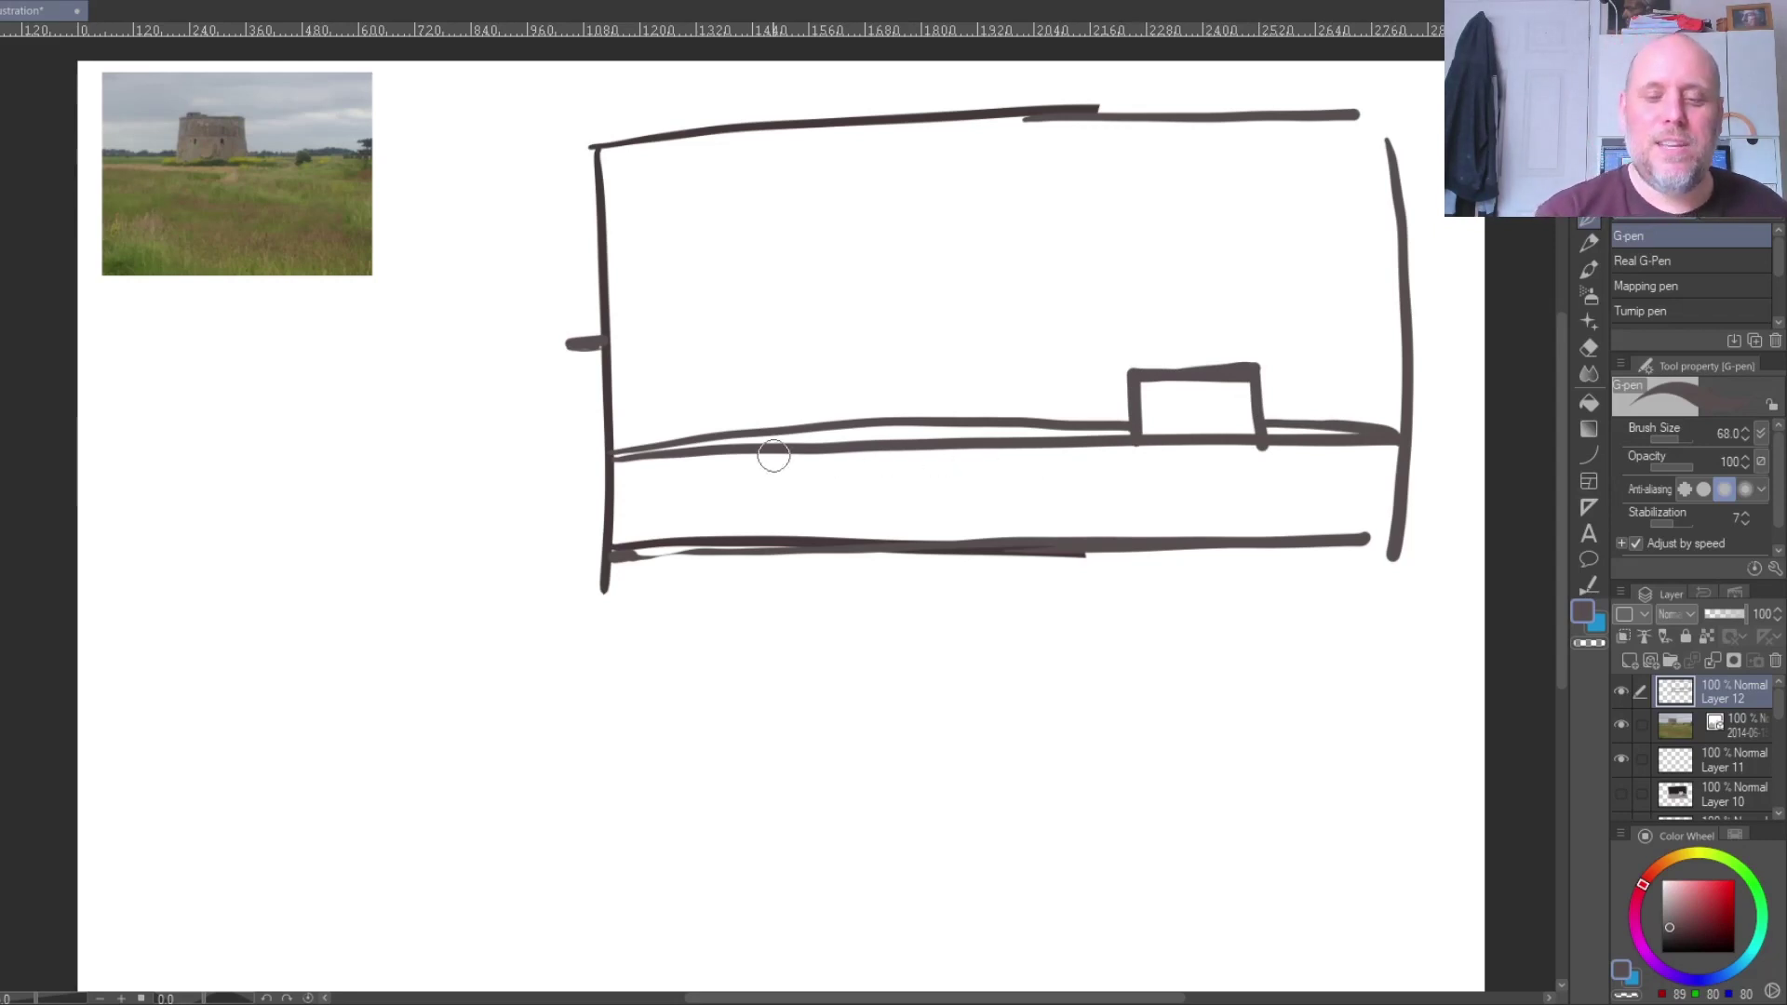
- Erase the midpoint tick with the surrounding left edge, and redraw the edge and the horizon's left end
key("e")
left_click_drag(577, 344, 528, 373)
key("p")
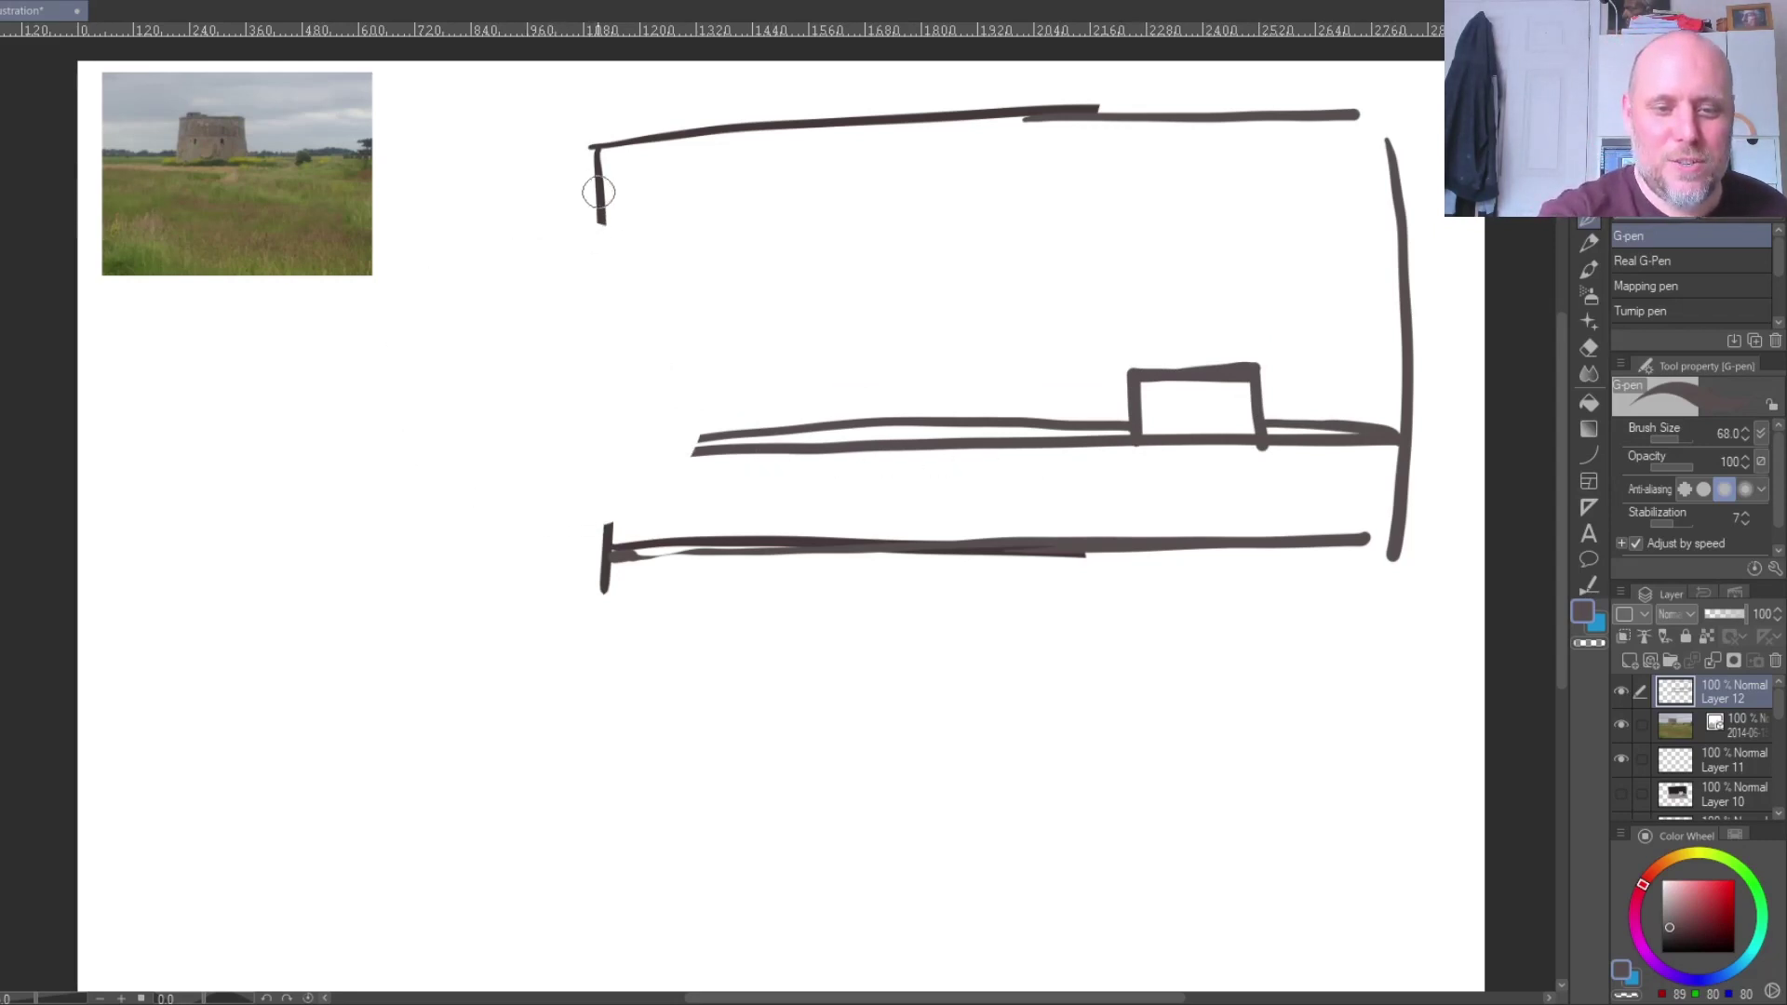
left_click_drag(600, 219, 616, 547)
mouse_move(631, 454)
left_mouse_down()
mouse_move(736, 437)
mouse_move(629, 464)
left_mouse_up()
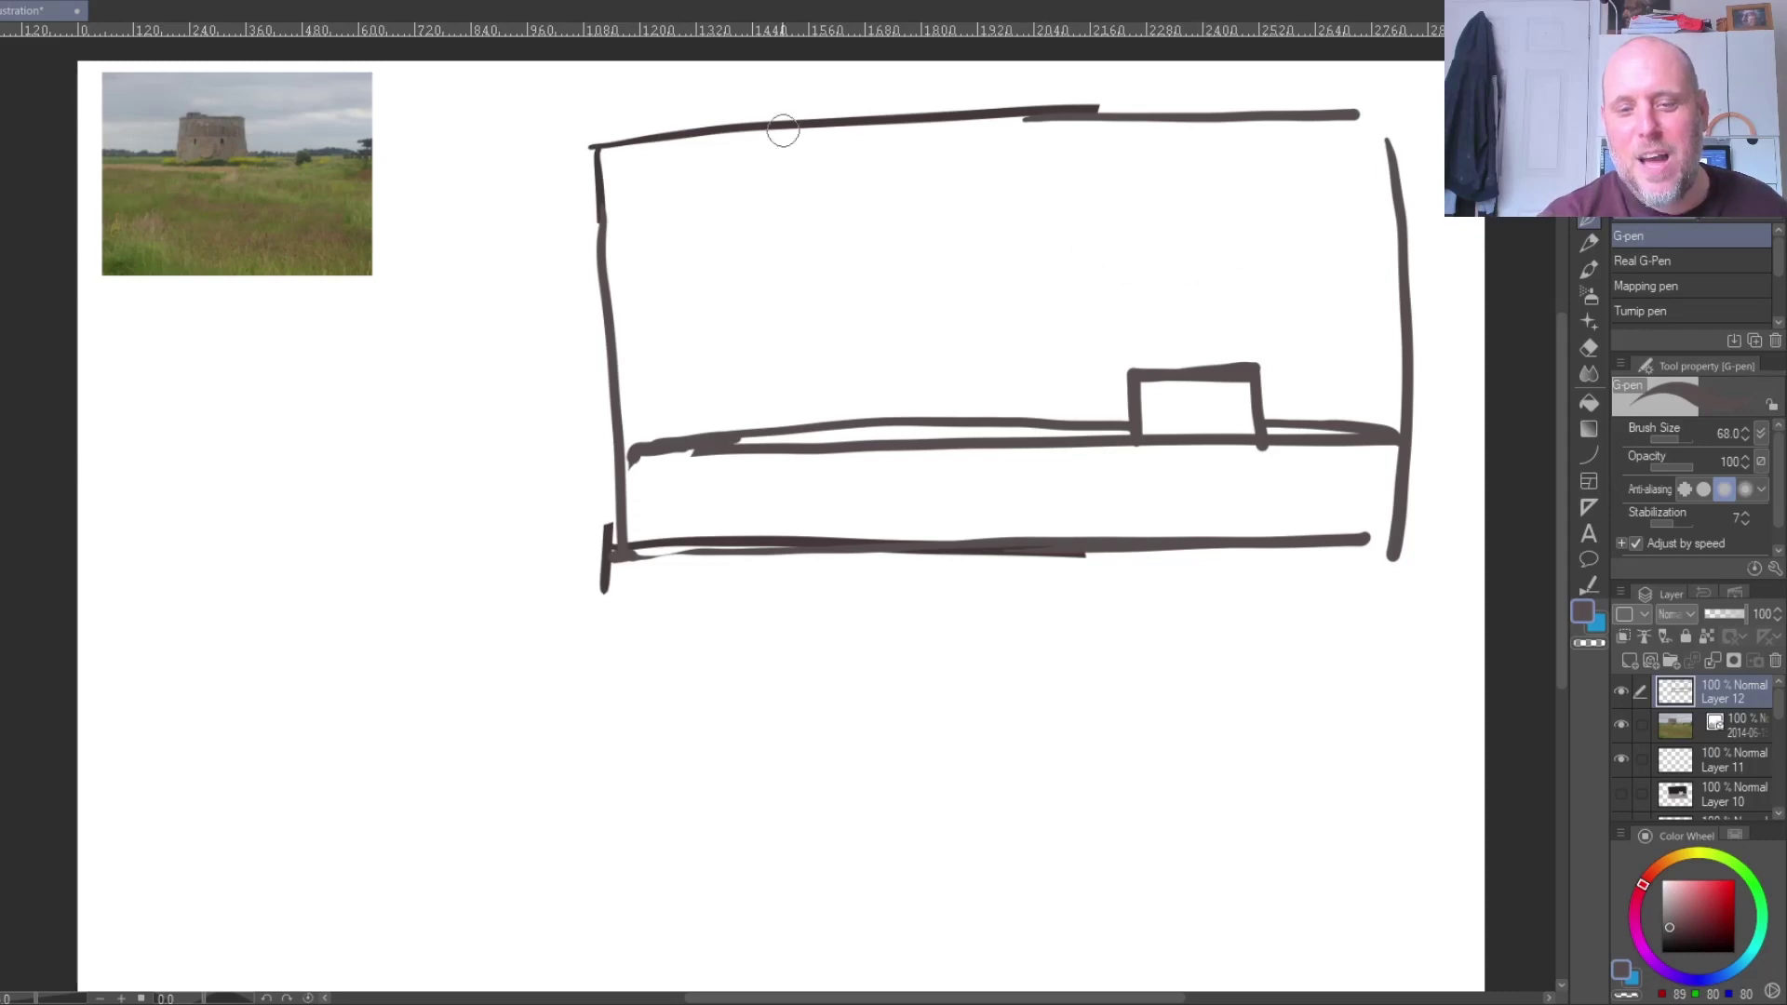
- Sketch a sloping hill contour on both sides of the tower and slanting field lines in the foreground
left_click_drag(1082, 353, 1042, 346)
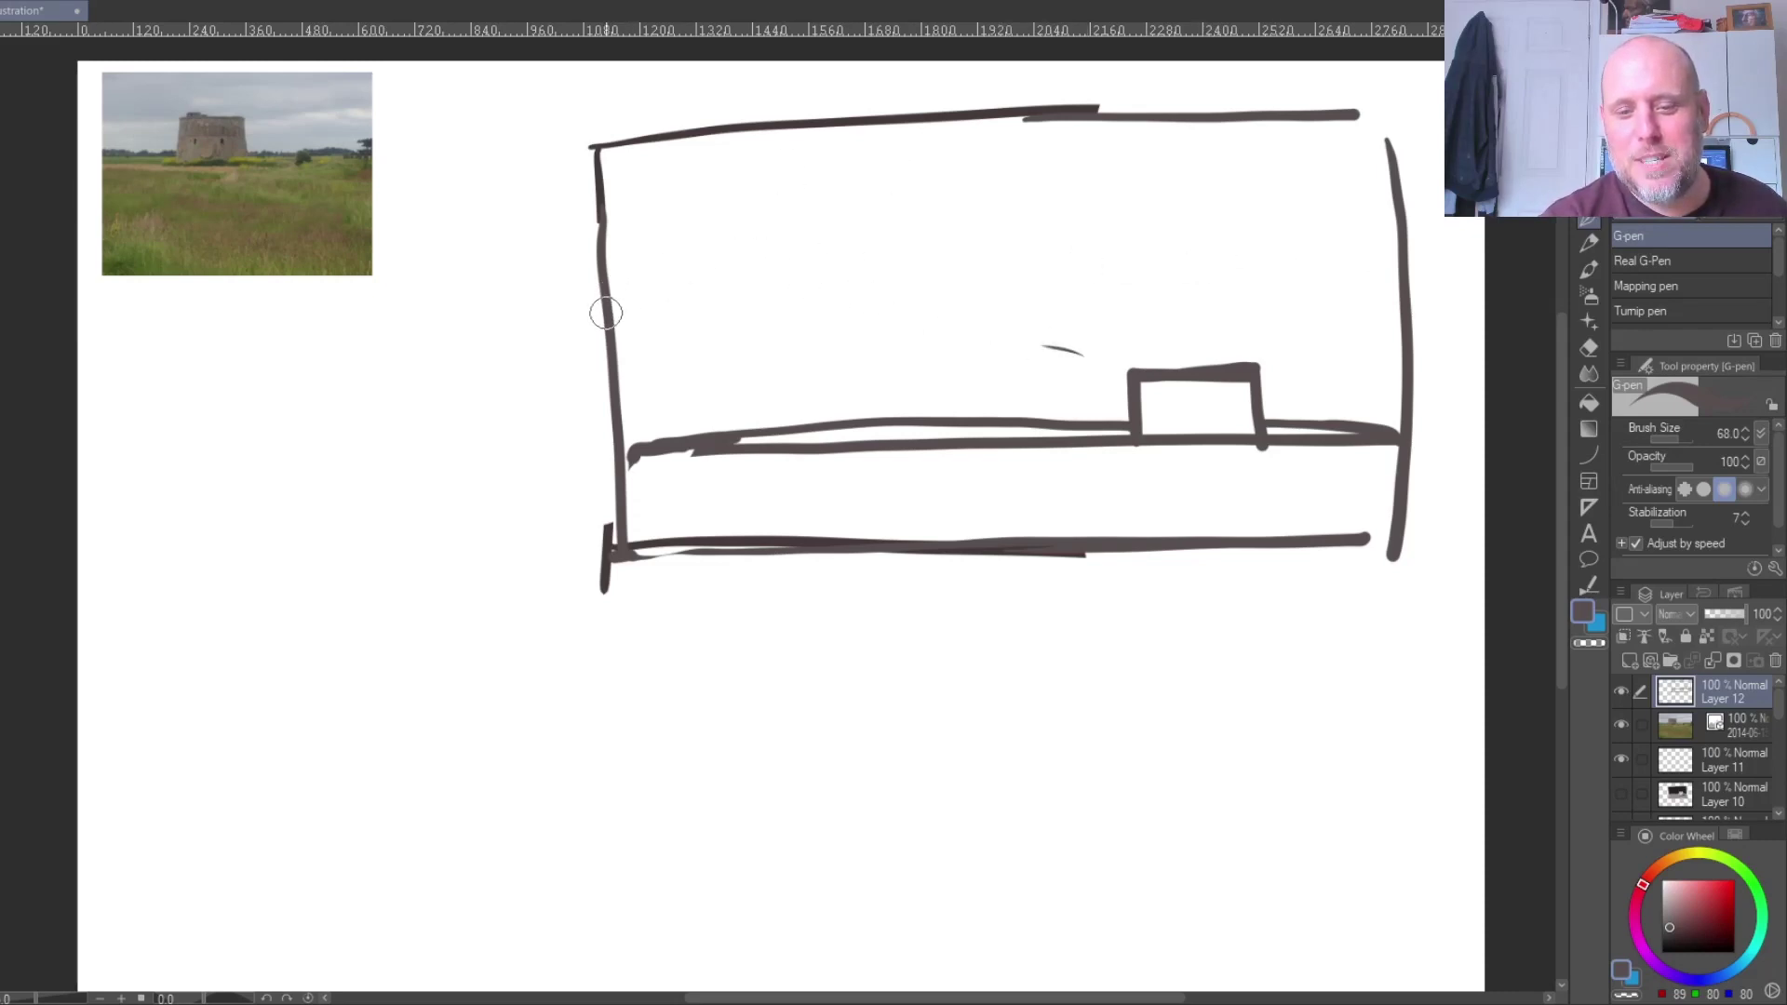
left_click_drag(606, 313, 686, 323)
left_click_drag(803, 320, 1126, 390)
mouse_move(967, 390)
left_mouse_down()
mouse_move(783, 320)
mouse_move(639, 324)
left_mouse_up()
left_click_drag(1262, 385, 1370, 398)
mouse_move(1240, 469)
left_mouse_down()
mouse_move(667, 539)
mouse_move(690, 502)
mouse_move(976, 463)
left_mouse_up()
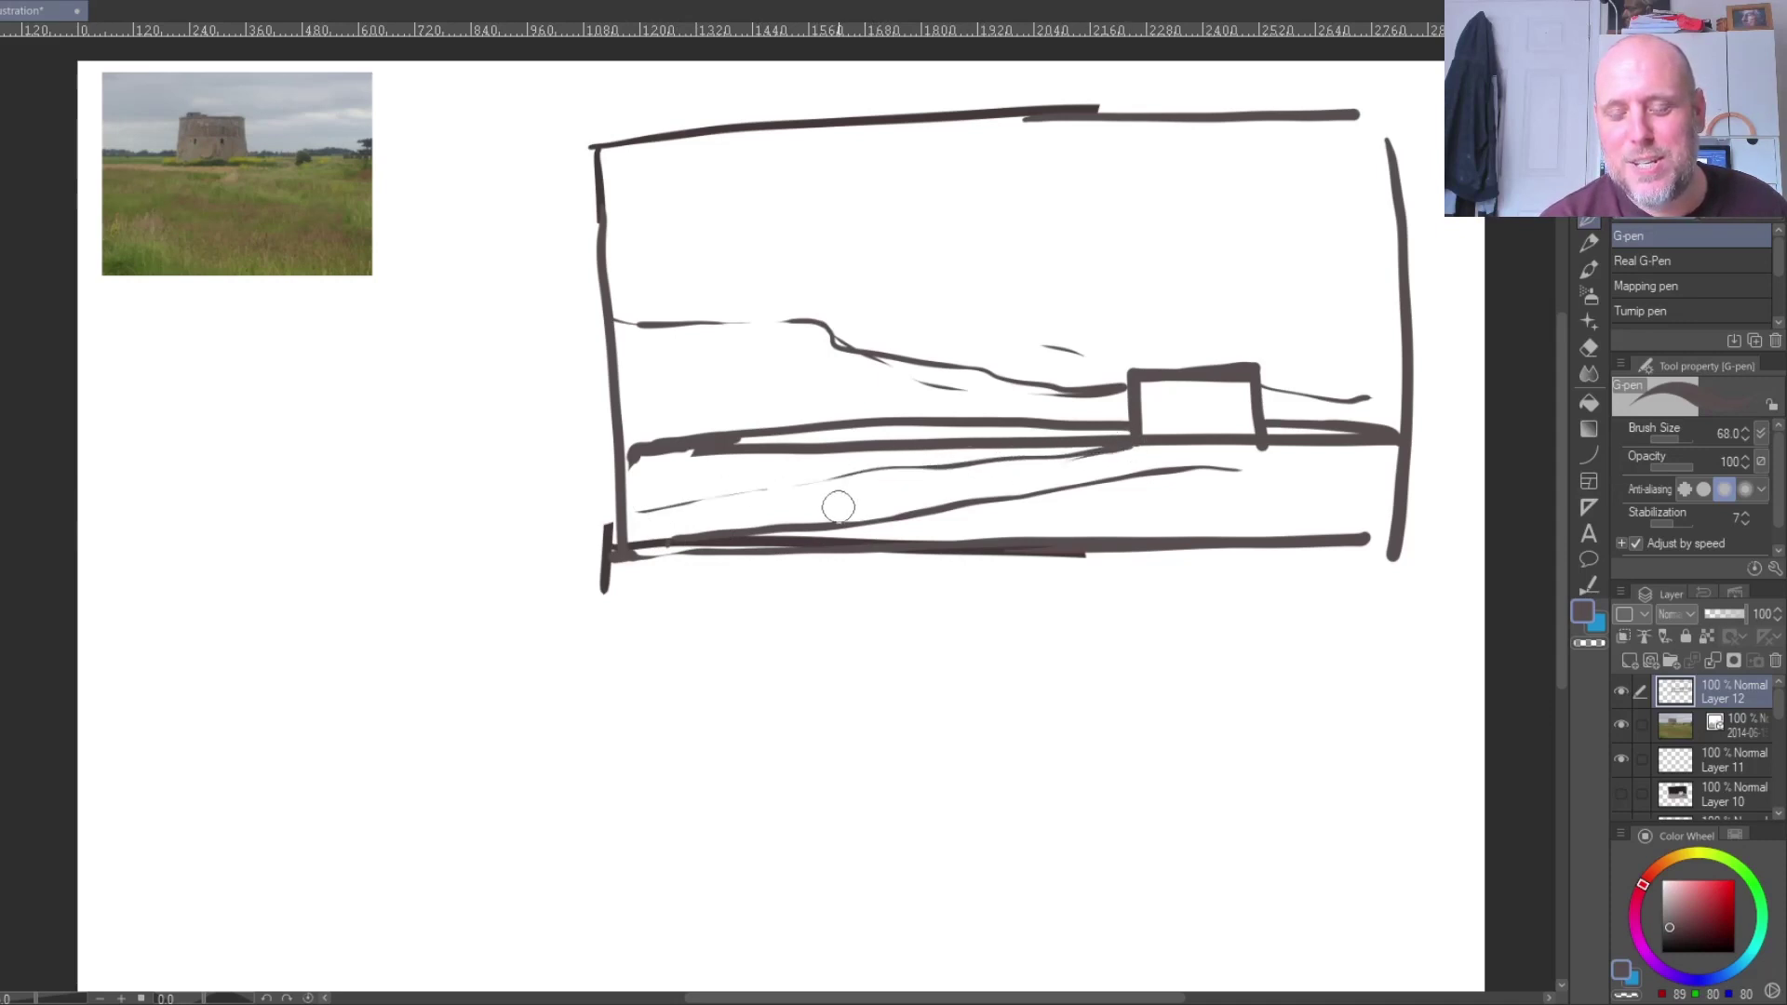
left_click_drag(721, 383, 831, 399)
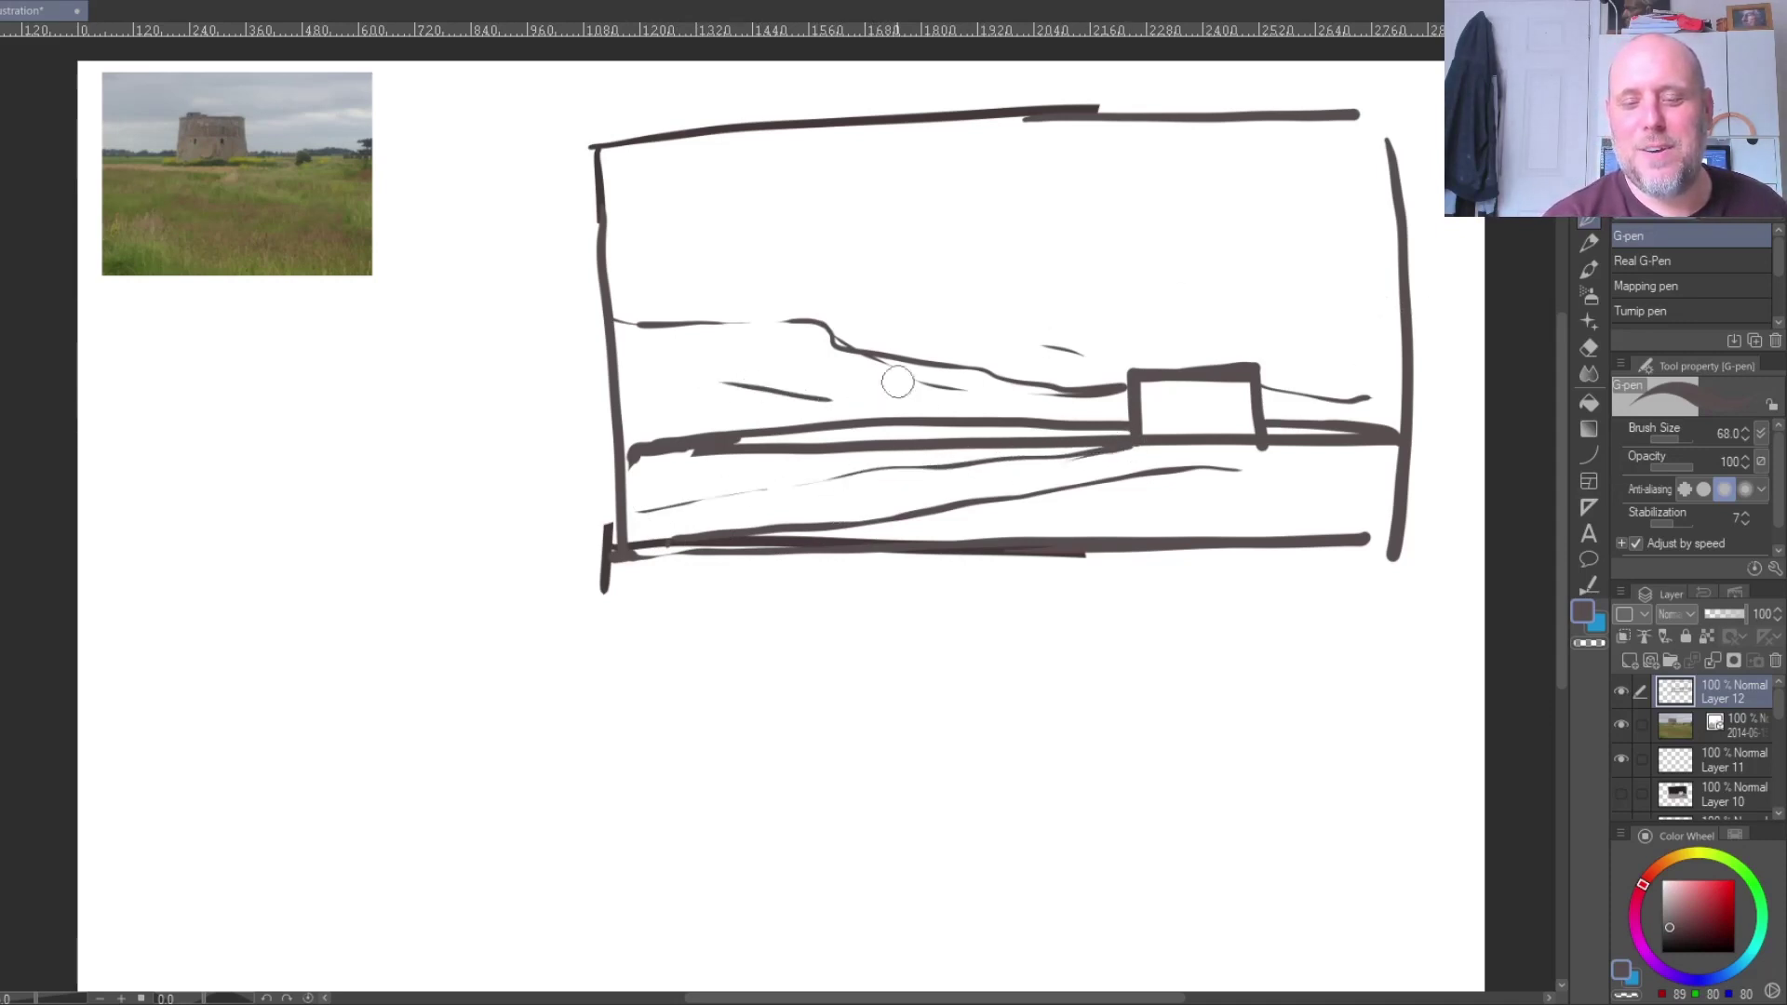
left_click_drag(1322, 402, 1396, 389)
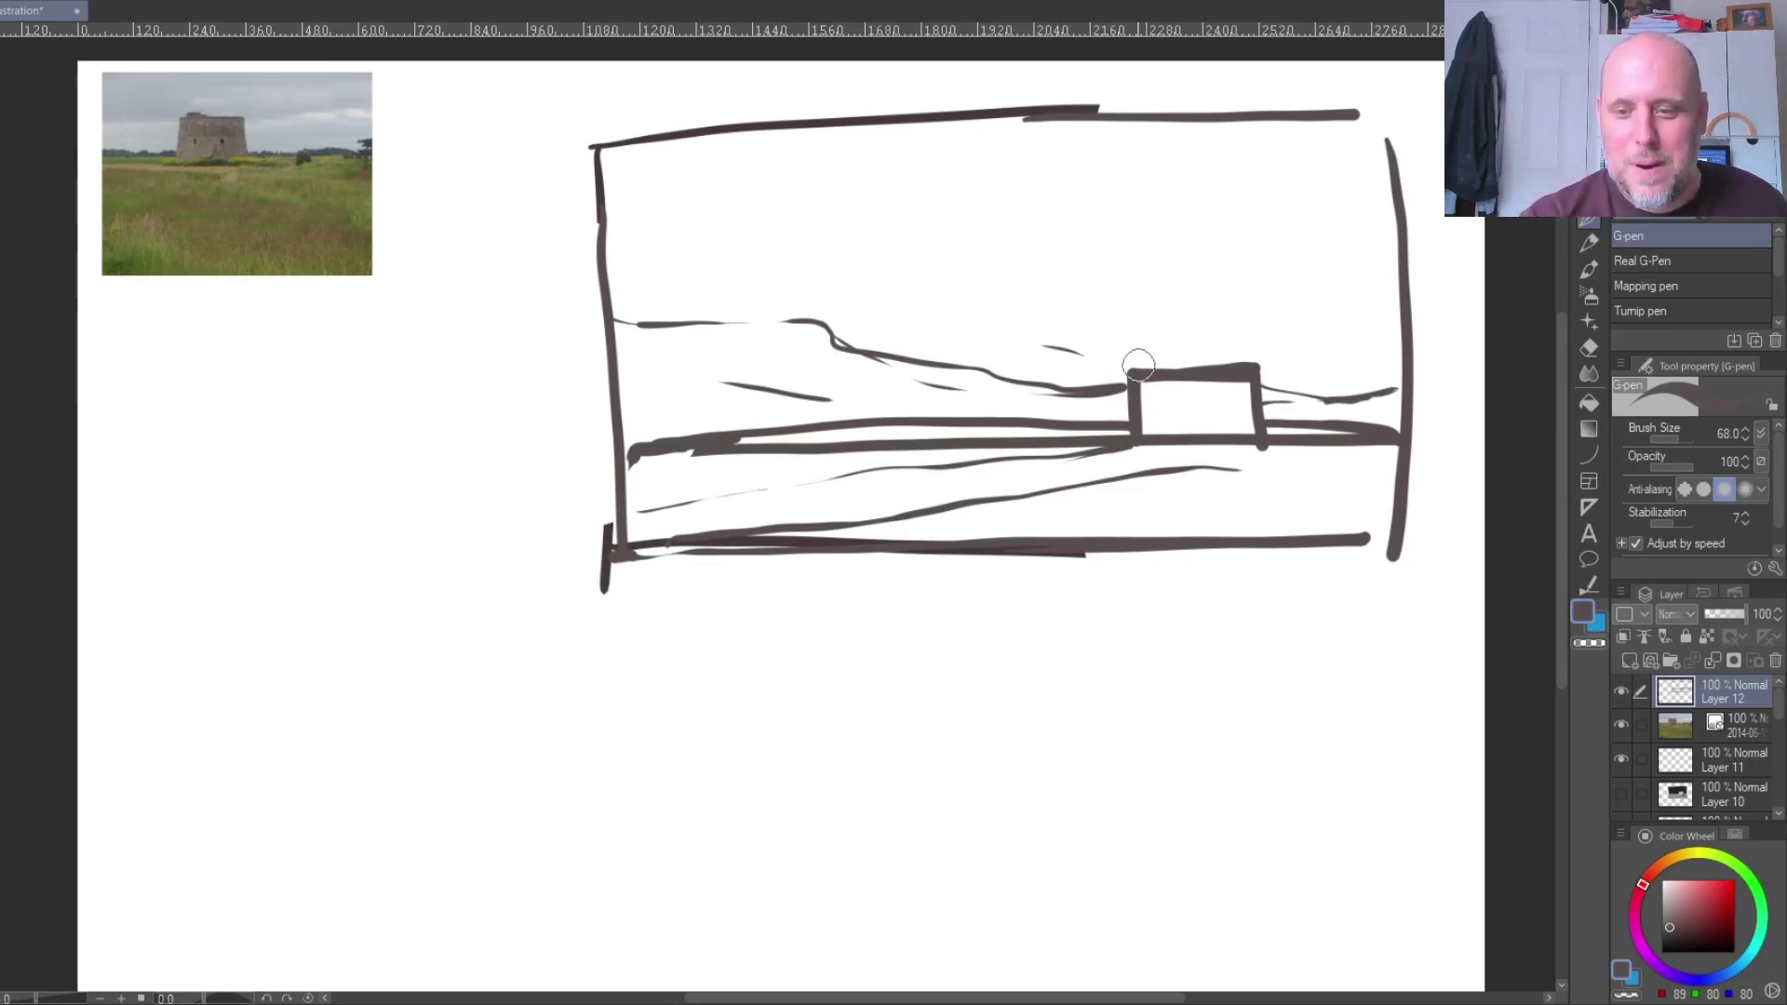
- Heighten the tower with a second band on top and add a small window dot to its wall
mouse_move(1131, 374)
left_mouse_down()
mouse_move(1176, 339)
mouse_move(1247, 343)
mouse_move(1256, 370)
left_mouse_up()
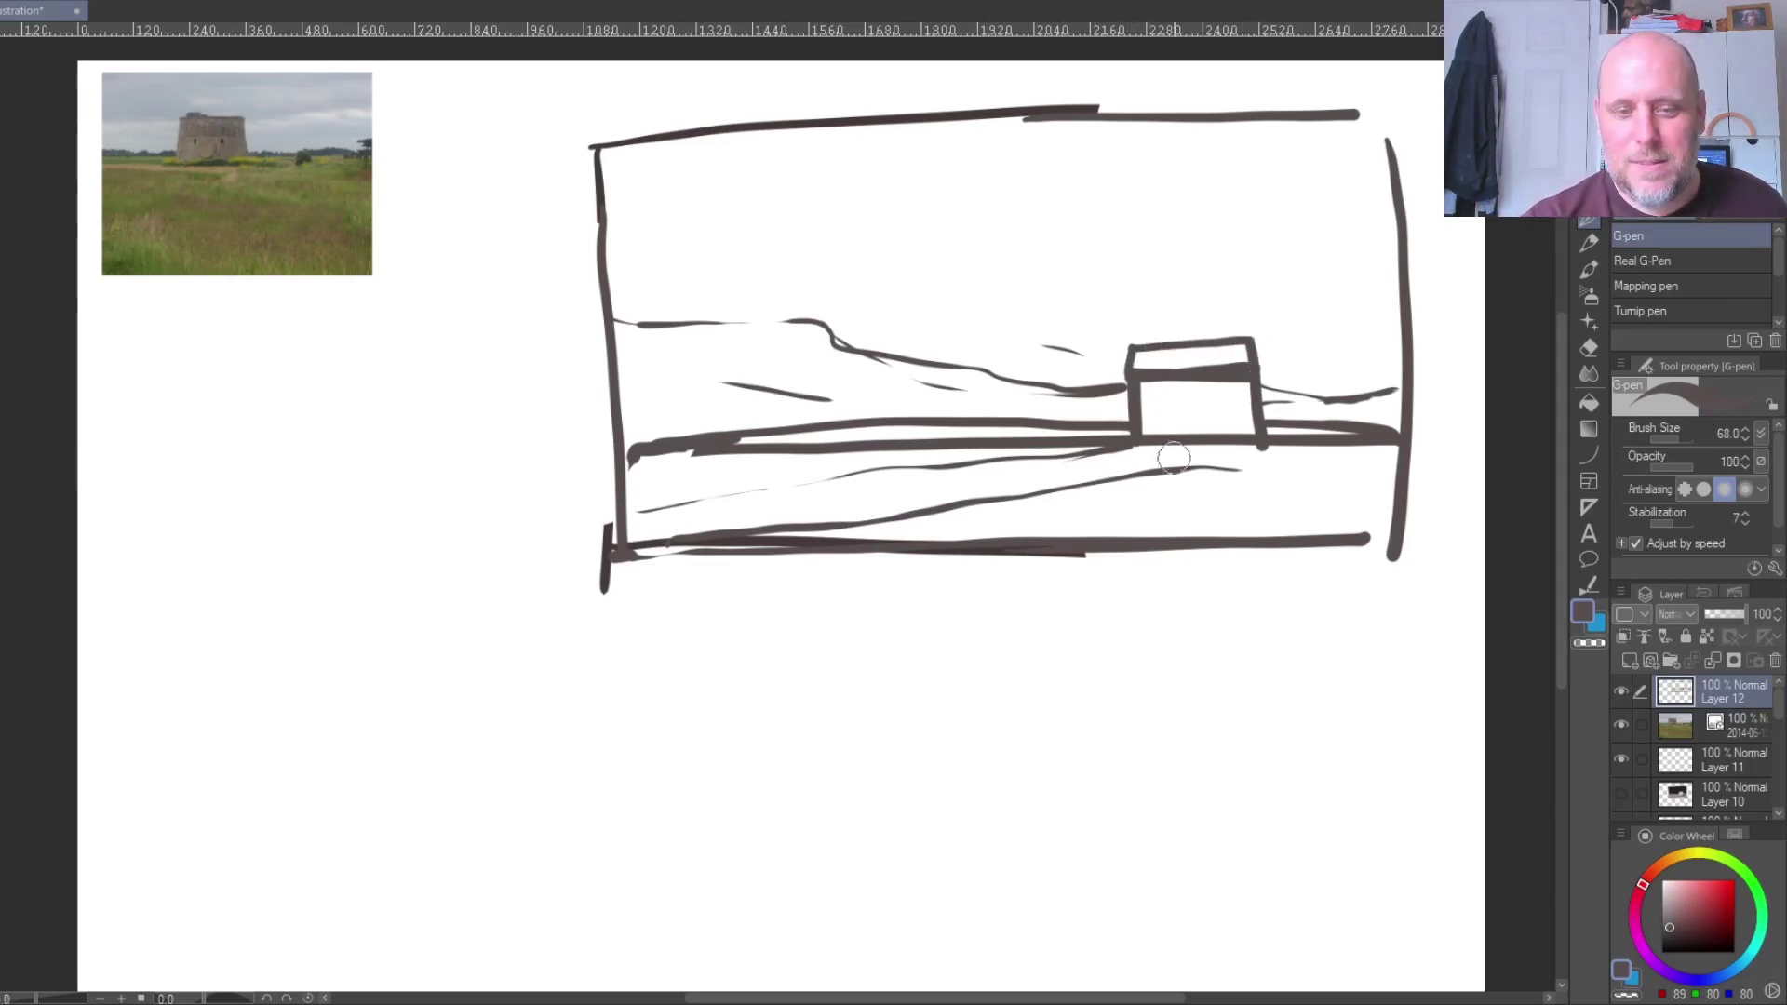
left_click_drag(1162, 401, 1227, 408)
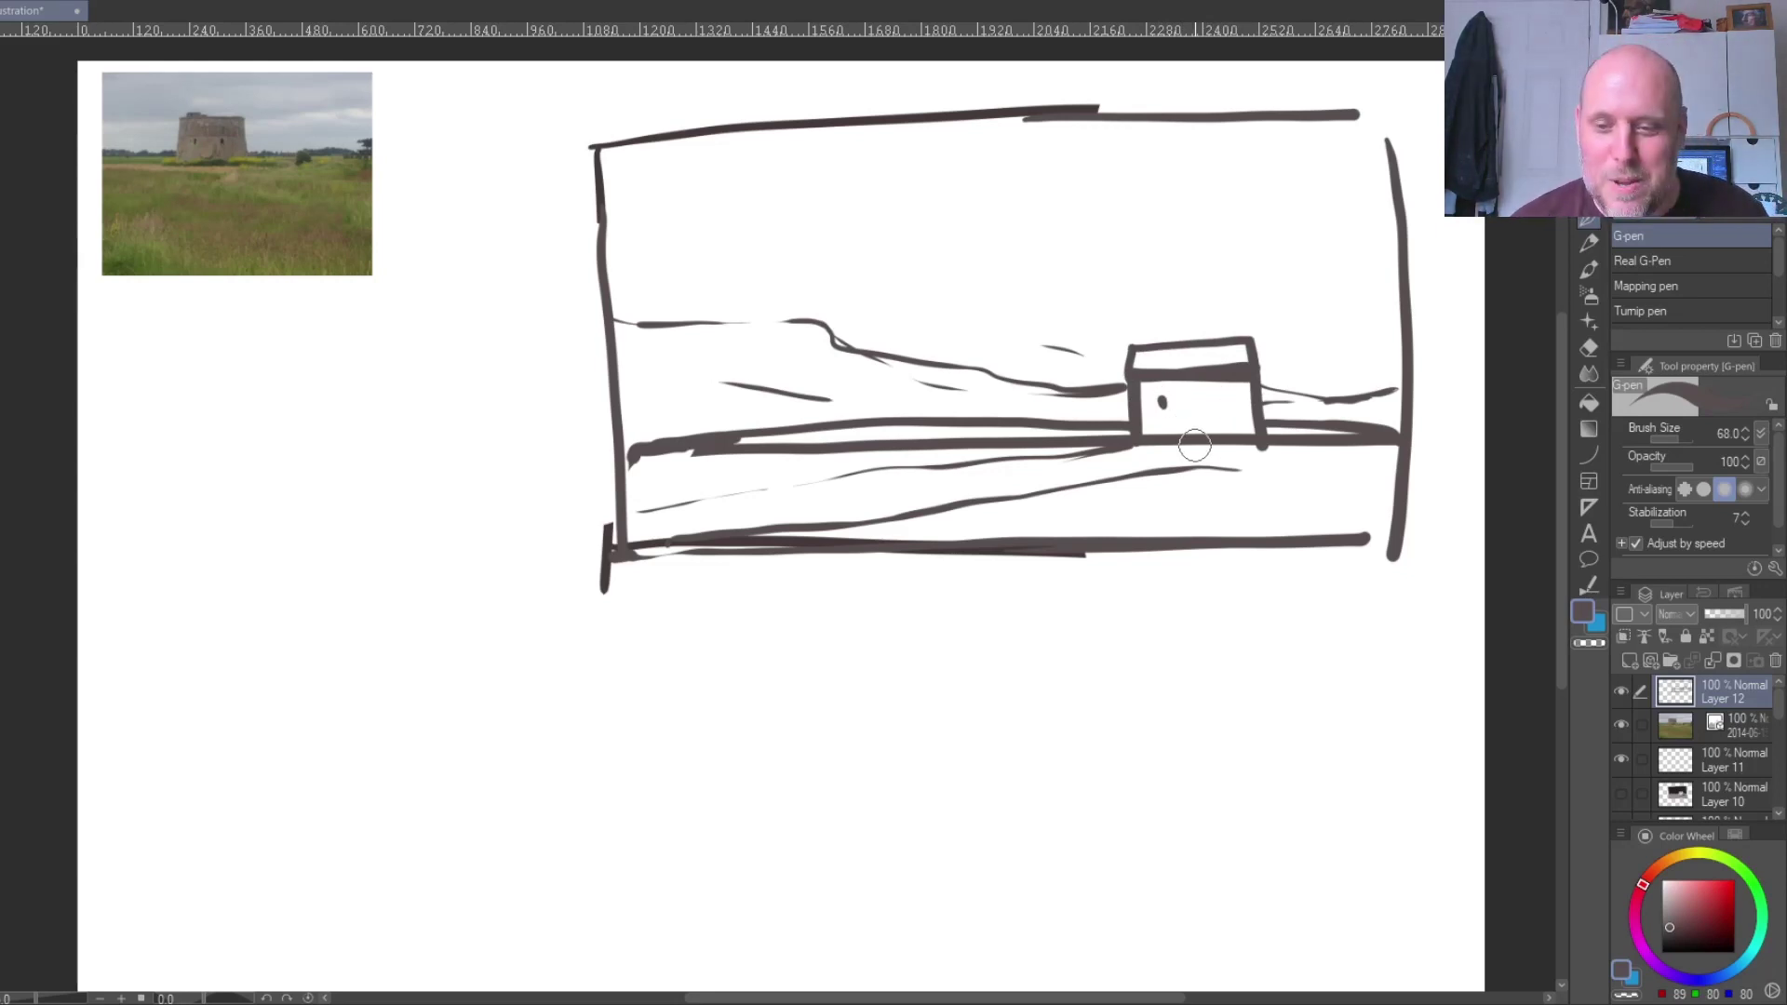
- Undo the landscape sketch and the wide frame's strokes back to only the frame's left and top edges
key("ctrl+z")
key("ctrl+z")
key("ctrl+z")
key("ctrl+z")
key("ctrl+z")
key("ctrl+z")
key("ctrl+z")
key("ctrl+z")
key("ctrl+z")
key("ctrl+z")
key("ctrl+z")
key("ctrl+z")
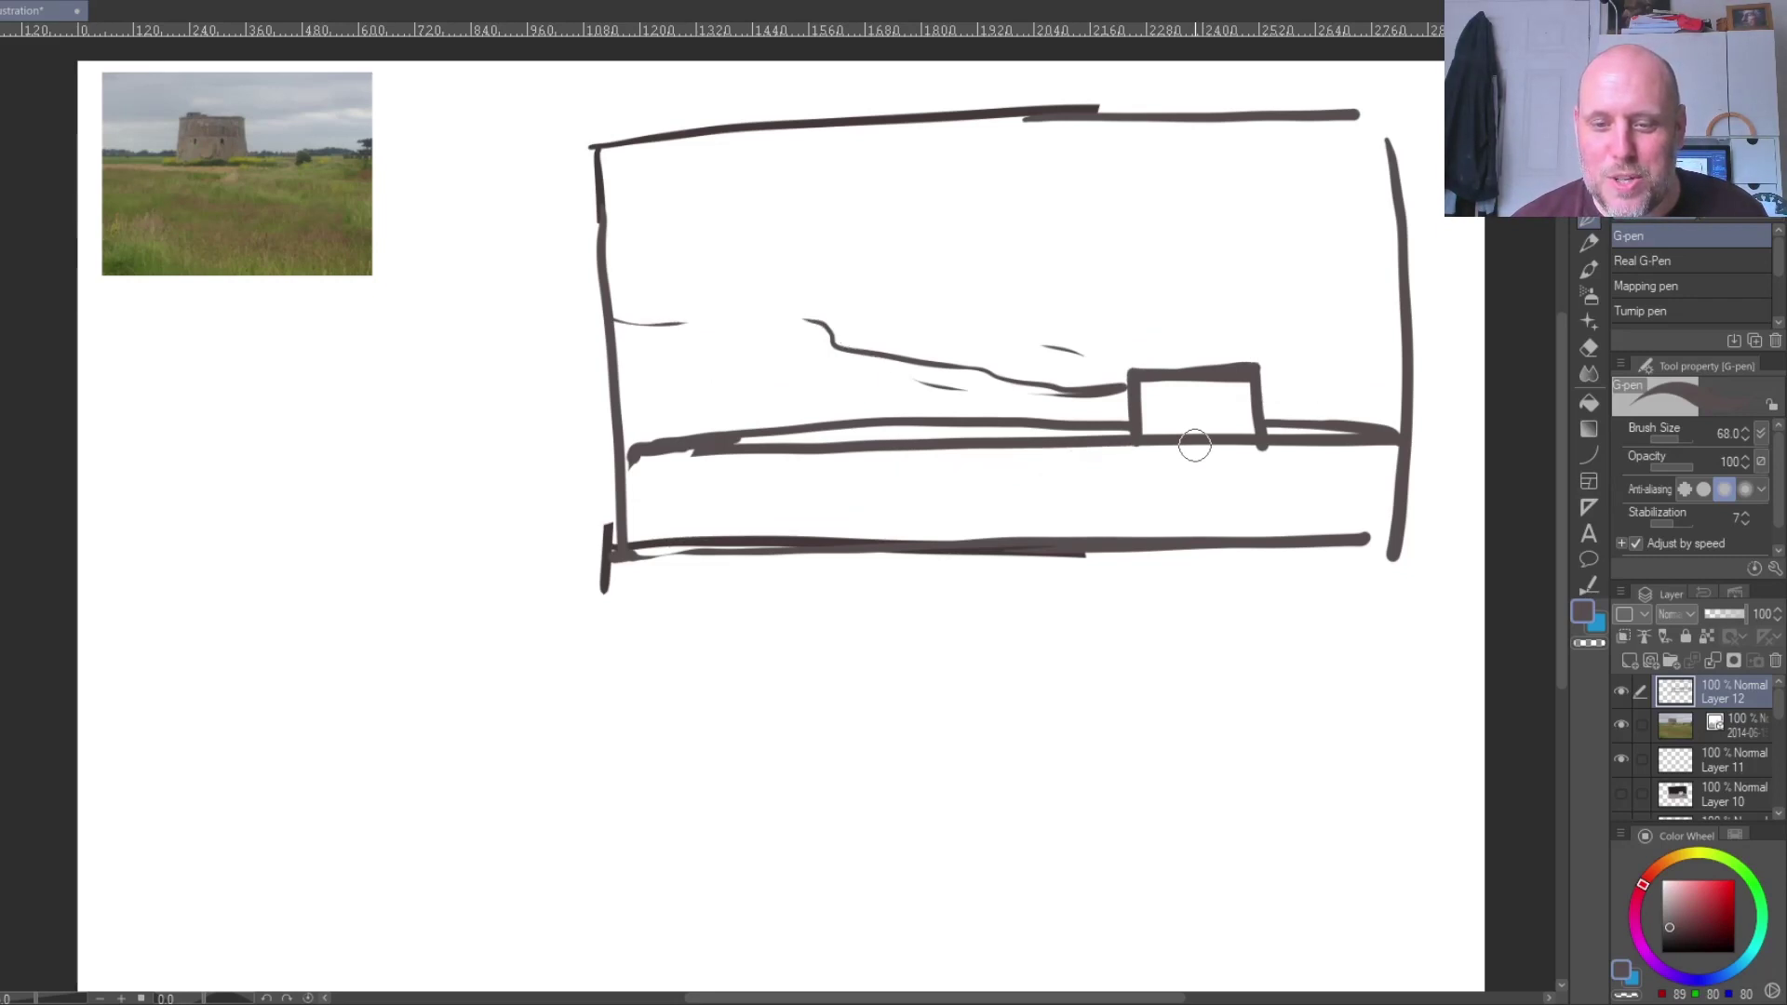
key("ctrl+z")
key("ctrl+z")
key("ctrl+z")
key("ctrl+z")
key("ctrl+z")
key("ctrl+z")
key("ctrl+z")
key("ctrl+z")
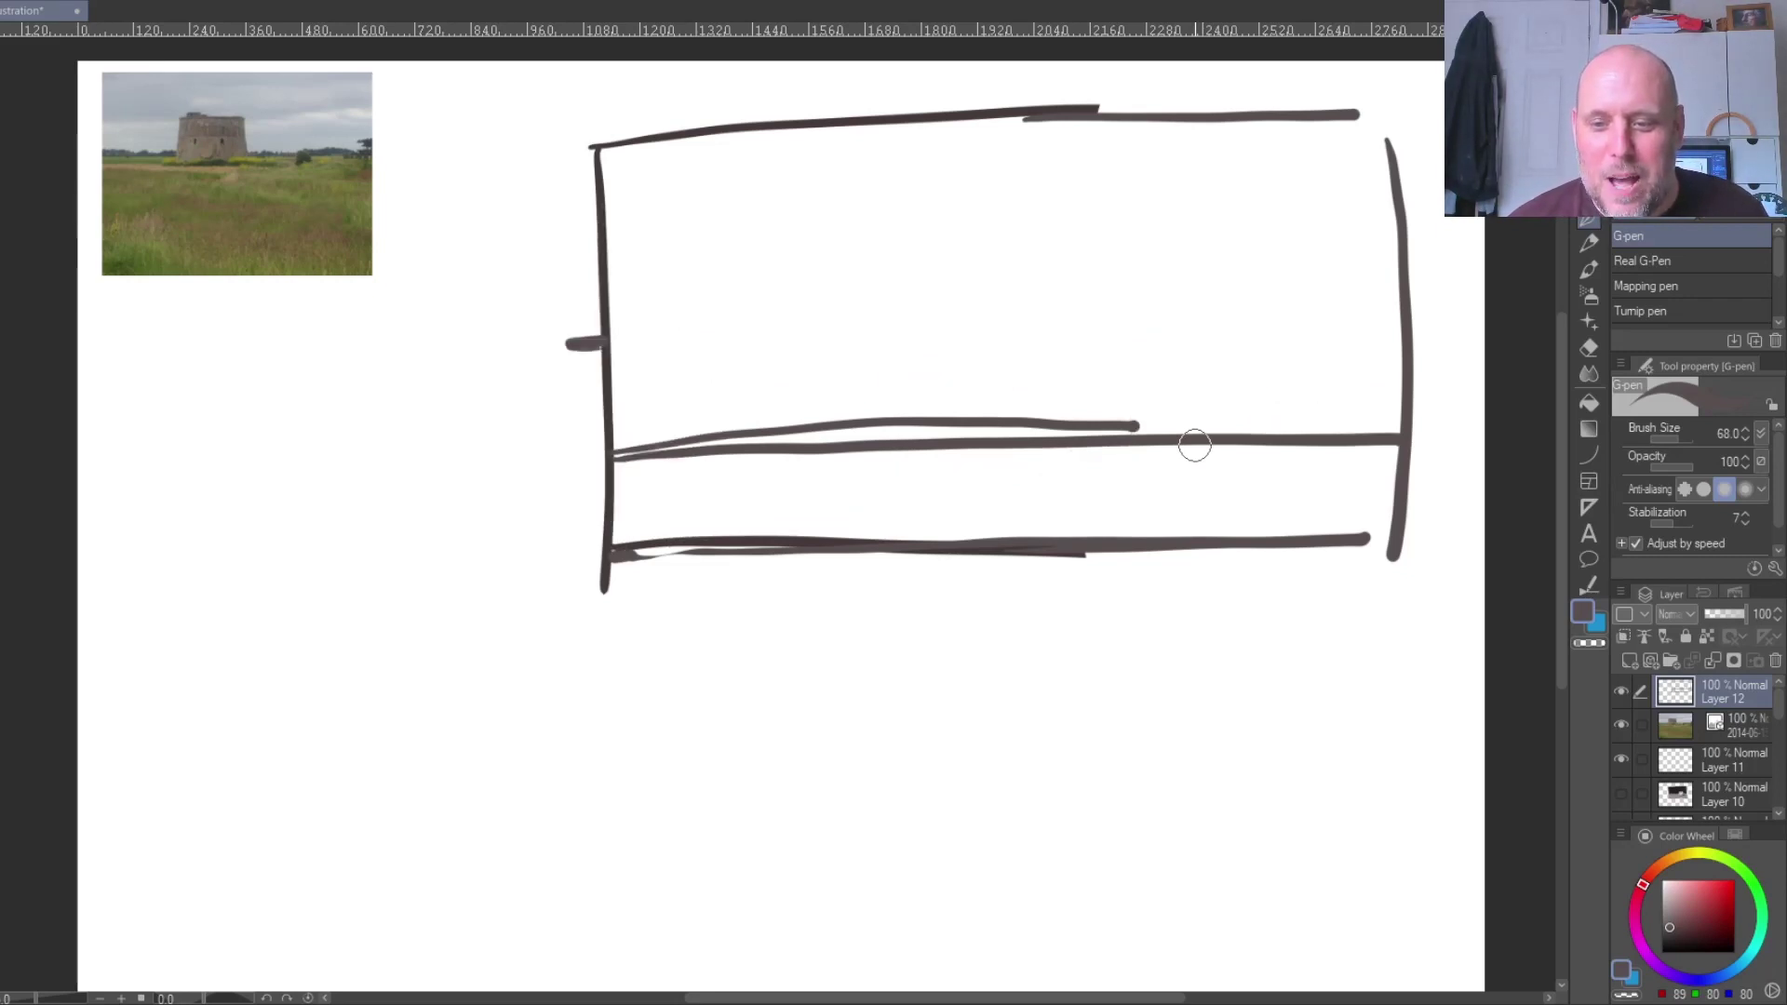
key("ctrl+z")
key("ctrl+z")
key("ctrl+z")
key("ctrl+z")
key("ctrl+z")
key("ctrl+z")
key("ctrl+z")
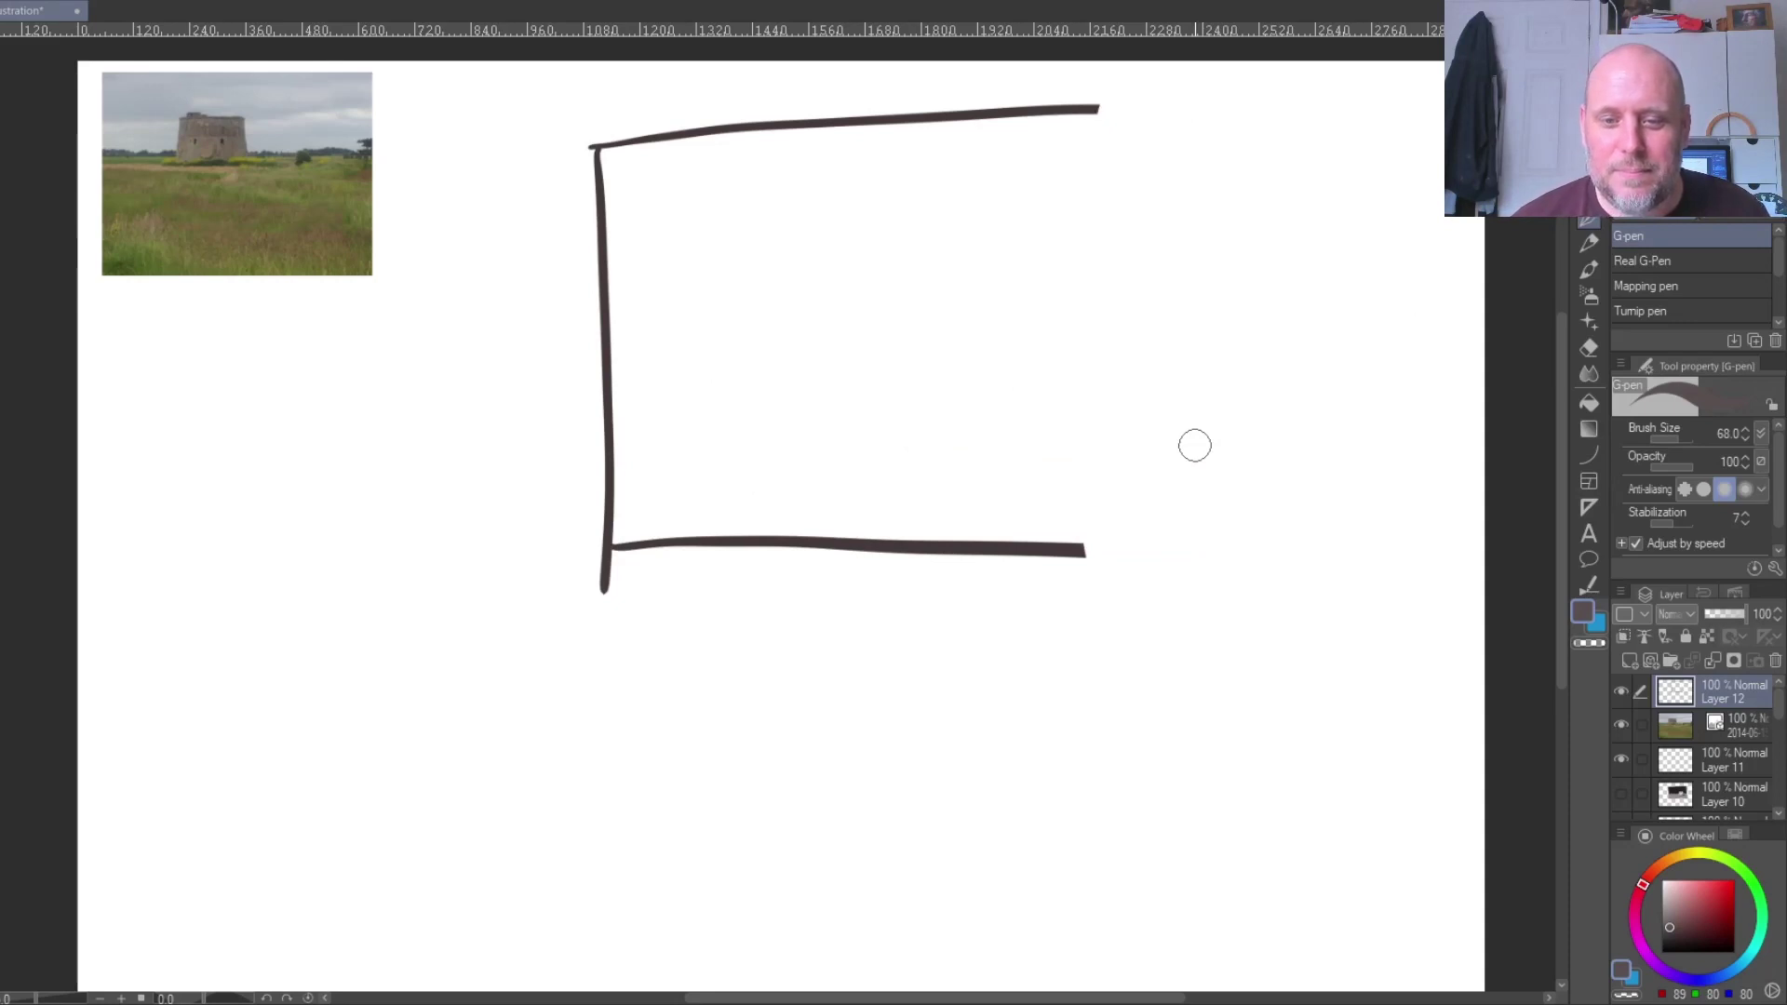
key("ctrl+y")
key("ctrl+y")
key("ctrl+z")
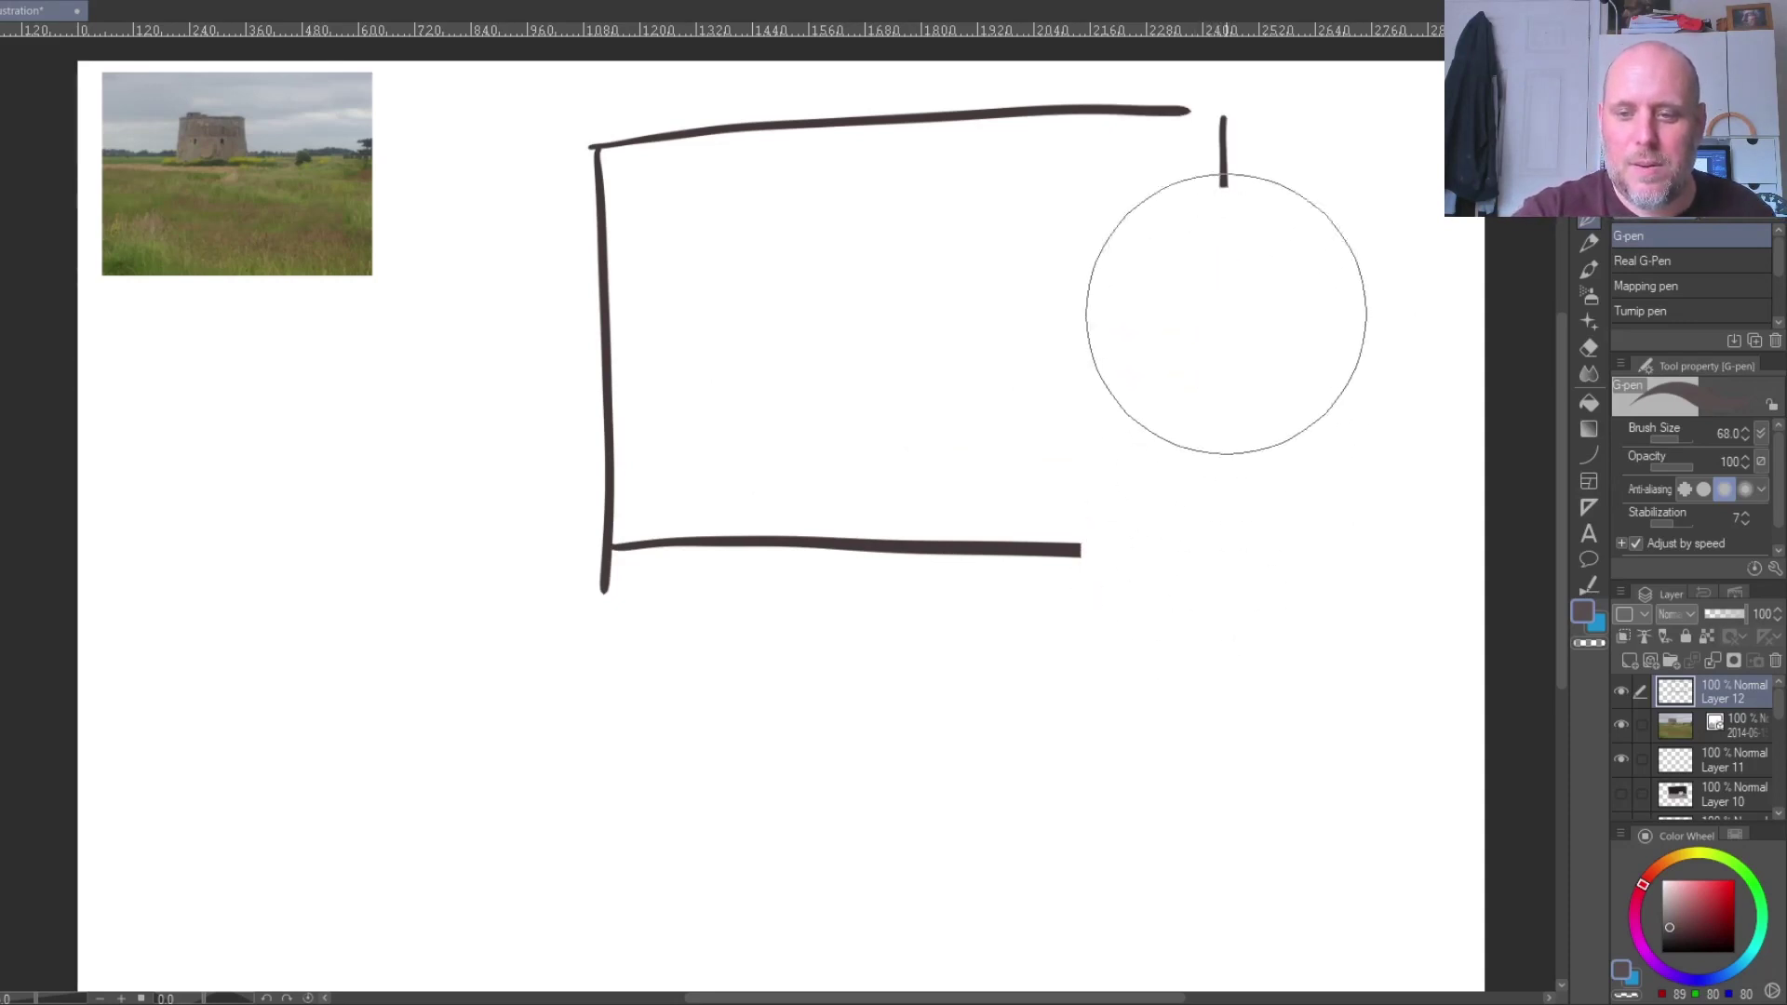
key("ctrl+z")
key("ctrl+z")
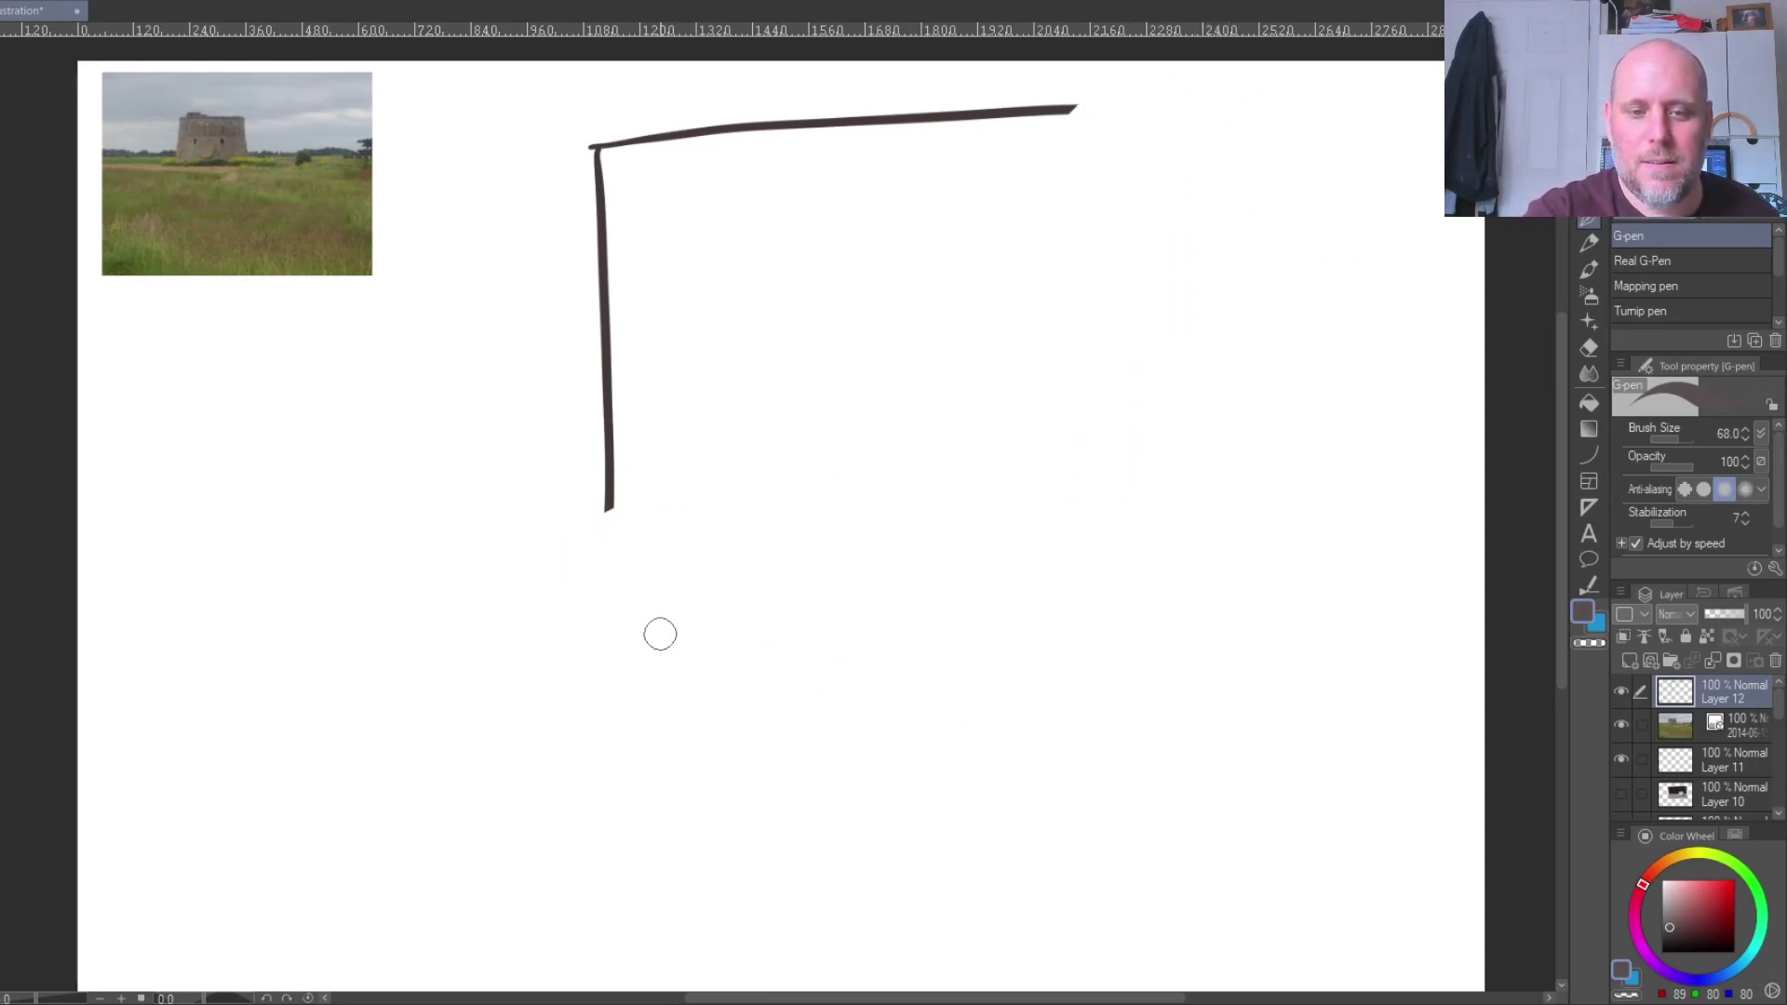
- Turn the frame into a tall portrait format by extending the left edge downward and adding bottom and right edges
mouse_move(594, 147)
left_mouse_down()
mouse_move(614, 291)
mouse_move(610, 738)
mouse_move(769, 762)
mouse_move(1127, 762)
left_mouse_up()
left_click_drag(1051, 111, 1057, 789)
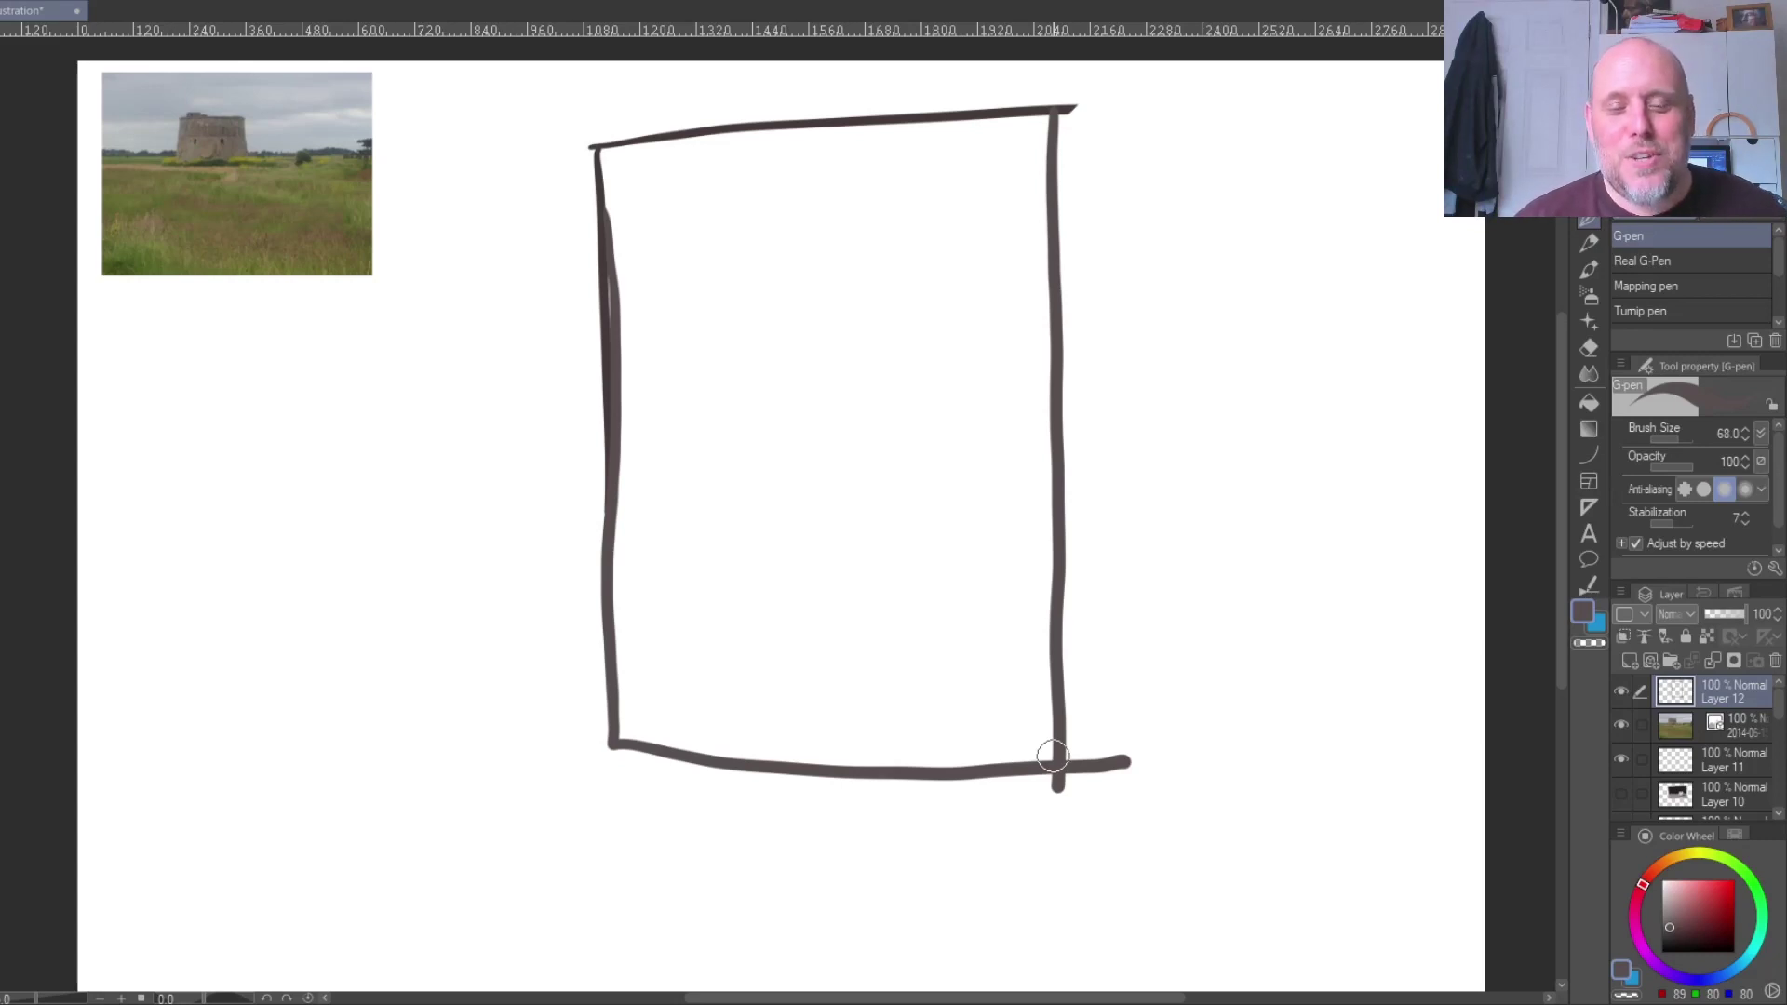
- Draw four vertical strokes across the inside of the portrait frame and undo them
left_click_drag(654, 180, 640, 501)
left_click_drag(720, 194, 723, 724)
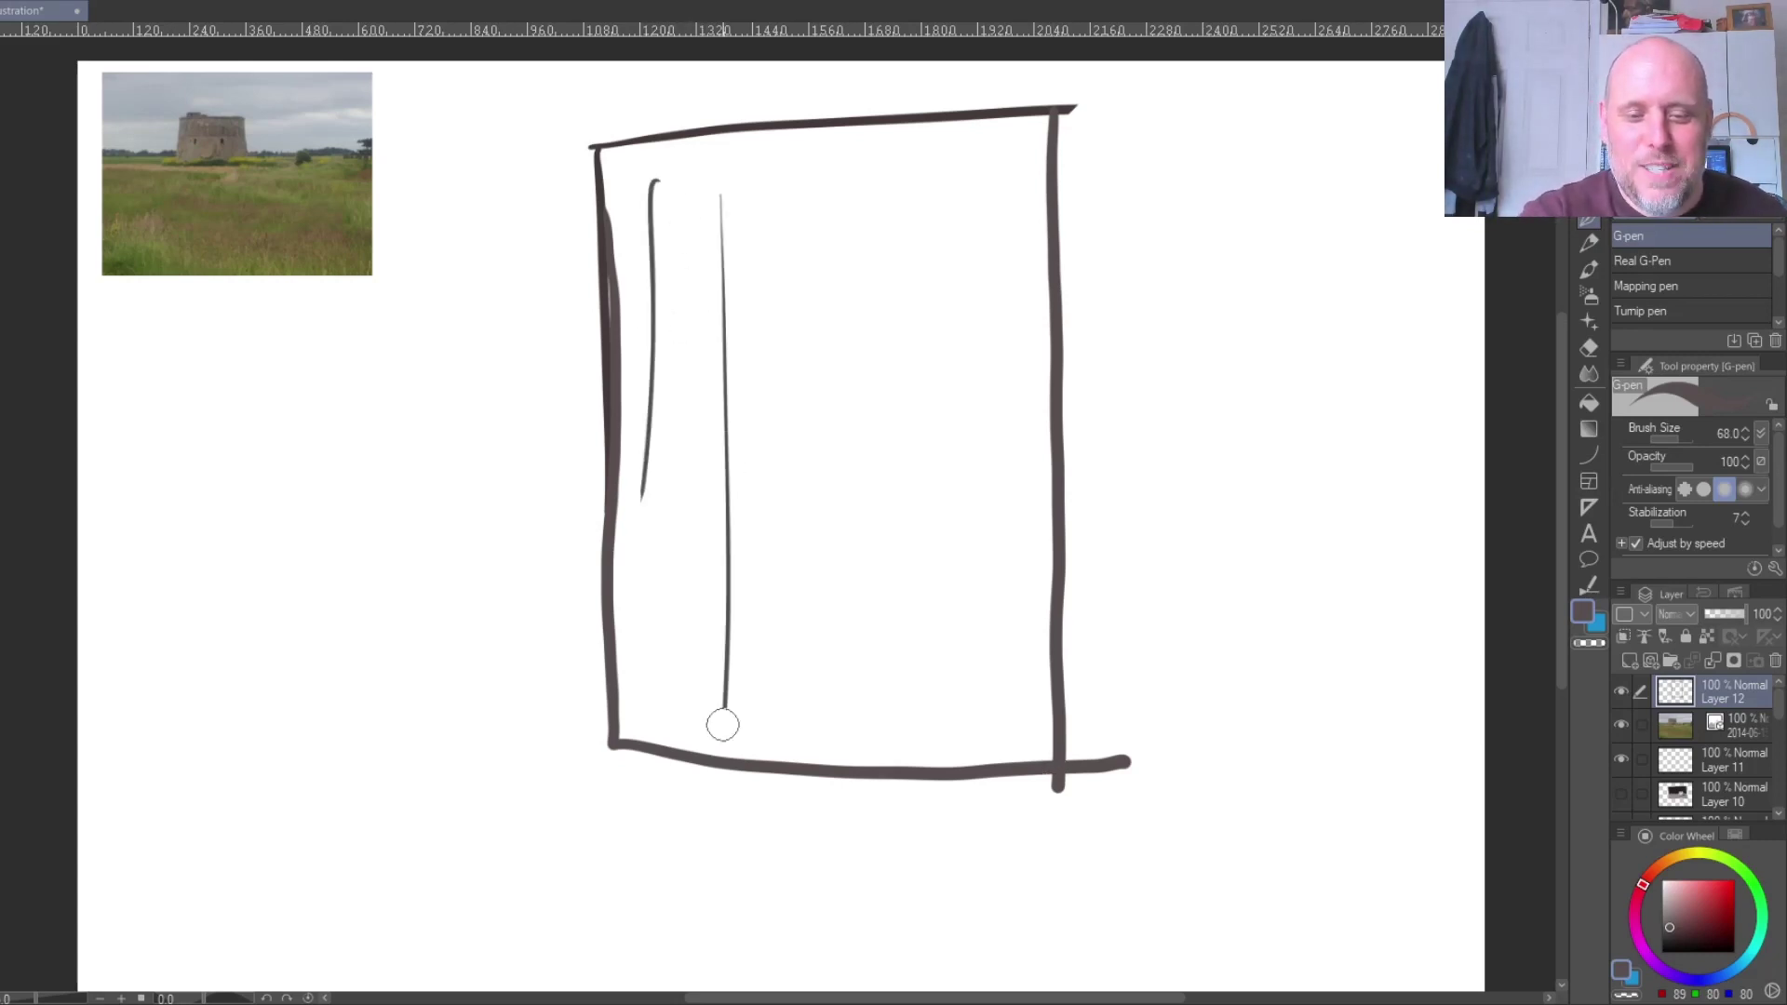
left_click_drag(867, 162, 864, 704)
left_click_drag(963, 180, 973, 648)
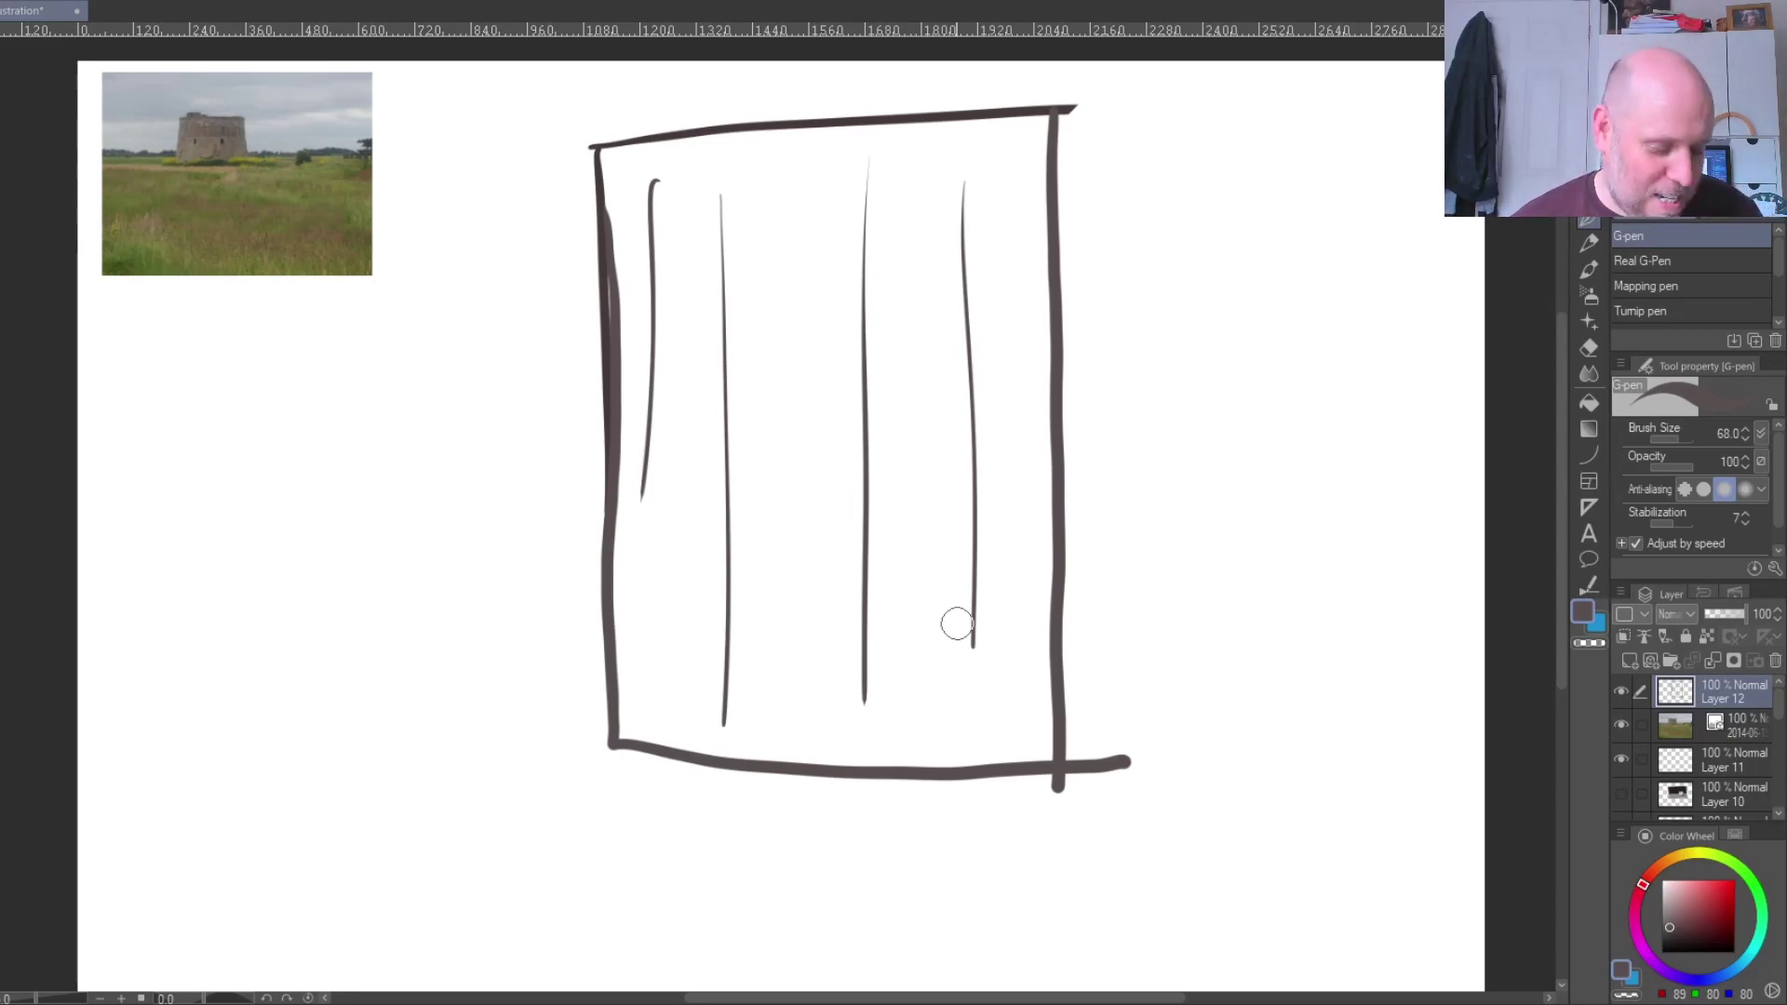
key("ctrl+z")
key("ctrl+z")
key("ctrl+z")
key("ctrl+z")
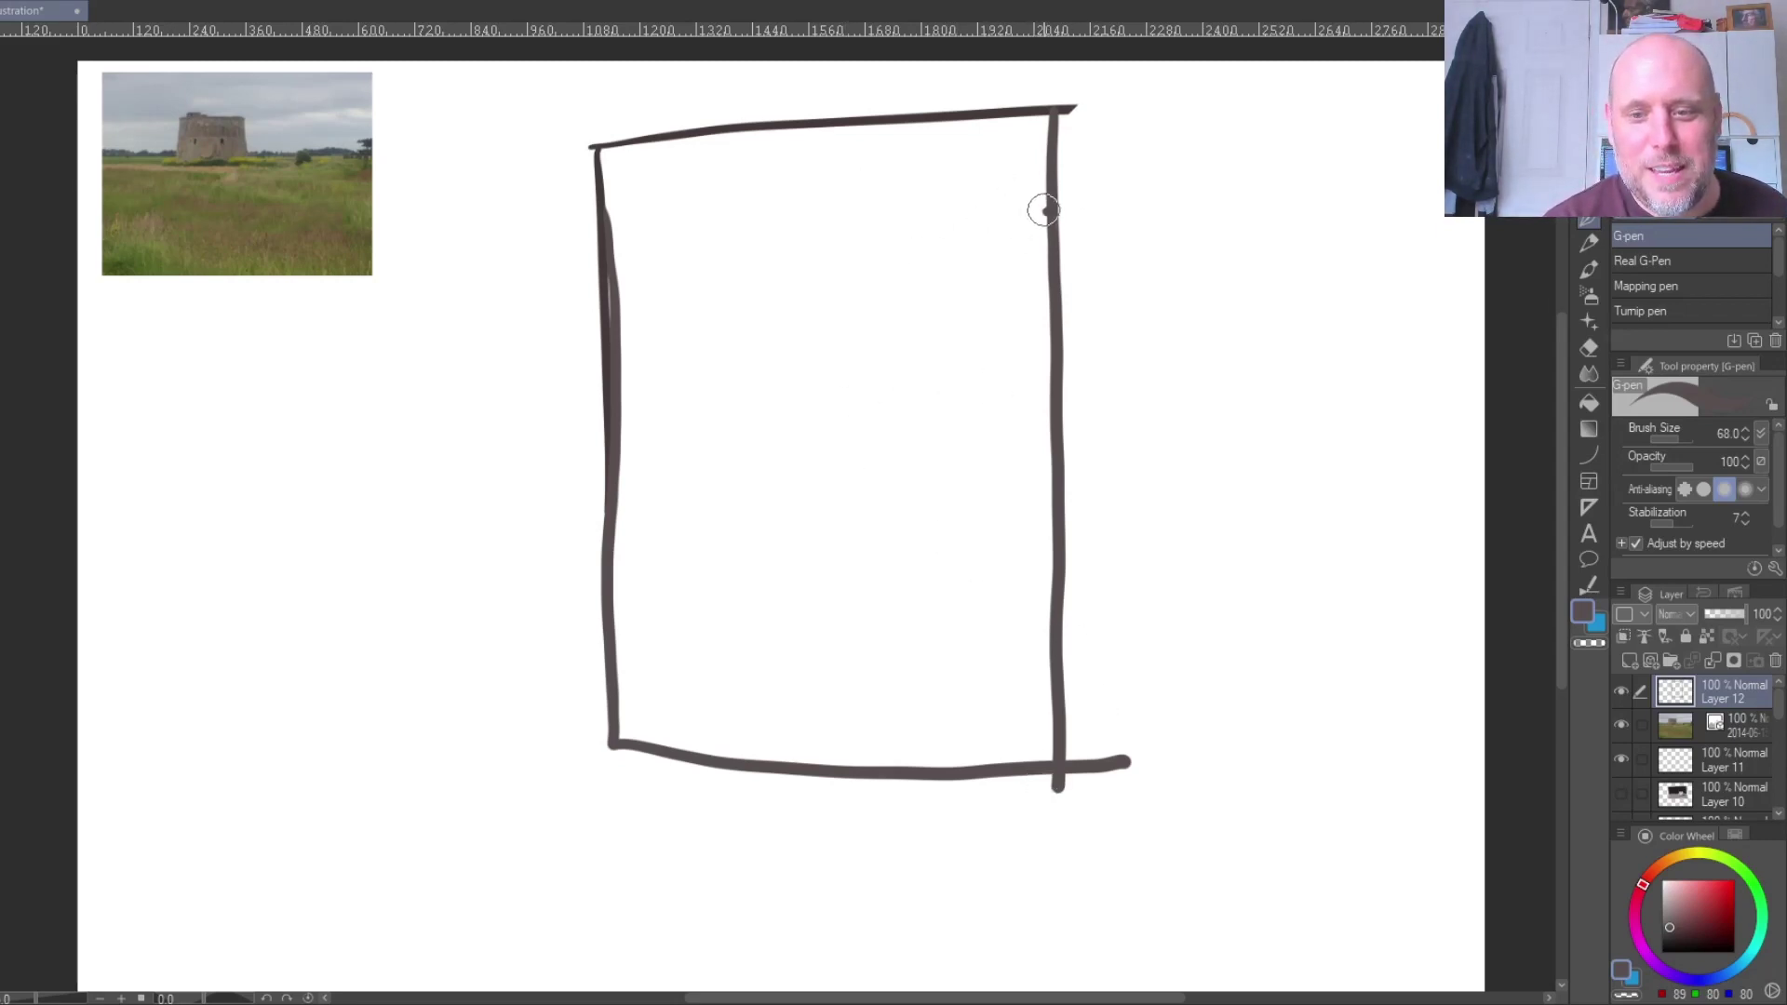
- Sketch a large tower cropped by the frame's right edge, with two small windows and a thickened curved base
mouse_move(1044, 210)
left_mouse_down()
mouse_move(852, 245)
mouse_move(1040, 229)
mouse_move(895, 208)
mouse_move(849, 256)
mouse_move(1002, 226)
mouse_move(931, 229)
mouse_move(961, 241)
mouse_move(992, 240)
mouse_move(863, 223)
mouse_move(1031, 214)
mouse_move(826, 231)
mouse_move(795, 555)
mouse_move(906, 597)
mouse_move(1040, 588)
mouse_move(949, 605)
left_mouse_up()
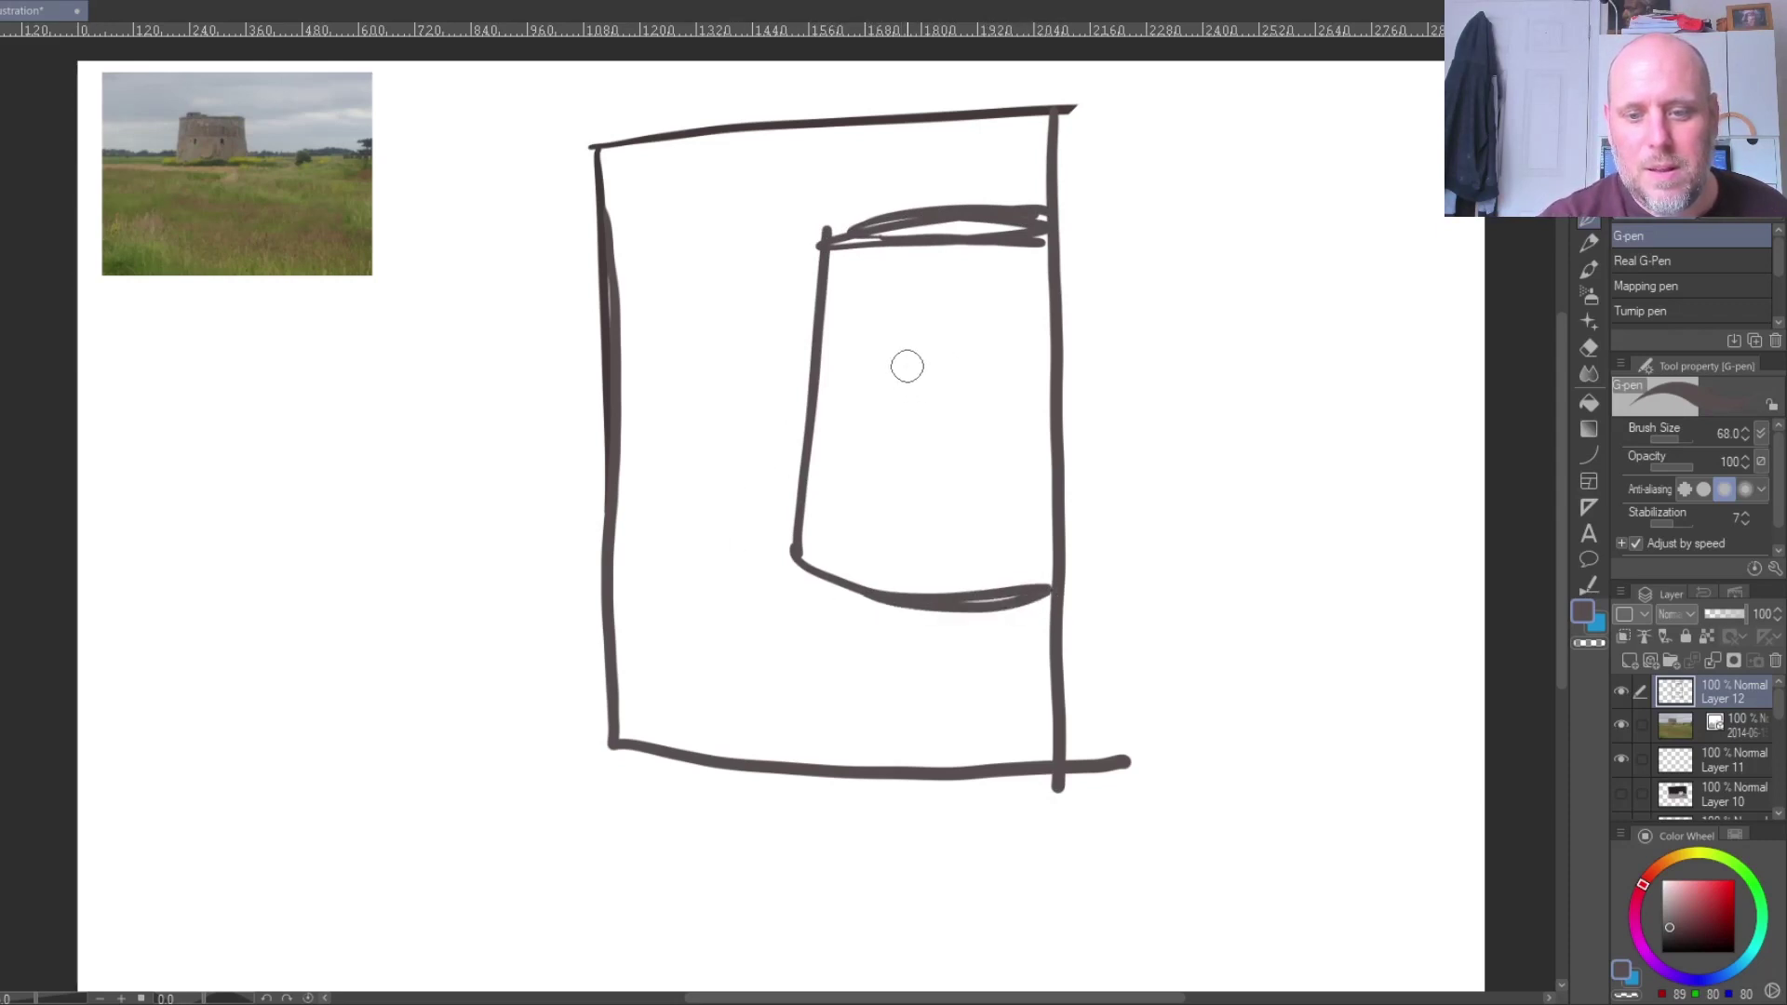
left_click_drag(907, 365, 895, 403)
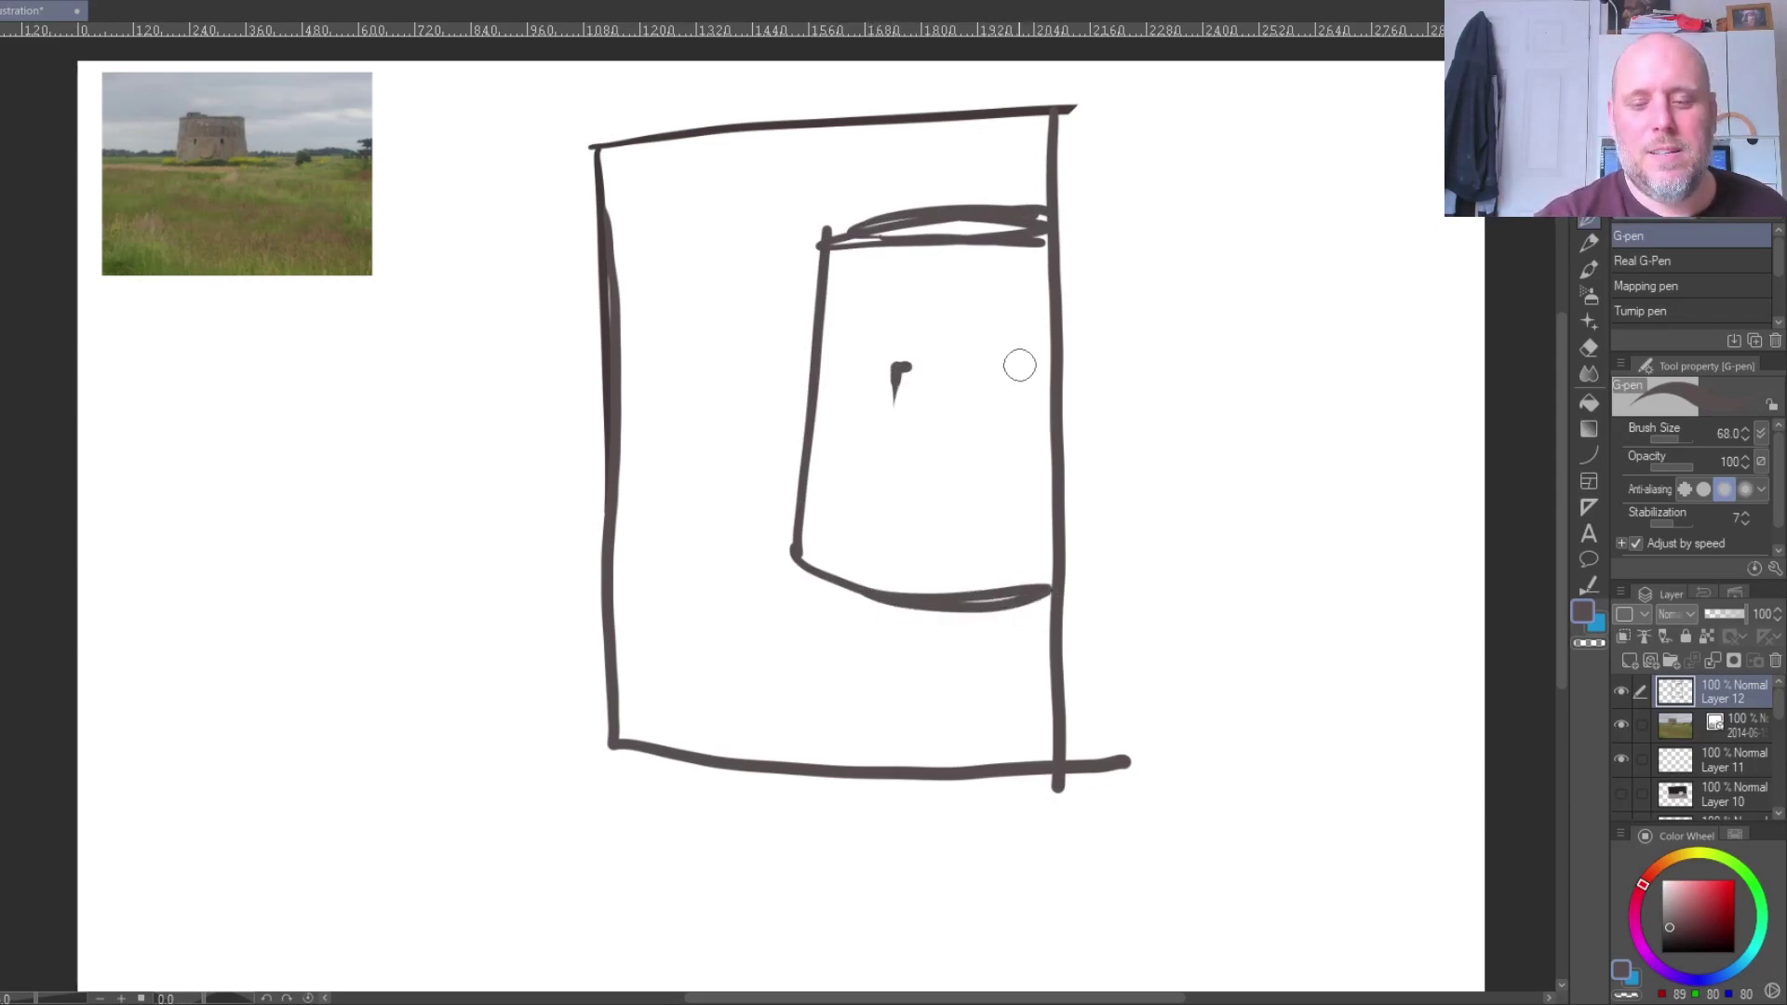
left_click_drag(1019, 365, 1015, 402)
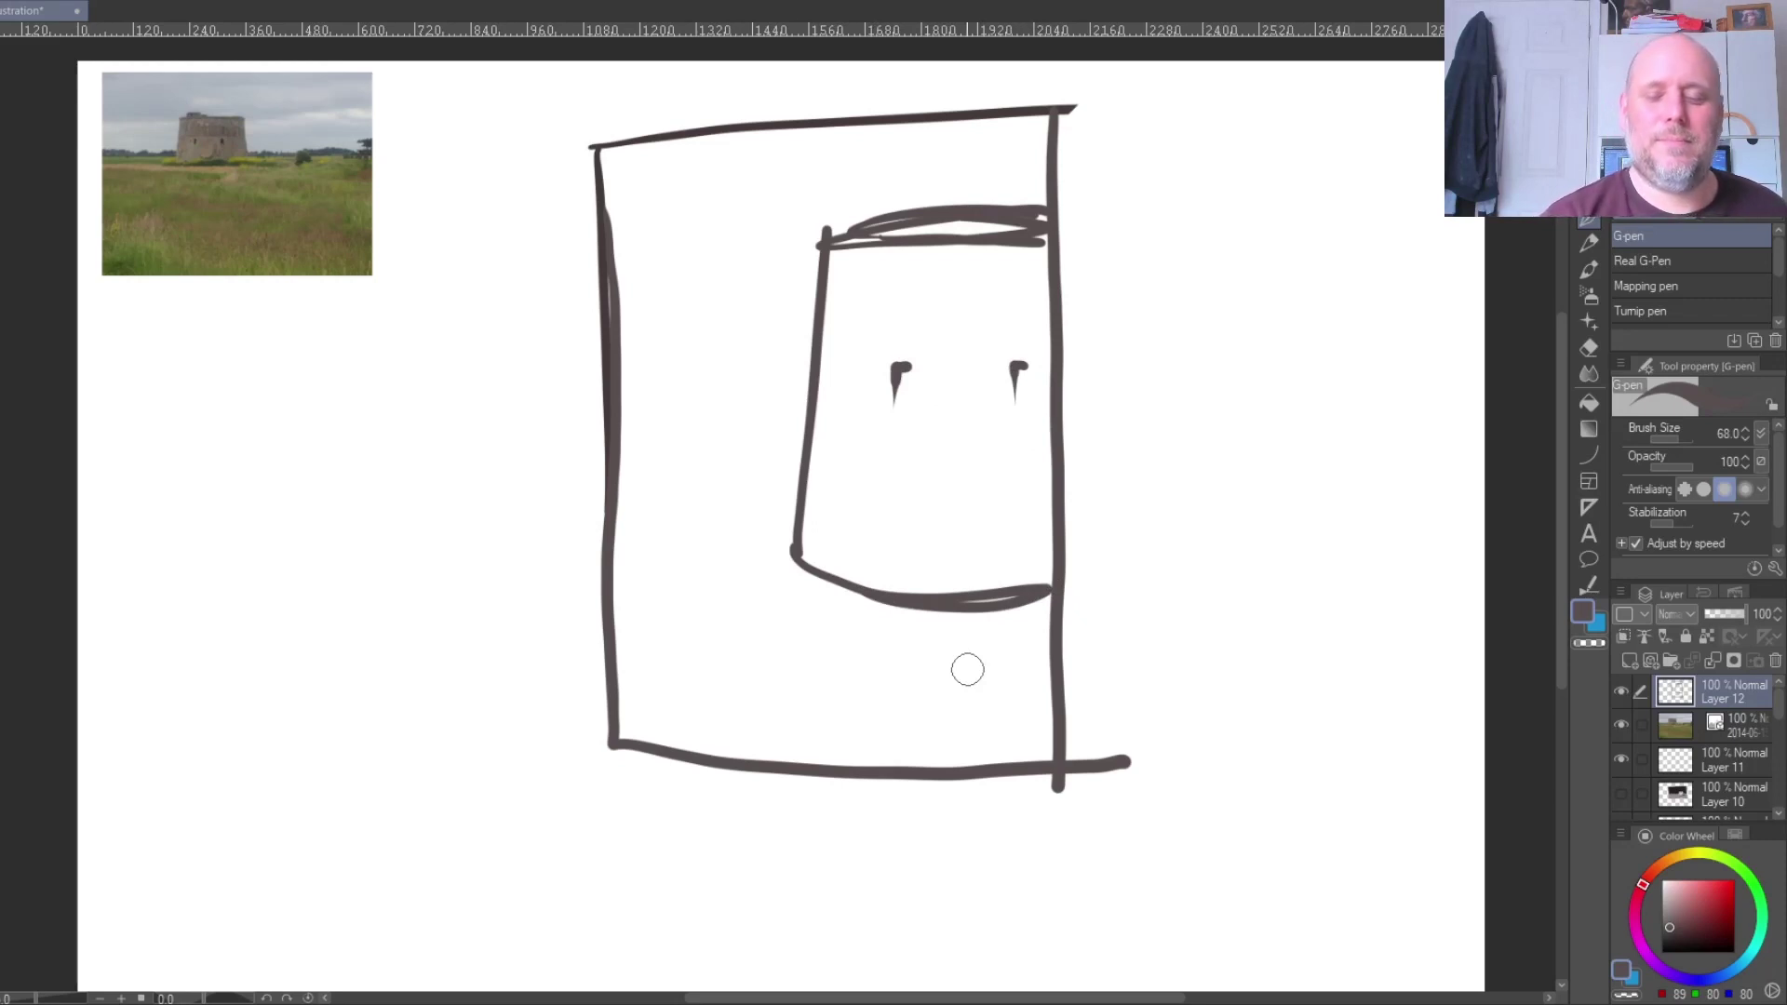
left_click_drag(791, 549, 963, 586)
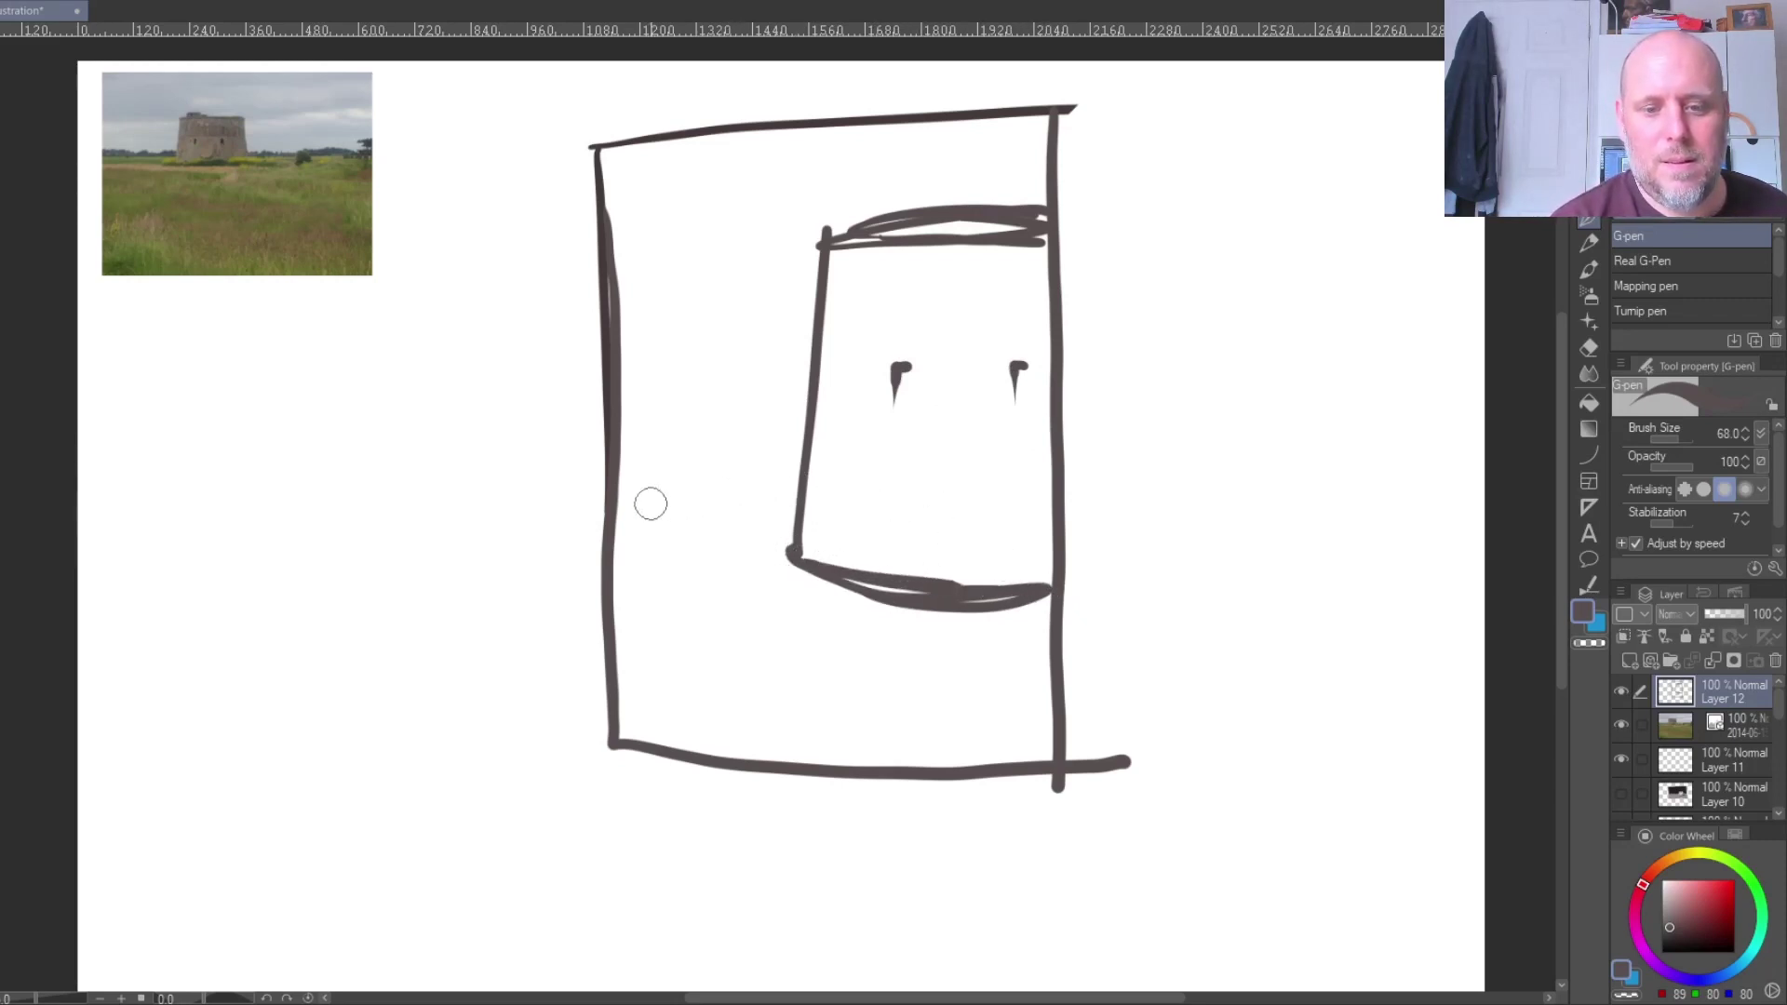
- Draw a horizon with rounded bushes left of the tower and a small raised block on the tower's top
mouse_move(650, 504)
left_mouse_down()
mouse_move(803, 496)
mouse_move(602, 500)
mouse_move(772, 496)
mouse_move(788, 447)
mouse_move(779, 472)
mouse_move(797, 478)
mouse_move(649, 474)
mouse_move(615, 482)
mouse_move(610, 506)
mouse_move(800, 498)
left_mouse_up()
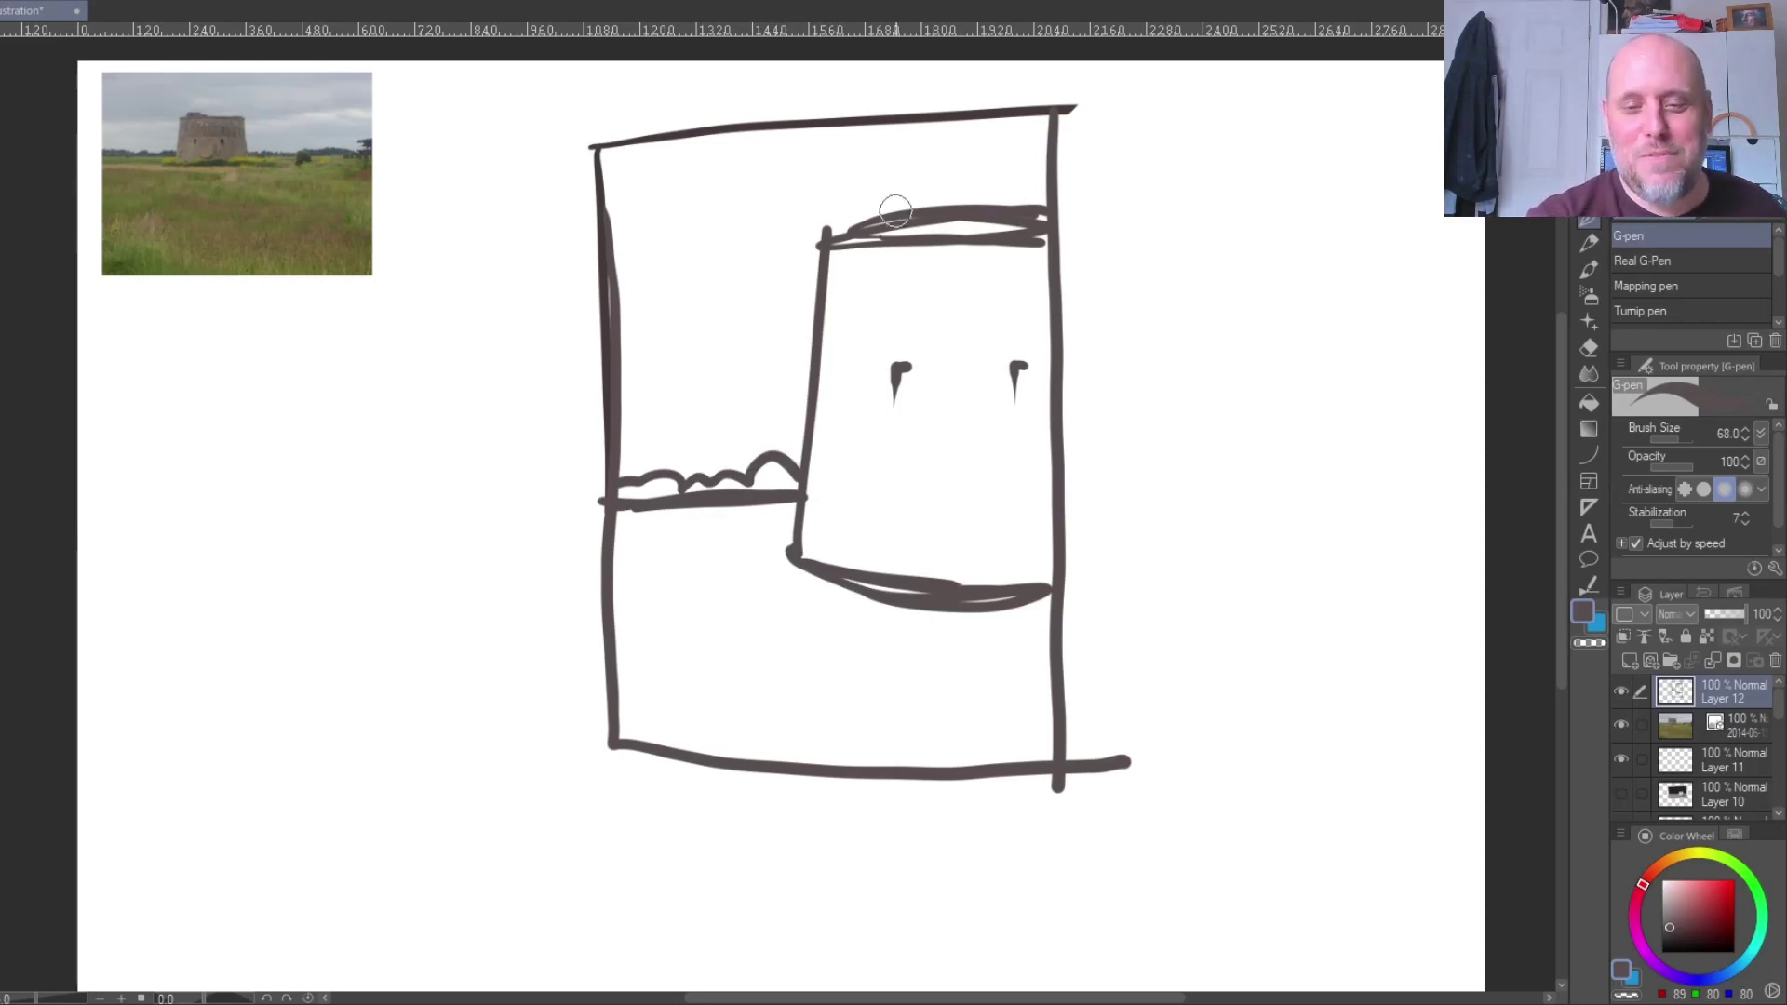
left_click_drag(906, 202, 934, 198)
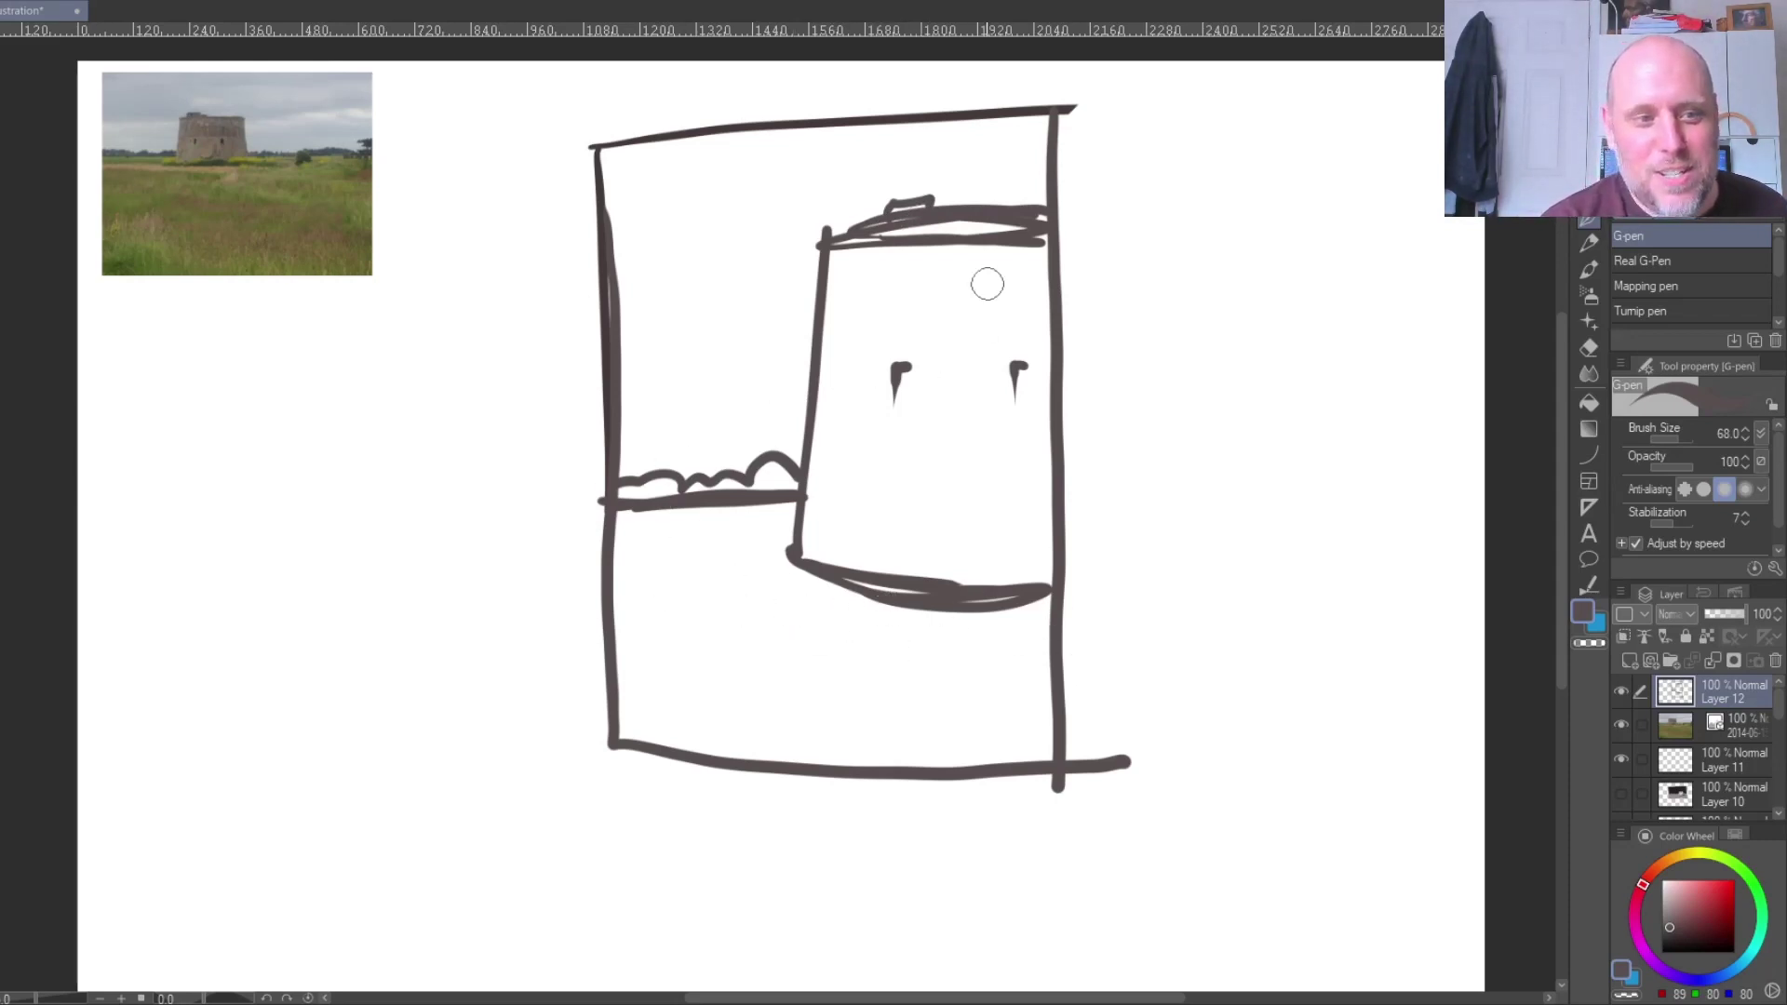
- Add two light cloud lines in the sky and short, loose grass strokes across the foreground field
mouse_move(972, 138)
left_mouse_down()
mouse_move(621, 279)
mouse_move(788, 339)
left_mouse_up()
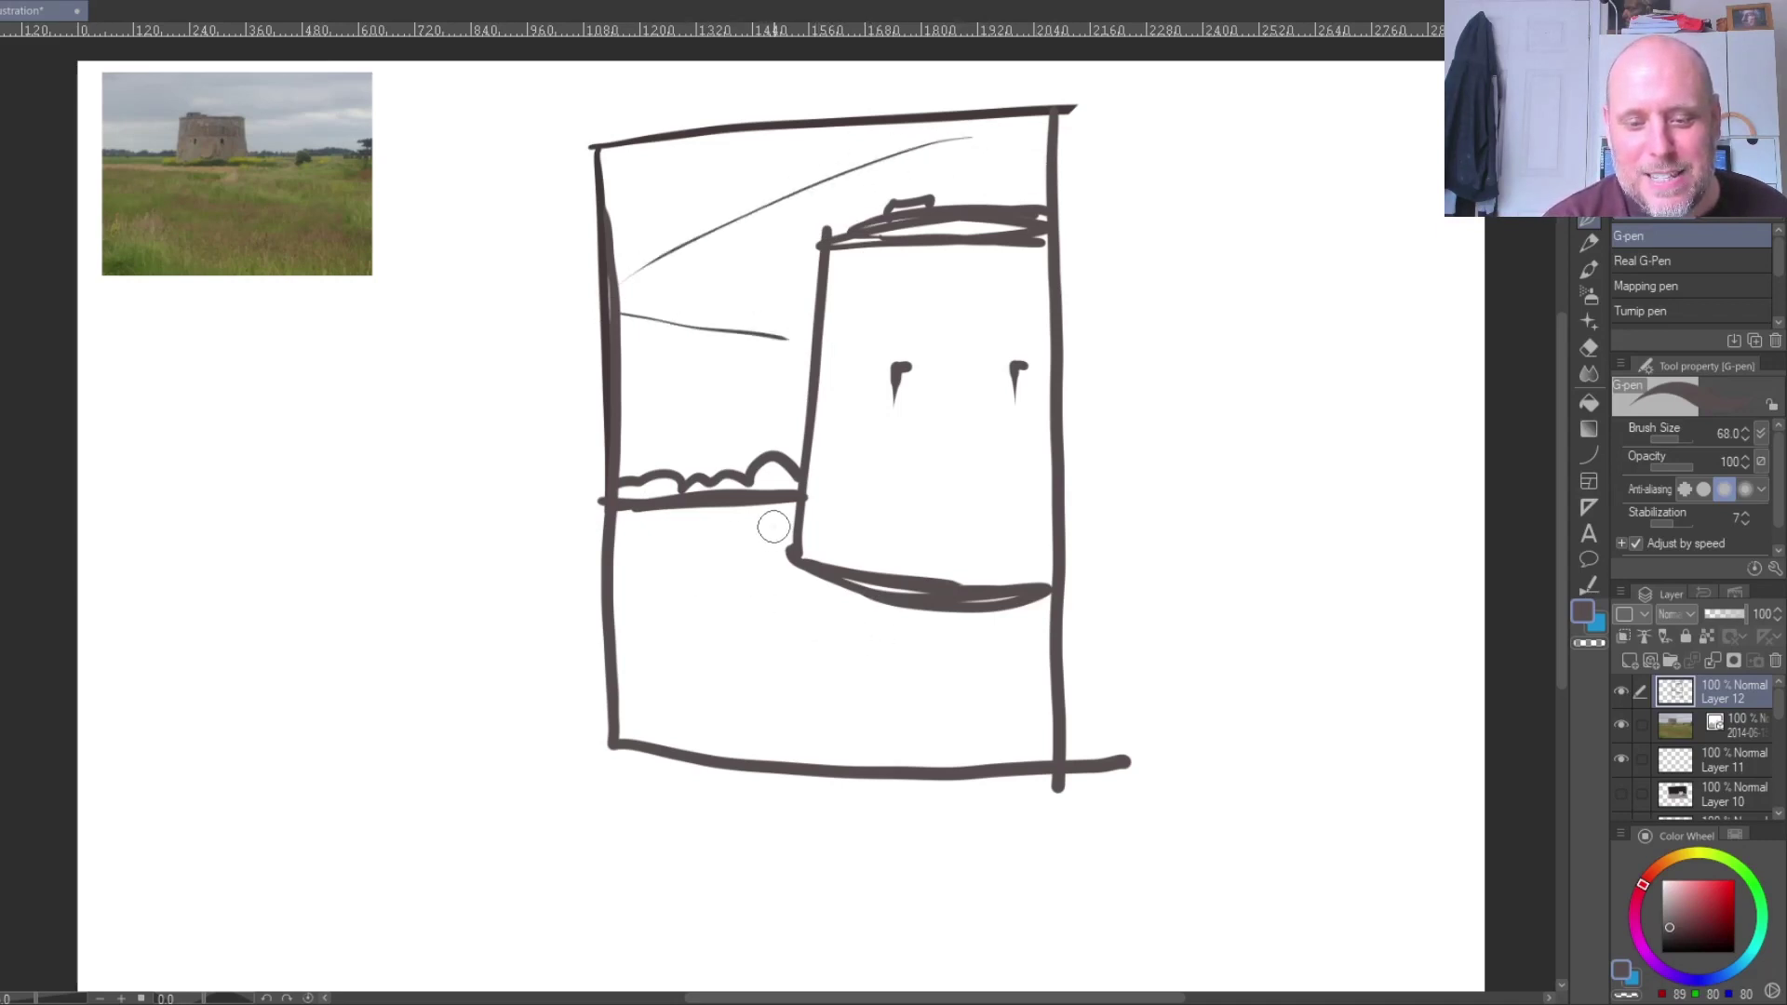
left_click_drag(774, 527, 649, 538)
left_click_drag(659, 561, 725, 568)
left_click_drag(1003, 630, 984, 655)
left_click_drag(882, 674, 619, 714)
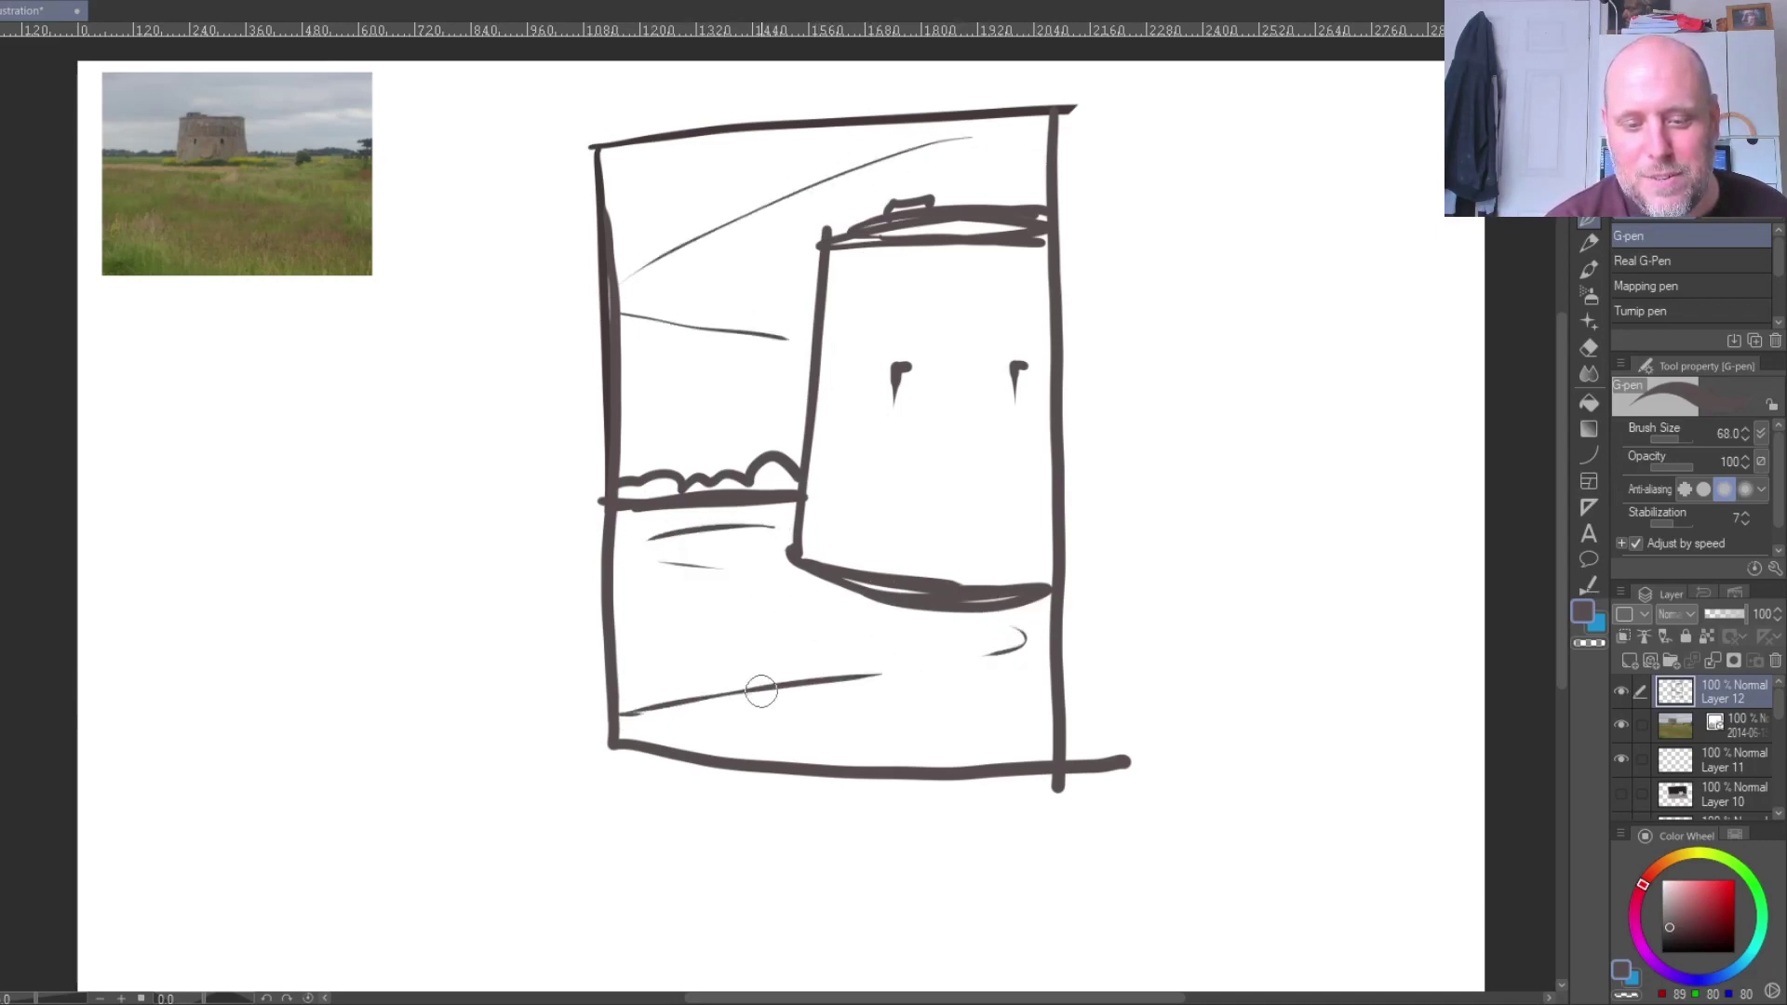
left_click_drag(666, 653, 642, 655)
left_click_drag(771, 632, 716, 638)
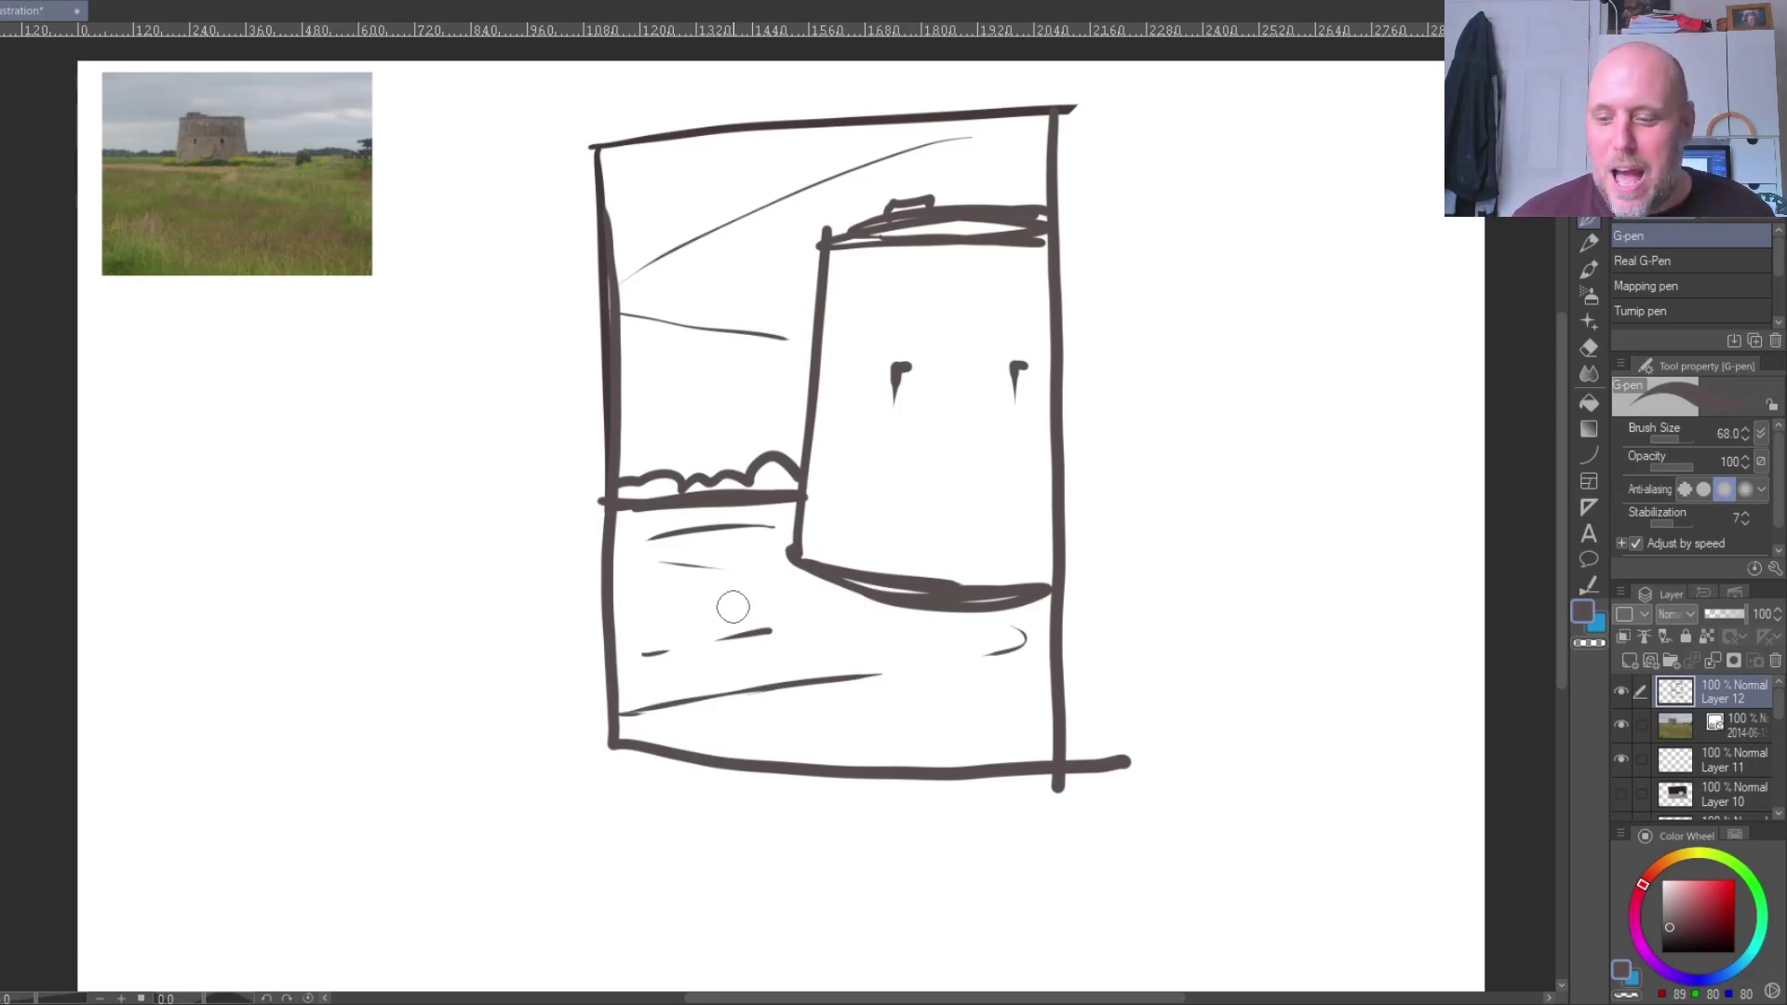
- Clear the portrait thumbnail from the canvas and draw a new wide landscape frame with a reinforced top edge
mouse_move(1076, 750)
left_mouse_down()
mouse_move(1044, 221)
mouse_move(725, 214)
mouse_move(658, 287)
mouse_move(681, 646)
mouse_move(817, 419)
mouse_move(874, 564)
mouse_move(863, 752)
mouse_move(961, 739)
left_mouse_up()
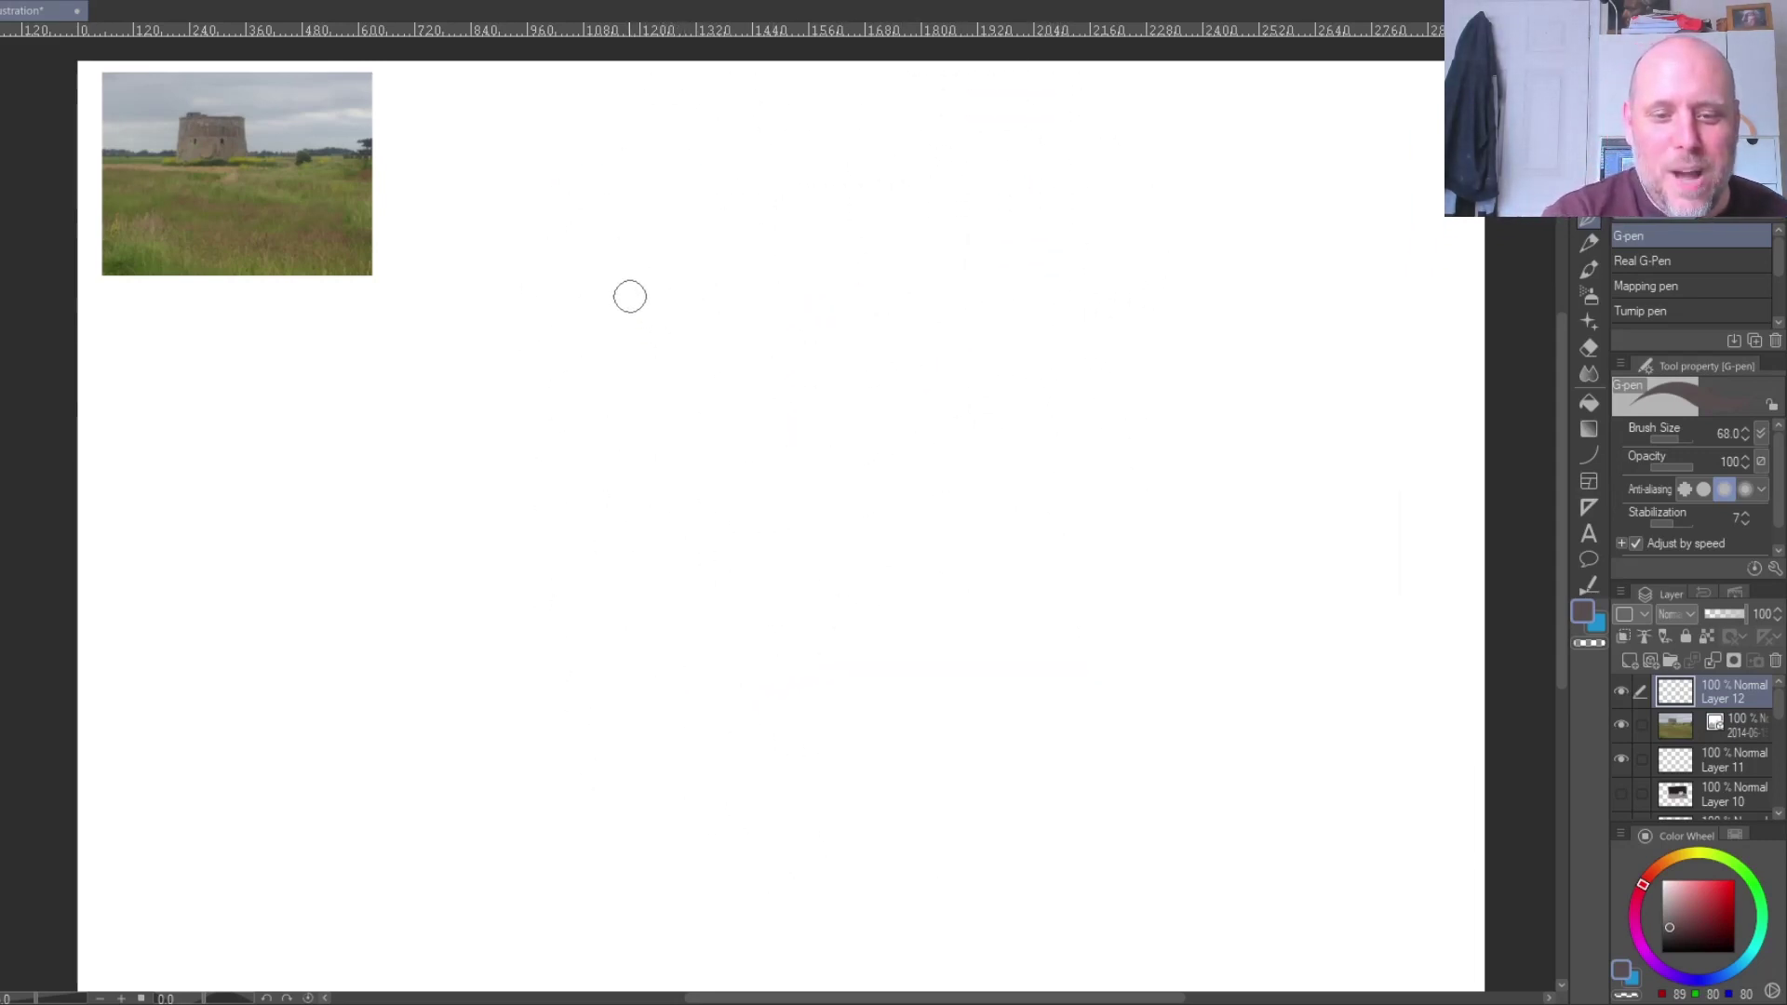
left_click_drag(607, 212, 612, 587)
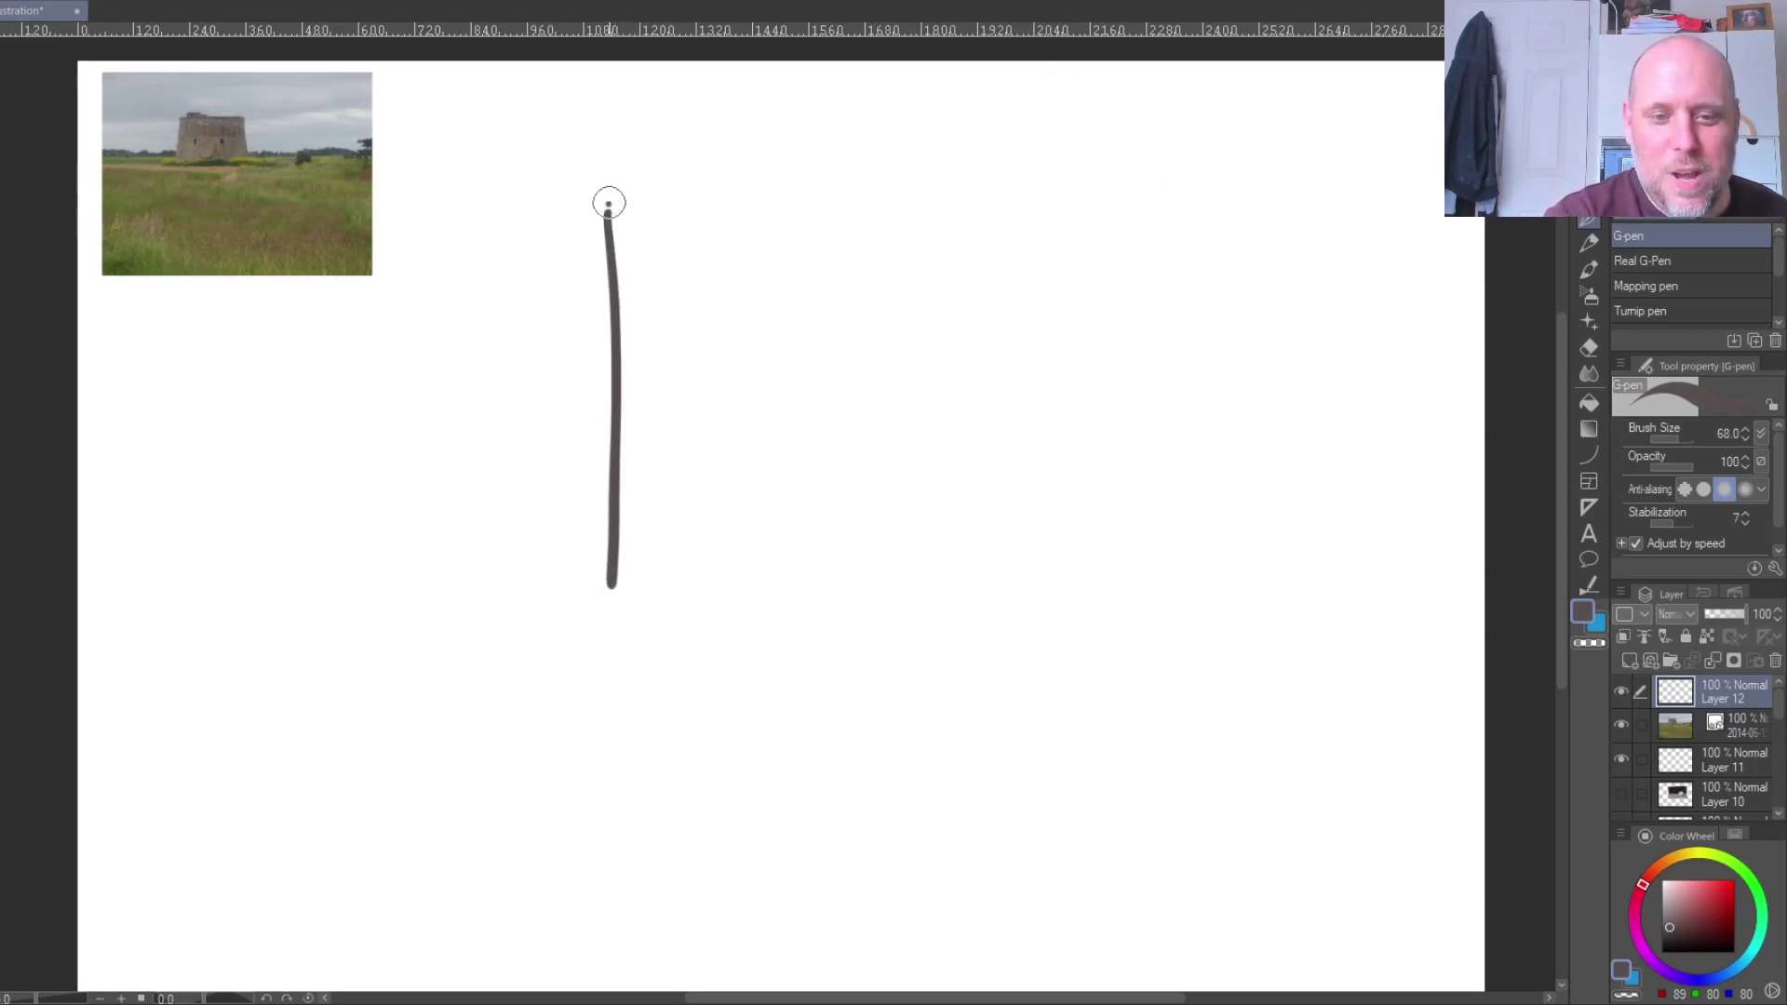
left_click_drag(609, 203, 1308, 209)
mouse_move(800, 208)
left_mouse_down()
mouse_move(1220, 183)
mouse_move(1332, 327)
mouse_move(1343, 547)
left_mouse_up()
mouse_move(598, 581)
left_mouse_down()
mouse_move(1362, 595)
mouse_move(1321, 212)
left_mouse_up()
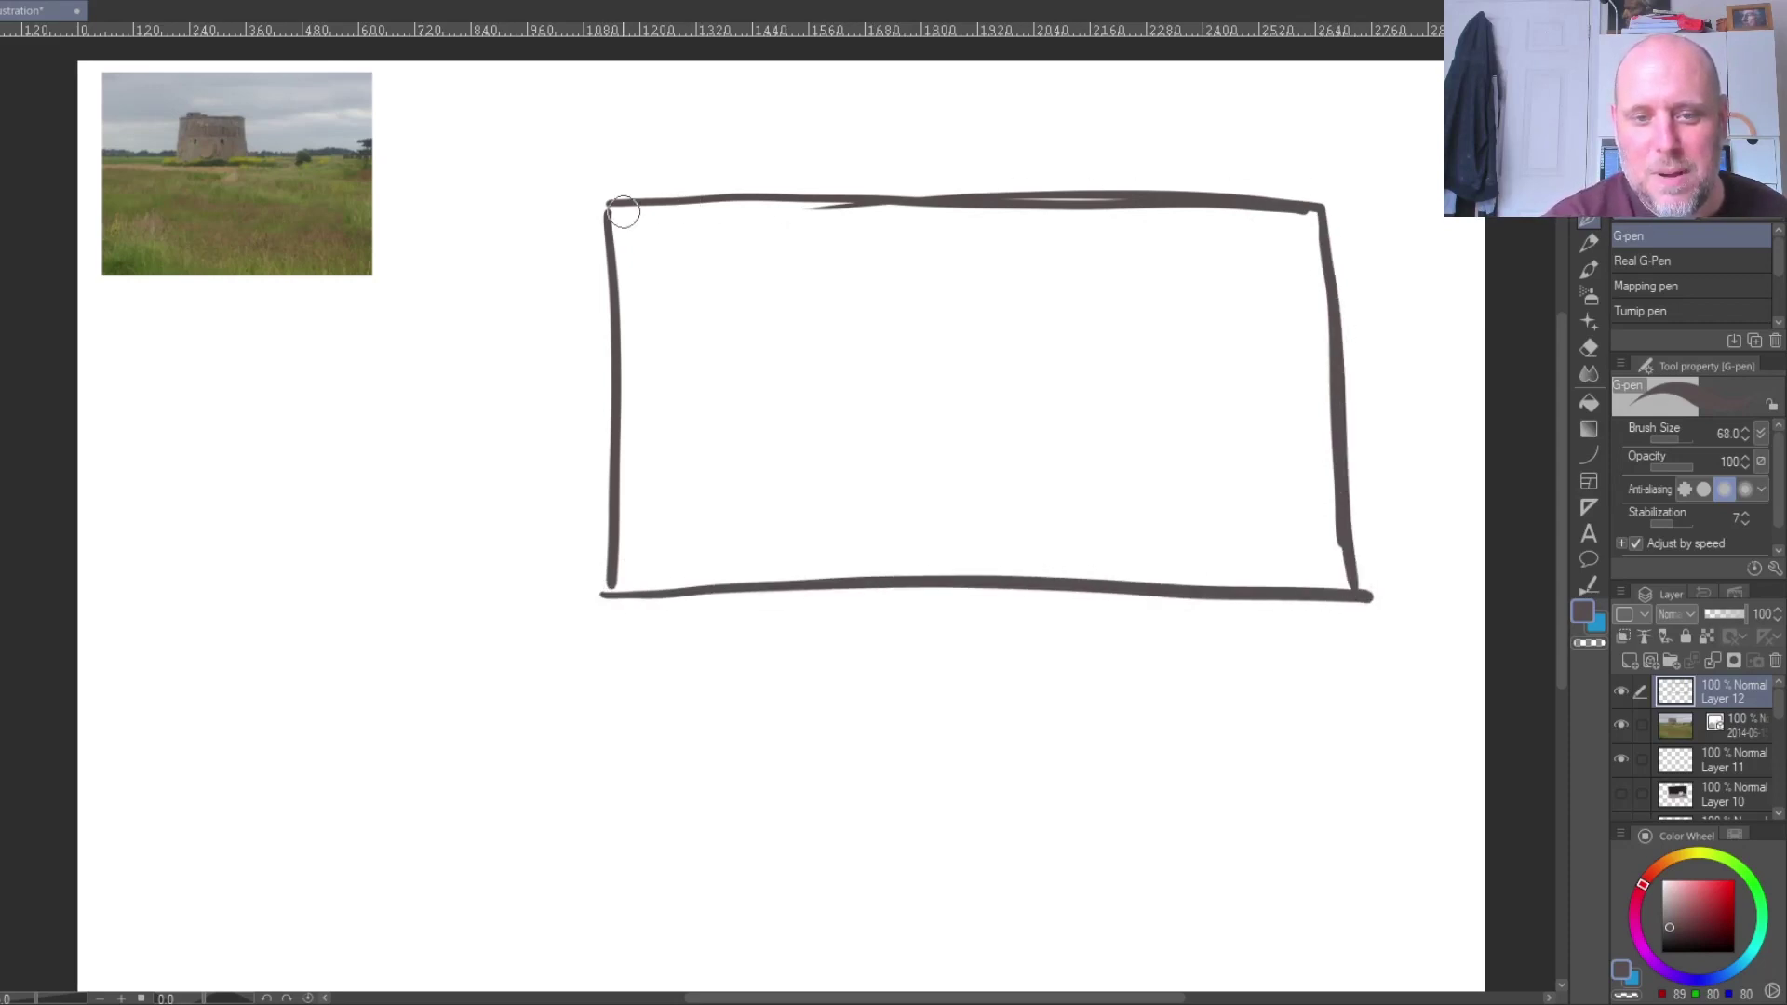
left_click_drag(623, 212, 1170, 193)
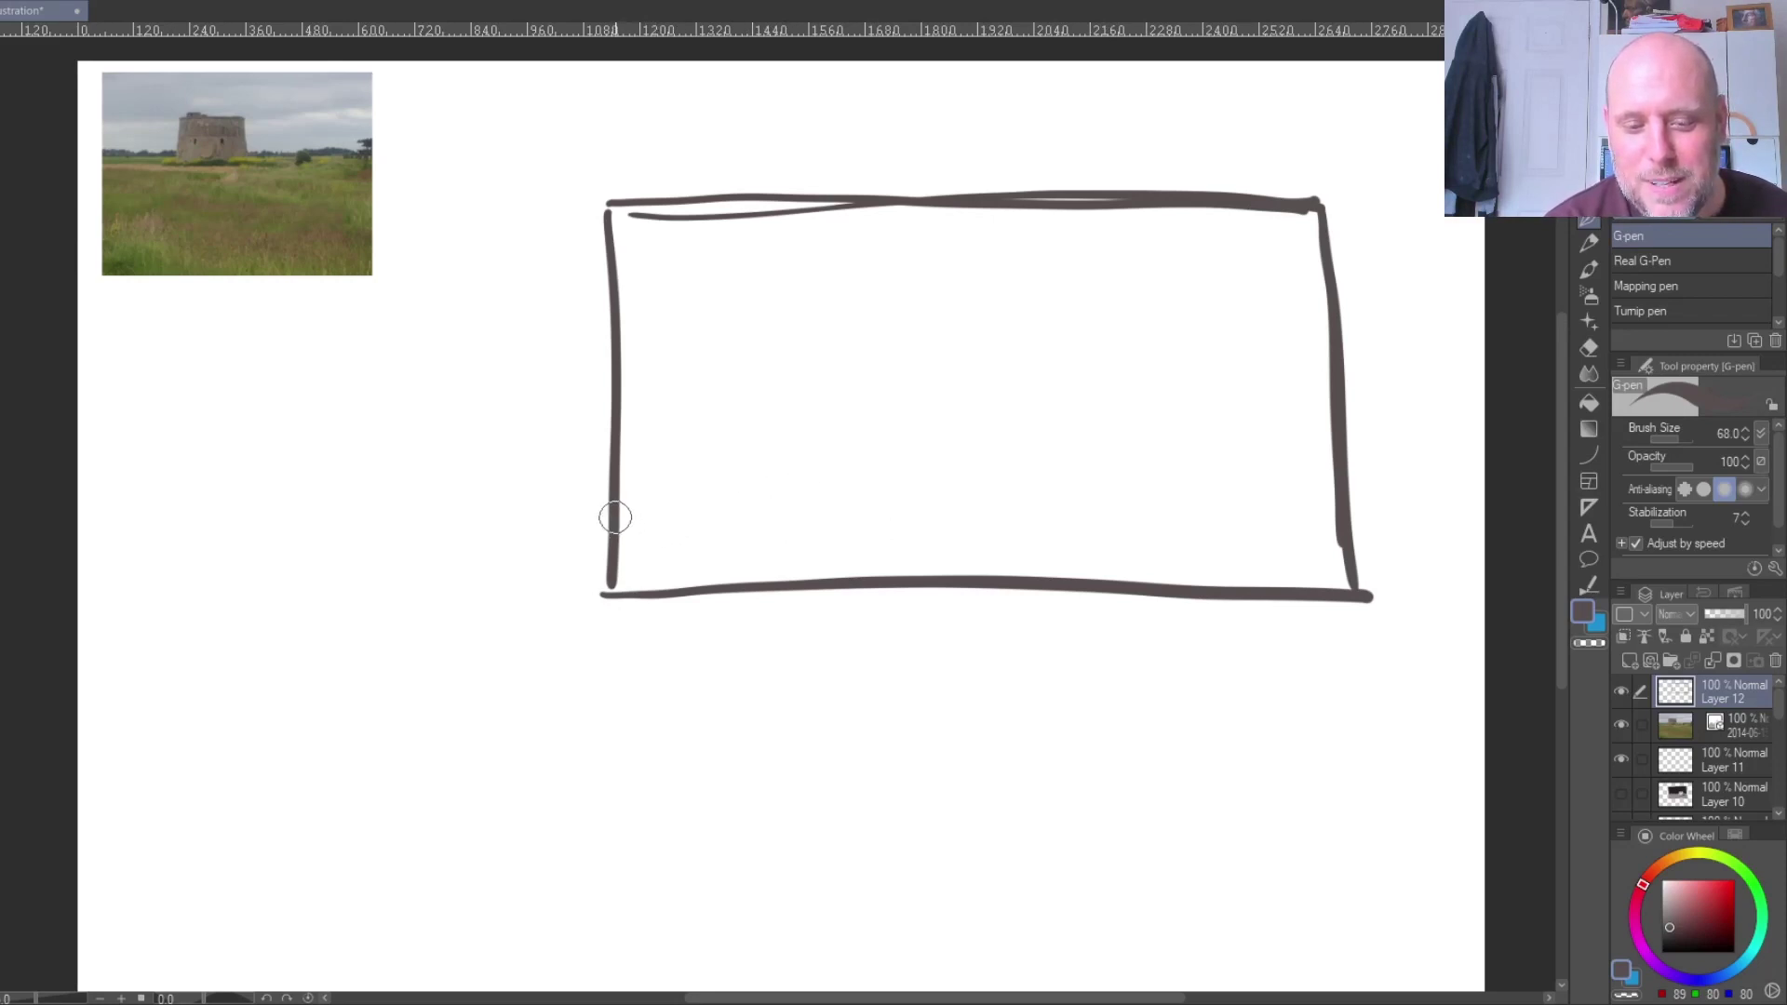
- Draw a low horizon line across the wide frame and a tiny tower with two windows left of centre on it
mouse_move(653, 506)
left_mouse_down()
mouse_move(1047, 486)
mouse_move(1313, 507)
mouse_move(828, 494)
mouse_move(618, 522)
mouse_move(1153, 500)
left_mouse_up()
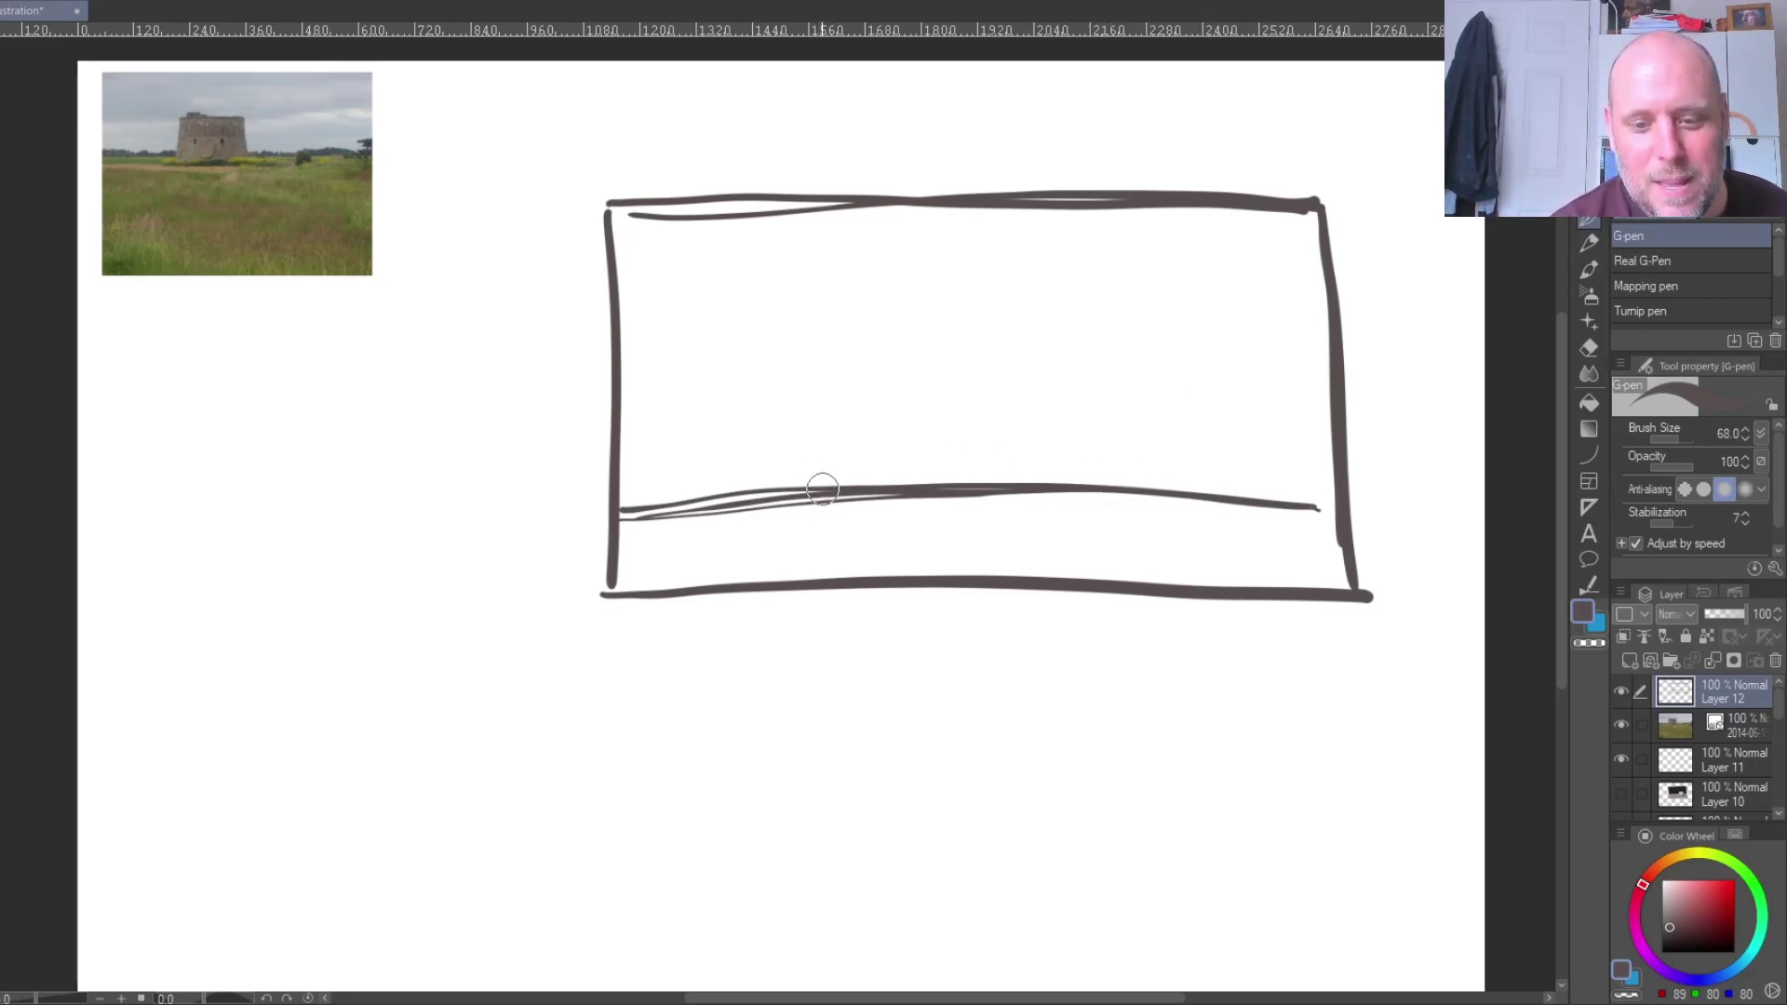
mouse_move(823, 488)
left_mouse_down()
mouse_move(859, 465)
mouse_move(864, 496)
left_mouse_up()
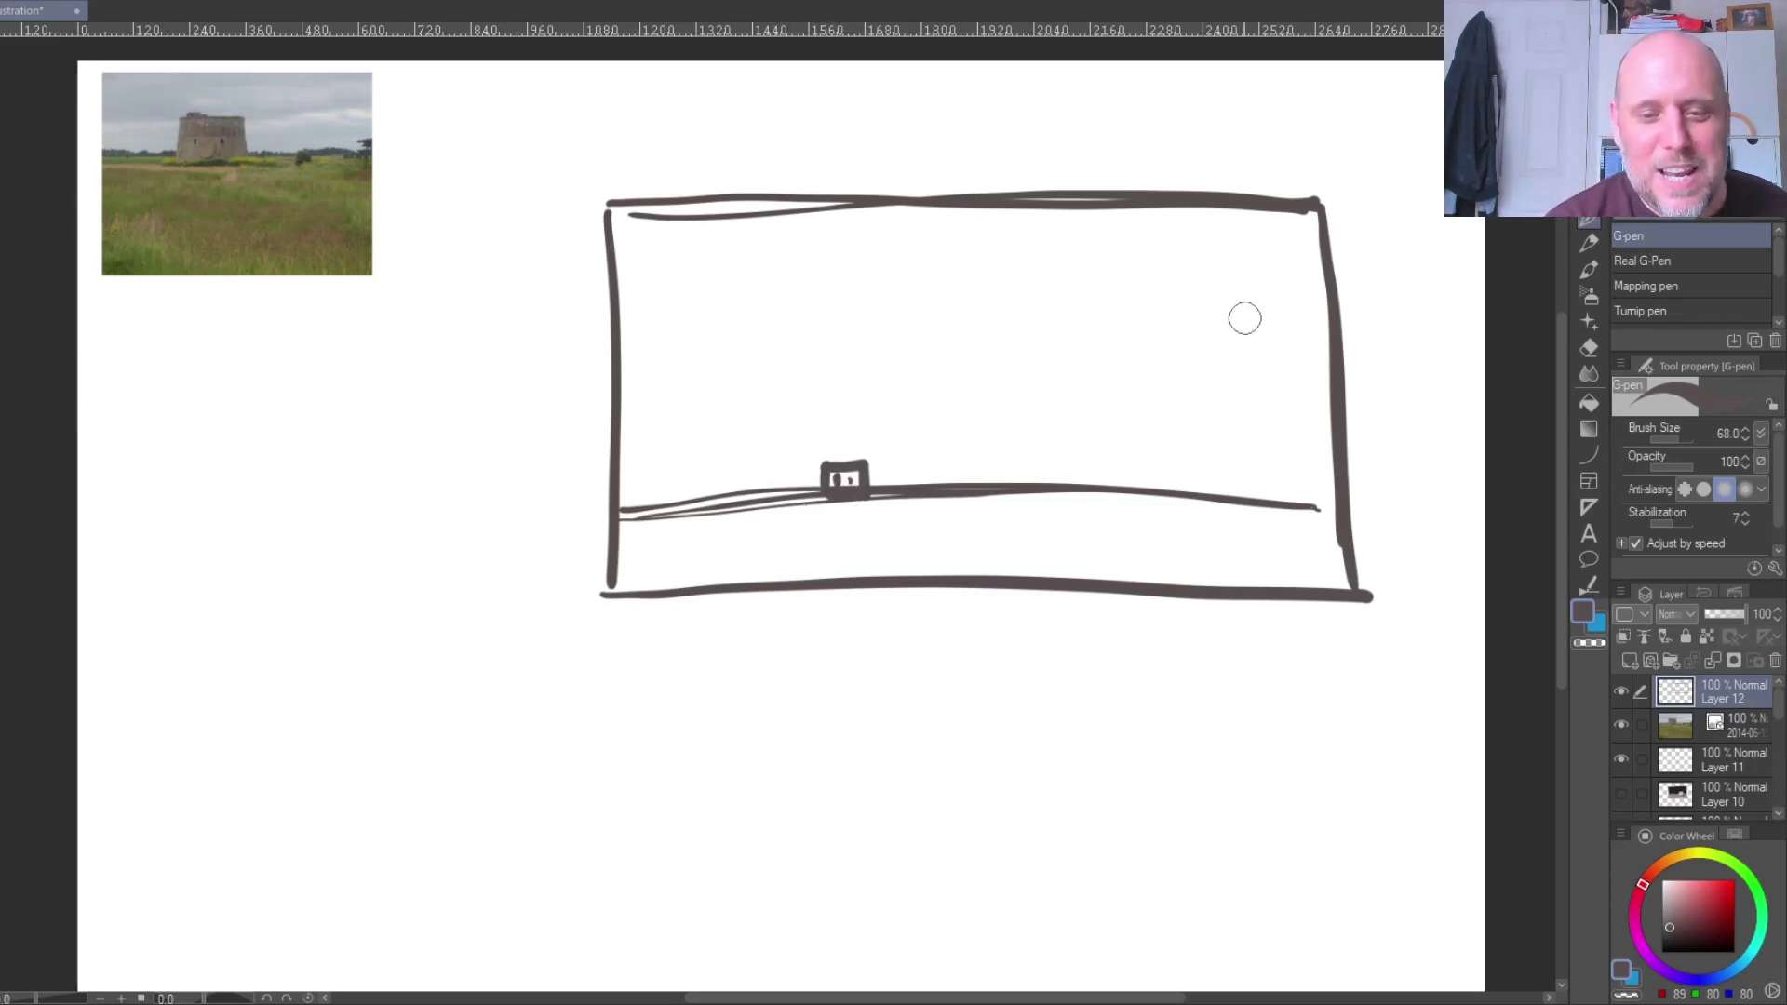
- Draw thin, slanting cloud lines across the wide thumbnail's sky, with flatter lines close above the horizon
left_click_drag(1298, 305, 1210, 319)
mouse_move(996, 366)
left_mouse_down()
mouse_move(624, 409)
mouse_move(893, 411)
left_mouse_up()
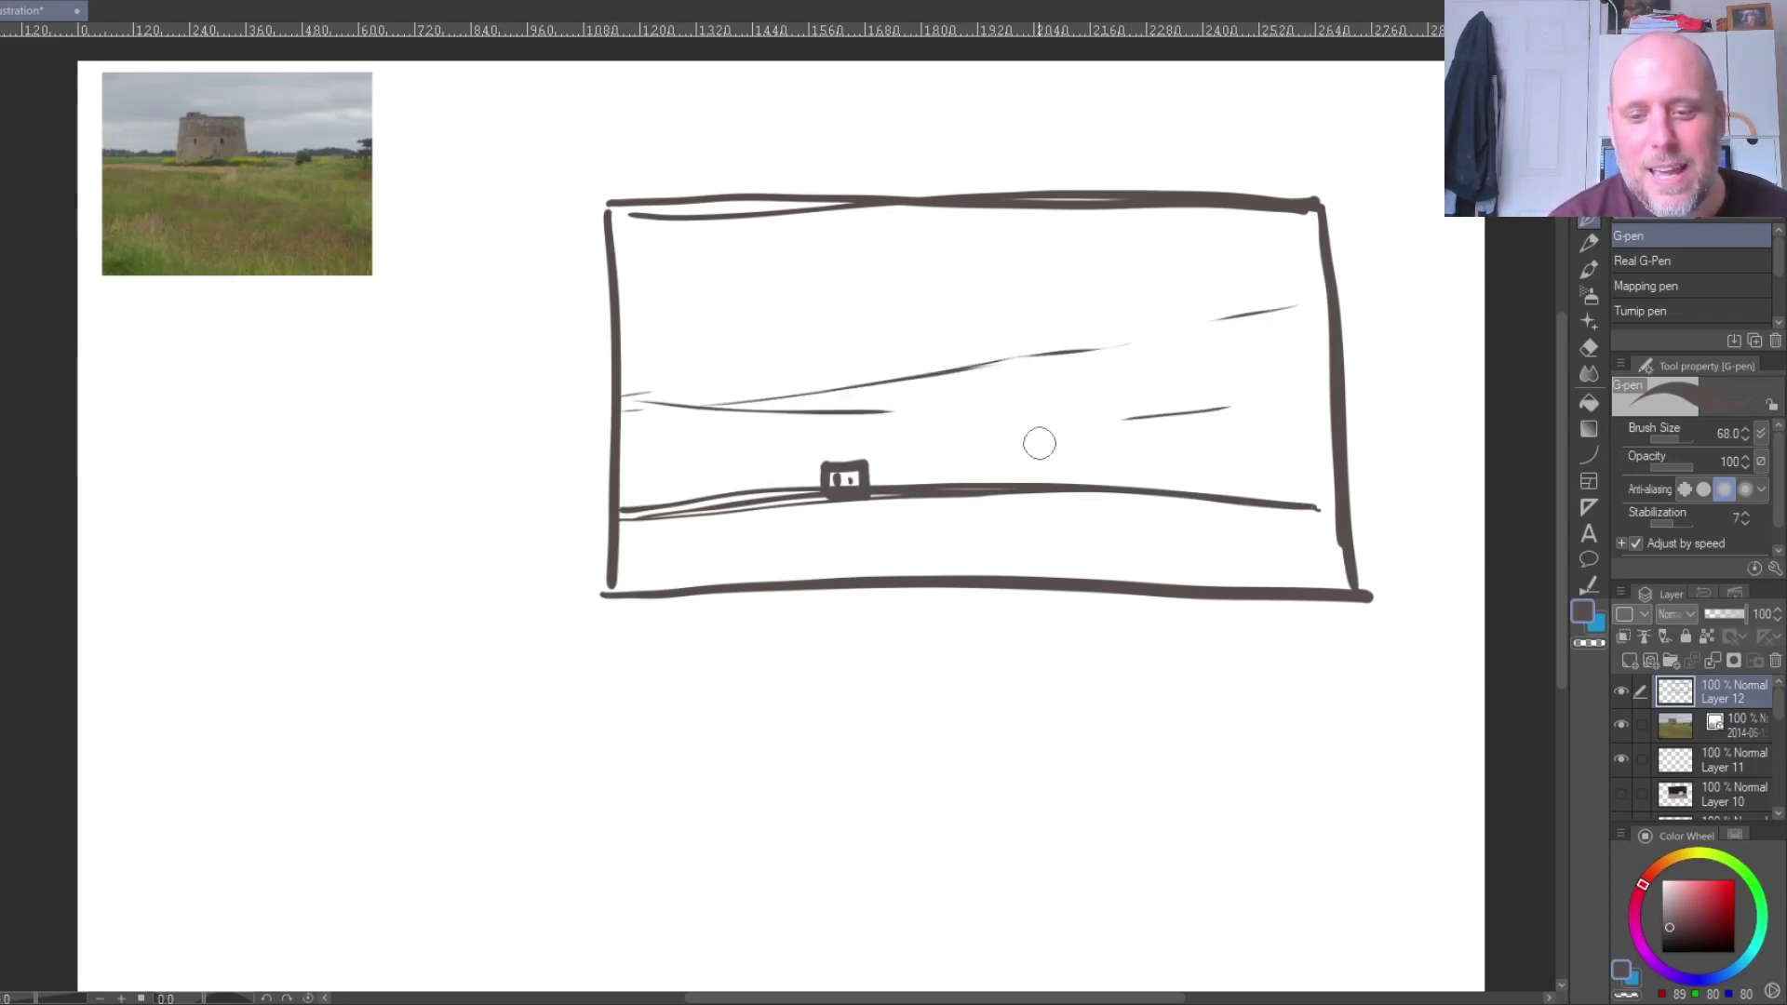
left_click_drag(1039, 444, 948, 461)
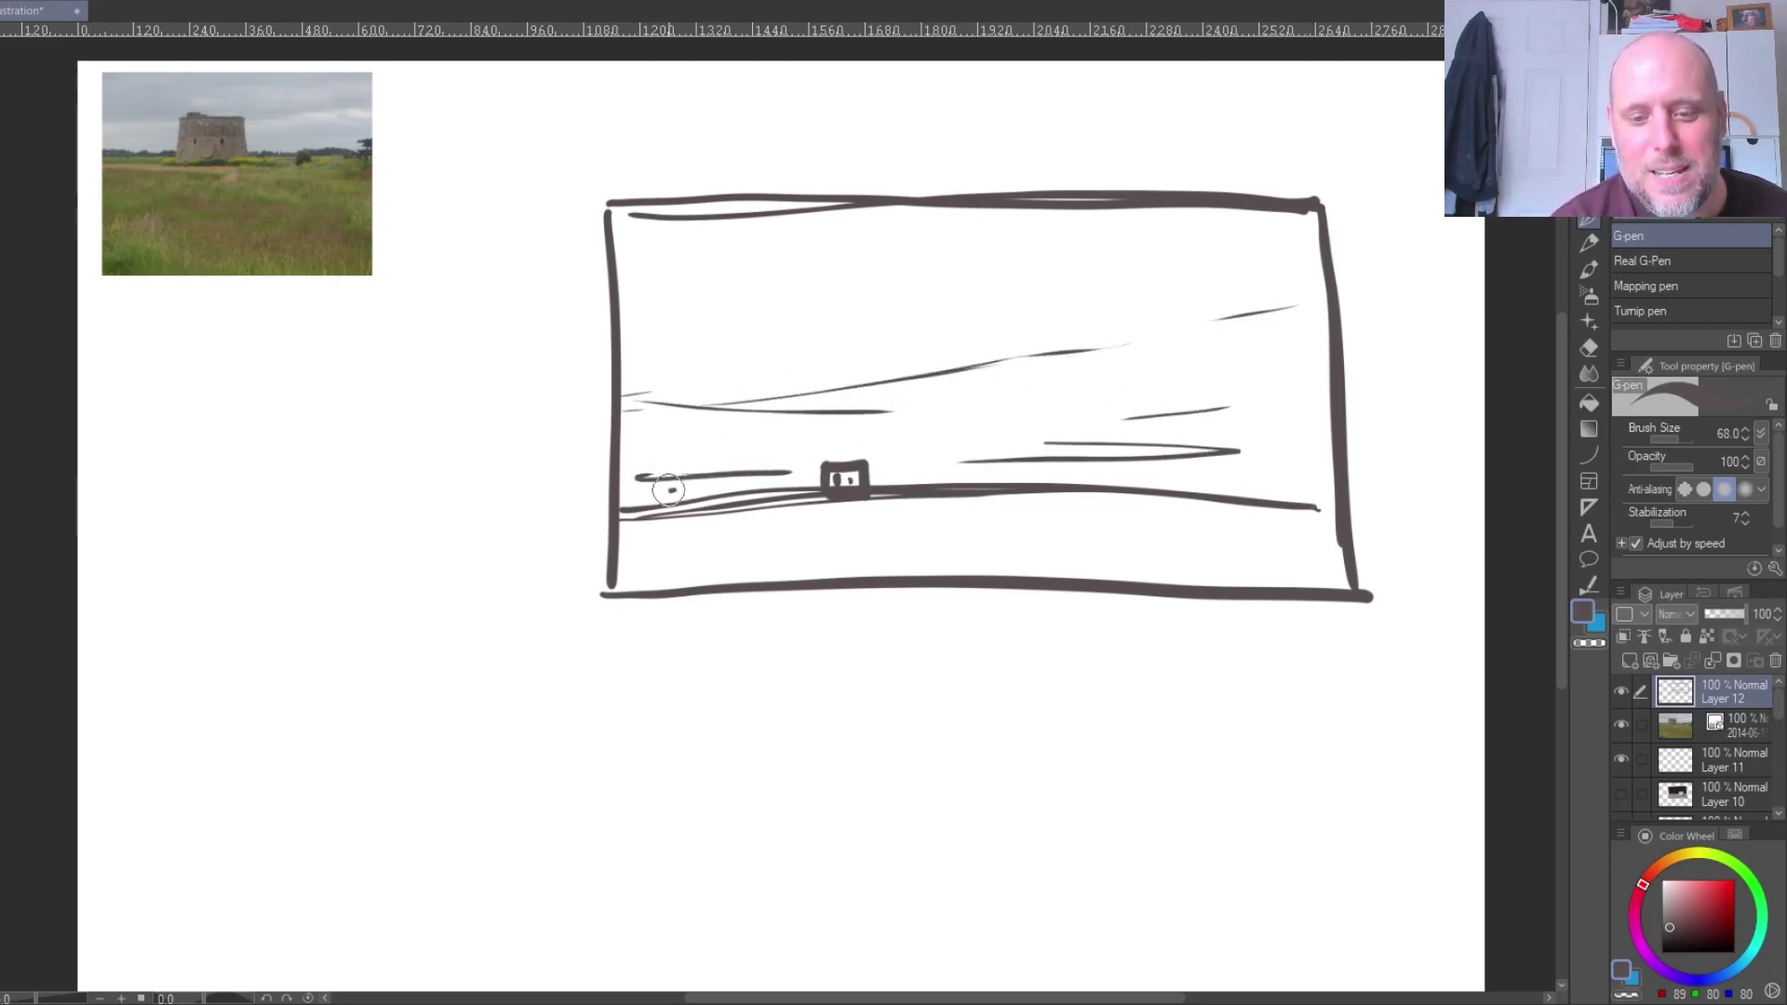
- Layer horizontal strokes along the horizon, add loose foreground strokes, and shade the tiny tower solid
mouse_move(825, 479)
left_mouse_down()
mouse_move(774, 476)
mouse_move(1221, 469)
left_mouse_up()
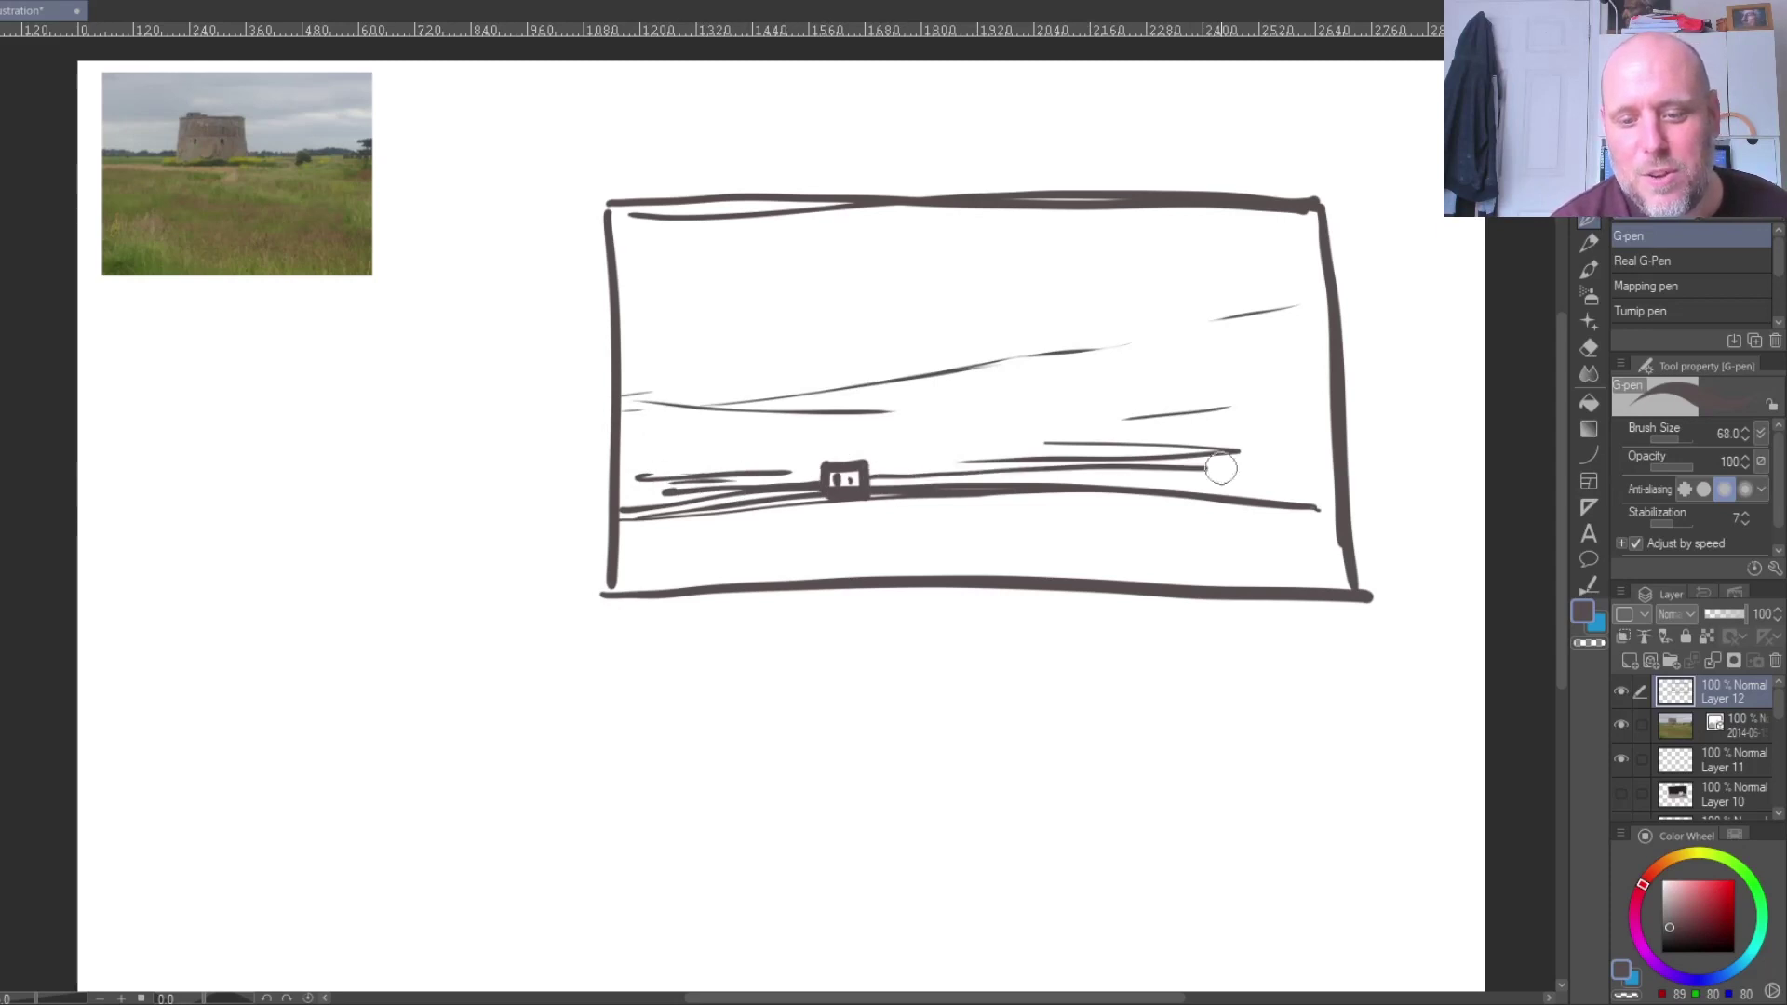
left_click_drag(939, 482, 1302, 483)
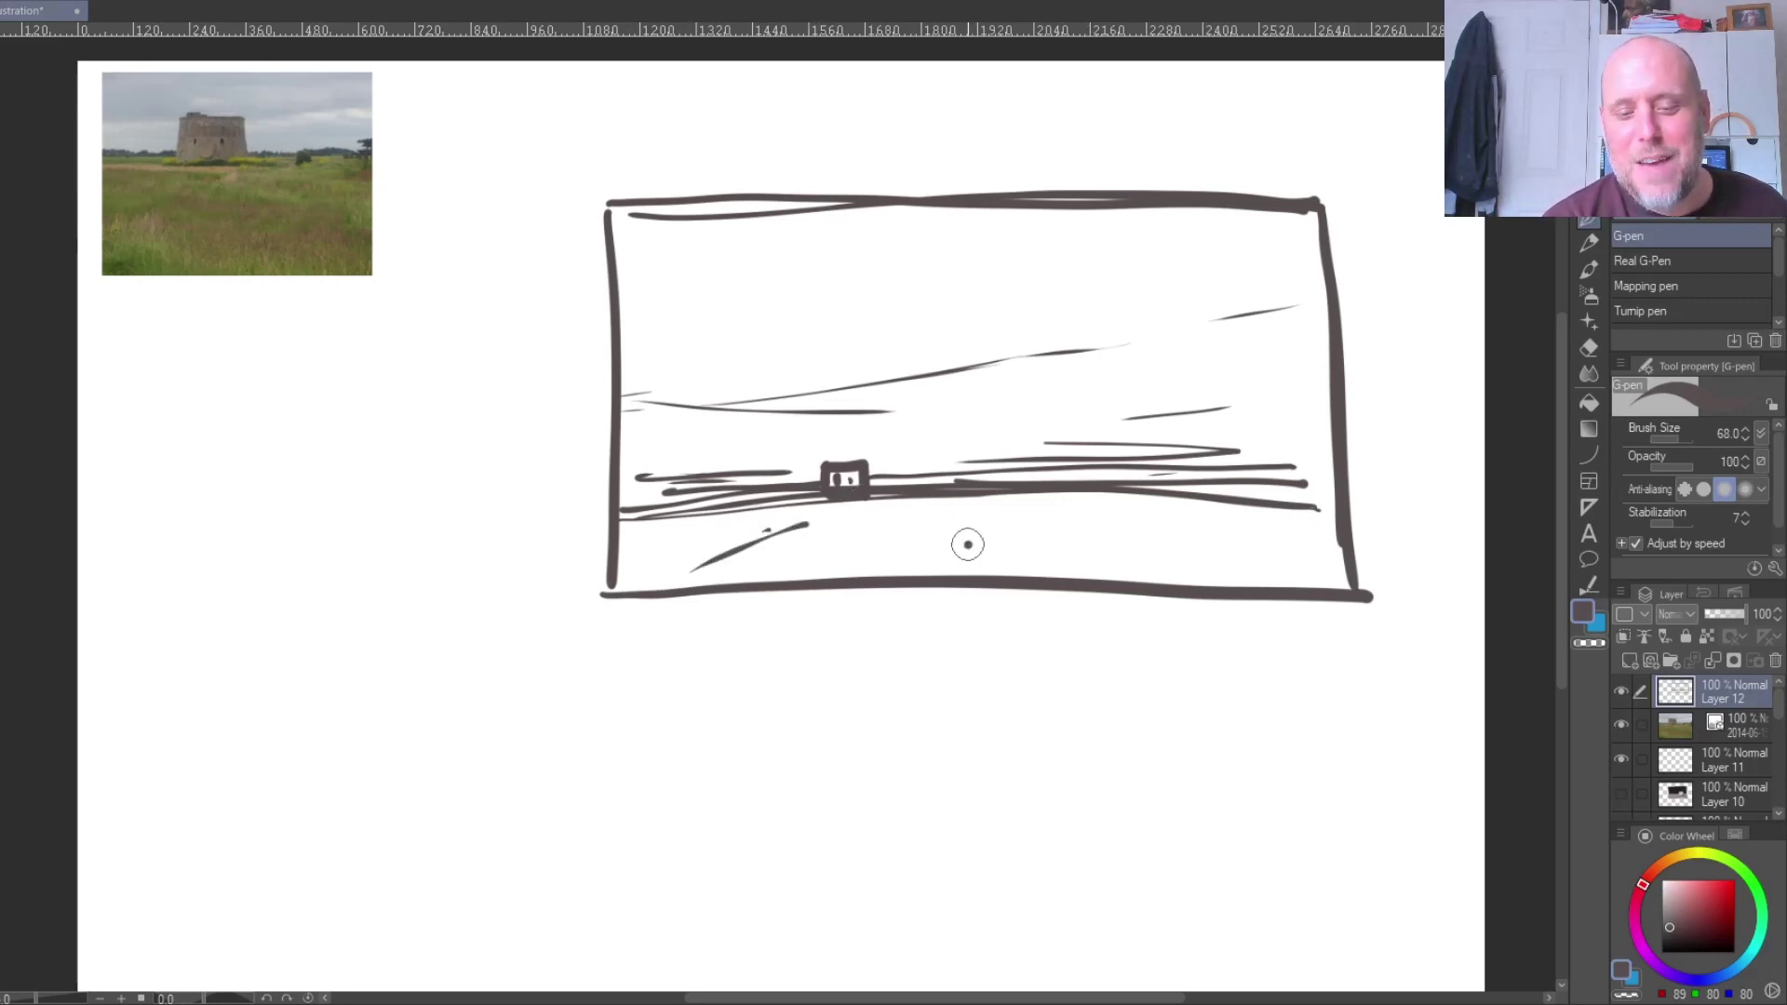
left_click_drag(975, 510, 1229, 540)
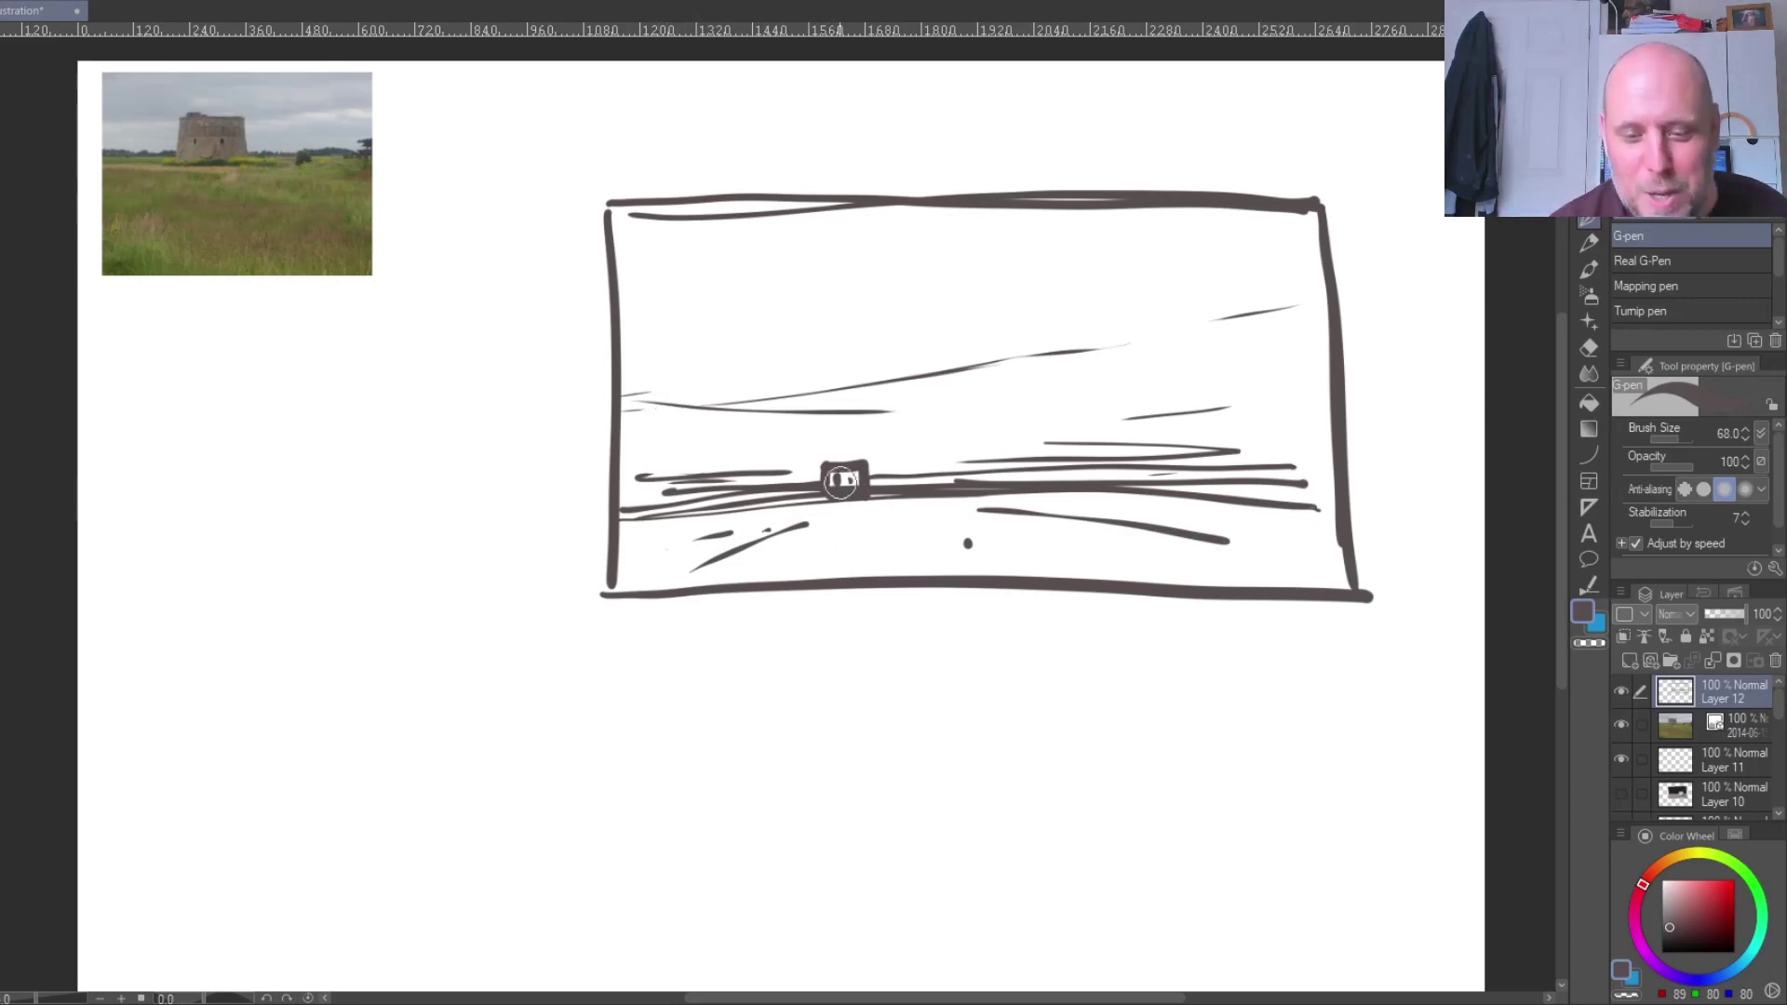
mouse_move(833, 479)
left_mouse_down()
mouse_move(794, 486)
mouse_move(845, 485)
left_mouse_up()
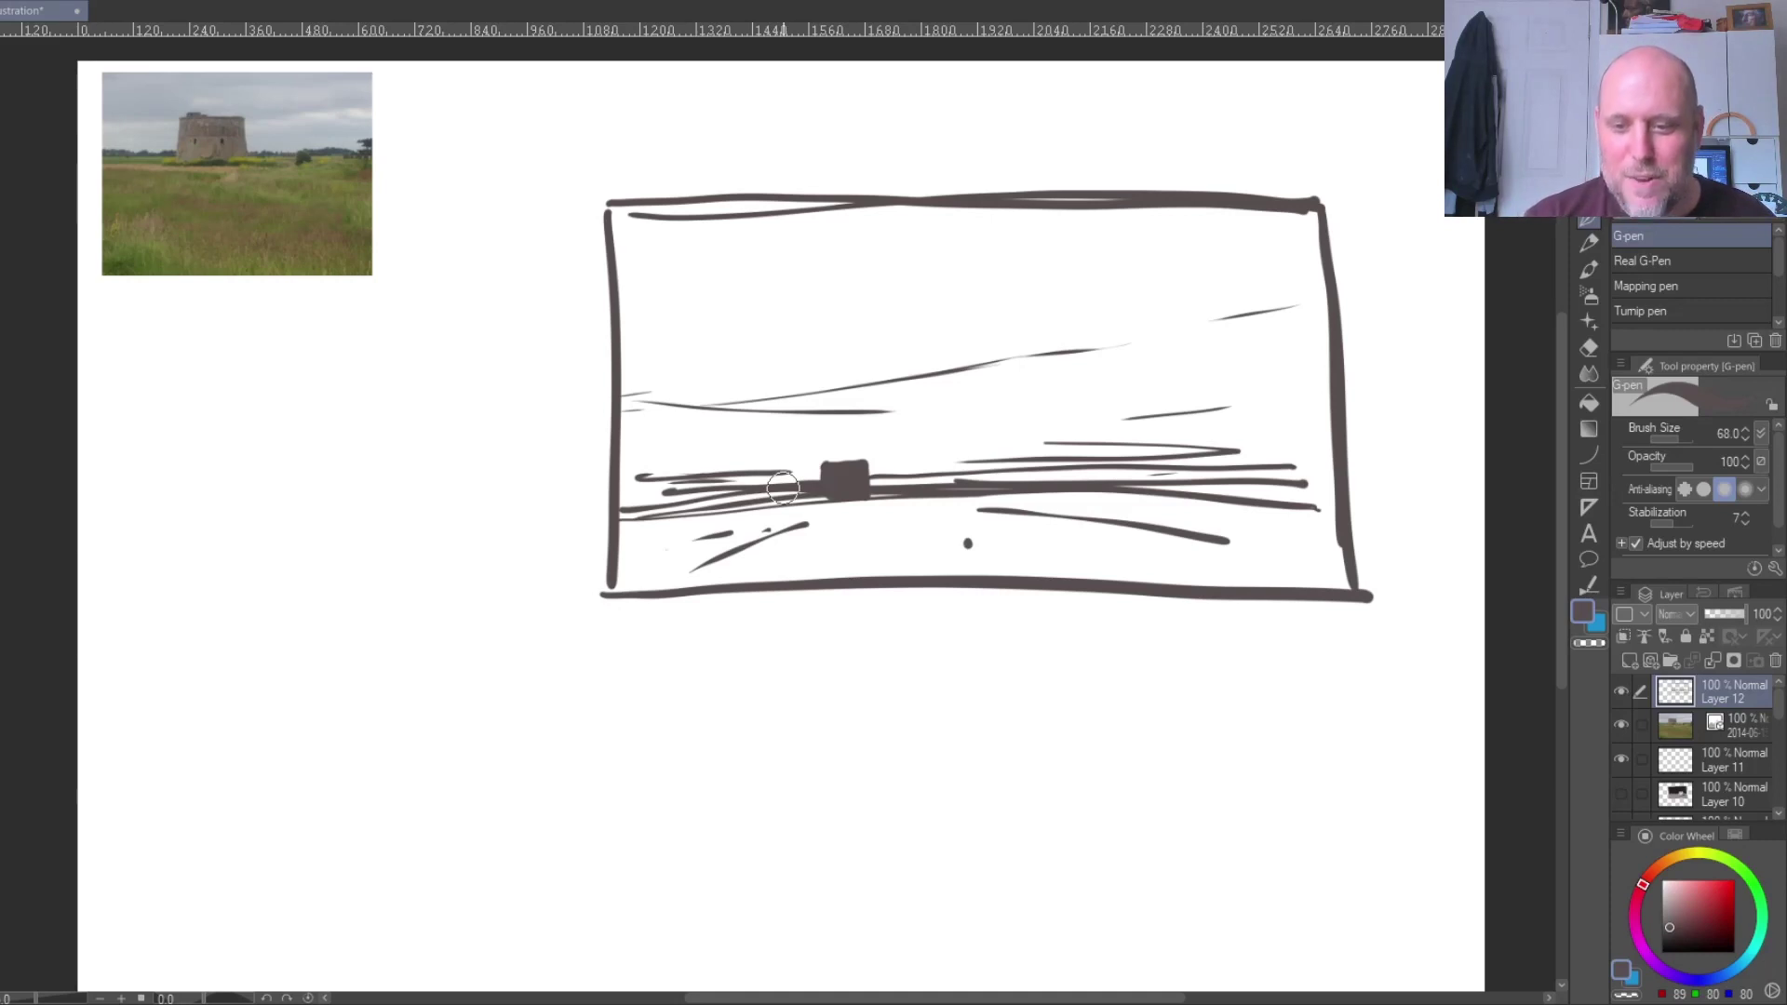
- Clear the finished thumbnail from the canvas and draw a new landscape frame beside the reference photo
mouse_move(1348, 567)
left_mouse_down()
mouse_move(1303, 309)
mouse_move(1187, 614)
mouse_move(1152, 290)
mouse_move(1021, 385)
mouse_move(906, 531)
mouse_move(810, 266)
mouse_move(709, 479)
mouse_move(630, 403)
left_mouse_up()
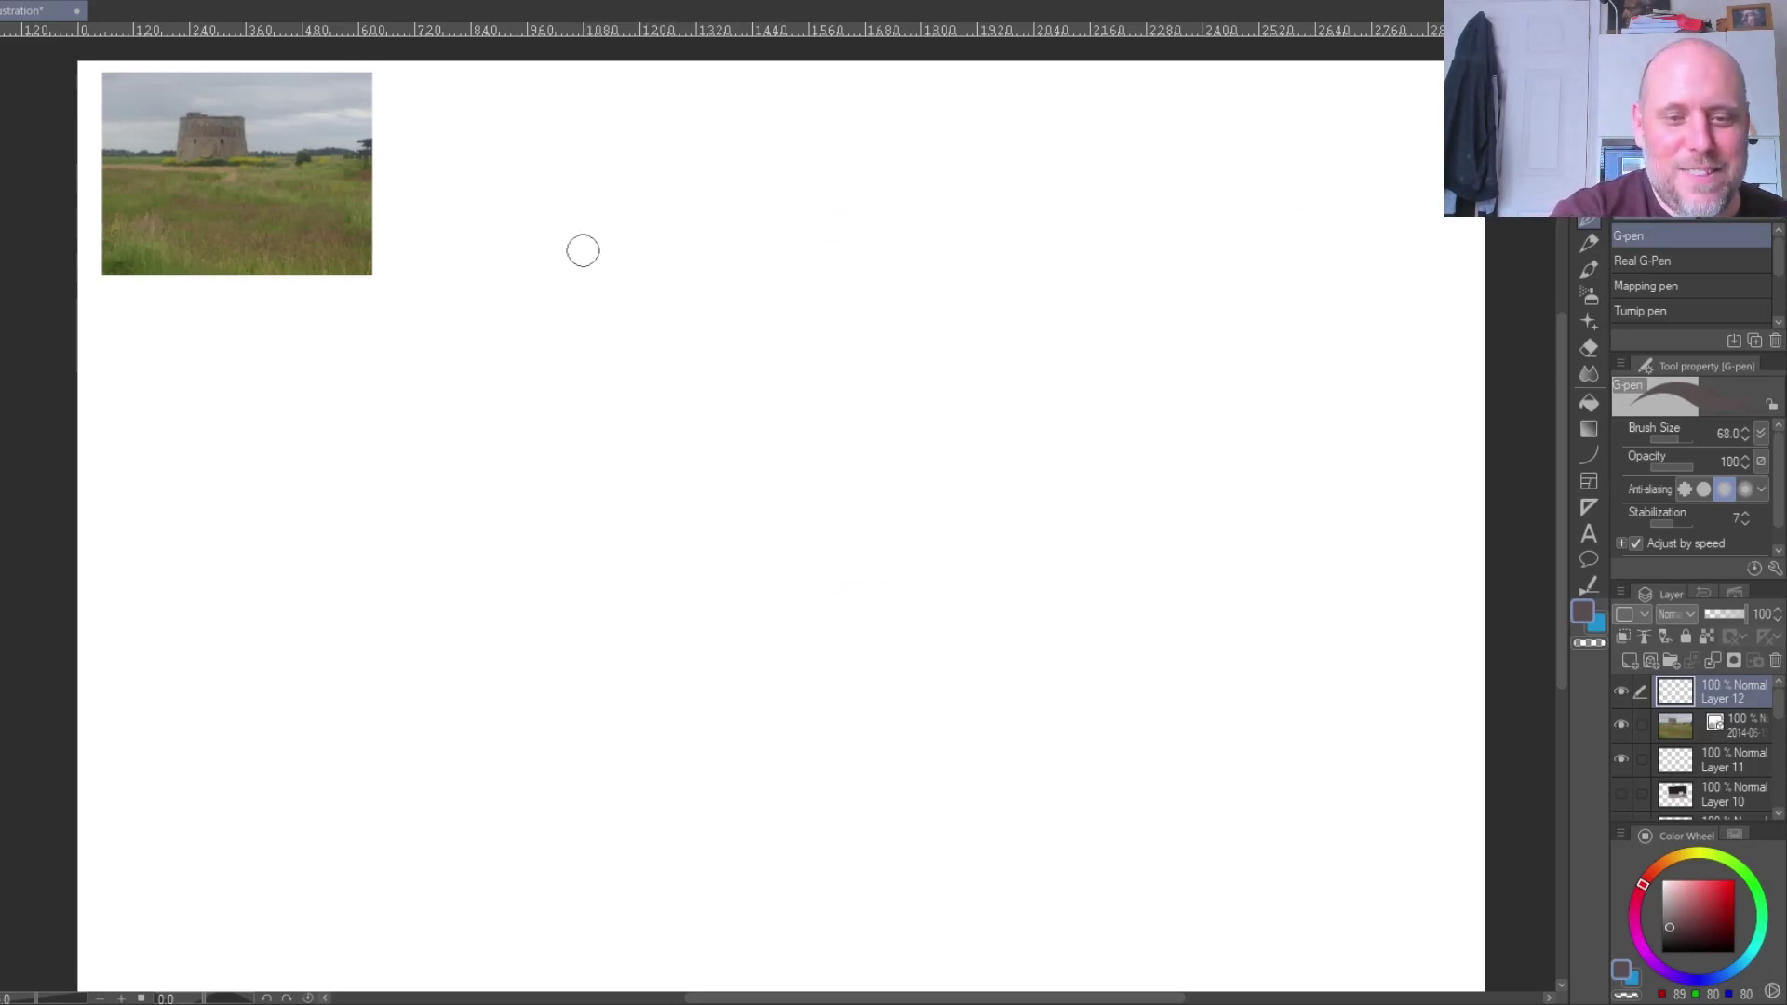
left_click_drag(549, 195, 565, 603)
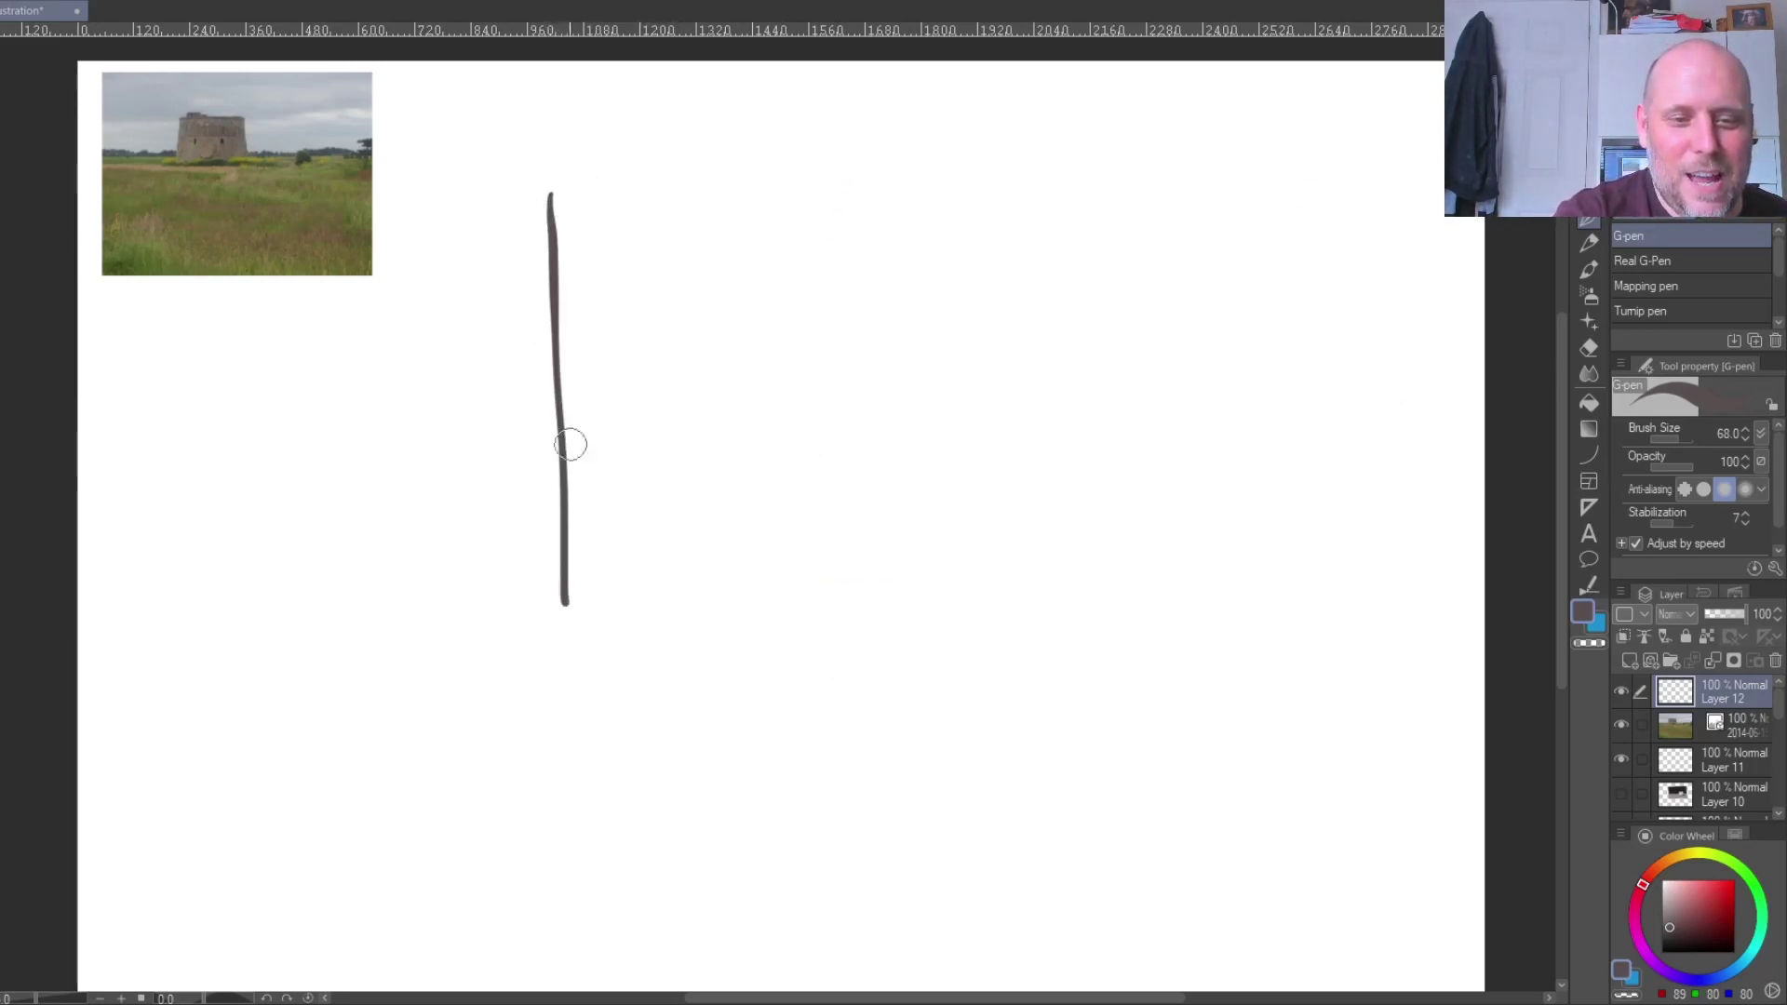
mouse_move(554, 189)
left_mouse_down()
mouse_move(1239, 164)
mouse_move(1290, 192)
mouse_move(1262, 224)
mouse_move(1273, 628)
left_mouse_up()
left_click_drag(565, 606, 1307, 593)
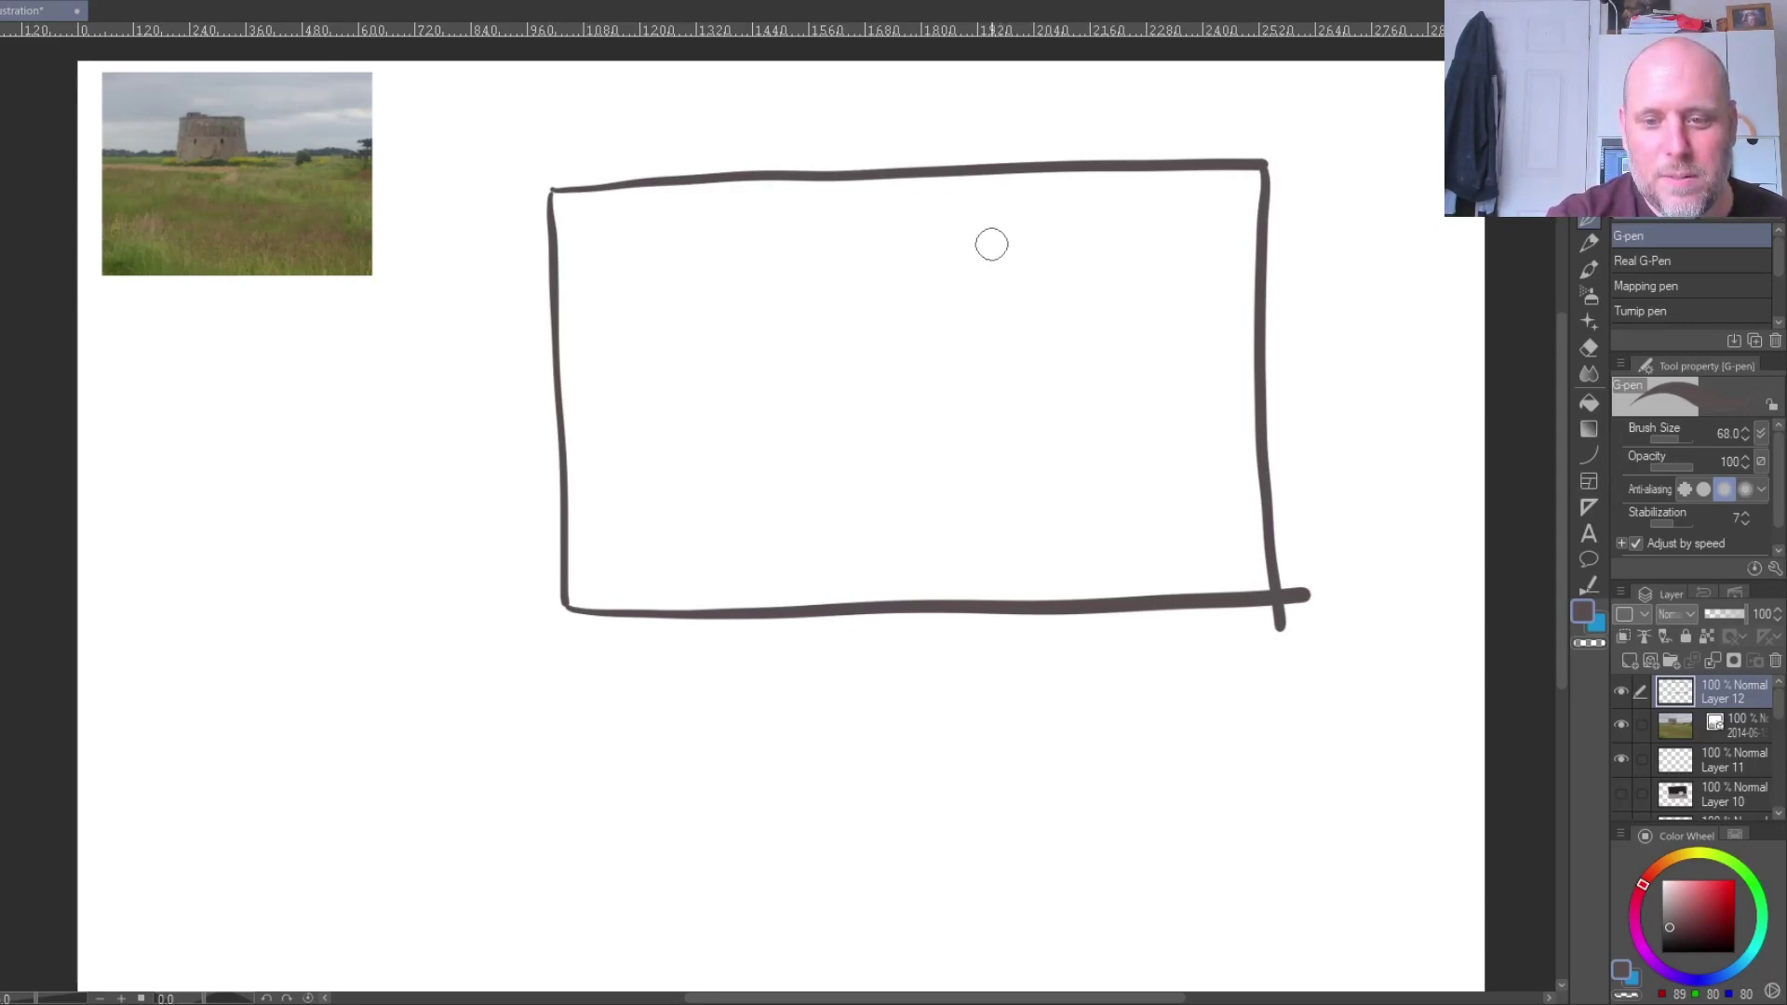
- Outline a tapered tower high in the frame, right of centre
left_click_drag(979, 238, 1096, 232)
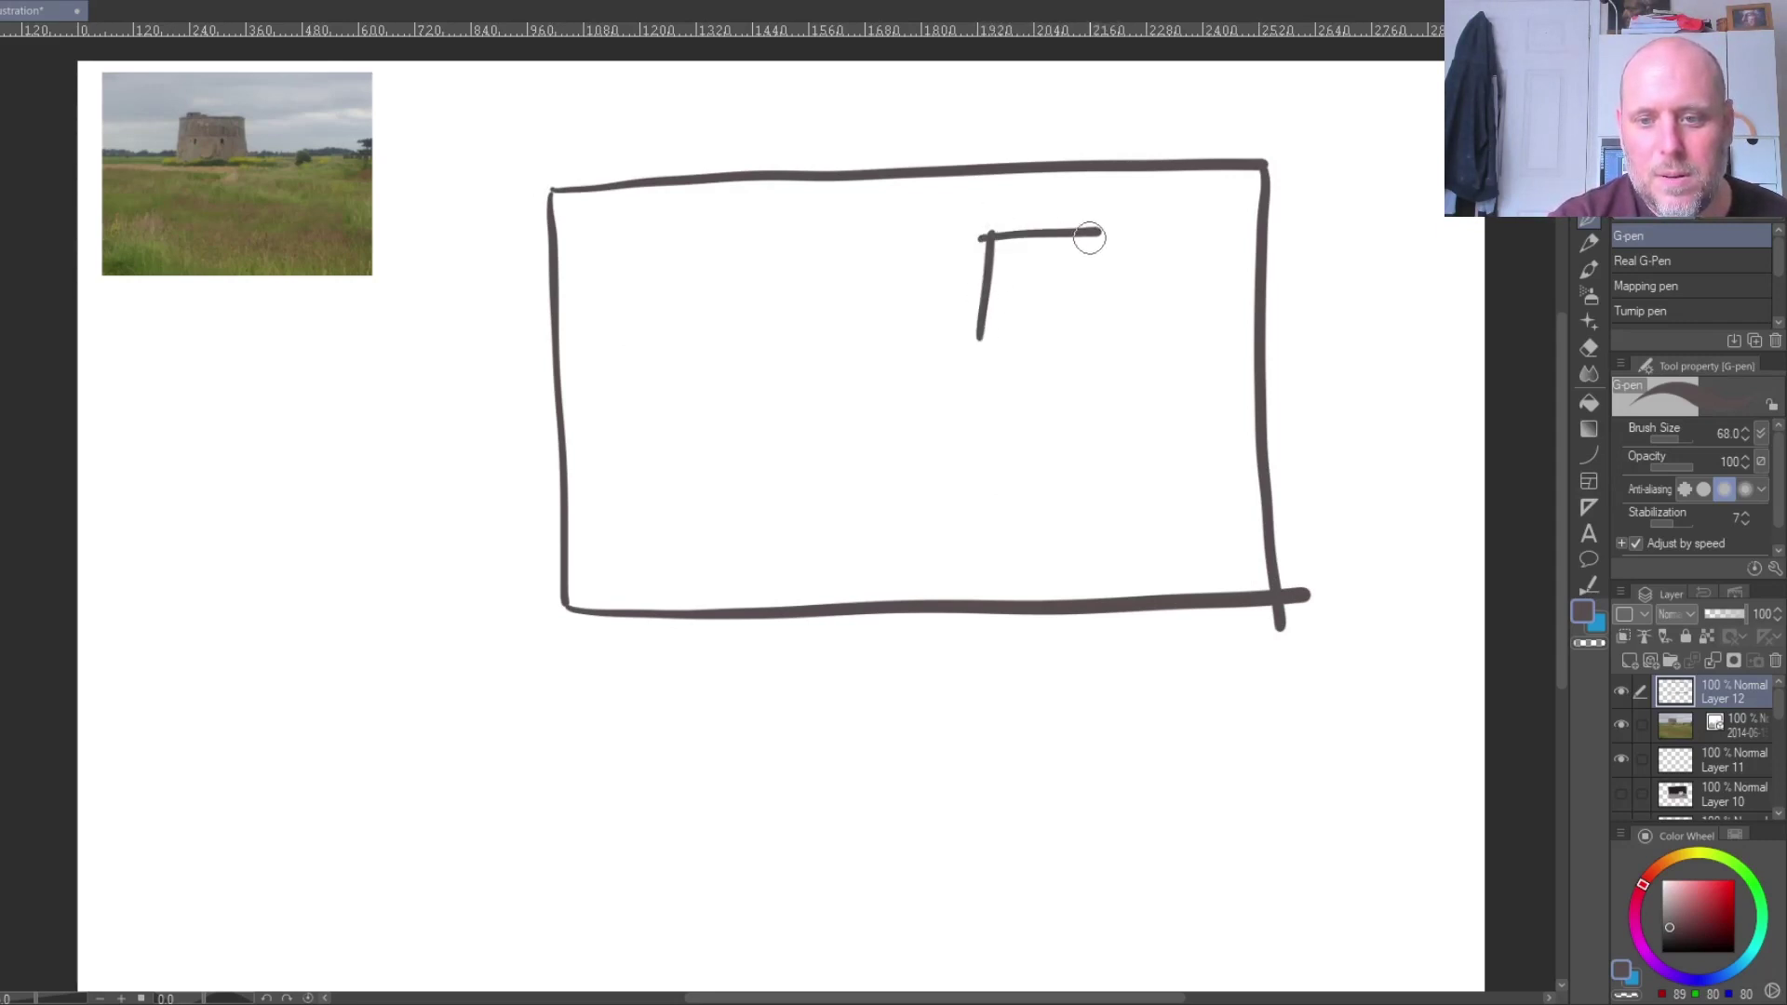
left_click_drag(976, 332, 1131, 331)
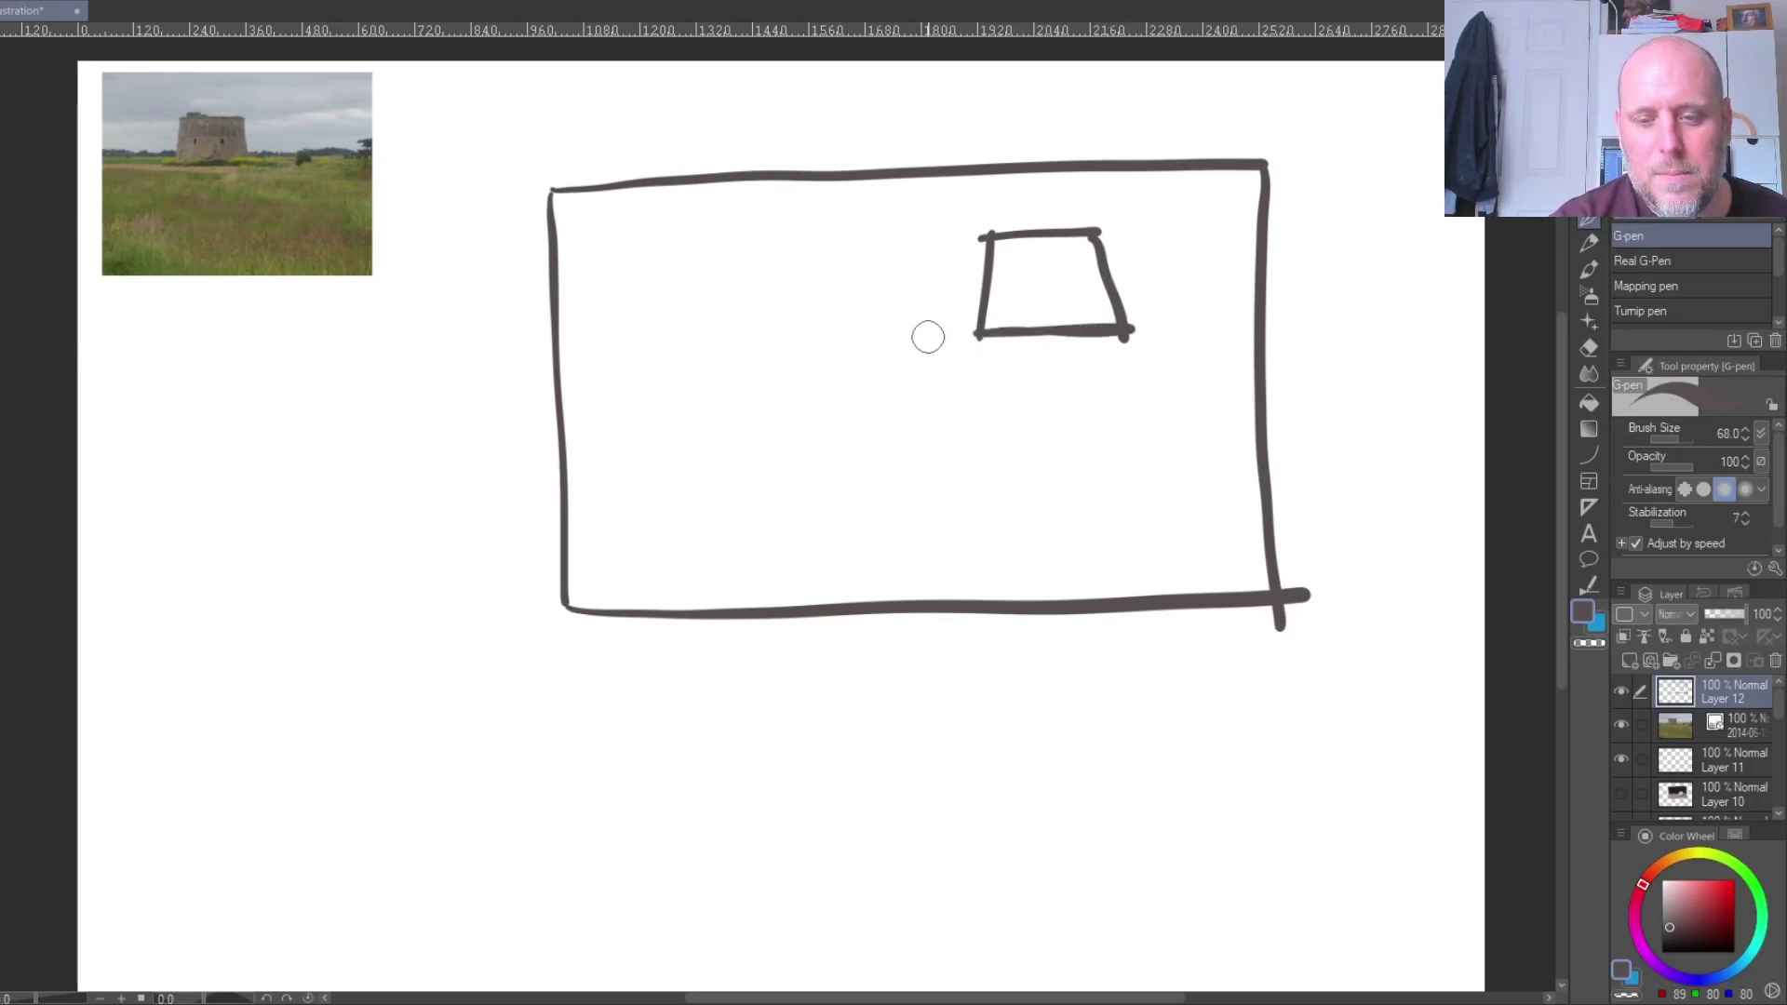
mouse_move(567, 325)
left_mouse_down()
mouse_move(978, 303)
mouse_move(593, 326)
mouse_move(859, 305)
left_mouse_up()
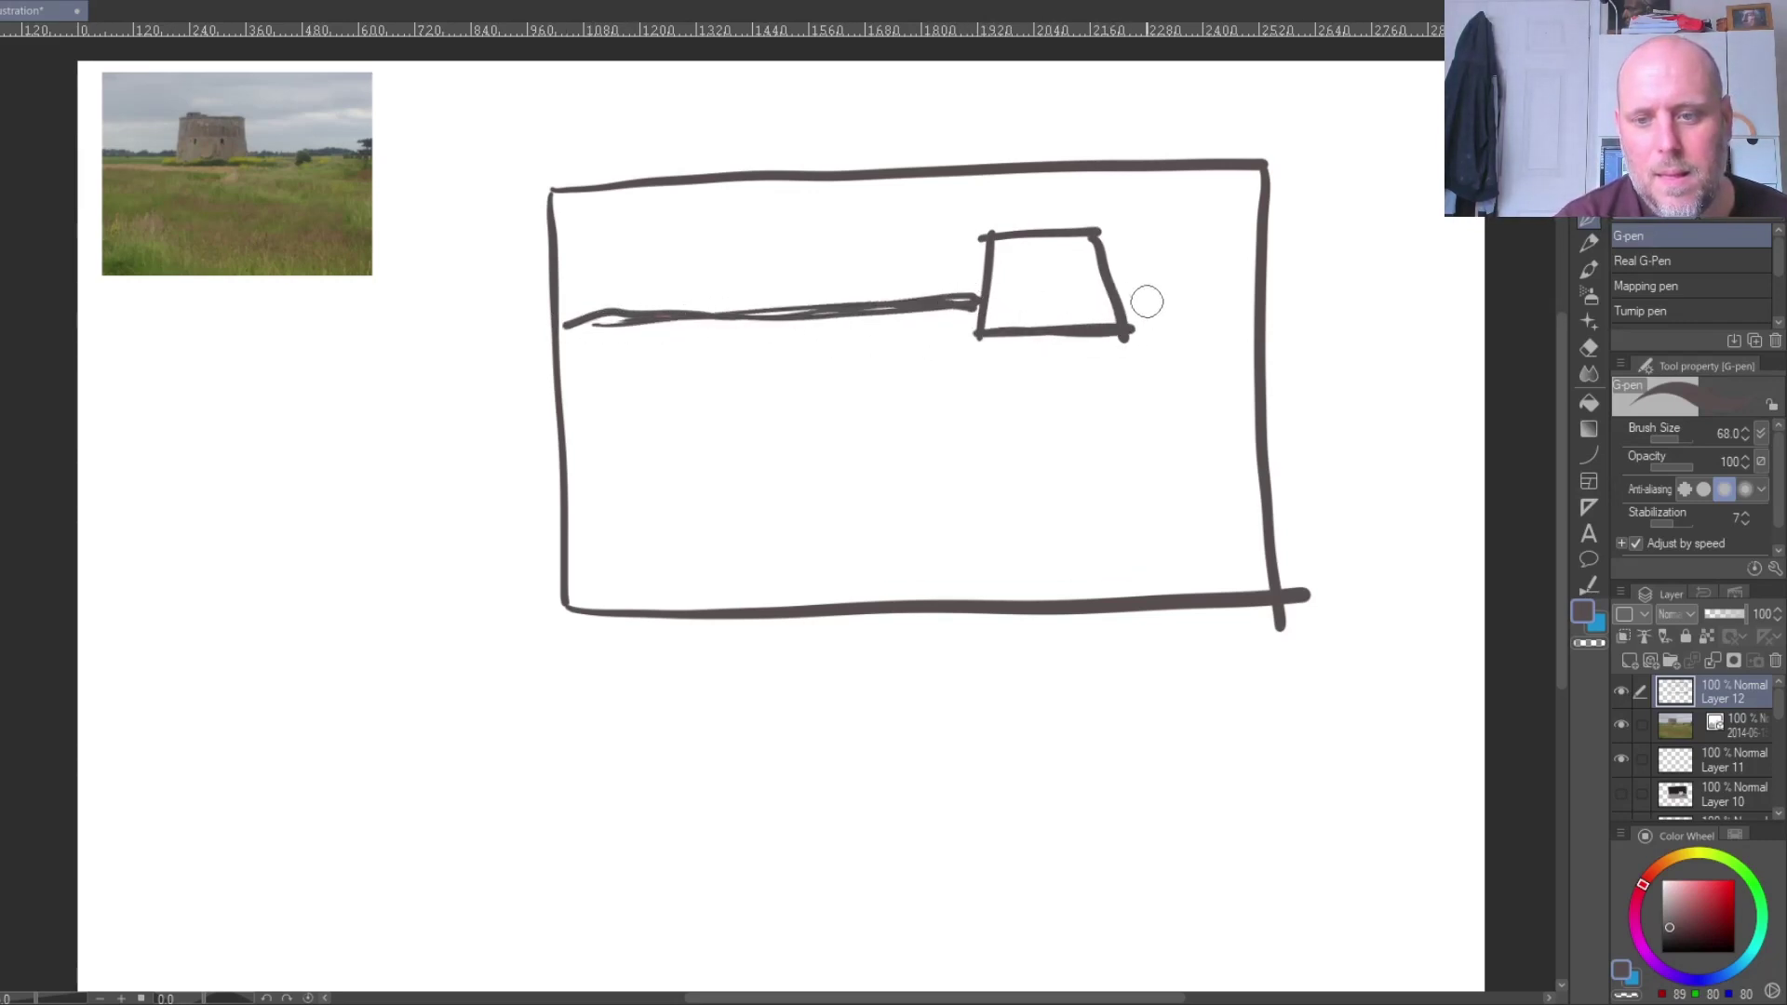
mouse_move(1117, 294)
left_mouse_down()
mouse_move(1242, 288)
mouse_move(1172, 292)
left_mouse_up()
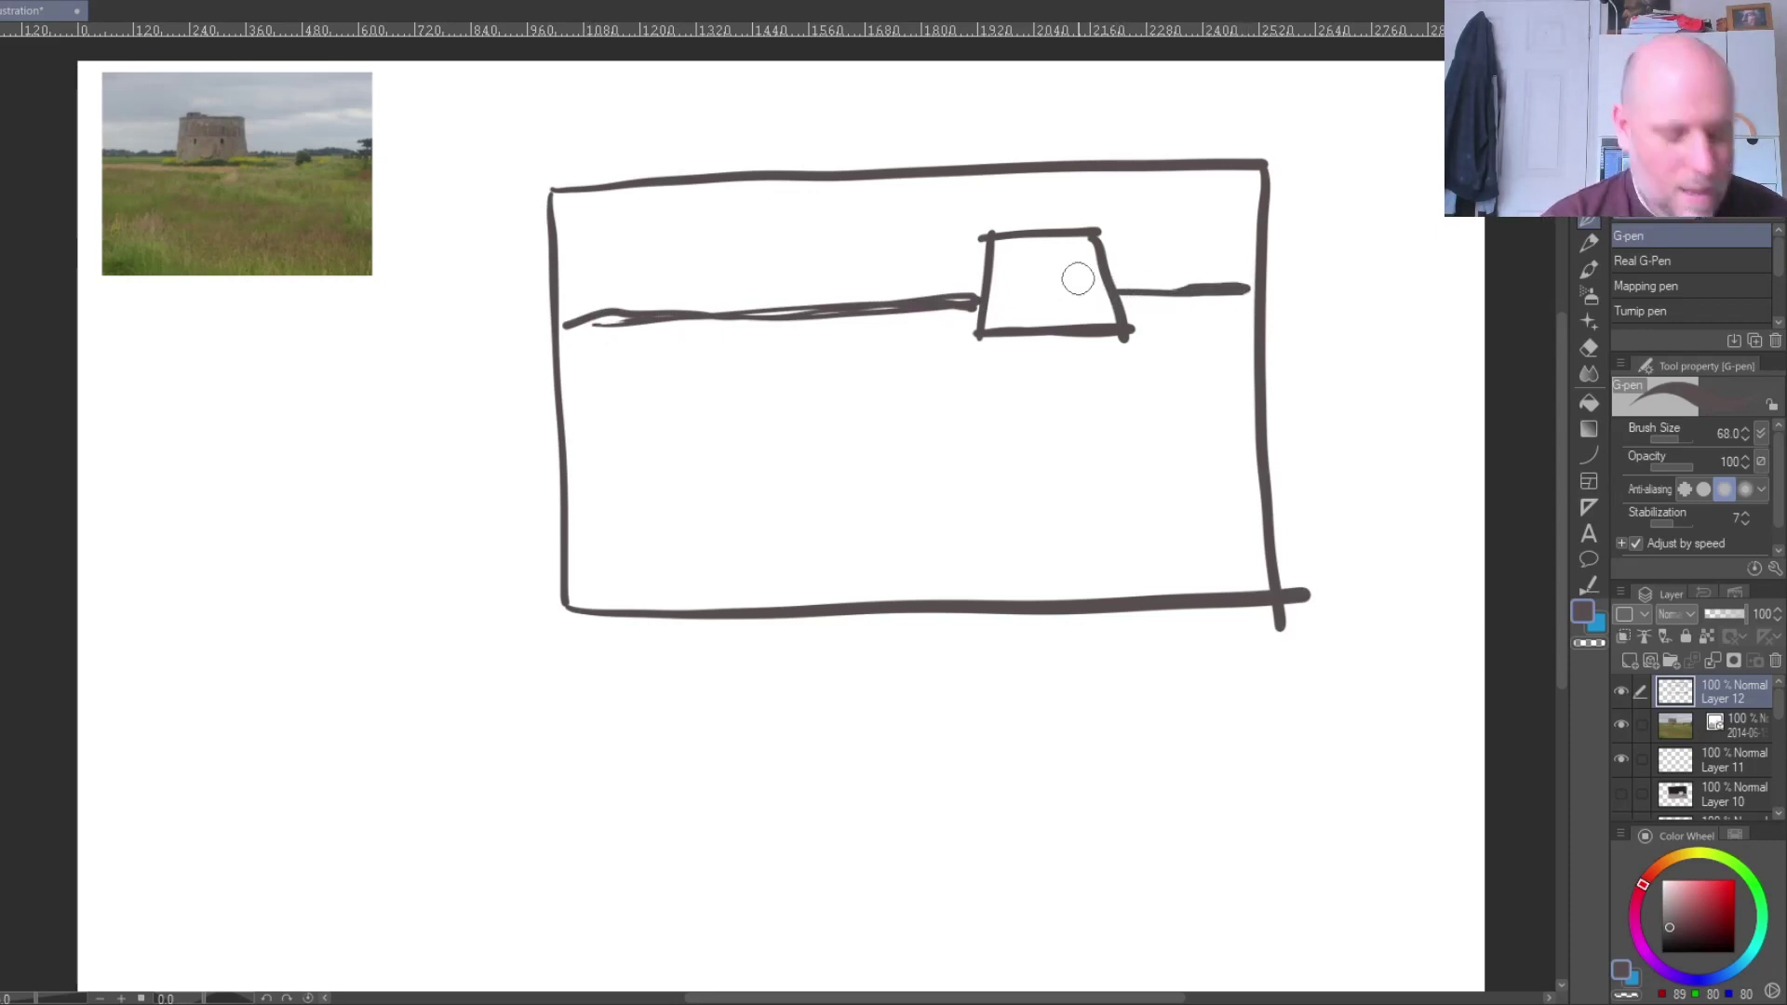
key("ctrl+z")
key("ctrl+z")
key("ctrl+z")
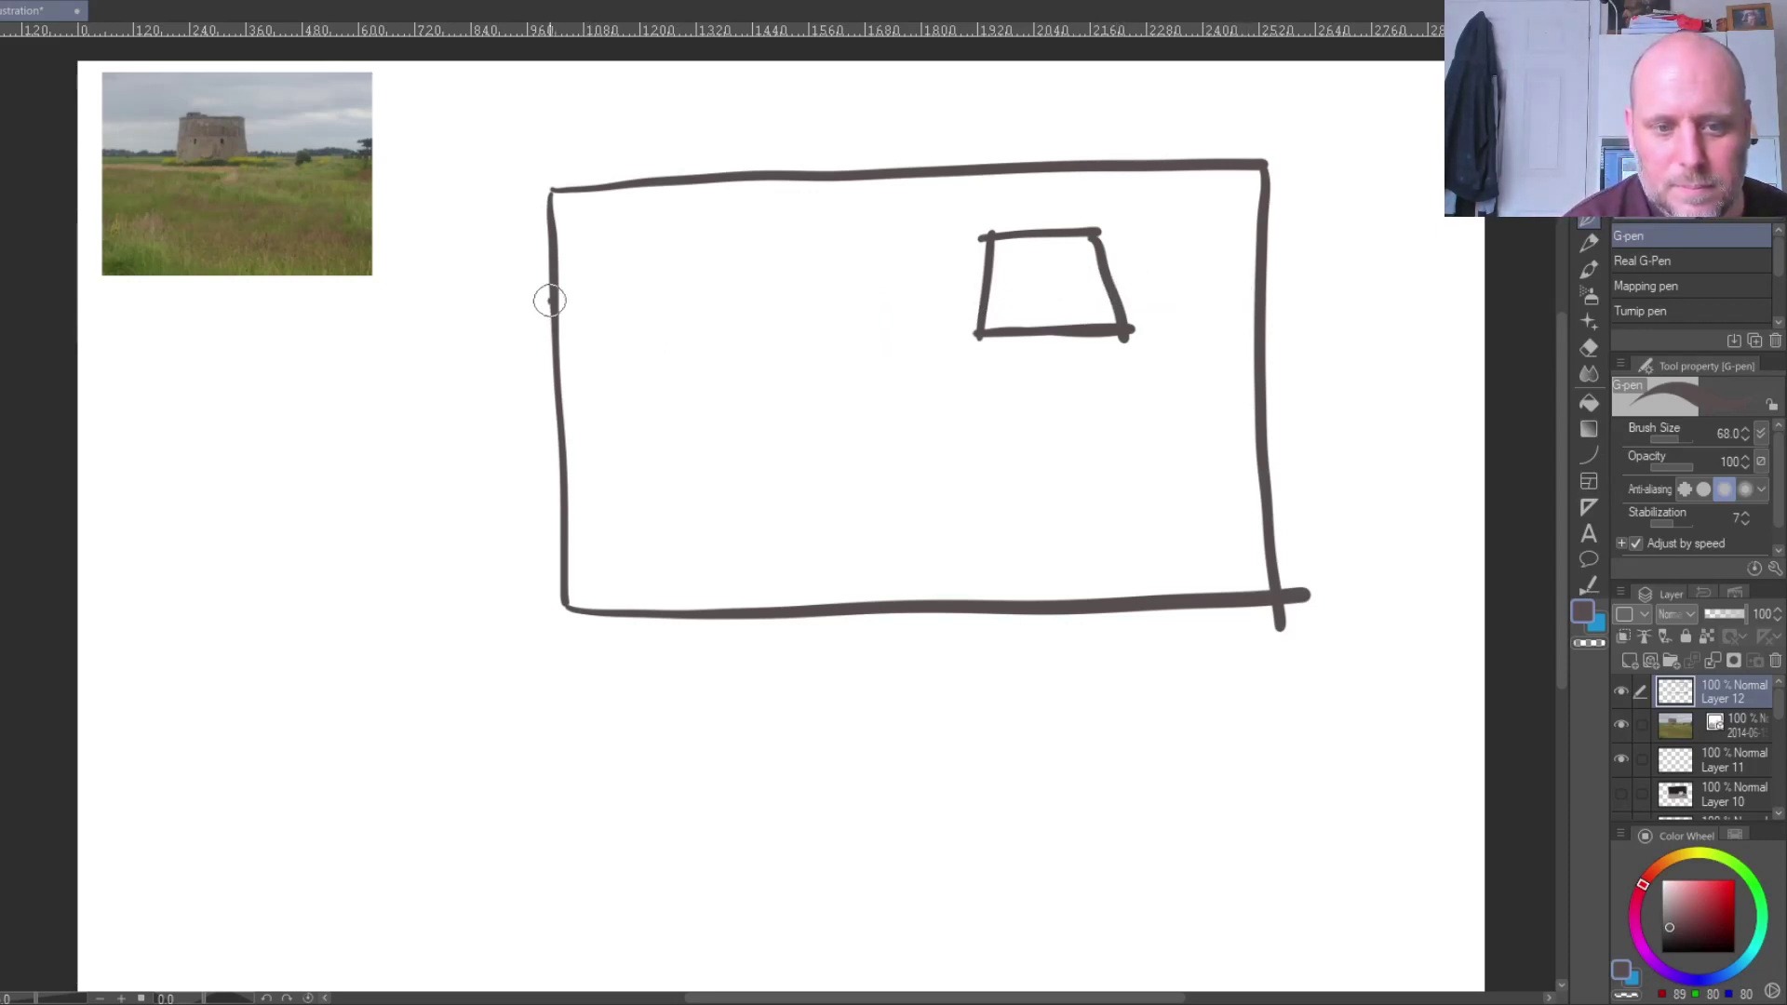
- Draw a high double-line horizon band on both sides of the tower and add two narrow windows to the tower
mouse_move(550, 298)
left_mouse_down()
mouse_move(840, 270)
mouse_move(984, 279)
left_mouse_up()
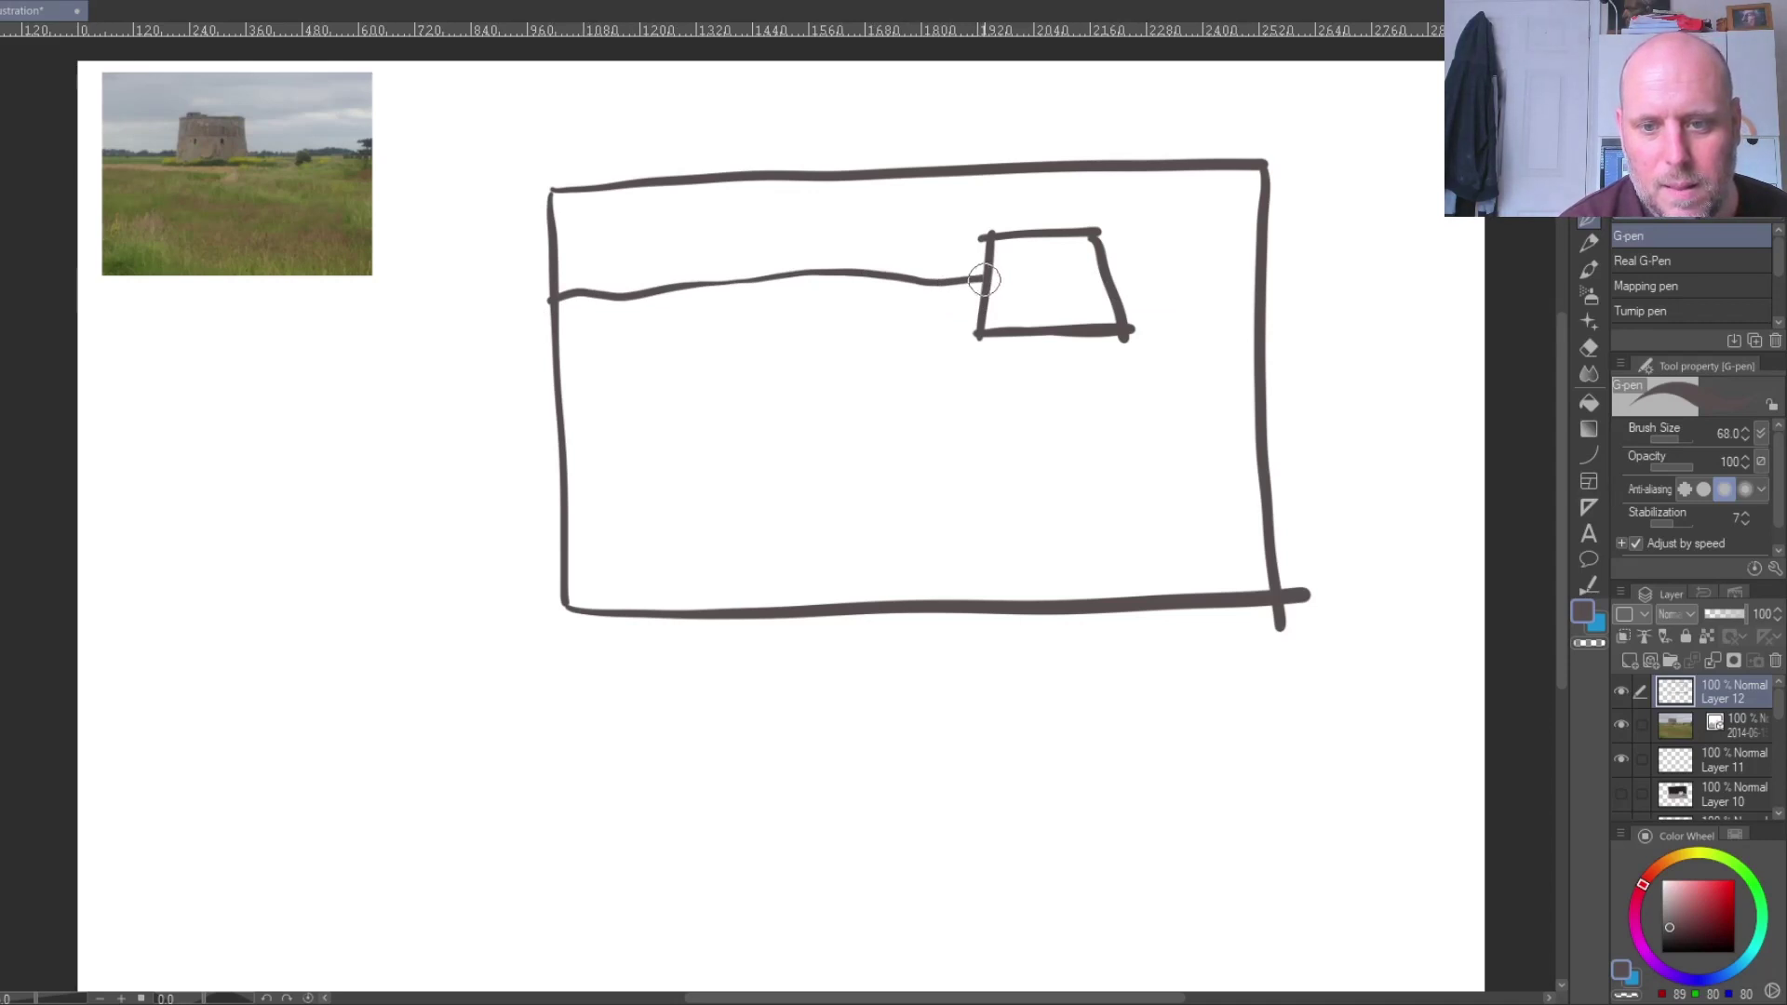
left_click_drag(1113, 274, 1137, 270)
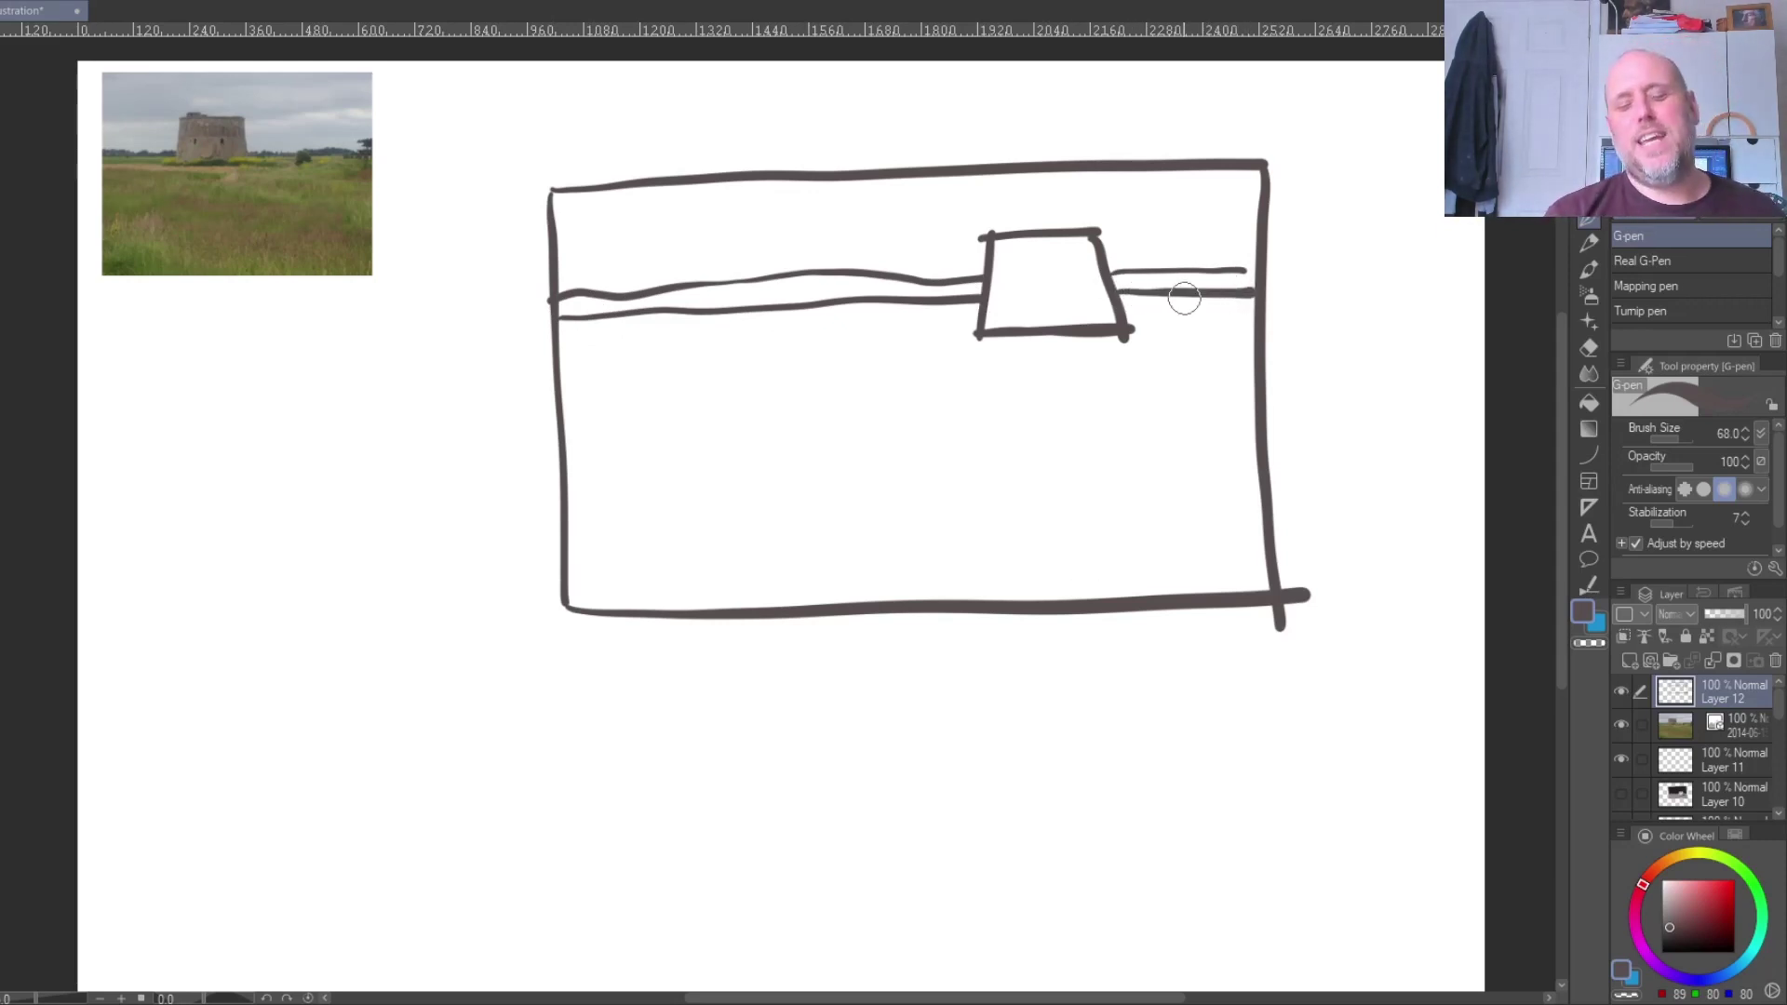
mouse_move(1009, 270)
left_mouse_down()
mouse_move(1010, 300)
mouse_move(1063, 298)
left_mouse_up()
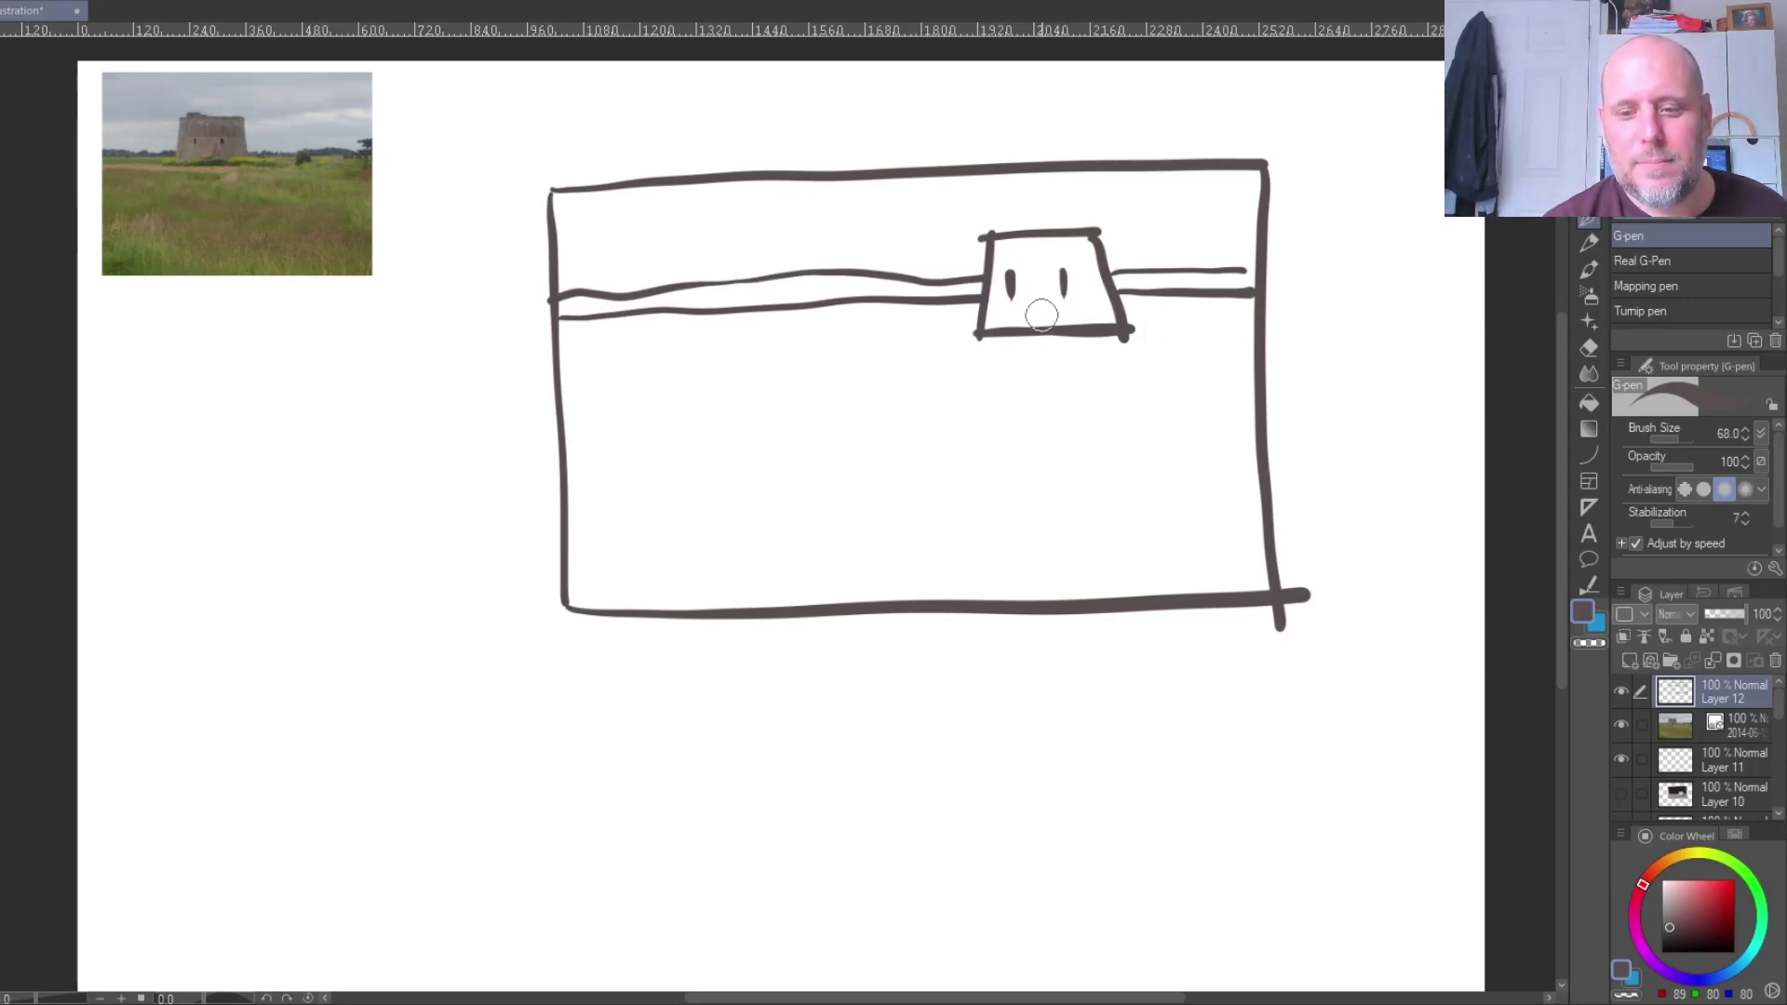
key("e")
left_click(1645, 317)
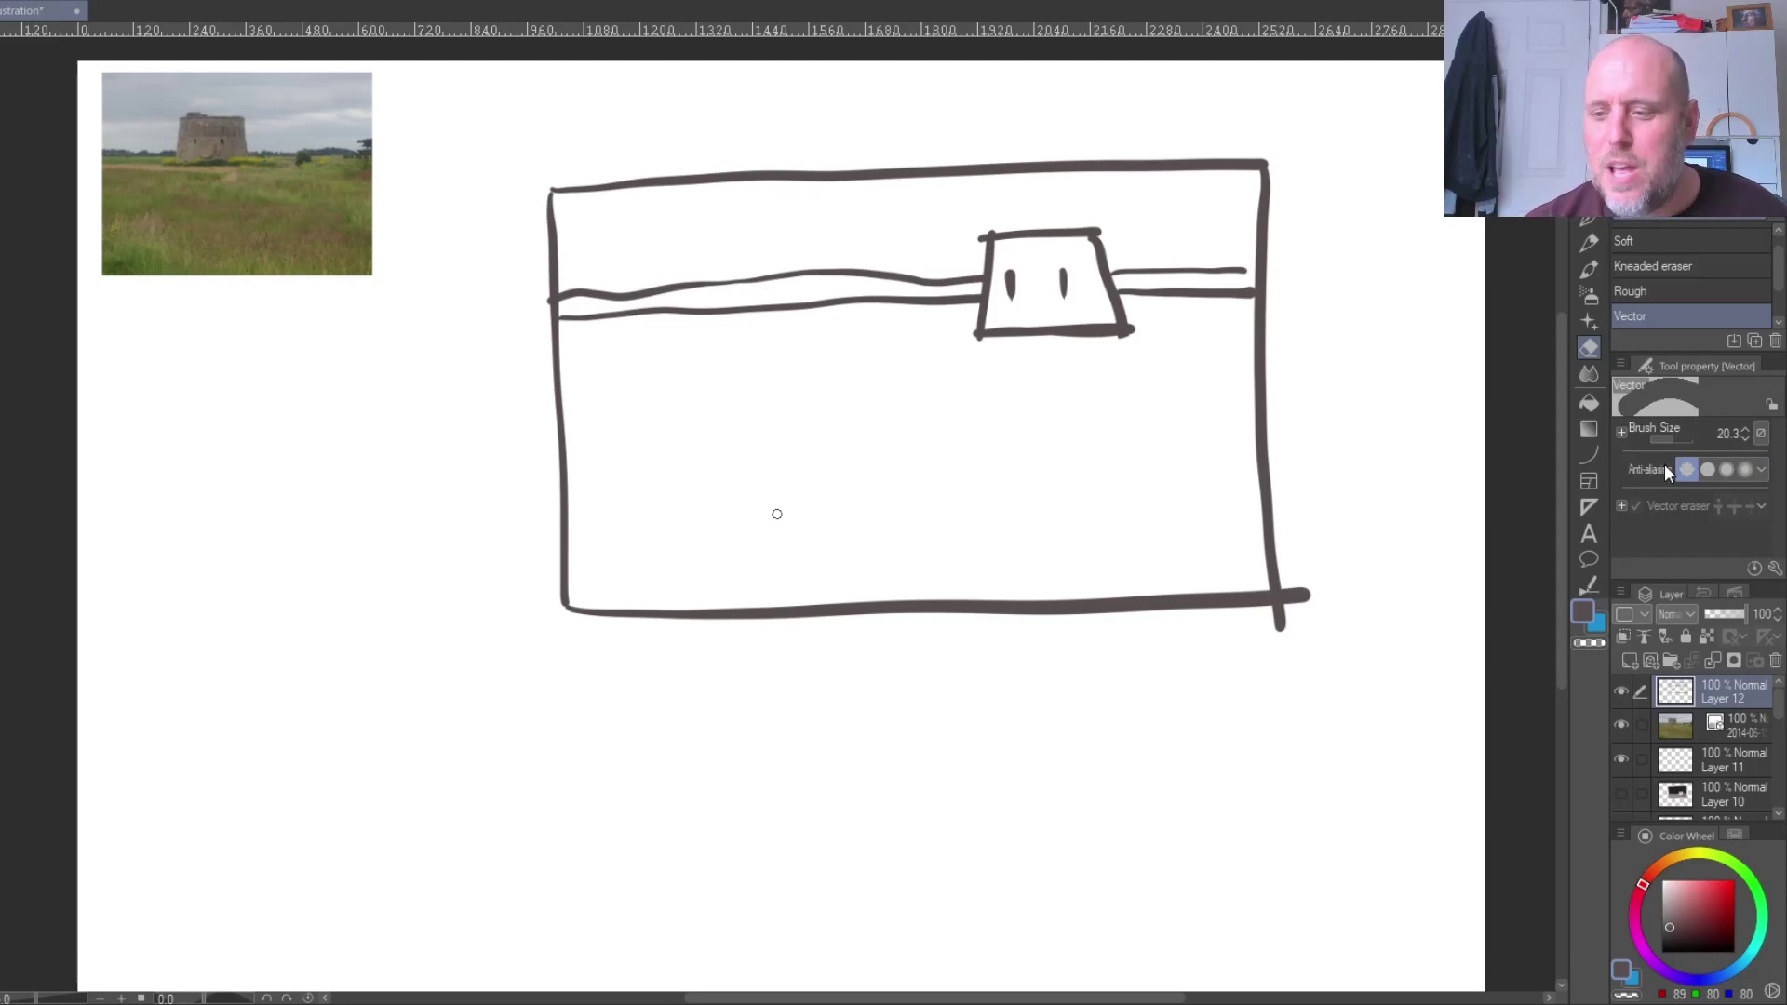
left_click(1665, 438)
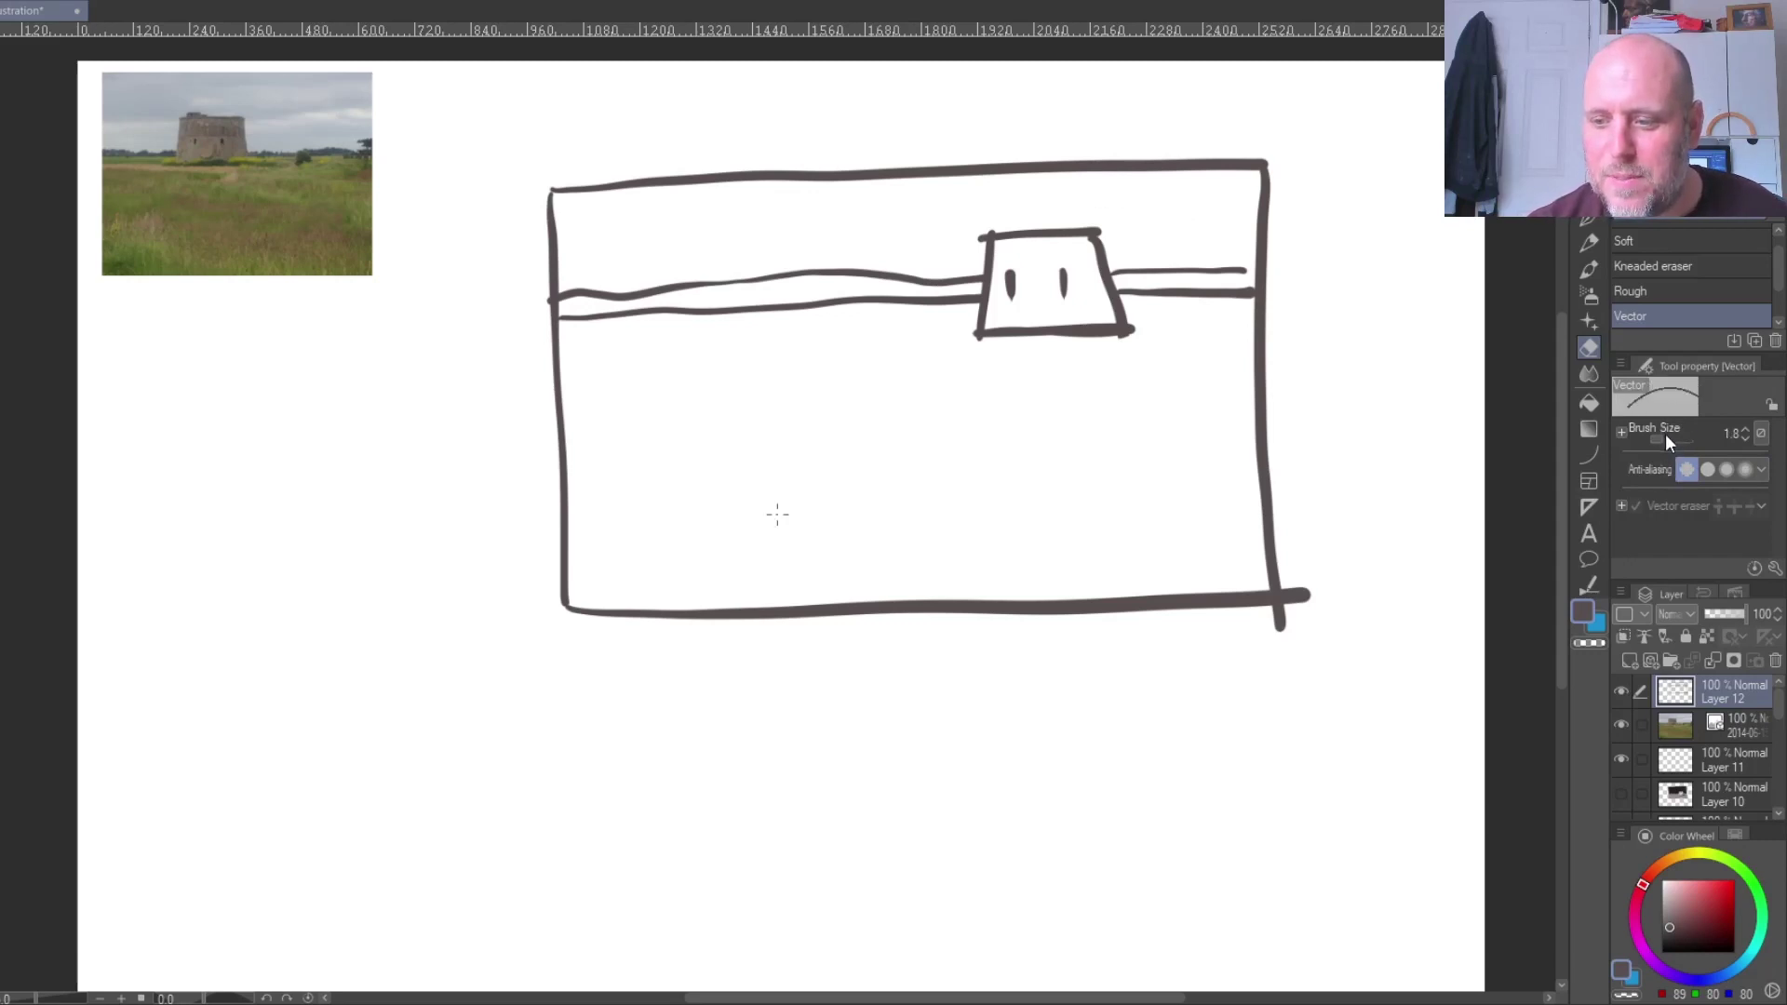
left_click(1672, 435)
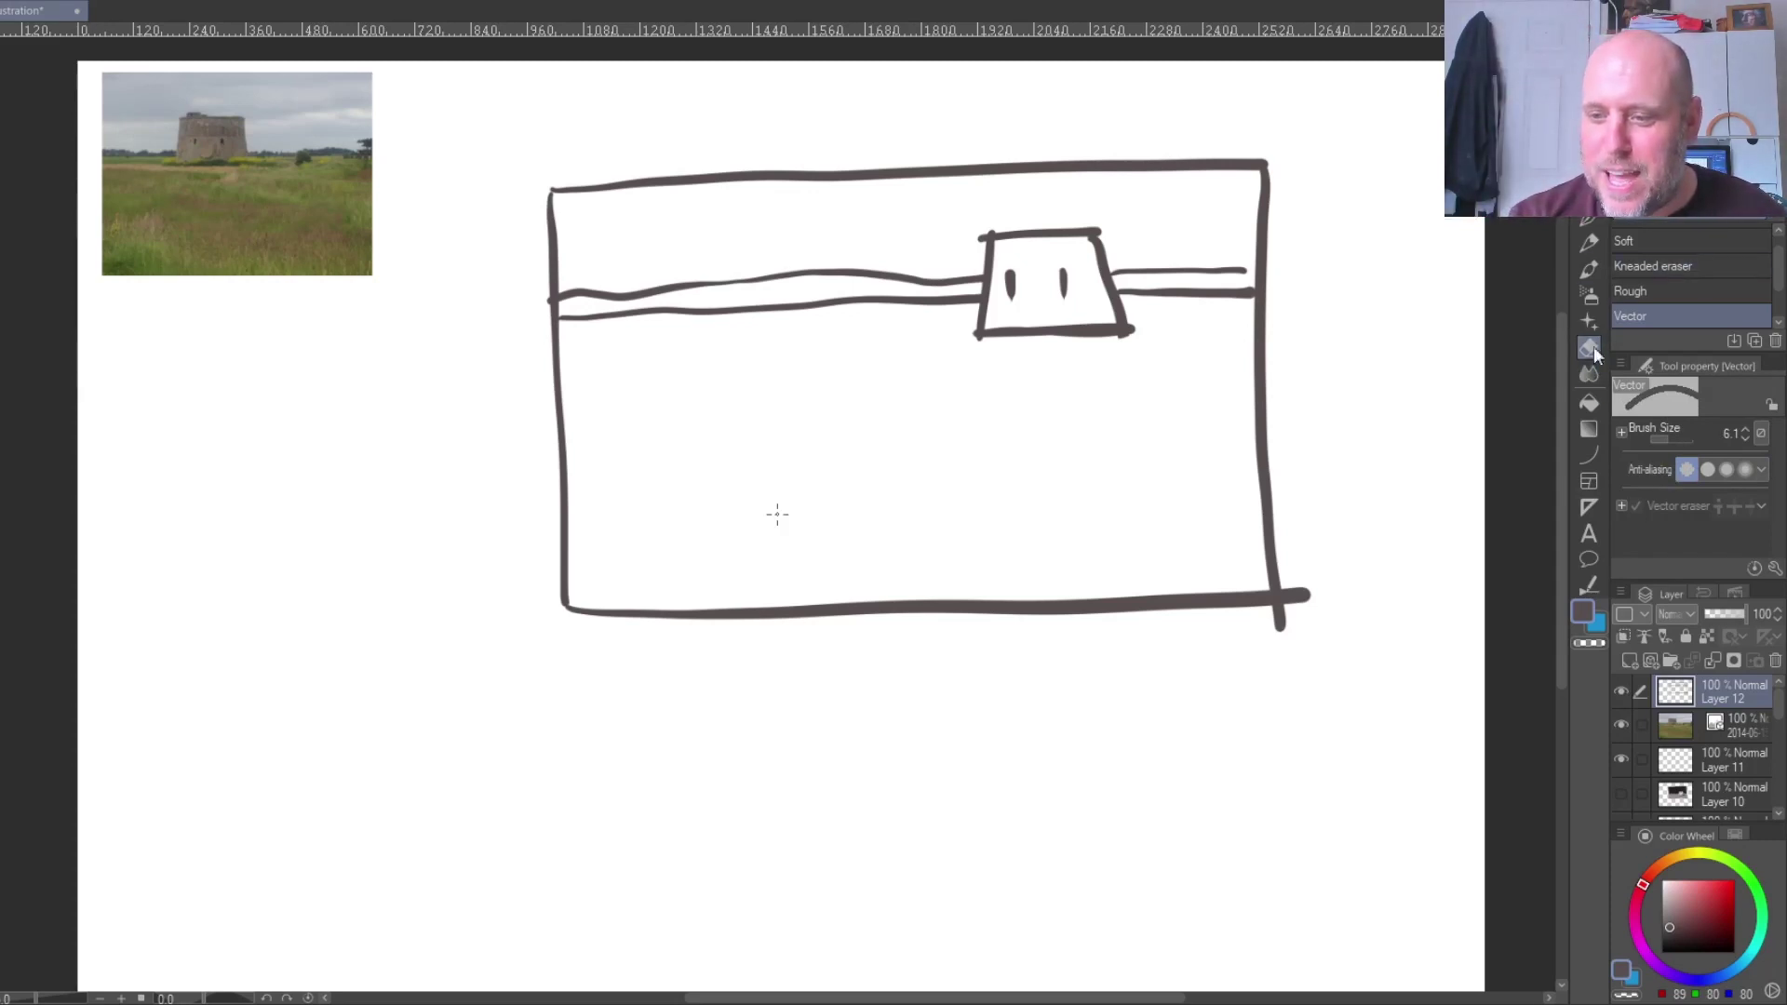
- Fill the tower and the horizon band left of it with near-black (27, 24, 24), referring to other layers
left_click(1590, 403)
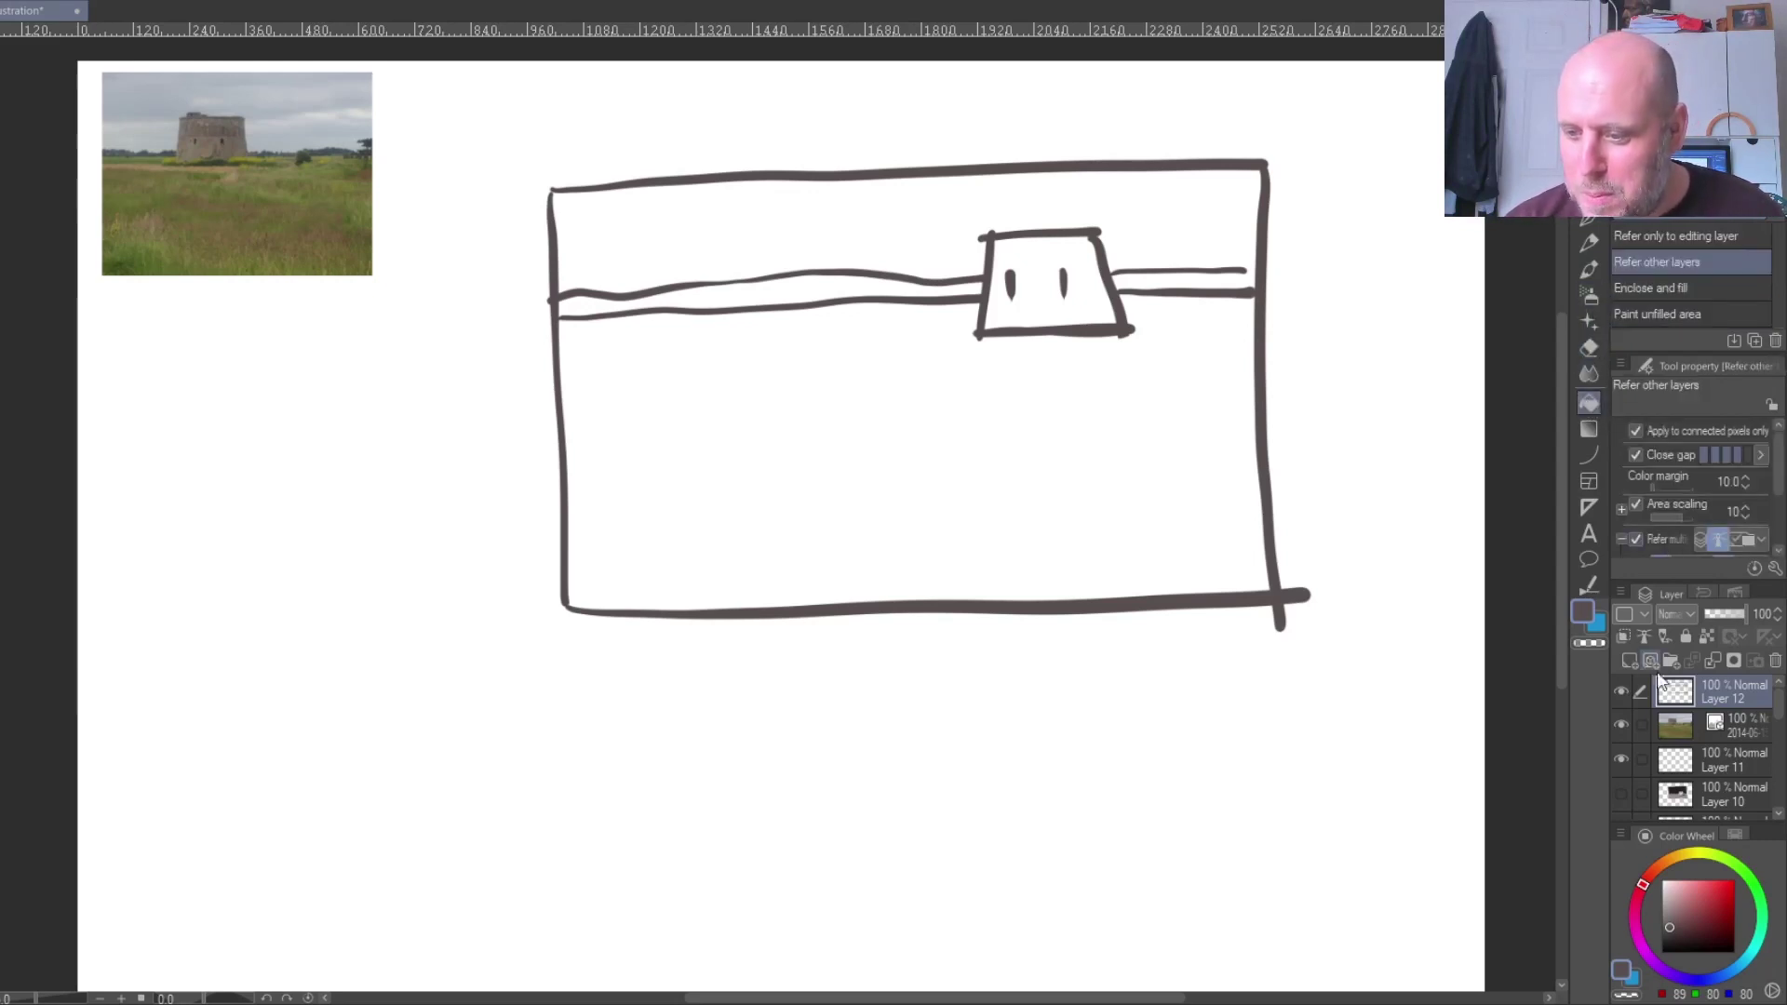
left_click(1666, 943)
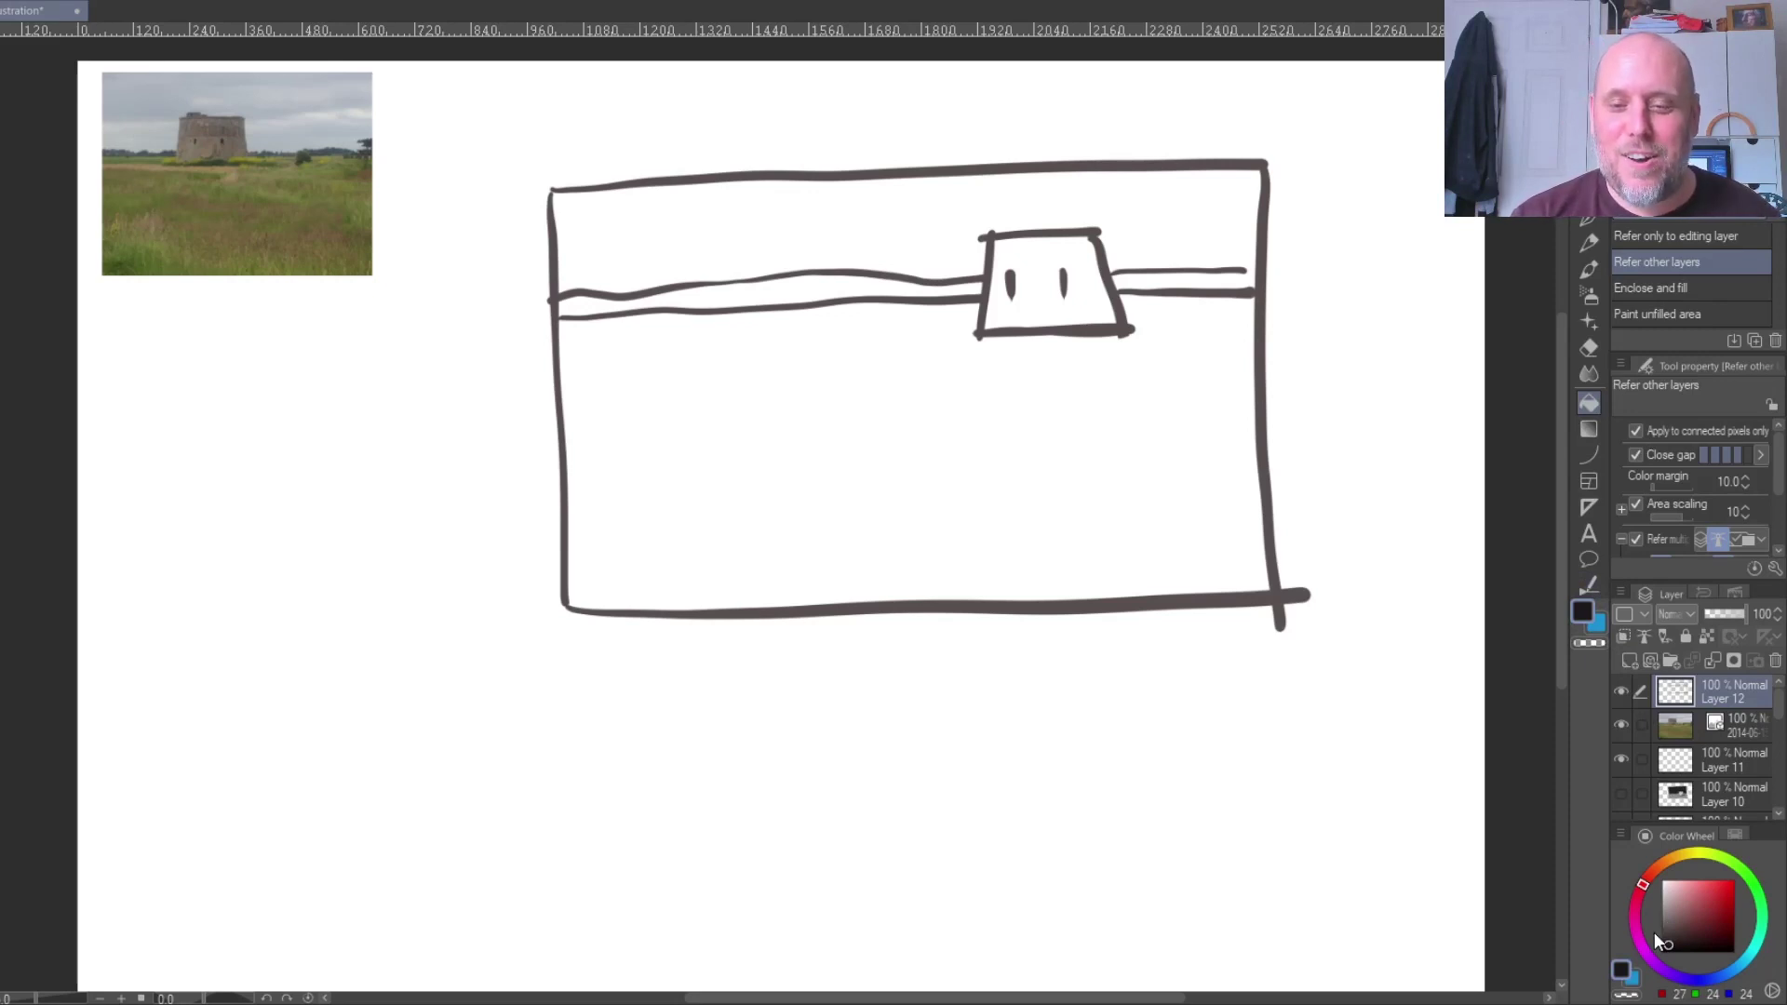
left_click(1044, 270)
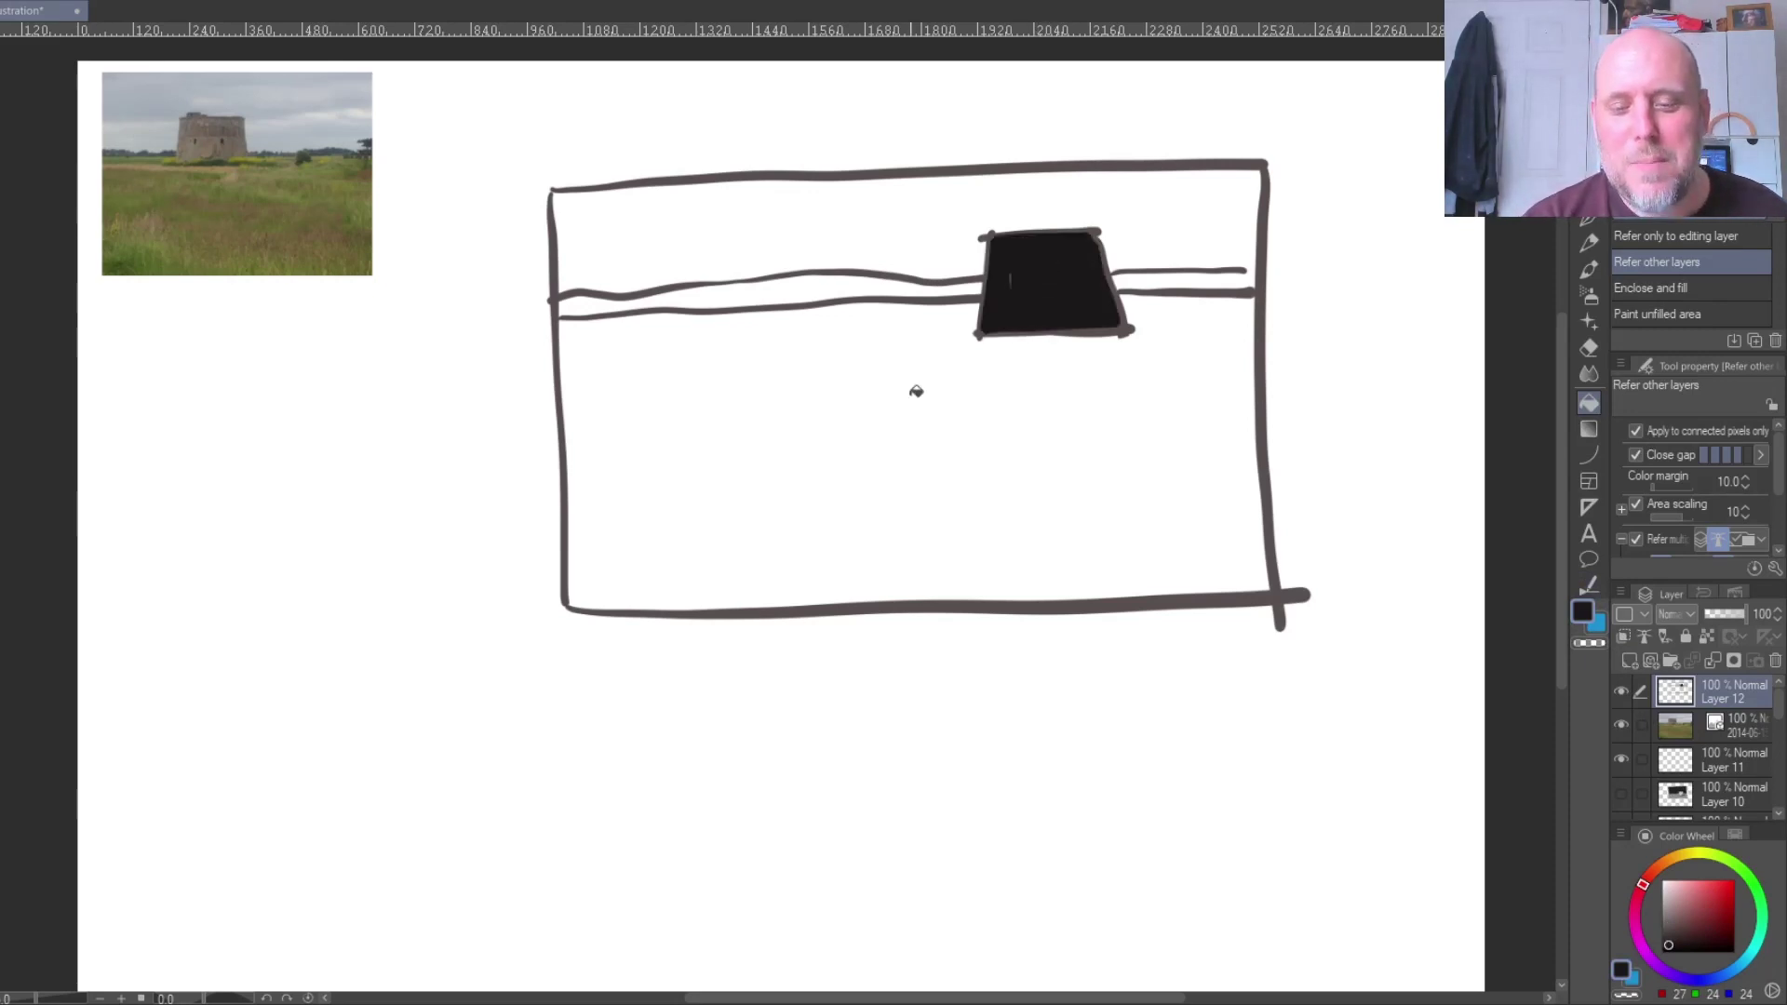
left_click(827, 274)
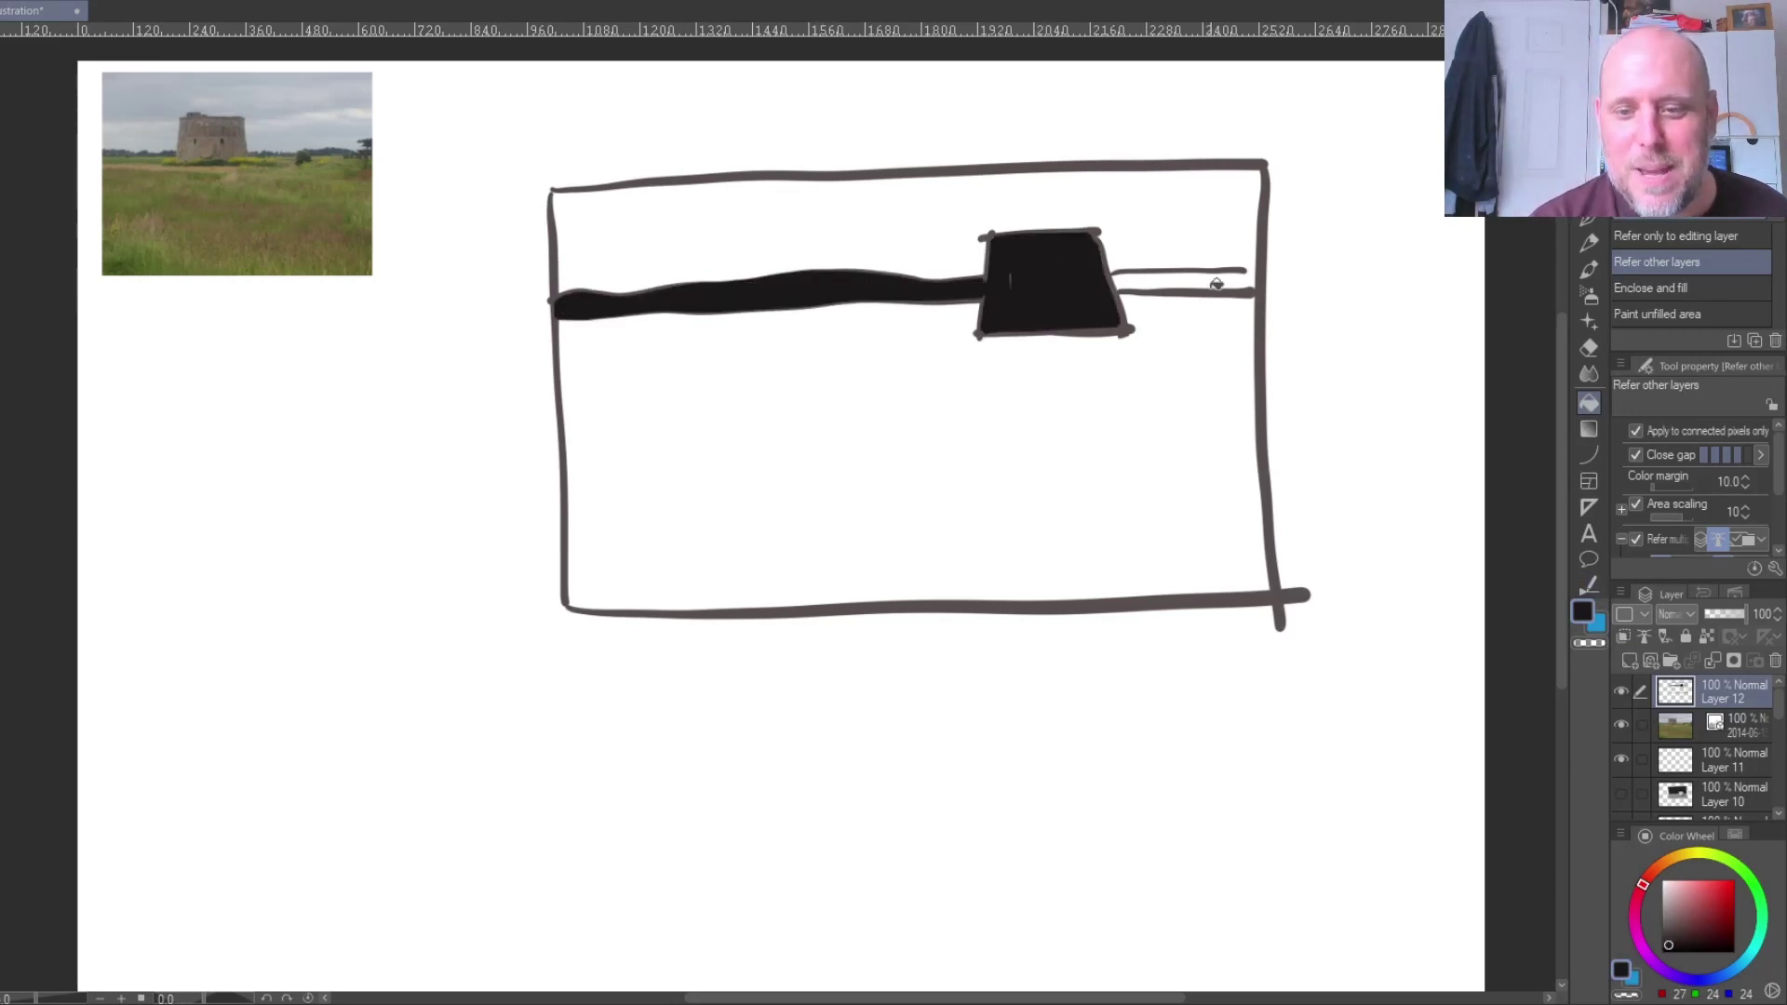
- Close the open end of the horizon band right of the tower with the G-pen and fill it near-black
left_click(1078, 295)
key("ctrl+z")
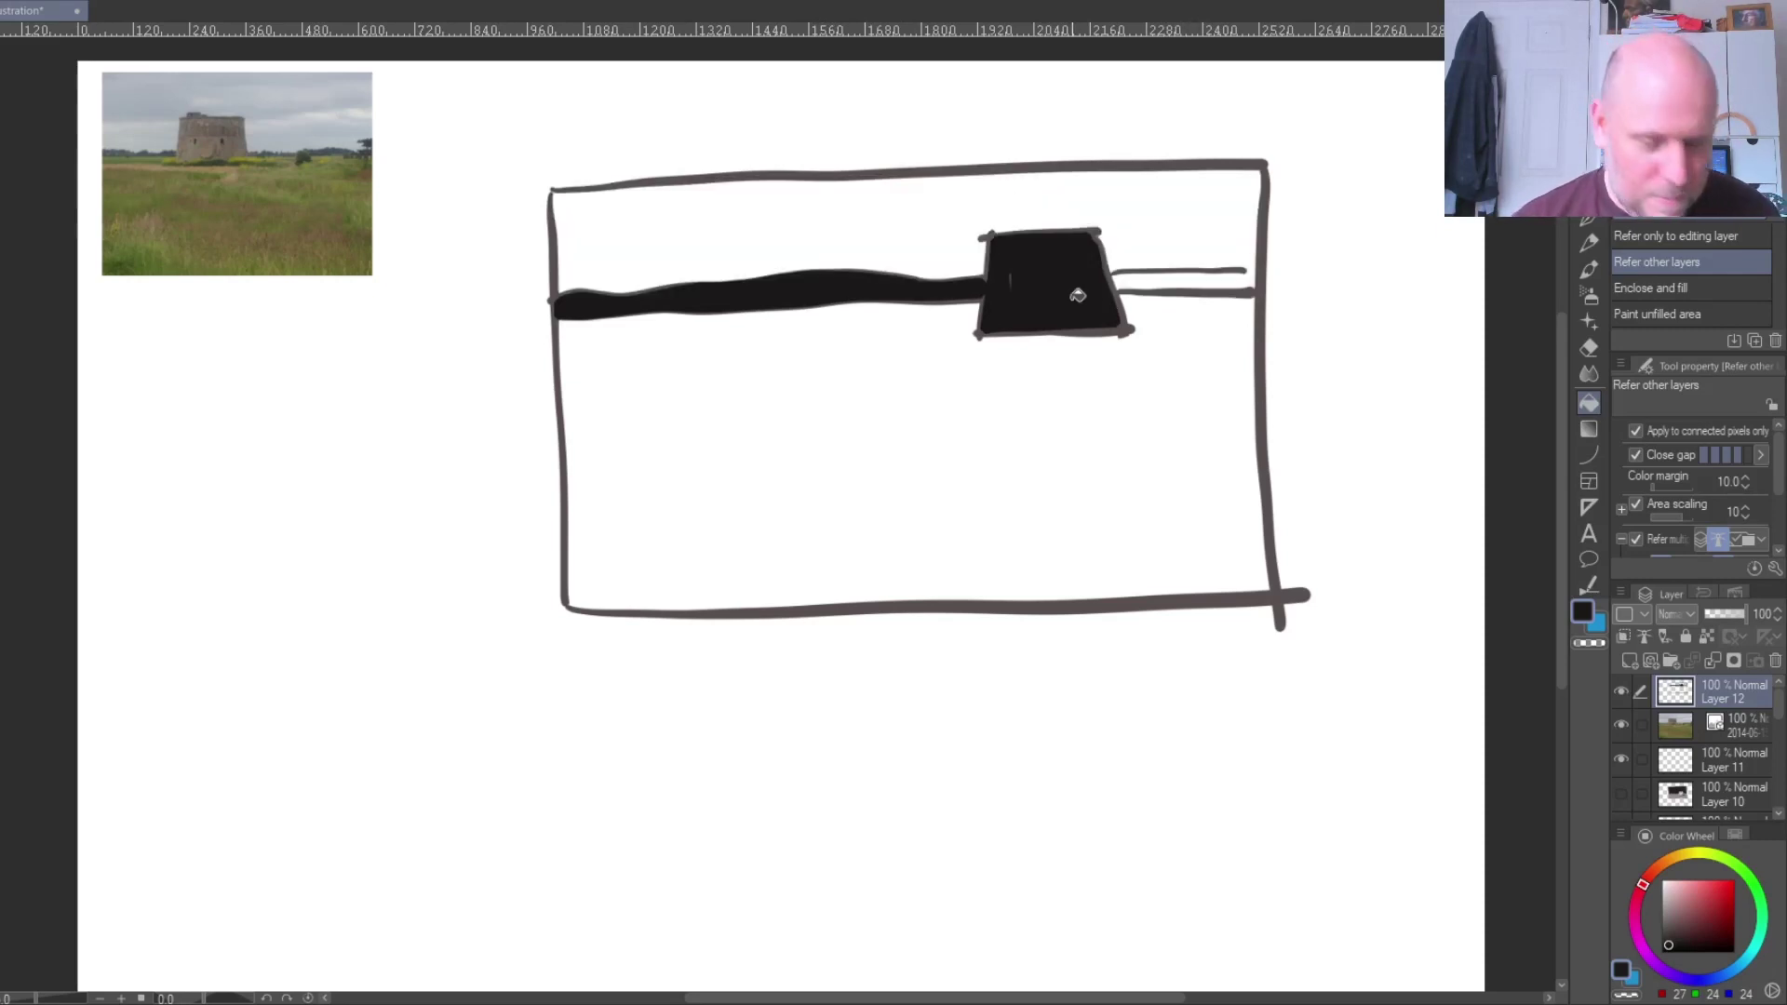
left_click(1588, 222)
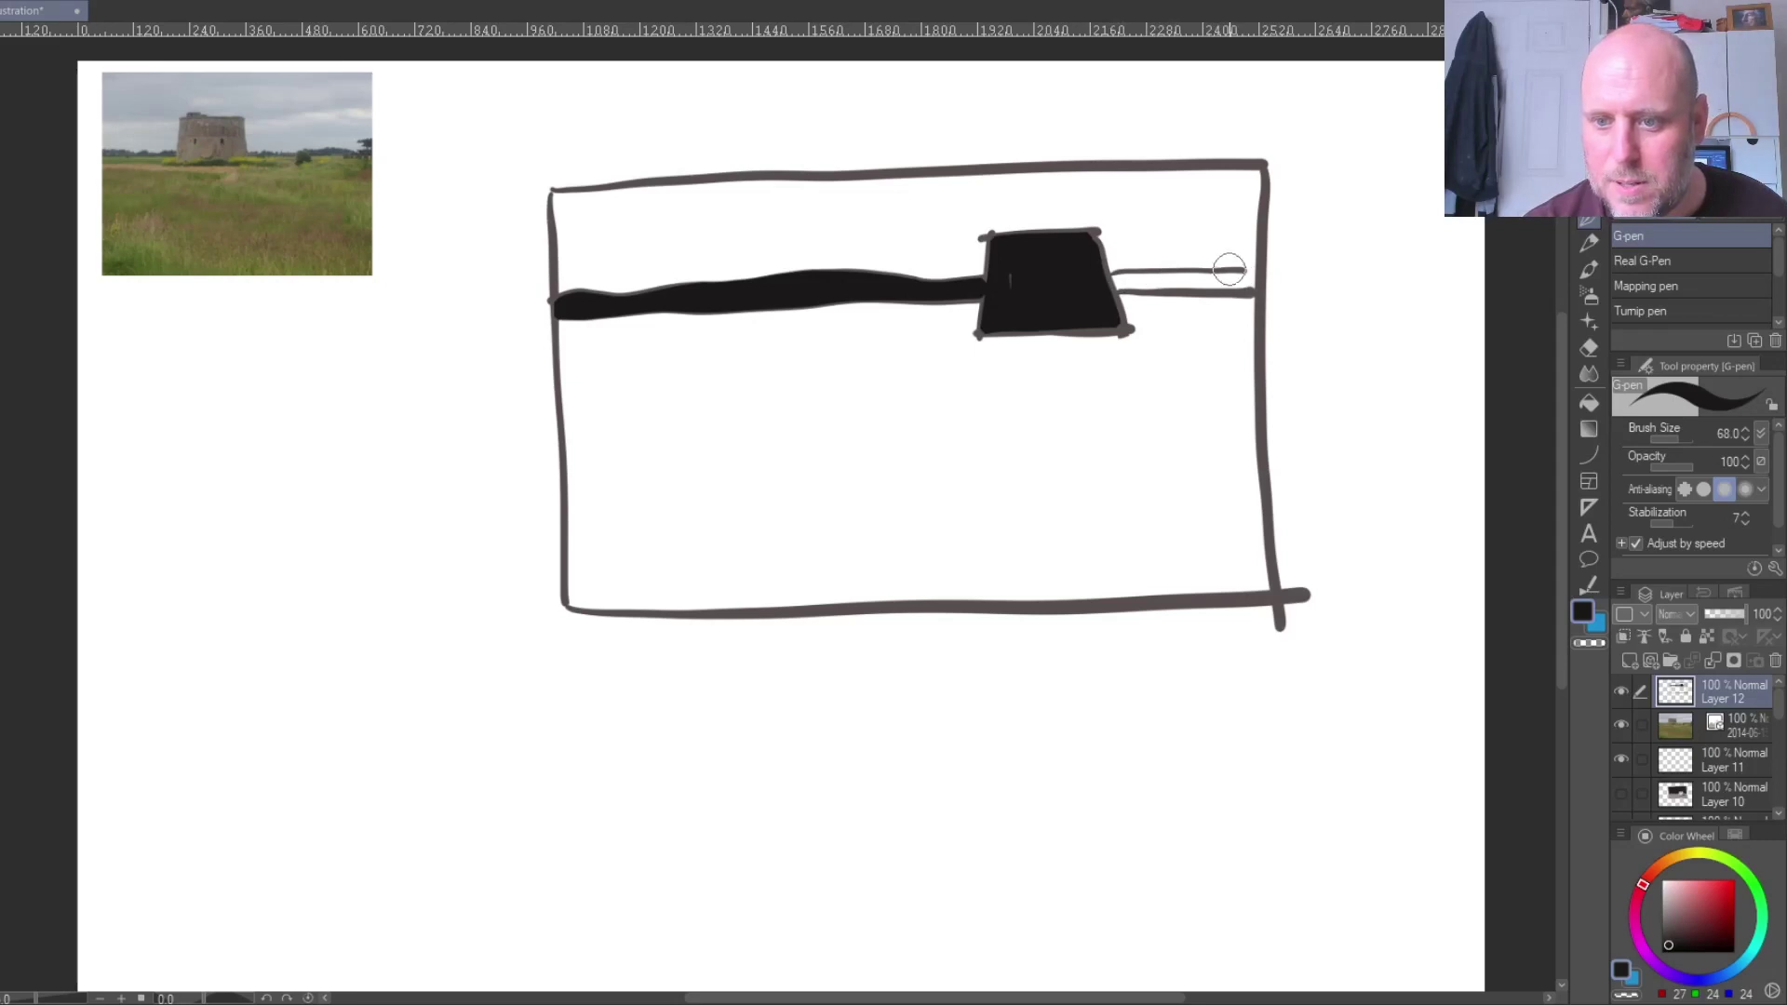
left_click(1589, 402)
left_click(1158, 279)
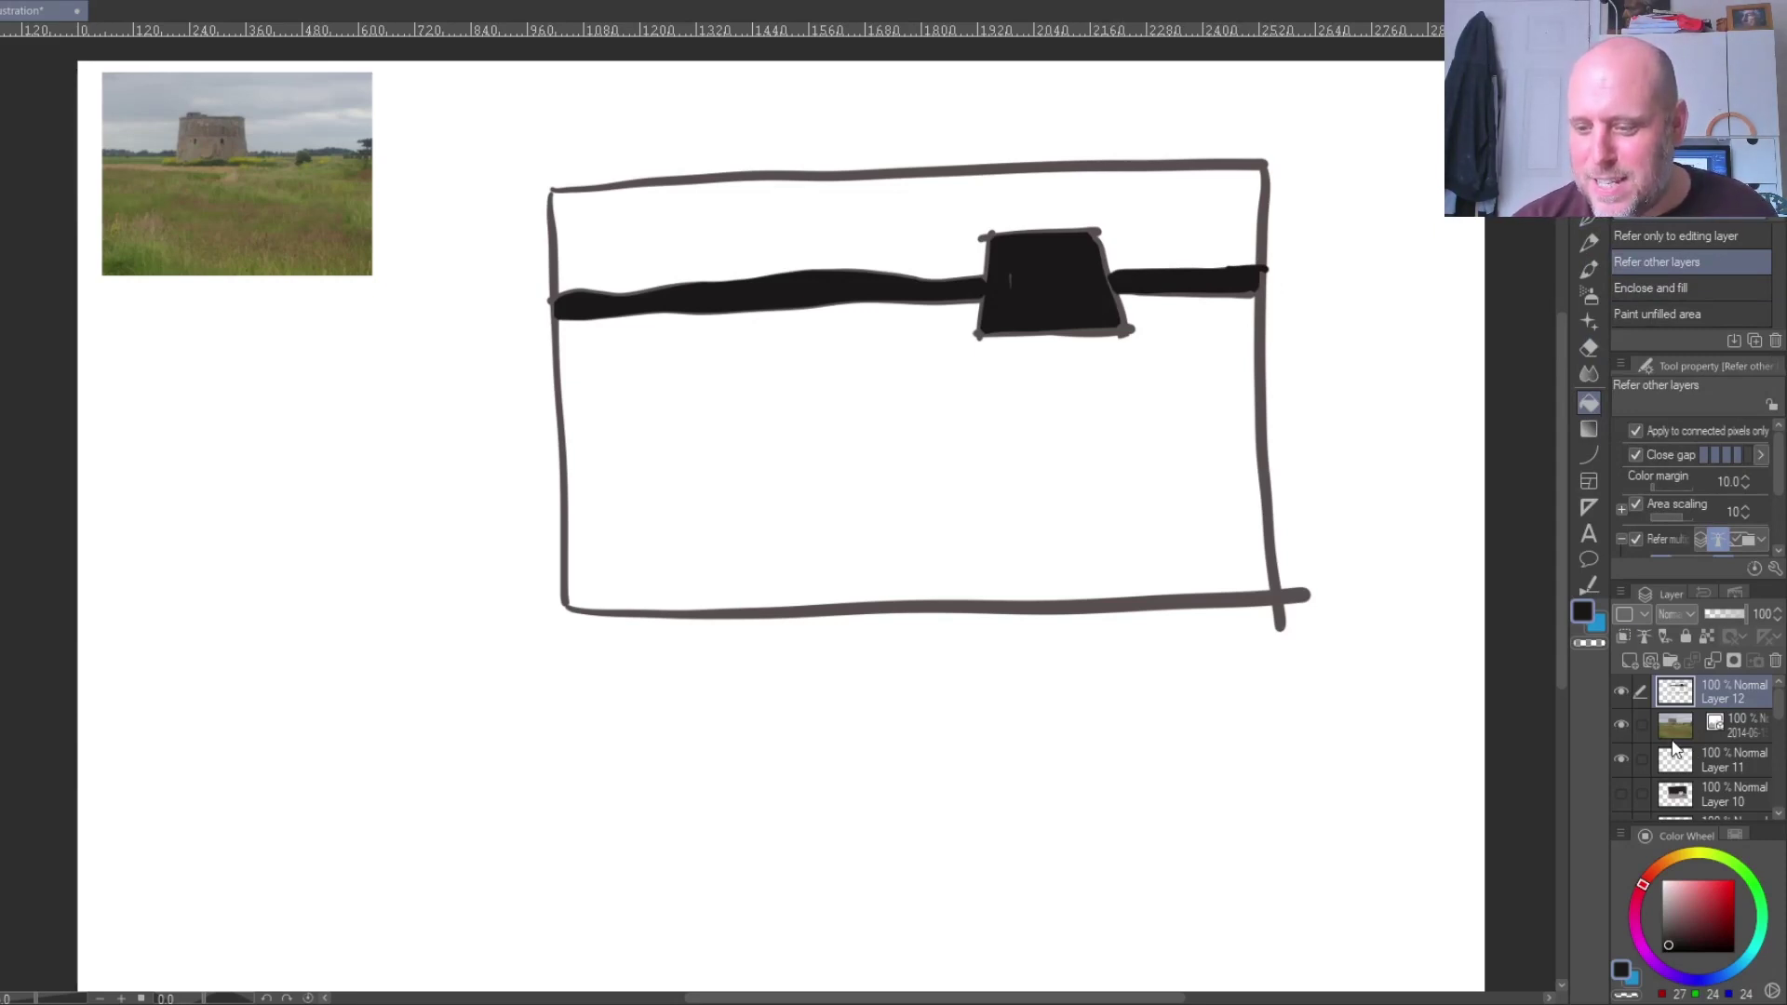
left_click(1668, 934)
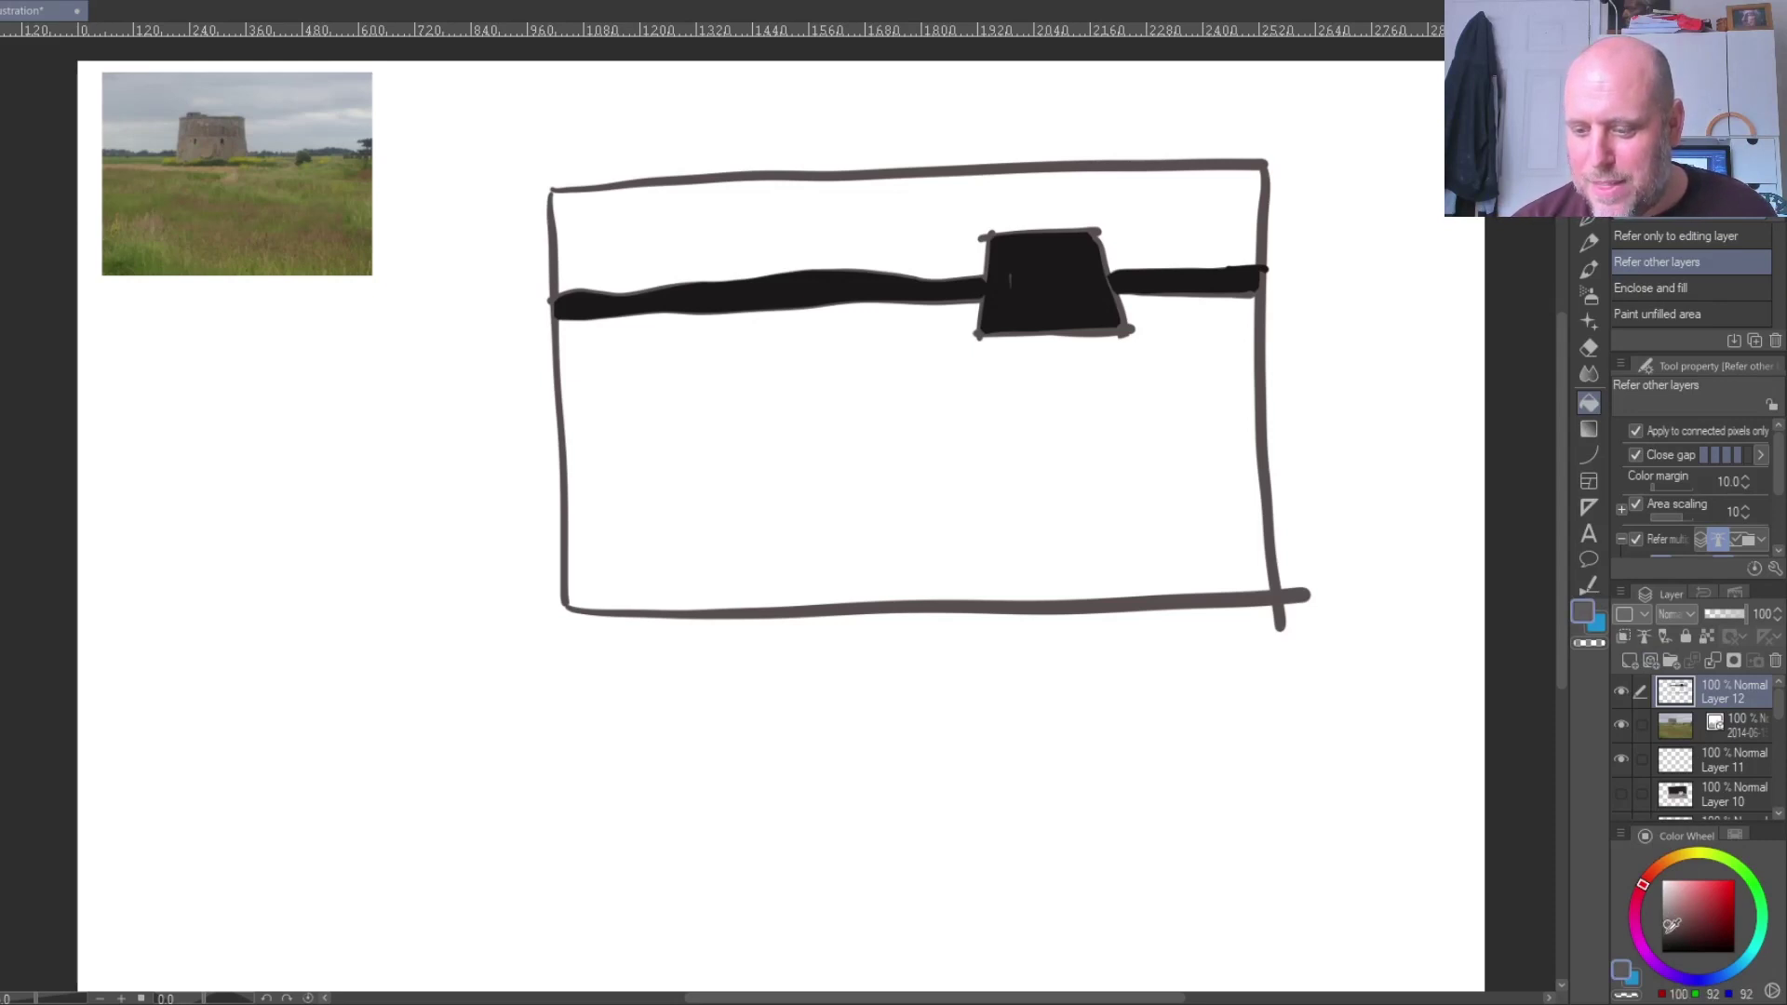
left_click(1669, 927)
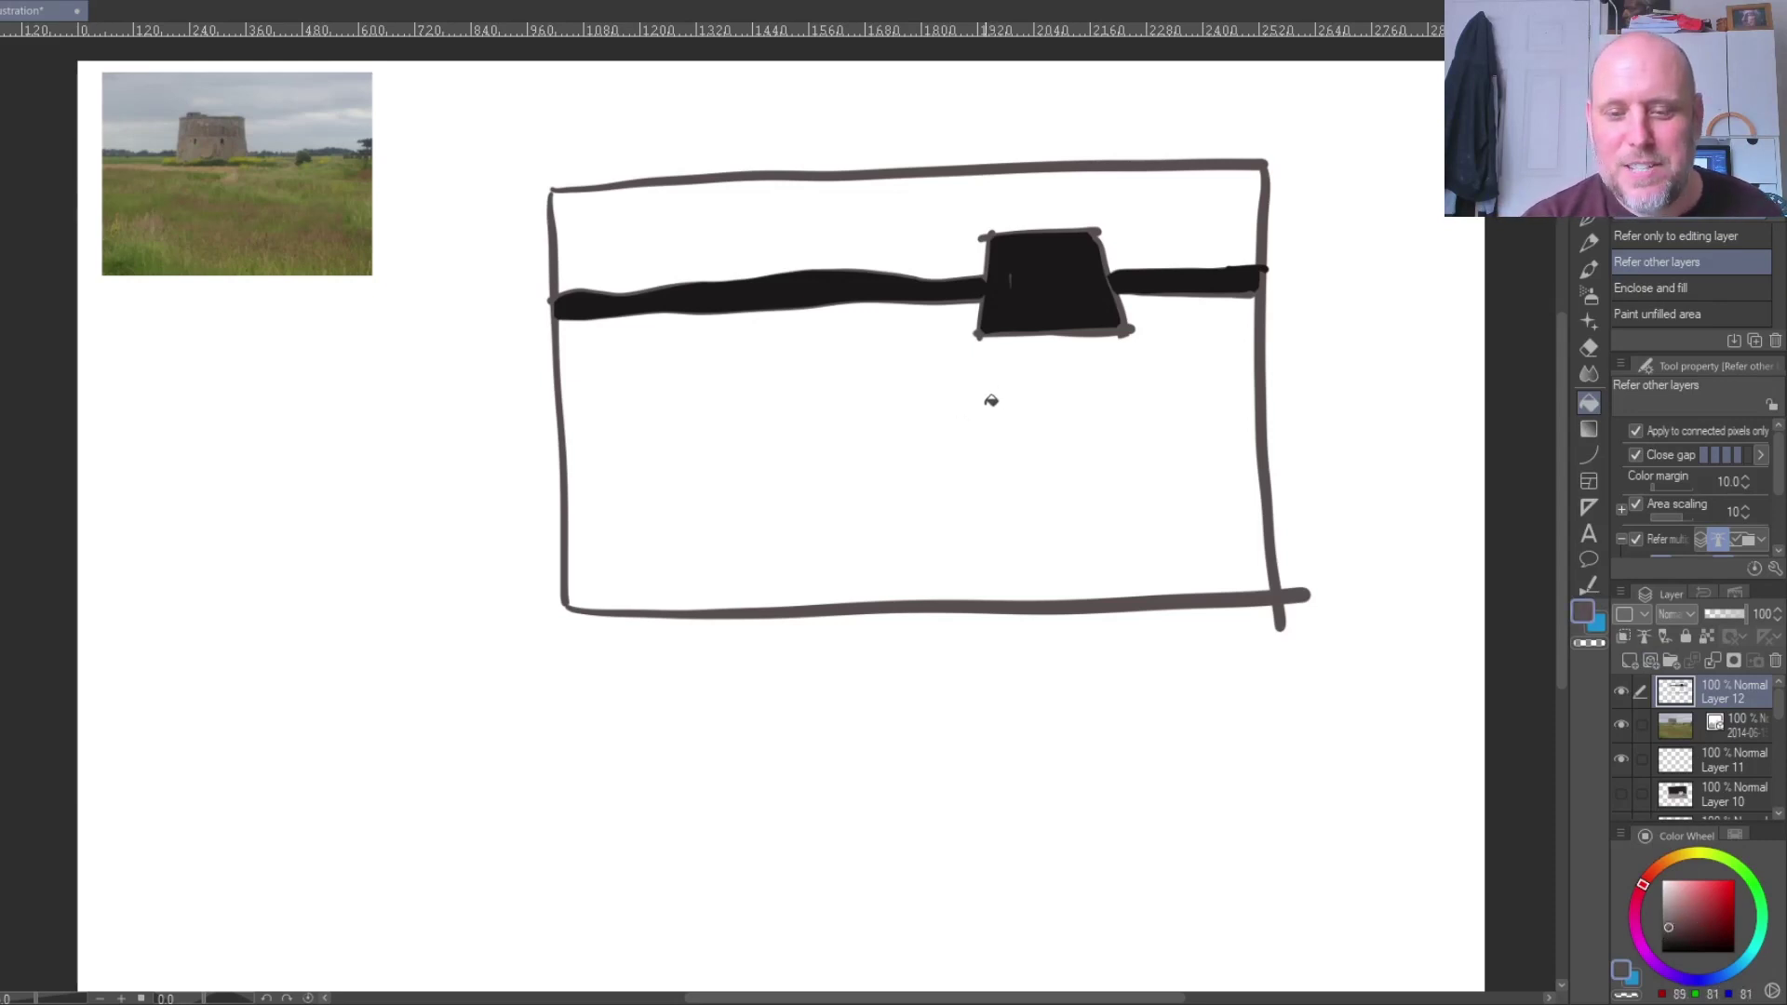
left_click(965, 416)
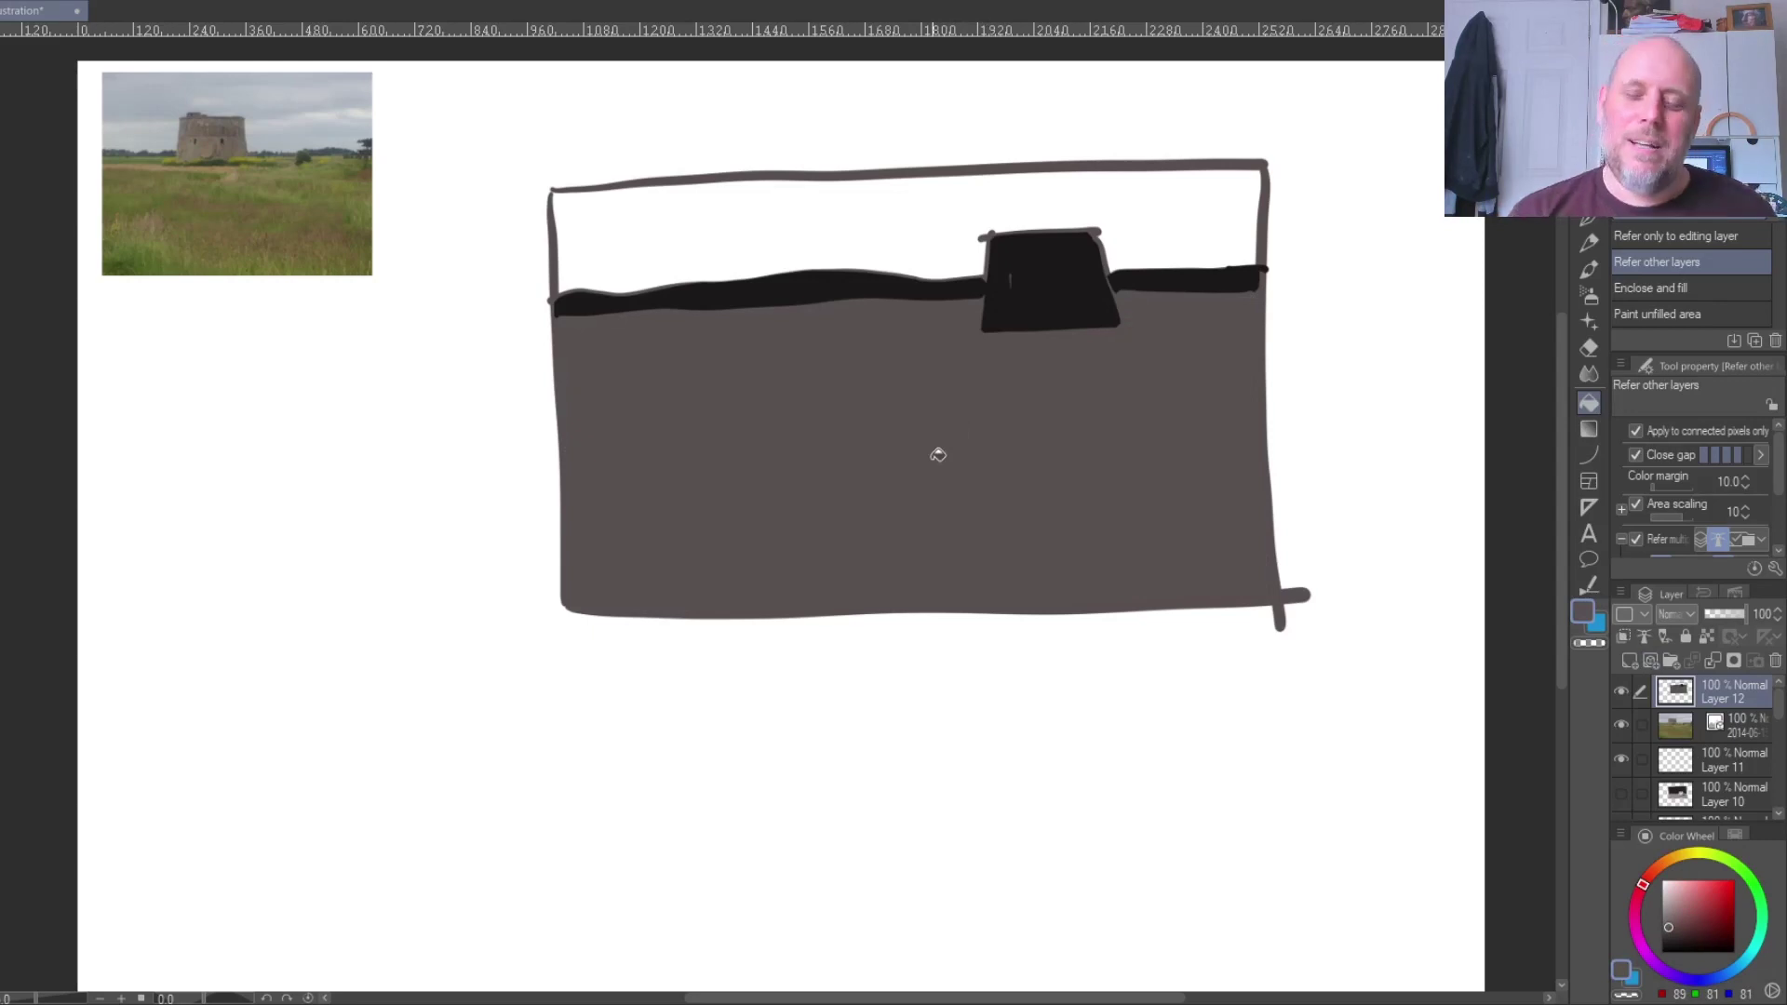
key("ctrl+z")
- Fill the foreground below the horizon with mid grey (140, 136, 136)
left_click(1673, 898)
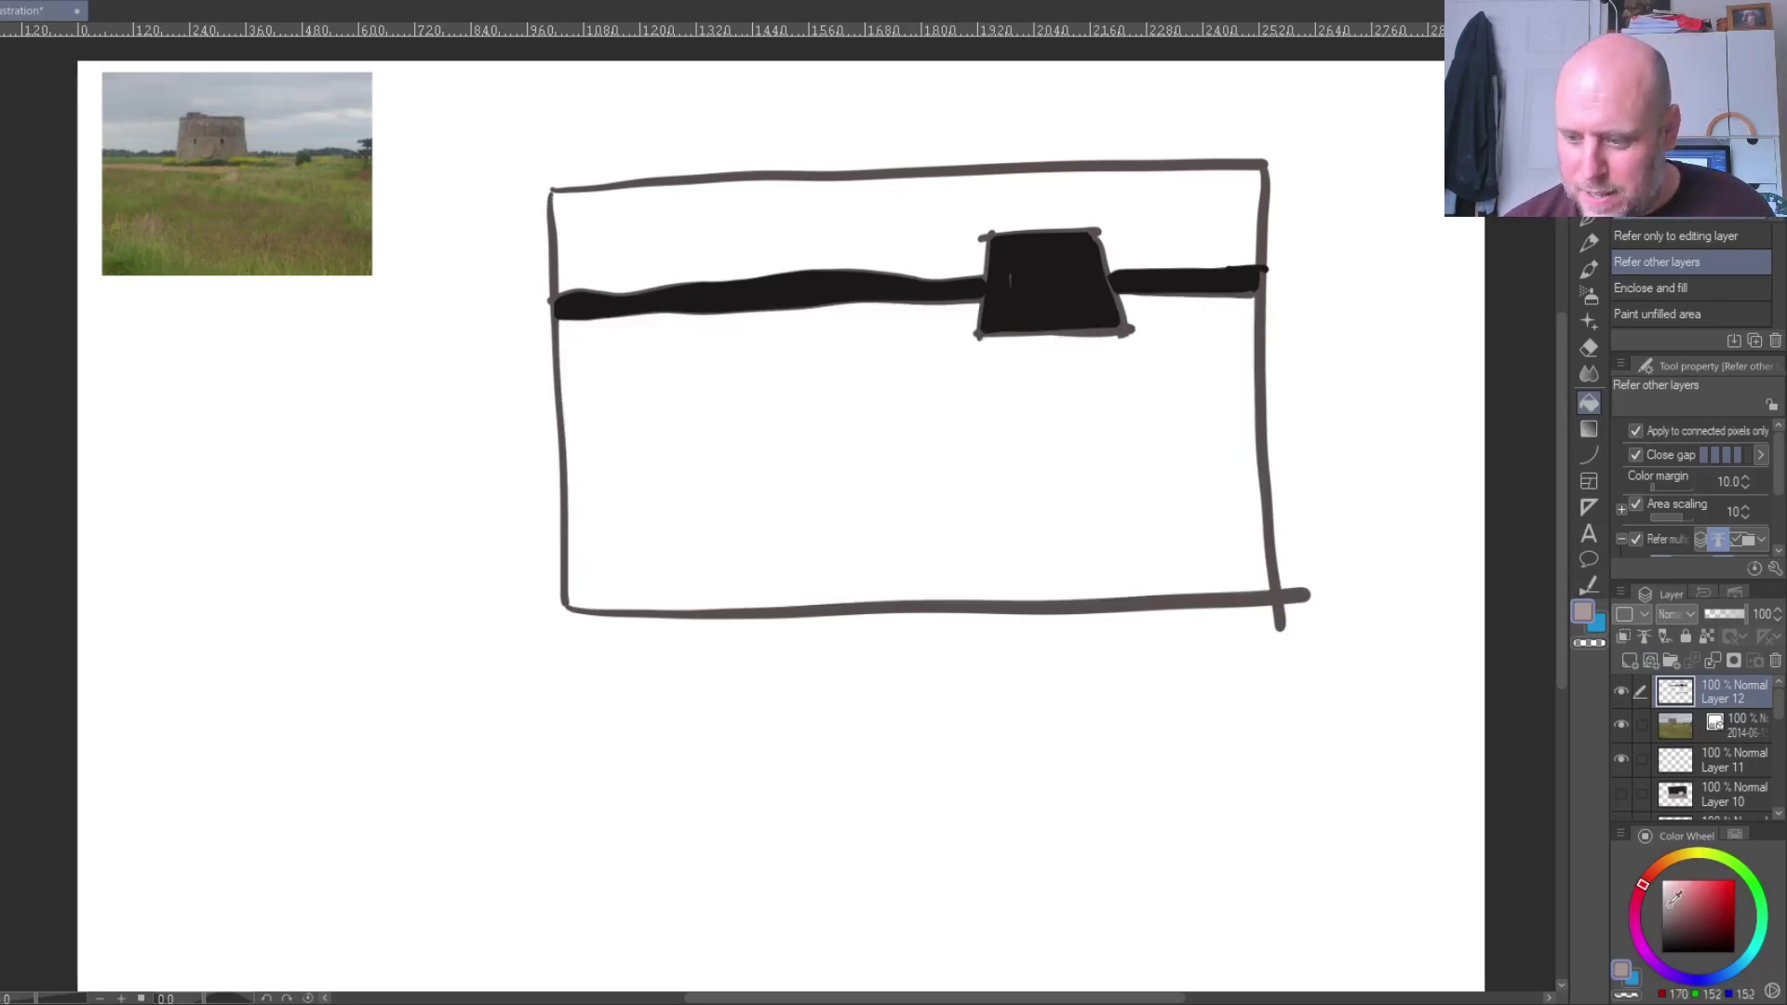
left_click(990, 413)
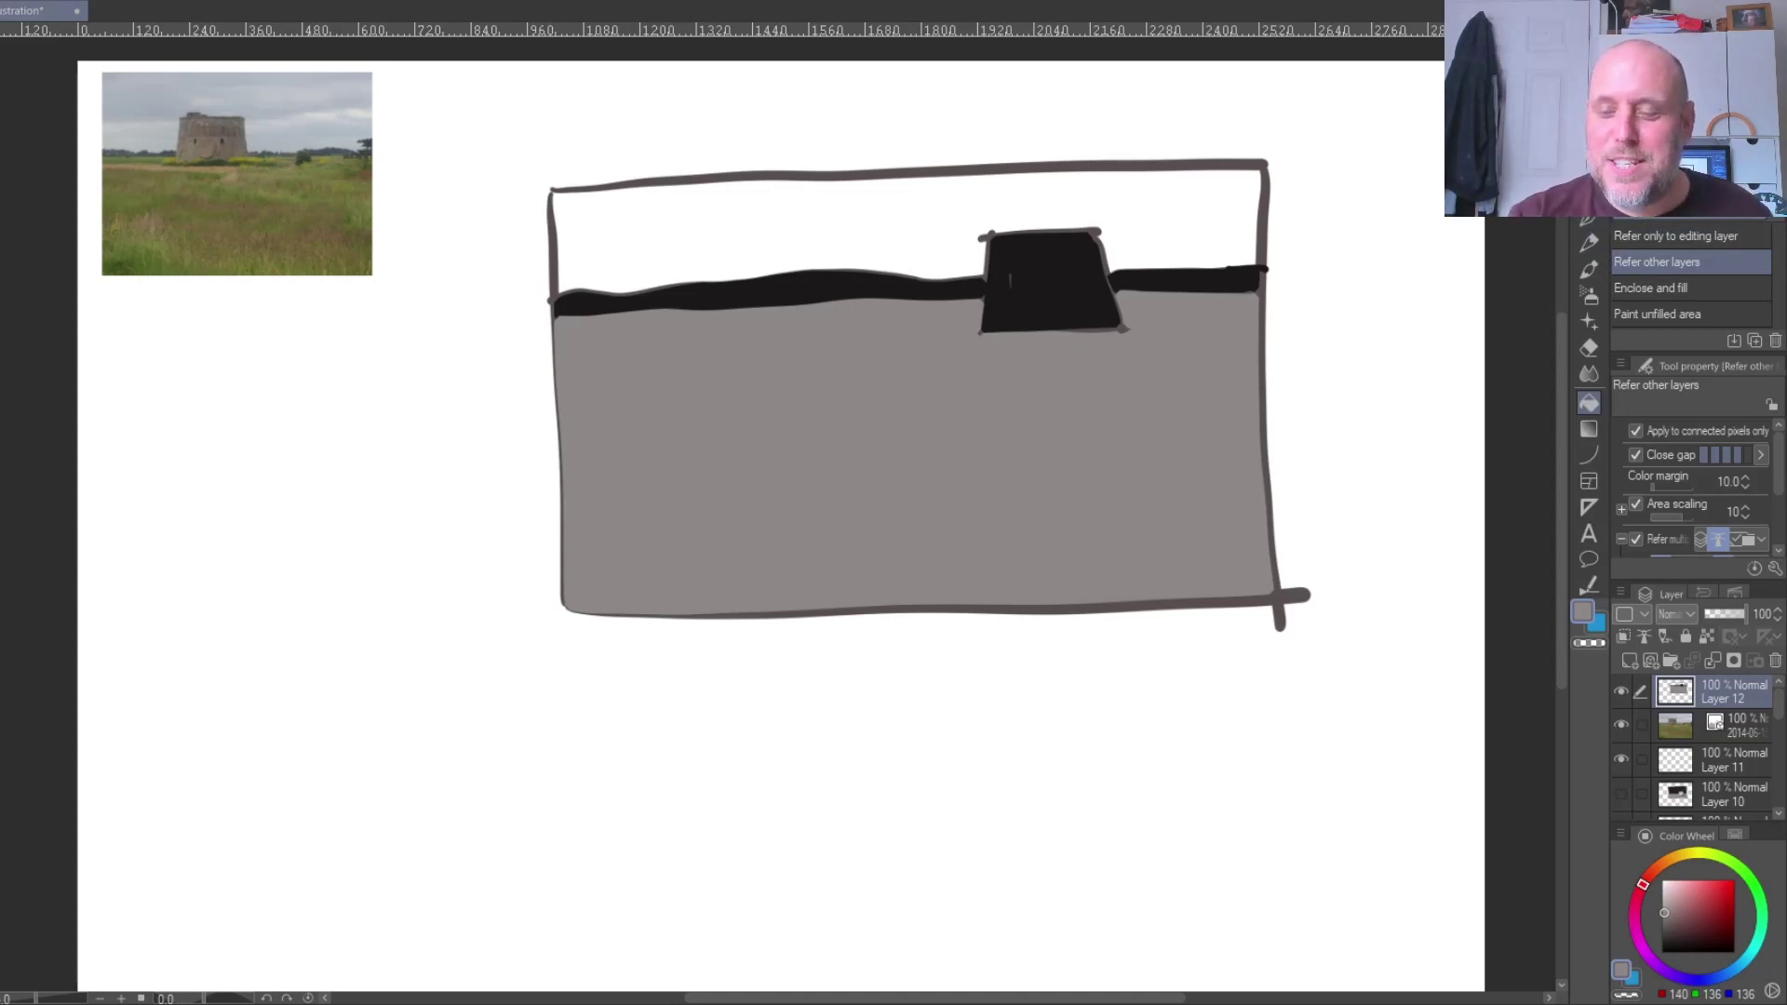
- Sketch loose near-black (26, 24, 24) grass strokes and dots across the grey foreground with the G-pen, using the sampled horizon colour
left_click(1589, 219)
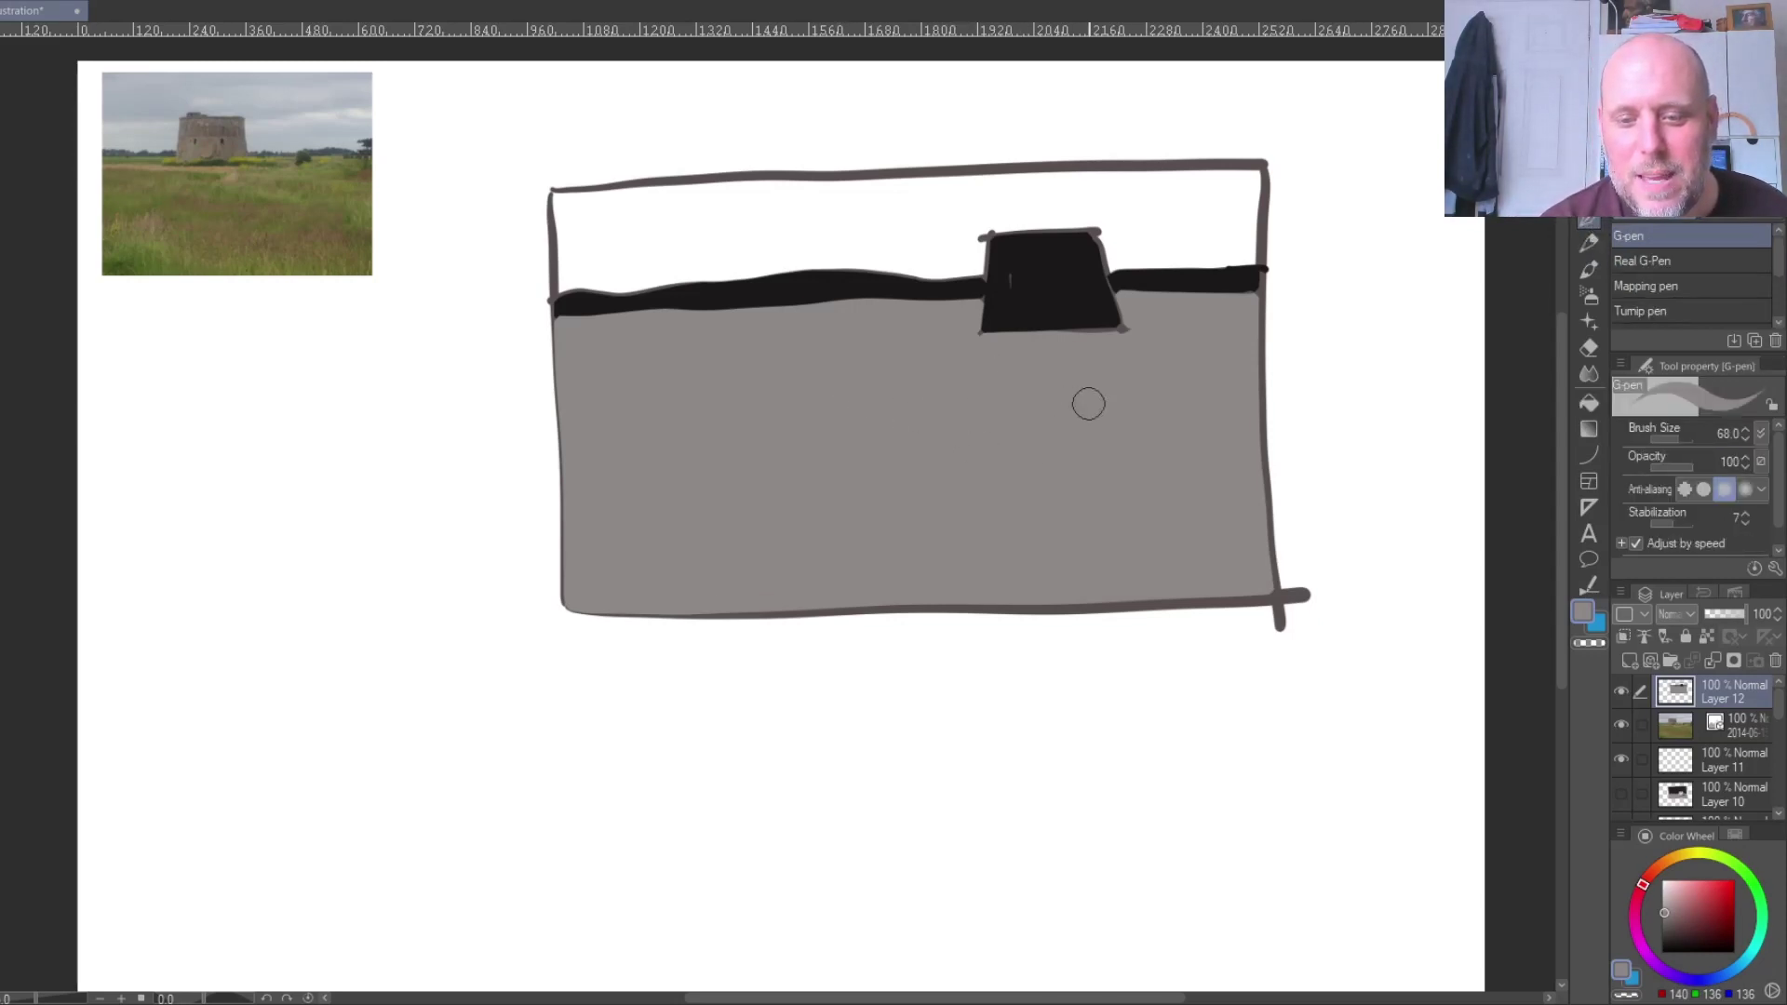
left_click(1195, 274, "alt")
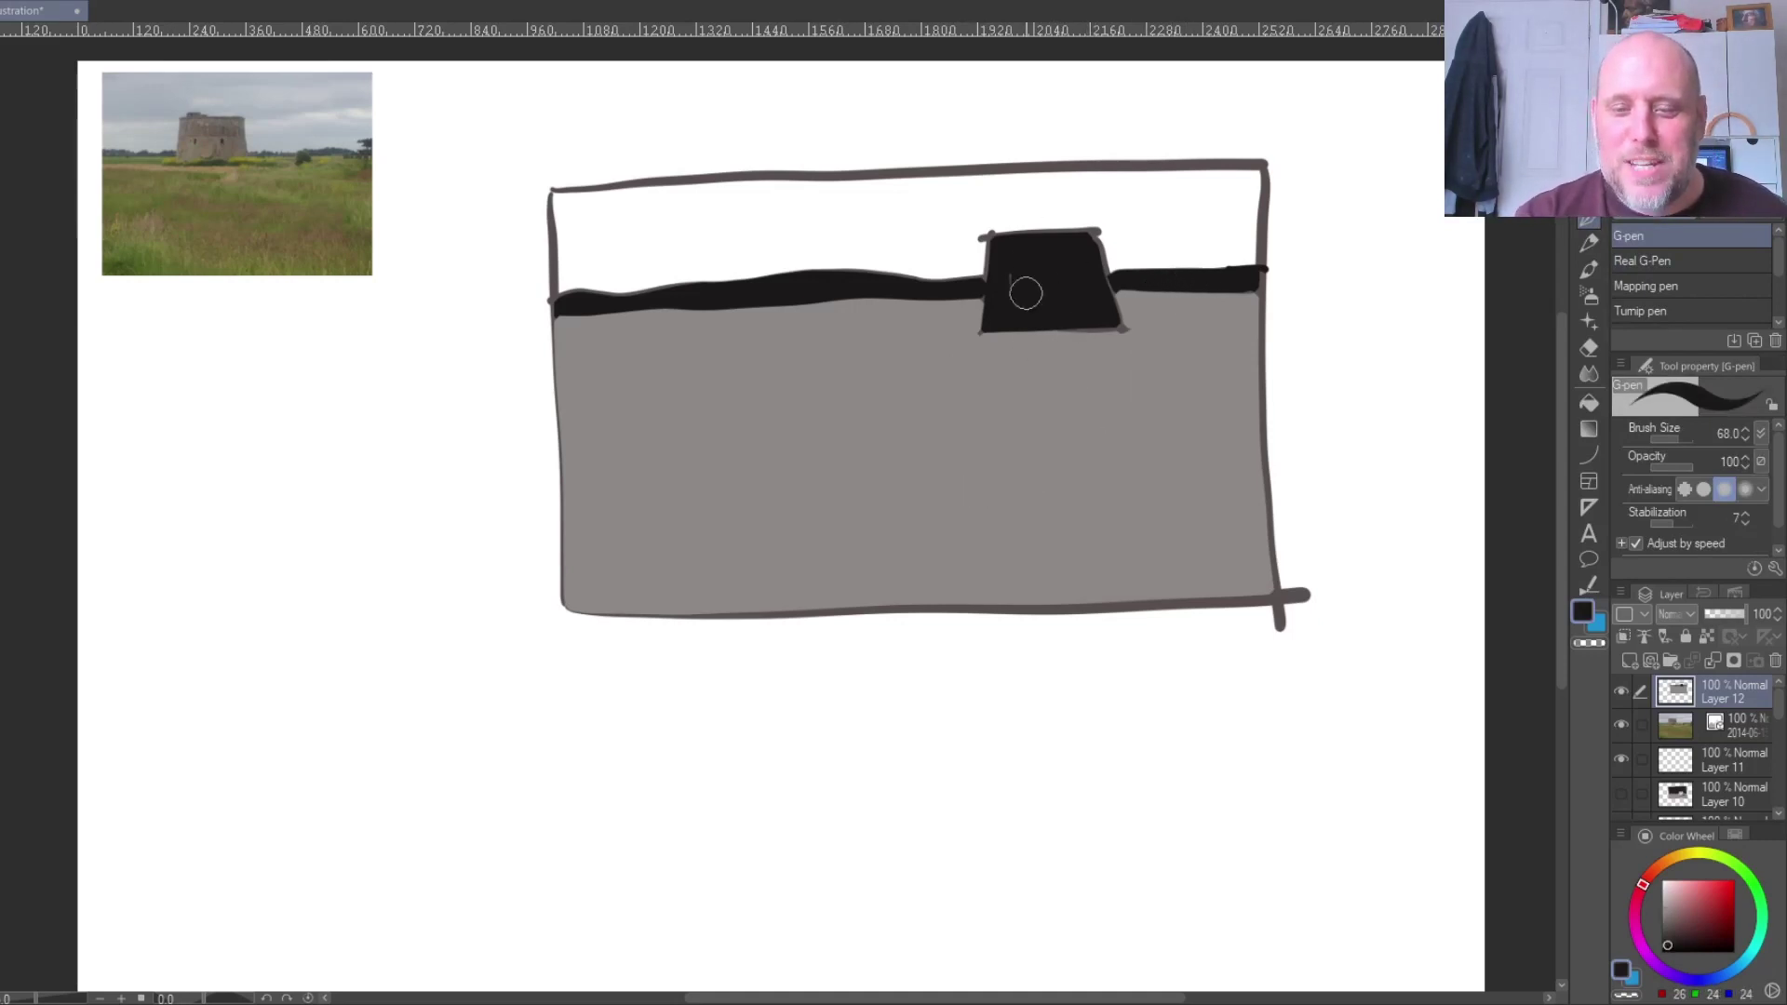
left_click(1041, 376)
left_click_drag(1010, 390, 961, 404)
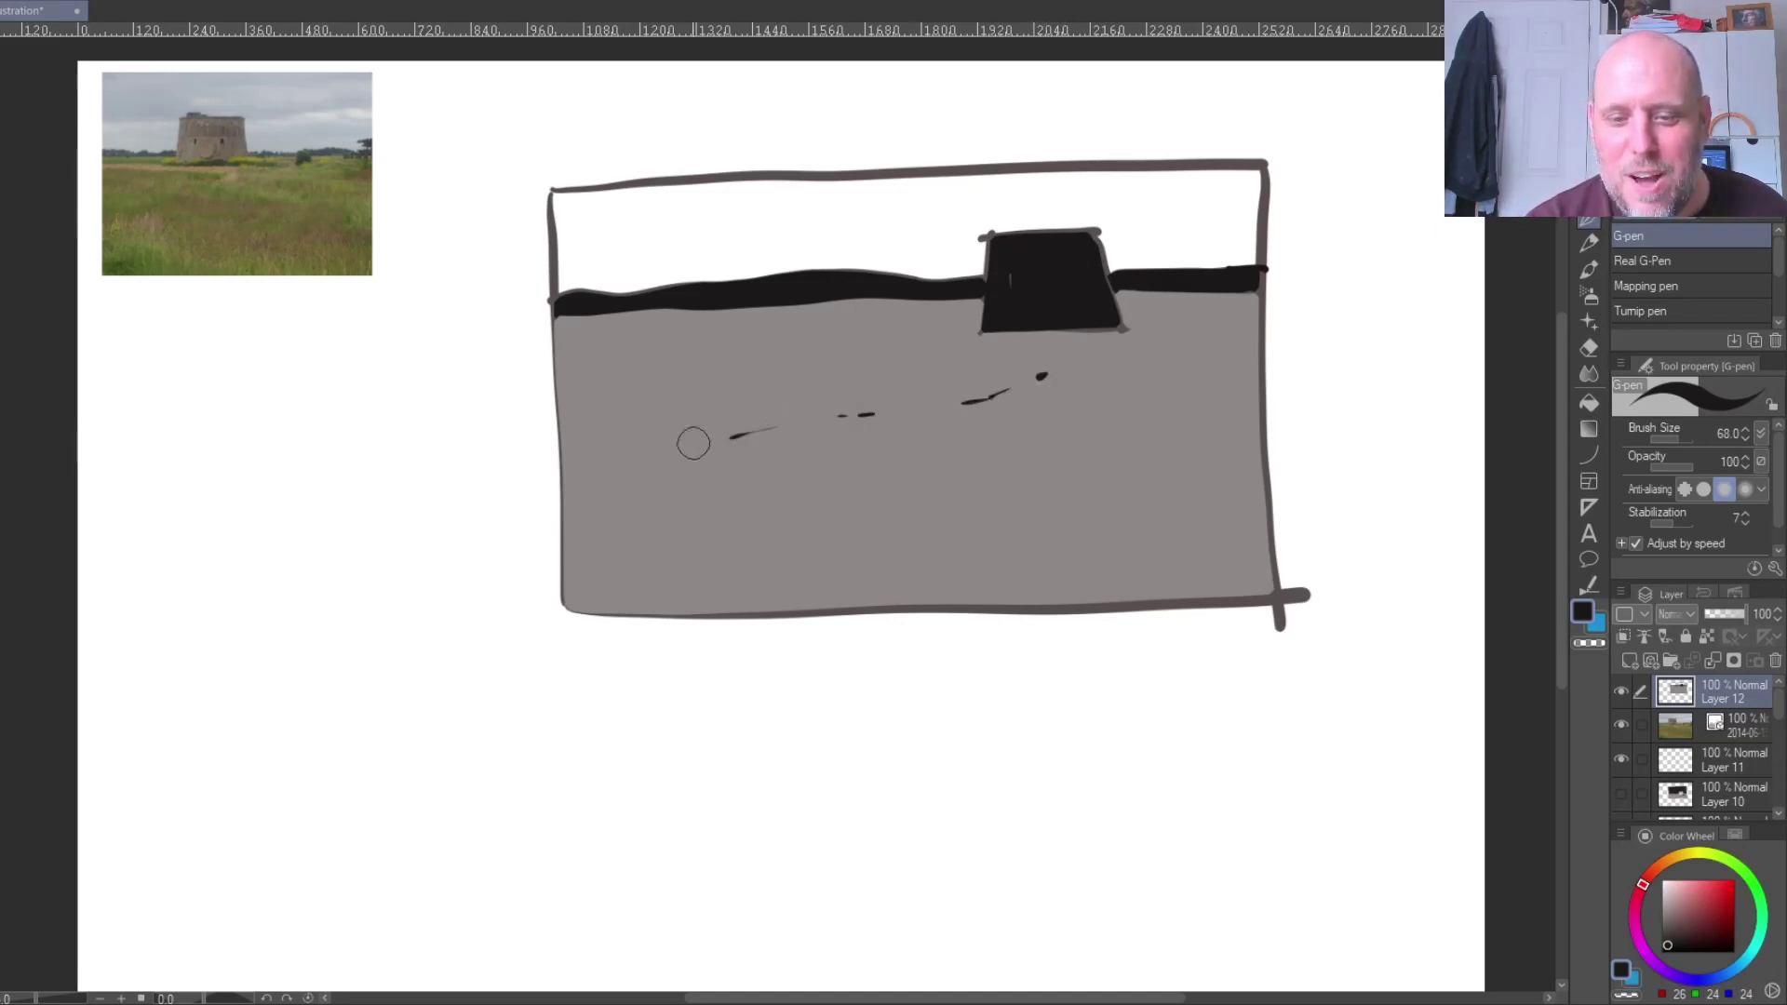
mouse_move(668, 452)
left_mouse_down()
mouse_move(818, 451)
mouse_move(754, 472)
left_mouse_up()
left_click_drag(614, 510, 651, 498)
left_click_drag(735, 507, 796, 503)
left_click_drag(991, 504, 926, 526)
mouse_move(725, 361)
left_mouse_down()
mouse_move(789, 351)
mouse_move(735, 338)
mouse_move(959, 312)
left_mouse_up()
left_click(582, 344)
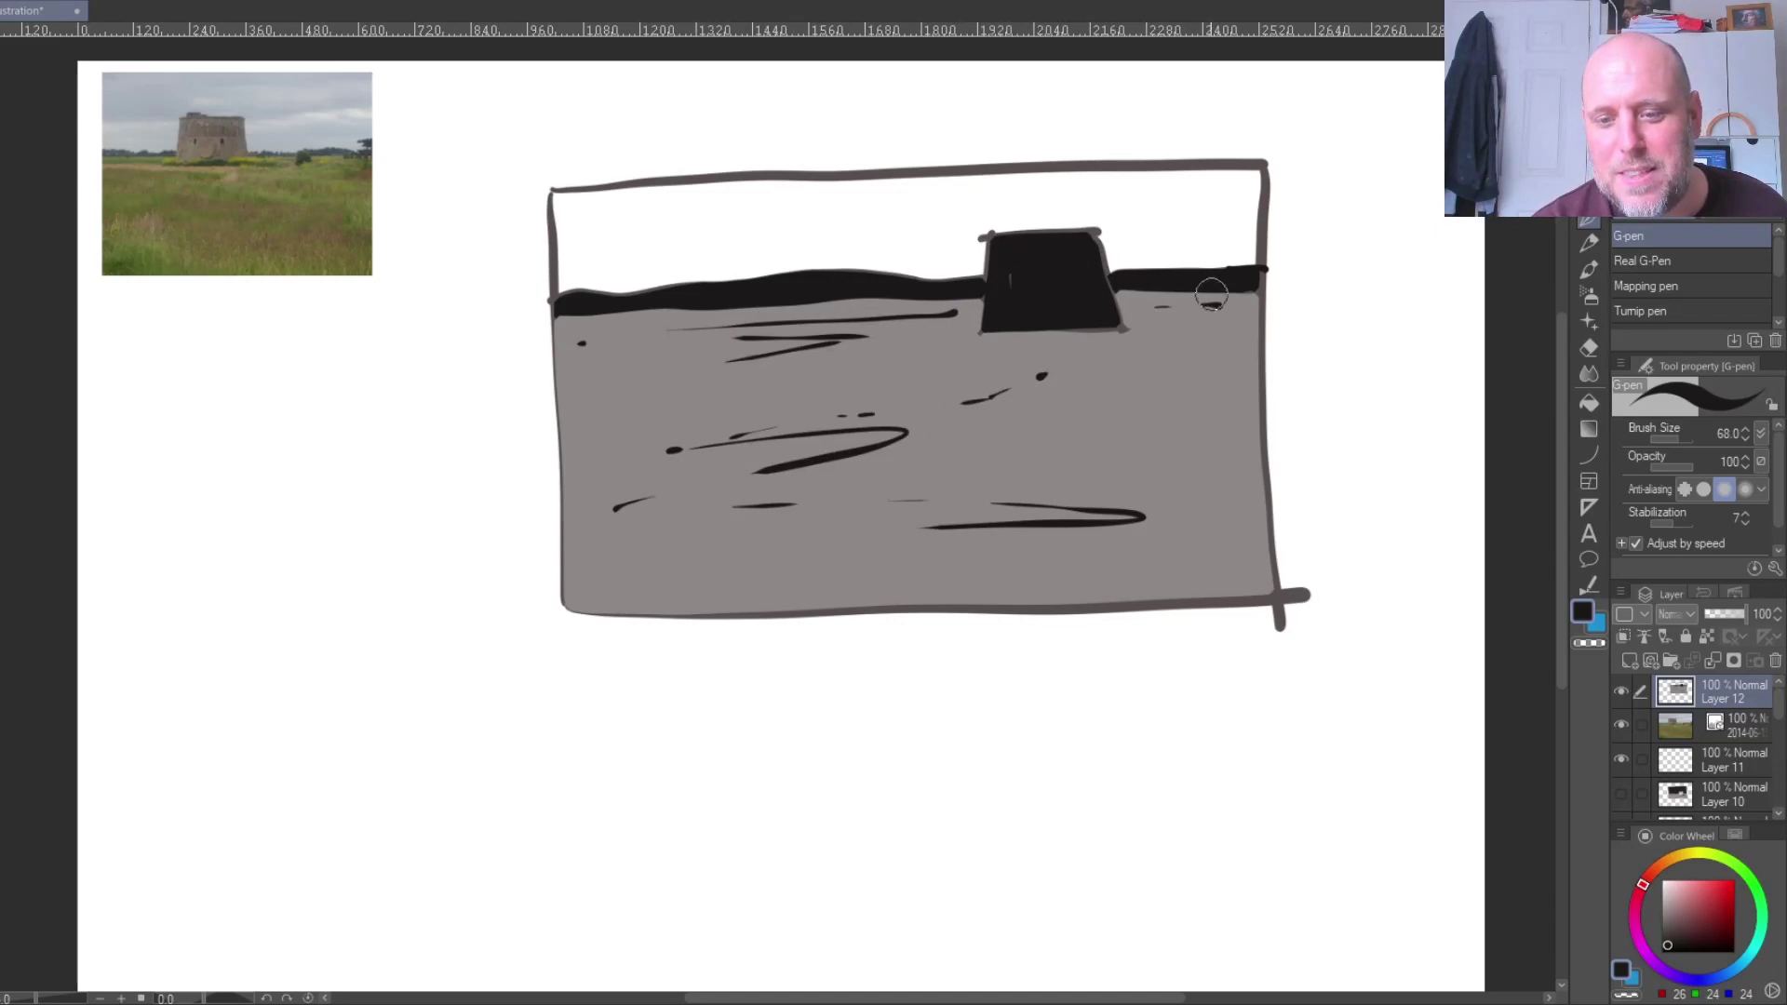
left_click_drag(1211, 294, 1221, 295)
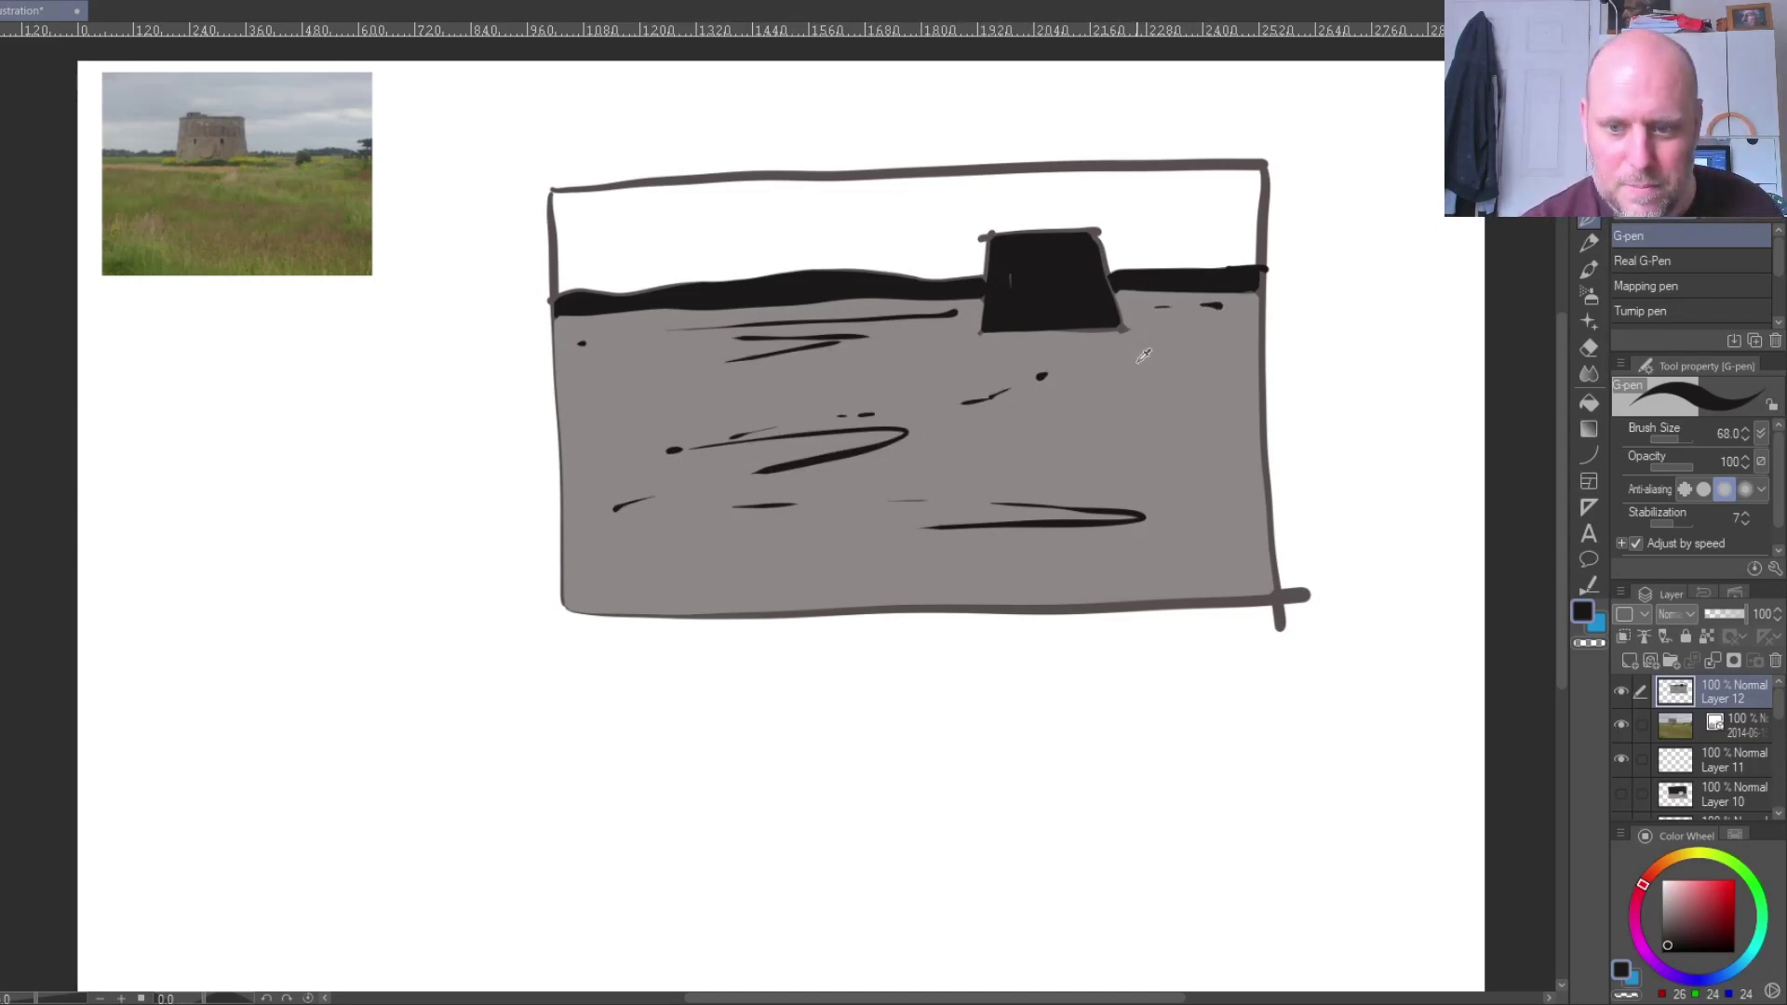
- Sample the foreground grey and add a few light cloud strokes and dots in the white sky on both sides of the tower
left_click(1139, 360, "alt")
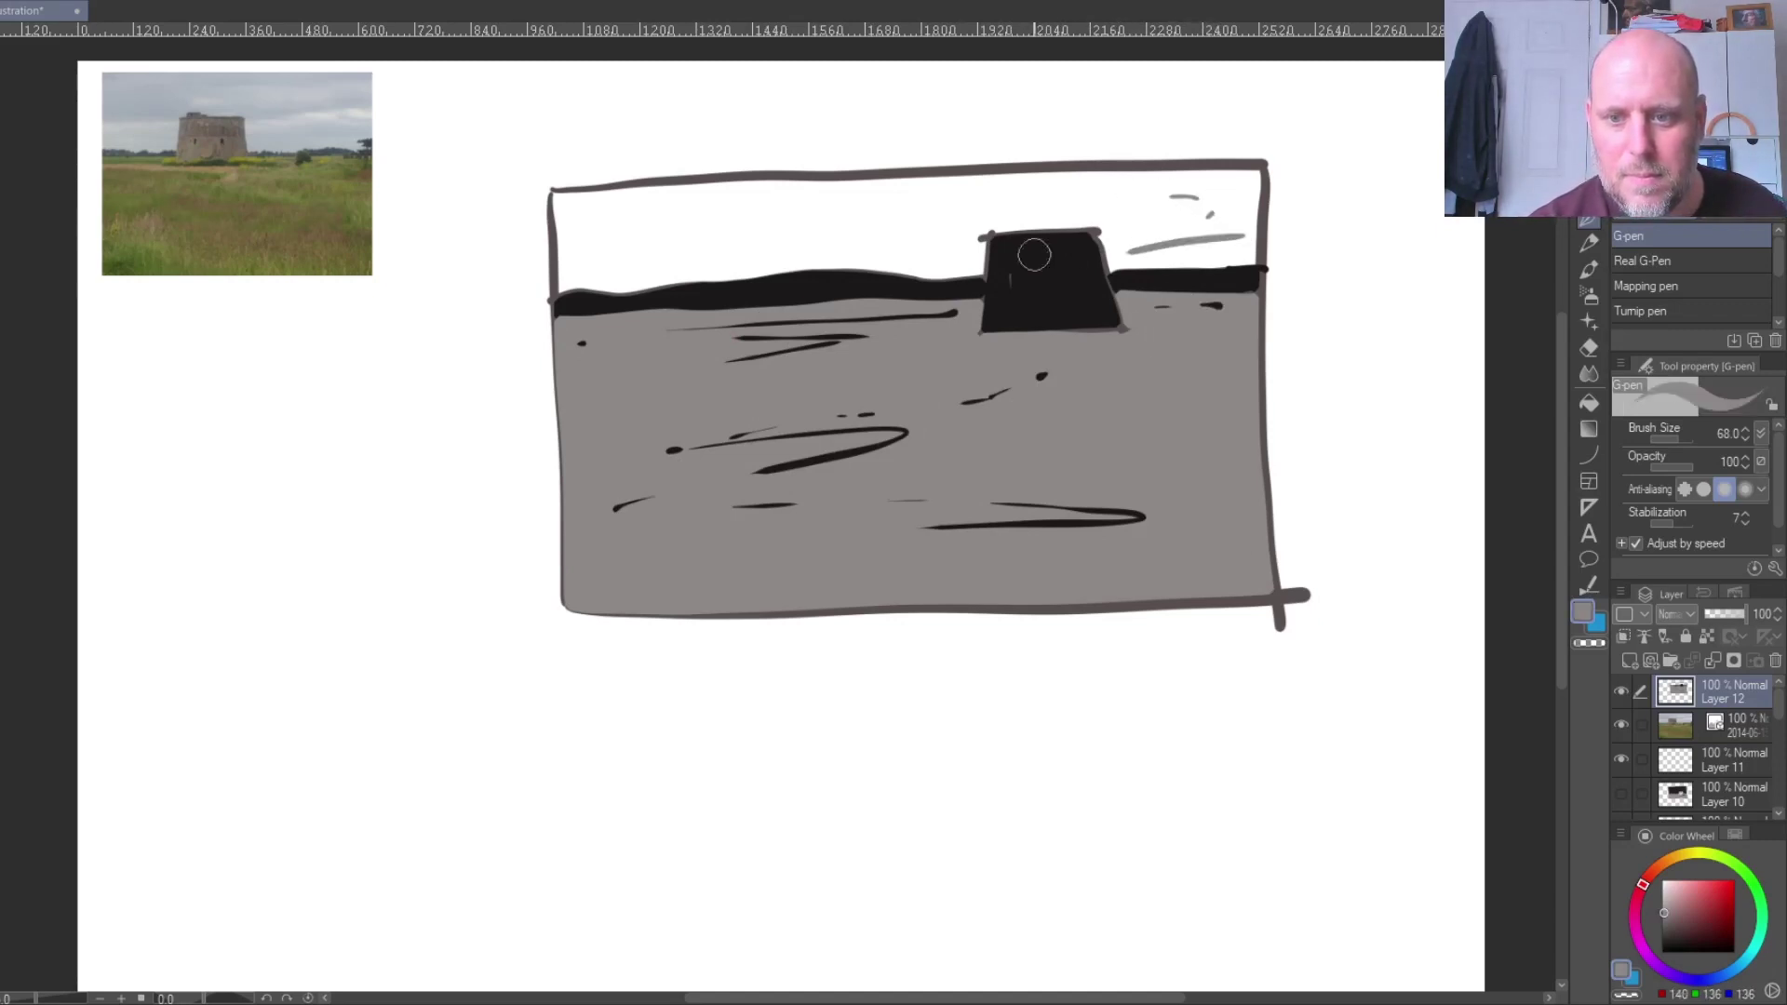
left_click_drag(592, 247, 605, 246)
left_click_drag(619, 257, 630, 259)
left_click(670, 234)
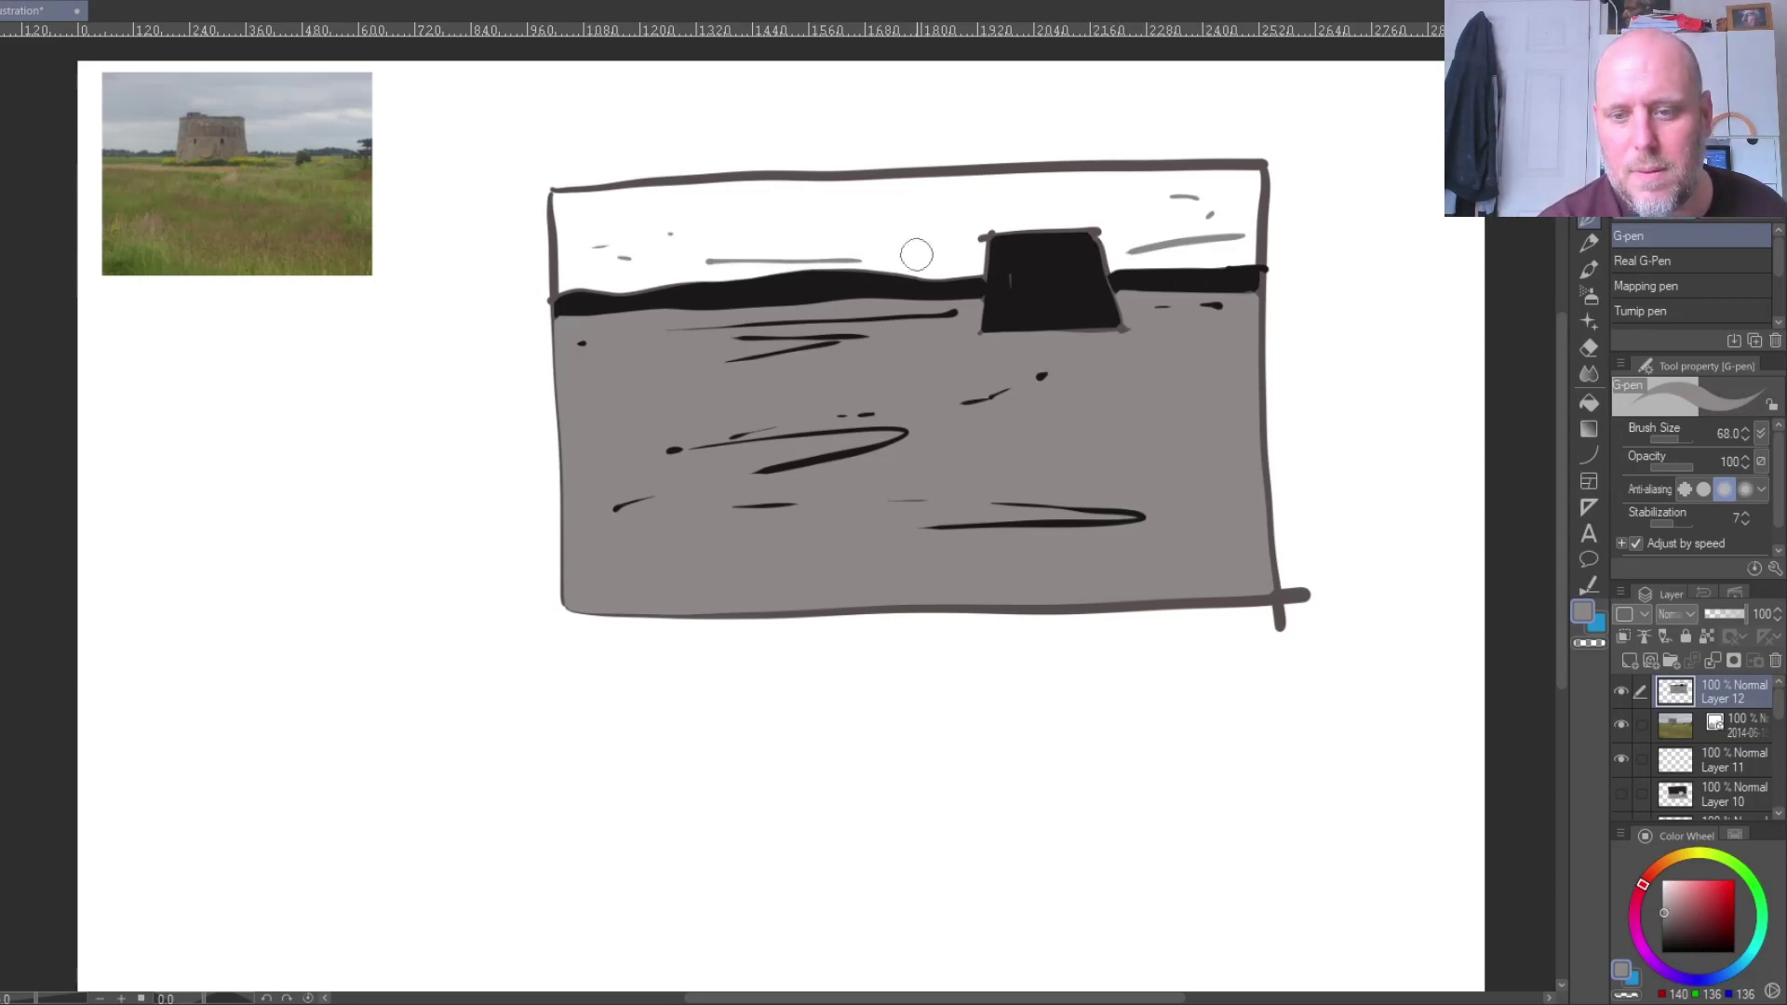
left_click_drag(901, 266, 964, 260)
left_click_drag(1188, 267, 1226, 264)
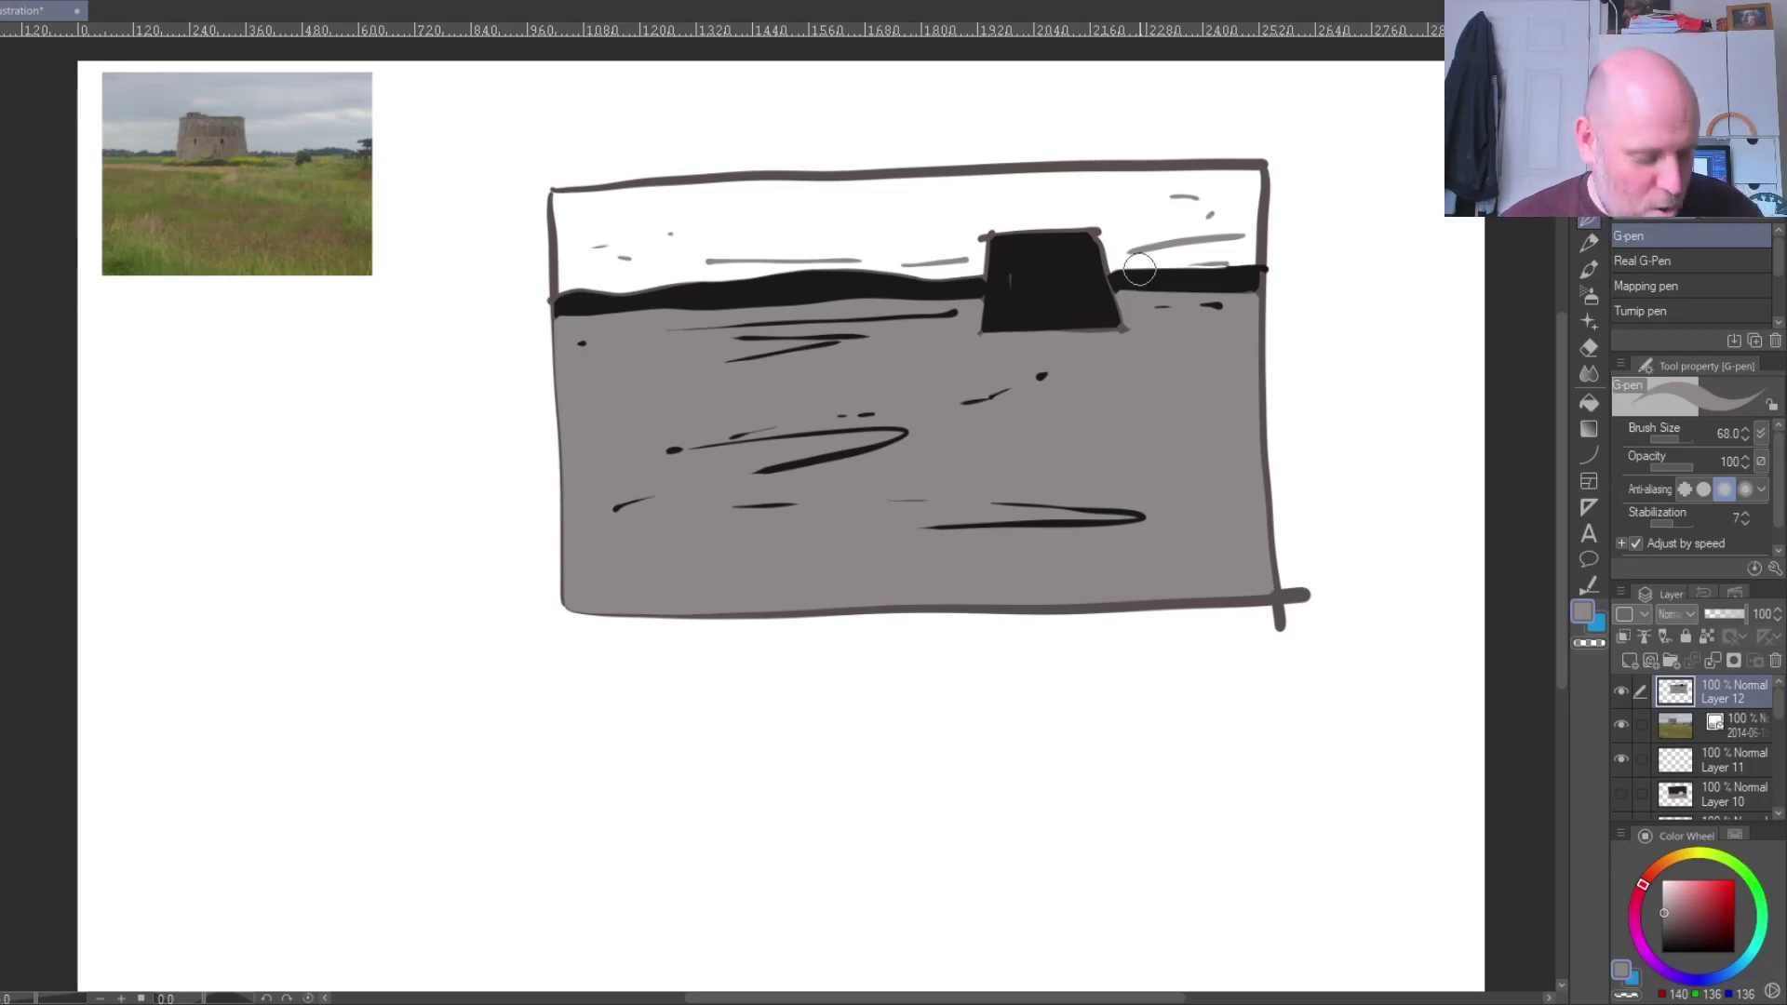
- Undo the grey sky marks and the near-black foreground strokes
key("ctrl+z")
key("ctrl+z")
key("ctrl+z")
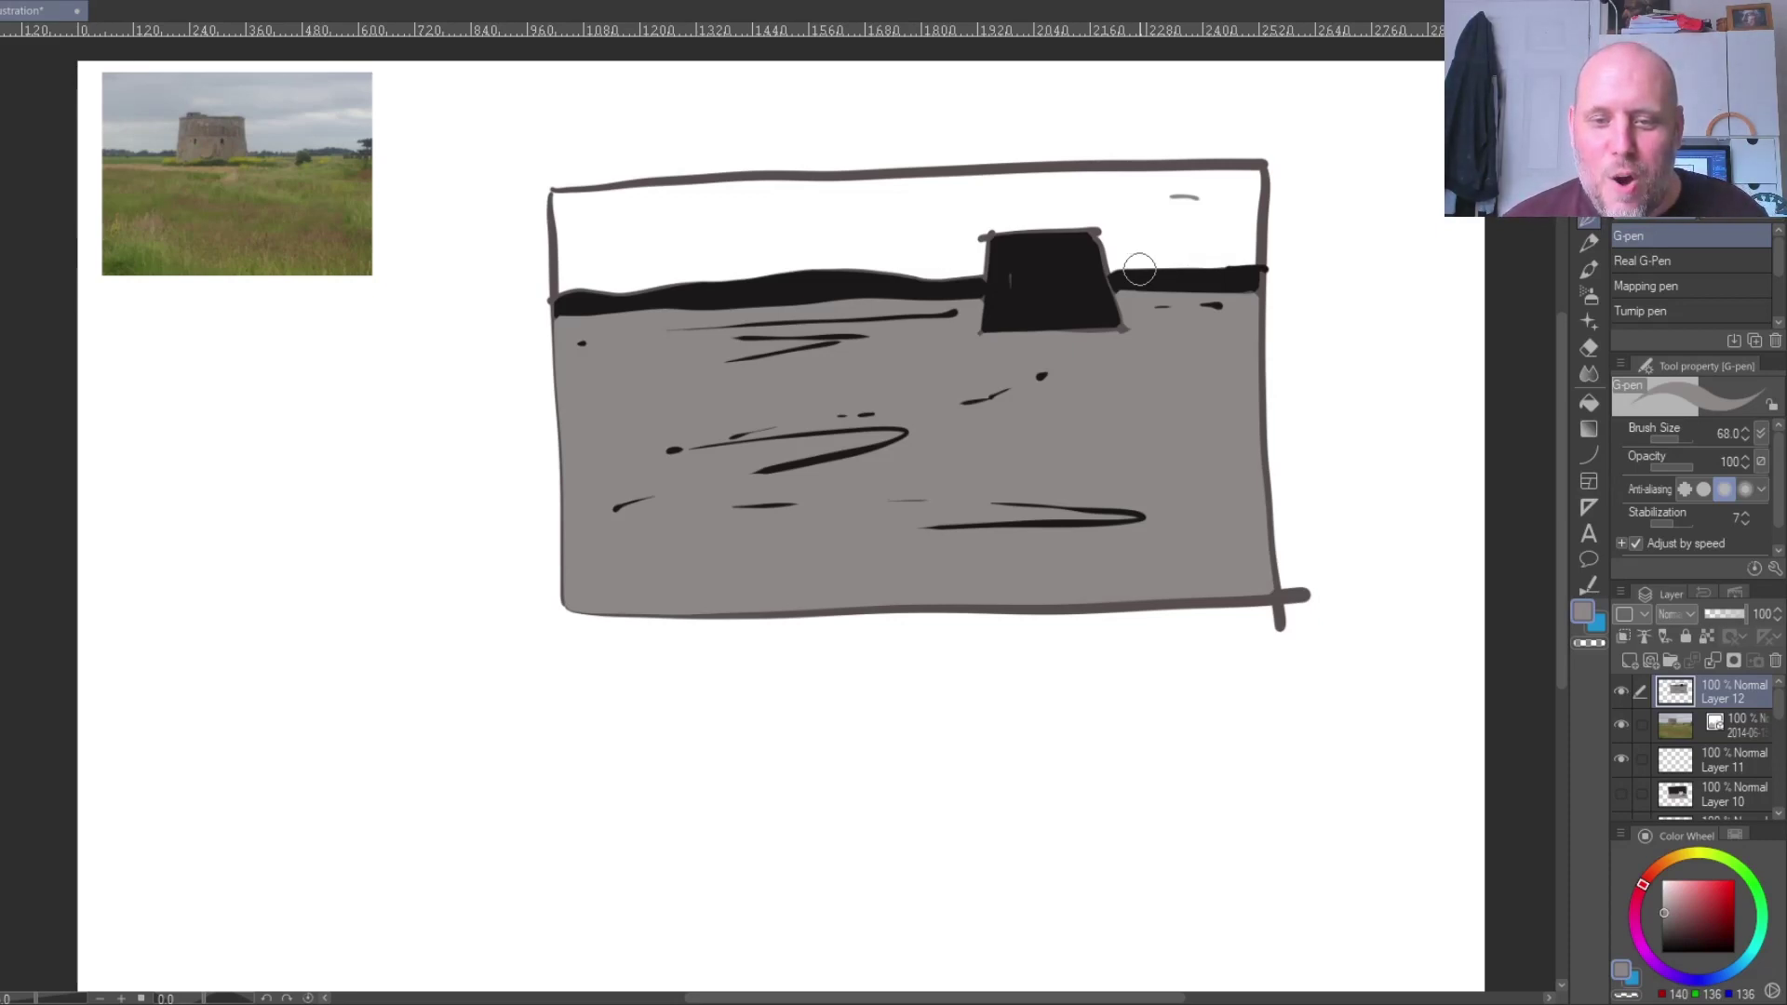
key("ctrl+z")
key("ctrl+z")
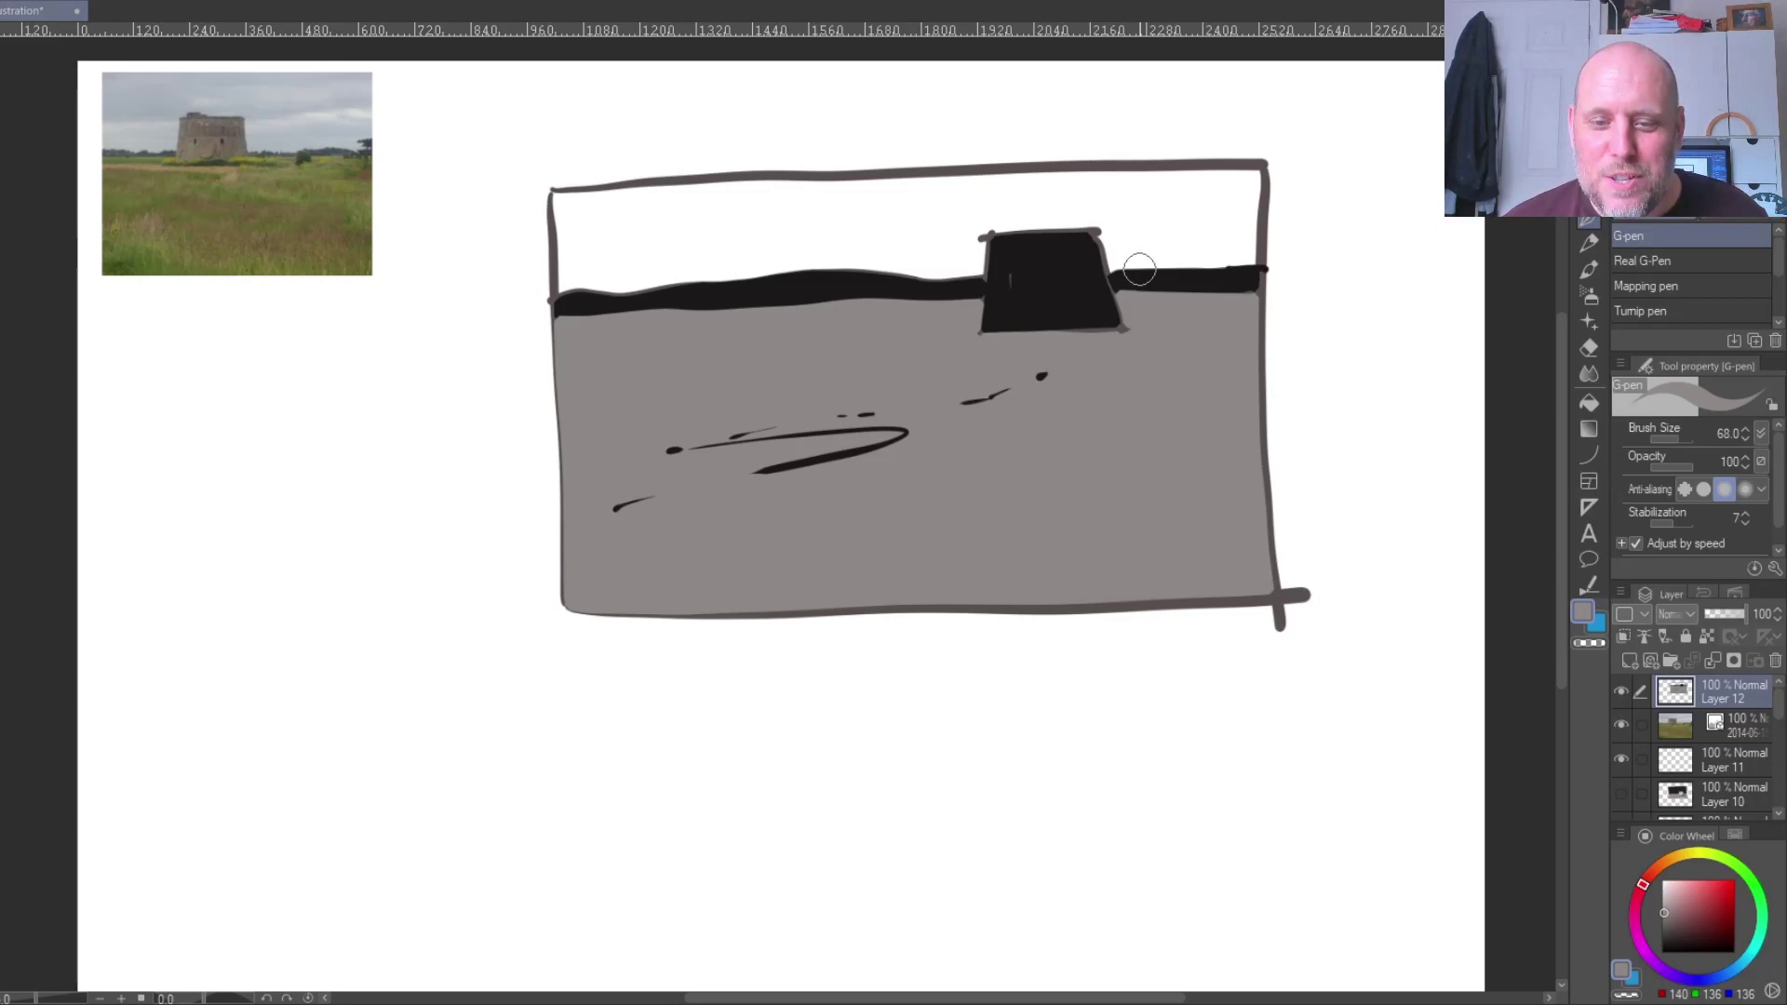
key("ctrl+z")
key("ctrl+z")
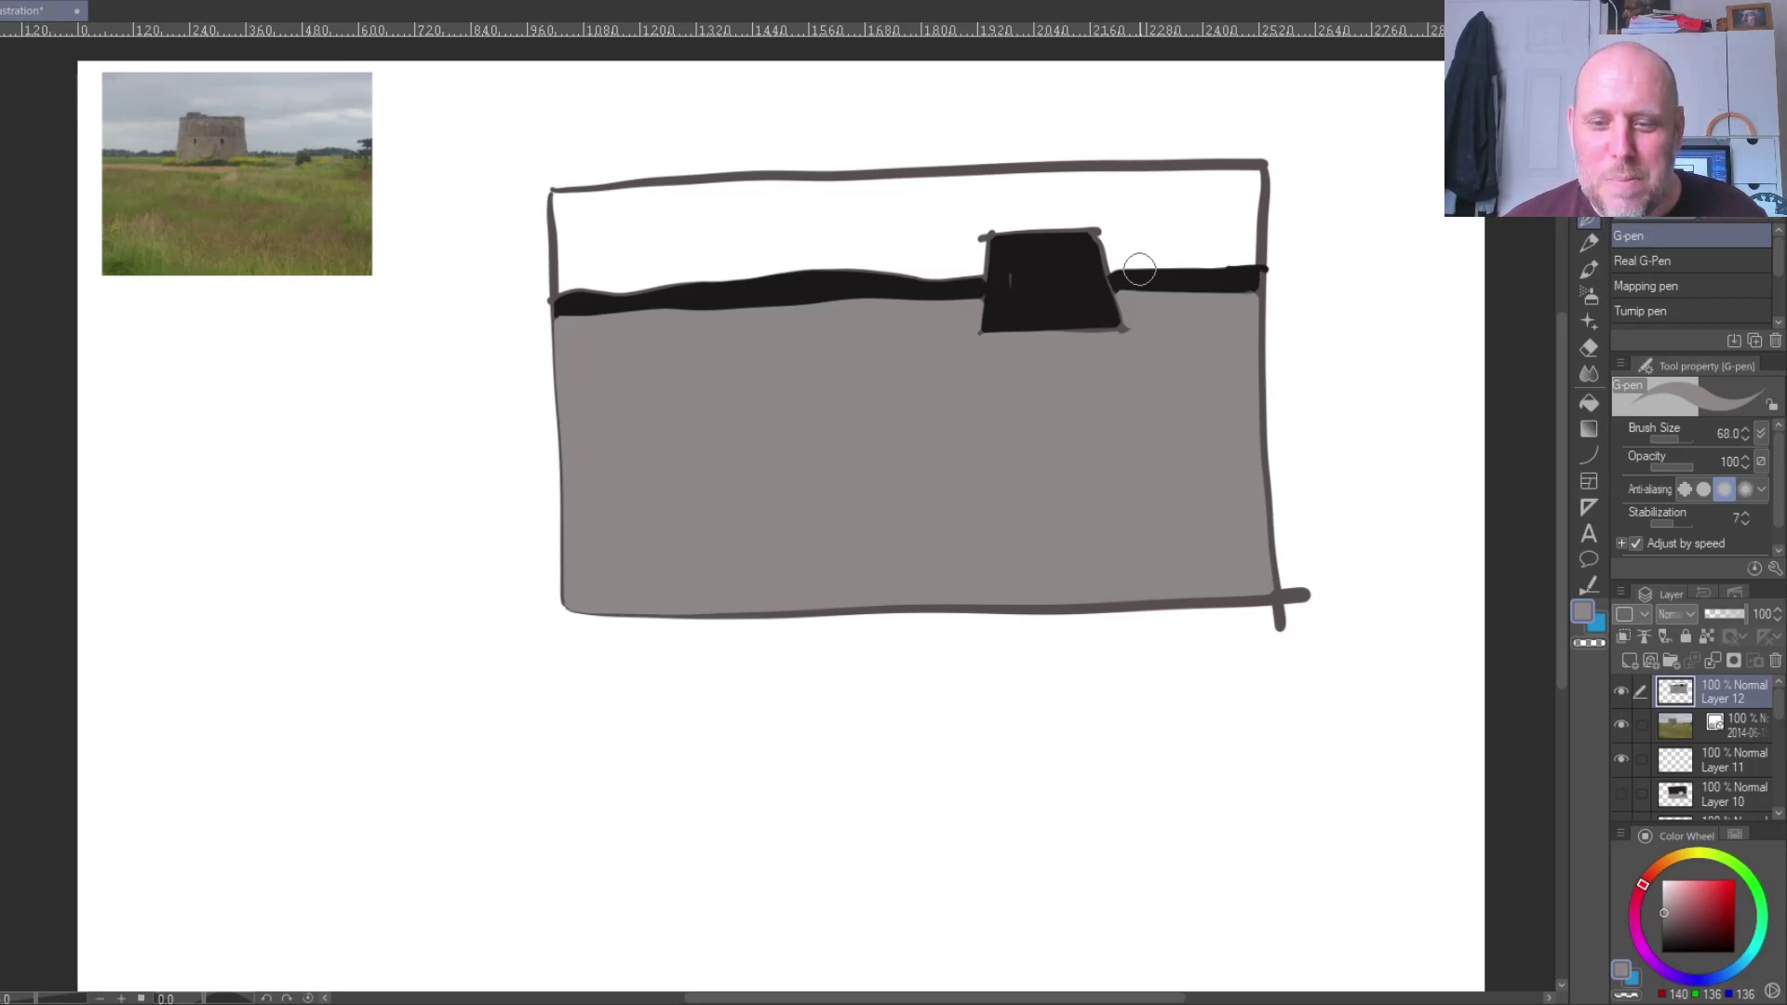
- Undo the foreground, horizon band and tower fills, back to the plain line drawing
key("ctrl+z")
key("ctrl+z")
key("ctrl+z")
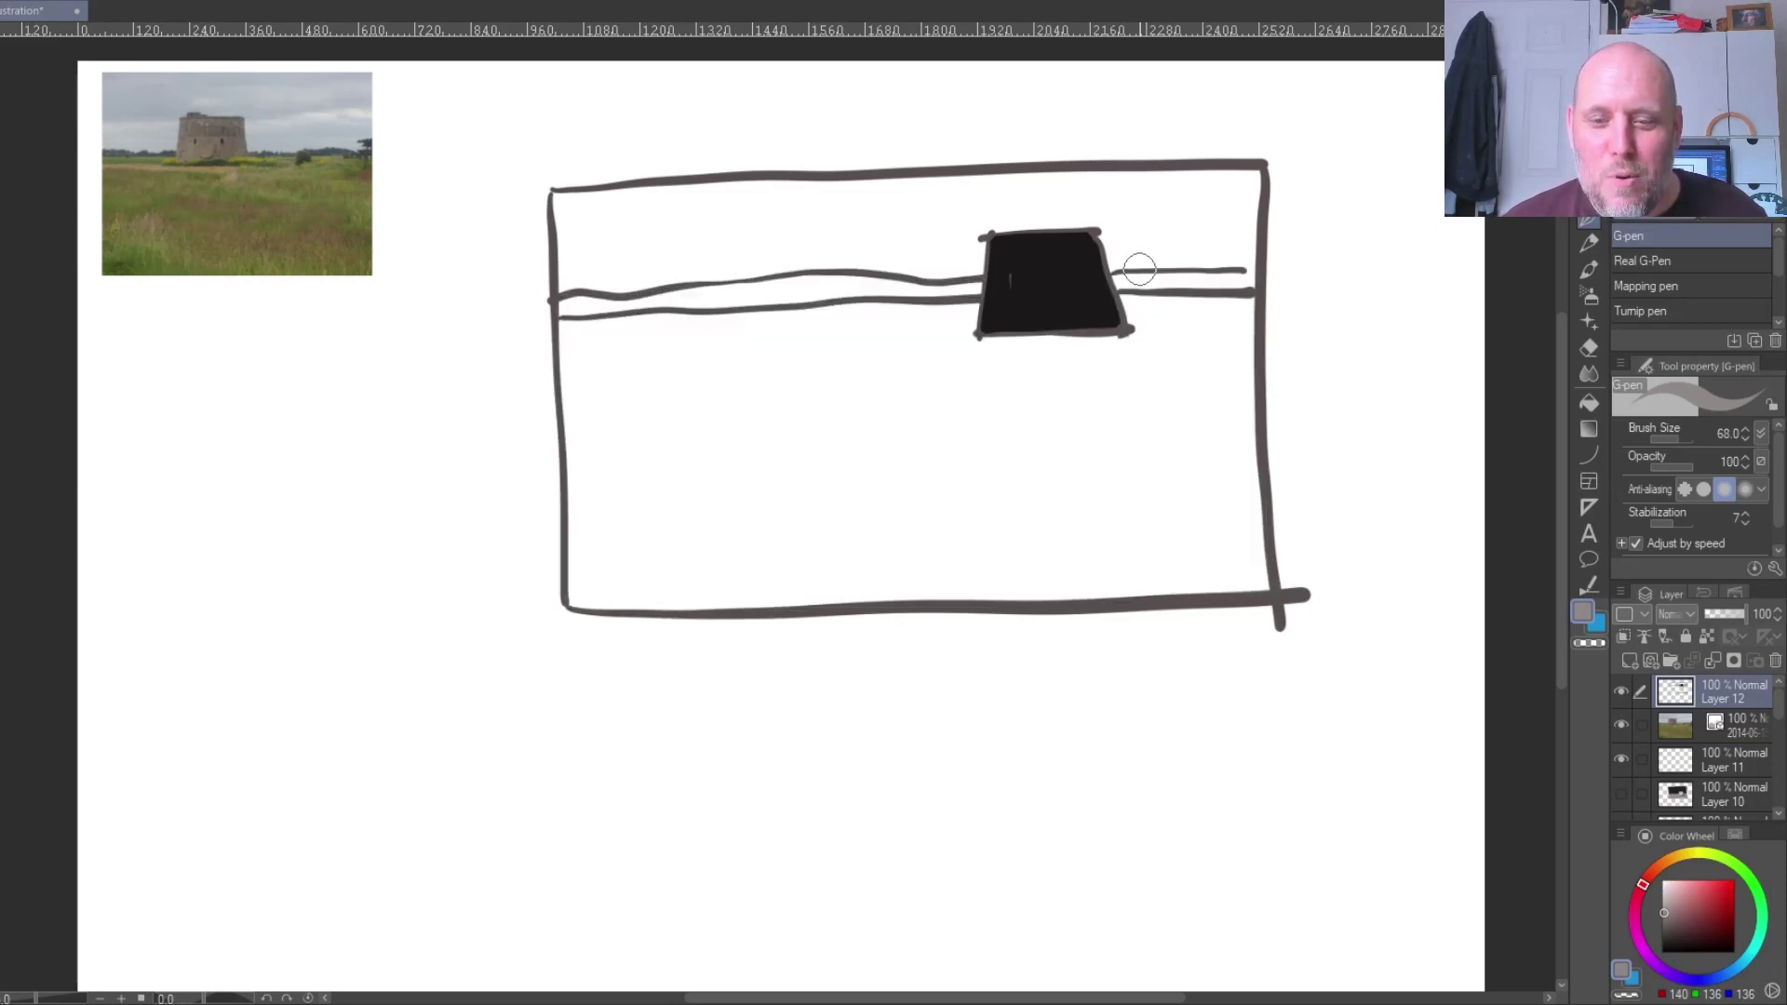
key("ctrl+z")
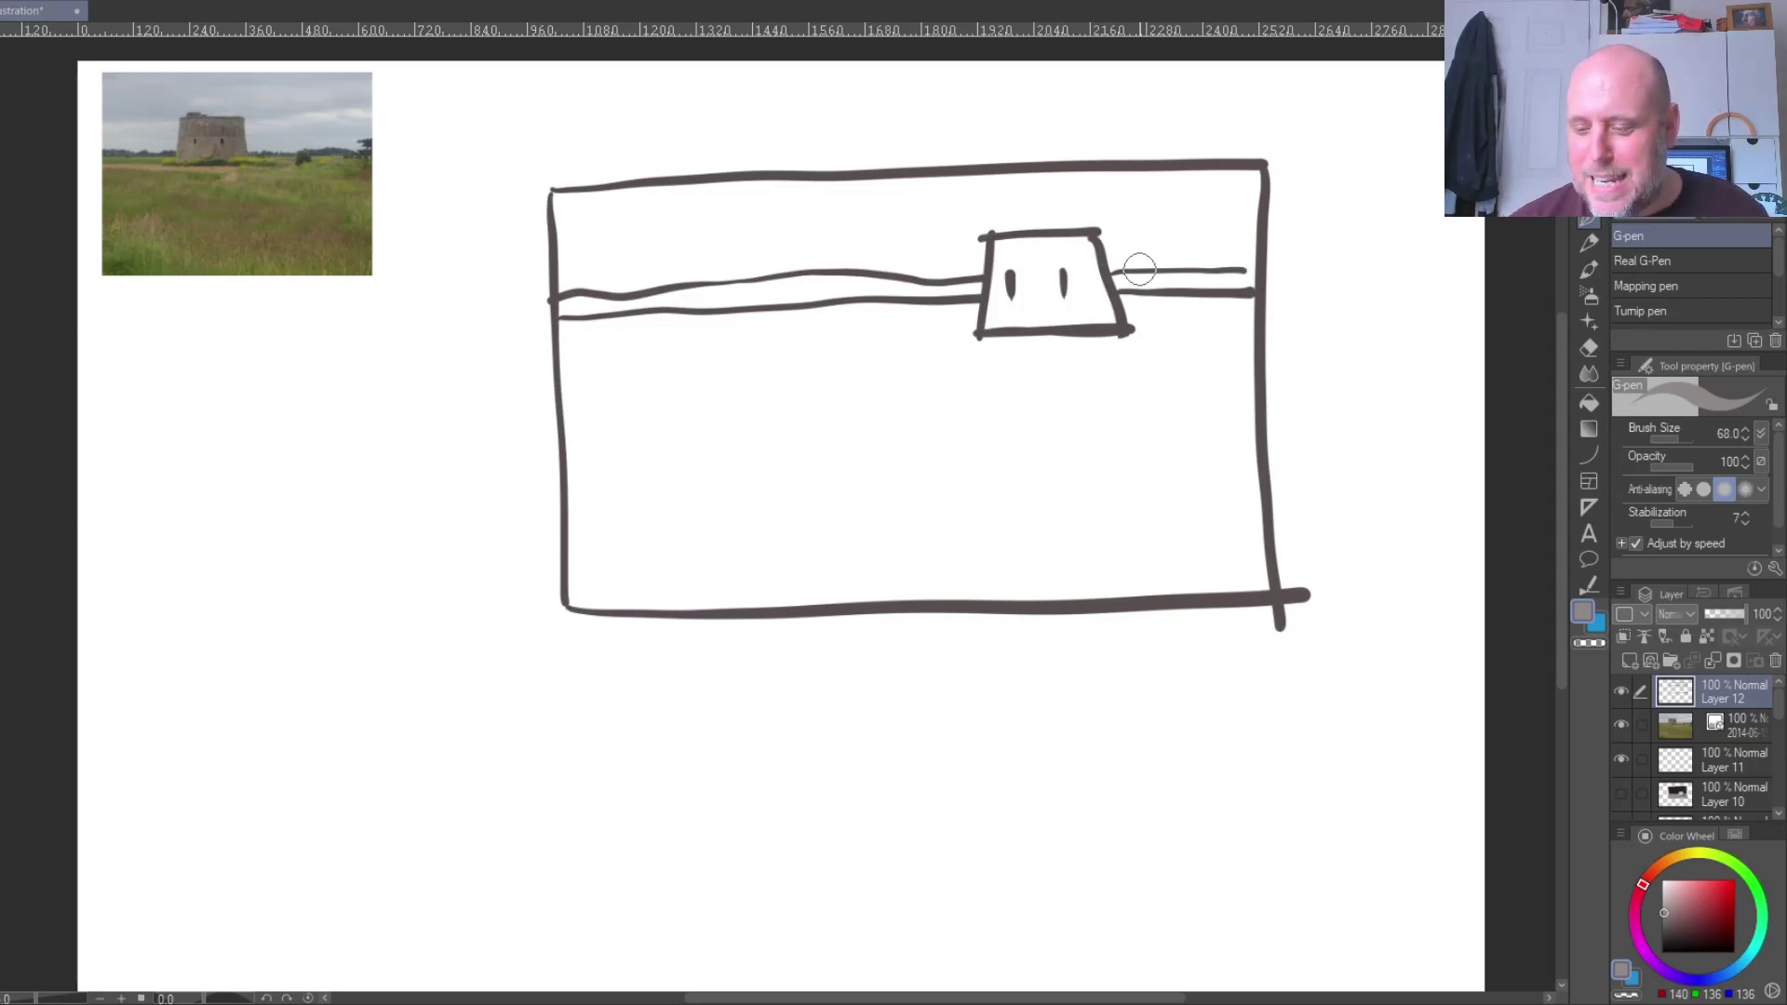
- Fill the sky with mid grey (122, 115, 115) and the foreground with near-black (38, 35, 35)
left_click(1665, 941)
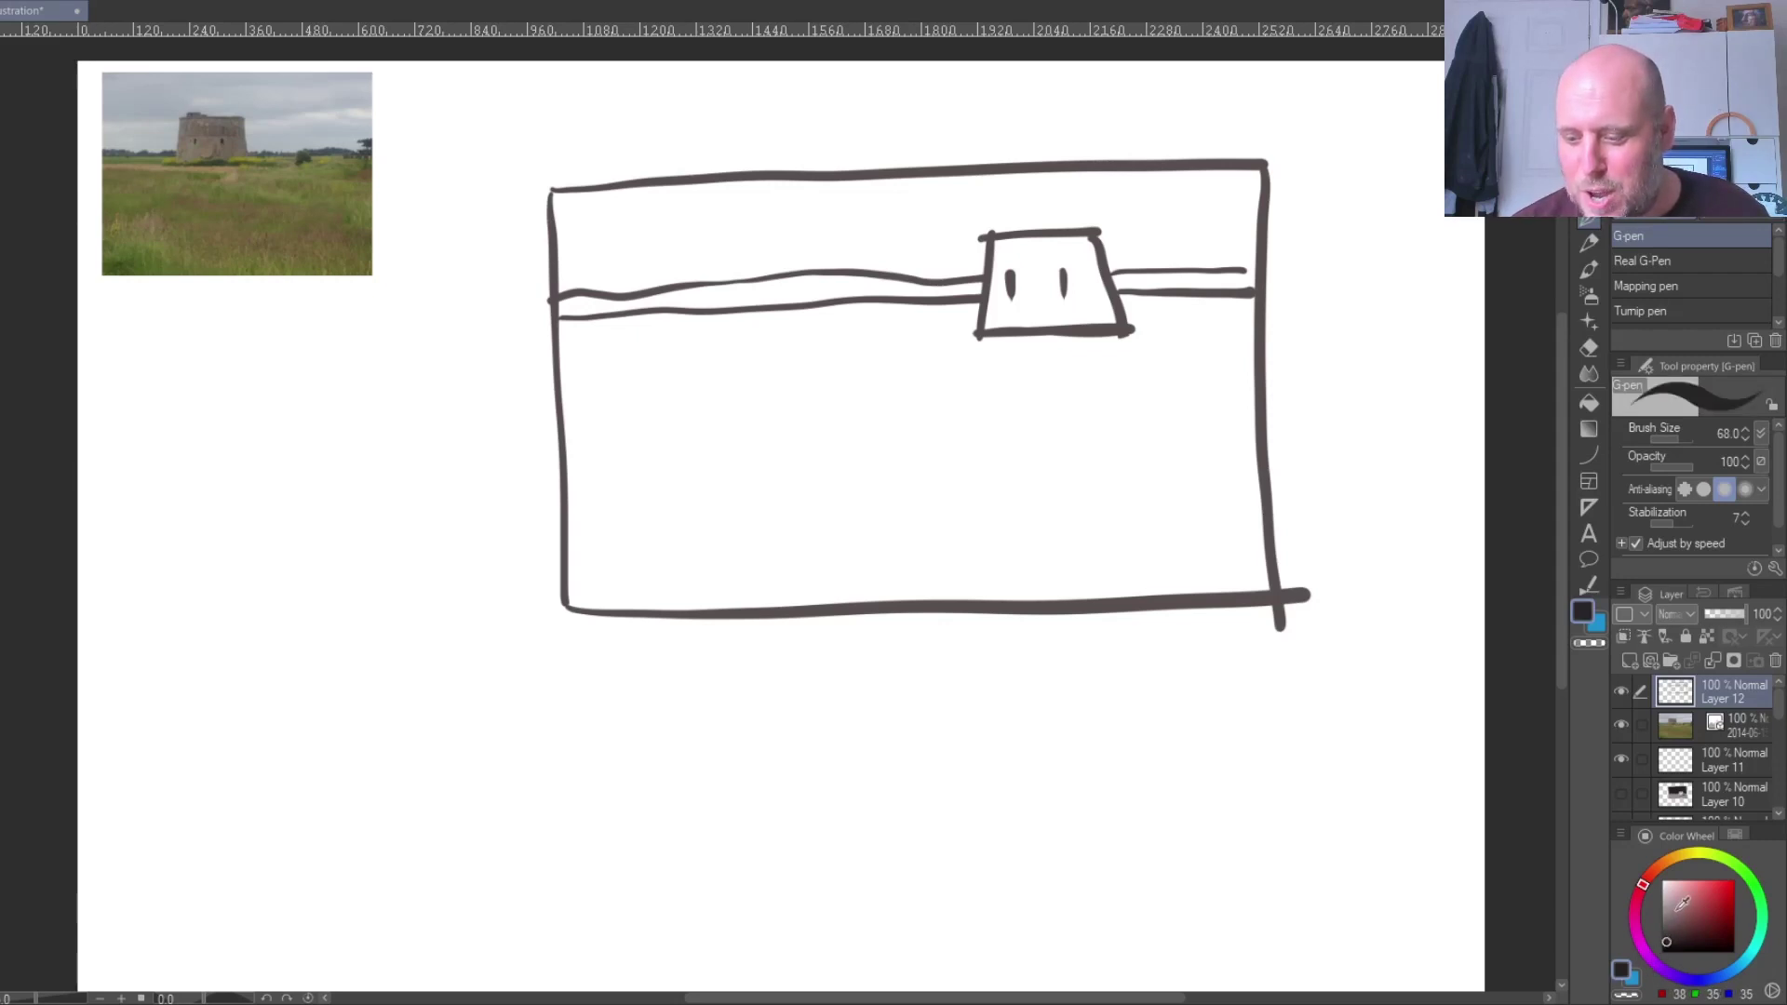
left_click(1668, 919)
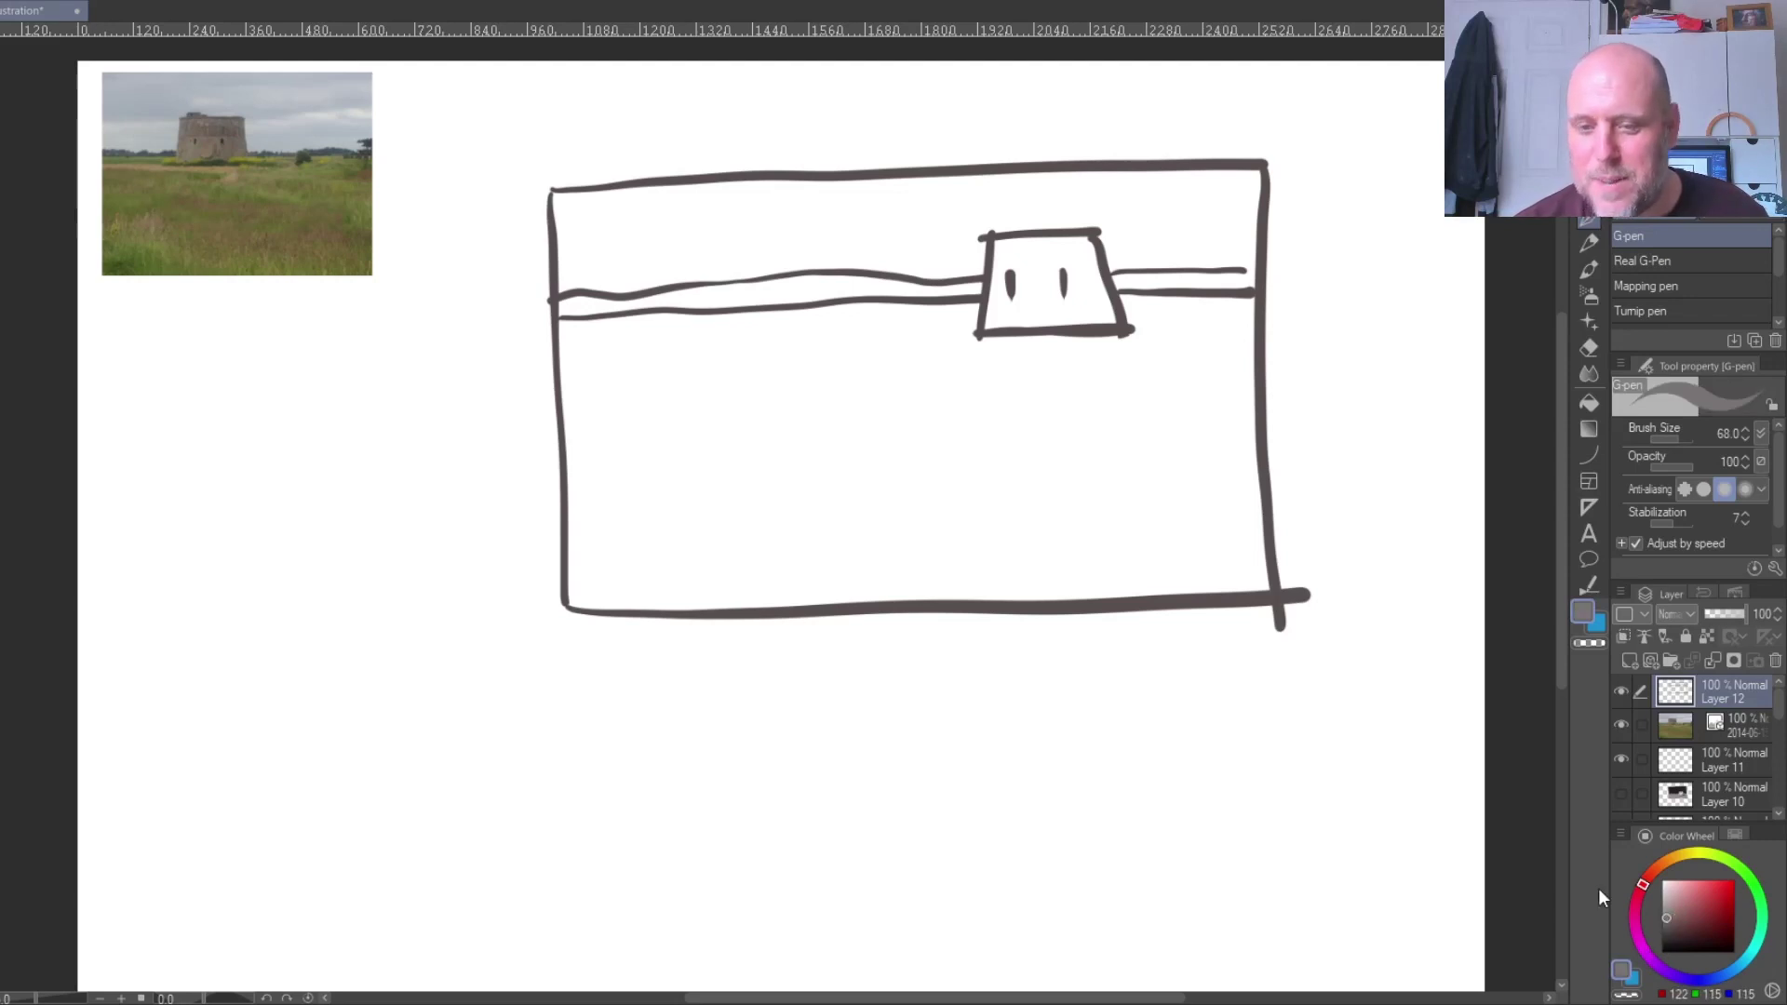
left_click(1589, 402)
left_click(1154, 262)
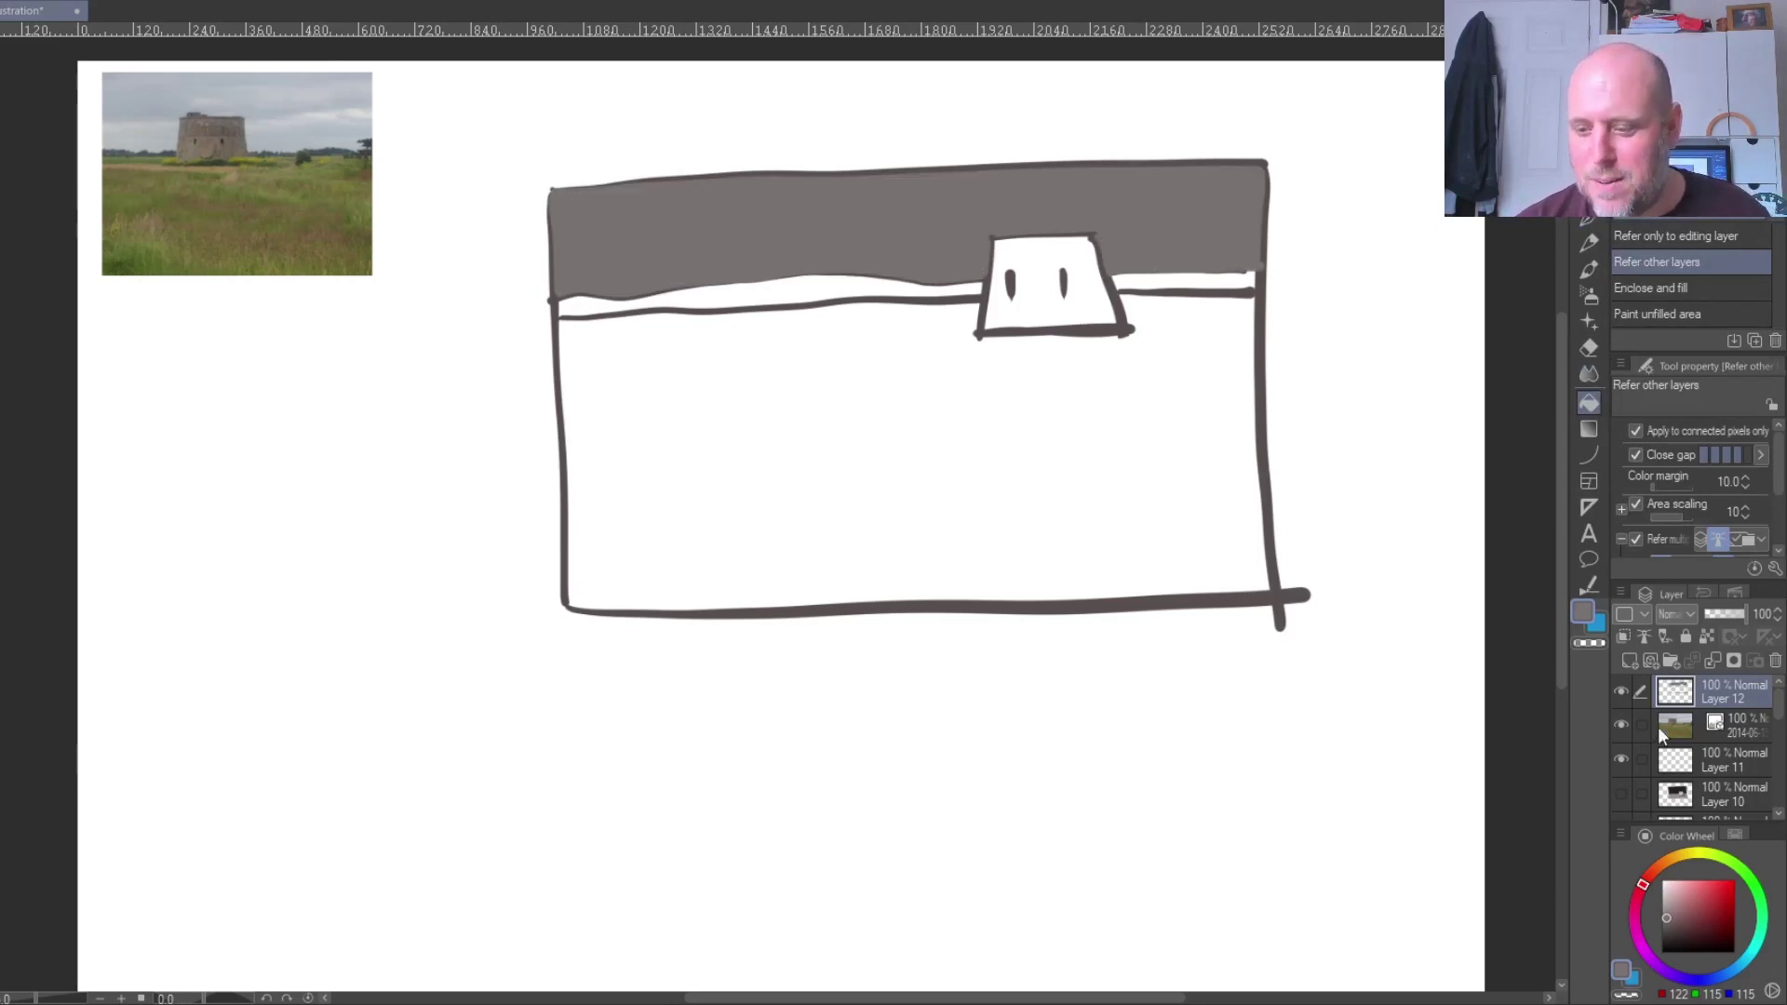
left_click(1665, 941)
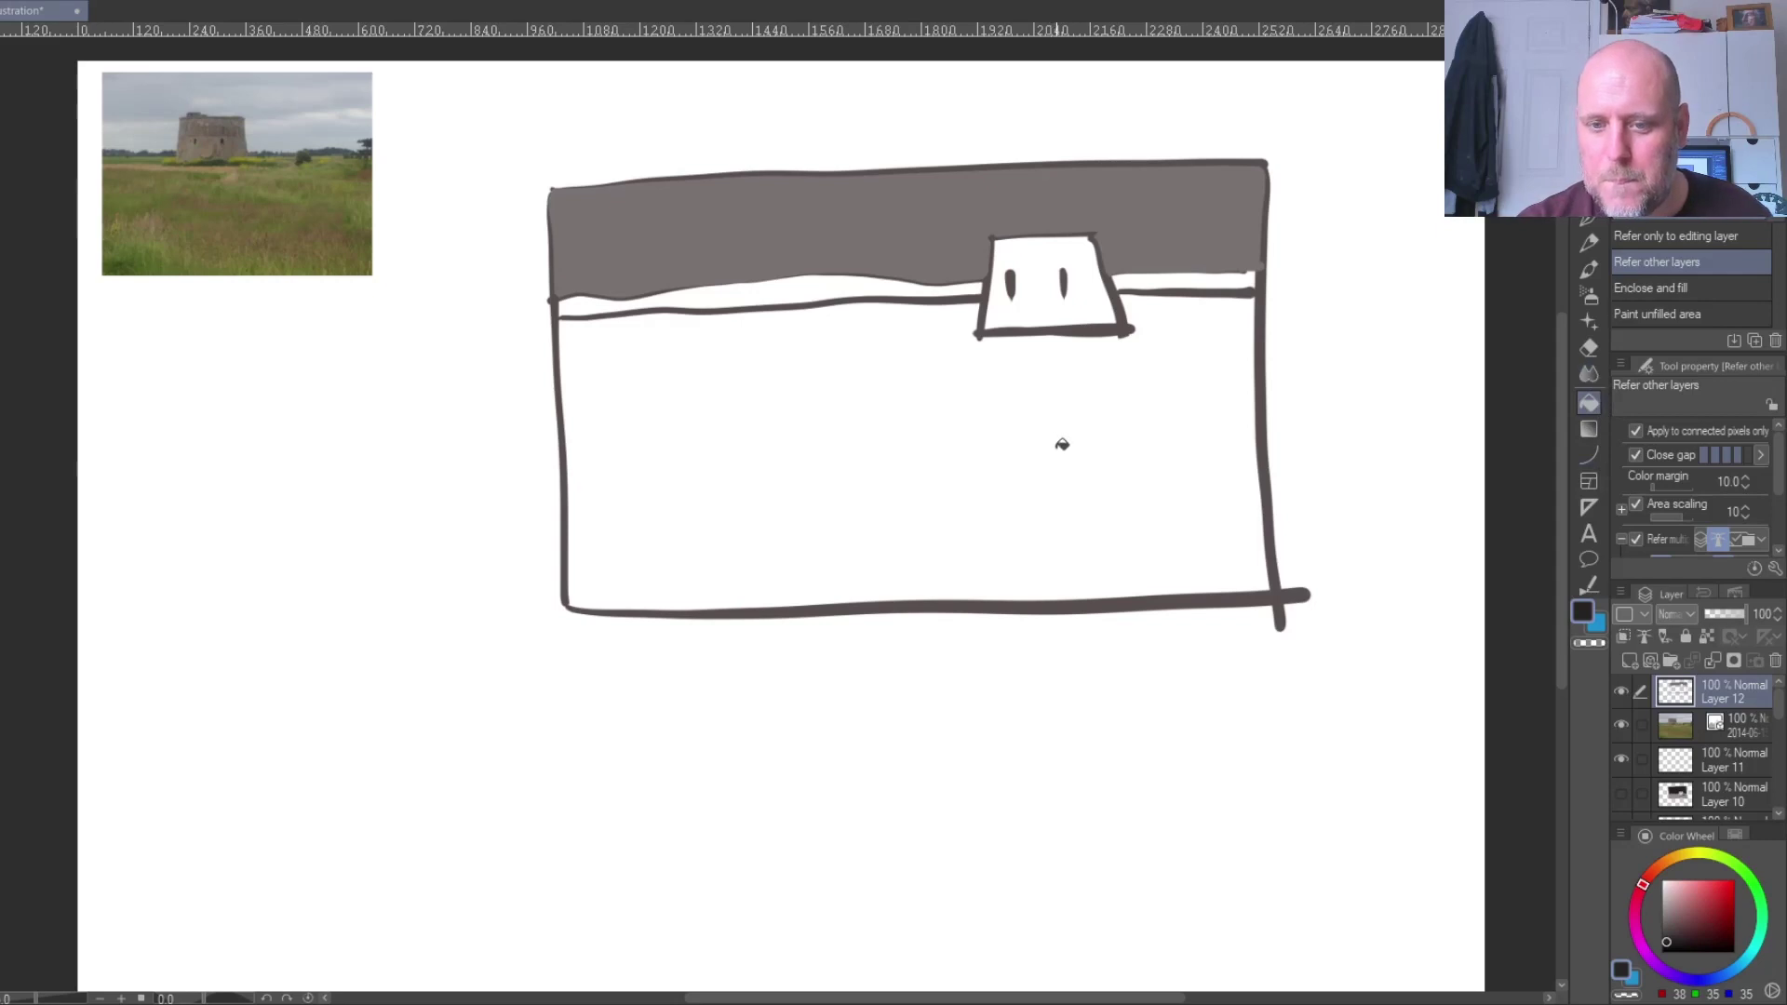
left_click(1018, 495)
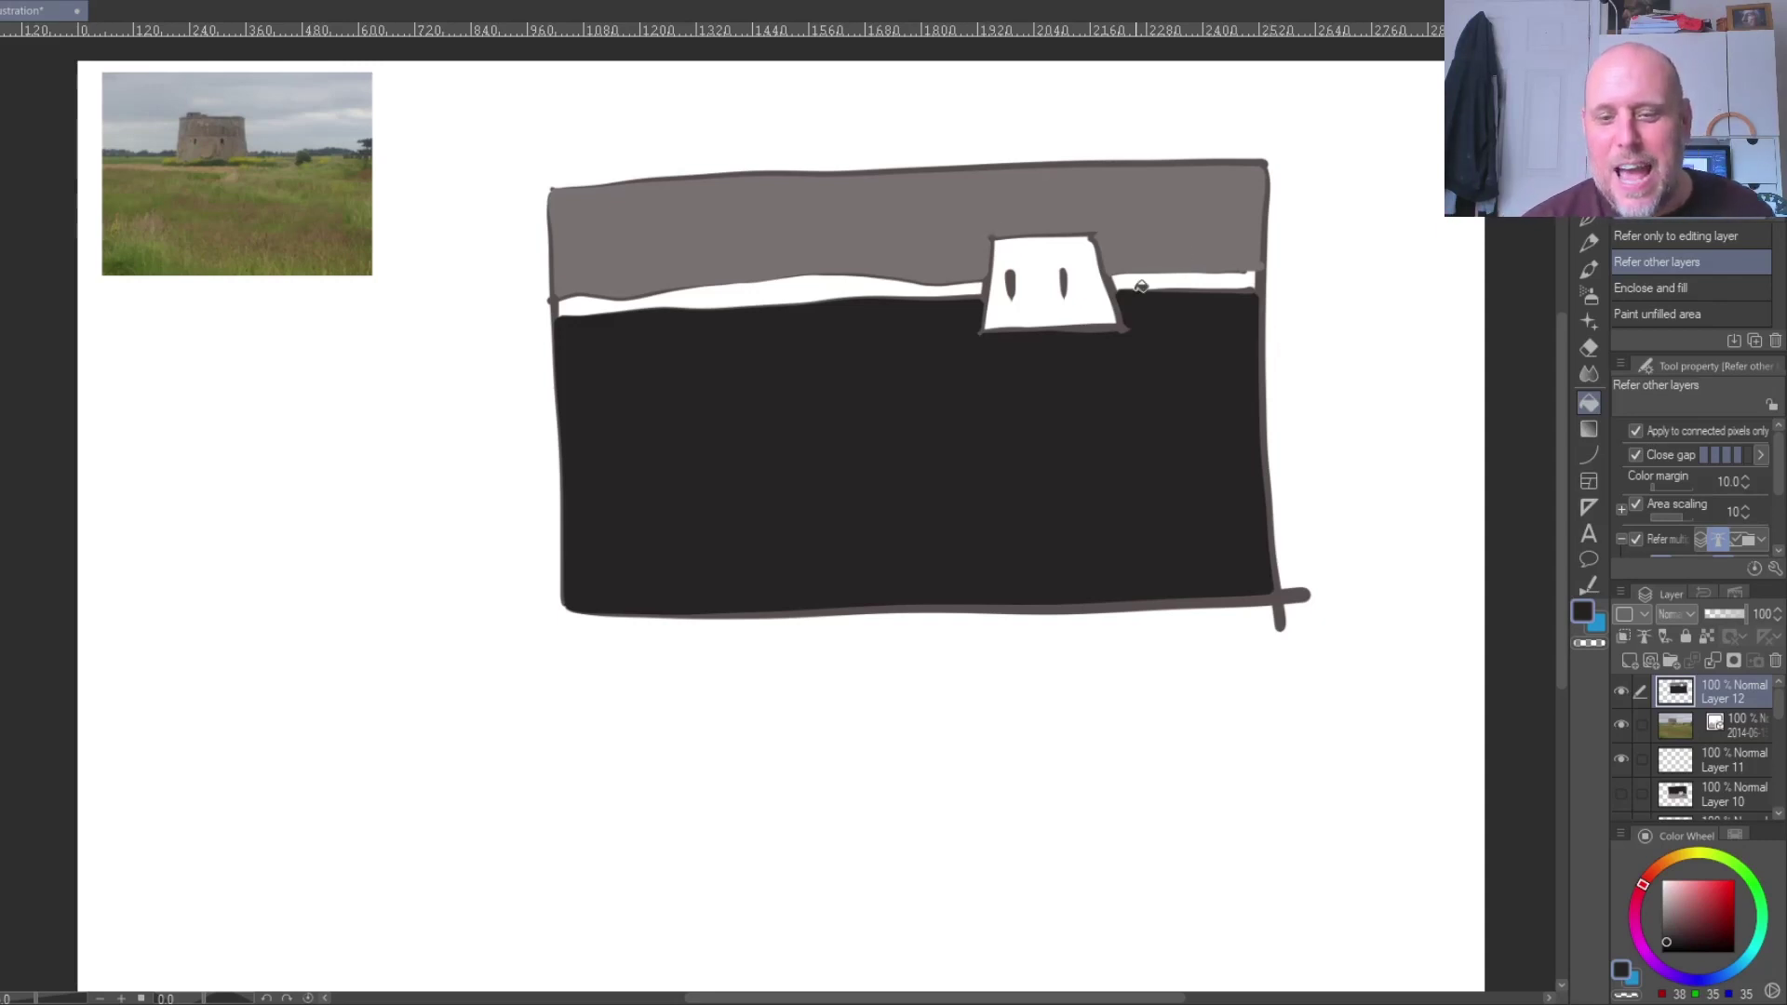
- Sample the sky grey and draw horizontal G-pen strokes and dots across the upper part of the dark foreground
left_click(1587, 222)
left_click(1157, 211, "alt")
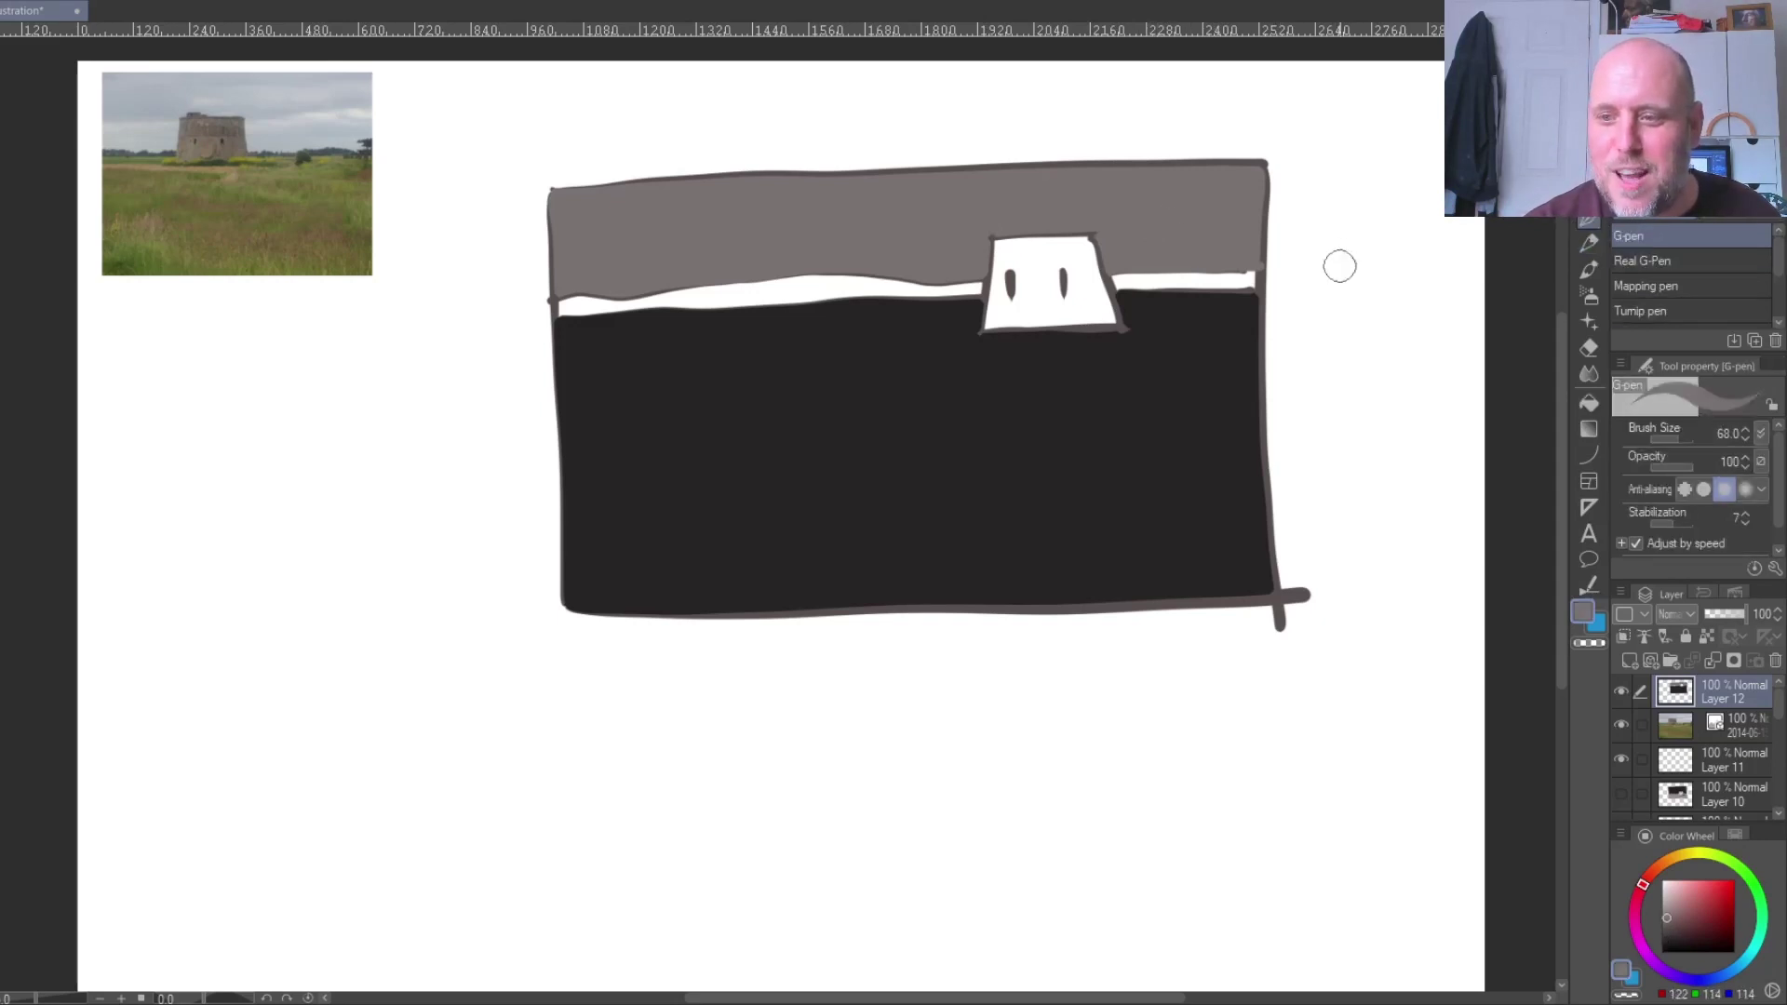
left_click_drag(1055, 340, 909, 347)
left_click(865, 365)
left_click_drag(805, 370, 684, 376)
mouse_move(1003, 373)
left_mouse_down()
mouse_move(819, 376)
mouse_move(819, 392)
left_mouse_up()
left_click_drag(765, 423, 1173, 422)
left_click(829, 331)
left_click_drag(754, 342, 652, 345)
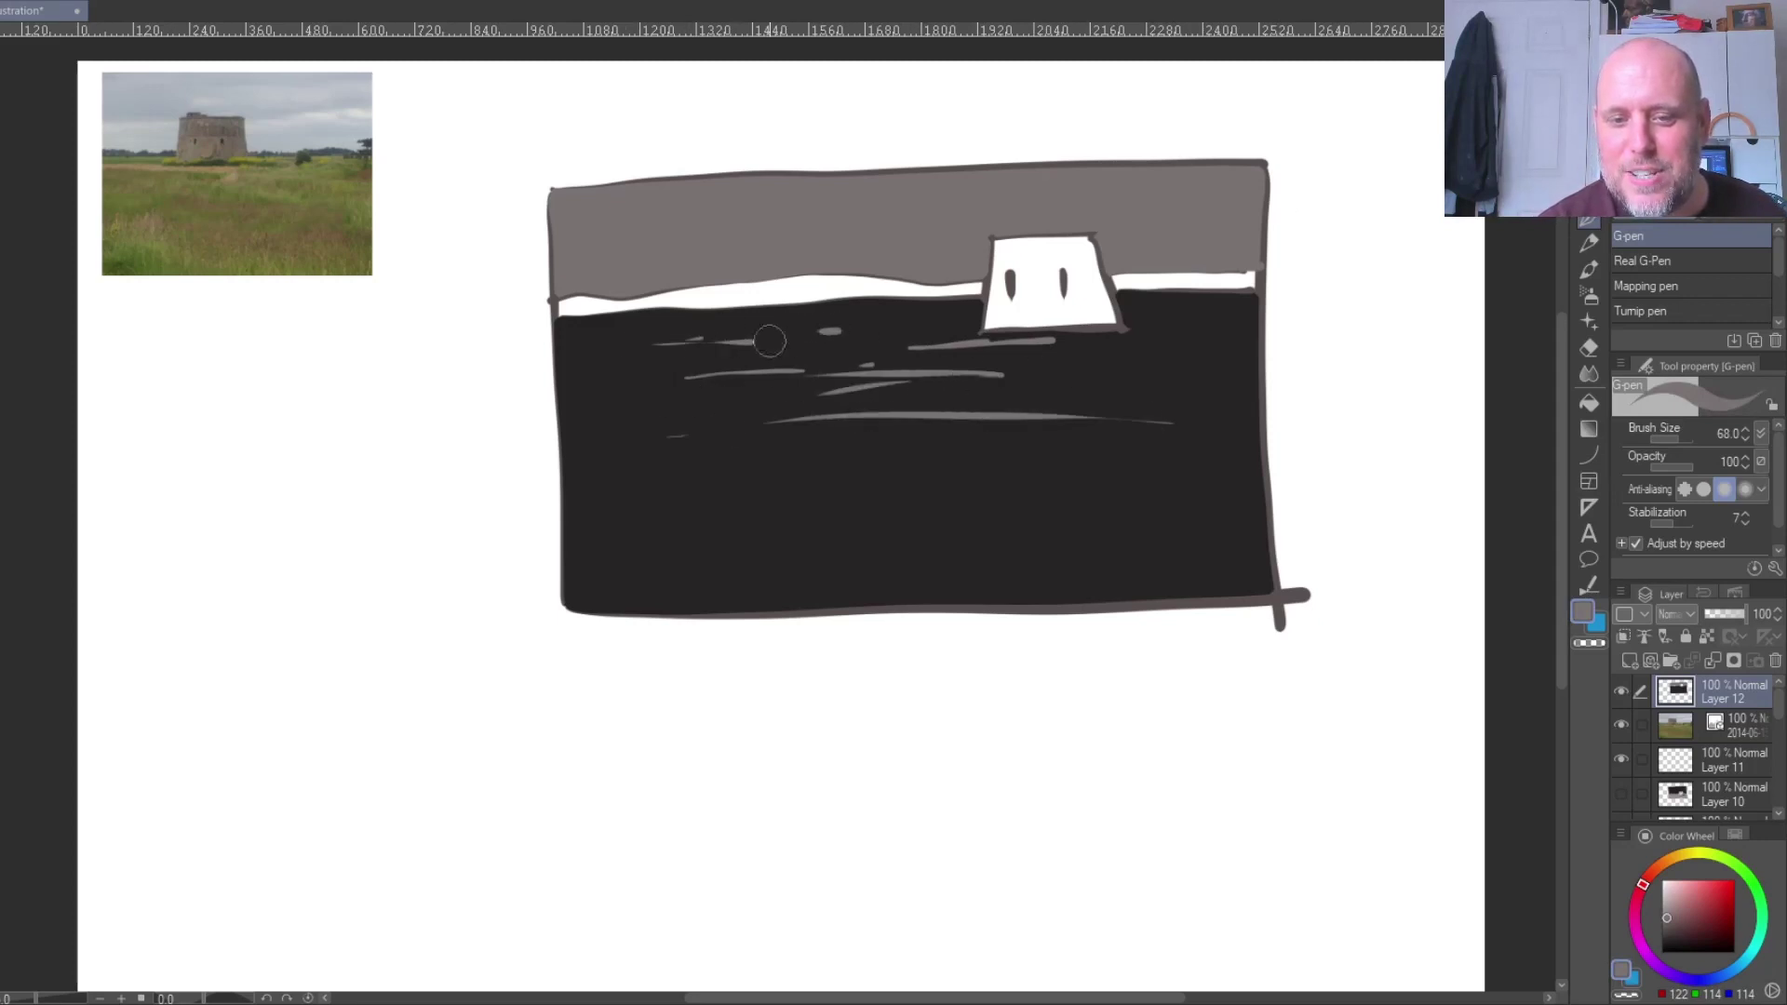
left_click_drag(819, 330, 861, 326)
left_click(956, 326)
- Add small grey marks along the white horizon band on both sides of the tower and shade the tower's left edge
mouse_move(663, 304)
left_mouse_down()
mouse_move(785, 294)
mouse_move(667, 288)
mouse_move(735, 298)
left_mouse_up()
left_click(707, 296)
left_click(729, 298)
left_click(759, 291)
left_click(786, 295)
left_click_drag(880, 290, 987, 289)
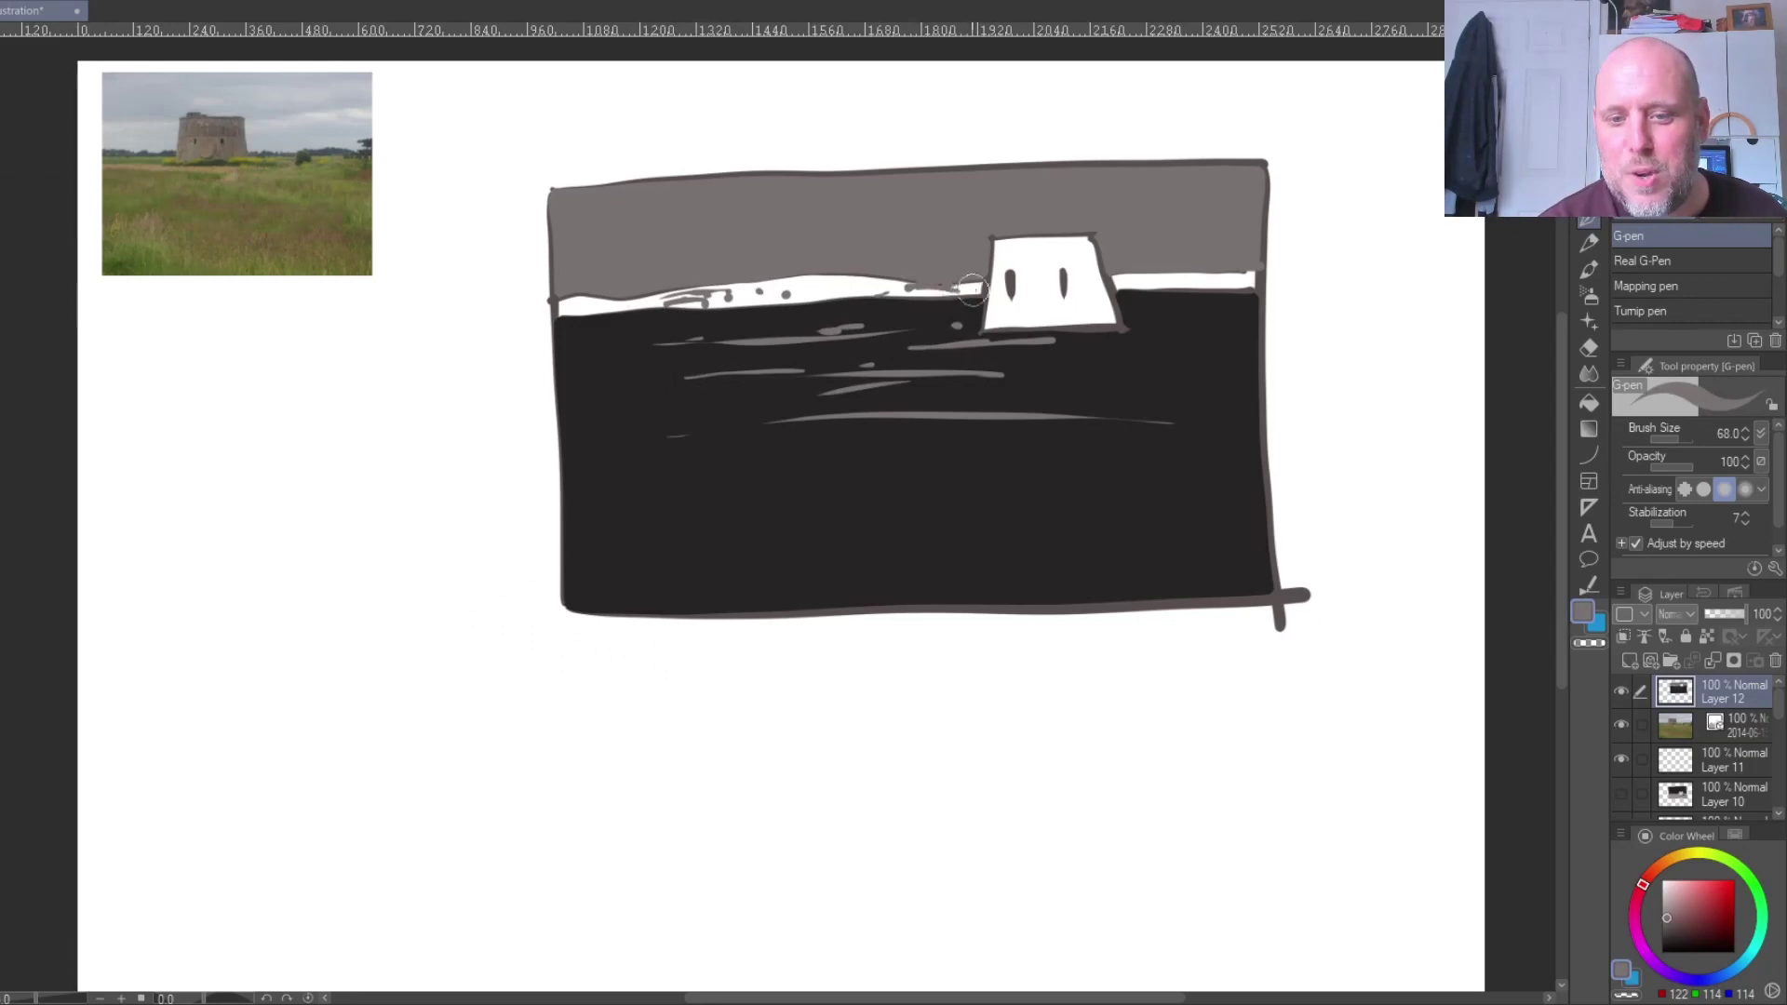
left_click(1158, 279)
left_click(1193, 278)
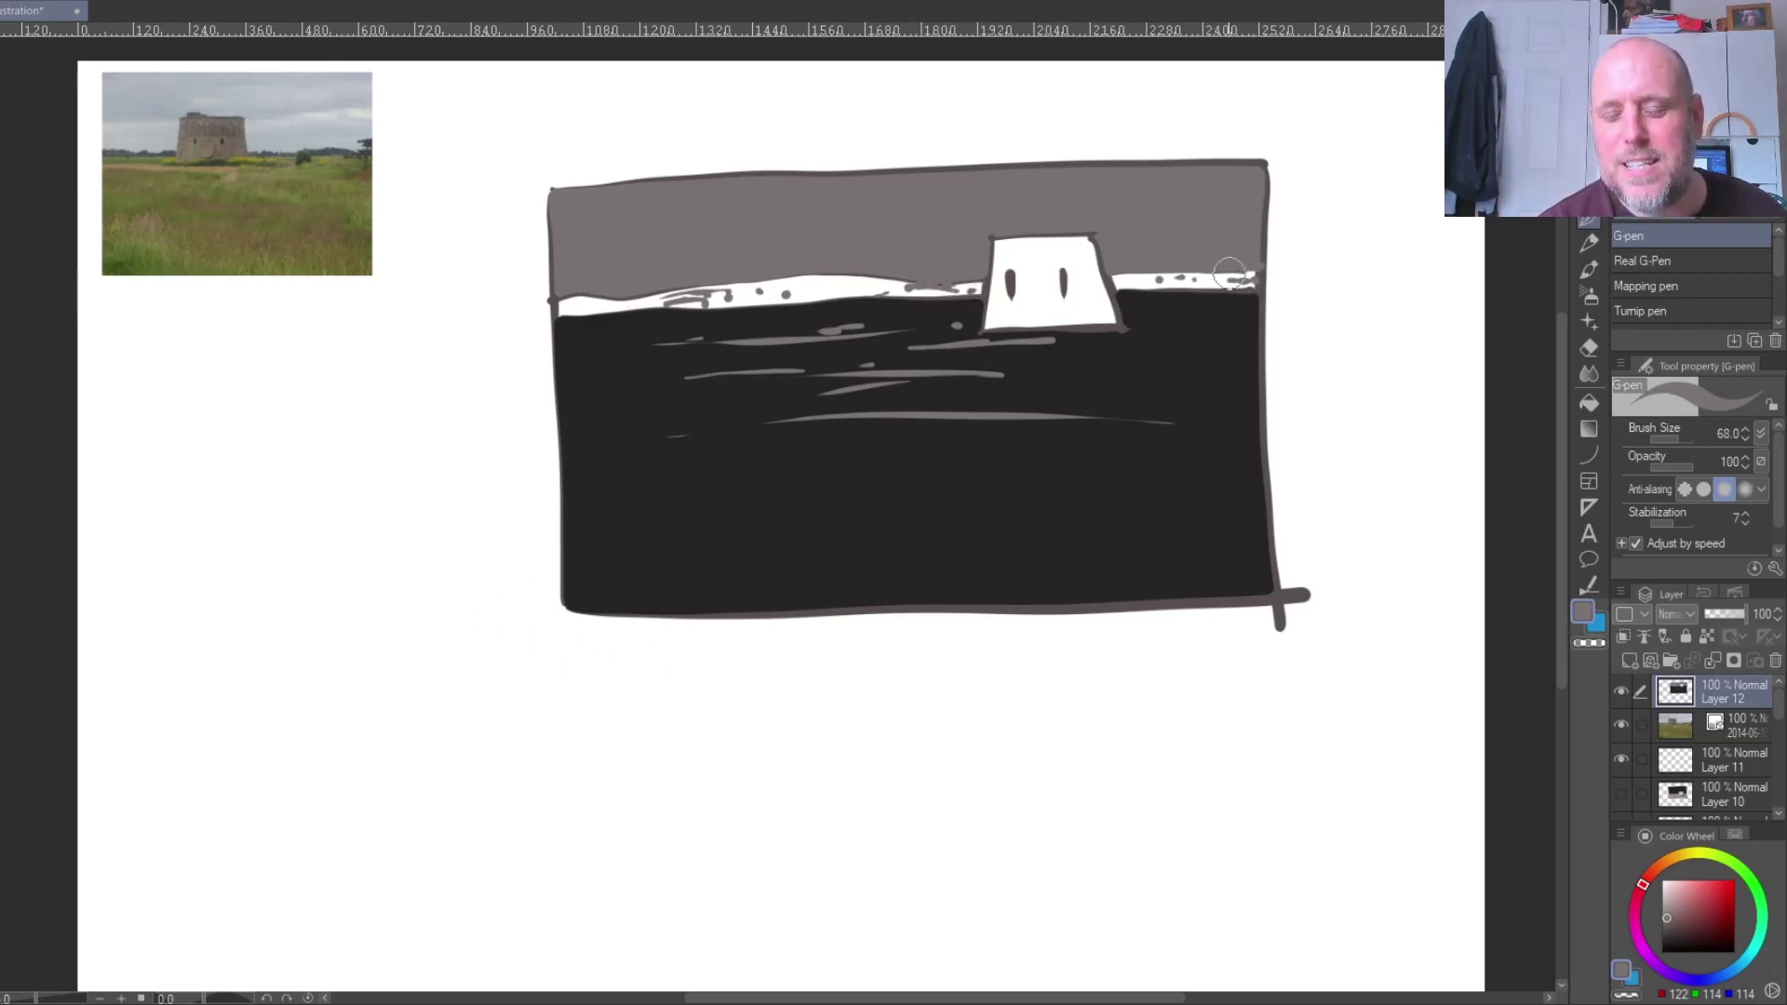
left_click_drag(992, 307, 994, 265)
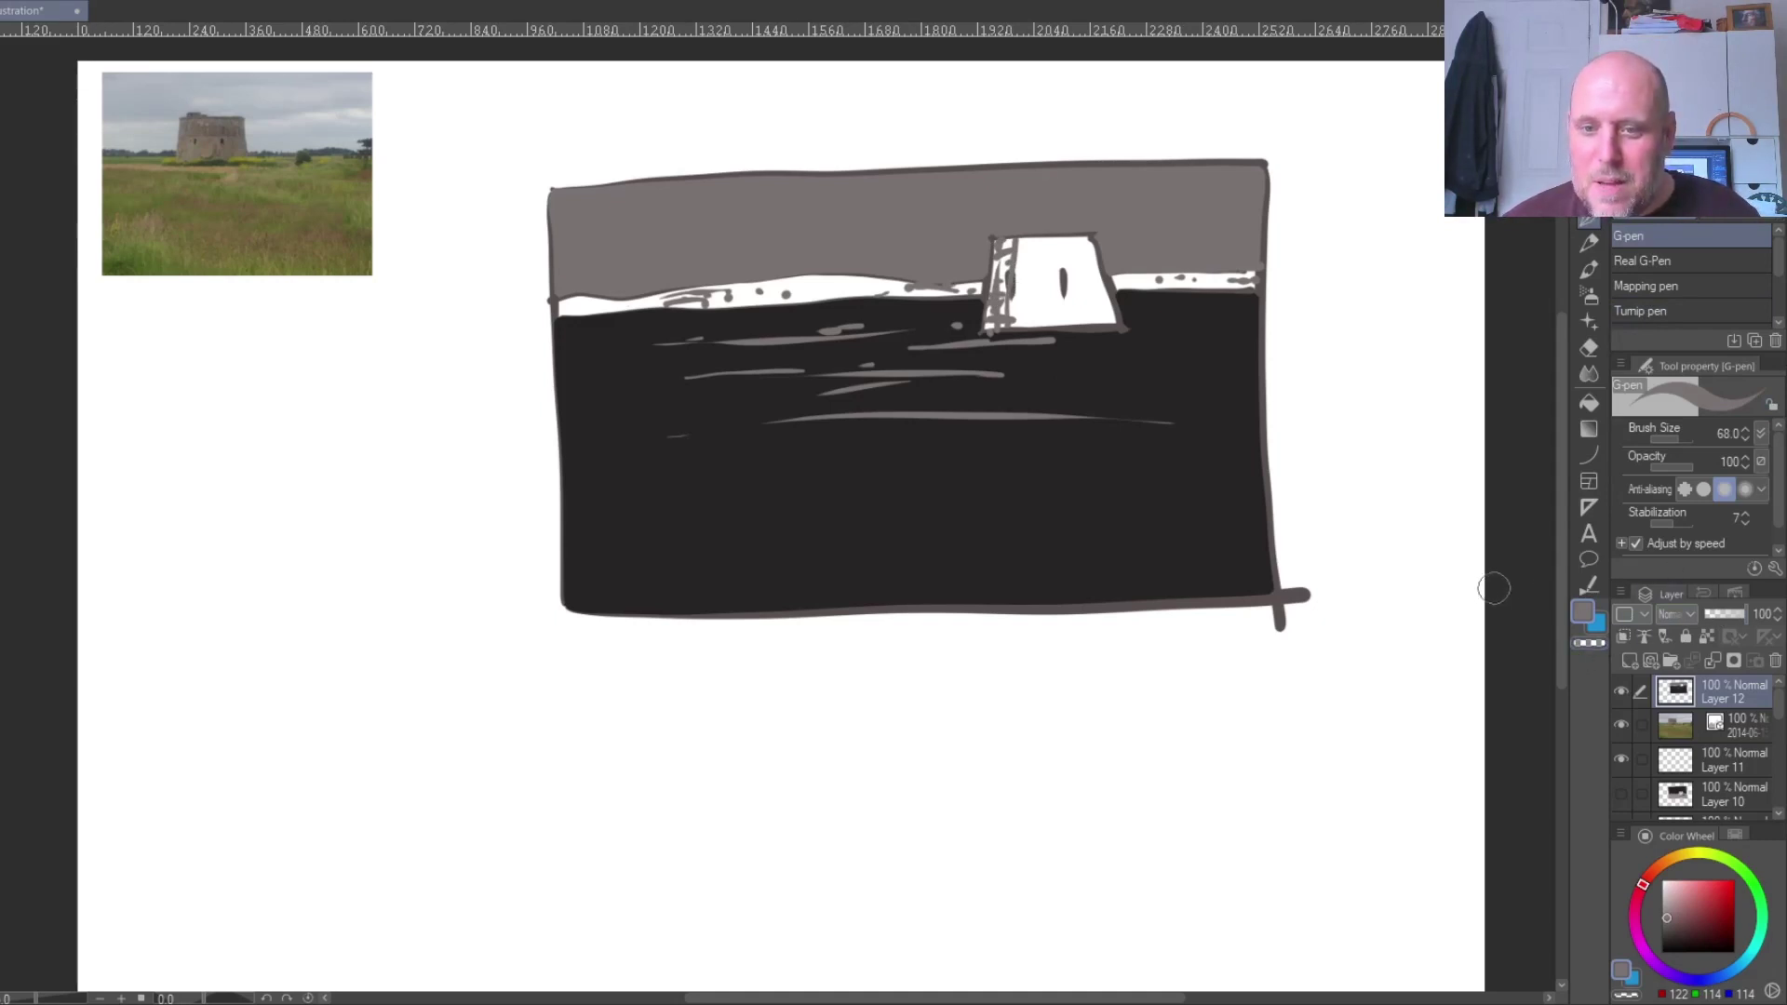
- Undo the grey marks along with the dark foreground and grey sky fills, back to the line drawing
key("ctrl+z")
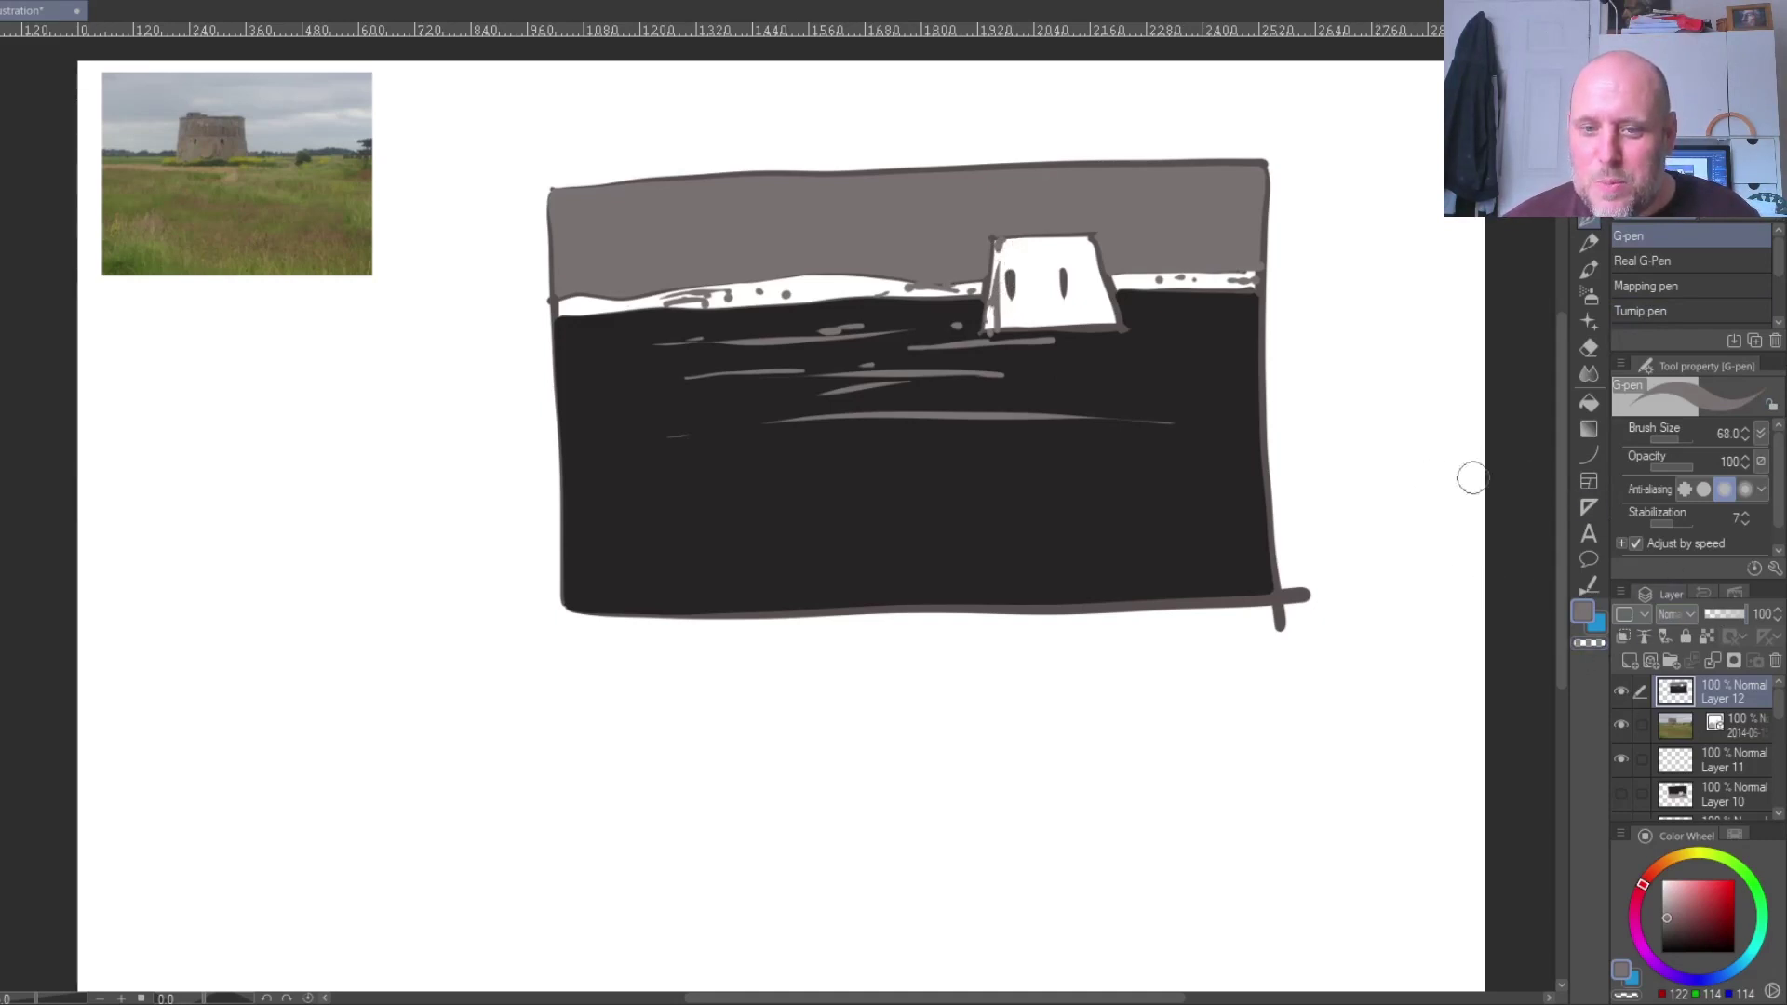
key("ctrl+z")
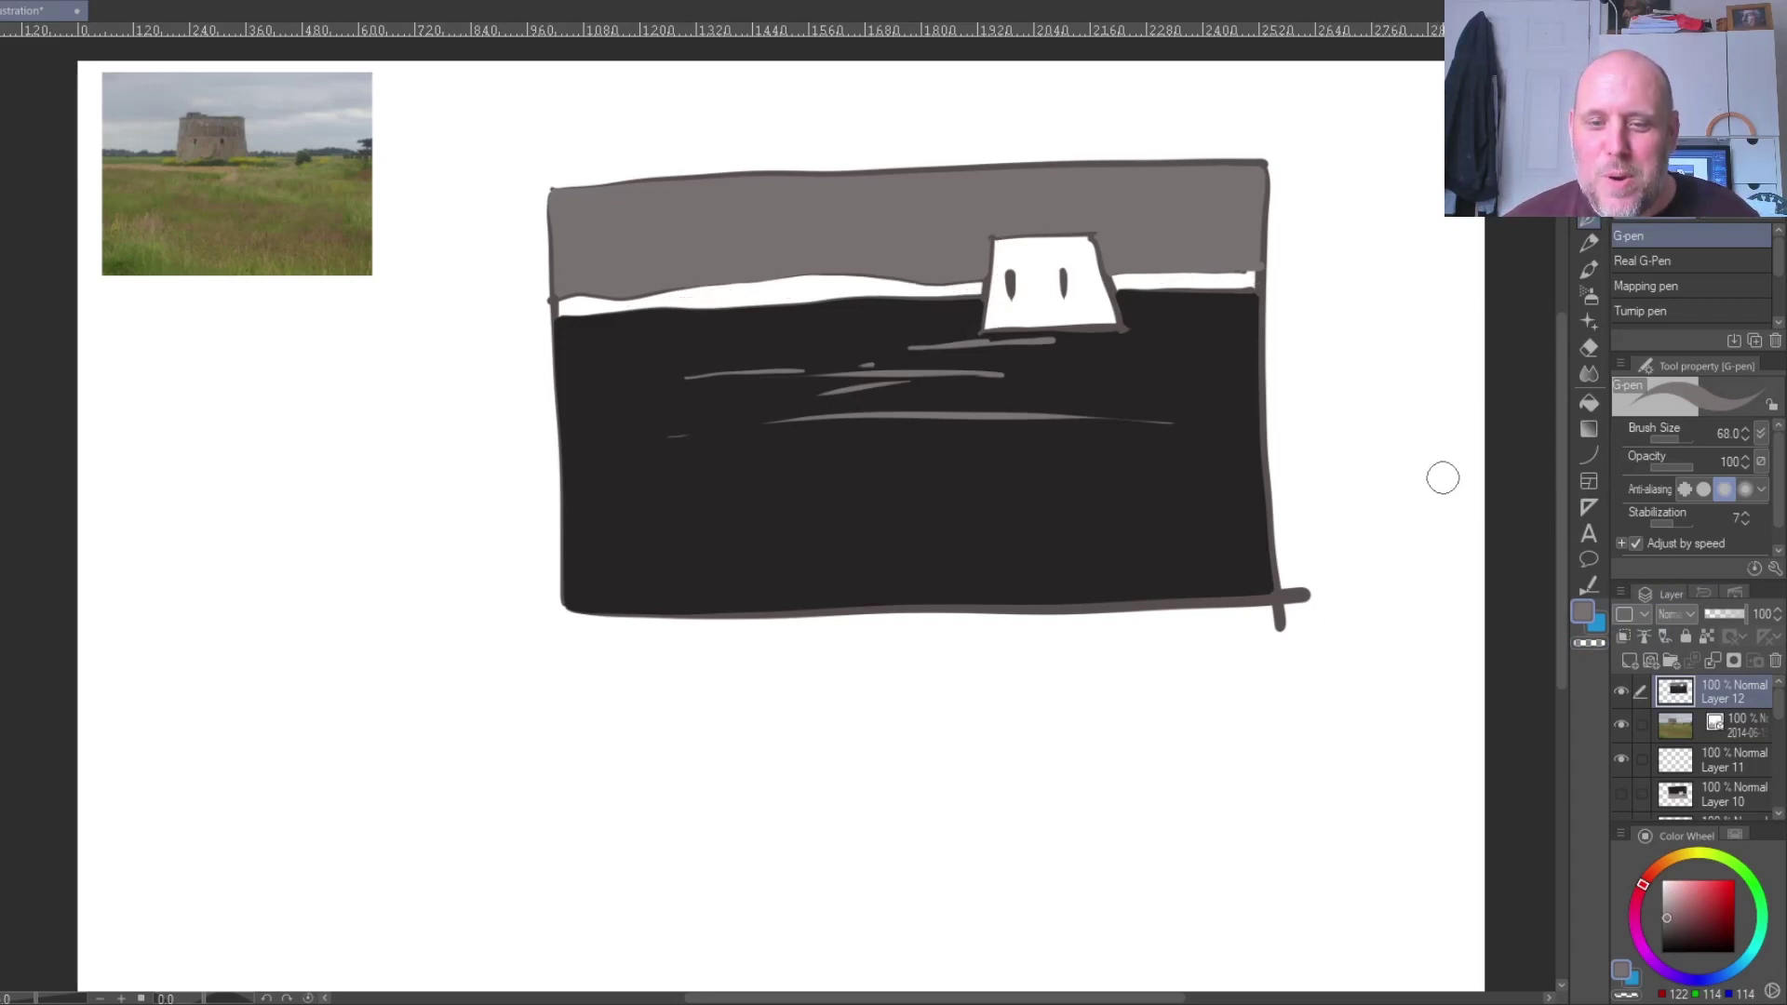
key("ctrl+z")
key("ctrl+z")
key("ctrl+z")
key("ctrl+z")
key("ctrl+z")
key("ctrl+z")
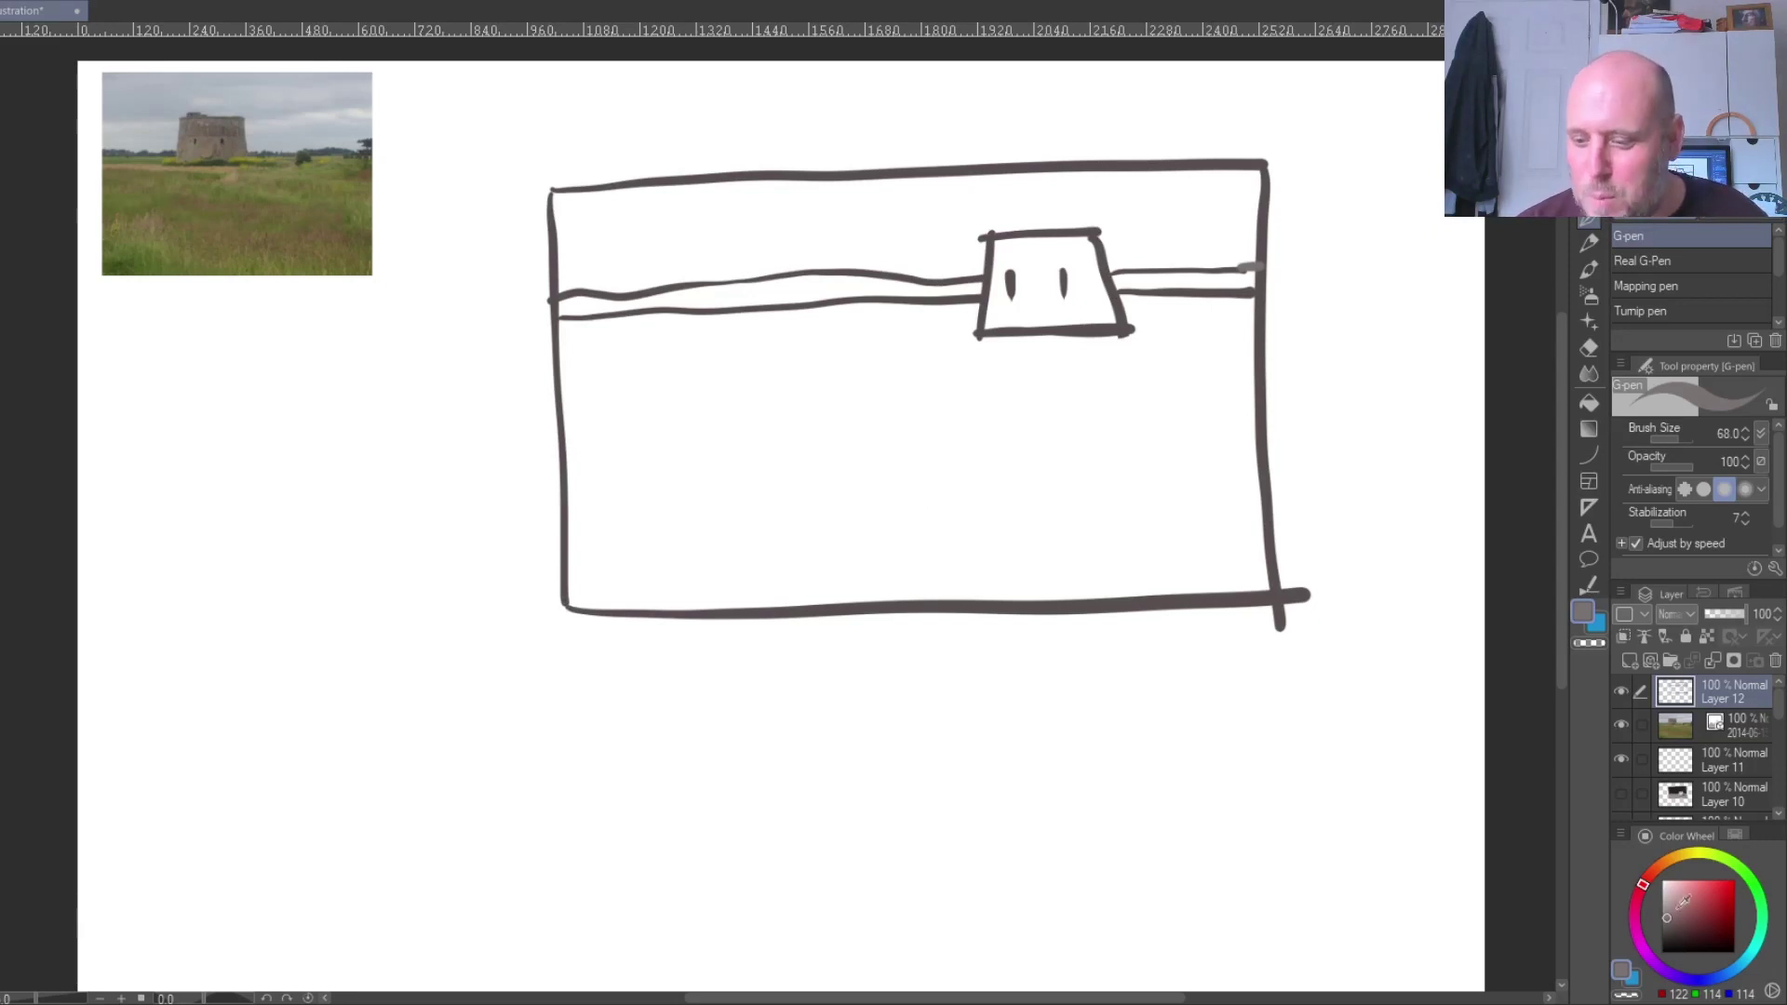
- Fill the tower and both horizon bands with near-black (45, 41, 41) and the sky with mid grey (122, 115, 115)
left_click(1668, 939)
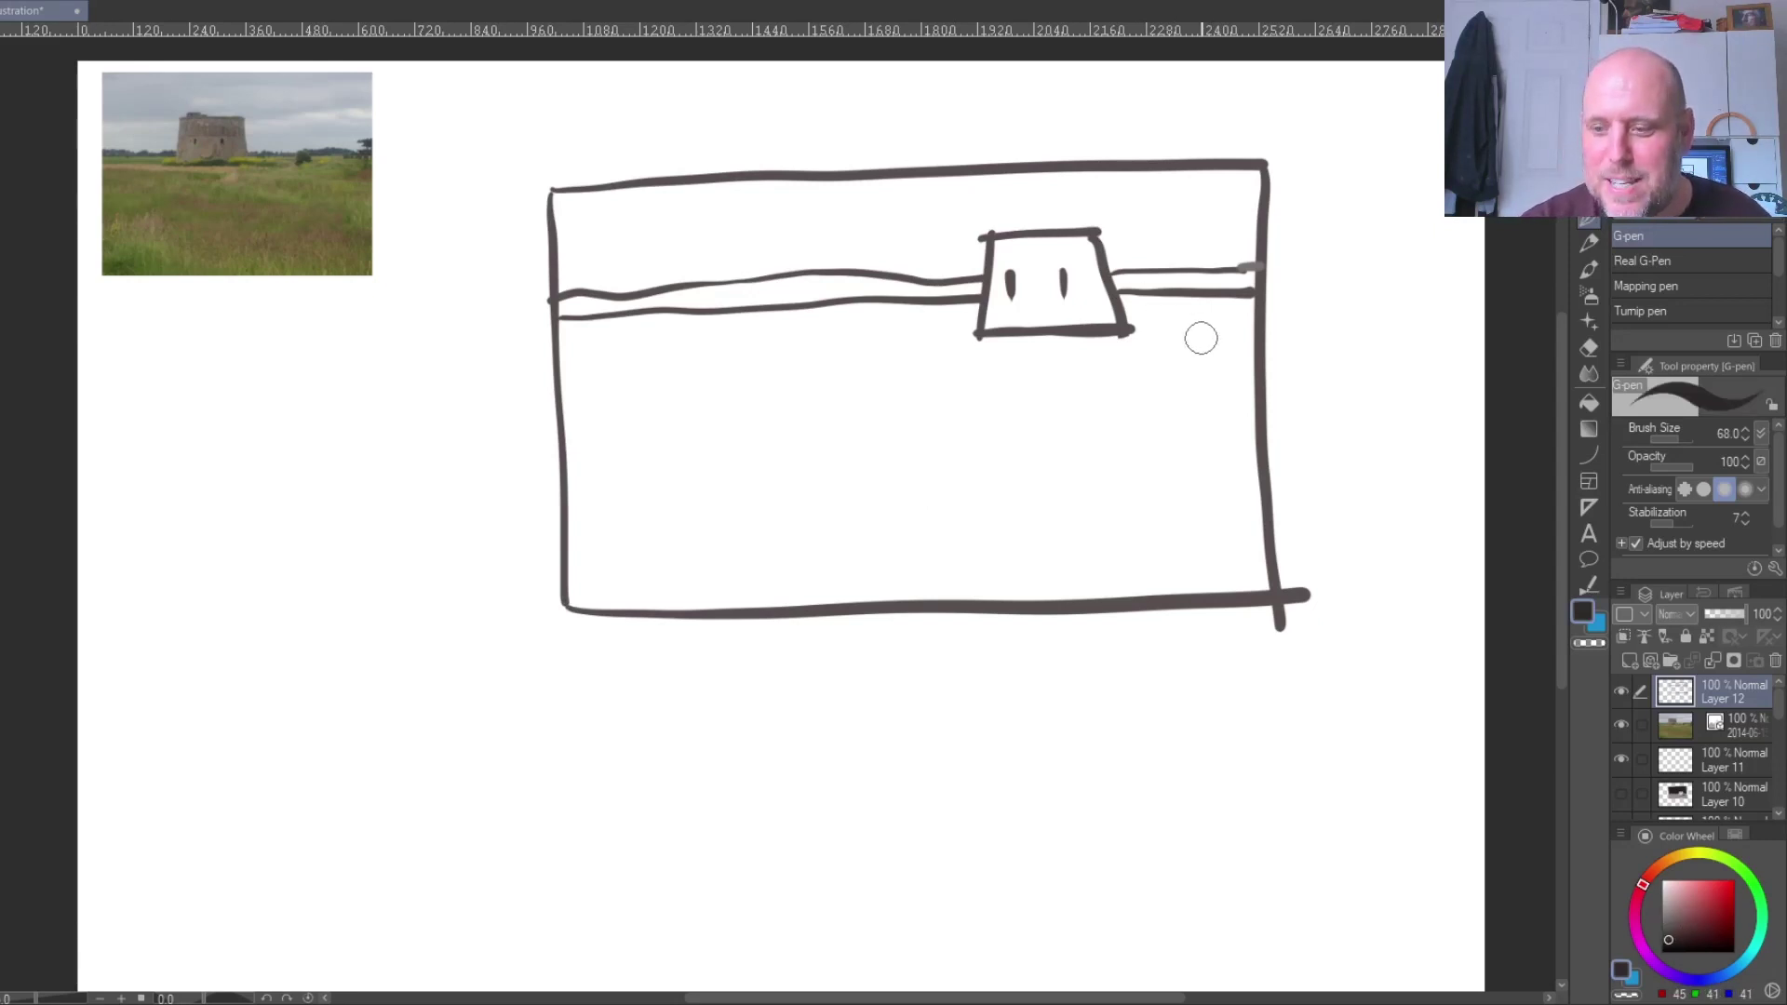
left_click(1588, 404)
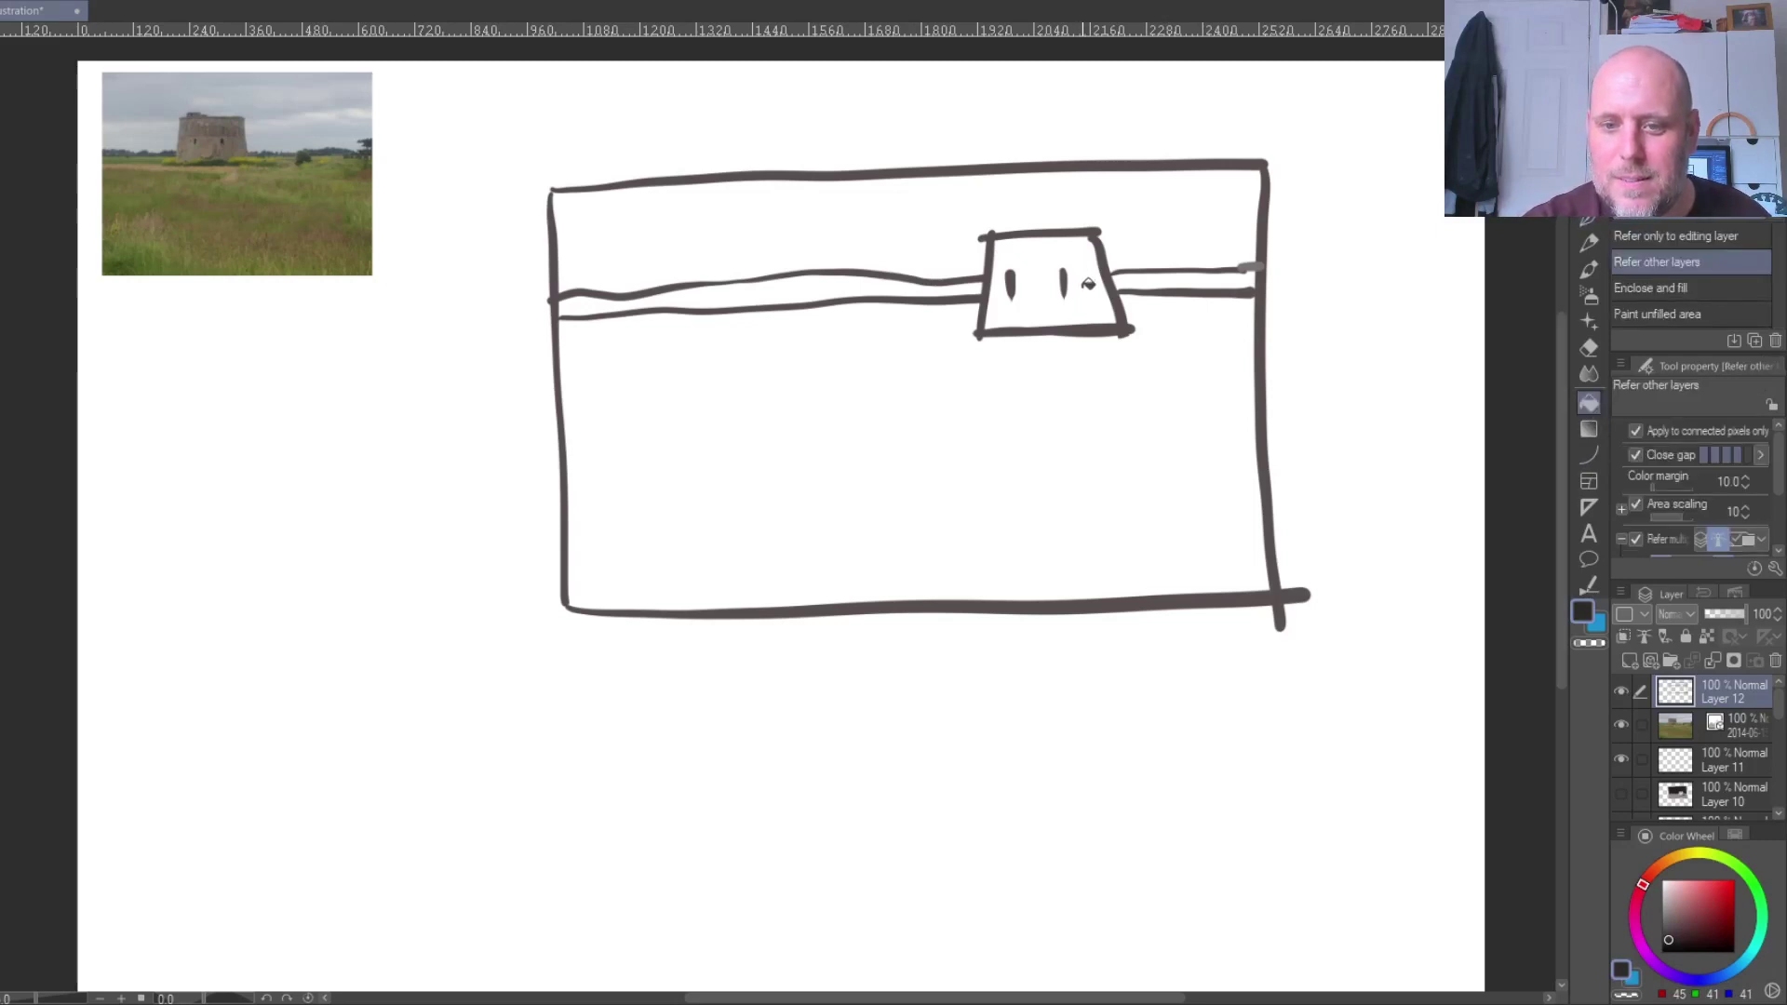
left_click(1063, 281)
left_click(839, 287)
left_click(1170, 271)
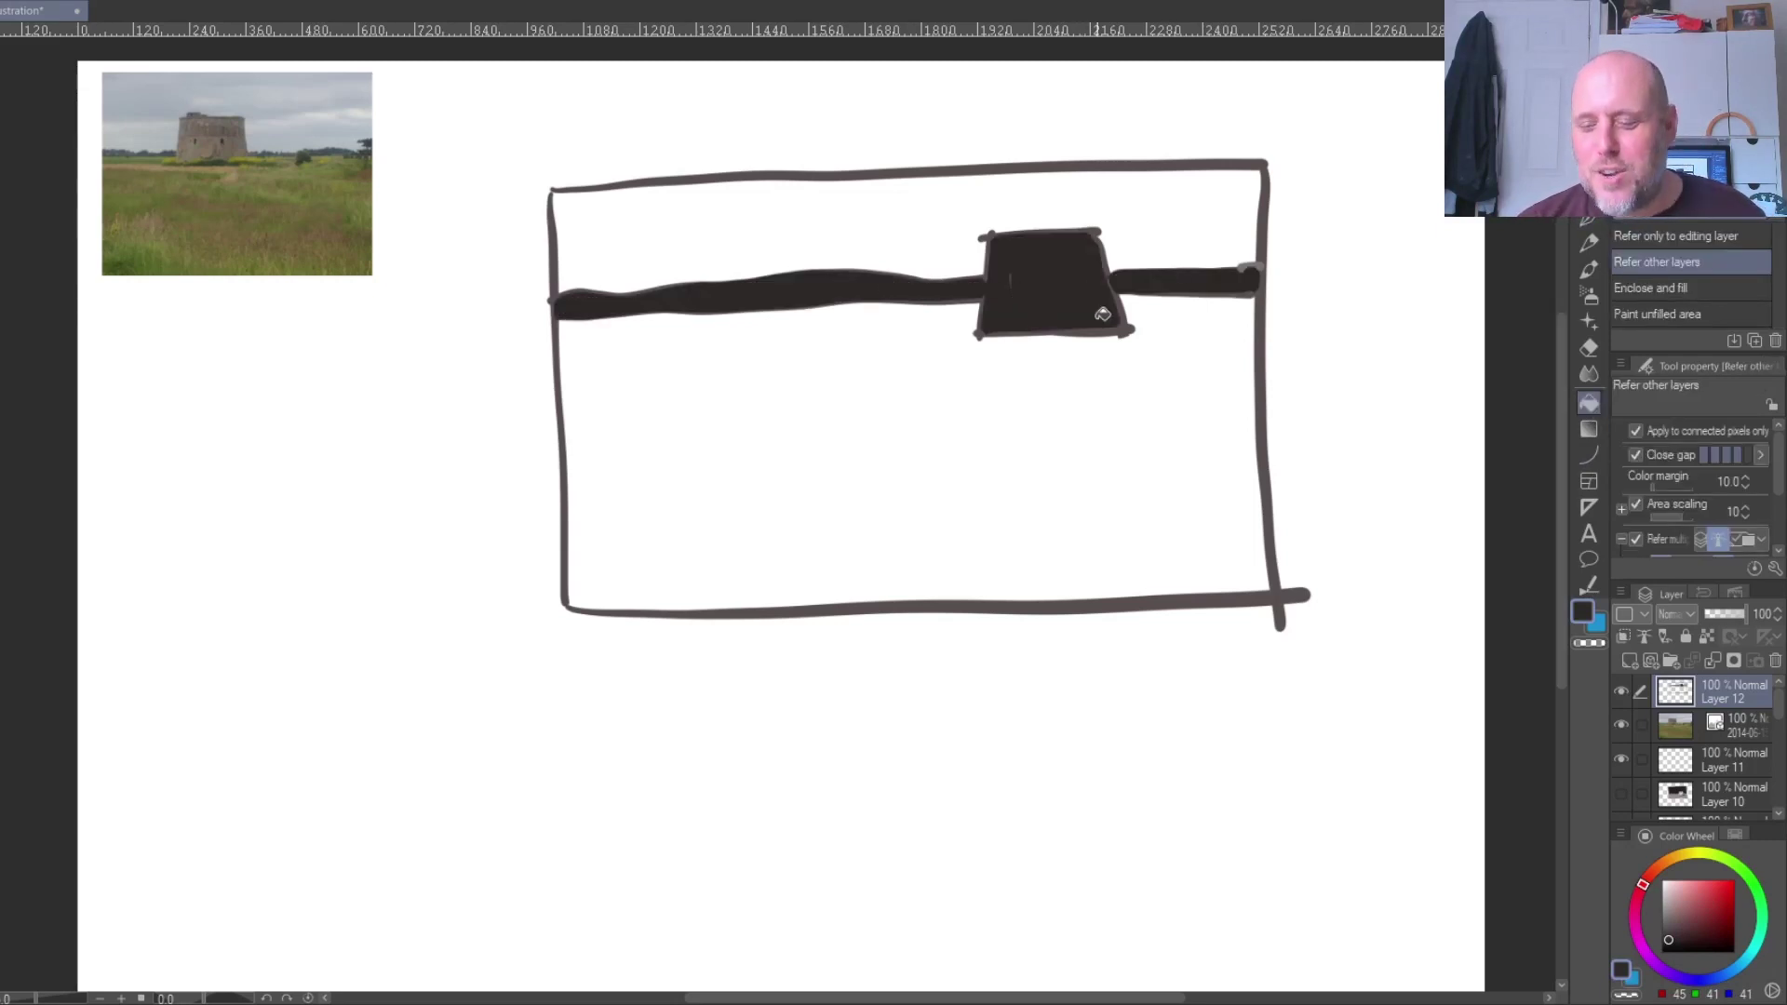
left_click(1666, 919)
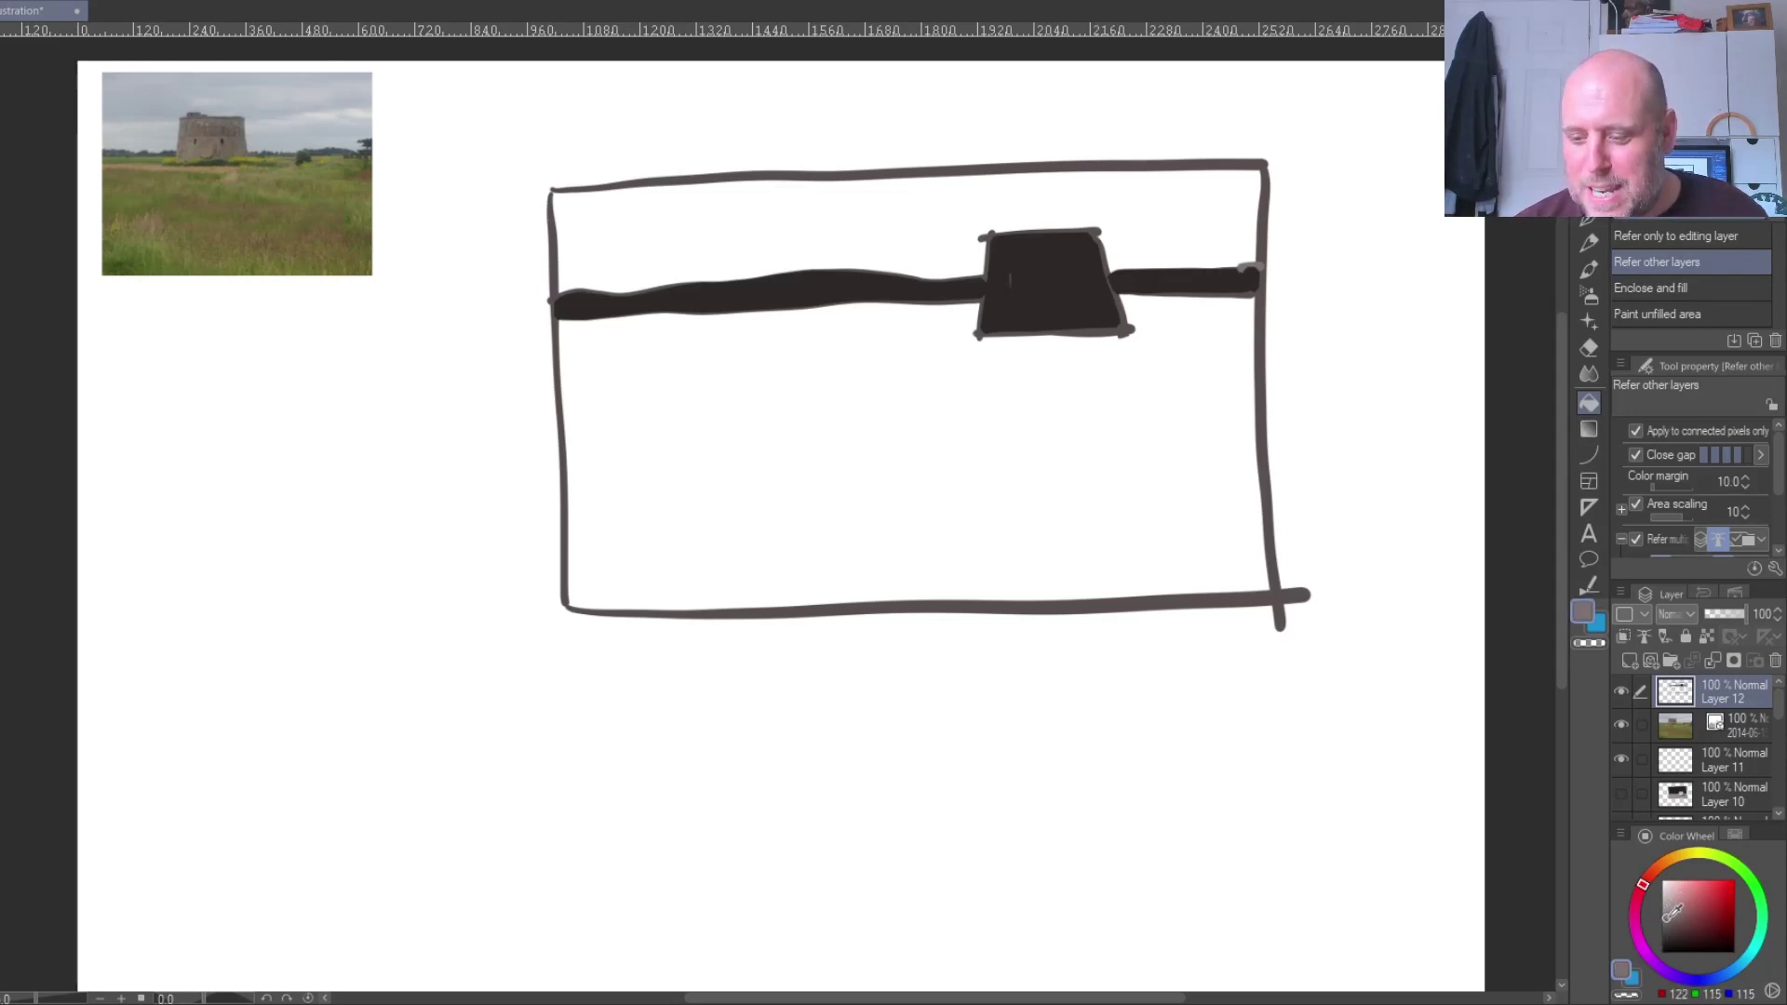
left_click(1148, 205)
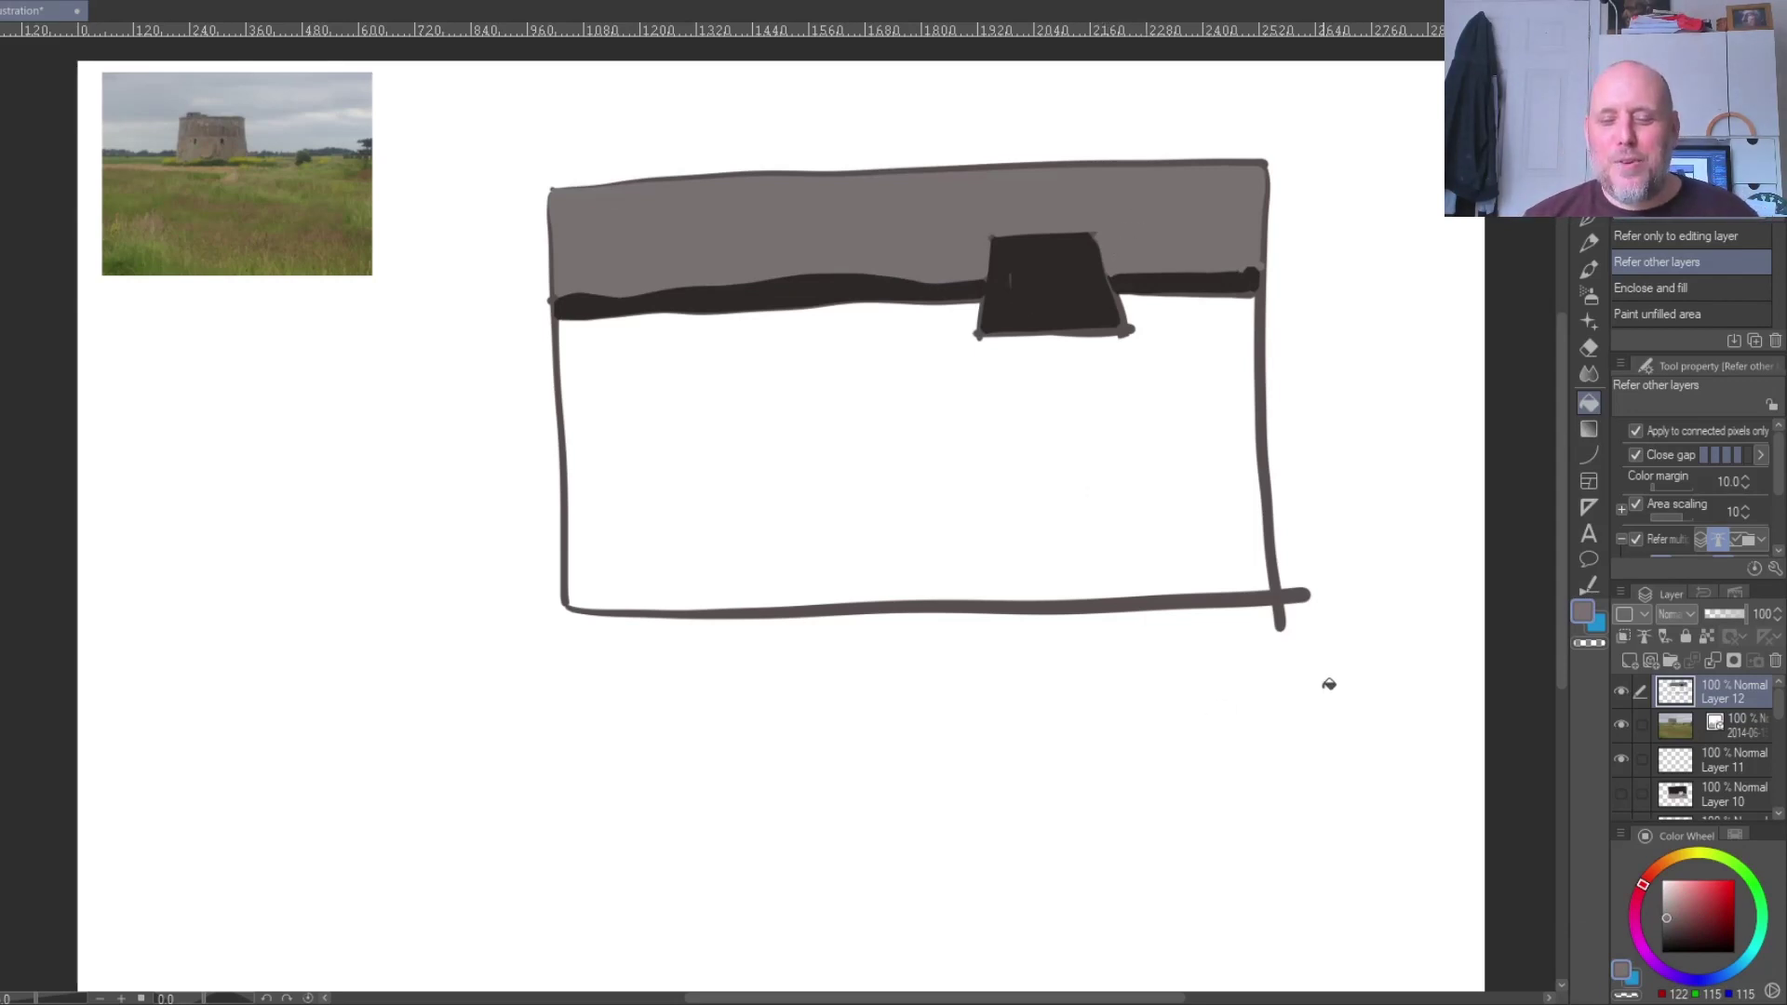
- Sketch scattered horizontal light grey (170, 159, 159) grass strokes and dots across the white foreground with the G-pen
left_click(1586, 222)
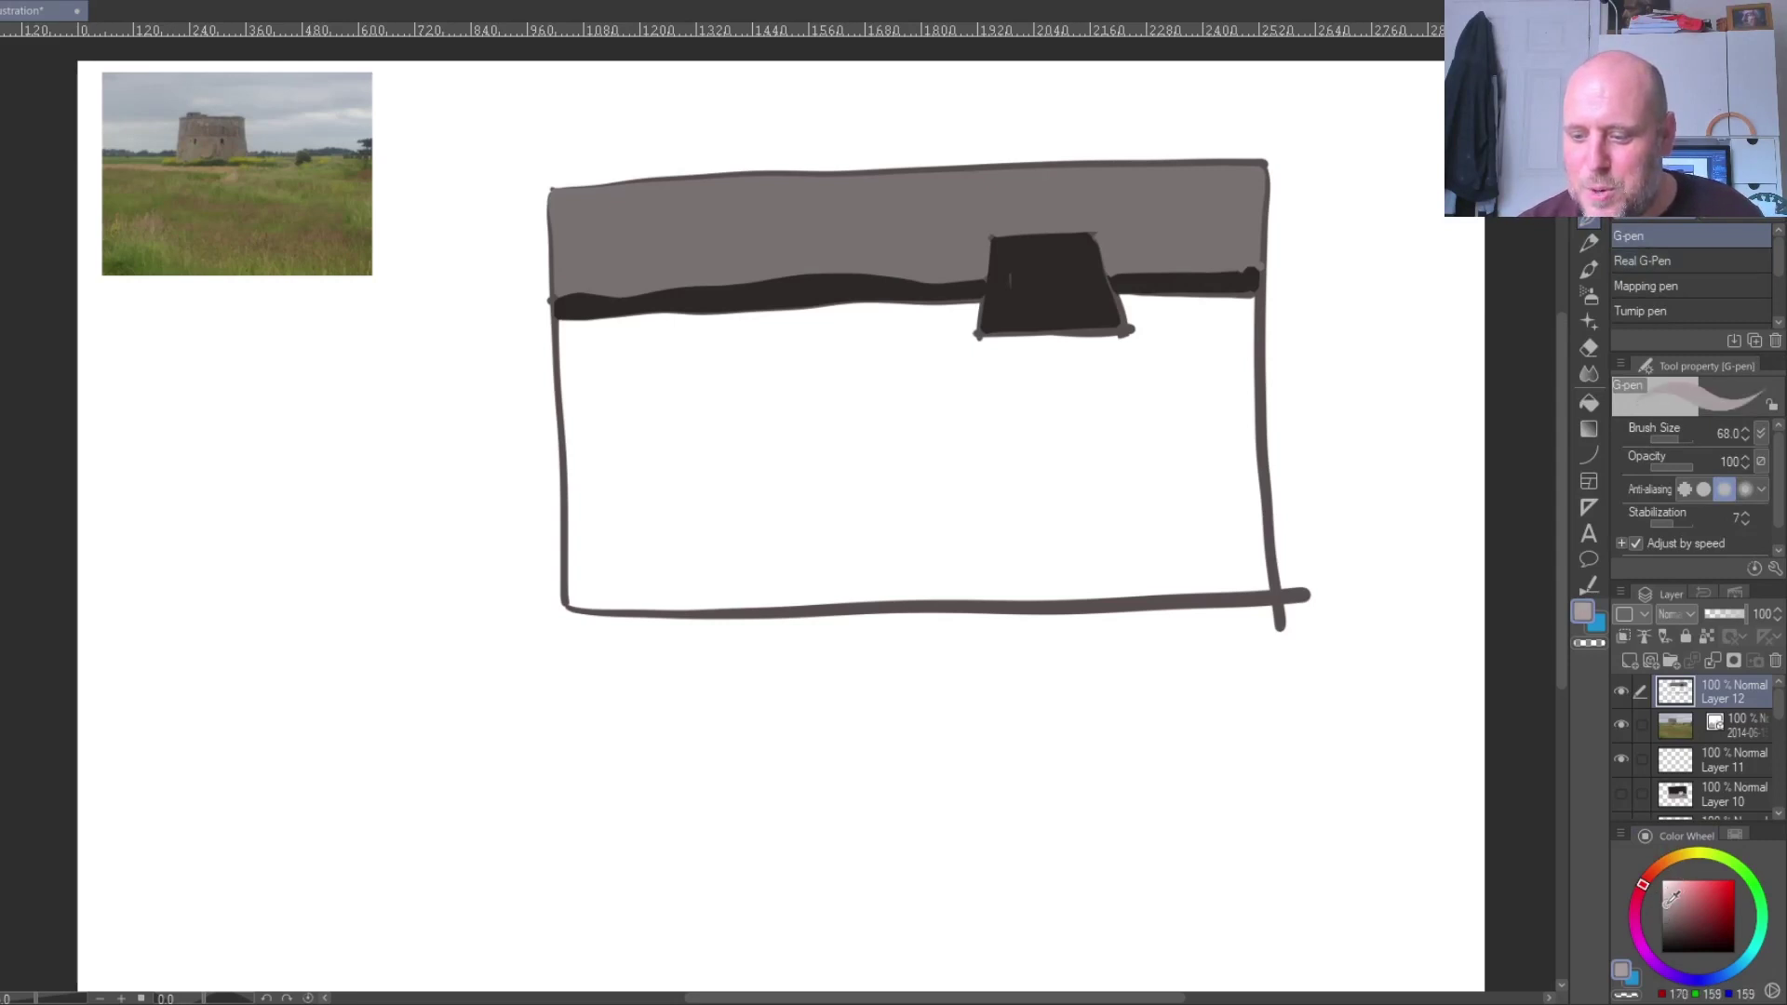
left_click(951, 349)
left_click(884, 363)
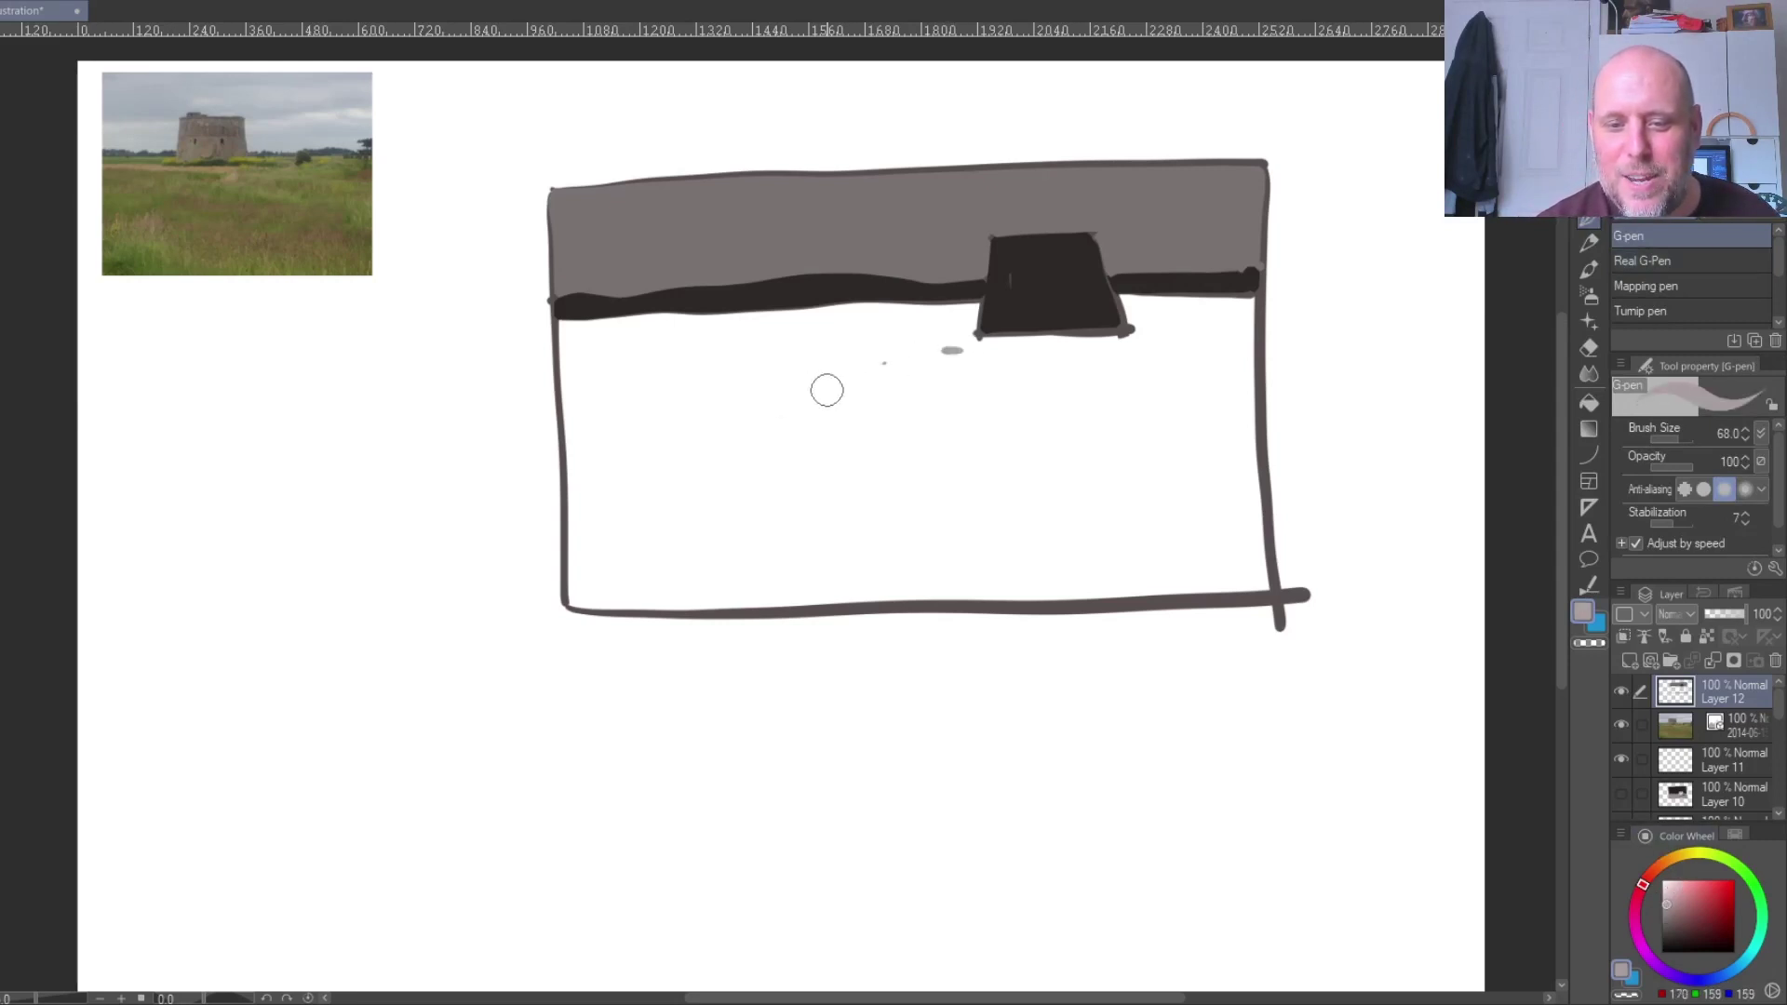
mouse_move(863, 384)
left_mouse_down()
mouse_move(727, 412)
mouse_move(724, 437)
left_mouse_up()
left_click(787, 442)
left_click(764, 462)
left_click_drag(694, 549, 1158, 585)
left_click_drag(570, 482, 598, 484)
left_click(612, 487)
mouse_move(759, 477)
left_mouse_down()
mouse_move(898, 472)
mouse_move(659, 476)
mouse_move(768, 444)
left_mouse_up()
left_click_drag(1261, 407, 1236, 408)
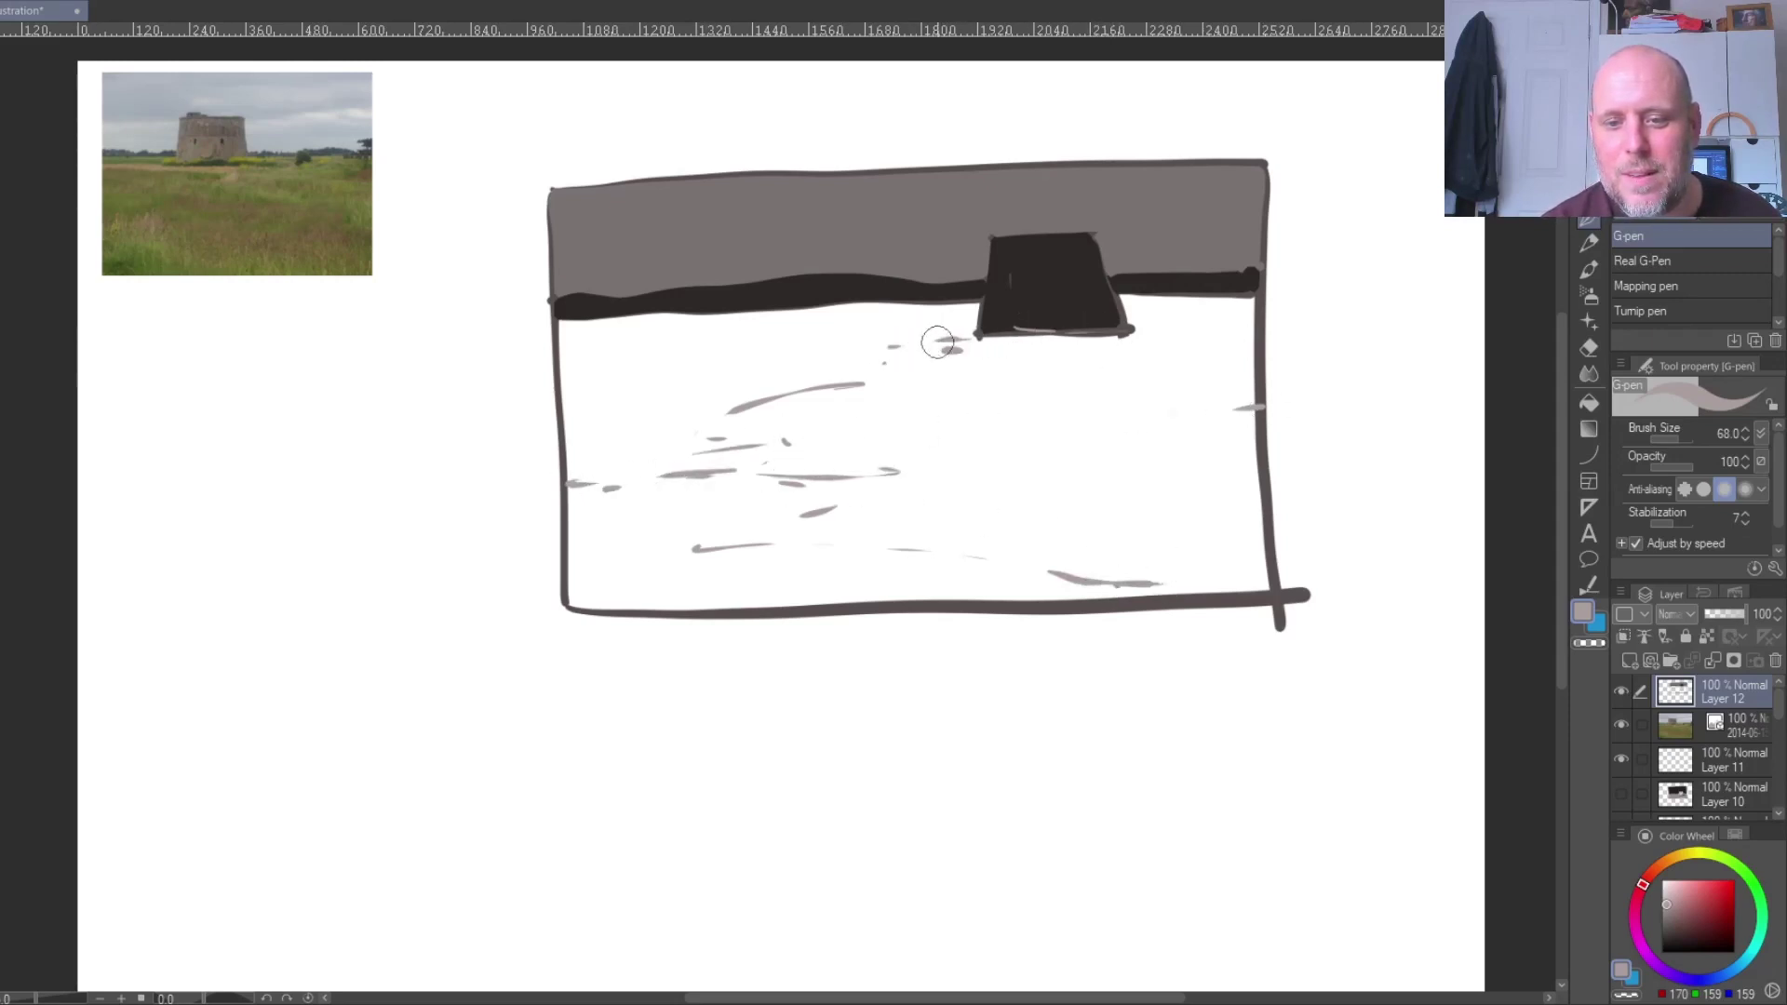
left_click_drag(759, 357, 959, 346)
left_click_drag(762, 328, 973, 321)
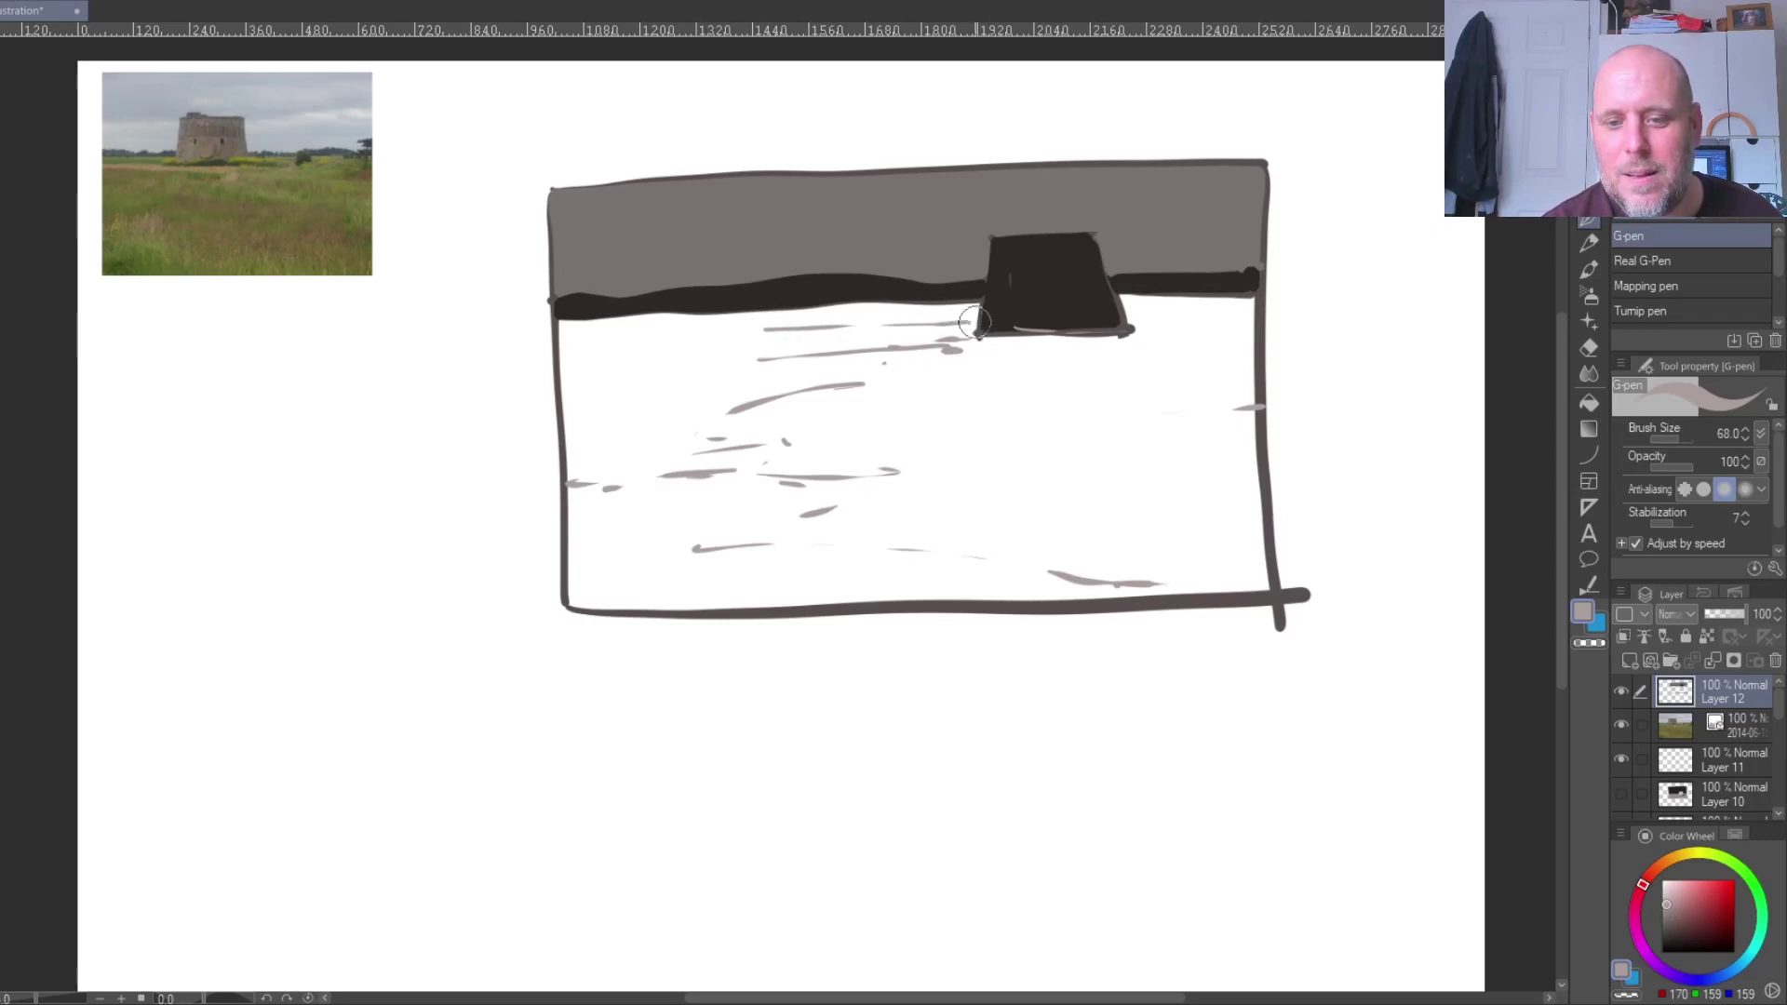
left_click_drag(1149, 313, 1227, 313)
left_click(642, 346)
left_click_drag(592, 351, 612, 346)
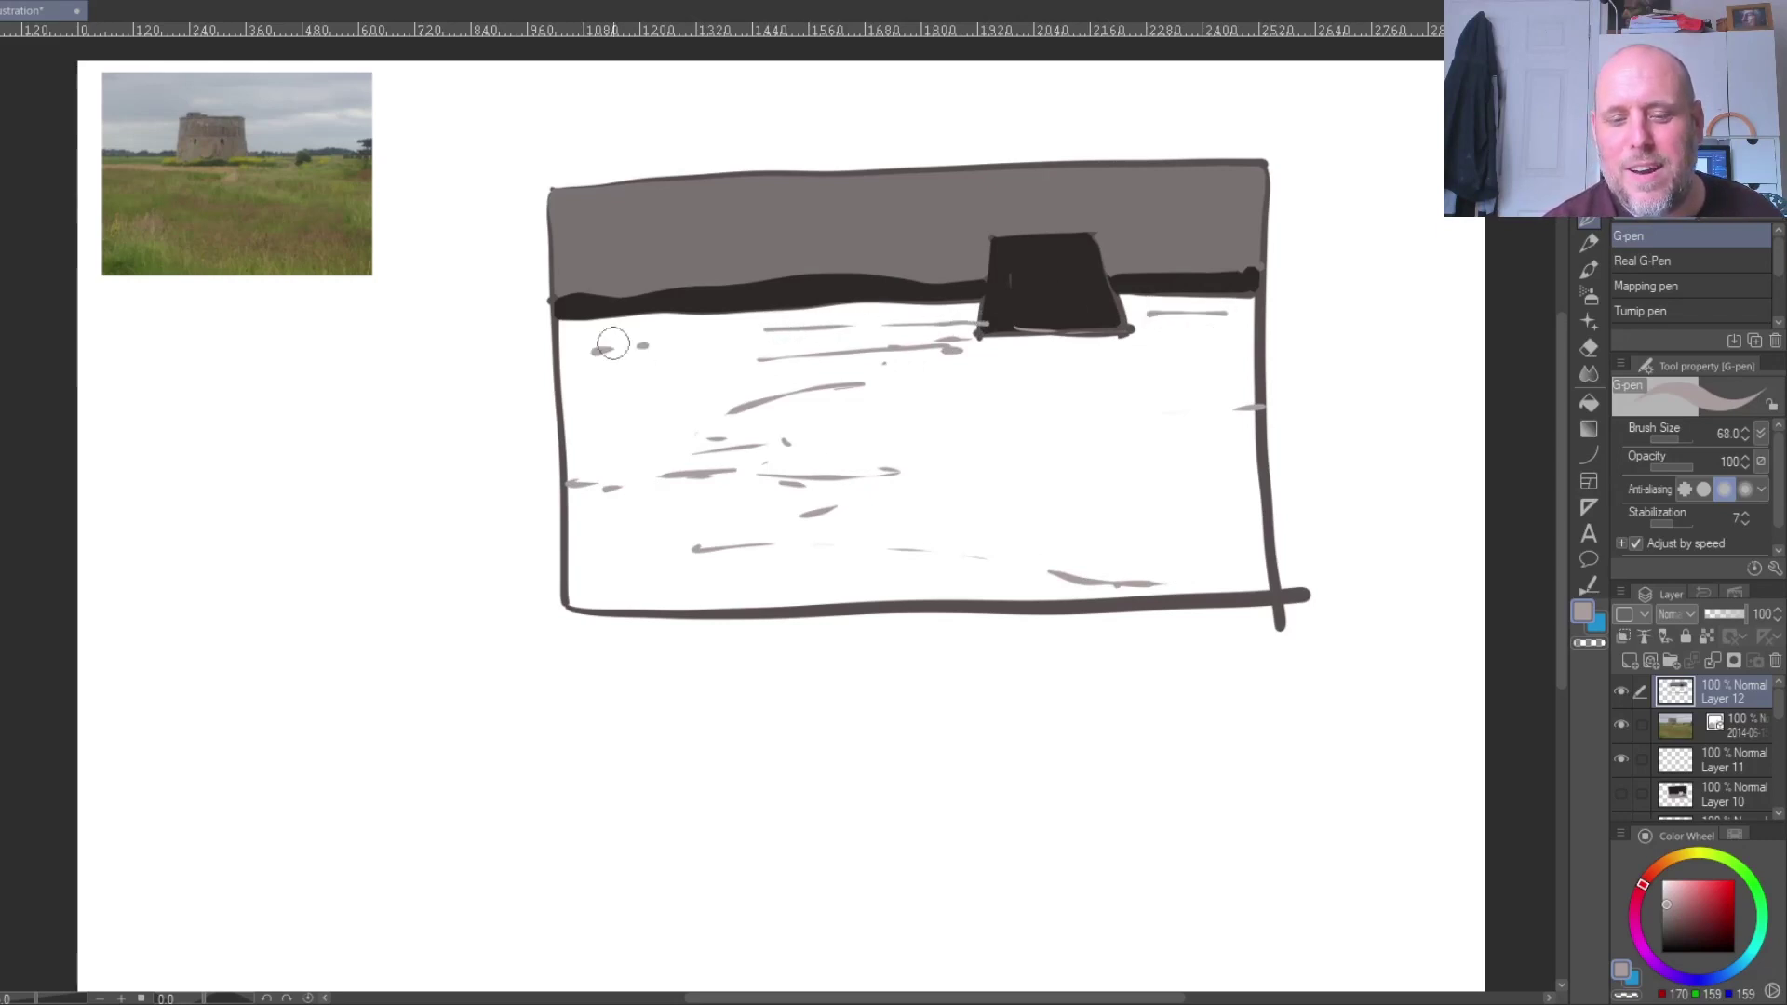
left_click_drag(1210, 311, 1234, 313)
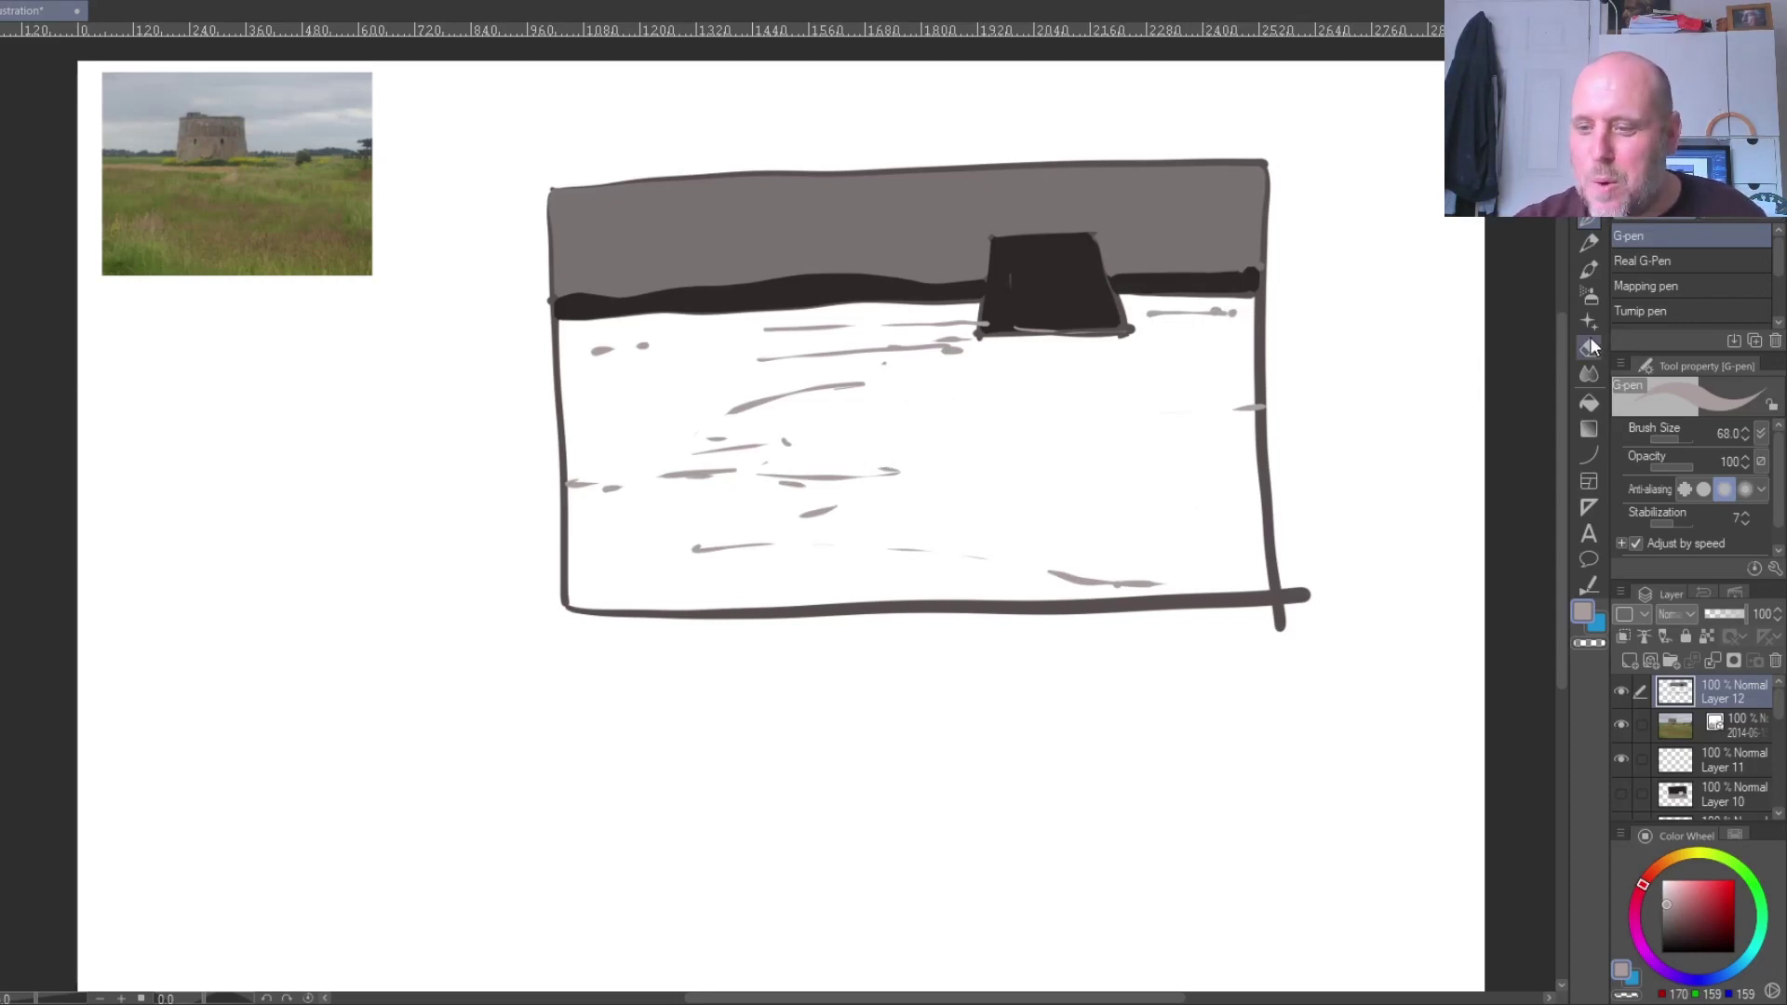
- Switch to the foreground-to-background gradient and make the background colour active for editing
left_click(1588, 400)
left_click(1588, 428)
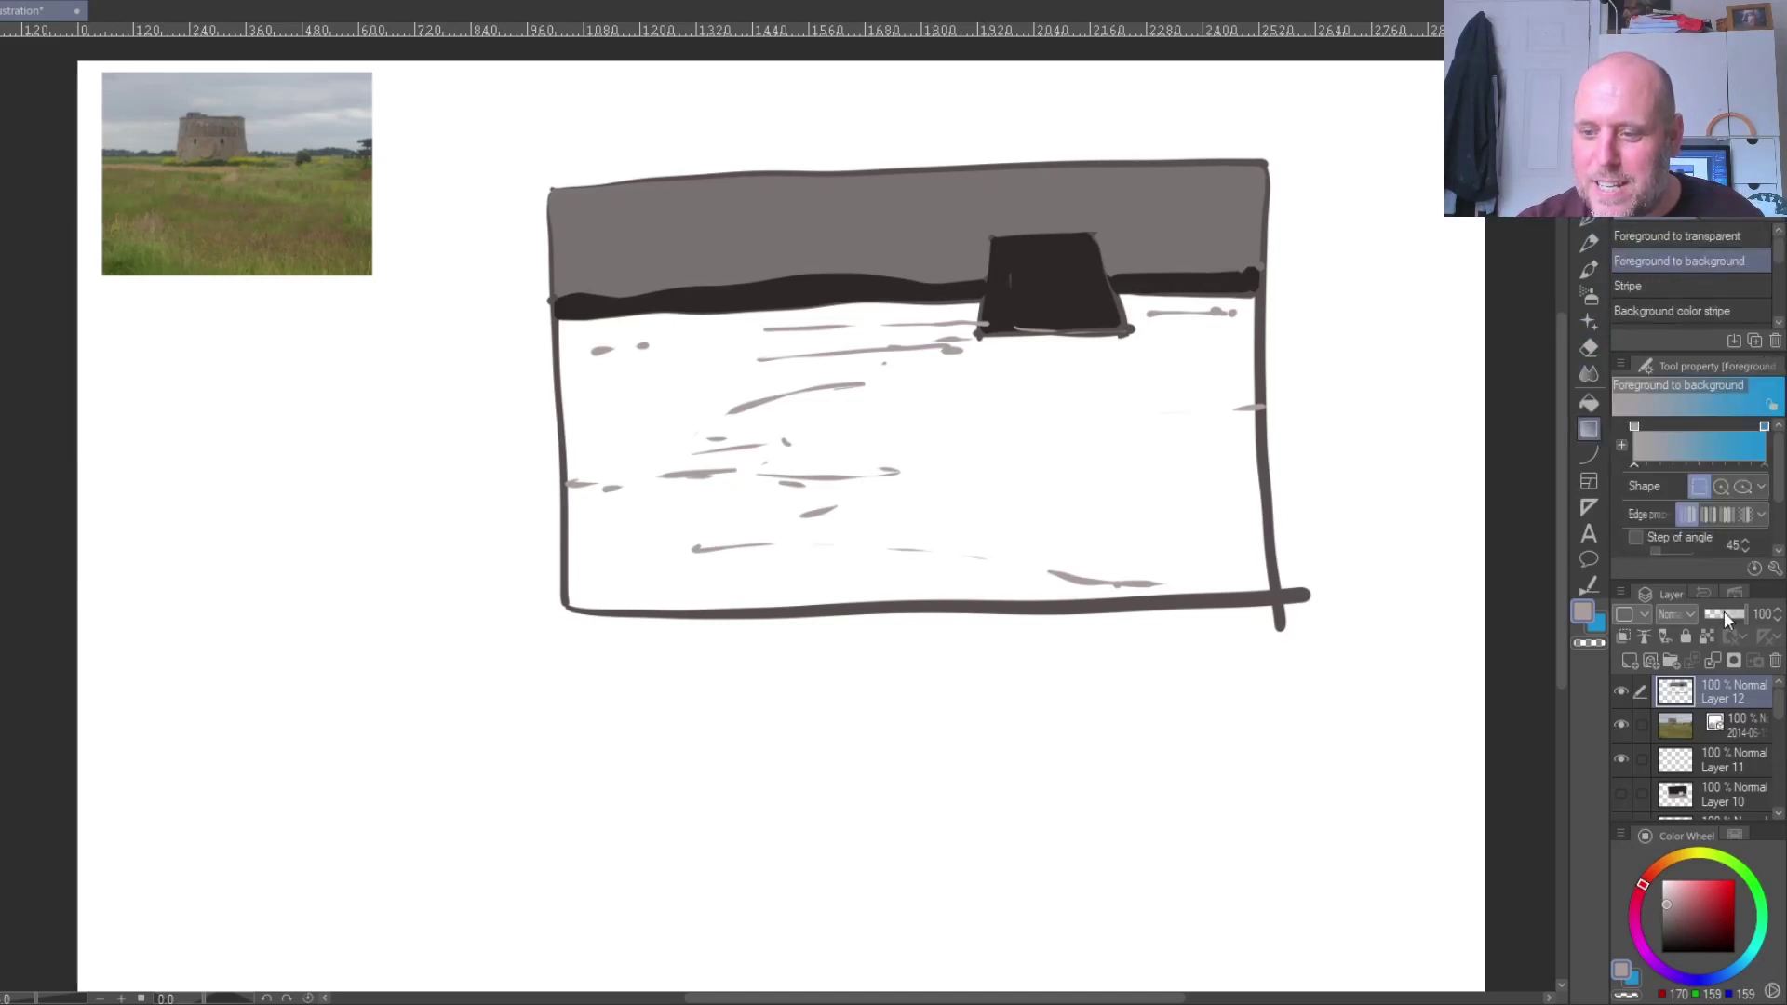
left_click(1597, 621)
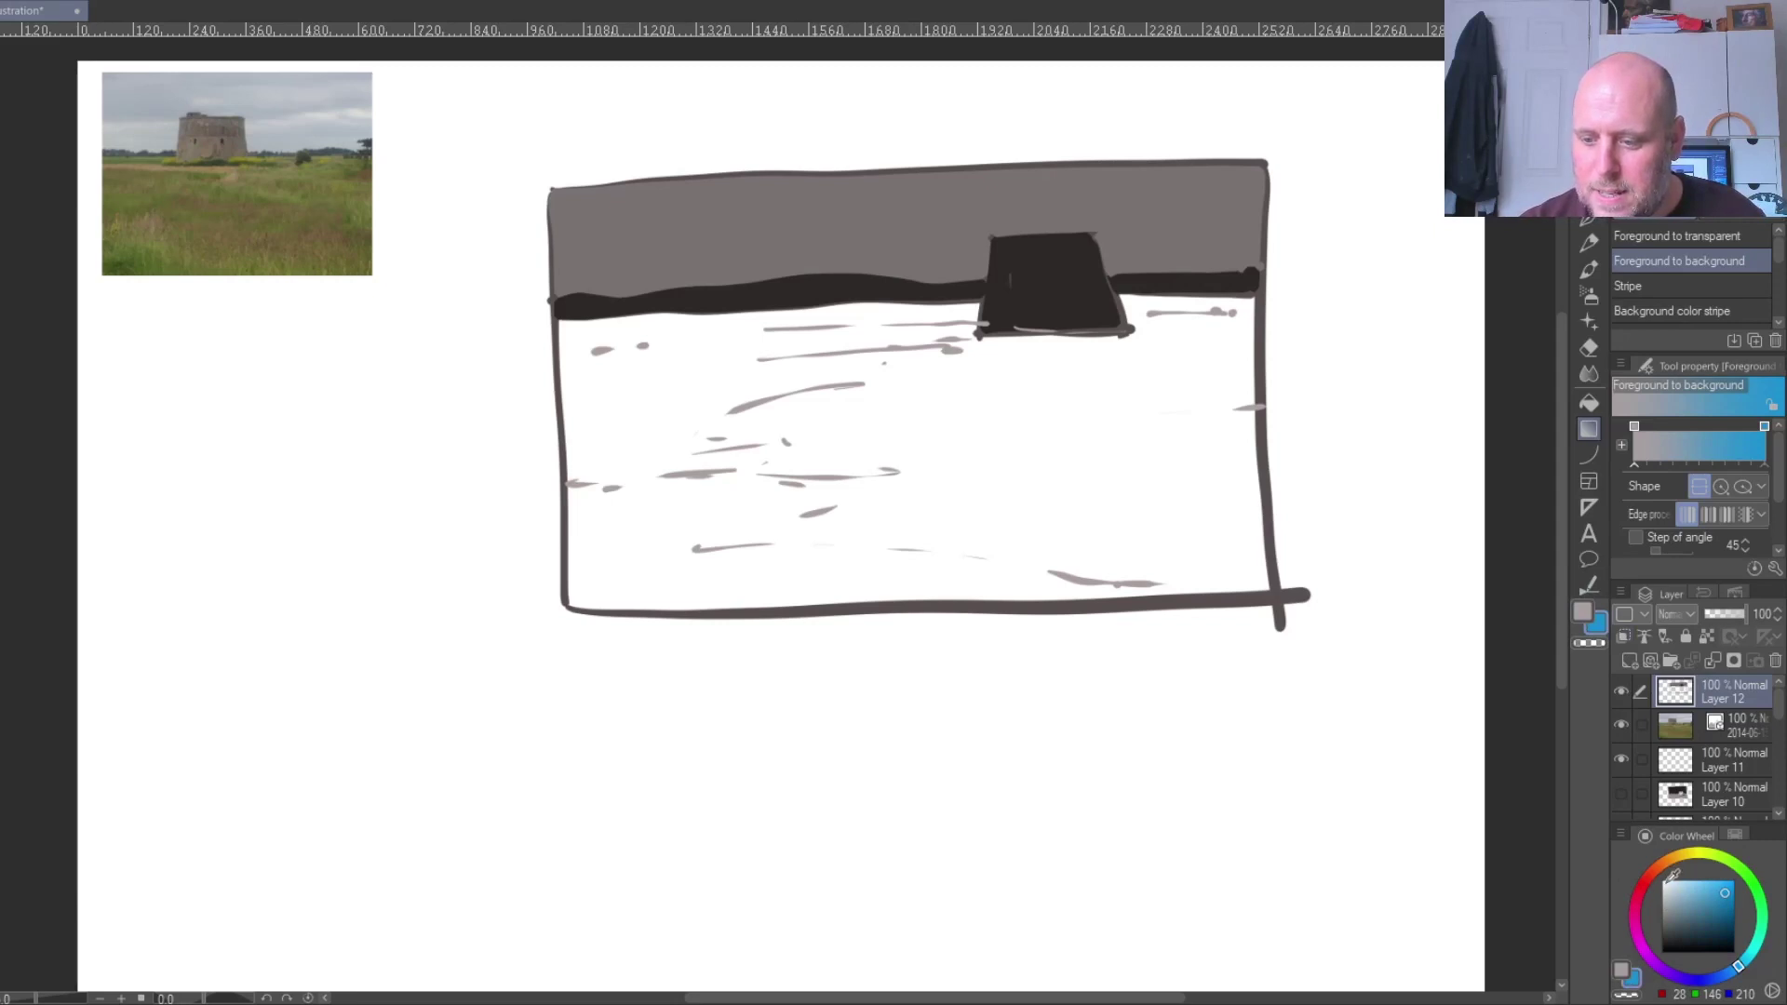